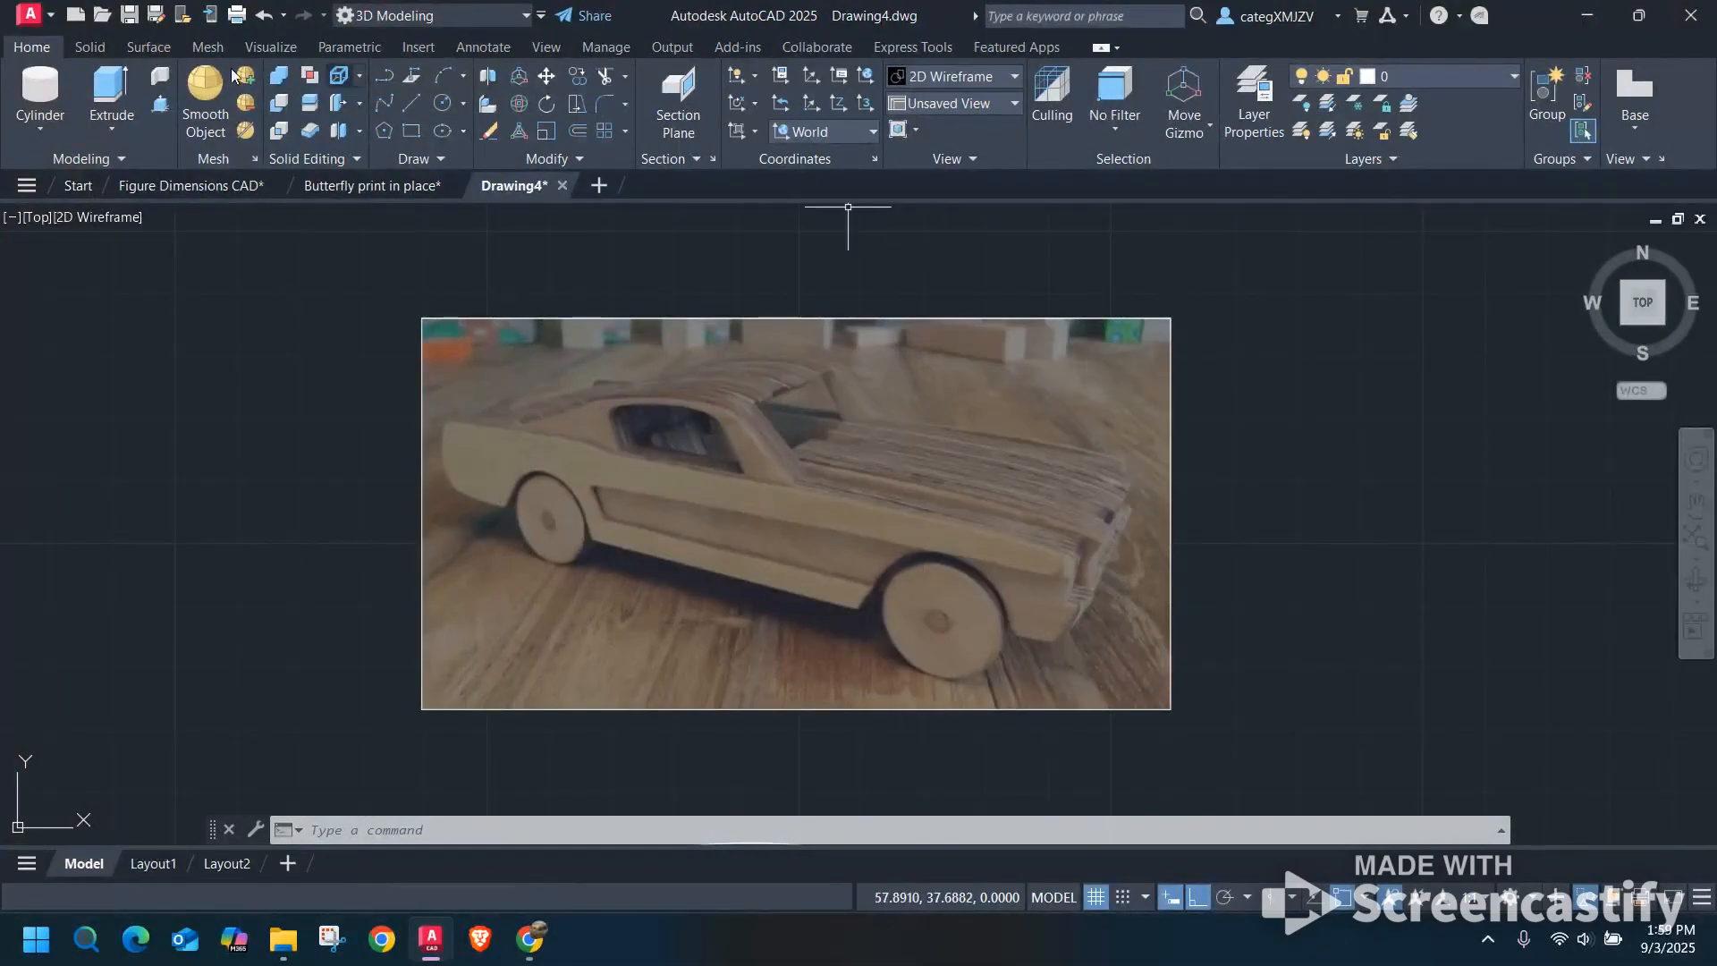
Examine the reference photo of the wooden car and compare it with the finished car outline below it.
{"action": "left_click", "coordinate": [432, 47]}
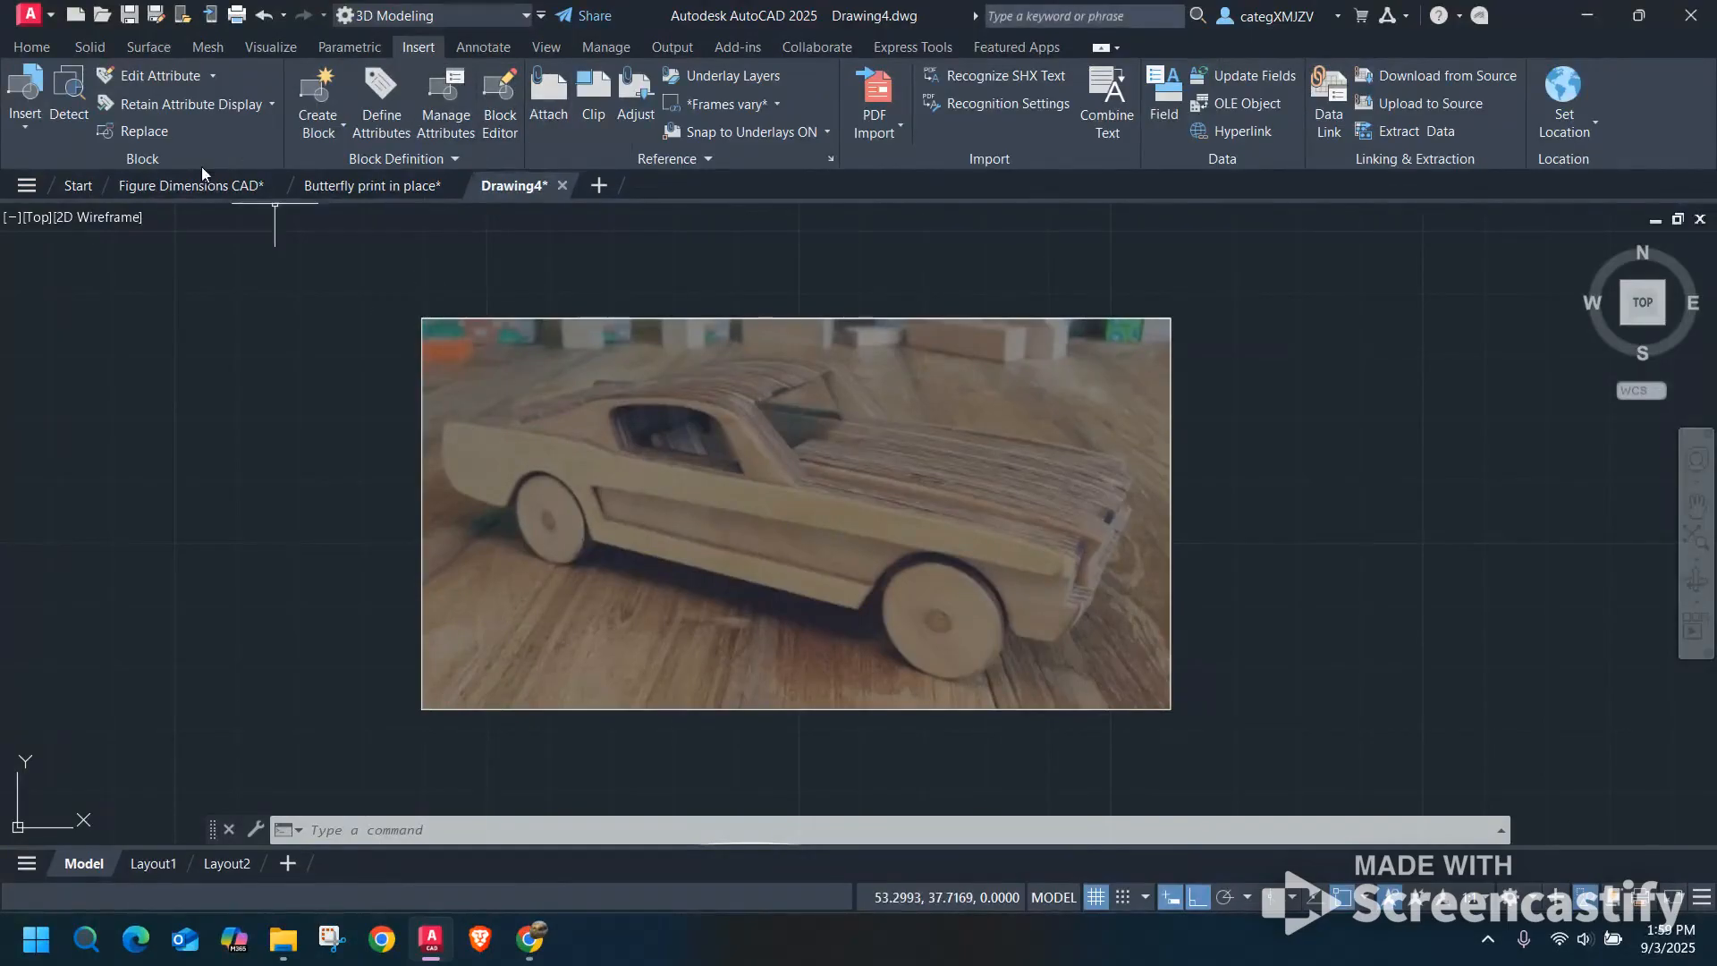
{"action": "left_click", "coordinate": [36, 48]}
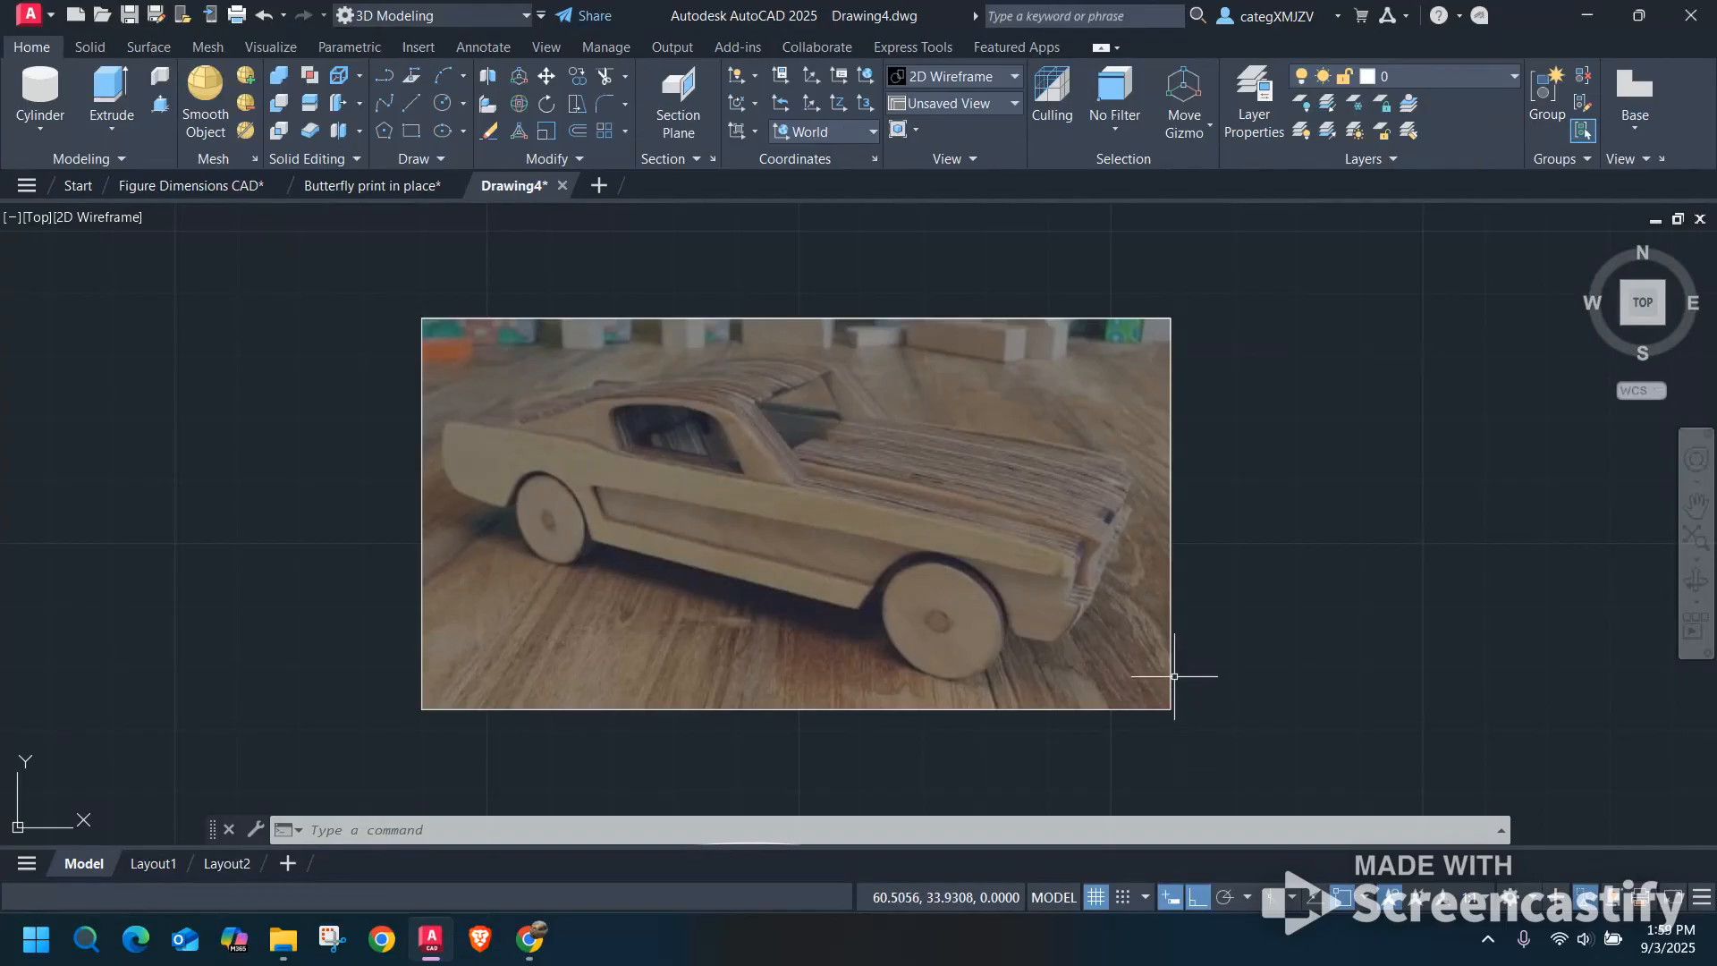
{"action": "scroll", "coordinate": [1169, 689], "scroll_direction": "down", "scroll_amount": 2}
{"action": "middle_click_drag", "start_coordinate": [1169, 690], "coordinate": [1145, 498]}
{"action": "scroll", "coordinate": [1076, 657], "scroll_direction": "up", "scroll_amount": 4}
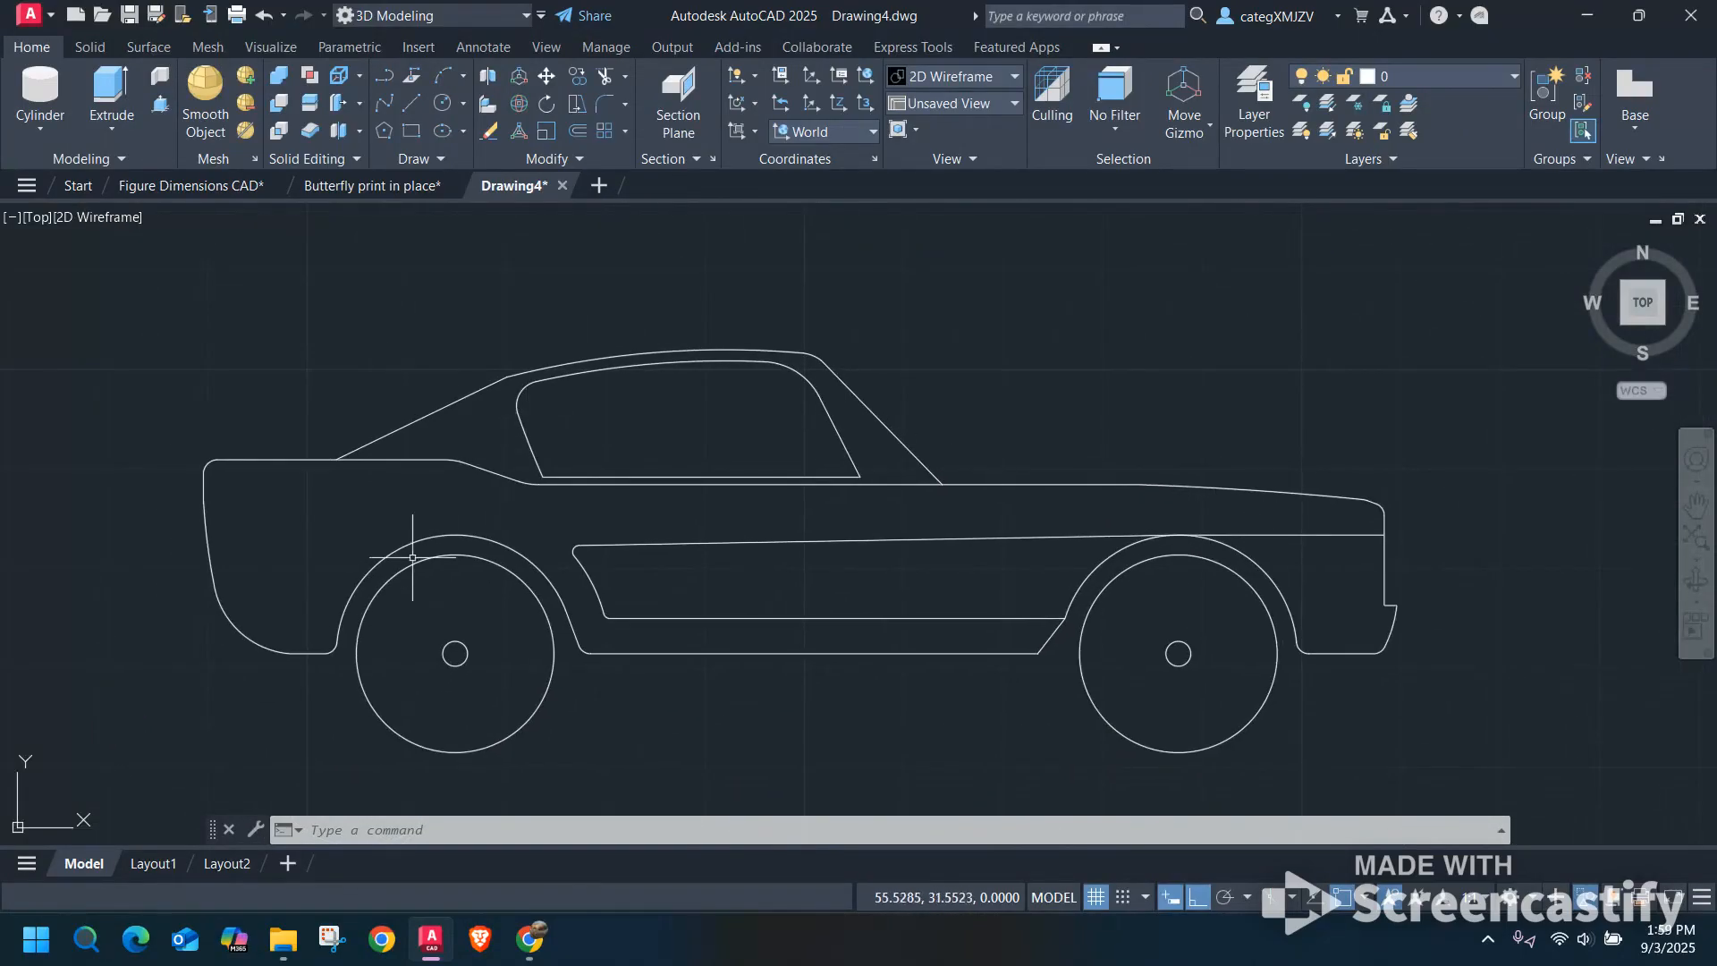
{"action": "scroll", "coordinate": [537, 528], "scroll_direction": "down", "scroll_amount": 3}
{"action": "middle_click_drag", "start_coordinate": [694, 522], "coordinate": [816, 572]}
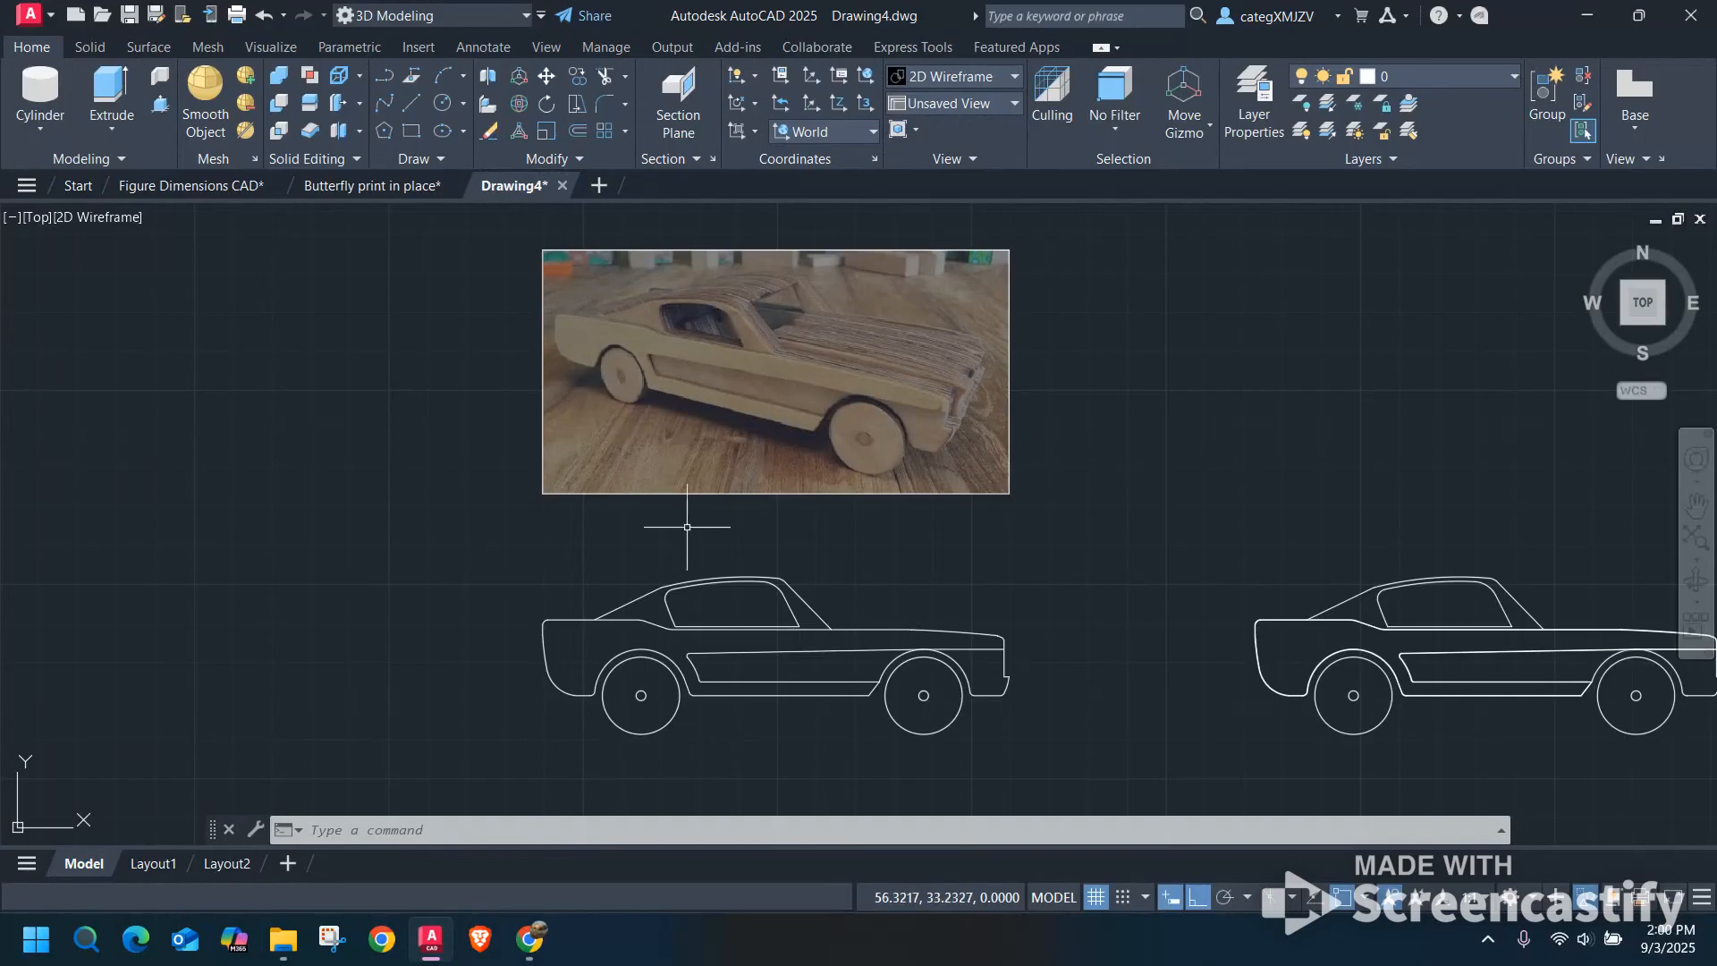
{"action": "middle_click_drag", "start_coordinate": [687, 528], "coordinate": [696, 528]}
{"action": "middle_click_drag", "start_coordinate": [986, 425], "coordinate": [976, 480]}
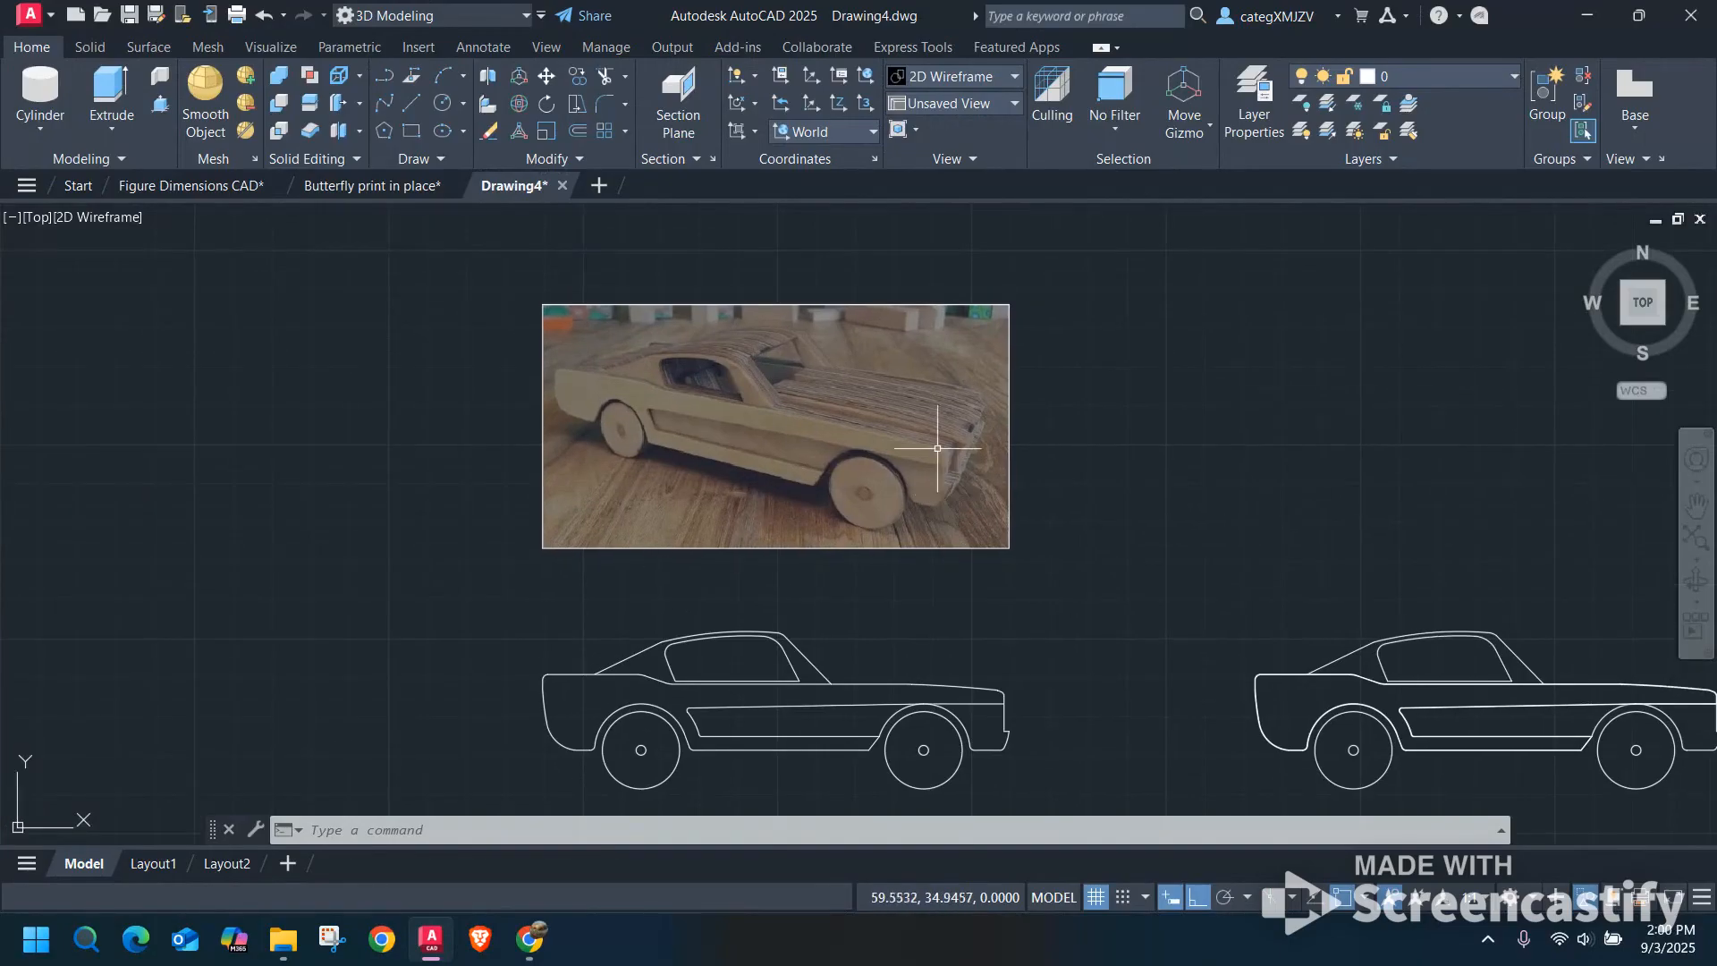
Draw a horizontal line across the lower part of the car photo, extending slightly past both side edges.
{"action": "left_click", "coordinate": [417, 105]}
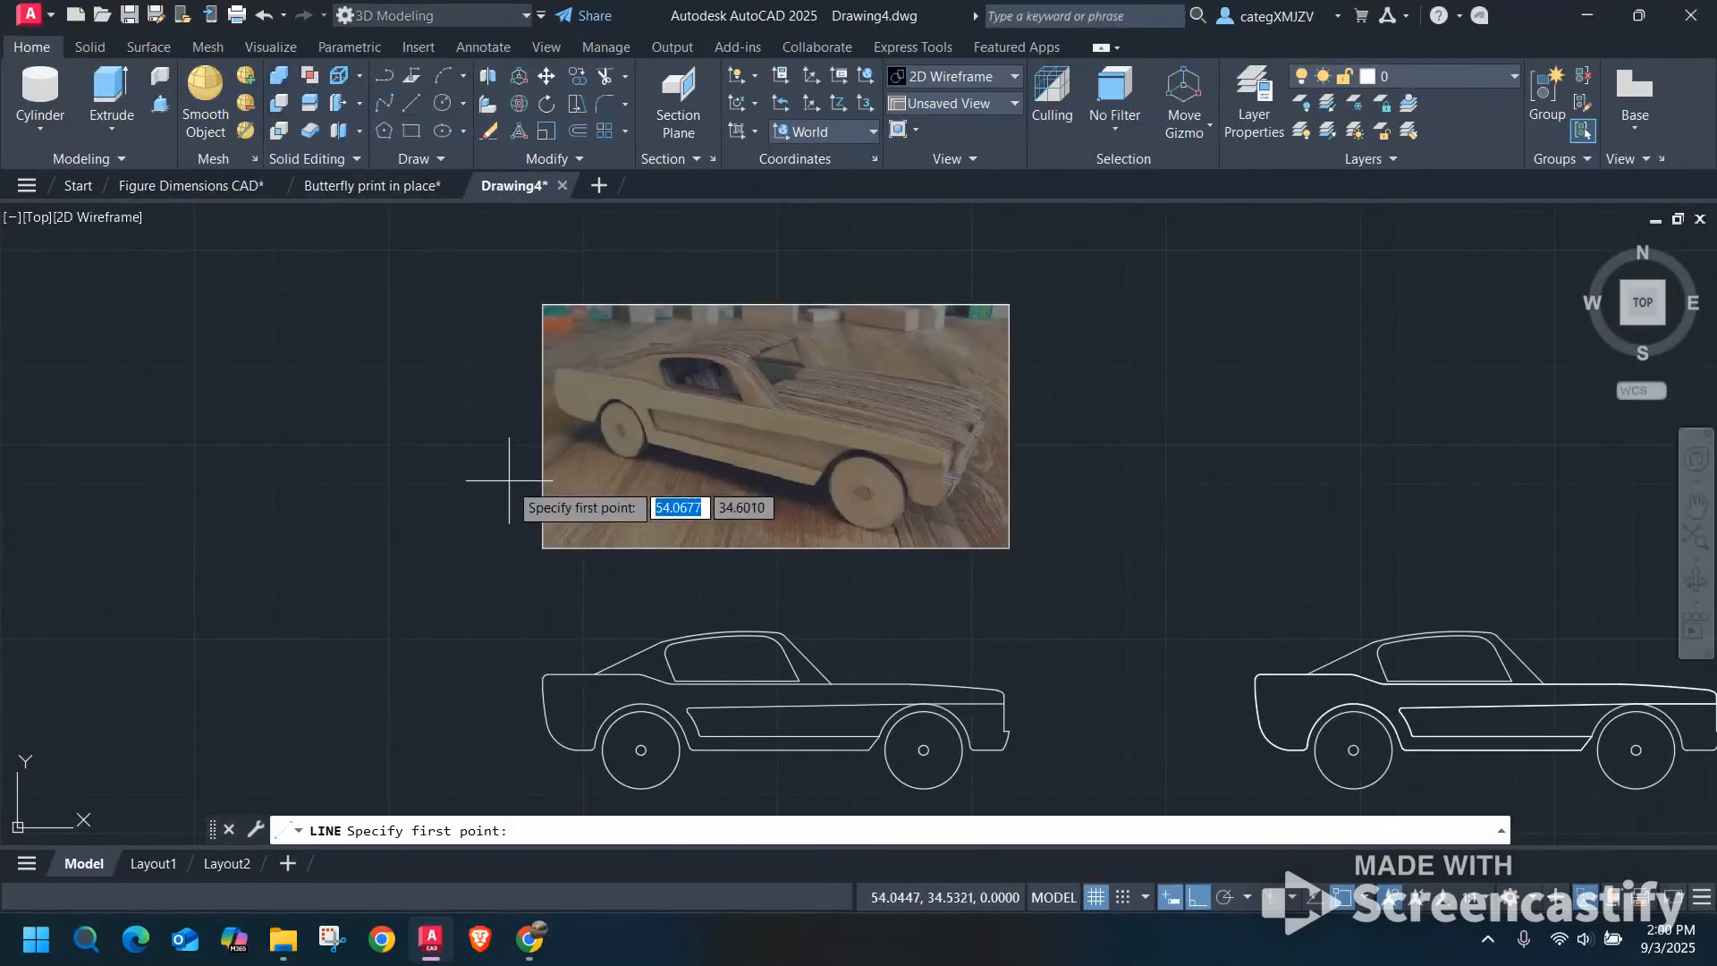
{"action": "left_click", "coordinate": [523, 500]}
{"action": "left_click", "coordinate": [1027, 500]}
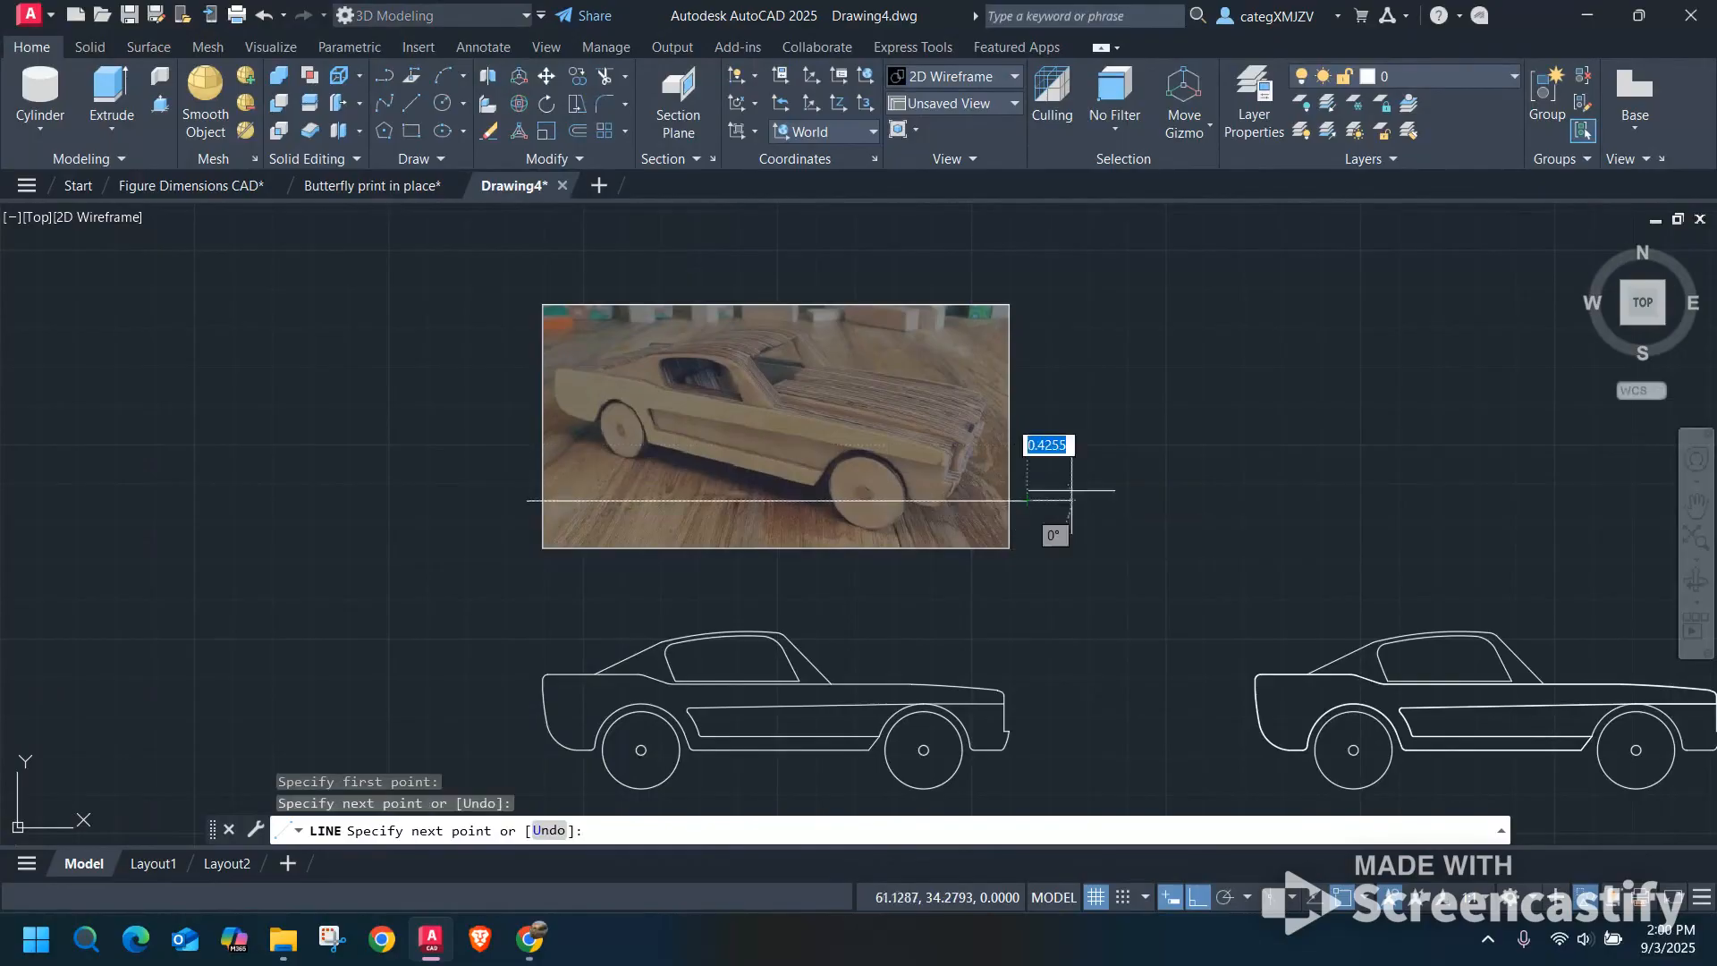
{"action": "key", "text": "Escape"}
Draw two vertical lines about 3.14 units long across the photo's full height, near the car's front and rear wheels.
{"action": "left_click", "coordinate": [411, 104]}
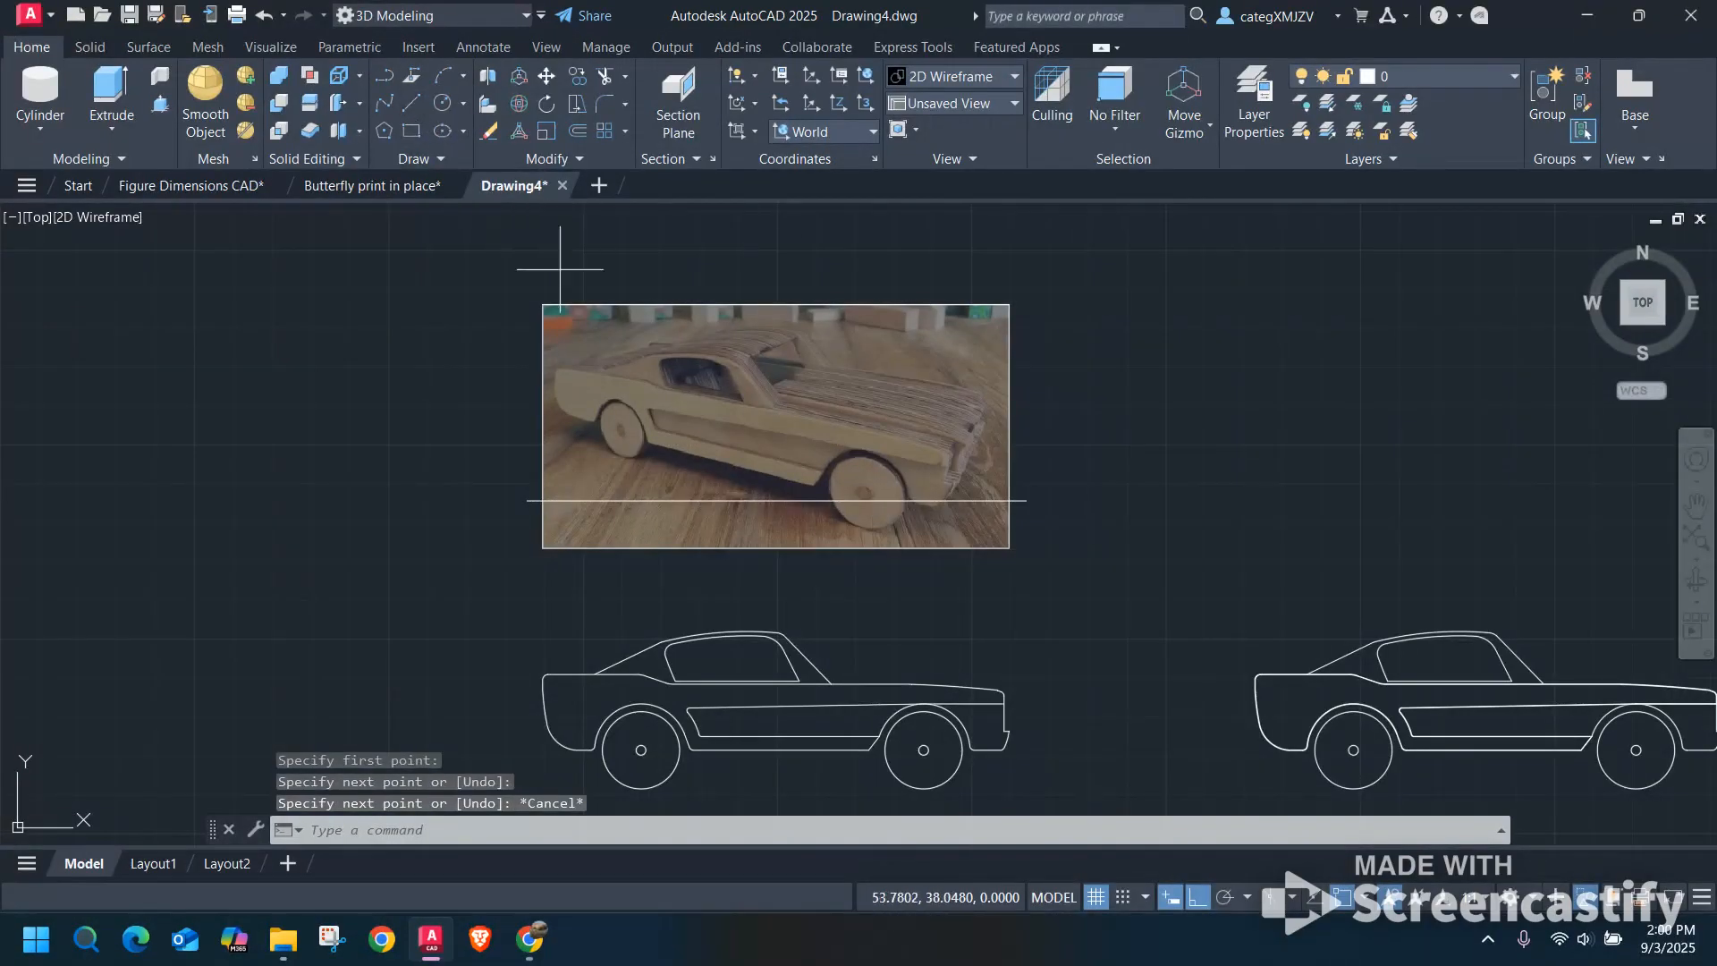
{"action": "left_click", "coordinate": [910, 546]}
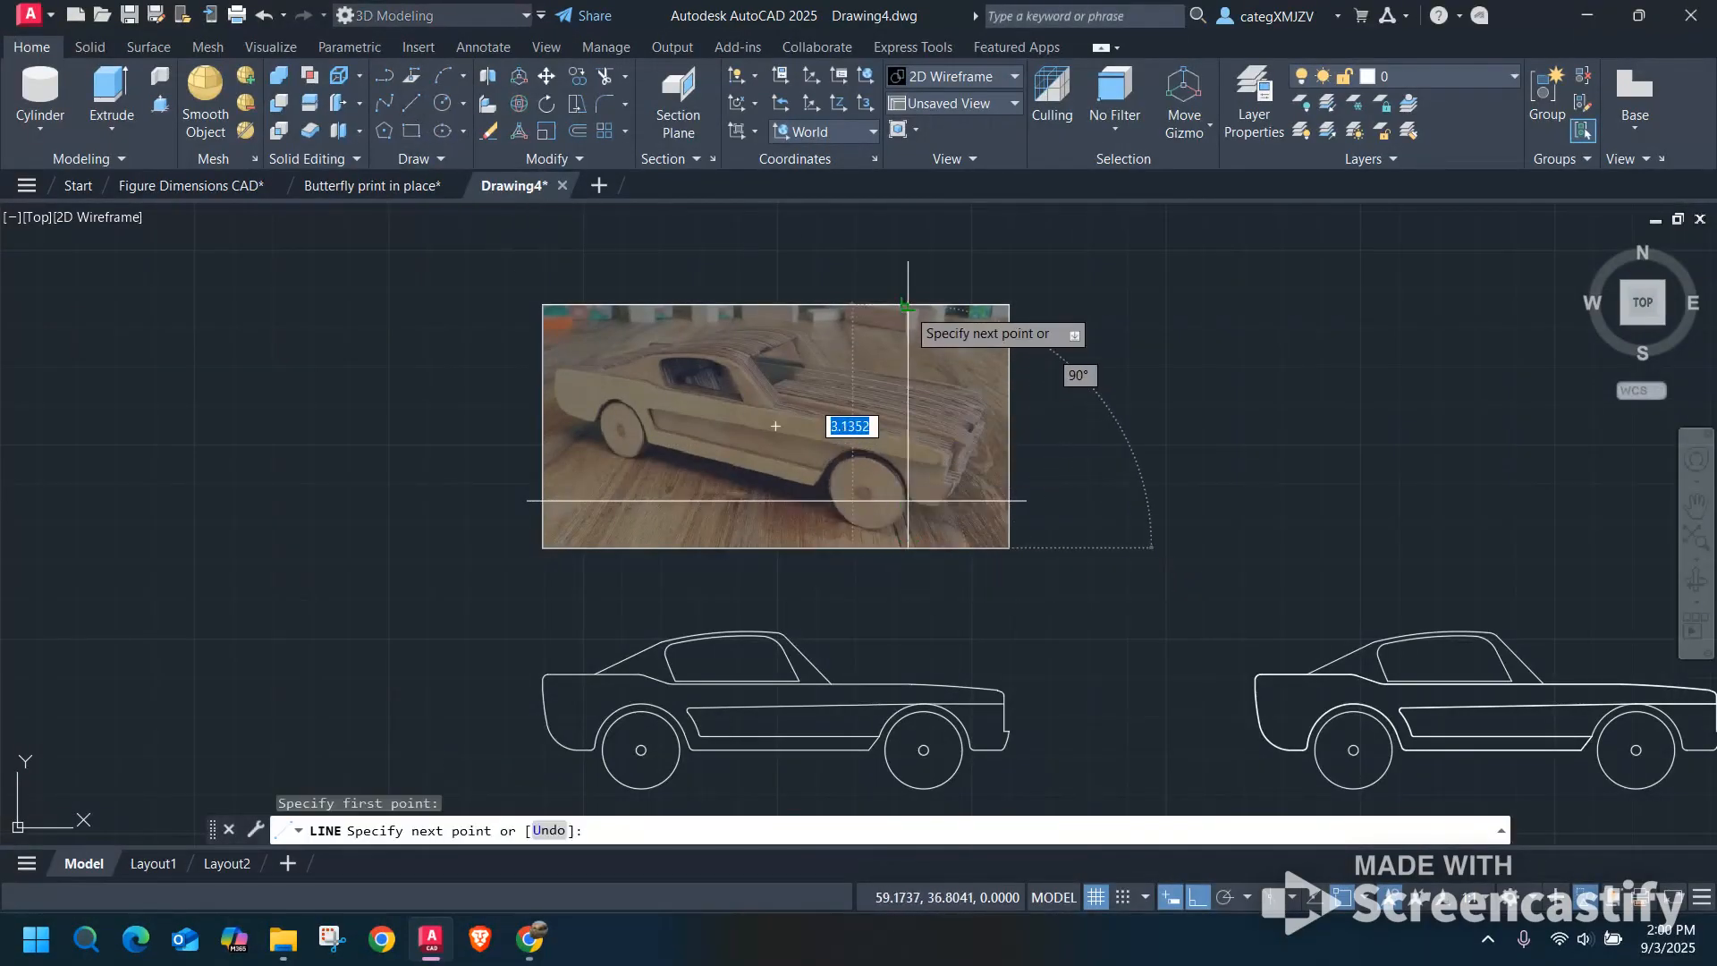
{"action": "left_click", "coordinate": [908, 304]}
{"action": "key", "text": "Return"}
{"action": "right_click", "coordinate": [475, 317]}
{"action": "left_click", "coordinate": [514, 327]}
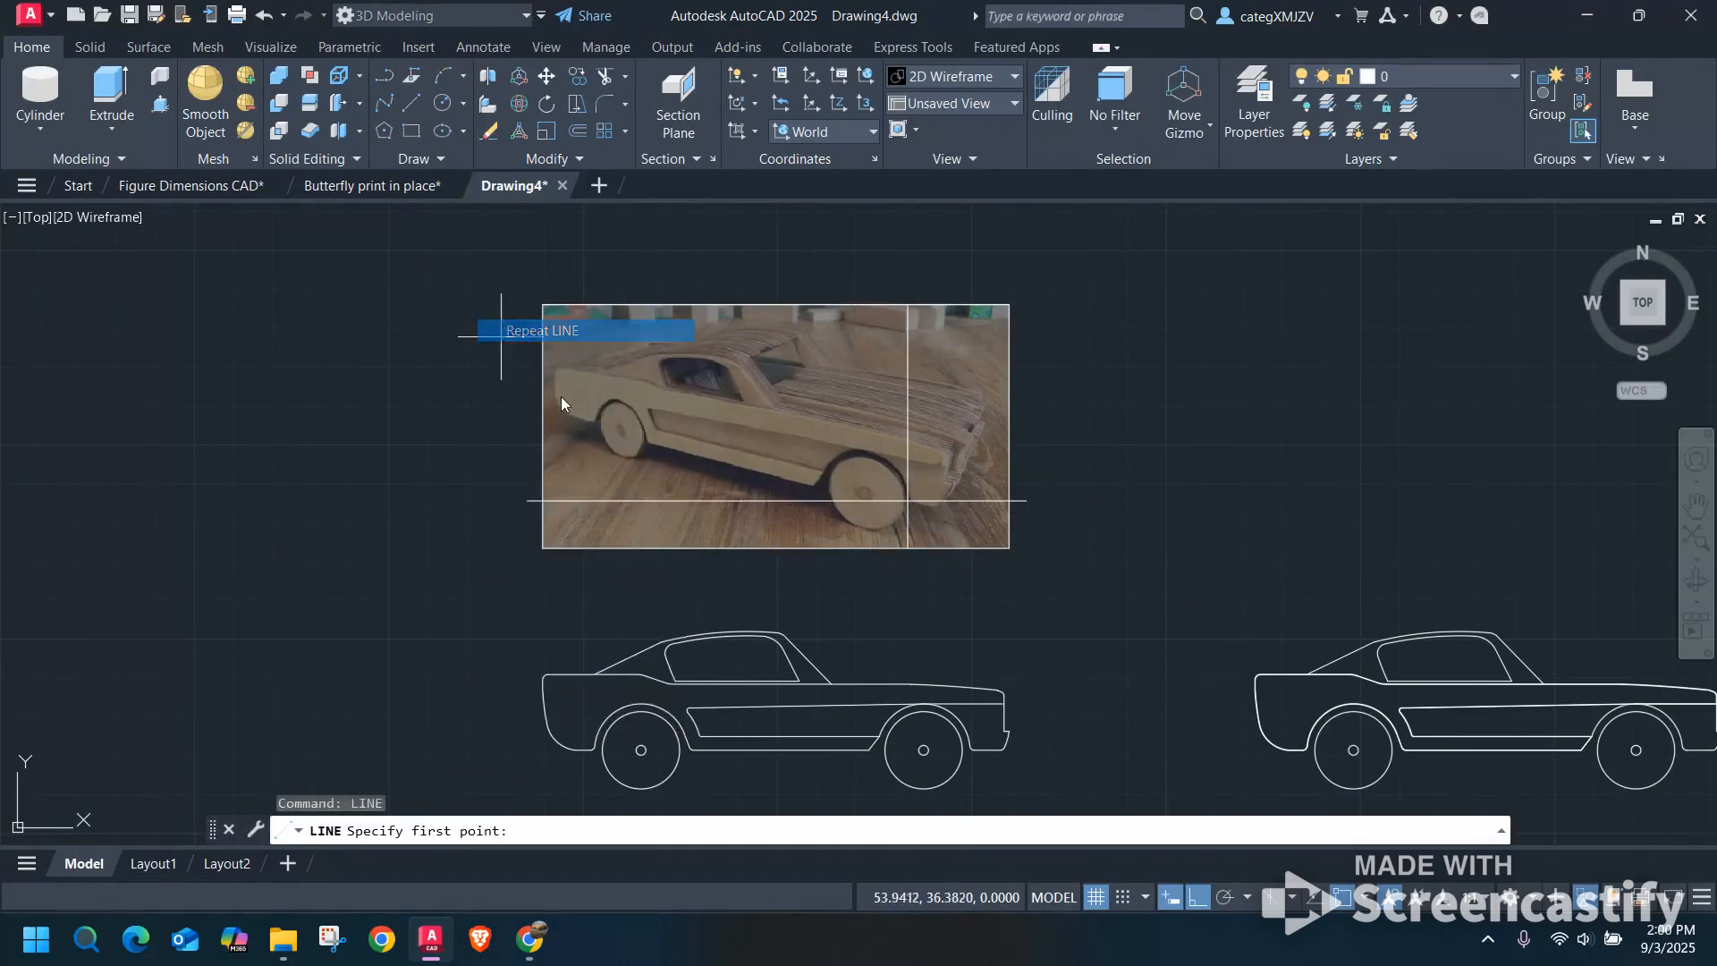
{"action": "left_click", "coordinate": [617, 547]}
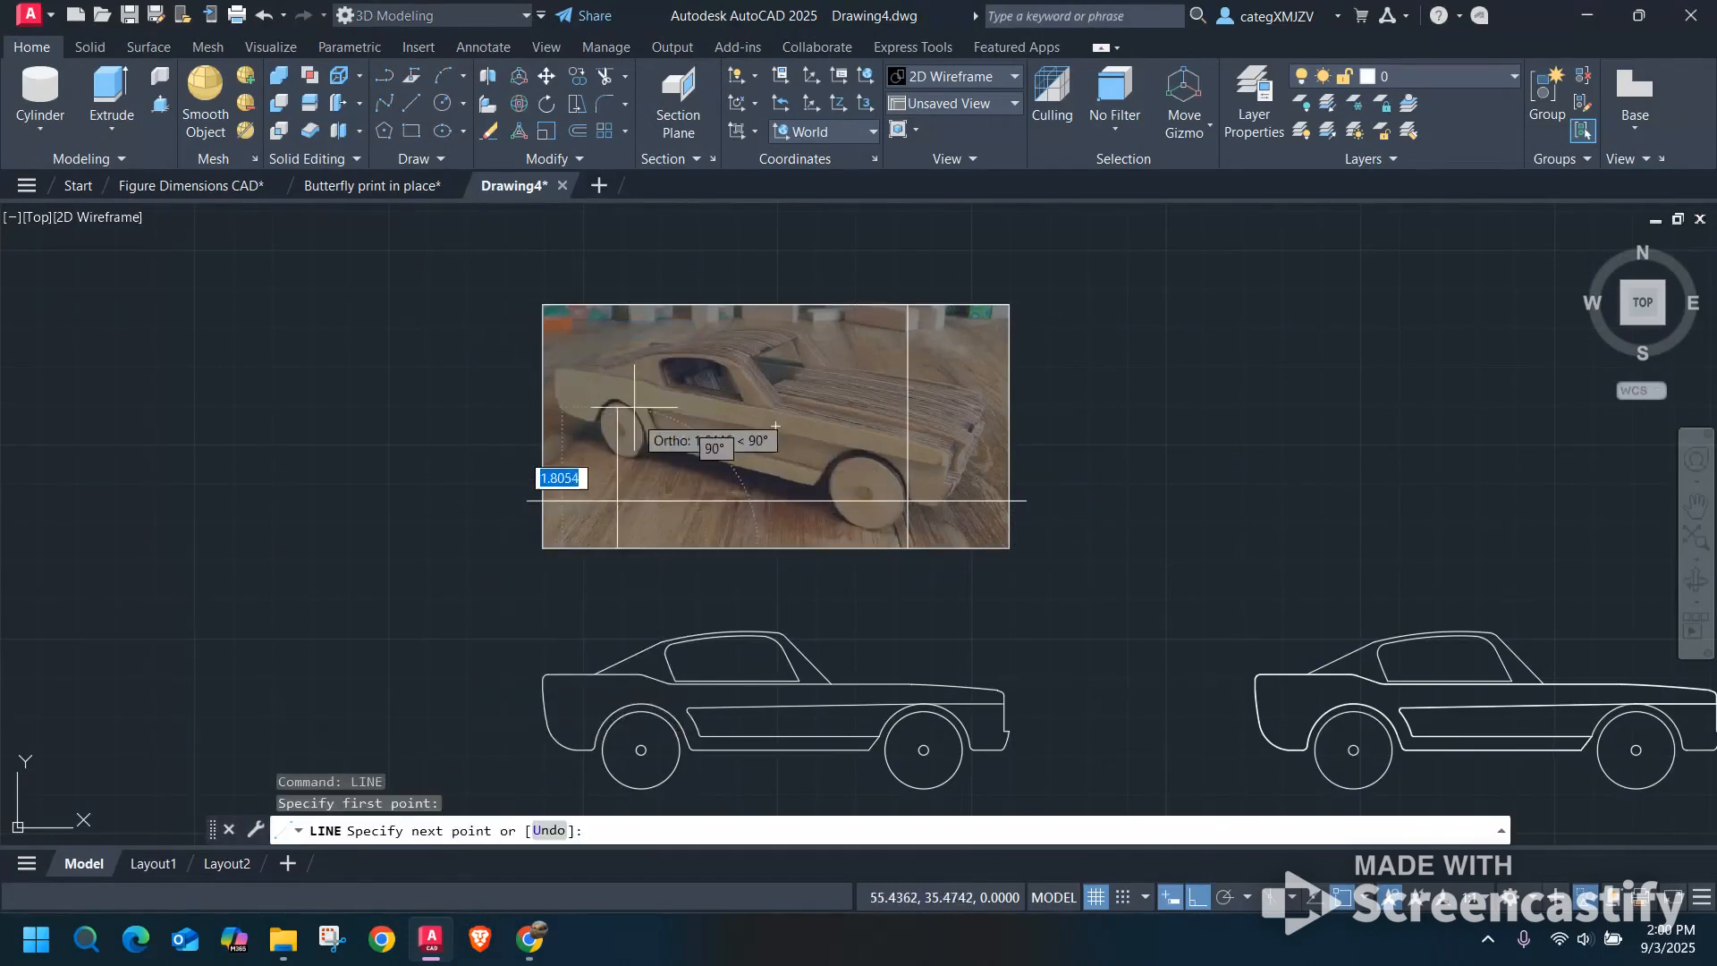
{"action": "left_click", "coordinate": [617, 304]}
{"action": "key", "text": "Return"}
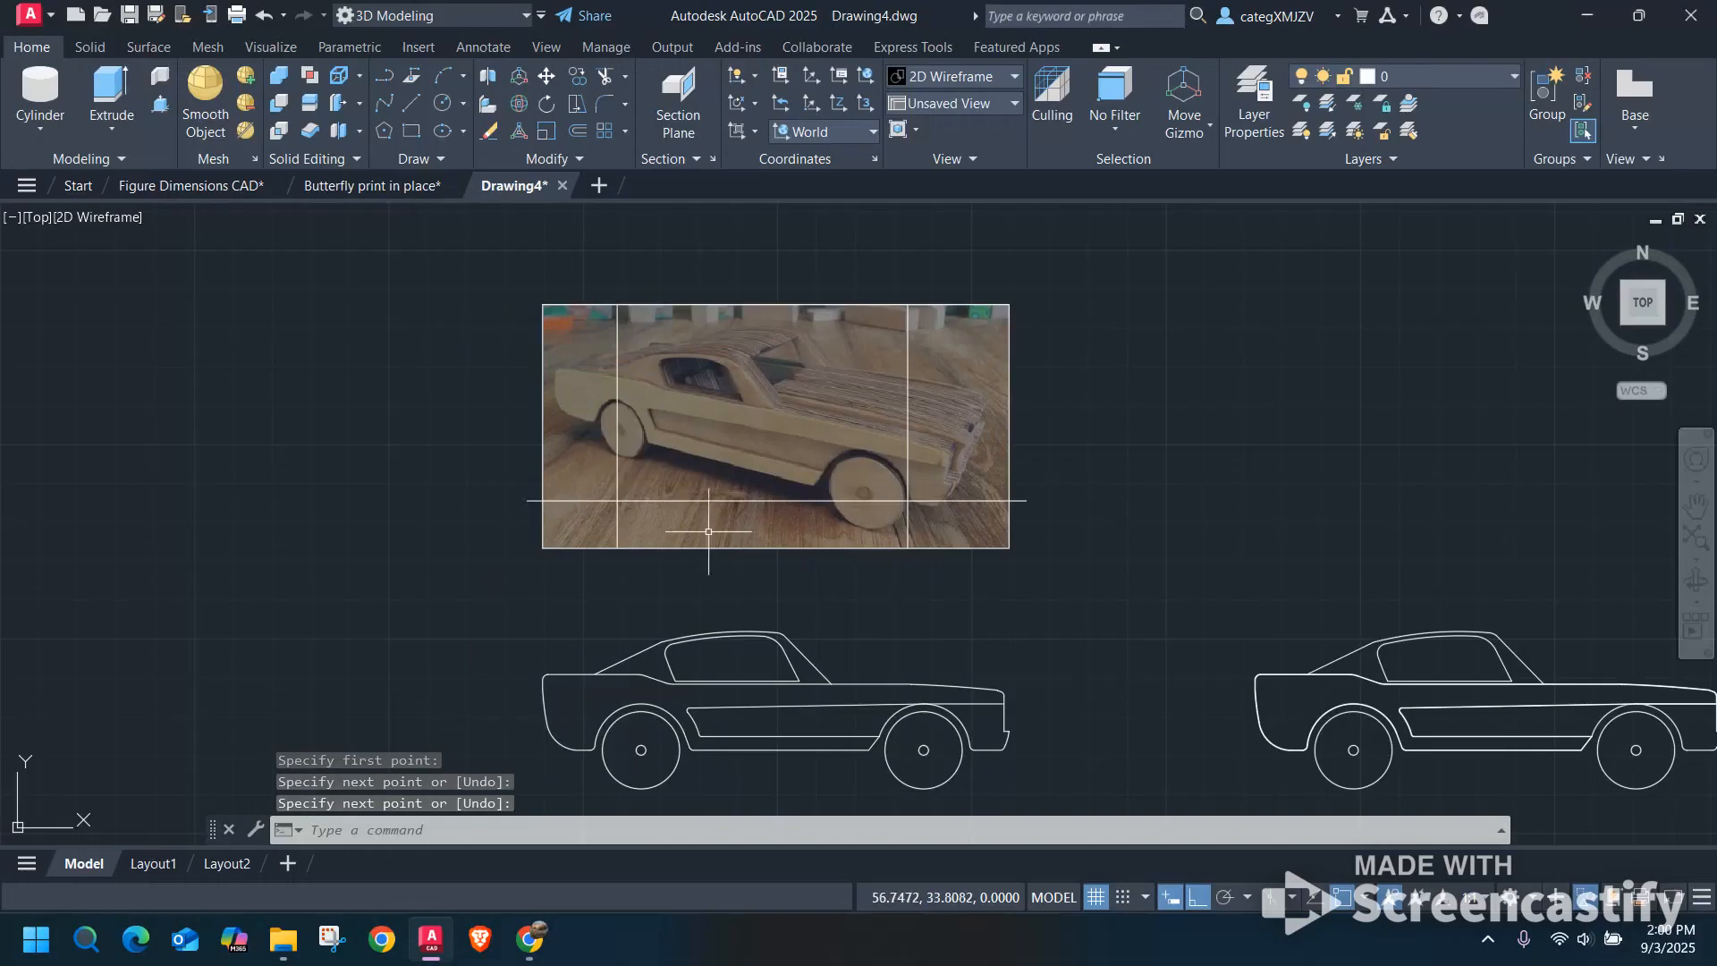
Move both vertical lines together a short distance horizontally toward the front of the car.
{"action": "left_click", "coordinate": [955, 393]}
{"action": "left_click", "coordinate": [865, 327]}
{"action": "left_click", "coordinate": [666, 384]}
{"action": "left_click", "coordinate": [593, 359]}
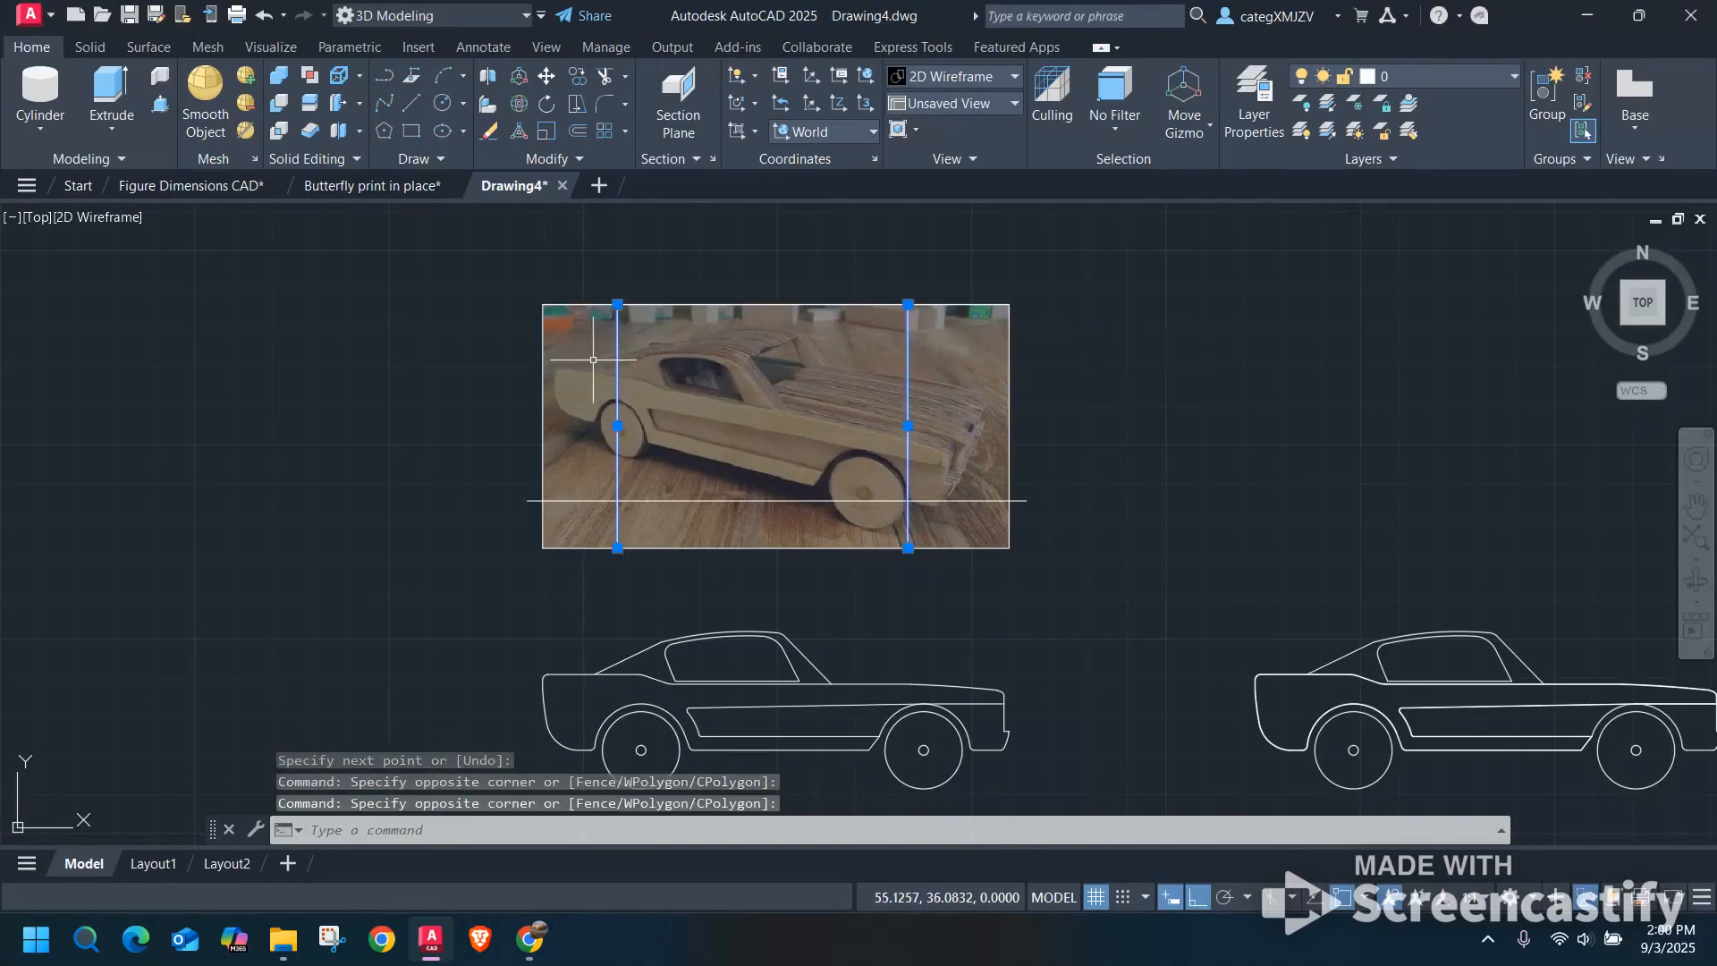
{"action": "type", "text": "m"}
{"action": "key", "text": "Return"}
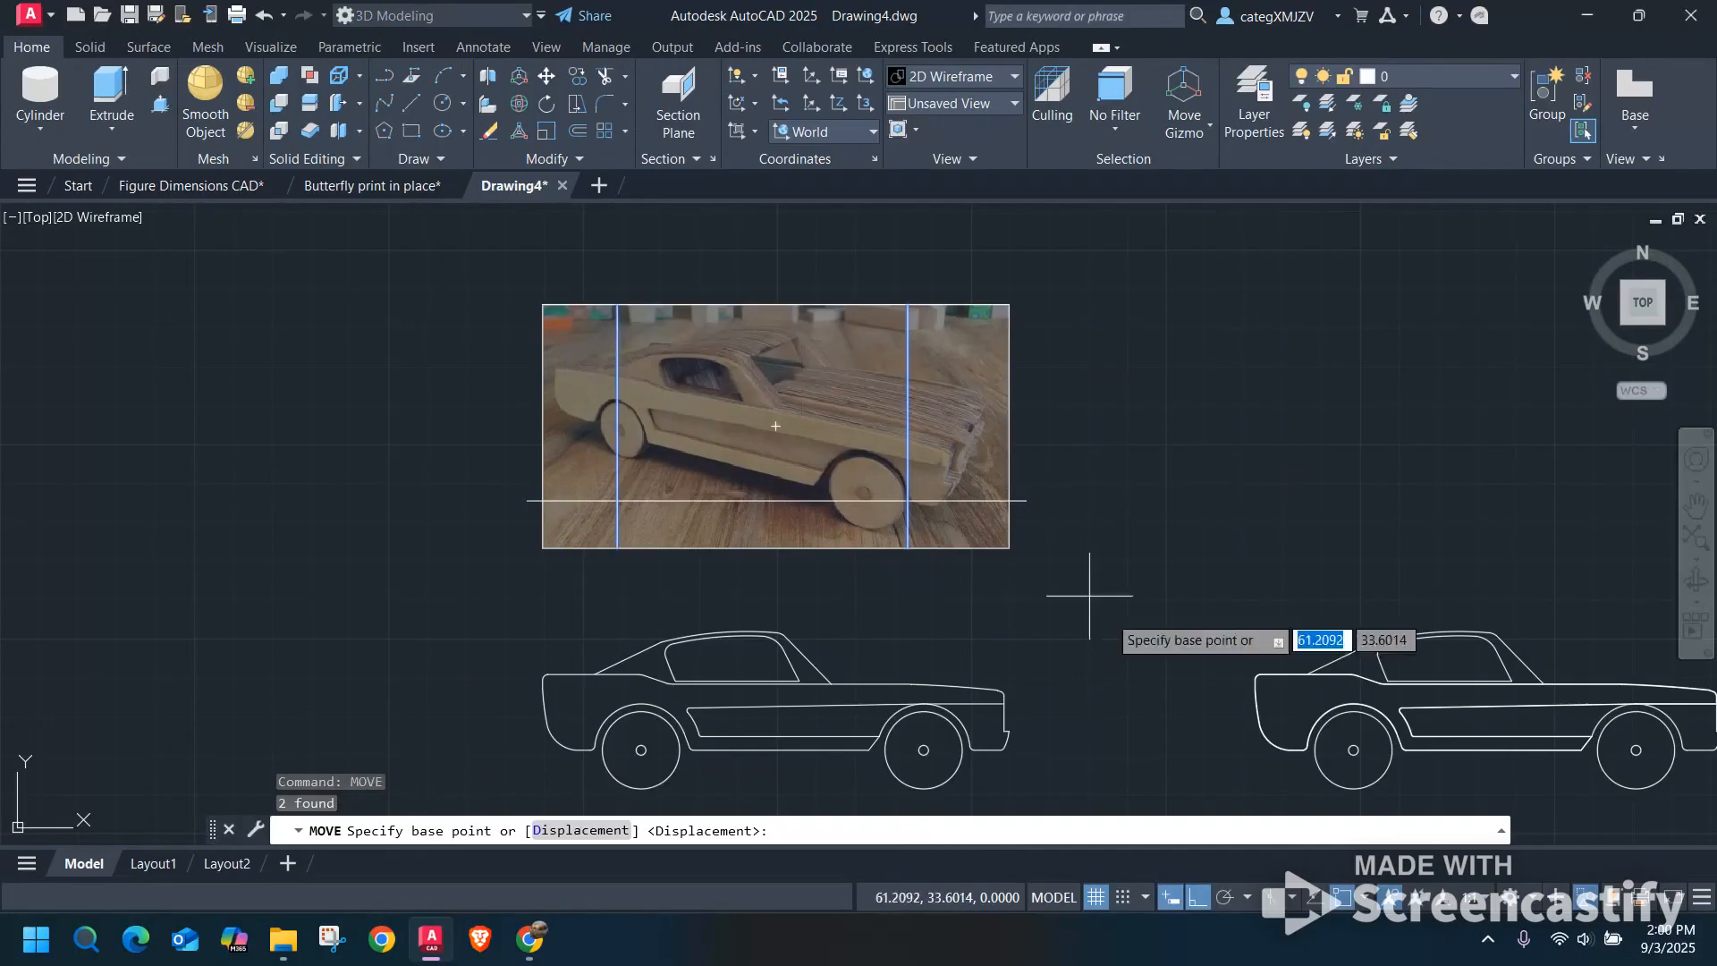
{"action": "left_click", "coordinate": [1154, 429]}
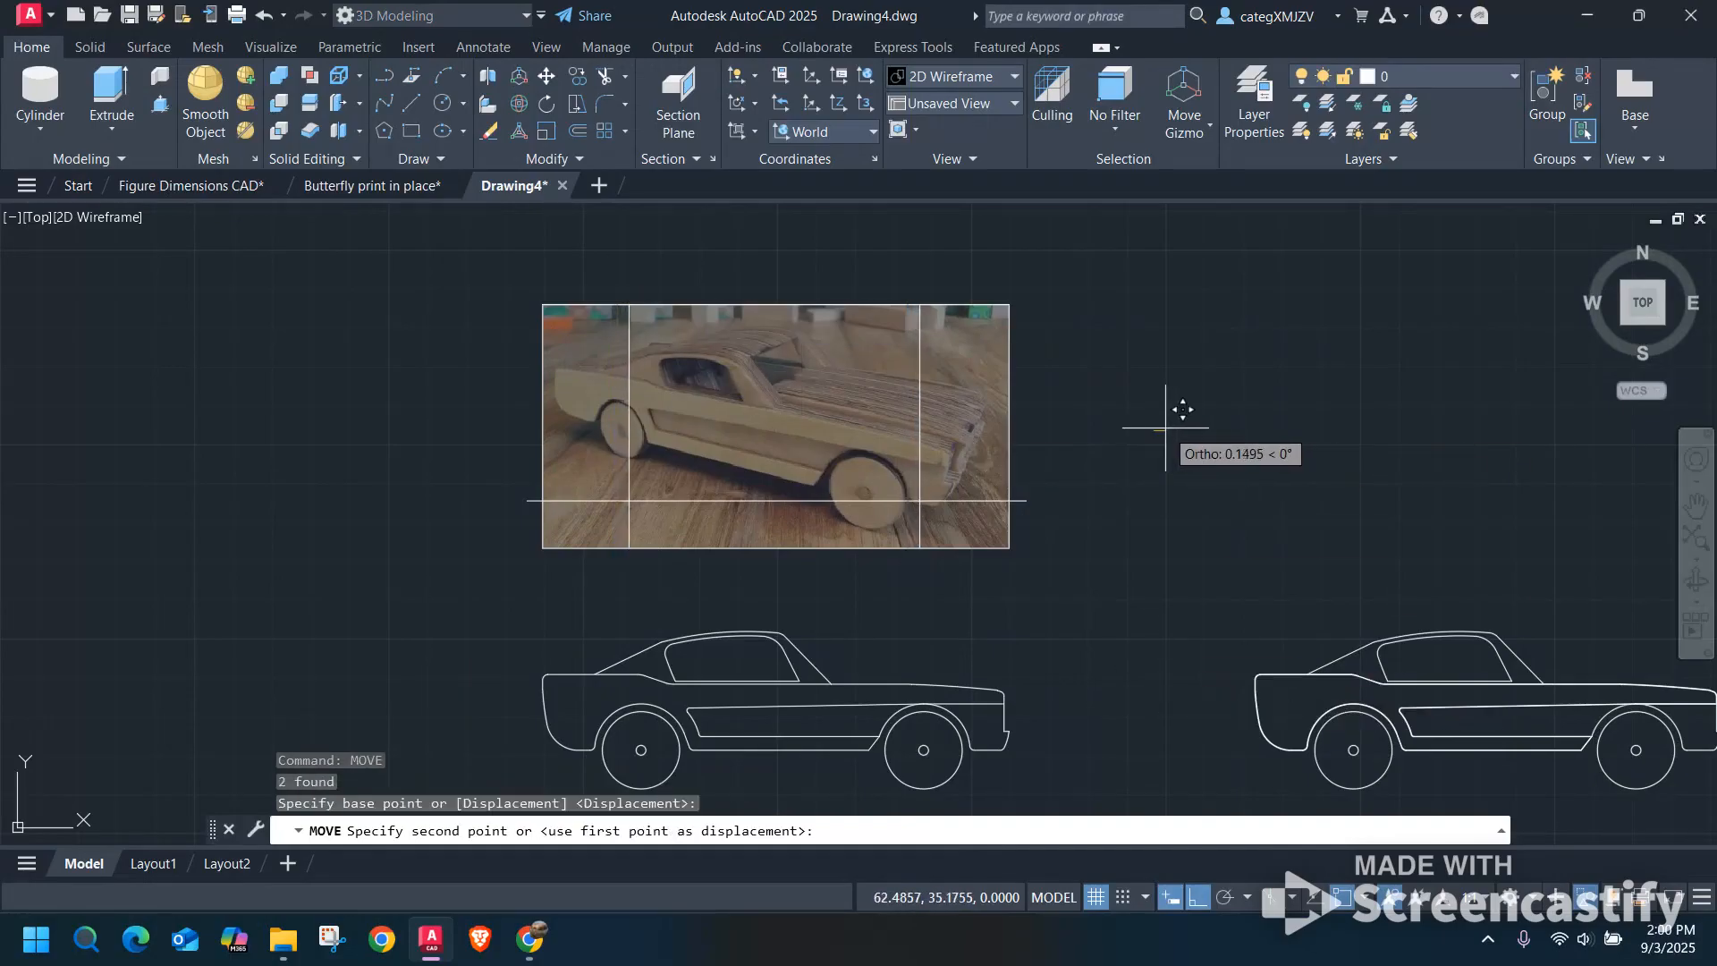
{"action": "left_click", "coordinate": [1169, 427]}
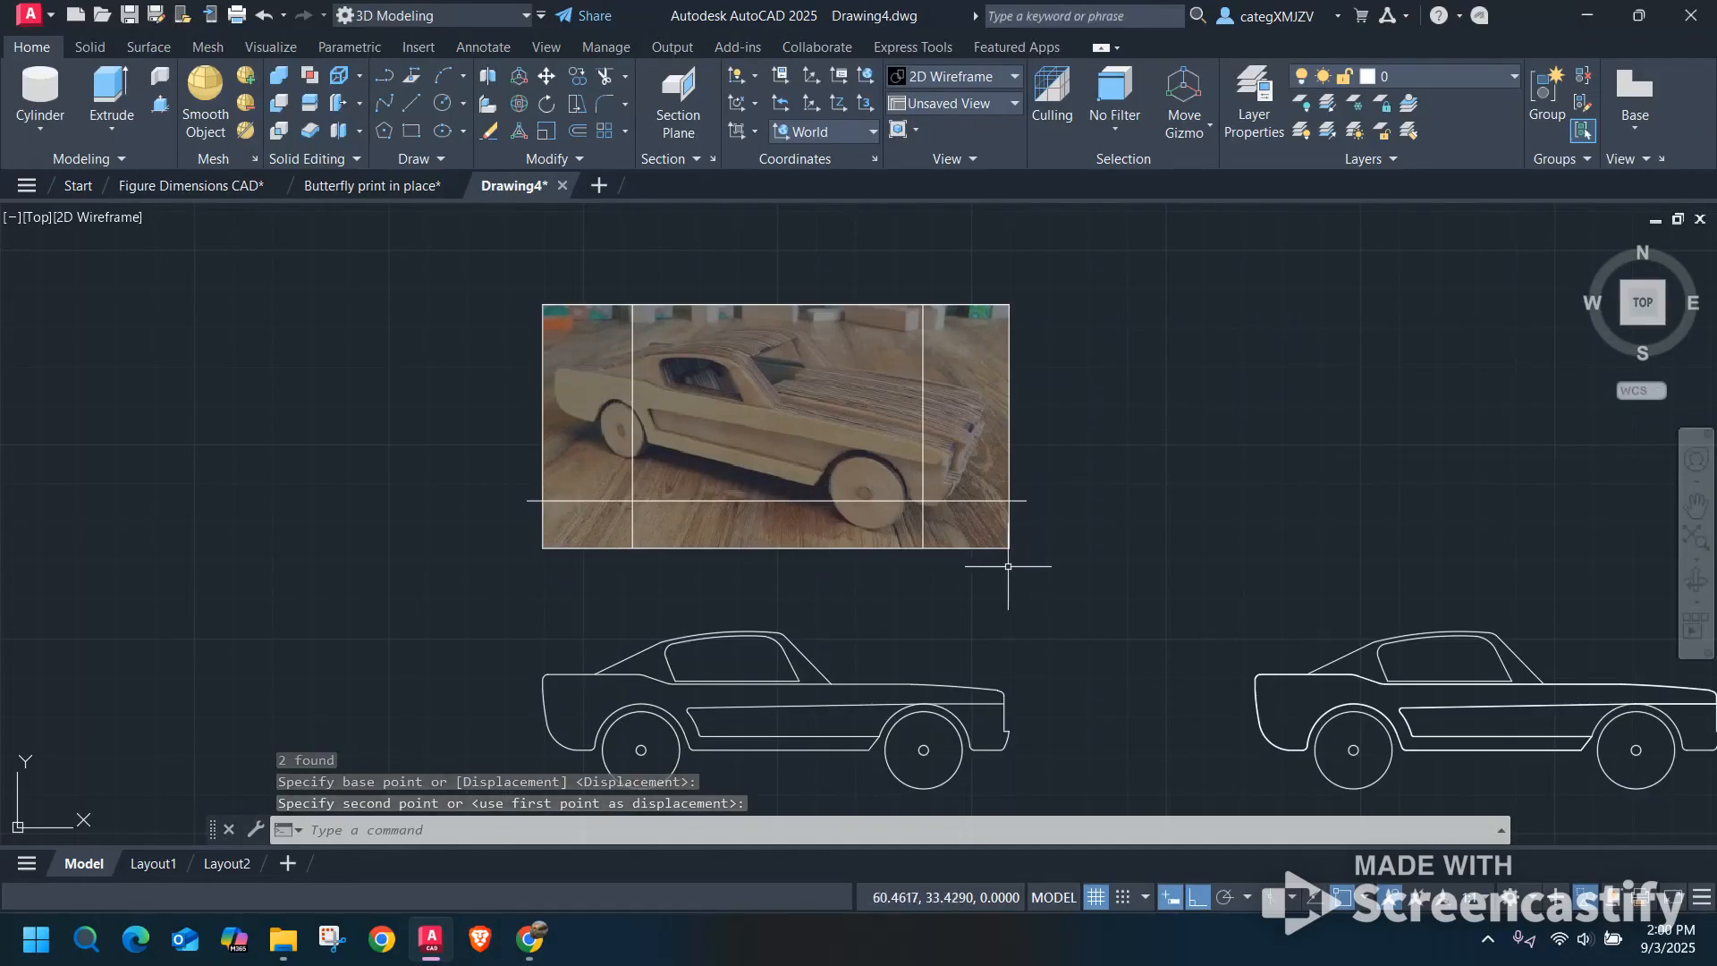
Draw two wheel circles centred where the vertical lines cross the horizontal line, each reaching the photo's lower edge.
{"action": "type", "text": "c"}
{"action": "key", "text": "Return"}
{"action": "left_click", "coordinate": [923, 500]}
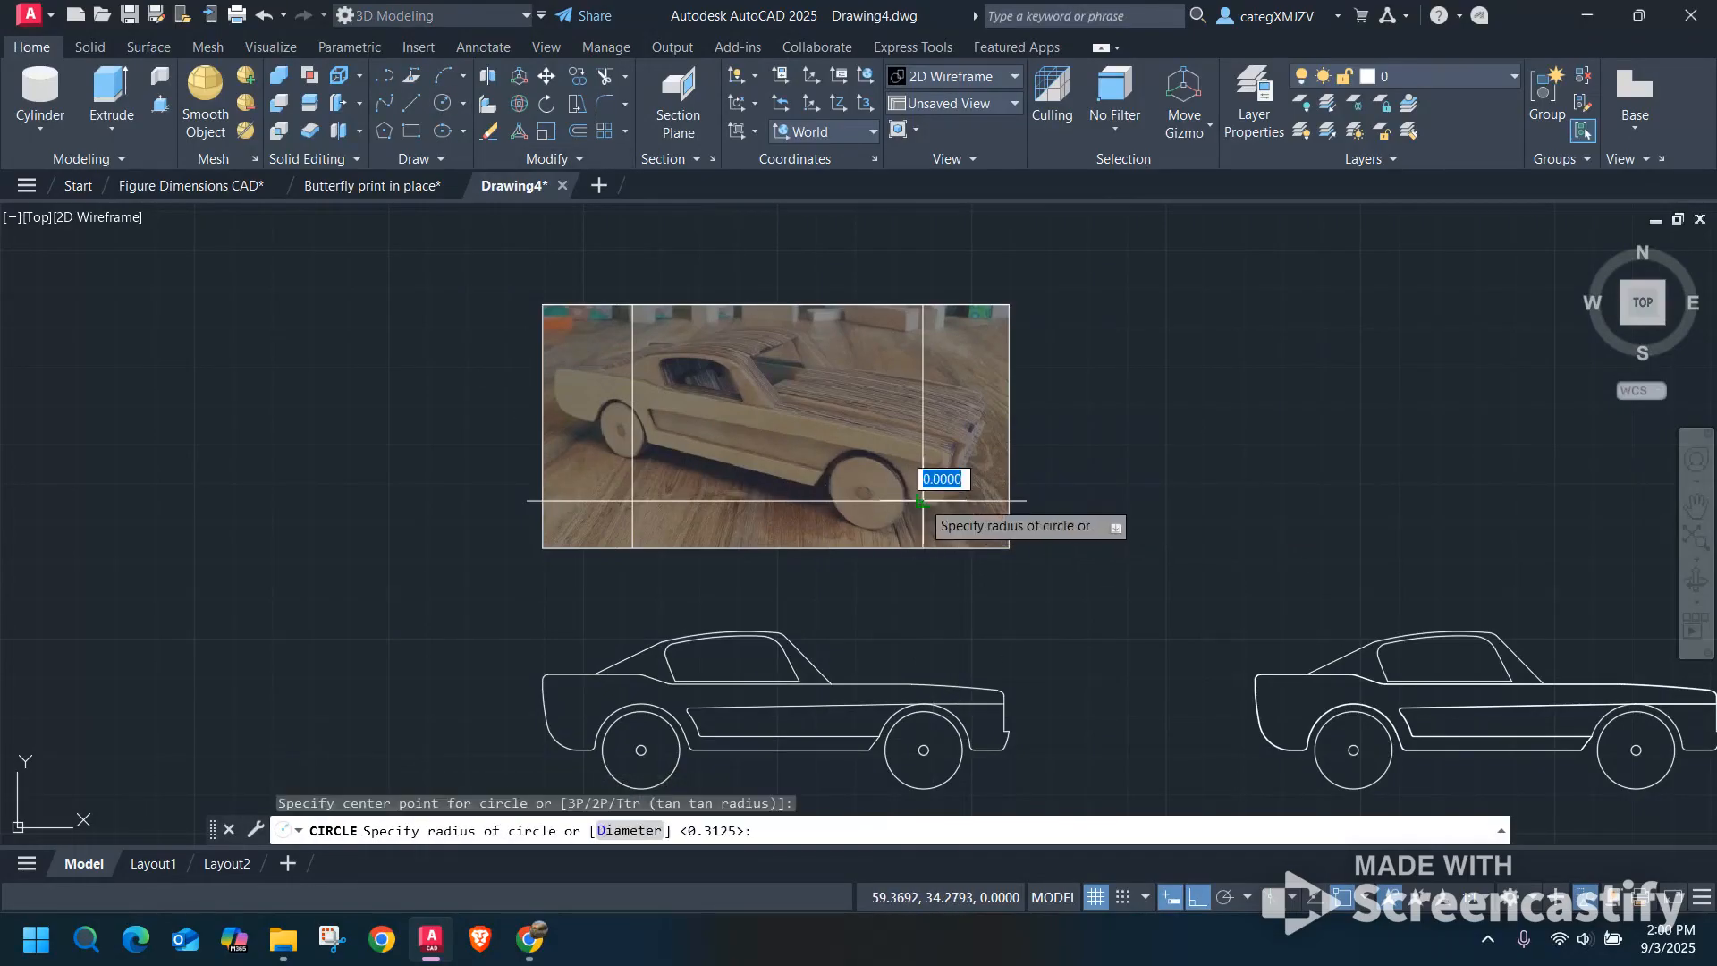
{"action": "left_click", "coordinate": [906, 546]}
{"action": "right_click", "coordinate": [1094, 442]}
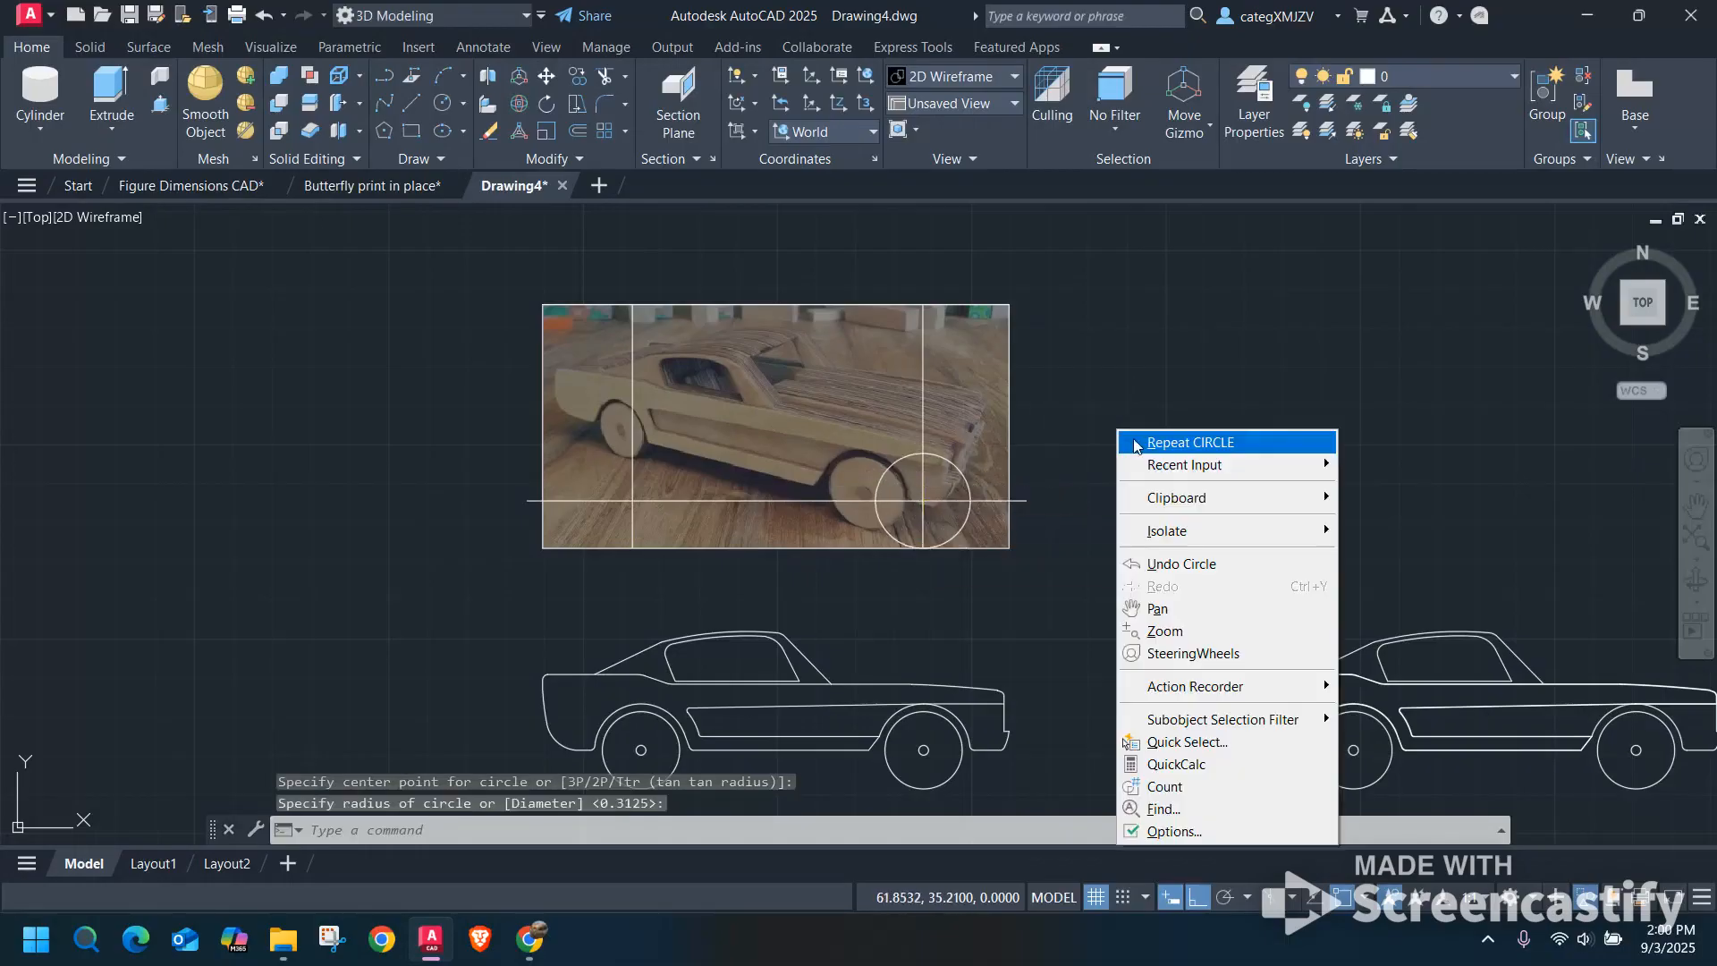
{"action": "left_click", "coordinate": [1154, 440]}
{"action": "left_click", "coordinate": [632, 501]}
{"action": "left_click", "coordinate": [632, 548]}
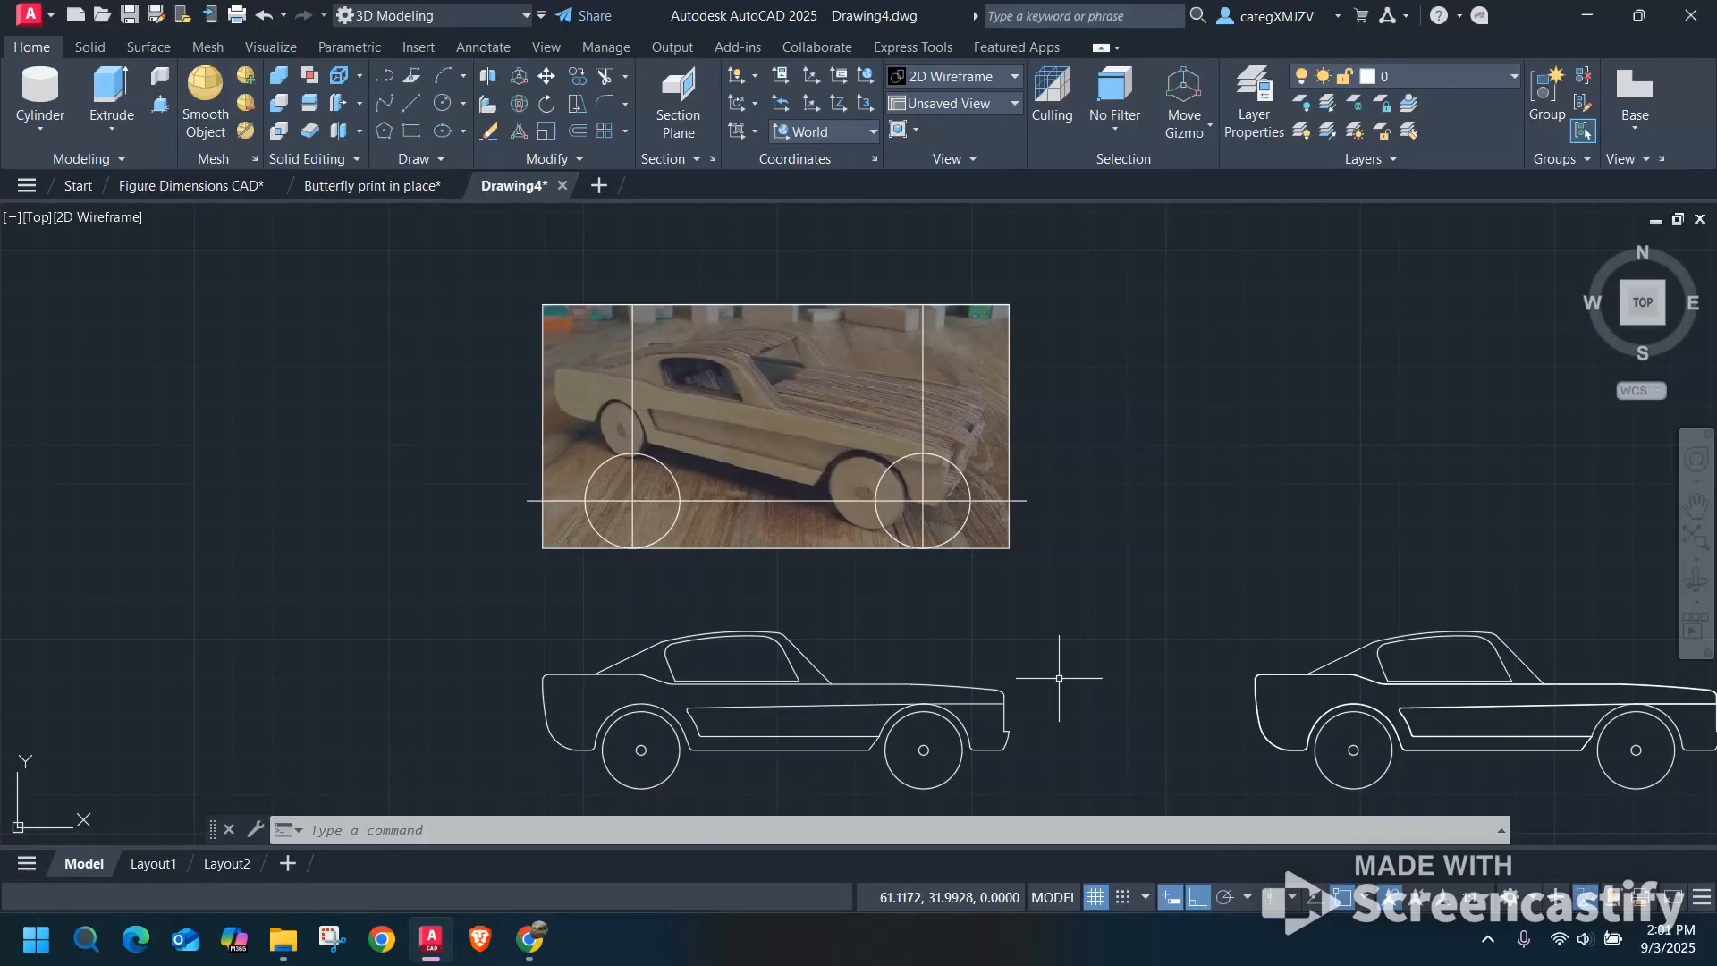
Examine the finished outline's wheels, fenders, side panel and window, and compare them with the car photo.
{"action": "scroll", "coordinate": [924, 749], "scroll_direction": "up", "scroll_amount": 2}
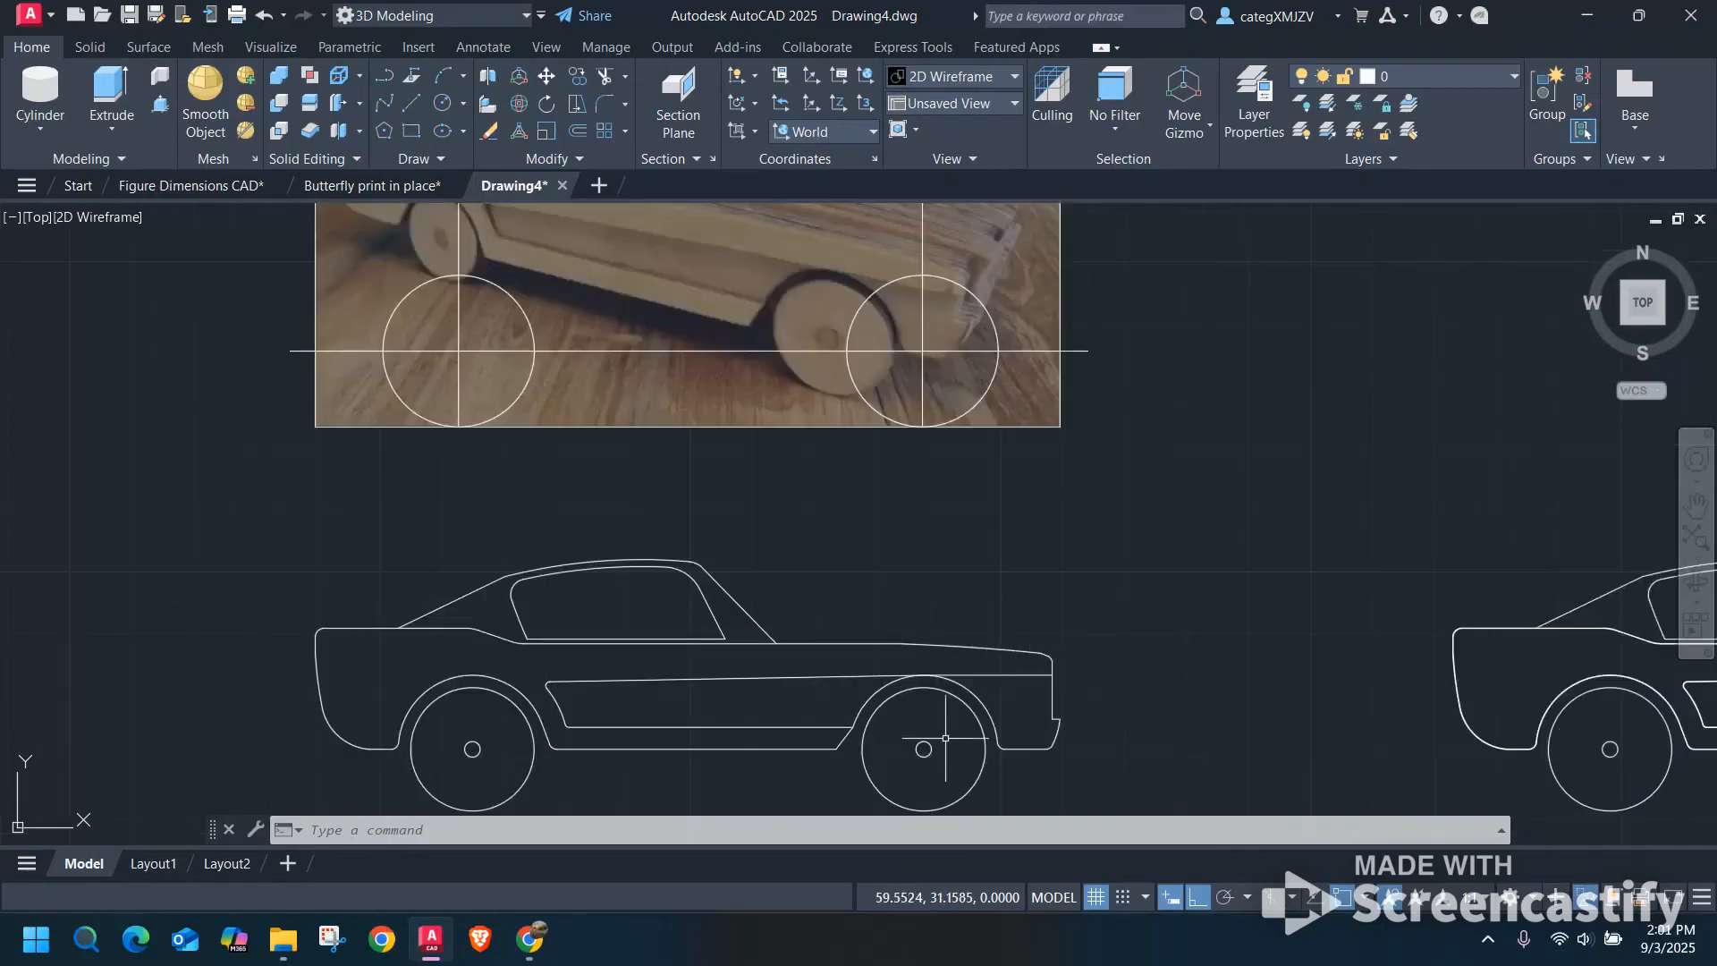
{"action": "scroll", "coordinate": [924, 750], "scroll_direction": "up", "scroll_amount": 4}
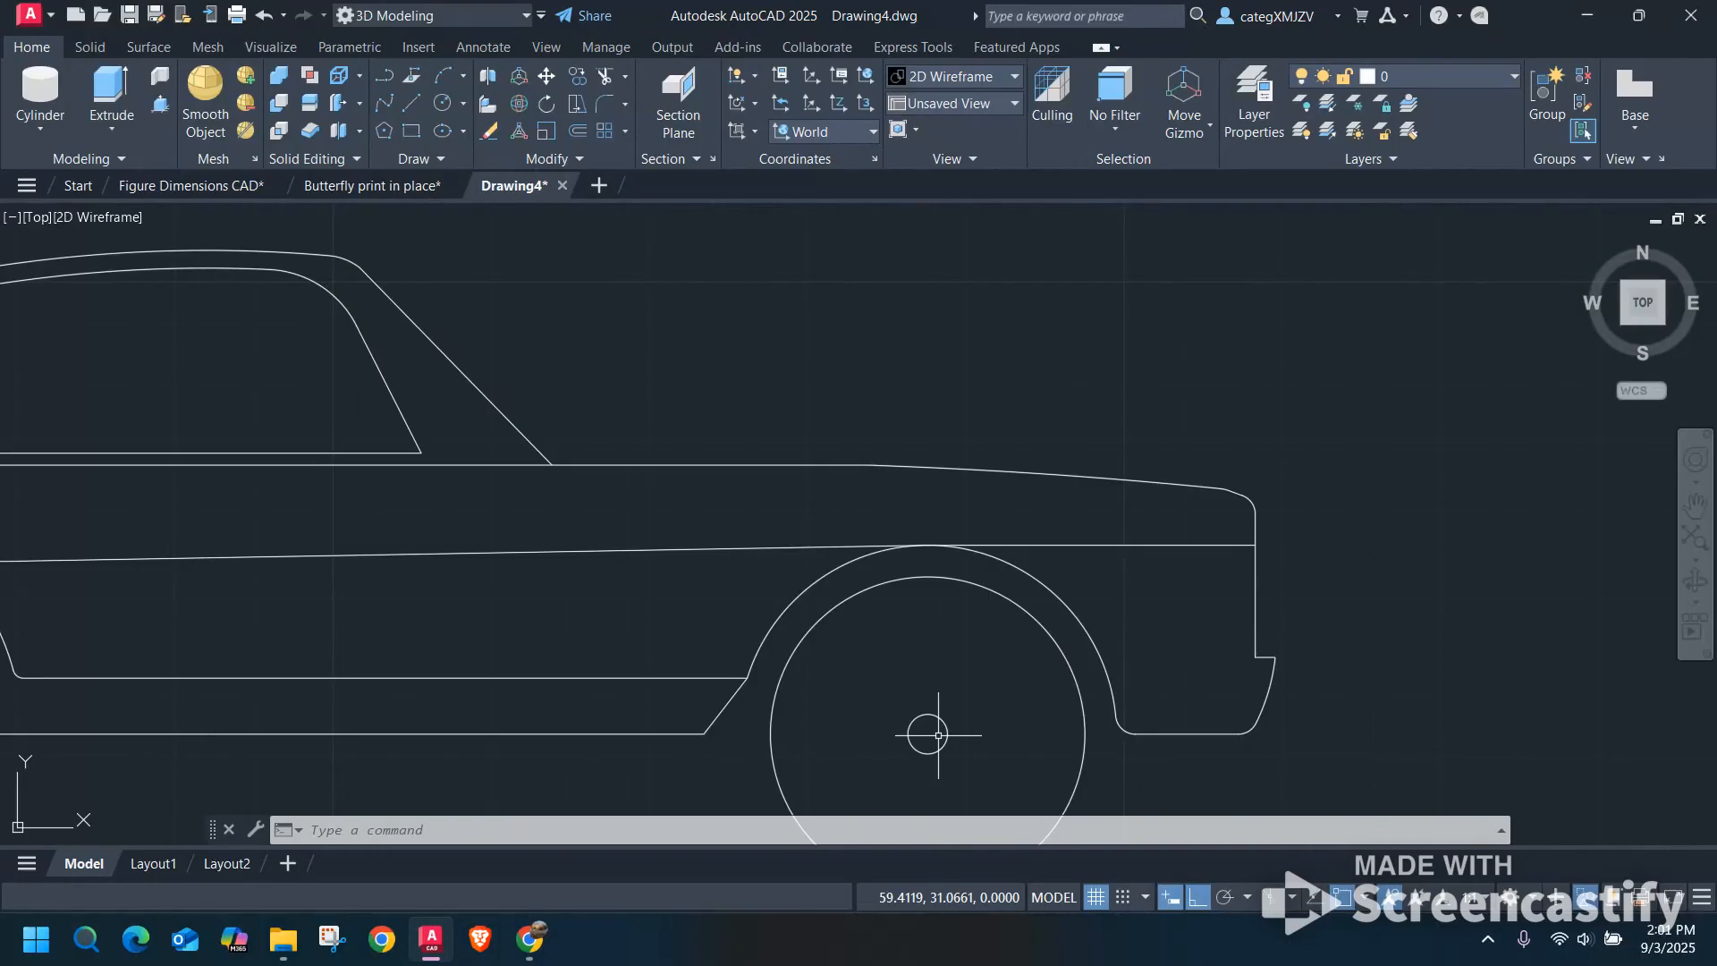
{"action": "scroll", "coordinate": [940, 733], "scroll_direction": "down", "scroll_amount": 4}
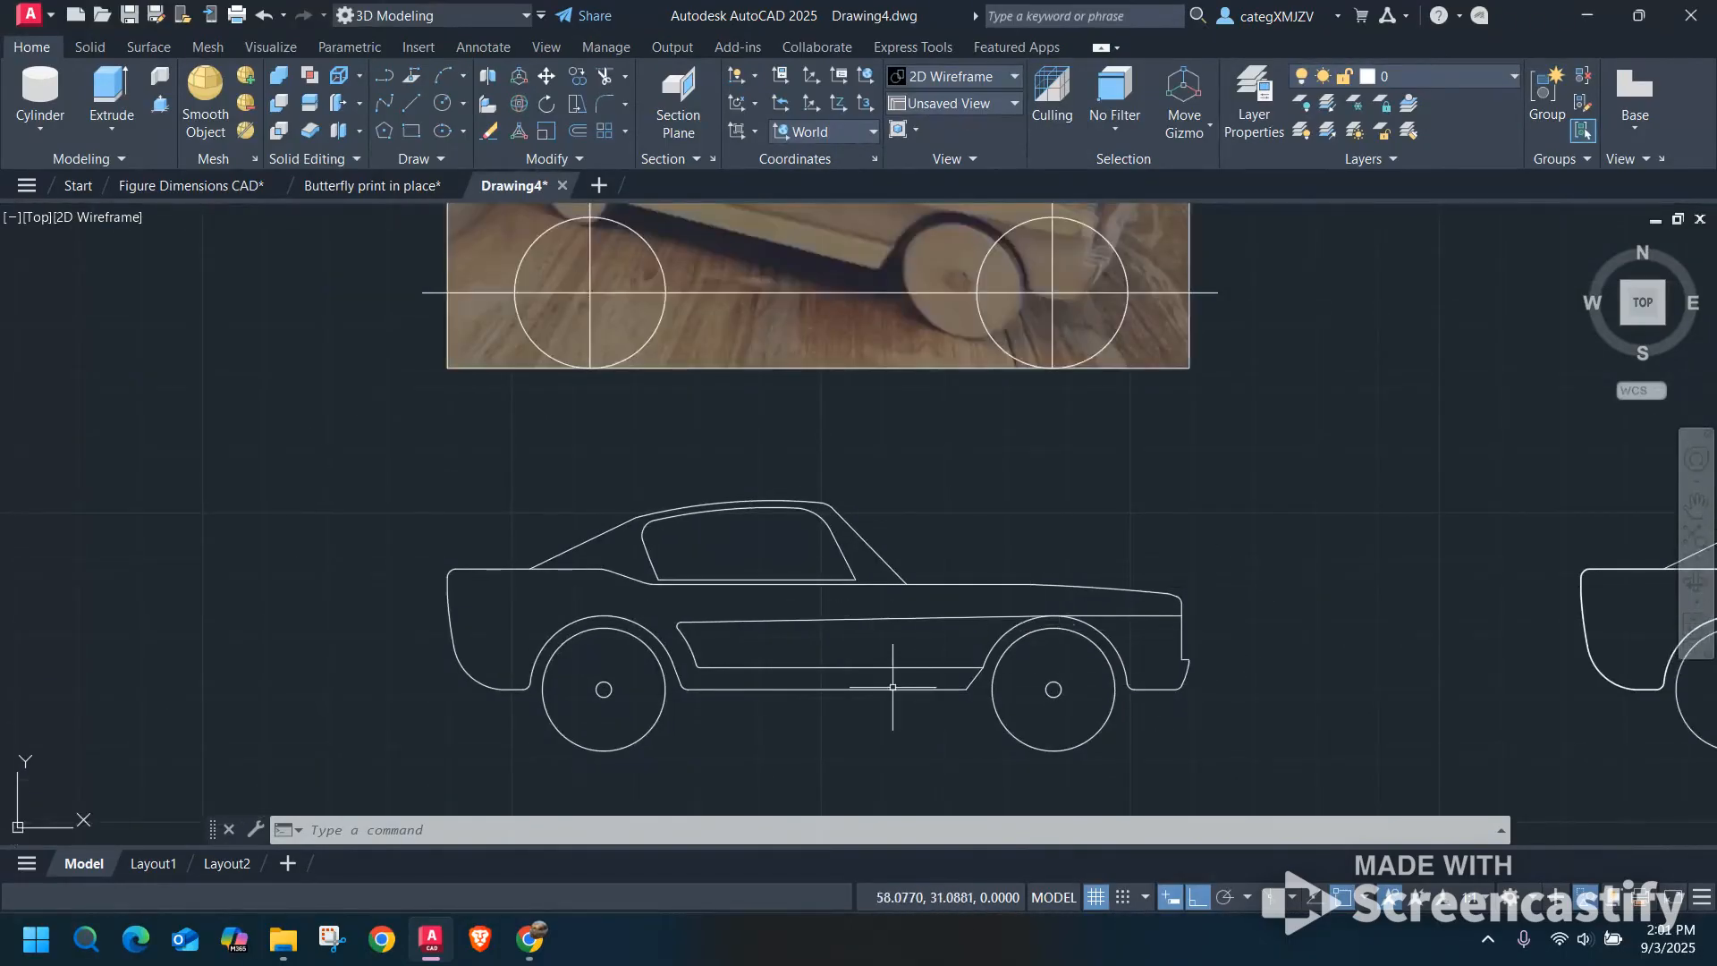
{"action": "scroll", "coordinate": [523, 689], "scroll_direction": "up", "scroll_amount": 4}
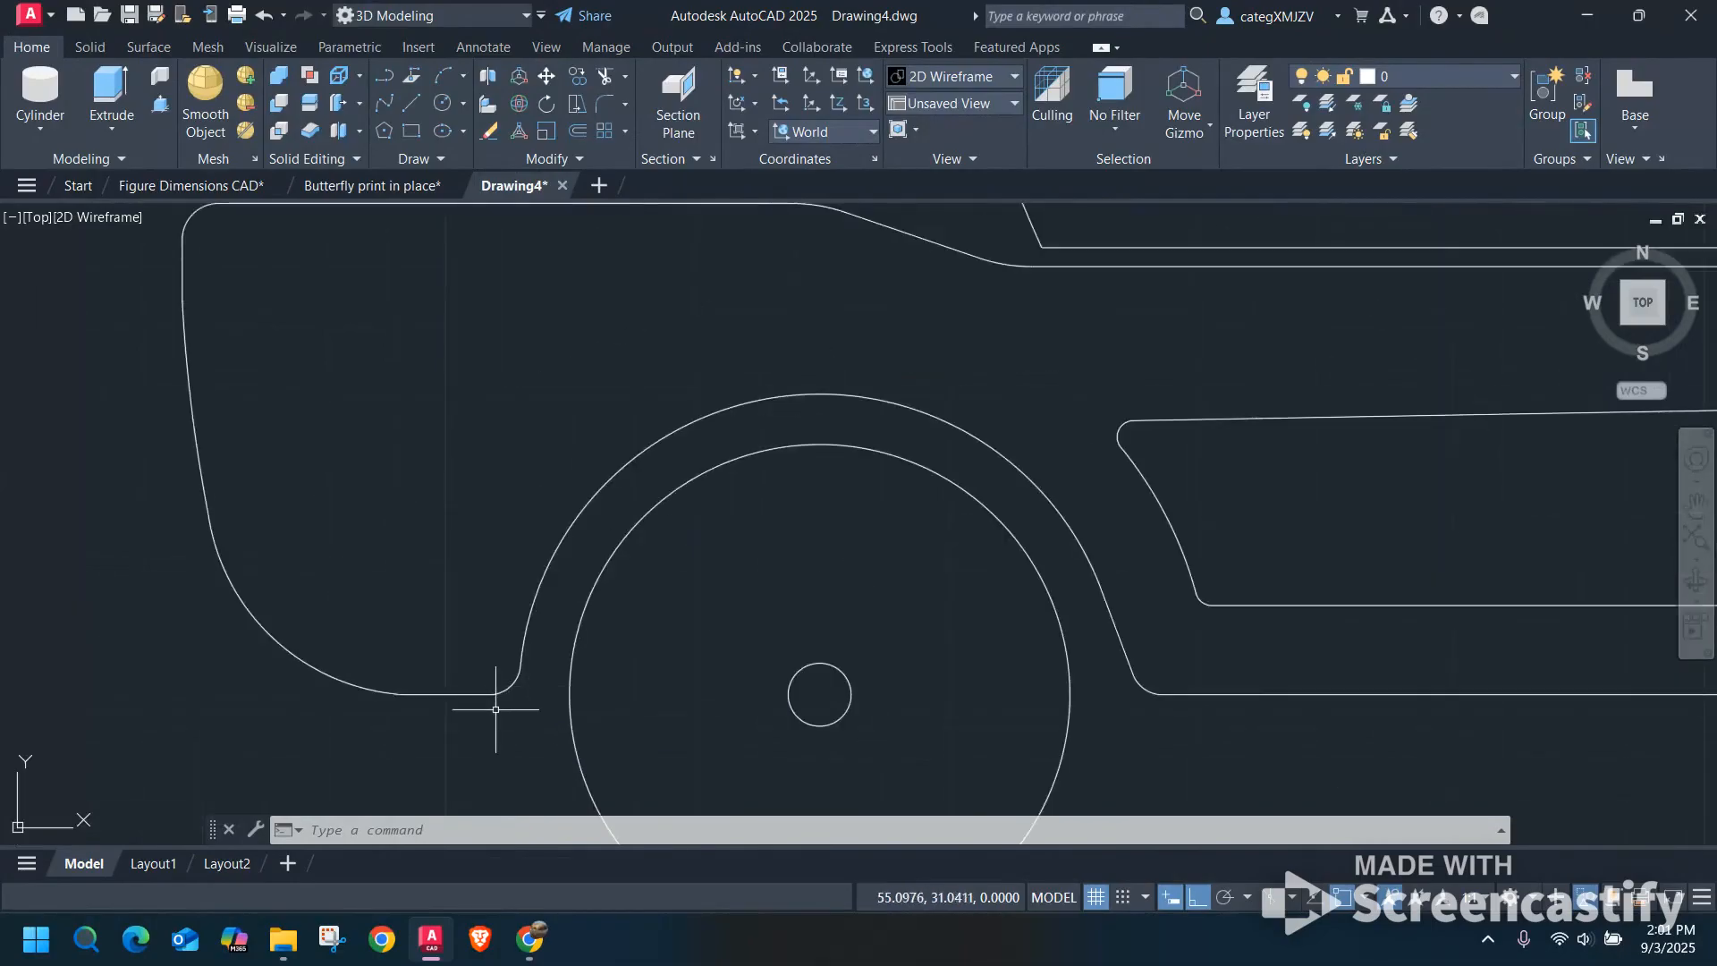
{"action": "middle_click_drag", "start_coordinate": [1141, 633], "coordinate": [829, 653]}
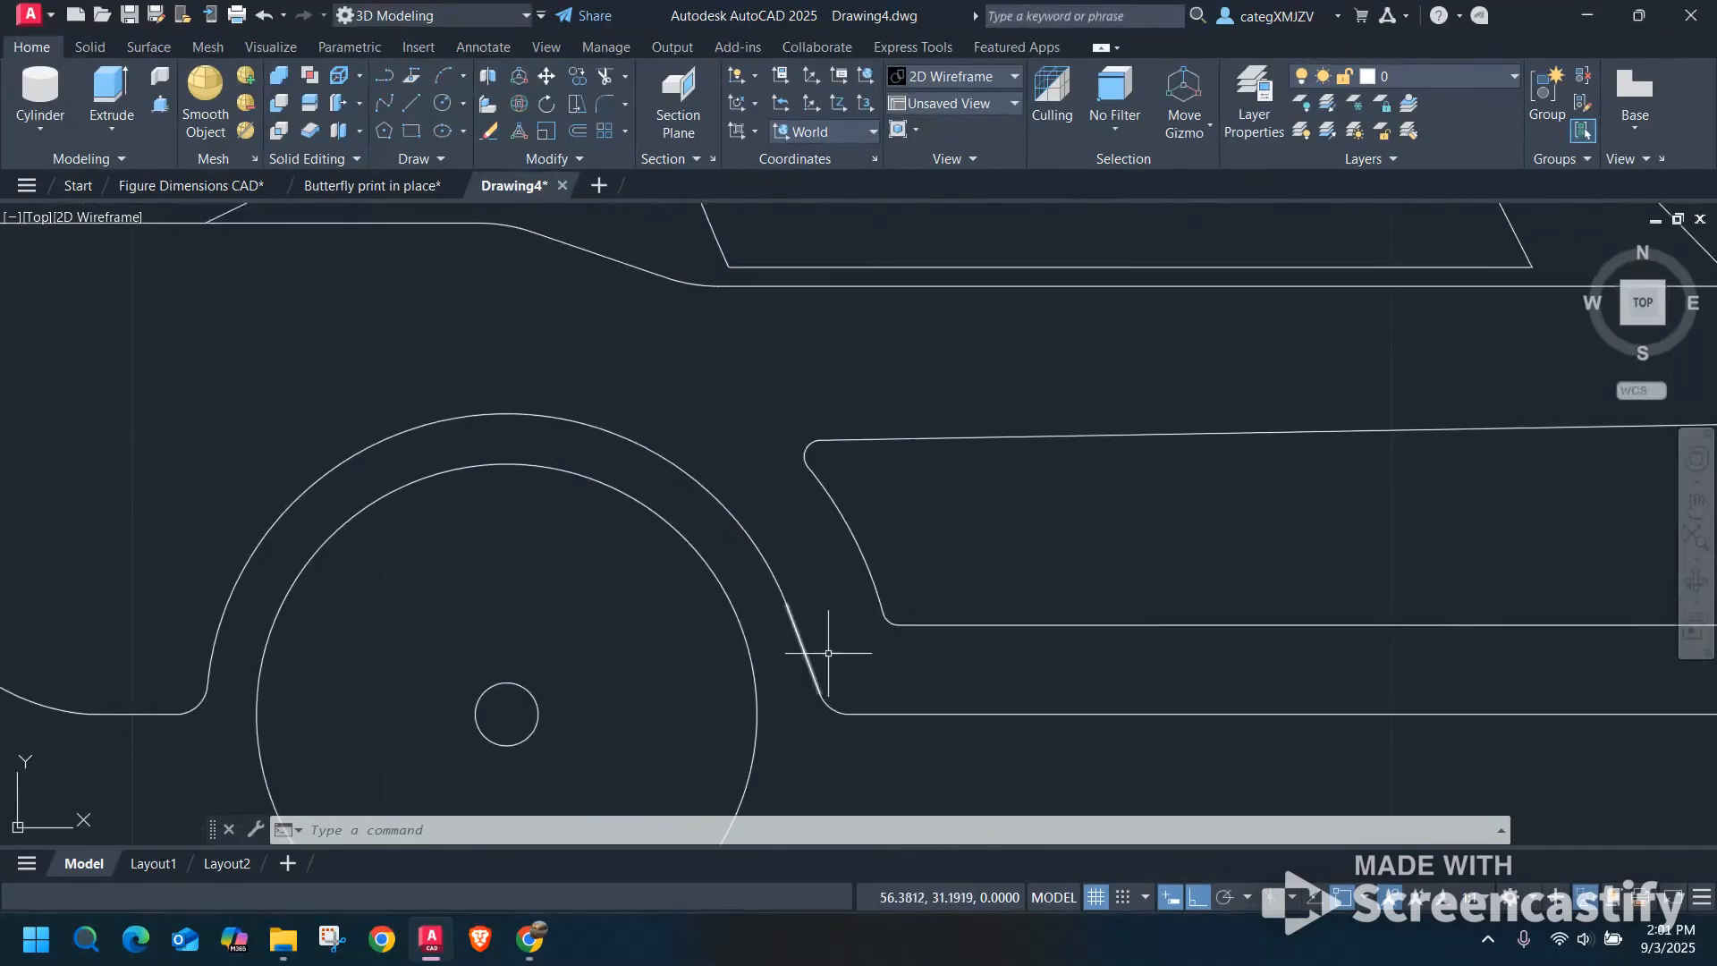
{"action": "scroll", "coordinate": [1045, 617], "scroll_direction": "down", "scroll_amount": 3}
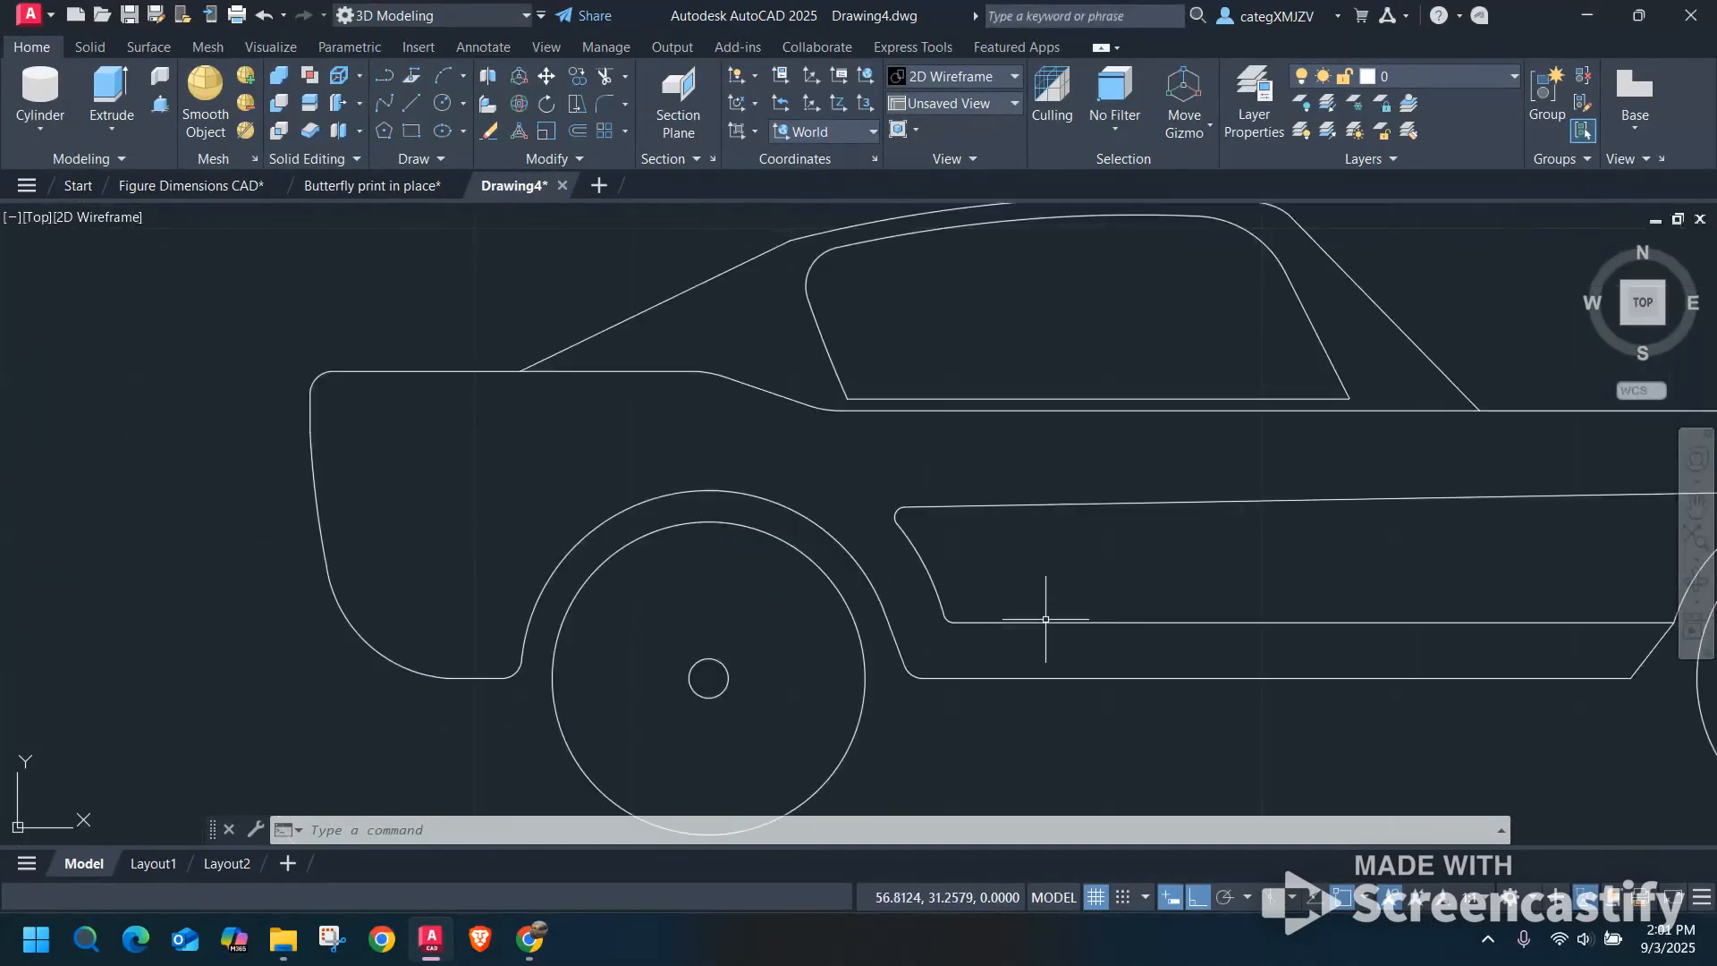
{"action": "scroll", "coordinate": [1058, 594], "scroll_direction": "down", "scroll_amount": 1}
{"action": "middle_click_drag", "start_coordinate": [1118, 530], "coordinate": [885, 654]}
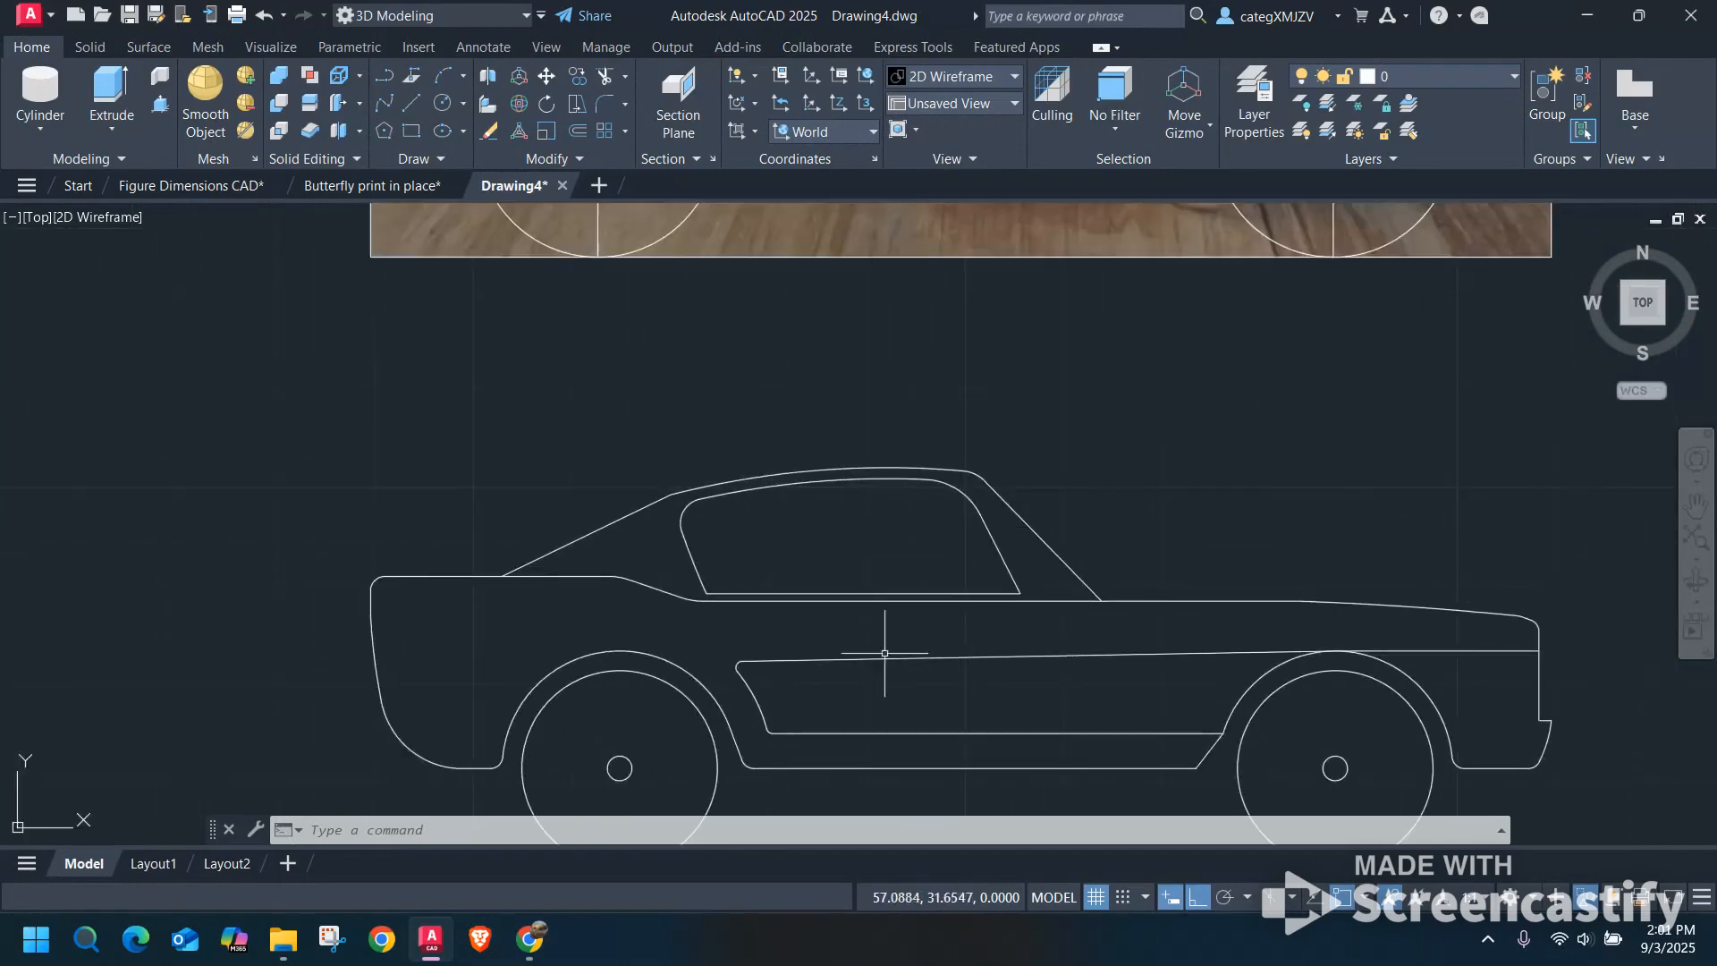
{"action": "scroll", "coordinate": [901, 403], "scroll_direction": "down", "scroll_amount": 2}
{"action": "middle_click_drag", "start_coordinate": [901, 404], "coordinate": [784, 600]}
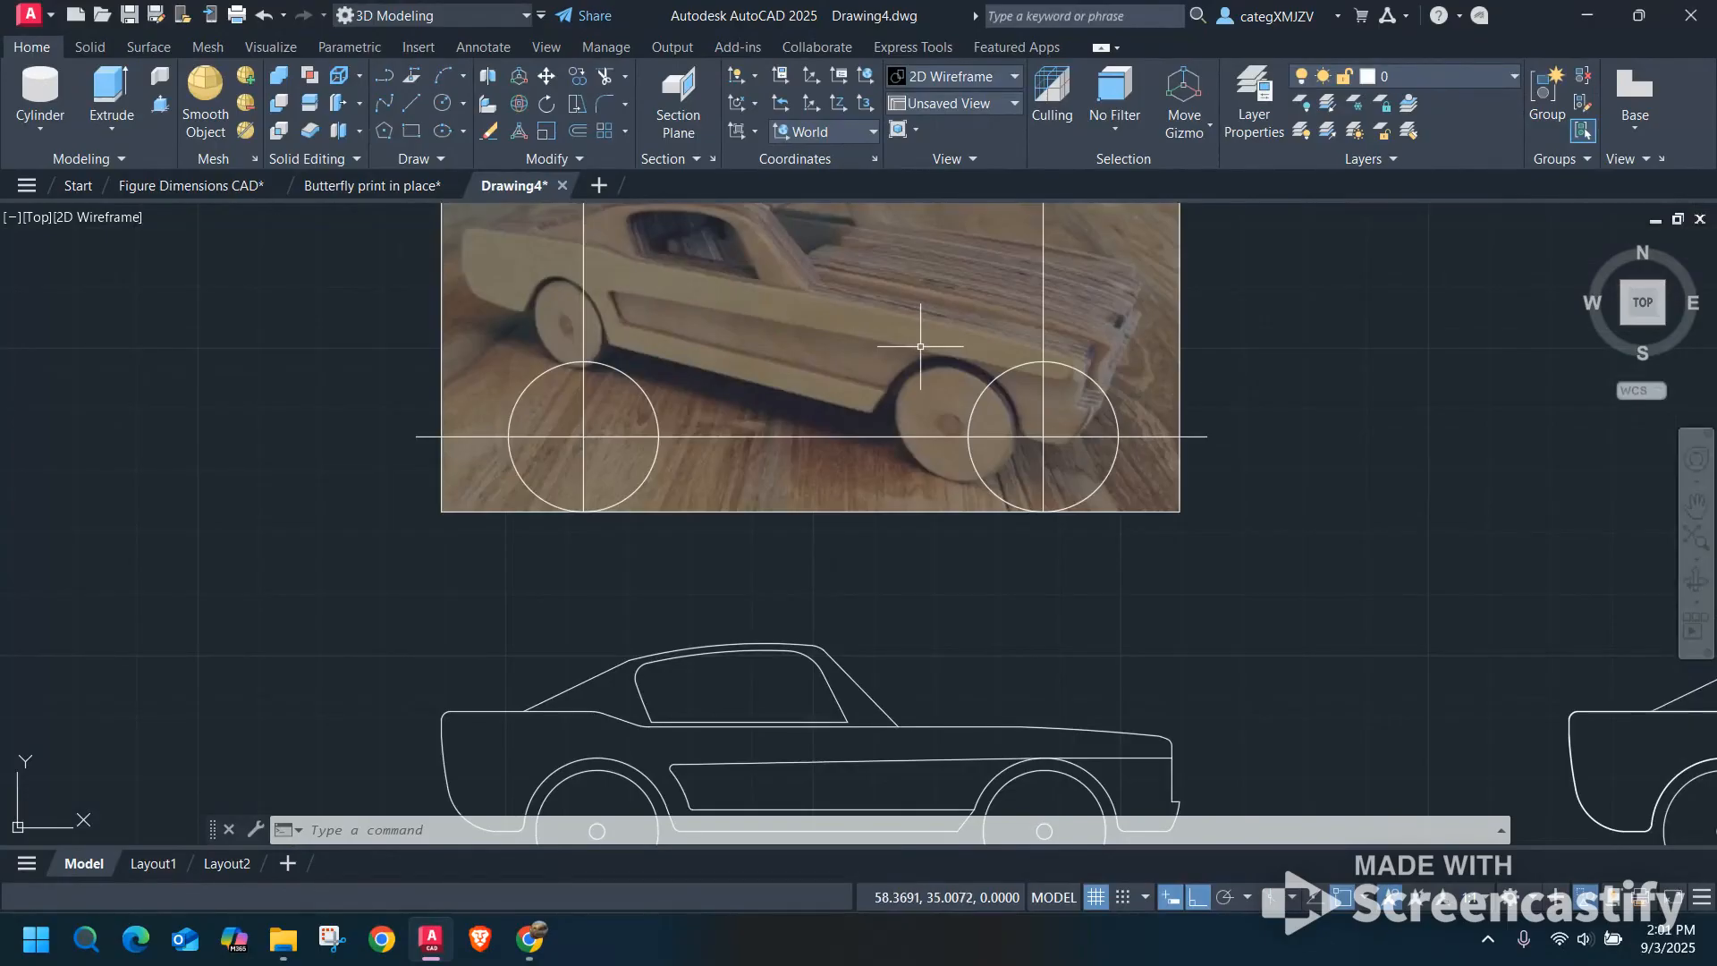
{"action": "middle_click_drag", "start_coordinate": [920, 346], "coordinate": [916, 417]}
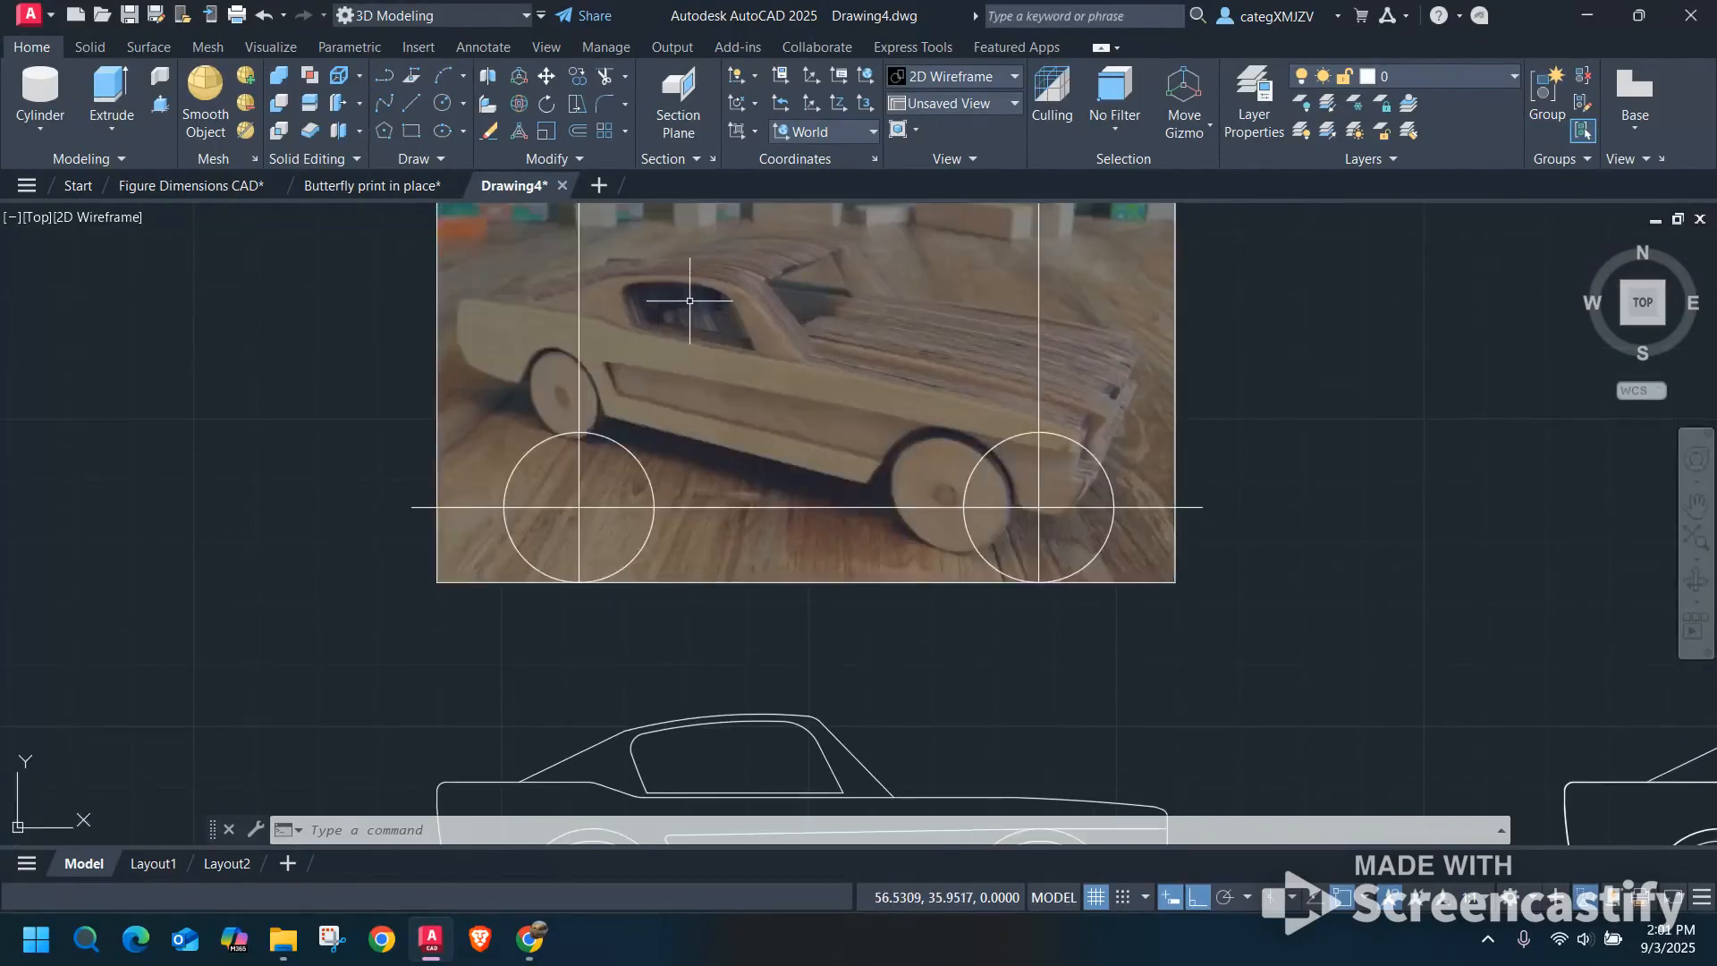
{"action": "middle_click_drag", "start_coordinate": [701, 625], "coordinate": [711, 585]}
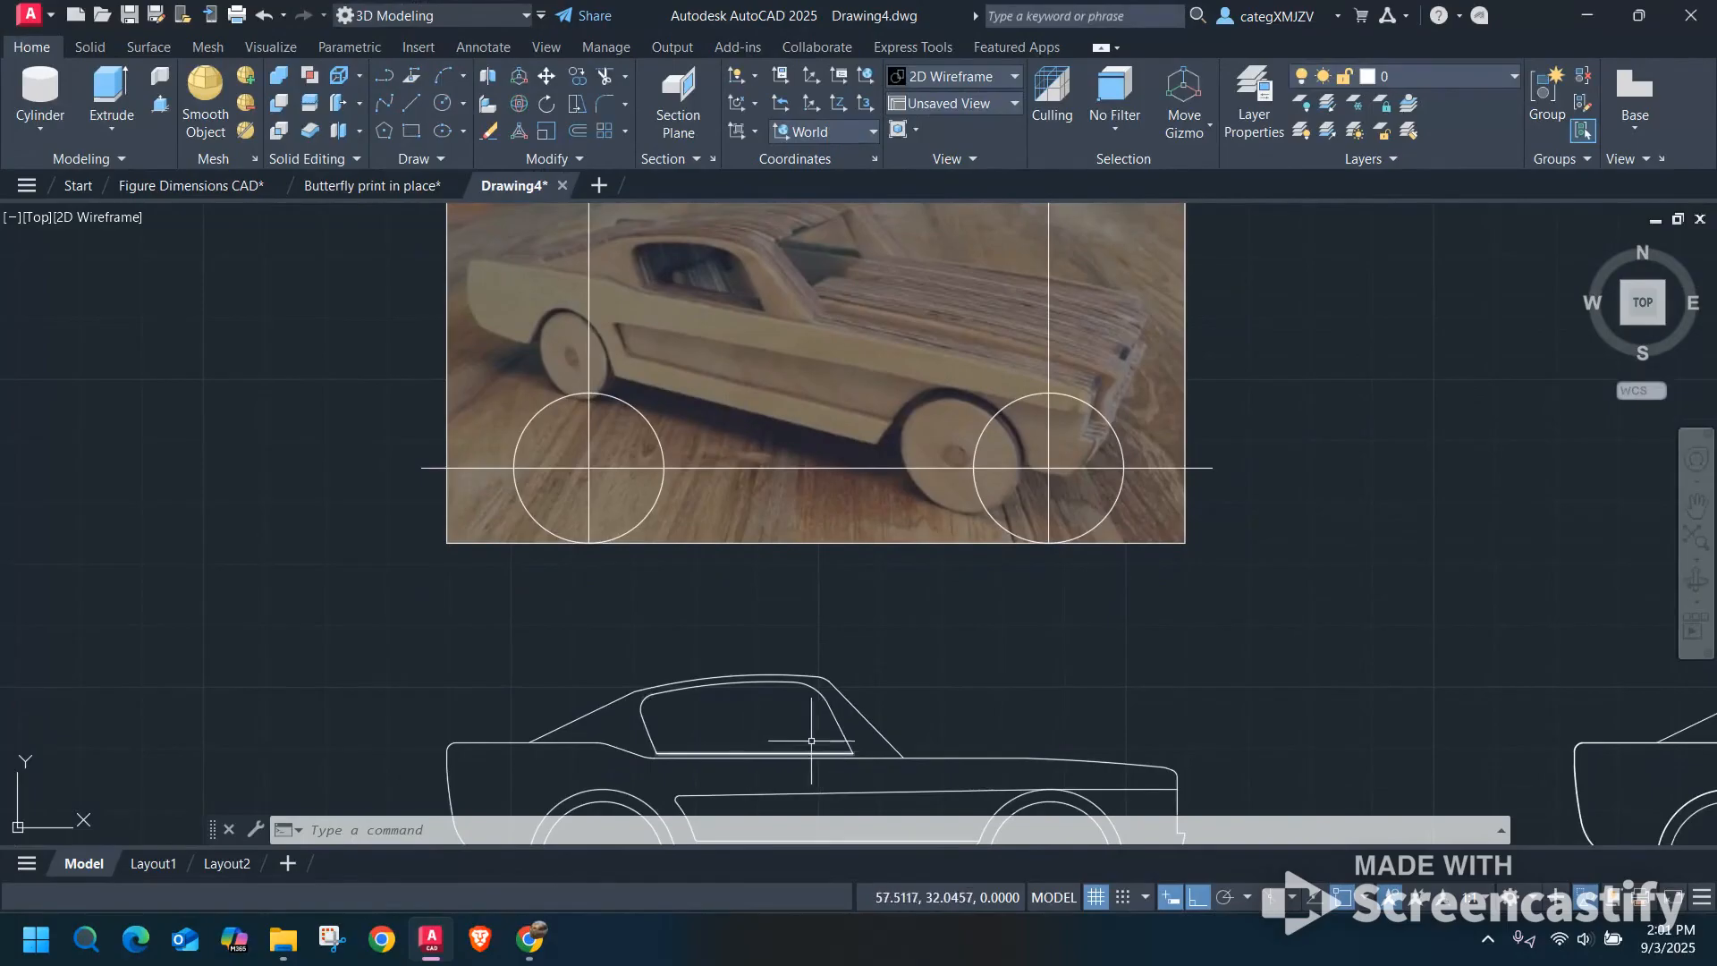
{"action": "middle_click_drag", "start_coordinate": [811, 740], "coordinate": [801, 644]}
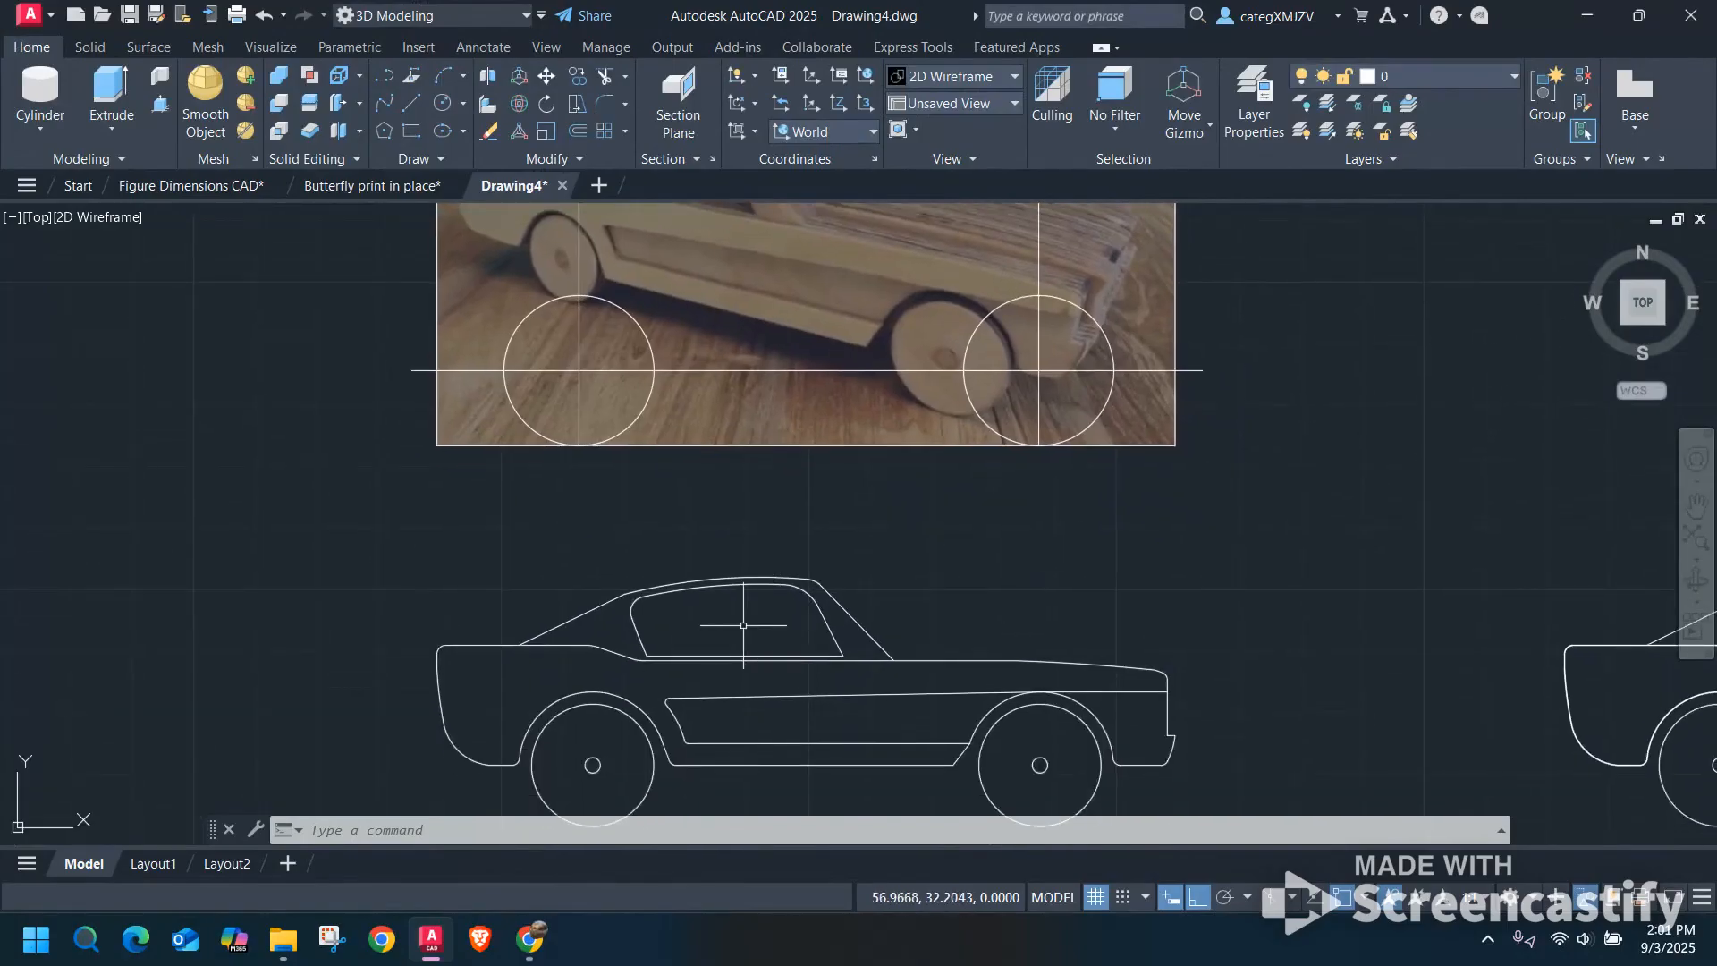
With Ortho off, draw a slanted line about 2.8 units long through the finished outline, from above the roof to below the body.
{"action": "left_click", "coordinate": [413, 102]}
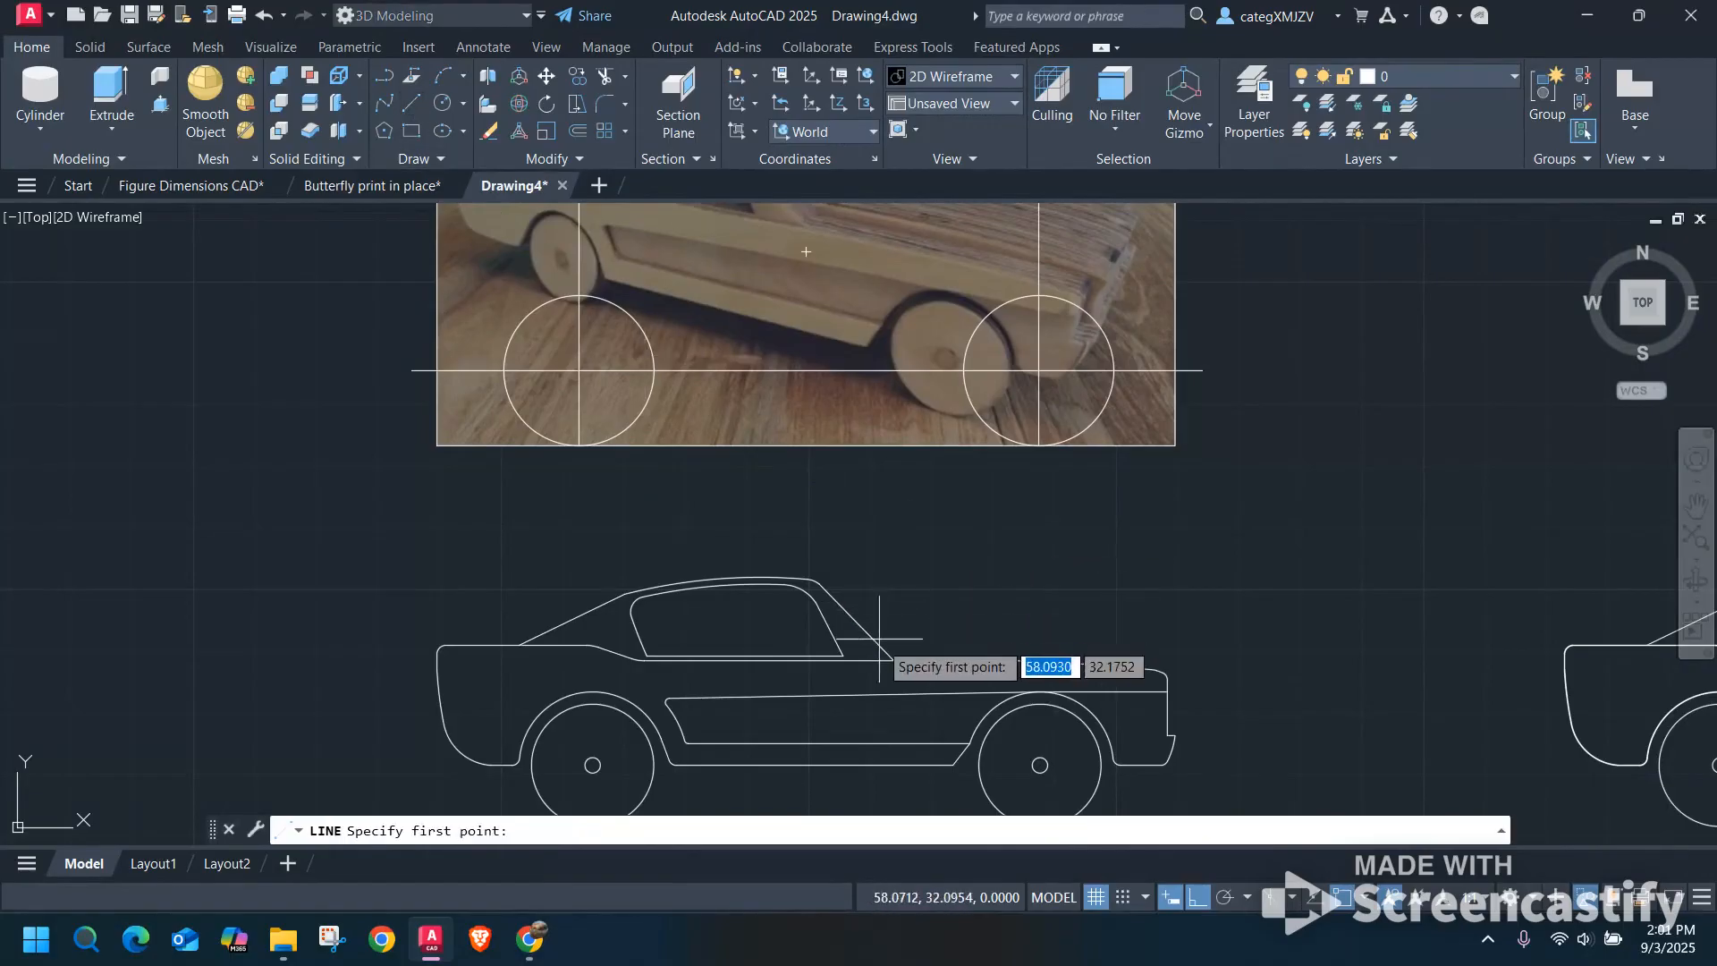
{"action": "left_click", "coordinate": [765, 537]}
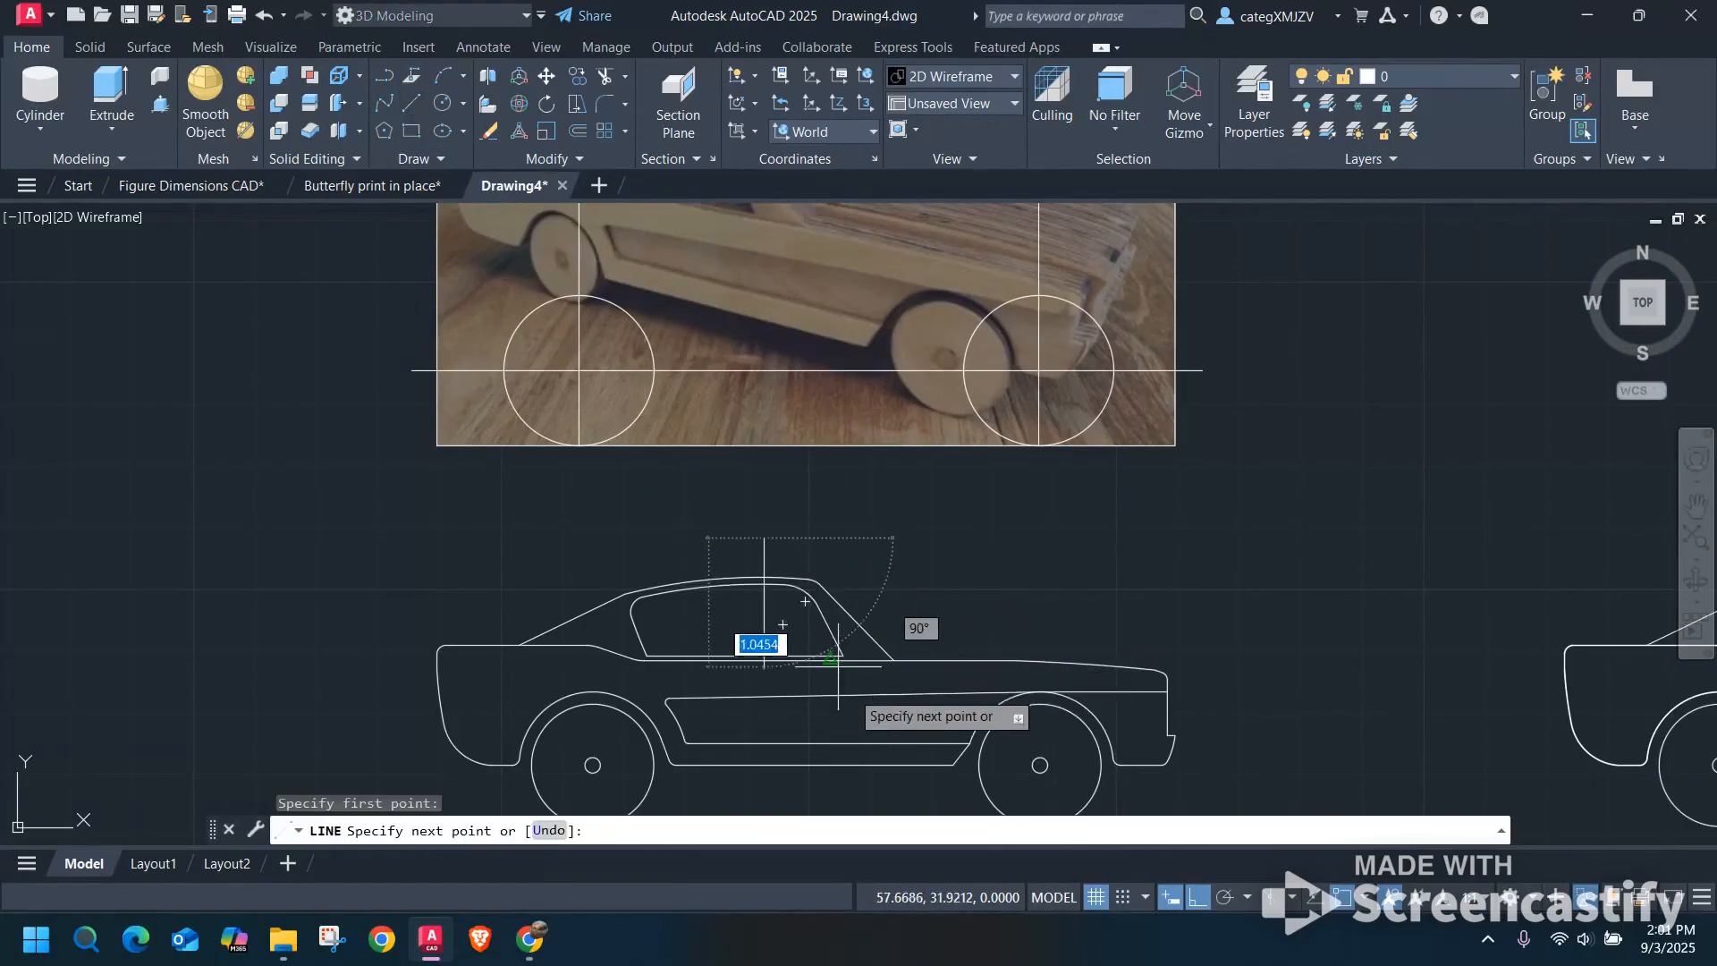
{"action": "key", "text": "F8"}
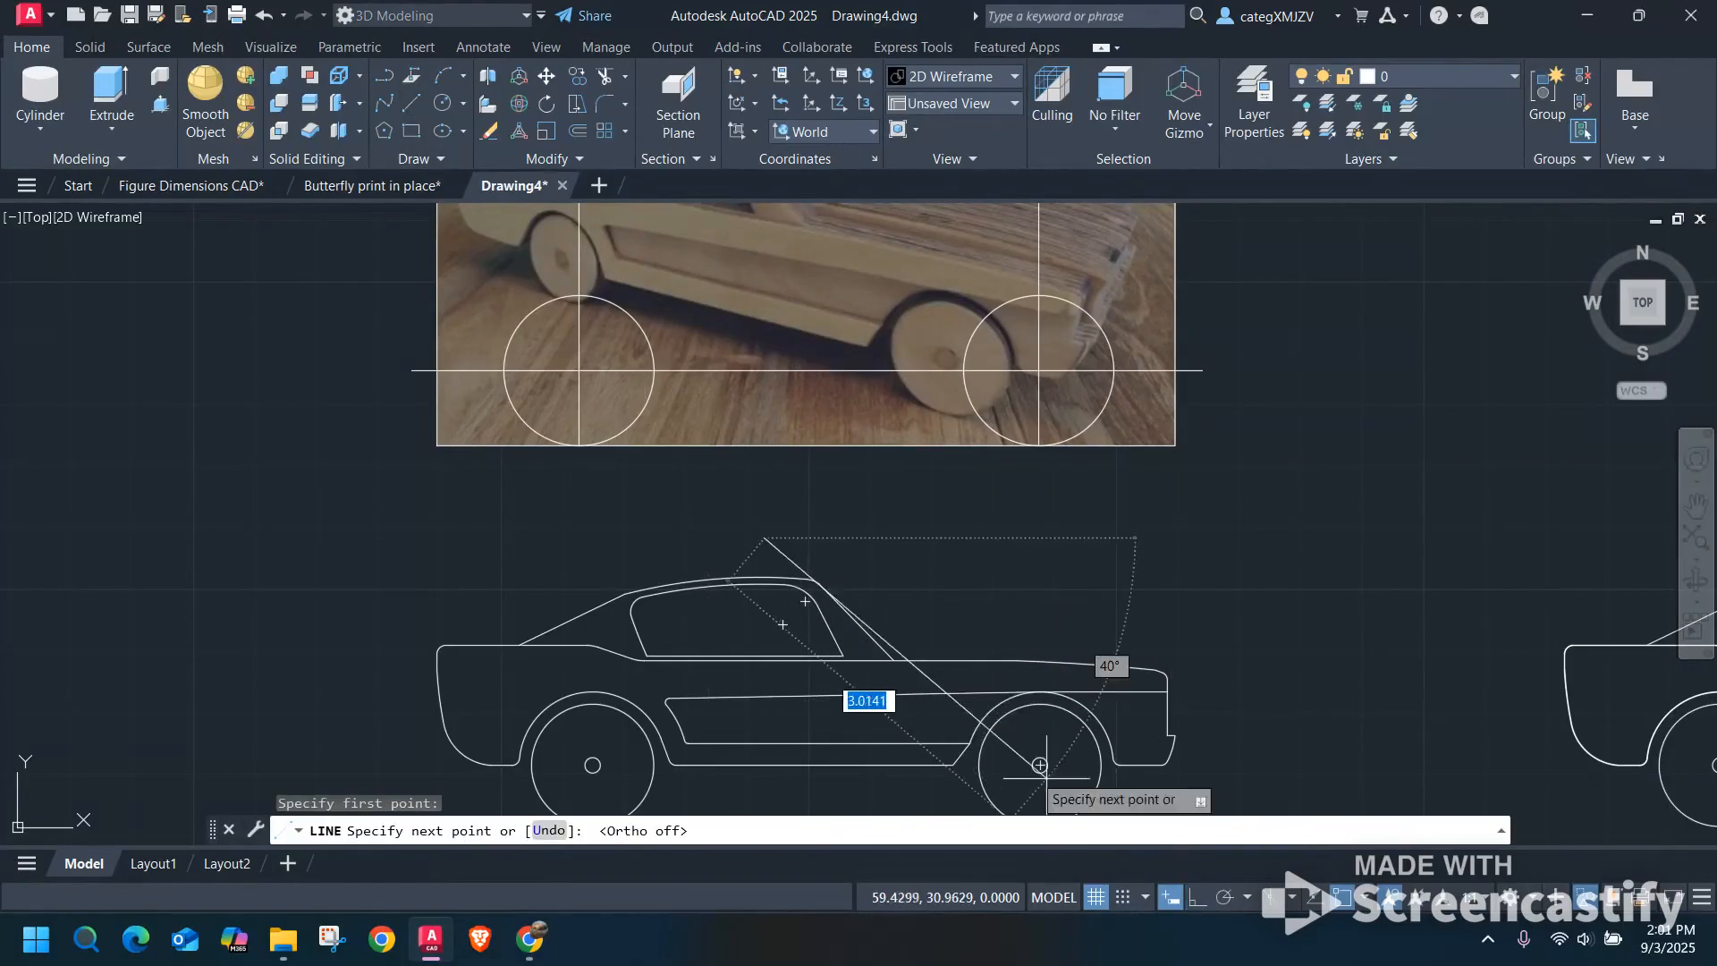
{"action": "middle_click_drag", "start_coordinate": [916, 575], "coordinate": [929, 477]}
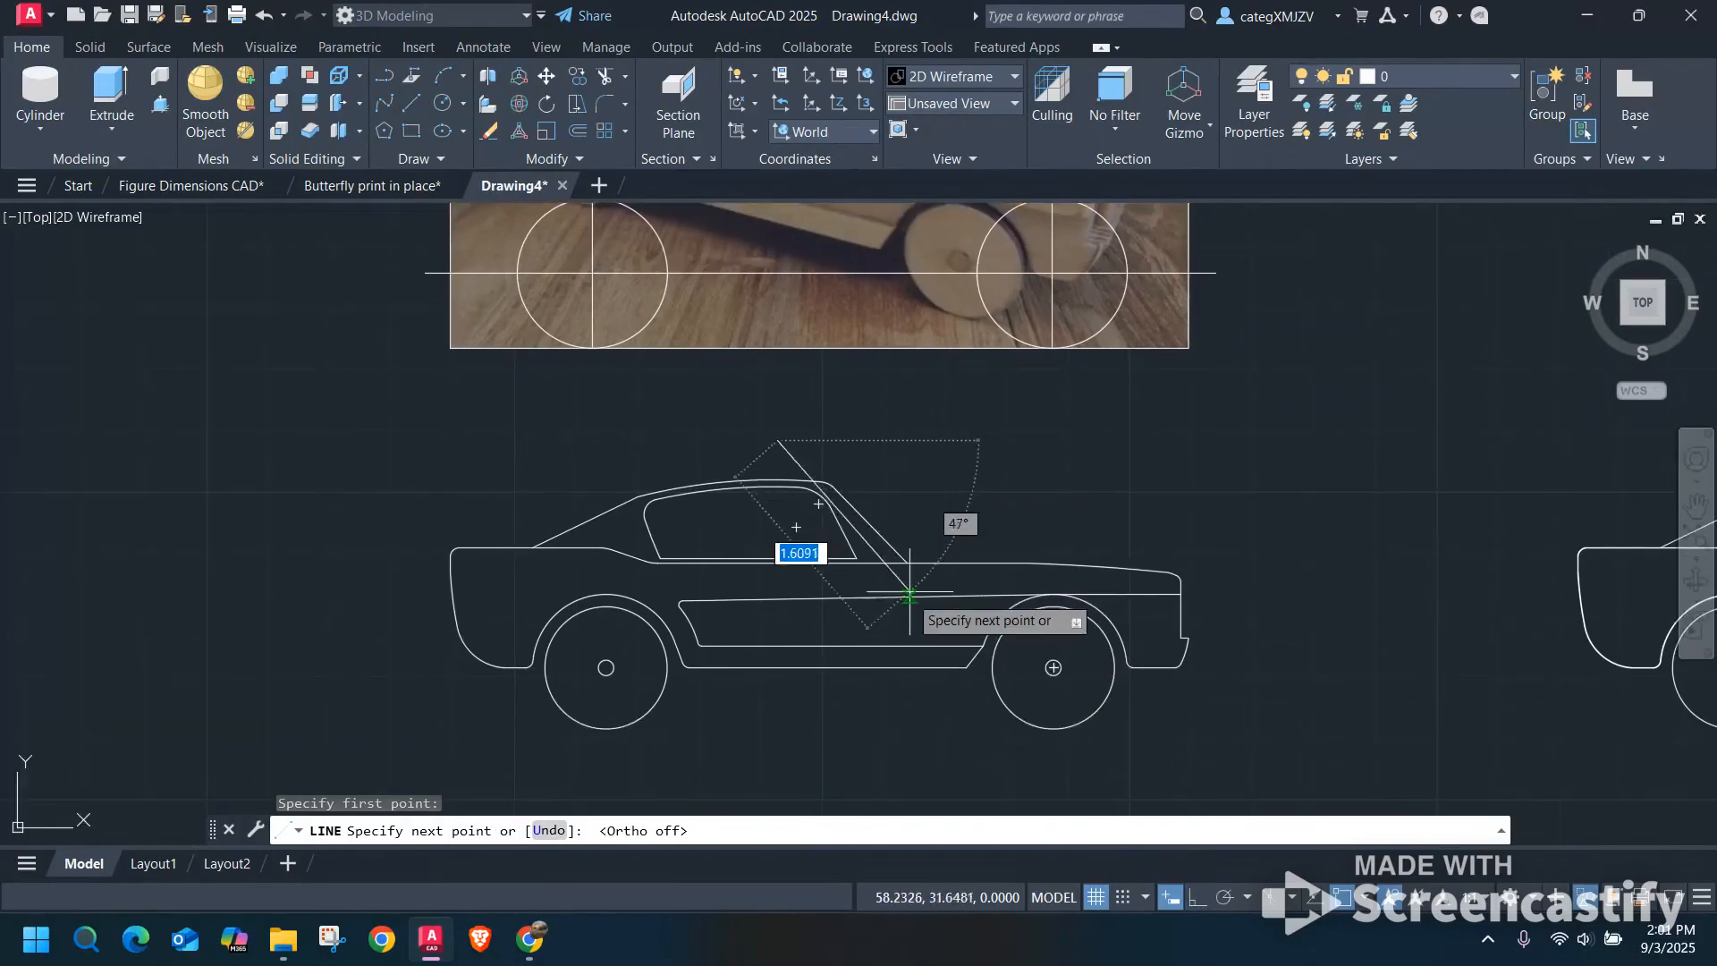
{"action": "left_click", "coordinate": [914, 760]}
{"action": "key", "text": "Escape"}
Move the slanted line slightly toward the front of the car so it meets the window's front edge.
{"action": "left_click", "coordinate": [868, 536]}
{"action": "left_click", "coordinate": [706, 424]}
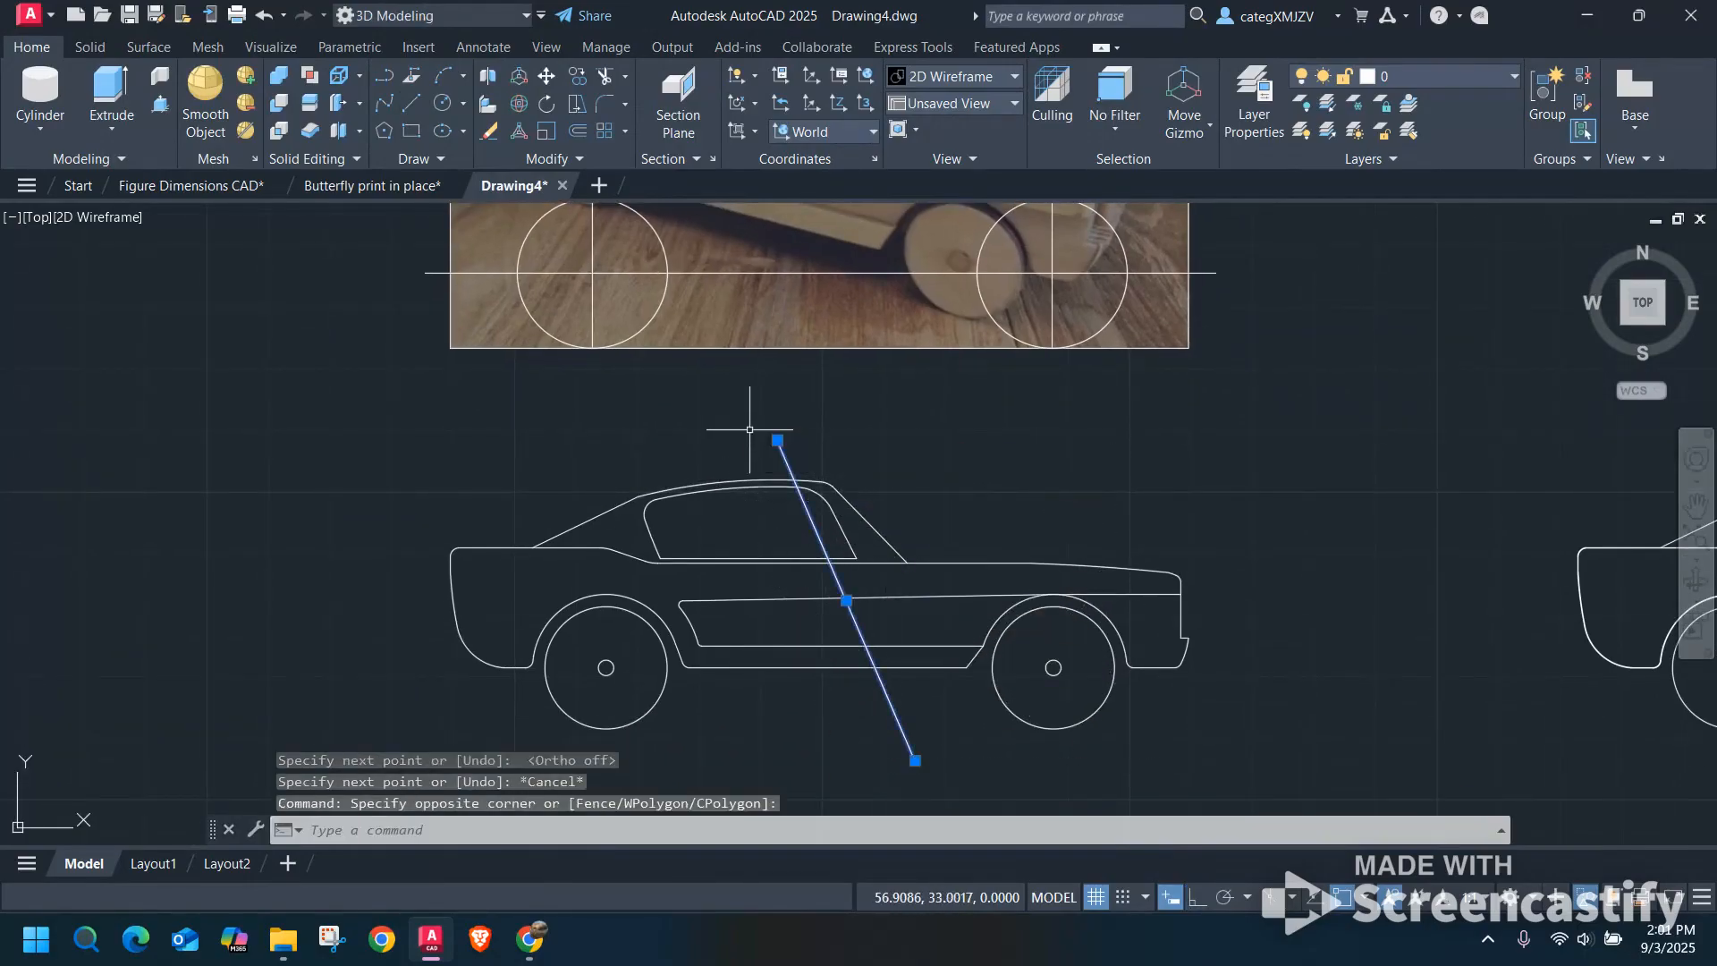
{"action": "type", "text": "move"}
{"action": "key", "text": "Return"}
{"action": "left_click", "coordinate": [963, 413]}
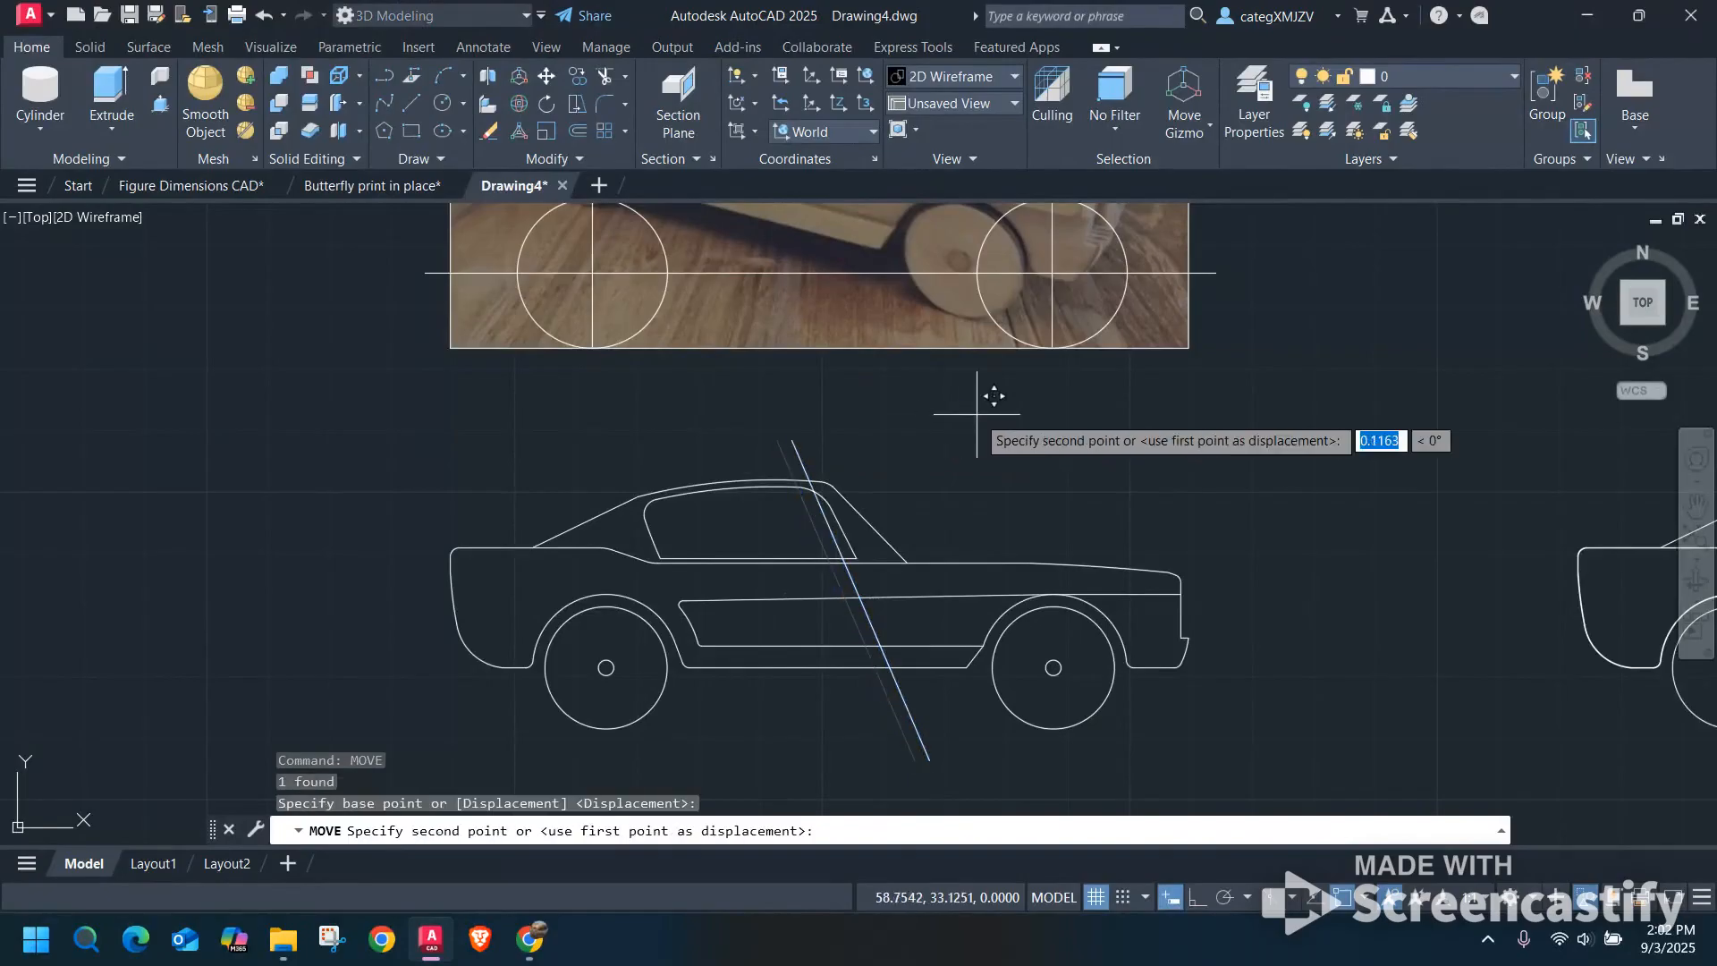
{"action": "key", "text": "Escape"}
Stretch the slanted line's lower end slightly toward the front wheel to match the slope of the window's front edge.
{"action": "left_click", "coordinate": [943, 726]}
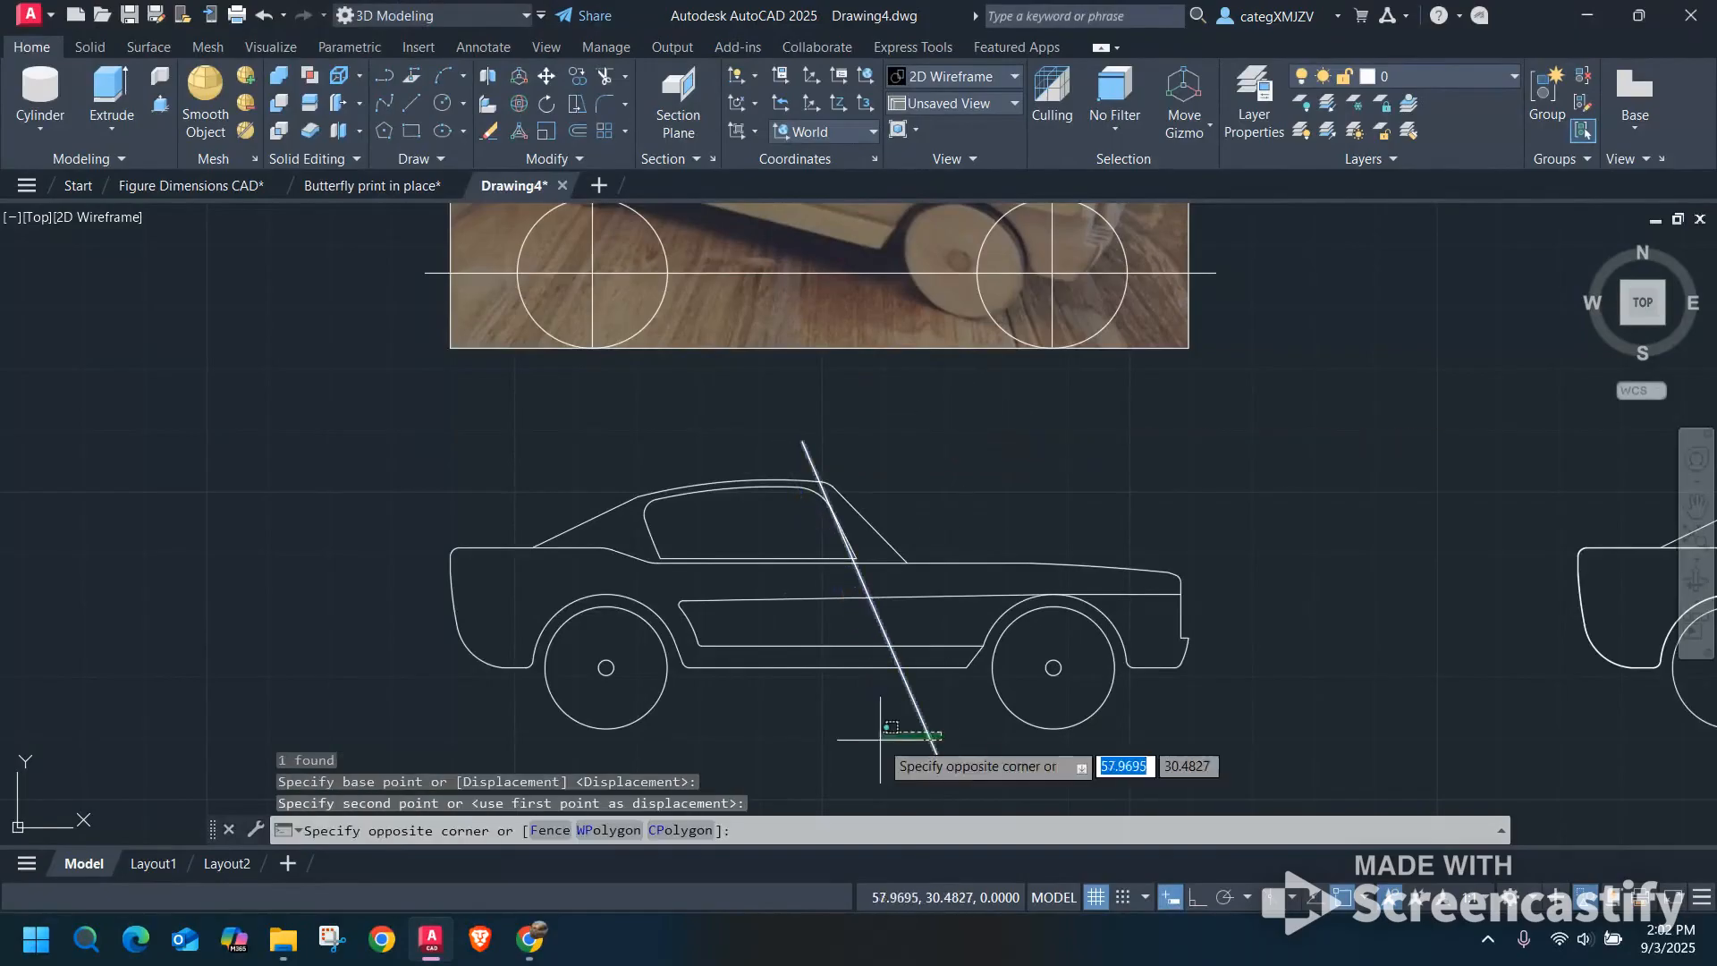
{"action": "left_click", "coordinate": [881, 747]}
{"action": "left_click", "coordinate": [939, 761]}
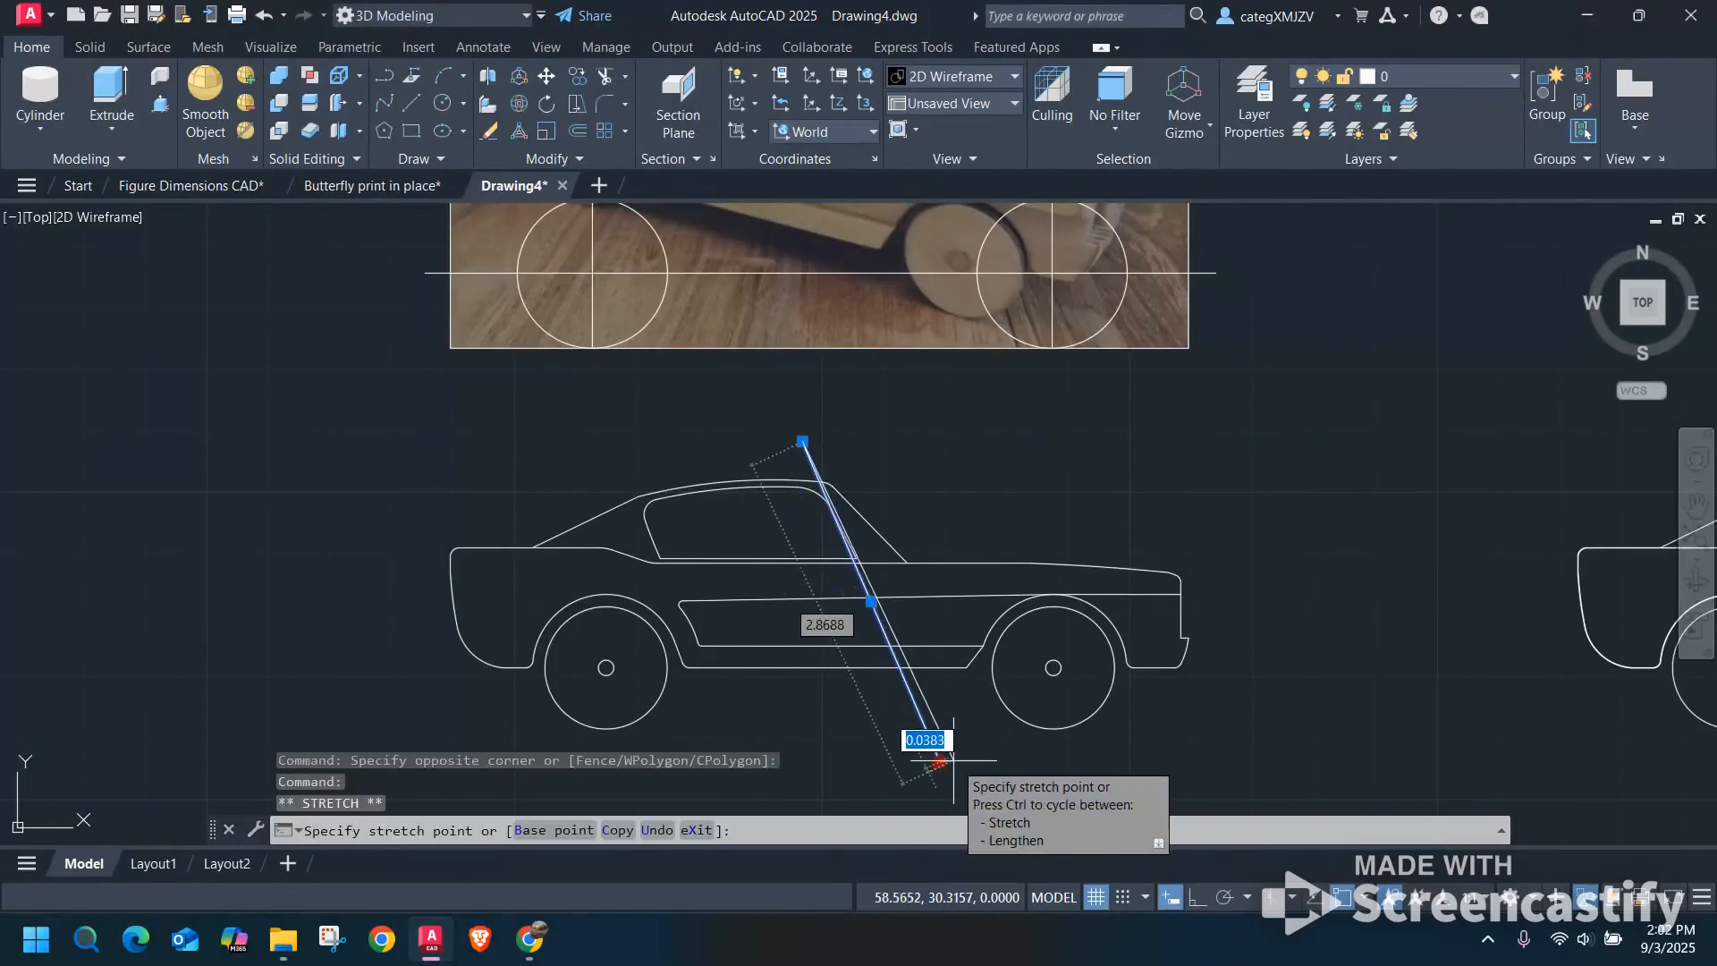
{"action": "key", "text": "Escape"}
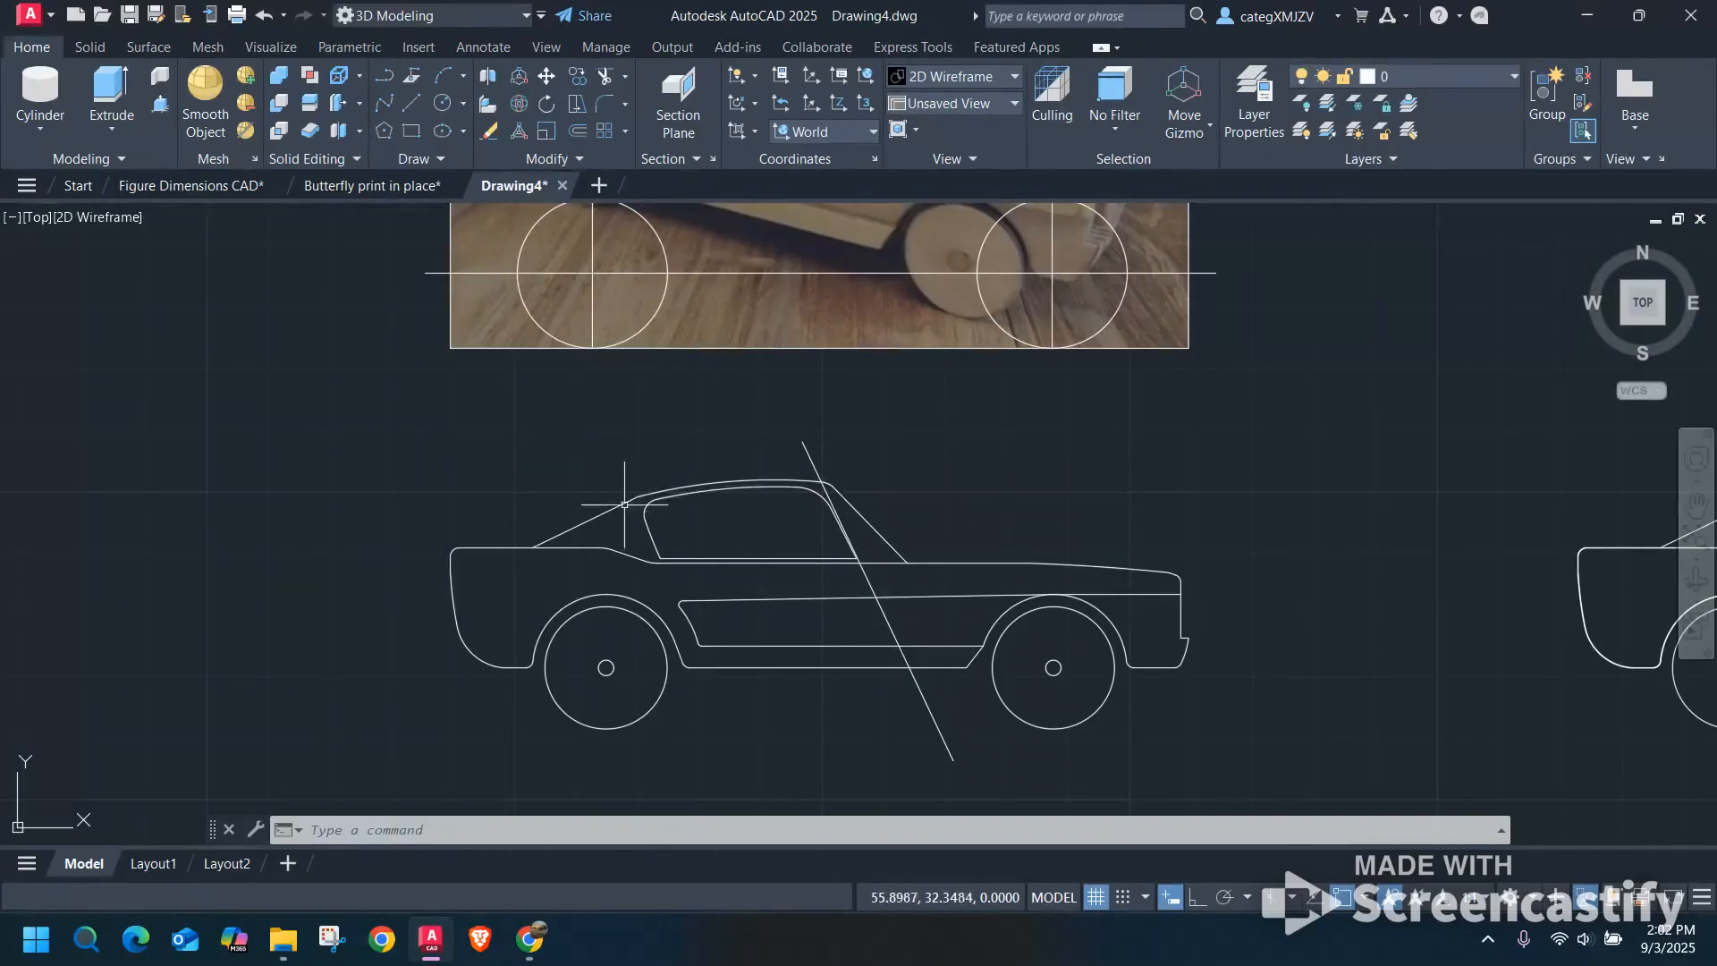
Copy the slanted line to the rear edges of the window and the side panel.
{"action": "left_click", "coordinate": [871, 587]}
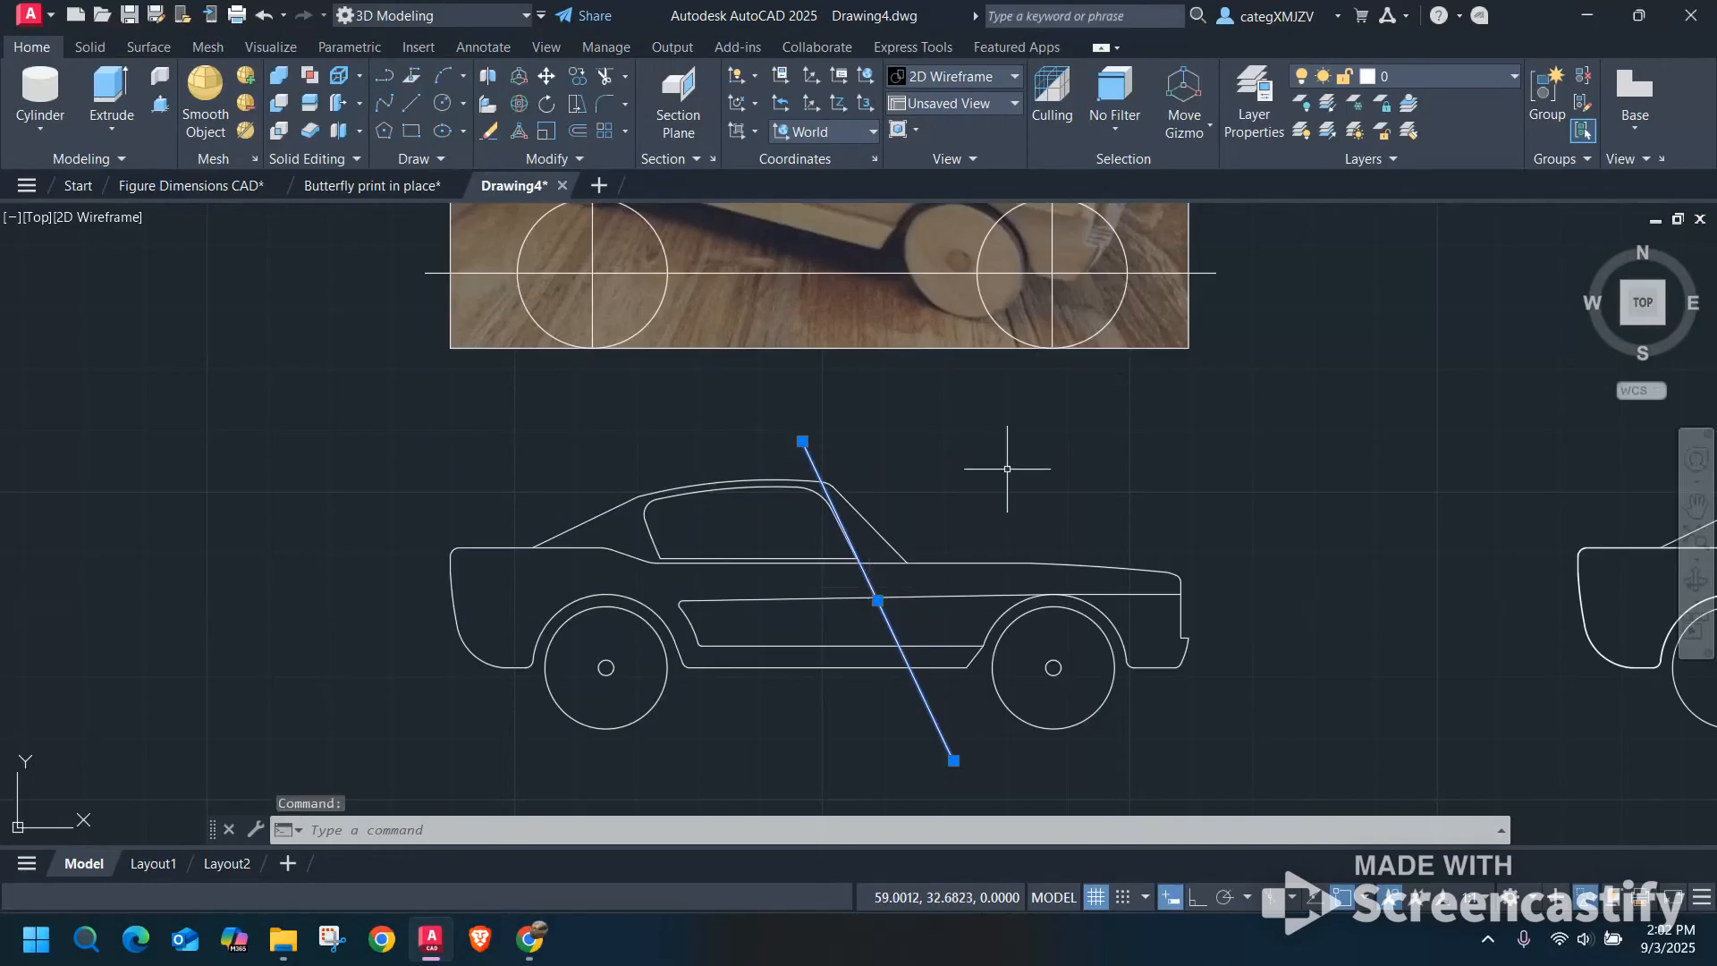
{"action": "type", "text": "copy"}
{"action": "key", "text": "Return"}
{"action": "left_click", "coordinate": [1244, 490]}
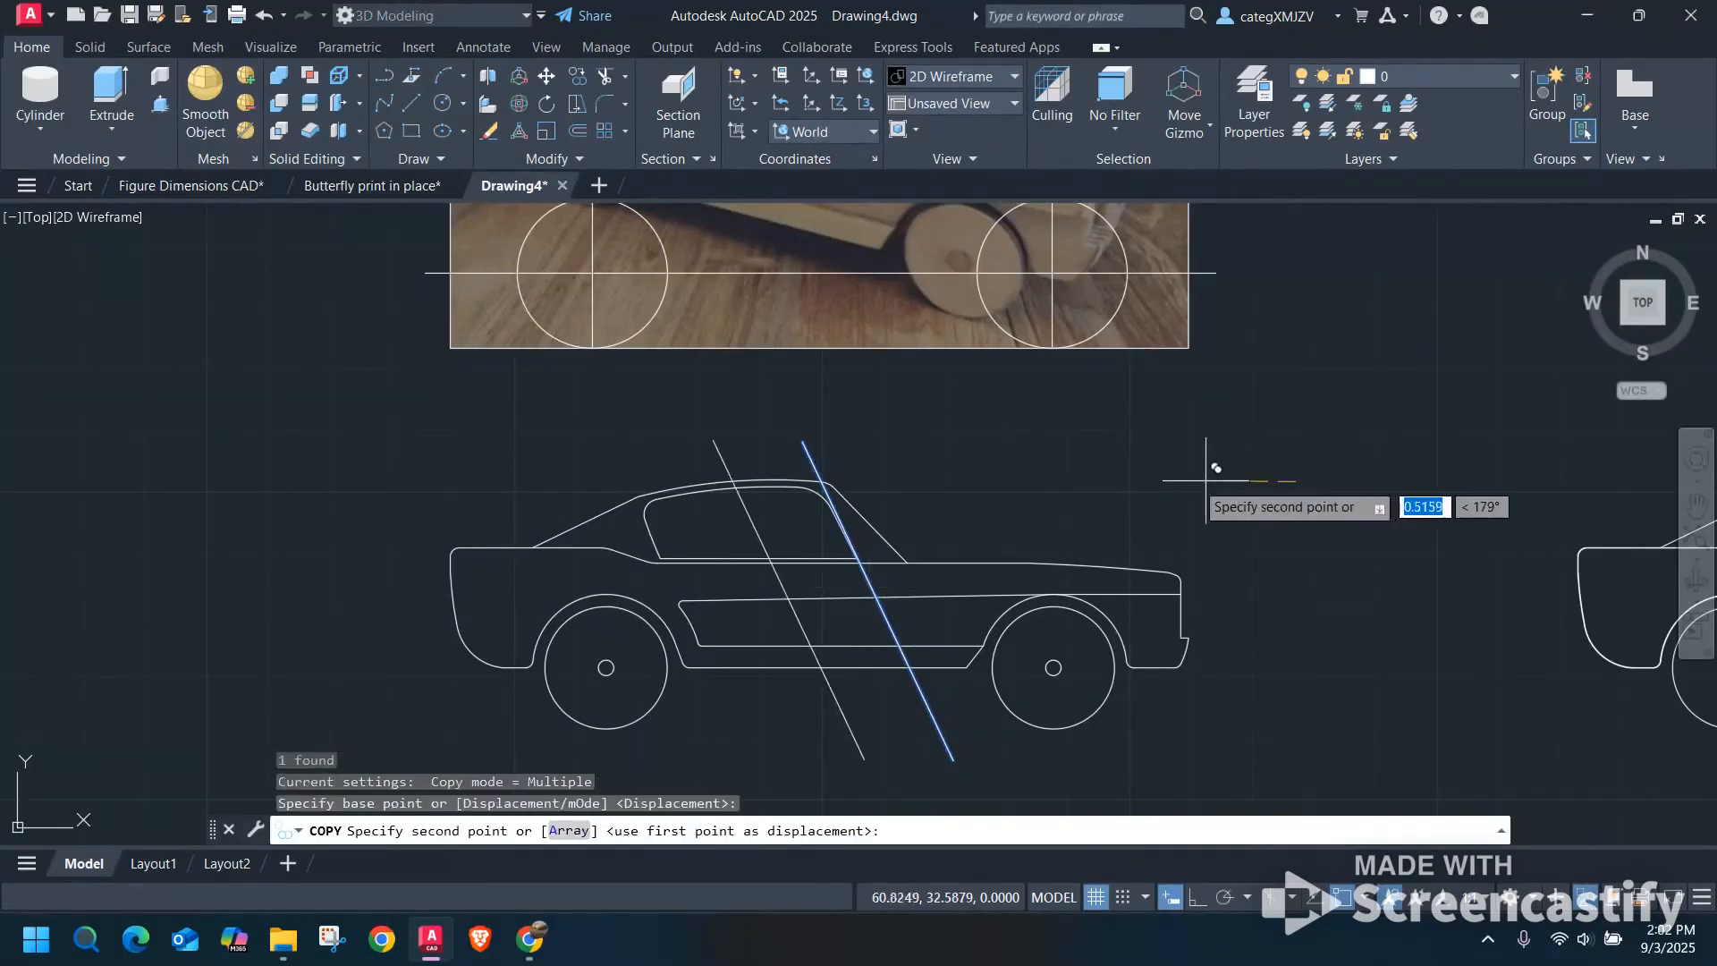
{"action": "left_click", "coordinate": [1045, 499]}
{"action": "key", "text": "Escape"}
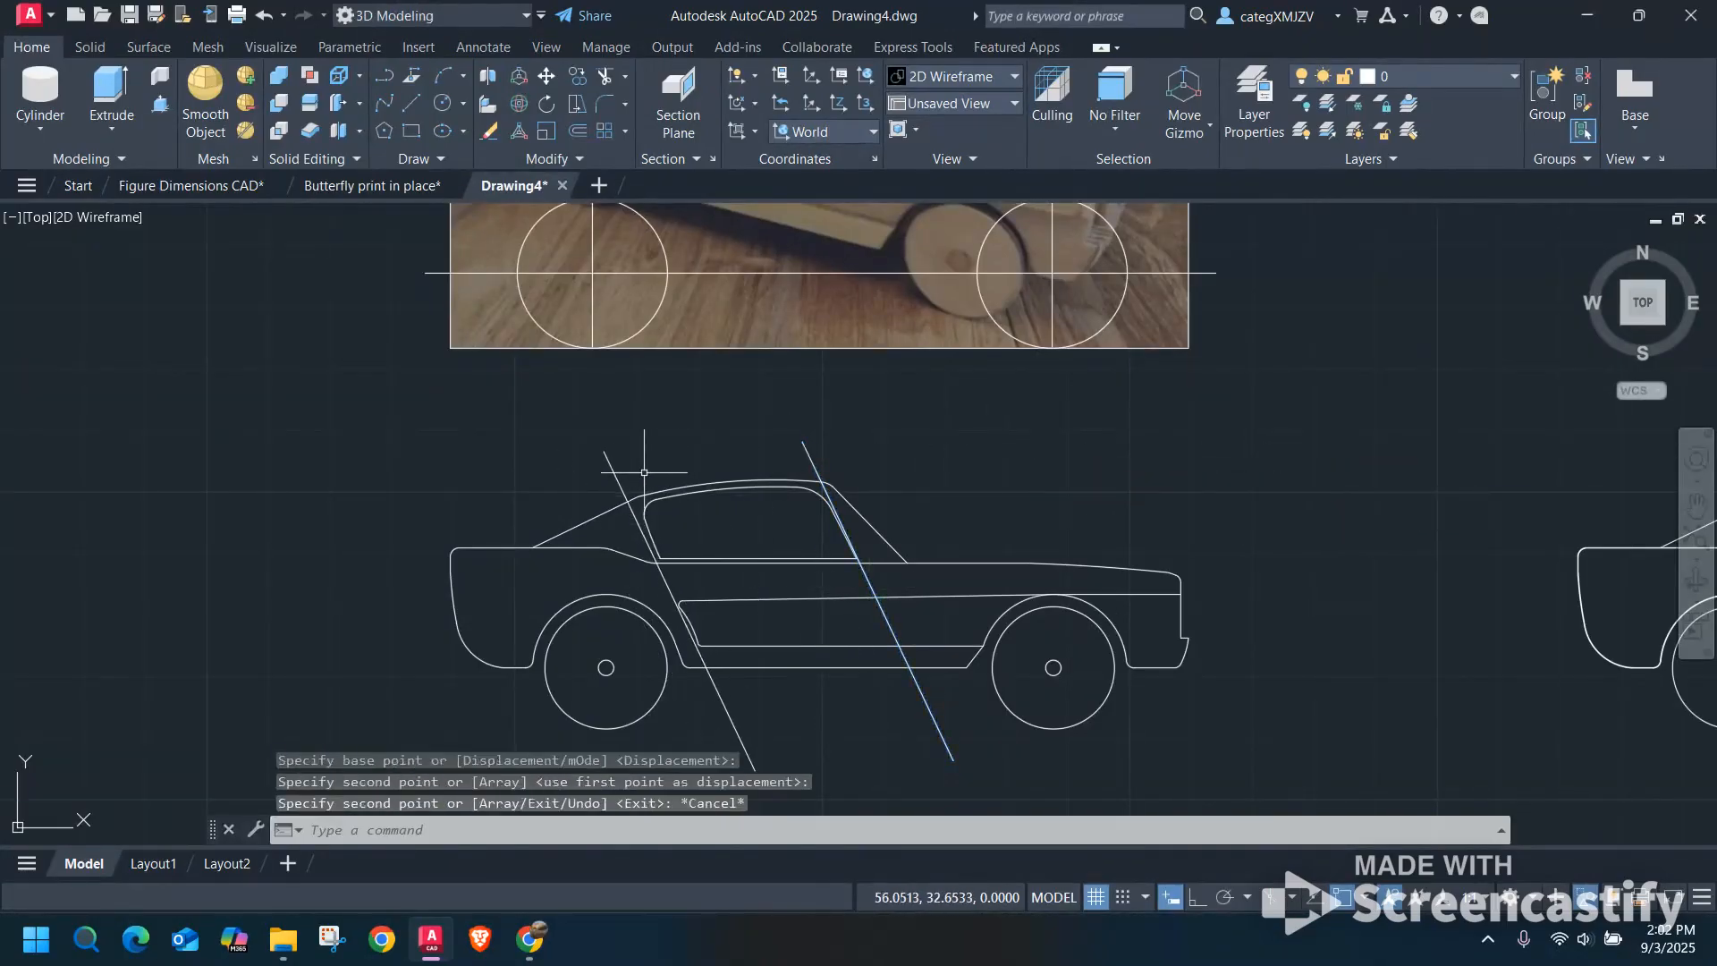
Stretch the copied line's upper end to align it with the rear edges of the window and side panel.
{"action": "left_click", "coordinate": [645, 472]}
{"action": "left_click", "coordinate": [568, 431]}
{"action": "left_click", "coordinate": [604, 451]}
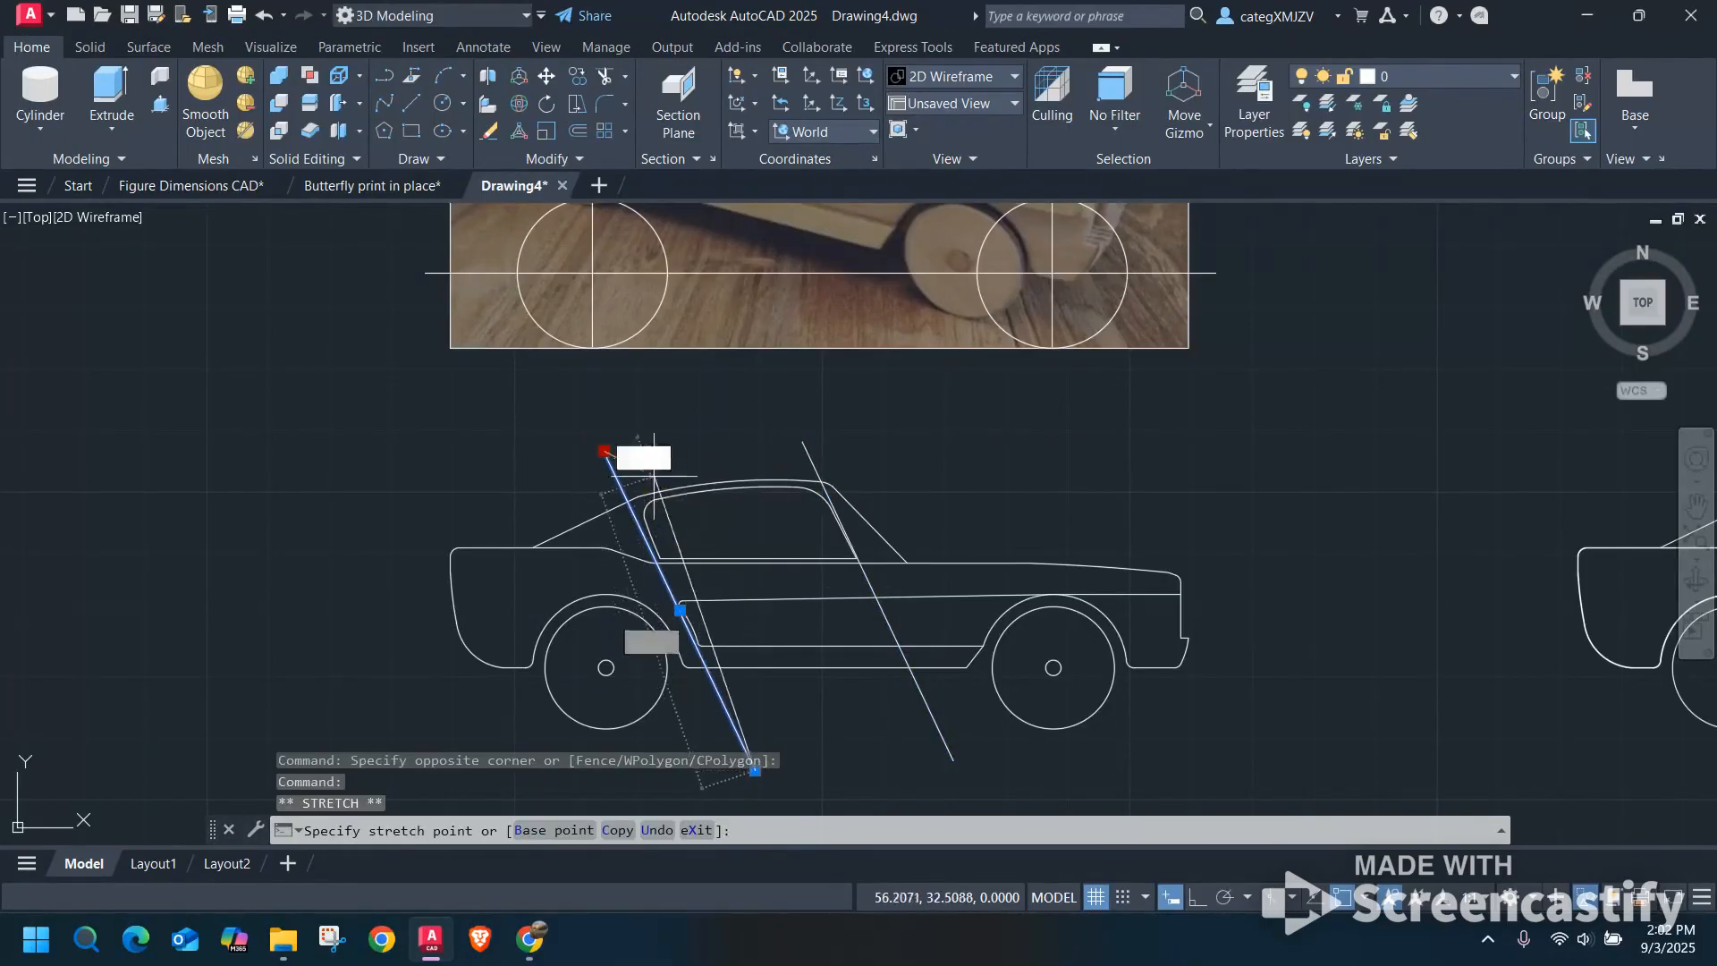
{"action": "scroll", "coordinate": [624, 456], "scroll_direction": "up", "scroll_amount": 3}
{"action": "left_click", "coordinate": [583, 486]}
{"action": "scroll", "coordinate": [919, 499], "scroll_direction": "down", "scroll_amount": 5}
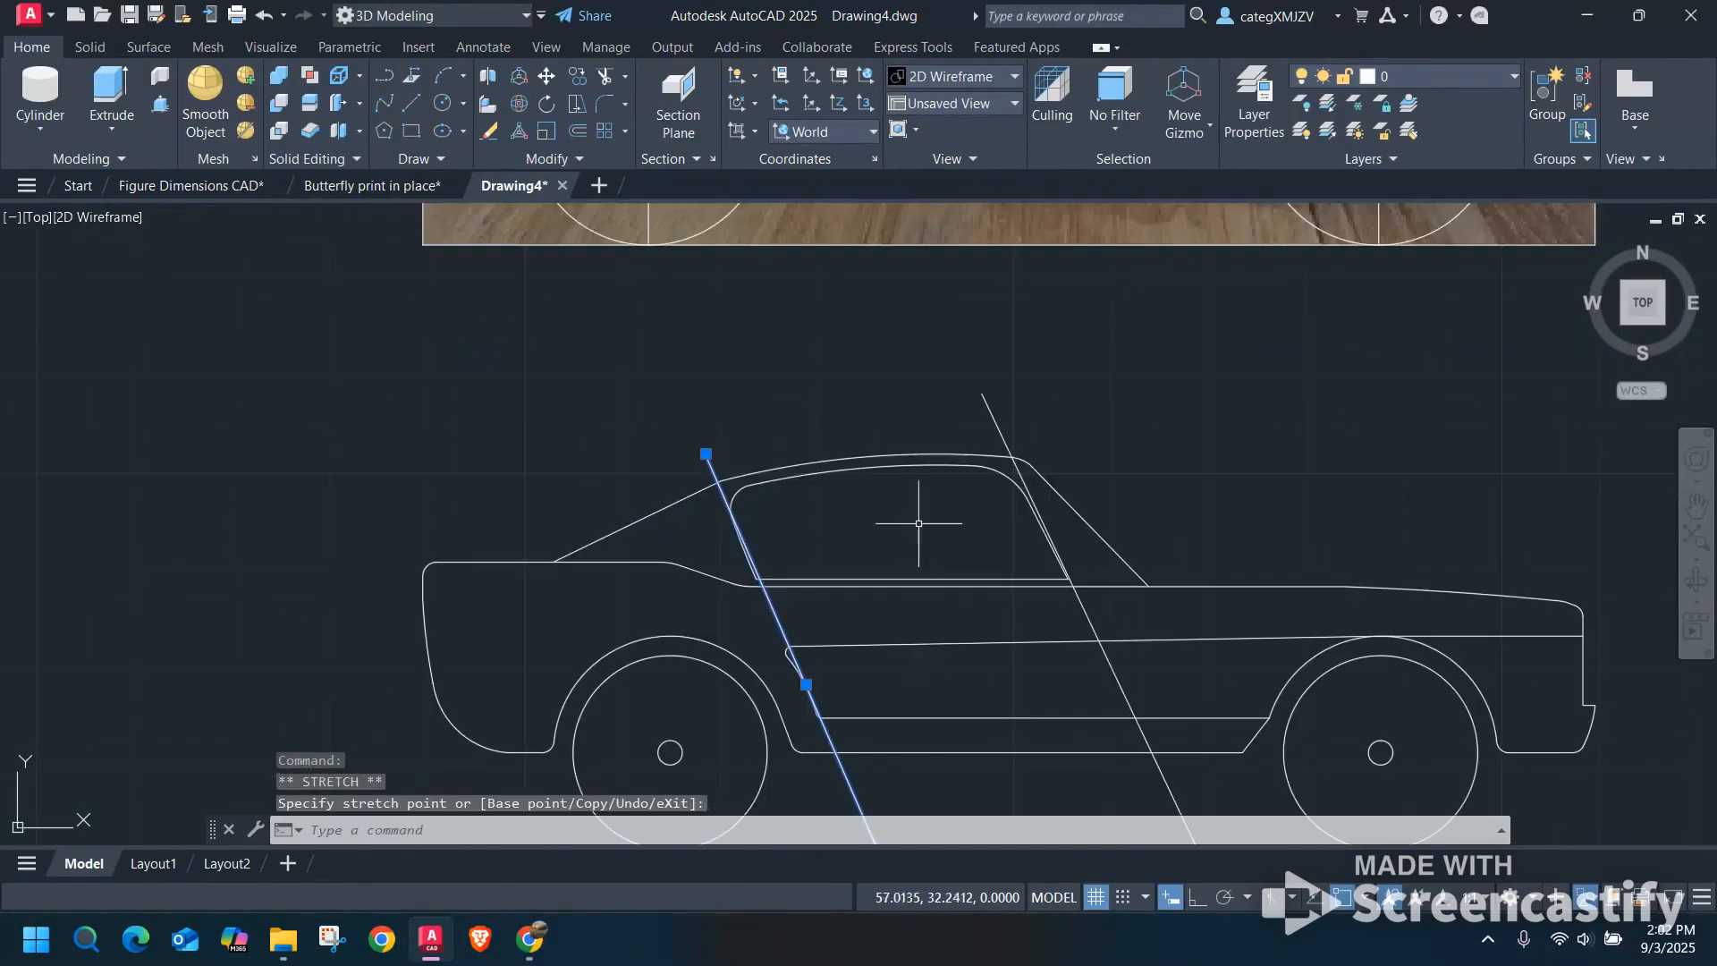
{"action": "key", "text": "Escape"}
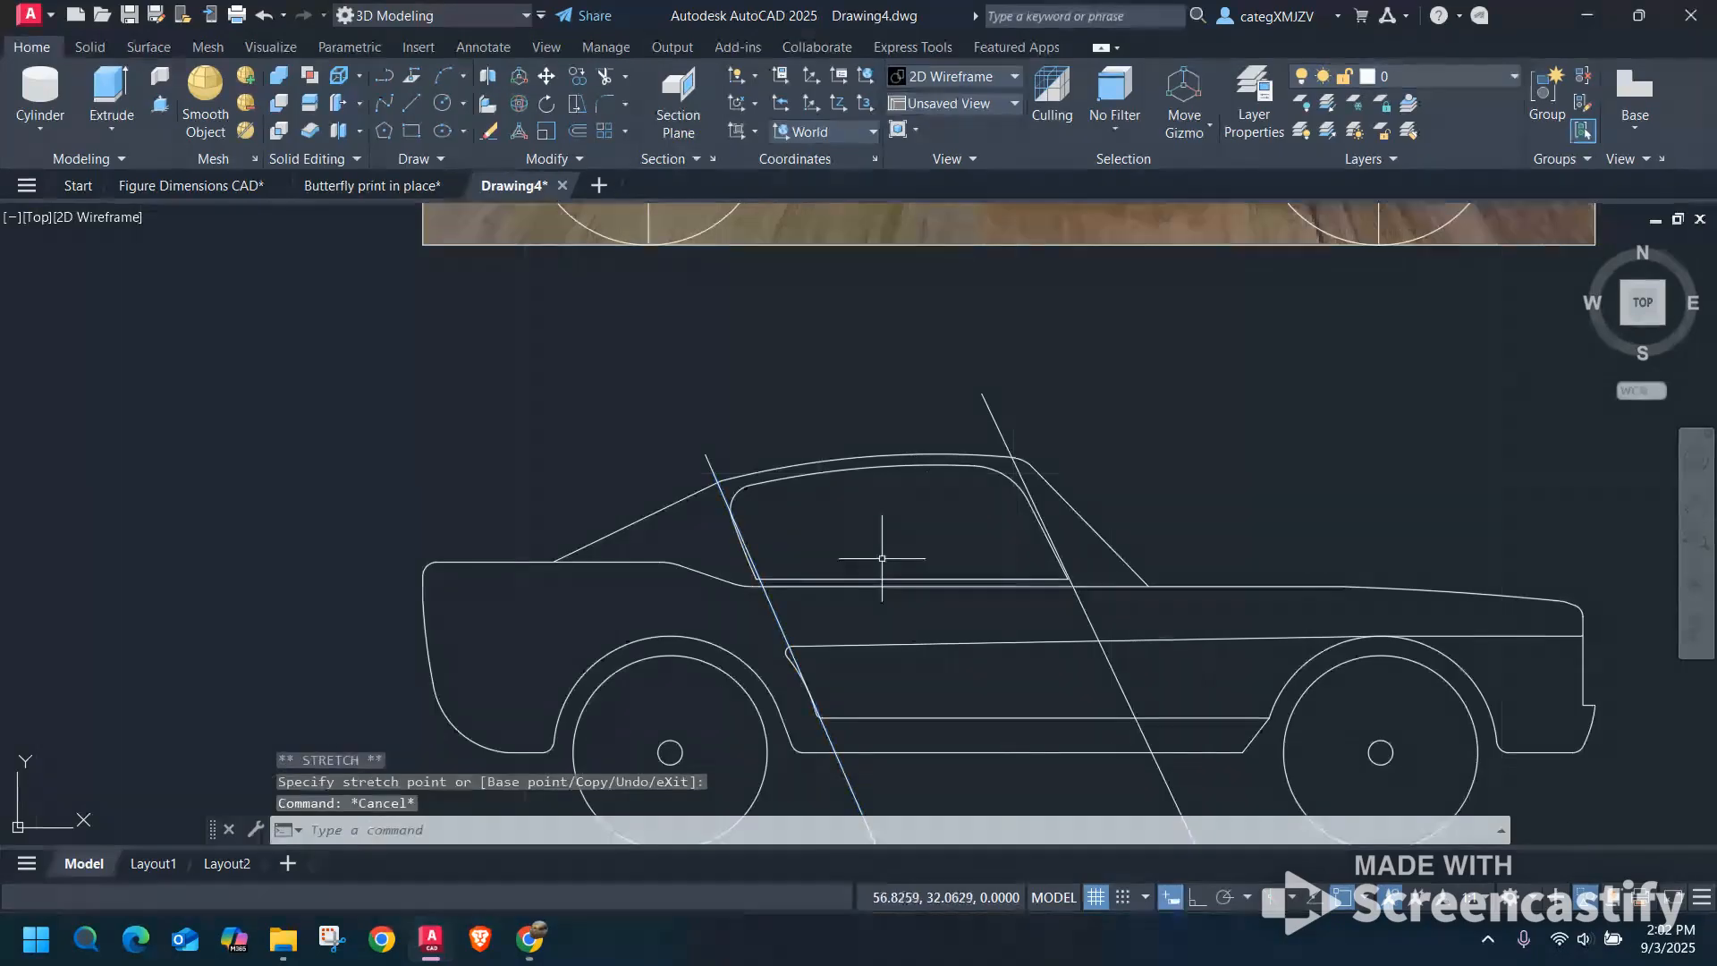
Delete both slanted lines from the car outline.
{"action": "left_click_drag", "start_coordinate": [1014, 415], "coordinate": [940, 364]}
{"action": "key", "text": "Delete"}
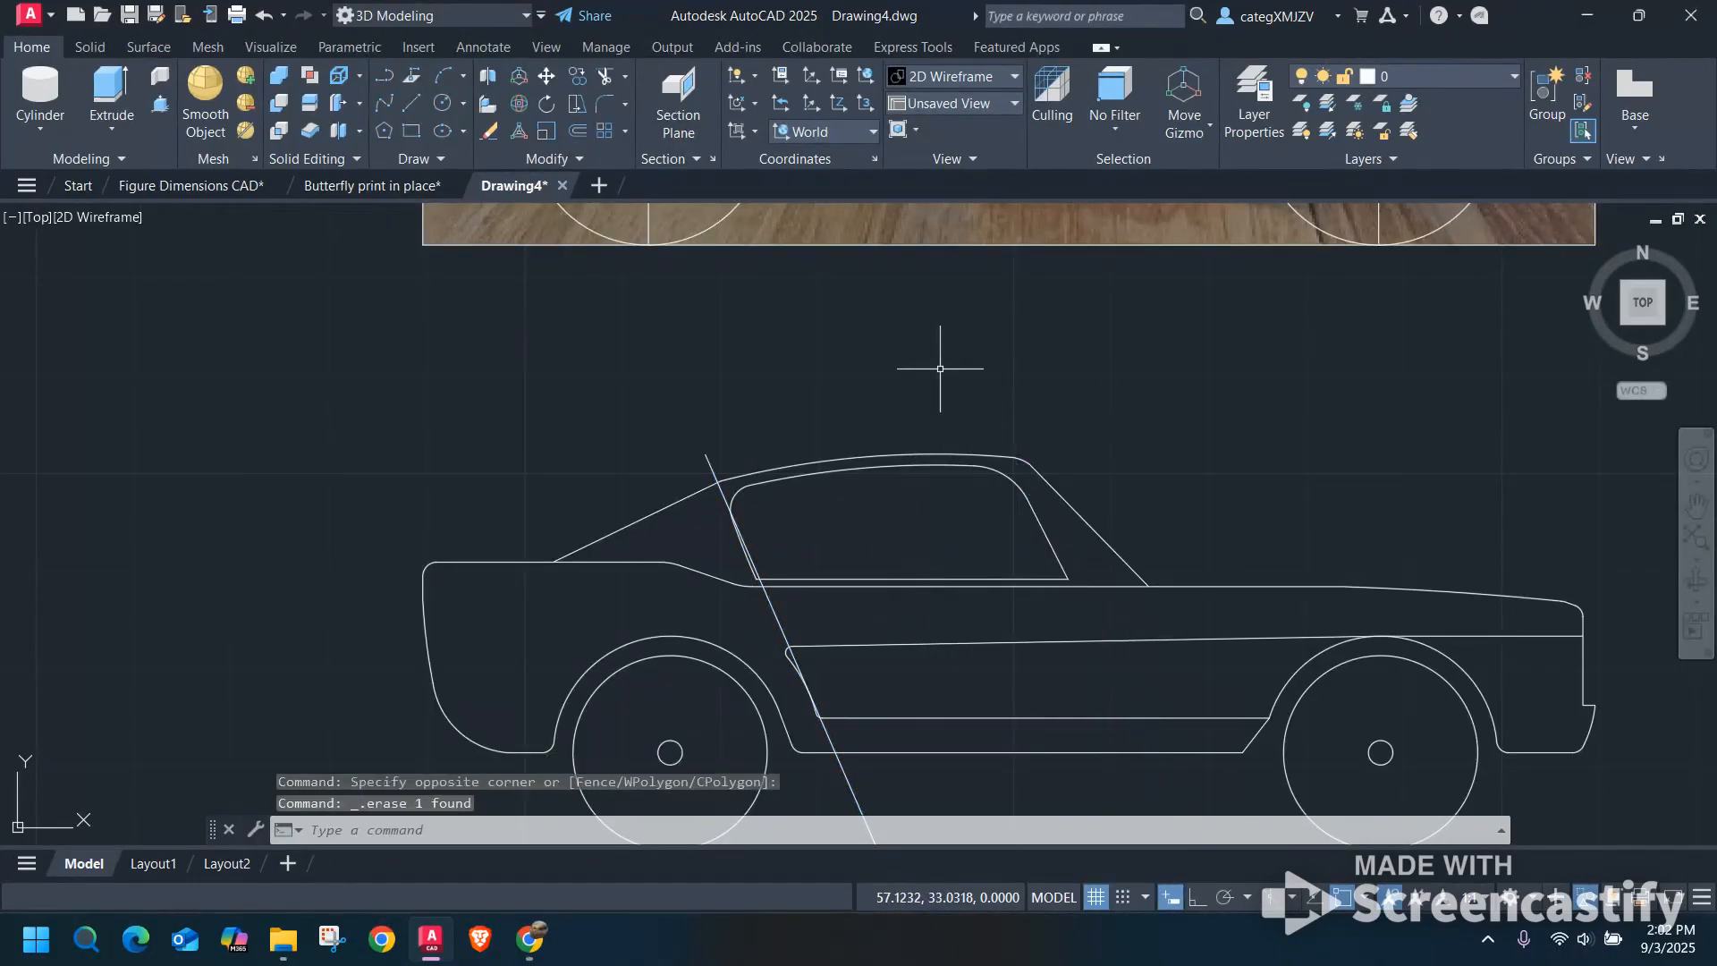
{"action": "left_click", "coordinate": [716, 459]}
{"action": "left_click", "coordinate": [671, 364]}
{"action": "key", "text": "Delete"}
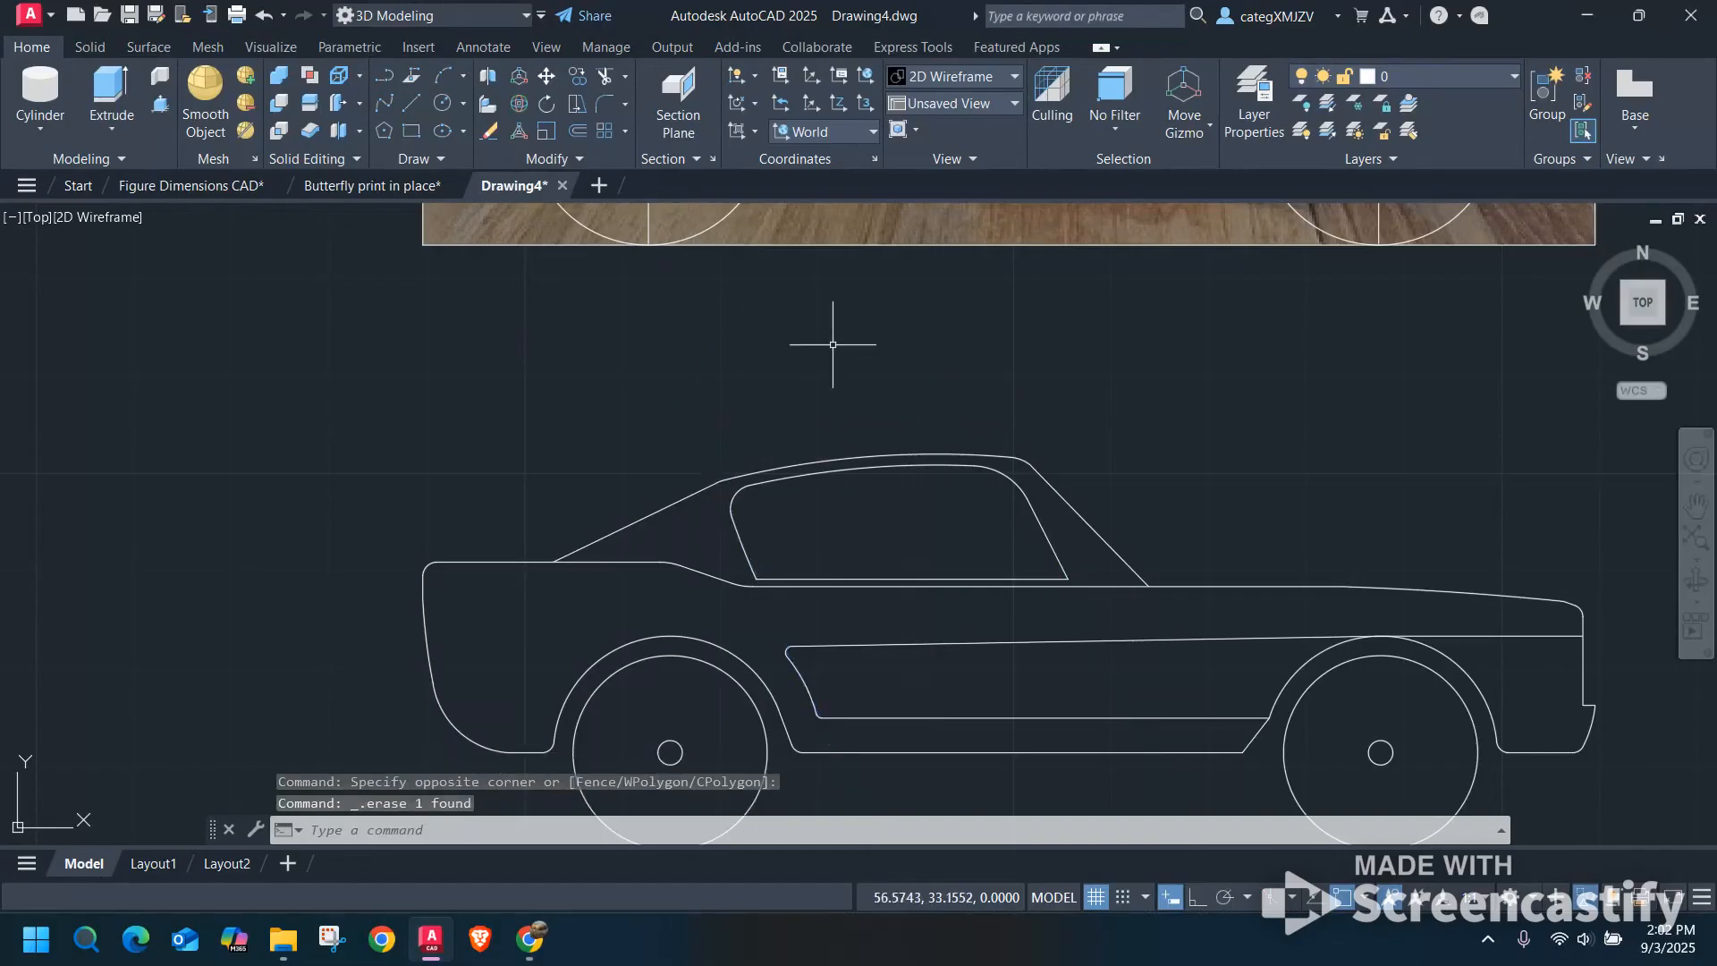
{"action": "scroll", "coordinate": [922, 348], "scroll_direction": "down", "scroll_amount": 2}
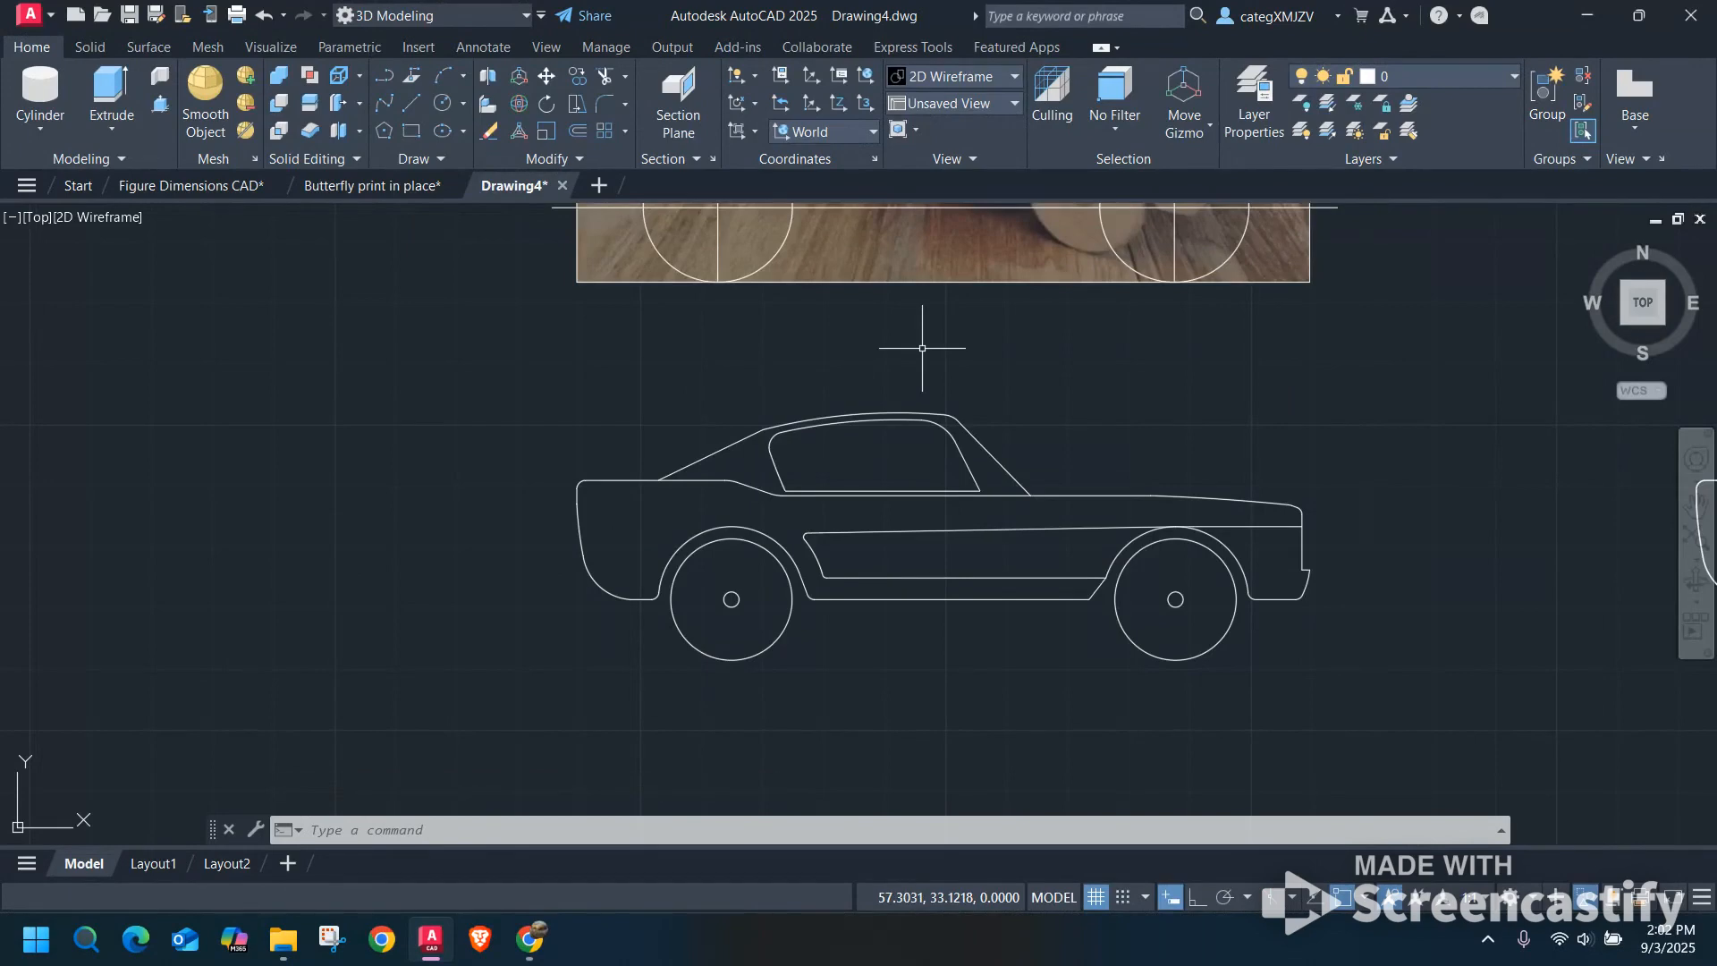
Delete the guide lines and wheel circles drawn over the car photo.
{"action": "scroll", "coordinate": [922, 348], "scroll_direction": "down", "scroll_amount": 3}
{"action": "middle_click_drag", "start_coordinate": [958, 319], "coordinate": [897, 466]}
{"action": "left_click", "coordinate": [1054, 433]}
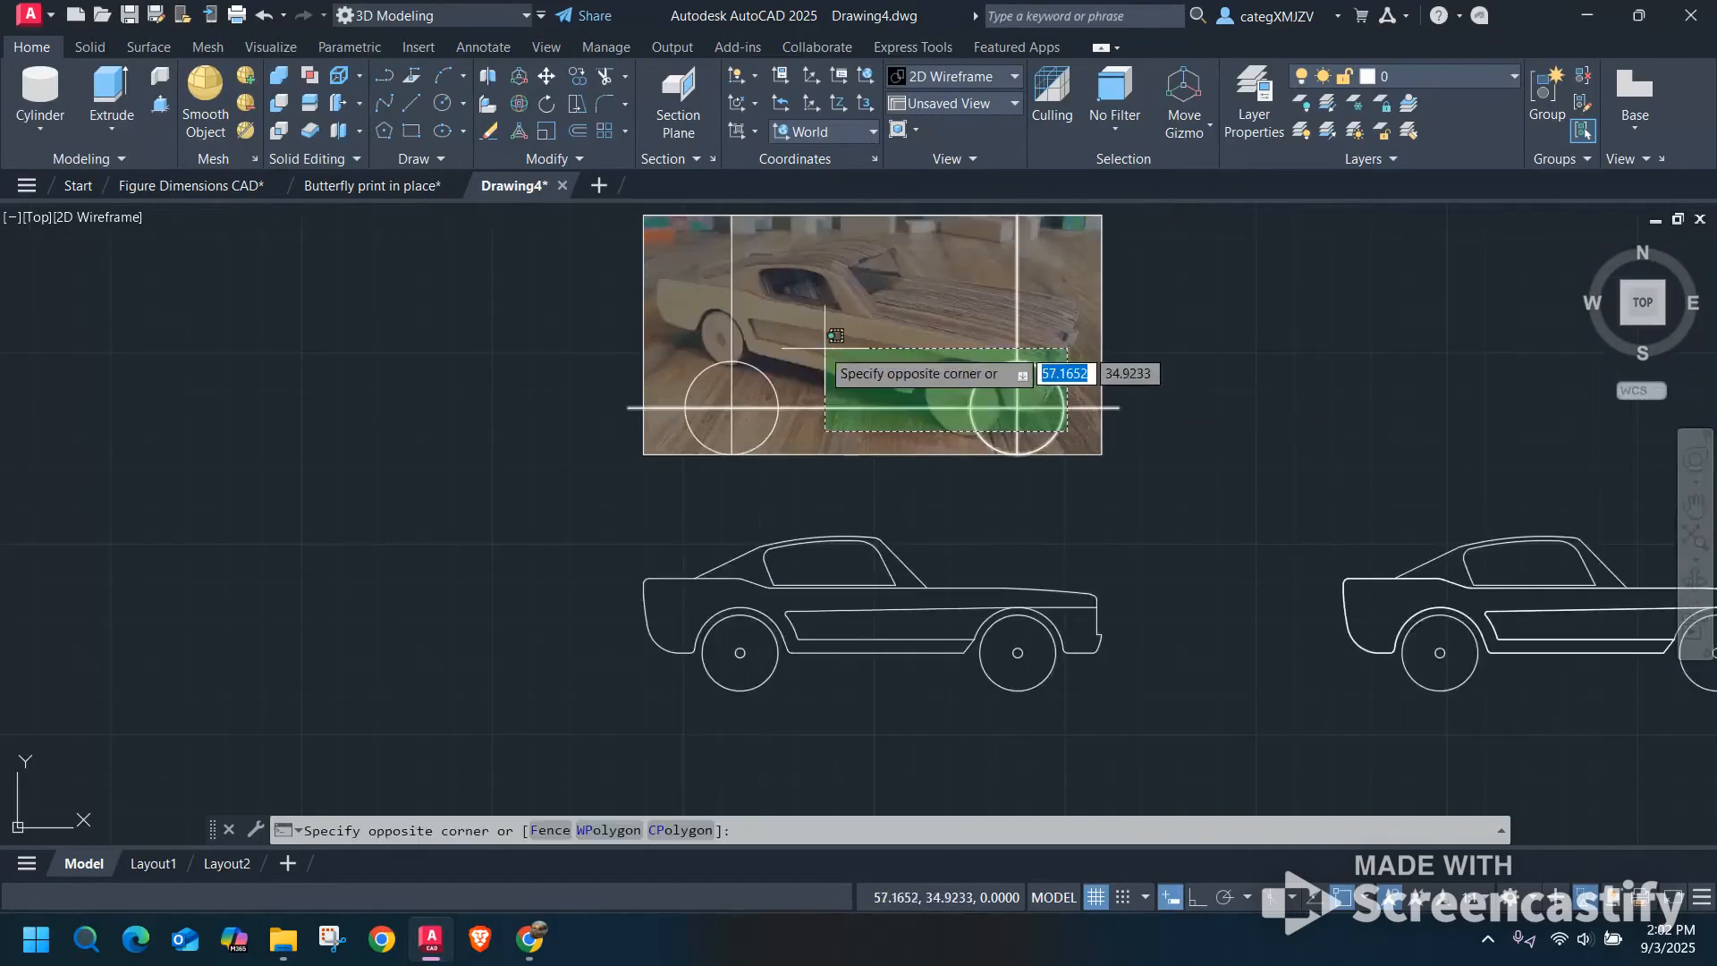
{"action": "left_click", "coordinate": [707, 304]}
{"action": "key", "text": "Delete"}
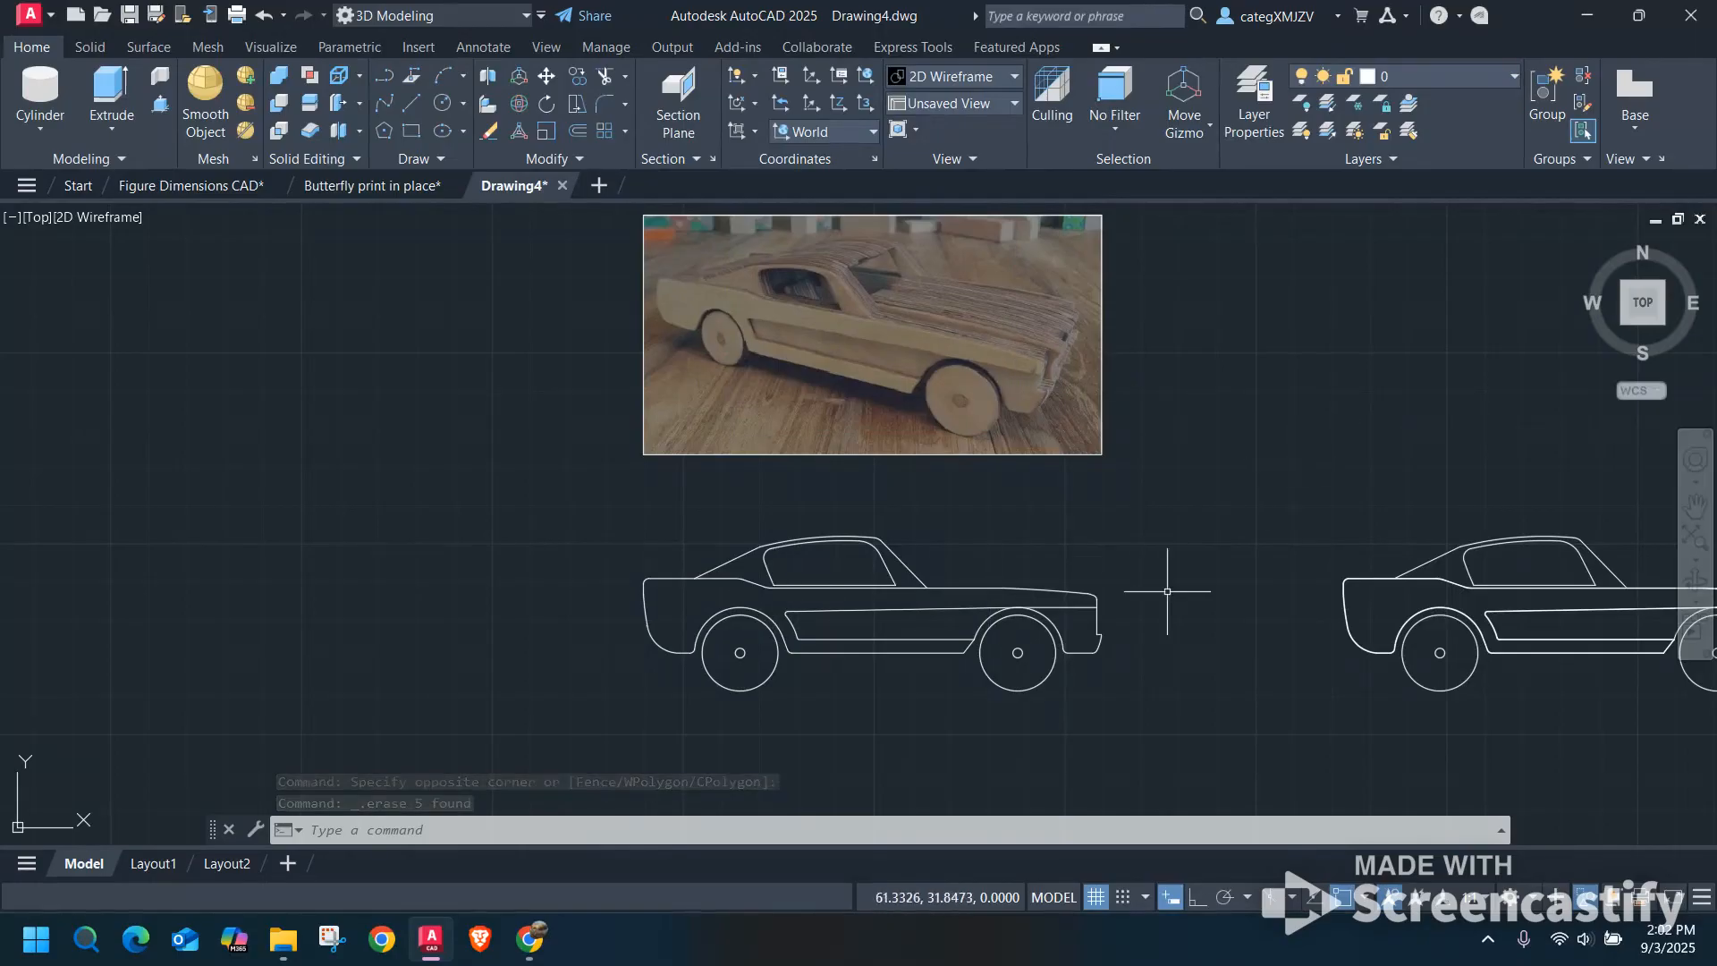
Delete the extruded body solid from the second car outline.
{"action": "mouse_move", "coordinate": [1253, 593]}
{"action": "middle_mouse_down"}
{"action": "mouse_move", "coordinate": [1008, 593]}
{"action": "mouse_move", "coordinate": [1004, 511]}
{"action": "middle_mouse_up"}
{"action": "scroll", "coordinate": [1213, 599], "scroll_direction": "up", "scroll_amount": 6}
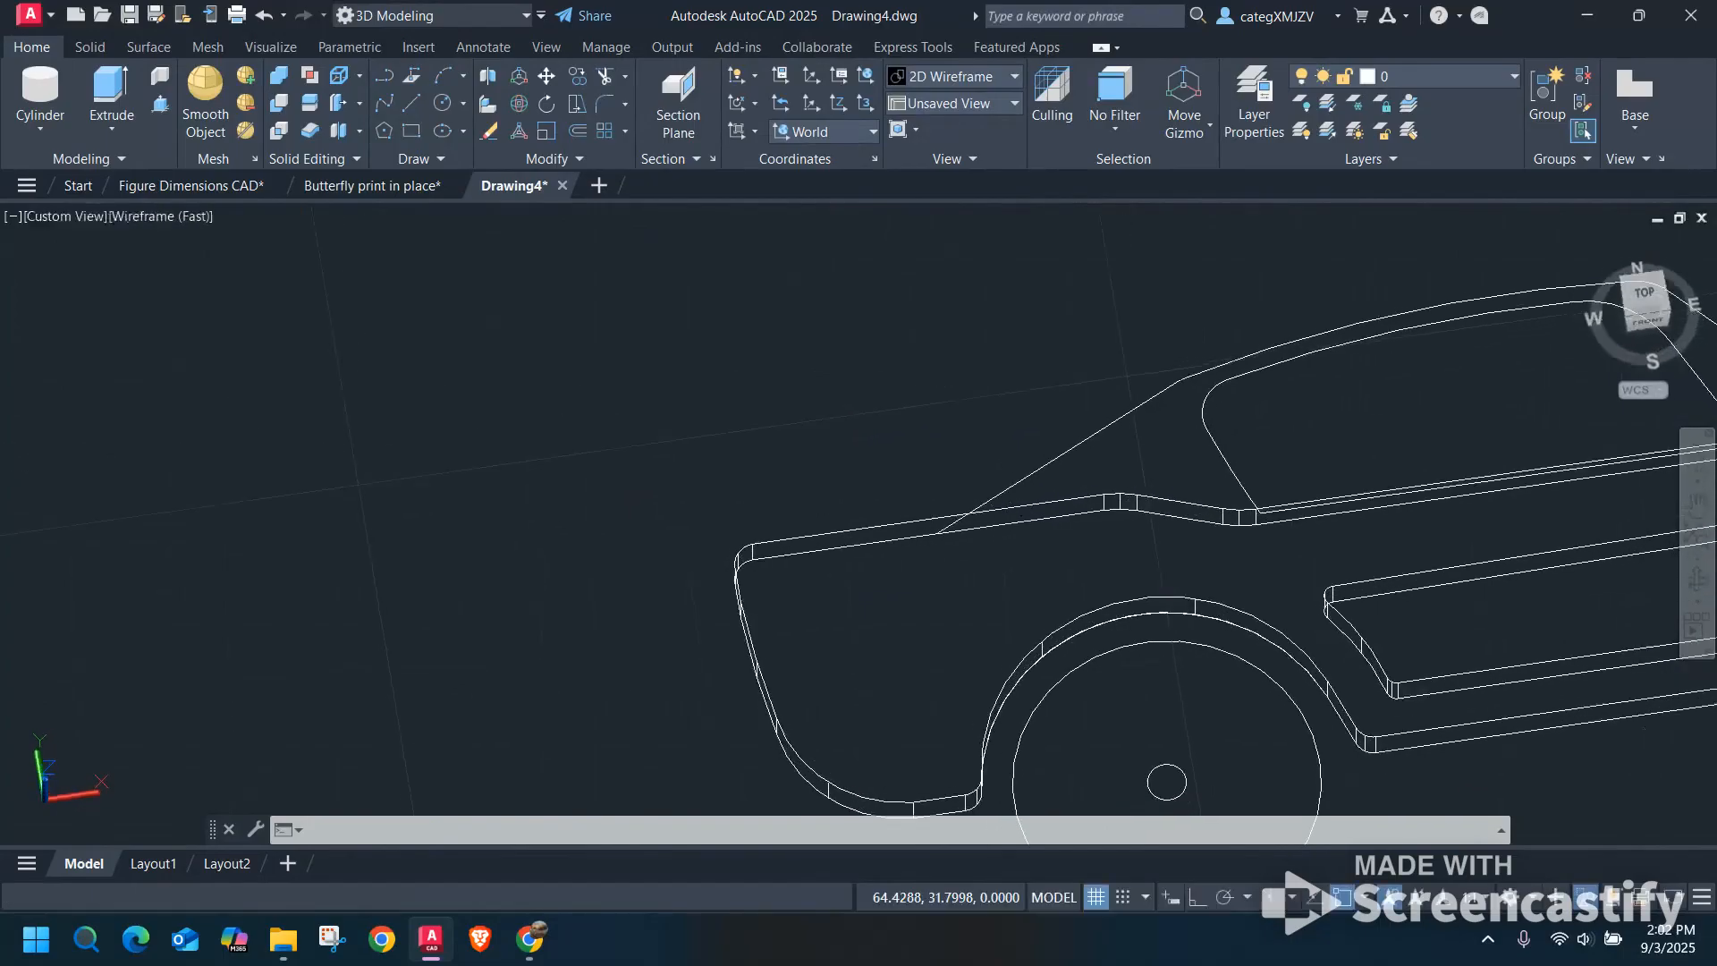
{"action": "left_click", "coordinate": [1003, 509]}
{"action": "key", "text": "Delete"}
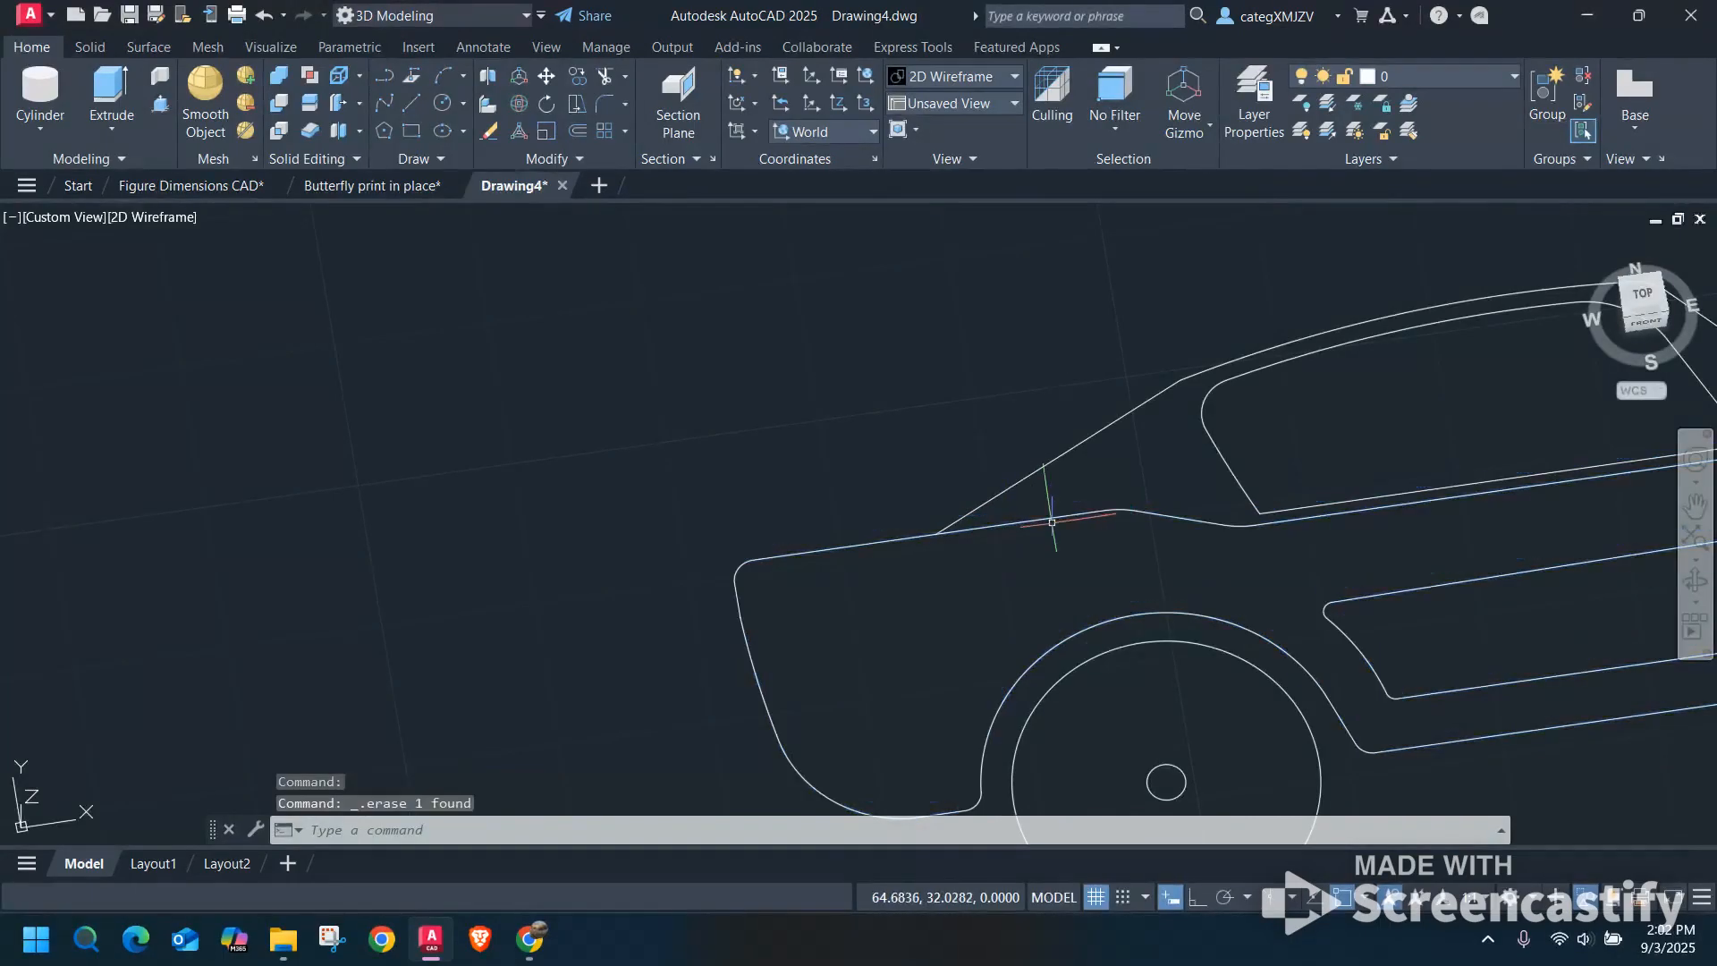
Presspull the main body area of the second car outline to a height of .0125.
{"action": "left_click", "coordinate": [162, 118]}
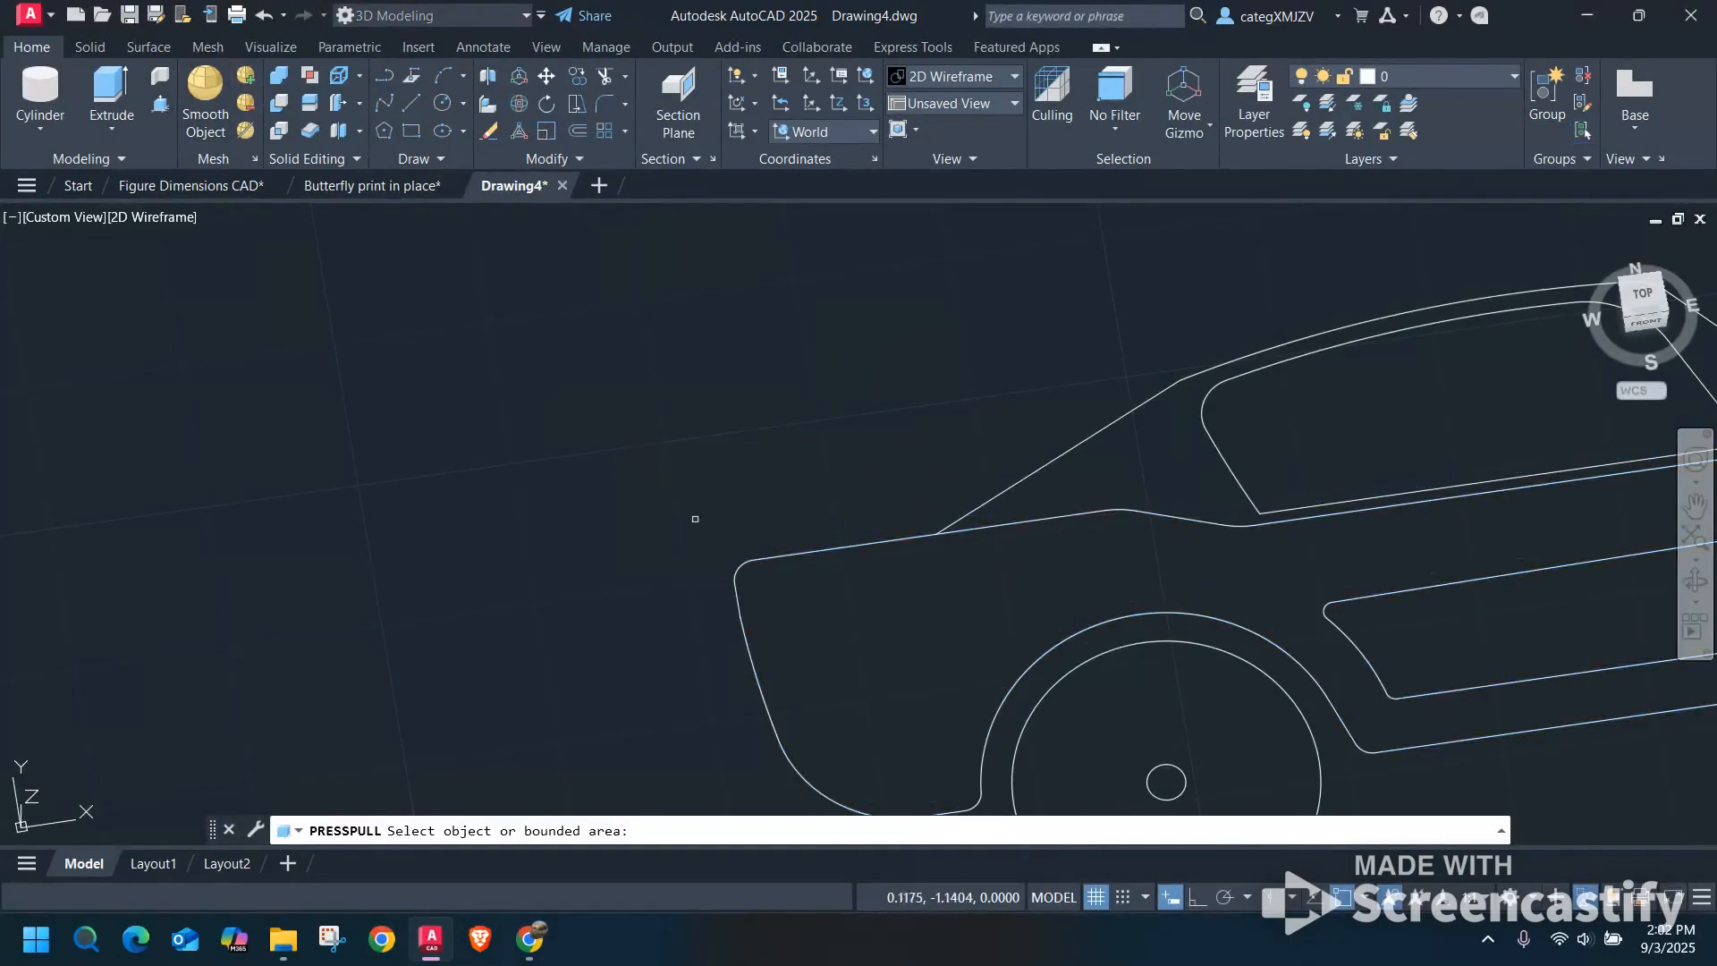
{"action": "scroll", "coordinate": [505, 501], "scroll_direction": "down", "scroll_amount": 2}
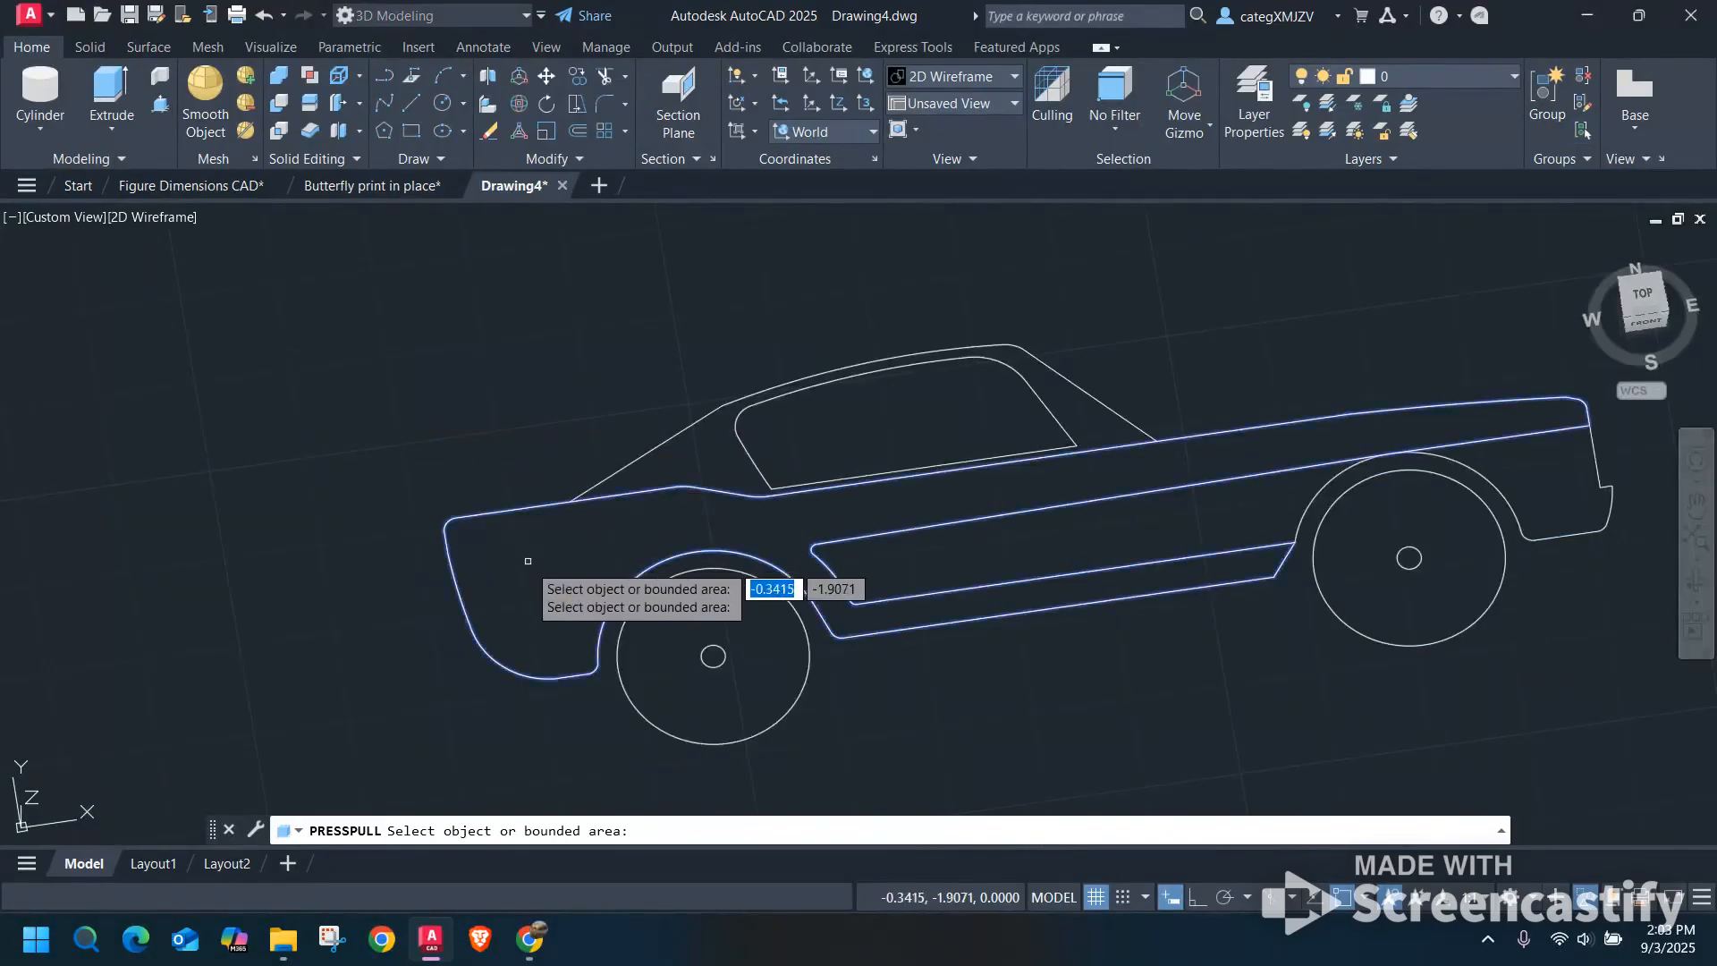
{"action": "left_click", "coordinate": [566, 547]}
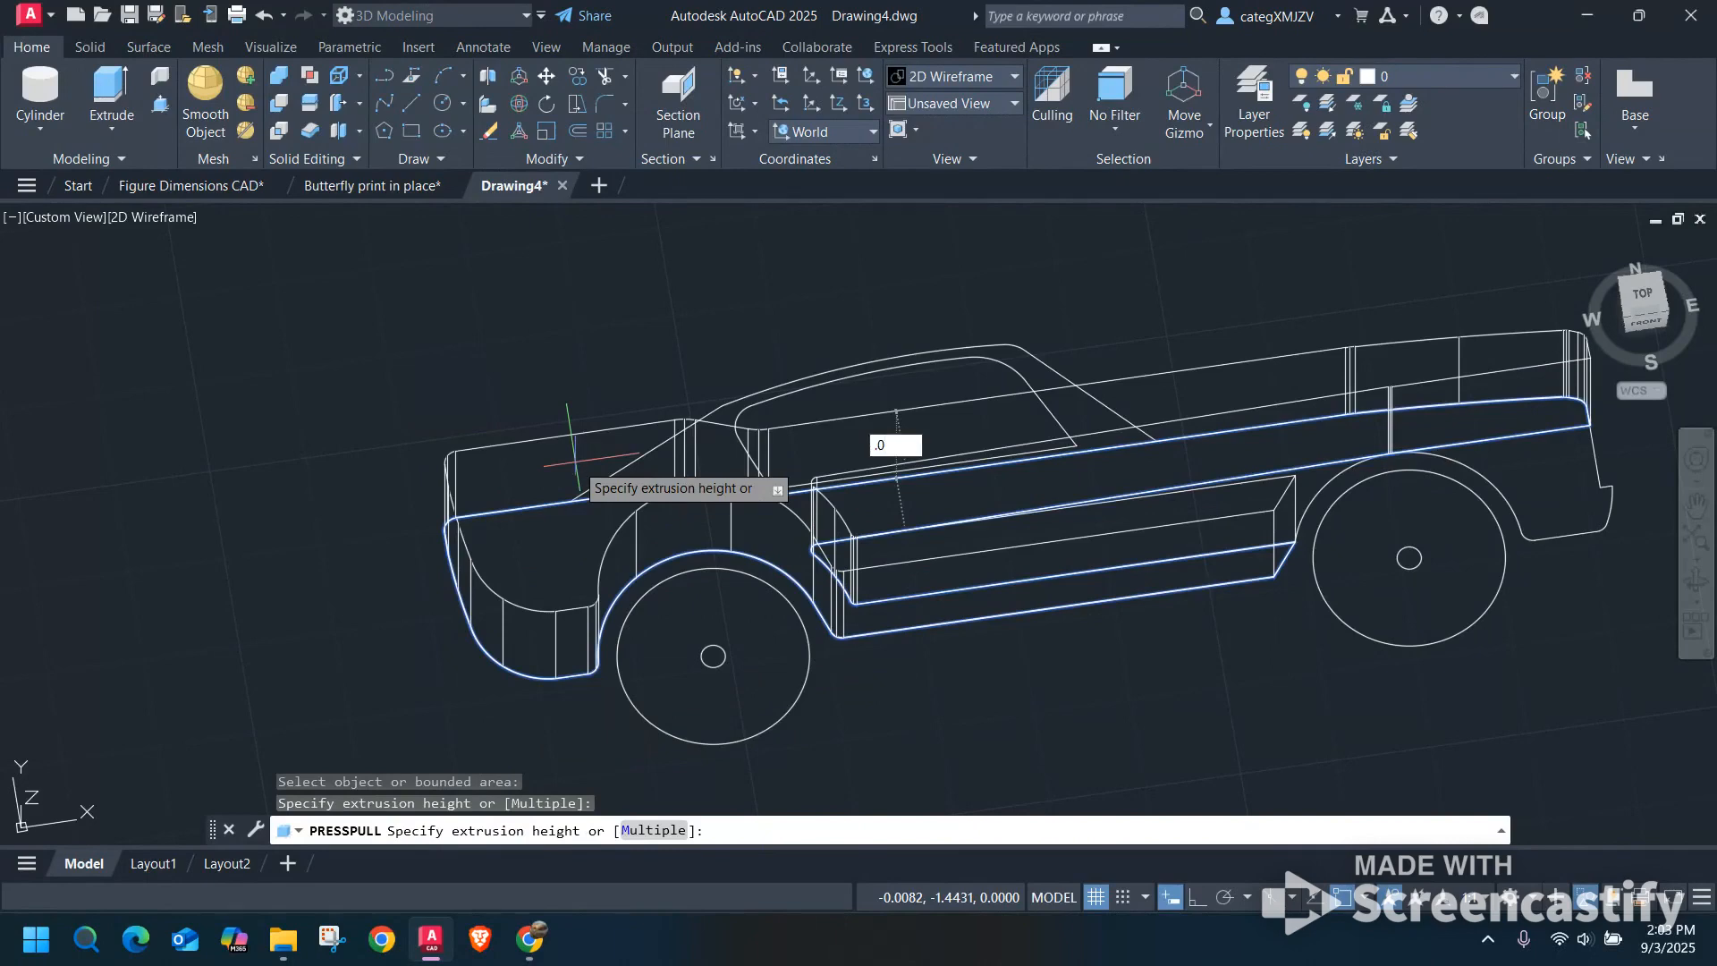
{"action": "type", "text": "125"}
{"action": "key", "text": "Return"}
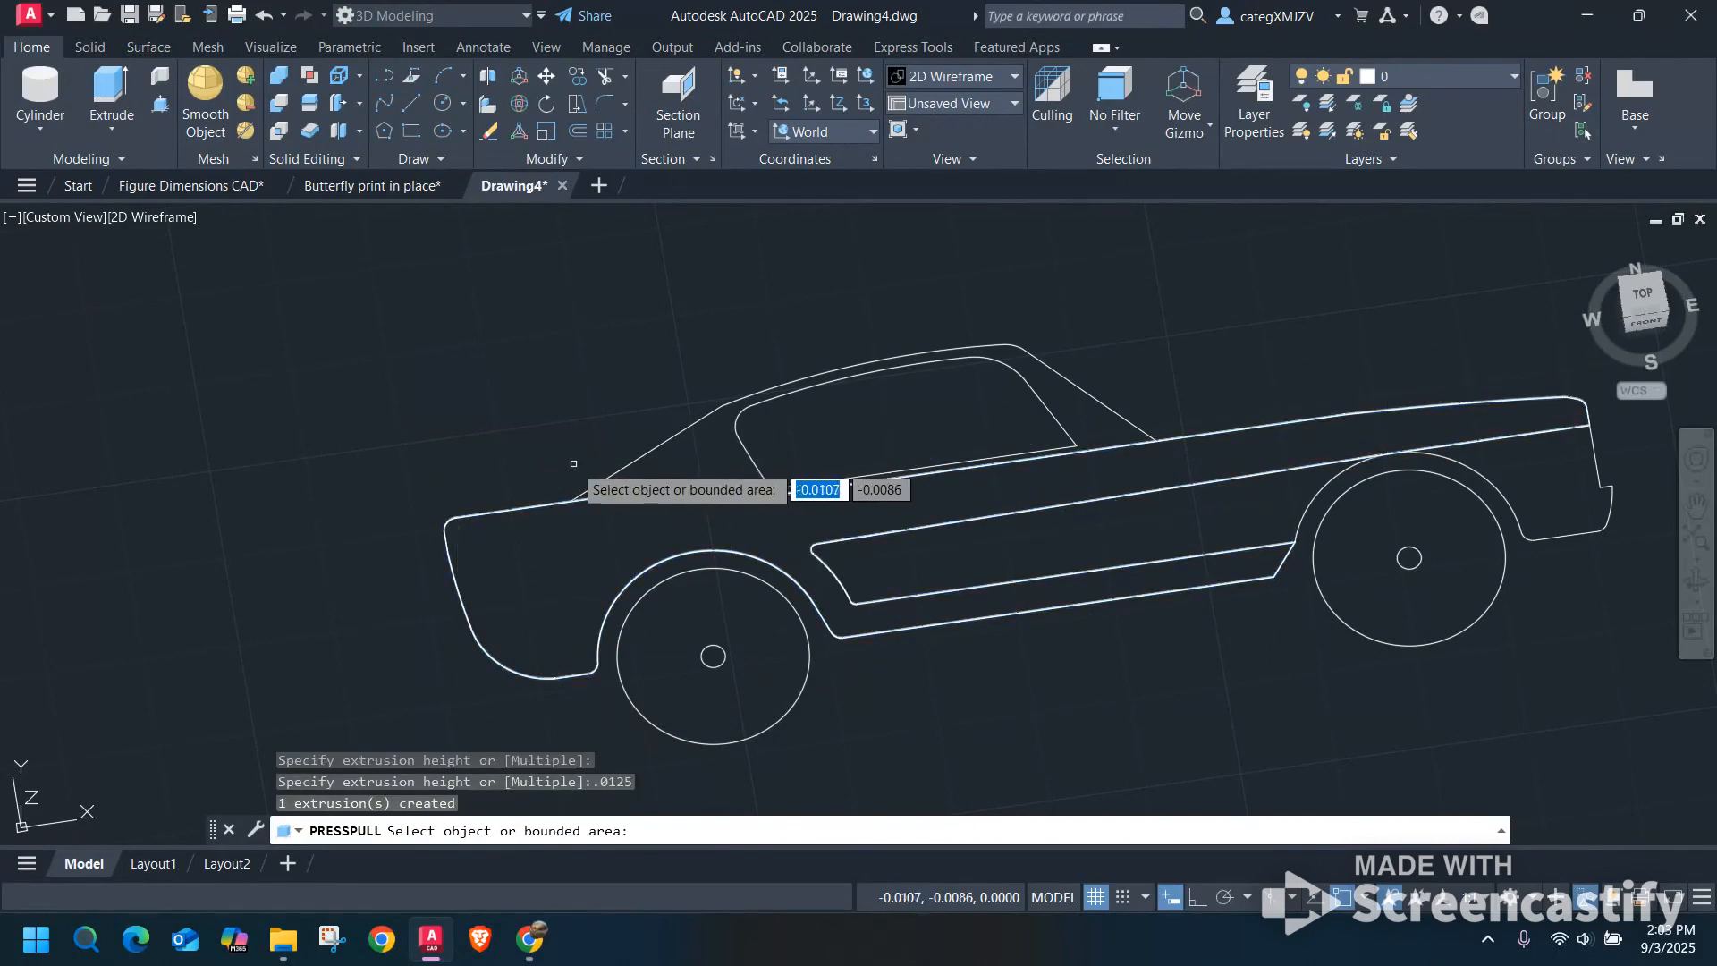
Undo the body extrusion and the deletion of the second car's original body solid.
{"action": "scroll", "coordinate": [815, 591], "scroll_direction": "up", "scroll_amount": 5}
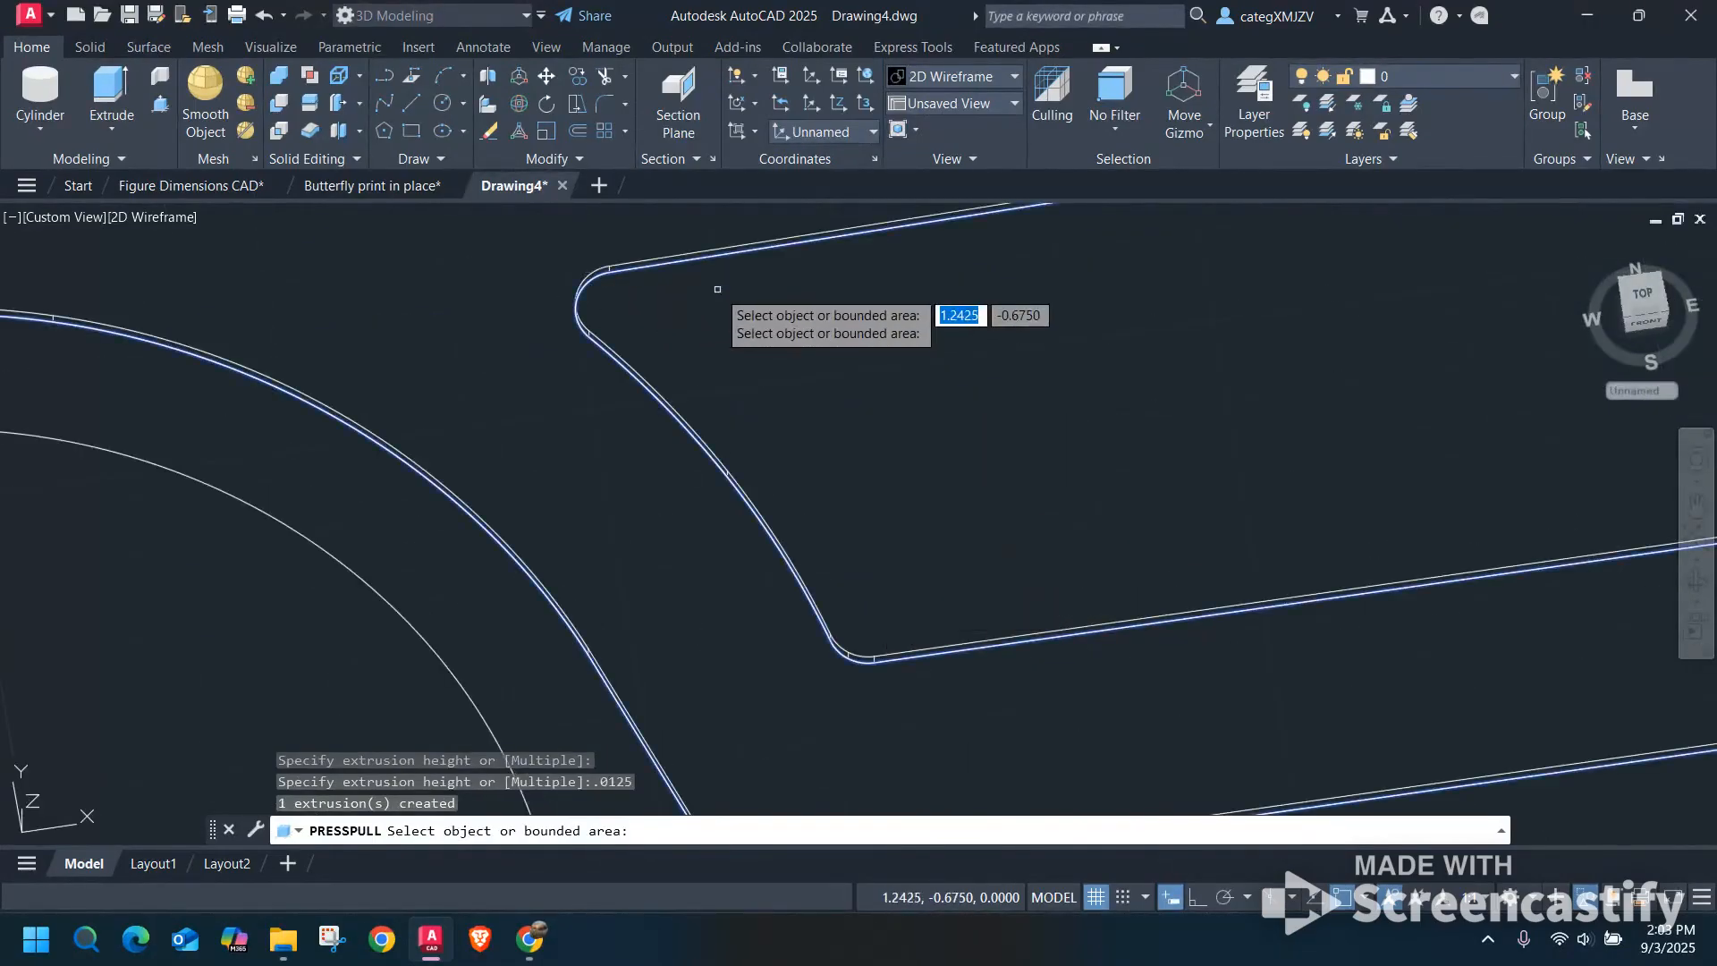
{"action": "key", "text": "ctrl+z"}
{"action": "key", "text": "Return"}
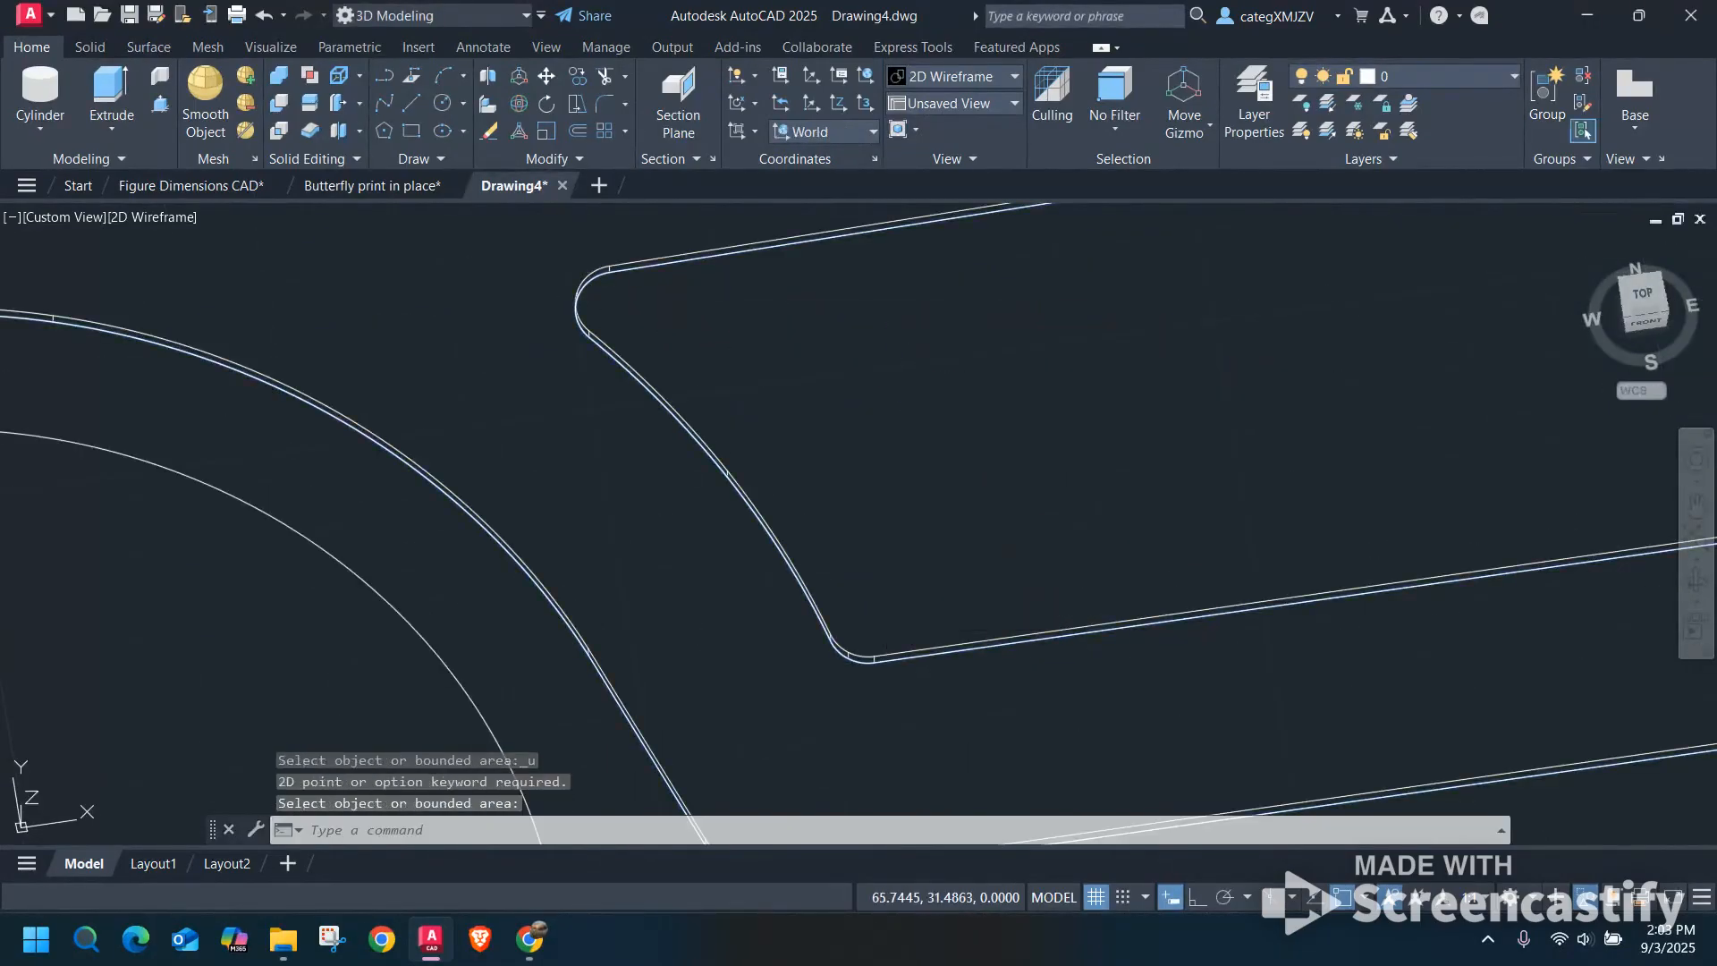
{"action": "key", "text": "ctrl+z"}
{"action": "key", "text": "ctrl+z"}
{"action": "key", "text": "ctrl+z"}
{"action": "key", "text": "ctrl+z"}
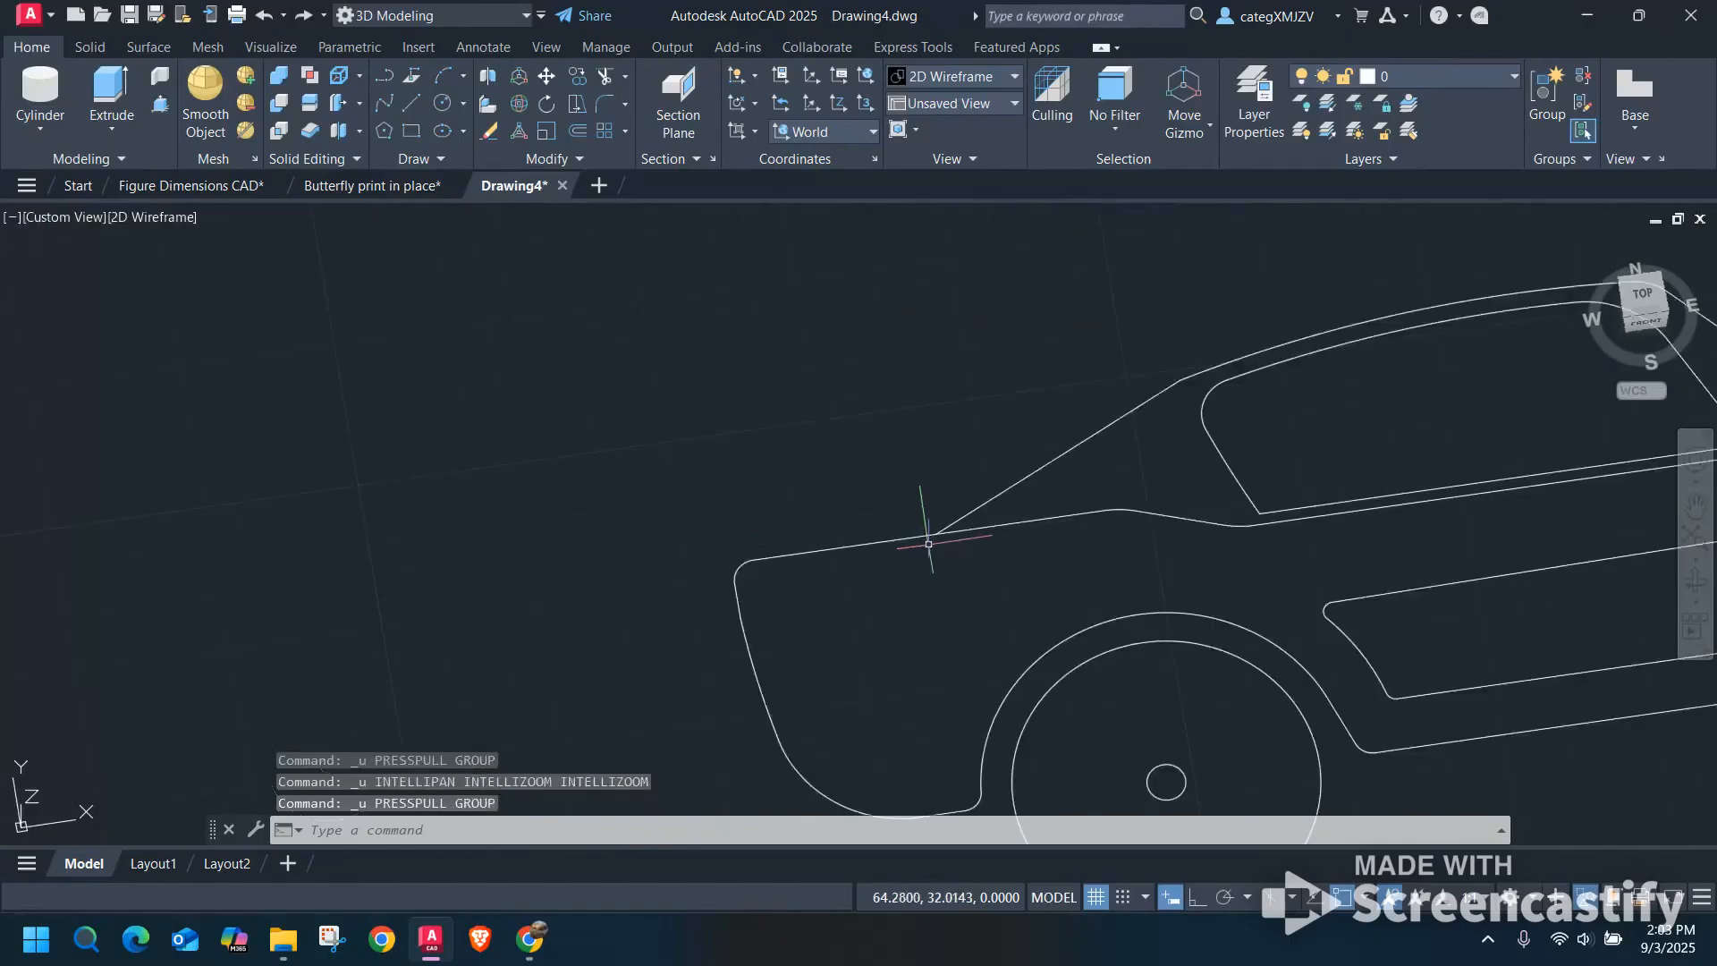
{"action": "key", "text": "ctrl+z"}
{"action": "key", "text": "ctrl+z"}
Set the visual style to X-Ray to display the second car's extruded body as a translucent solid.
{"action": "middle_click_drag", "start_coordinate": [1315, 669], "coordinate": [1377, 581], "text": "shift"}
{"action": "scroll", "coordinate": [1163, 609], "scroll_direction": "down", "scroll_amount": 5}
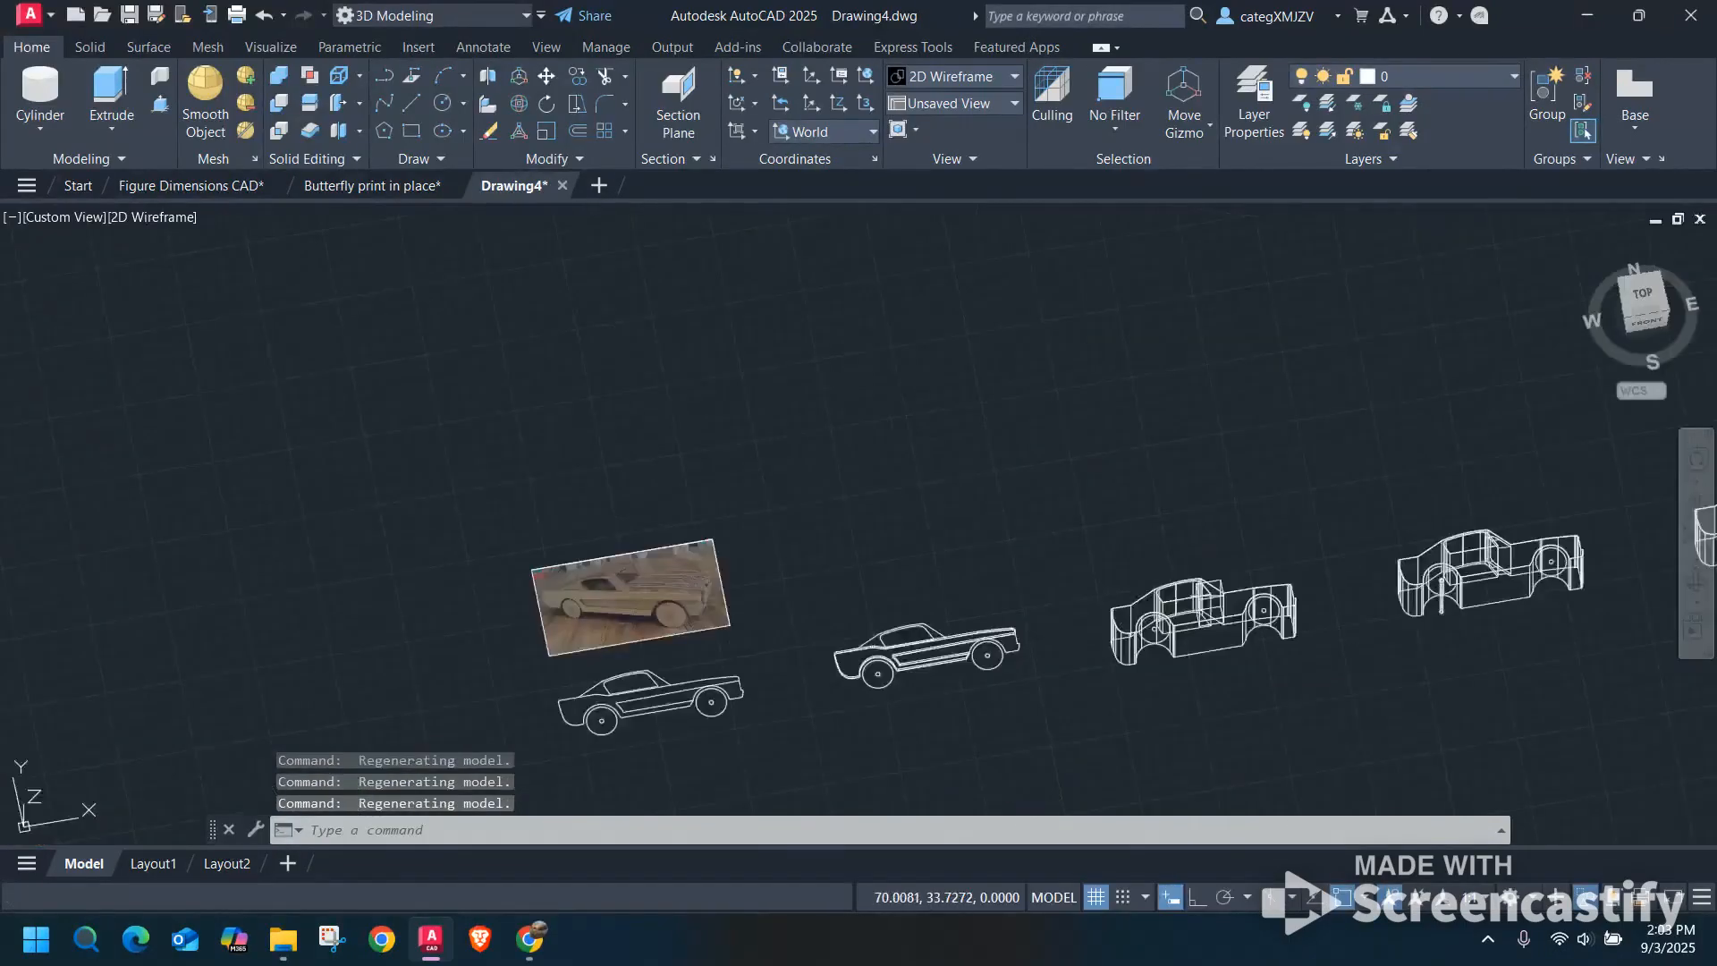
{"action": "scroll", "coordinate": [1018, 624], "scroll_direction": "up", "scroll_amount": 5}
{"action": "middle_click_drag", "start_coordinate": [763, 703], "coordinate": [870, 484]}
{"action": "scroll", "coordinate": [870, 483], "scroll_direction": "up", "scroll_amount": 4}
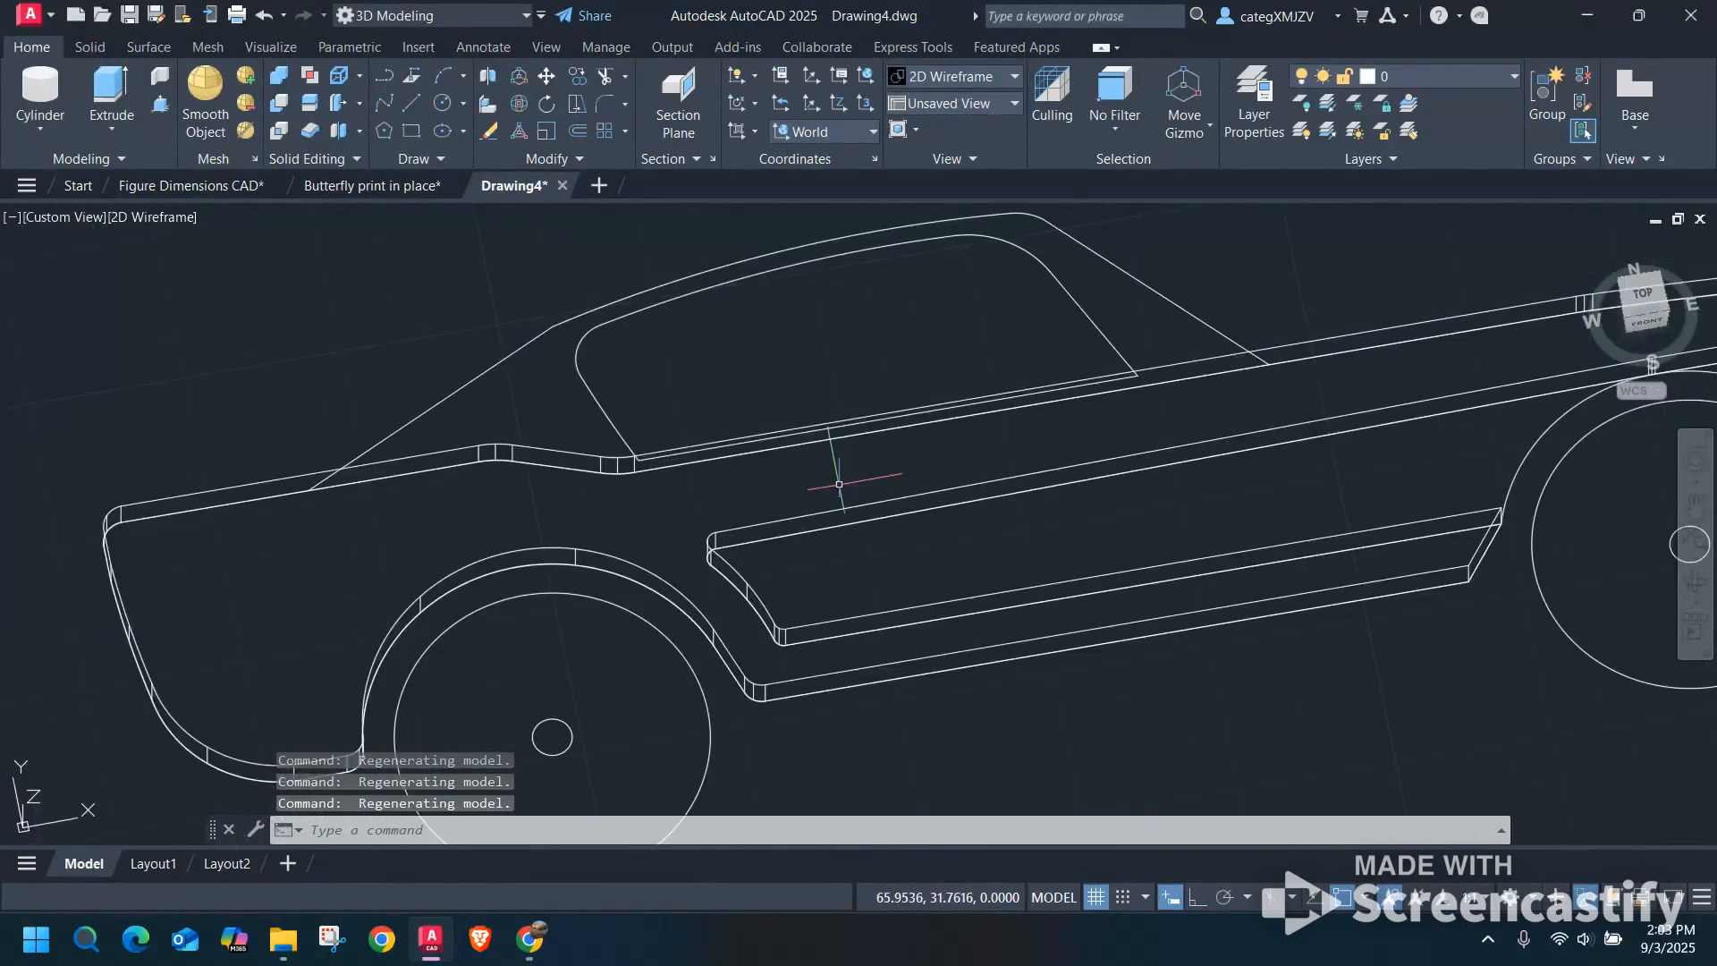
{"action": "left_click", "coordinate": [148, 218]}
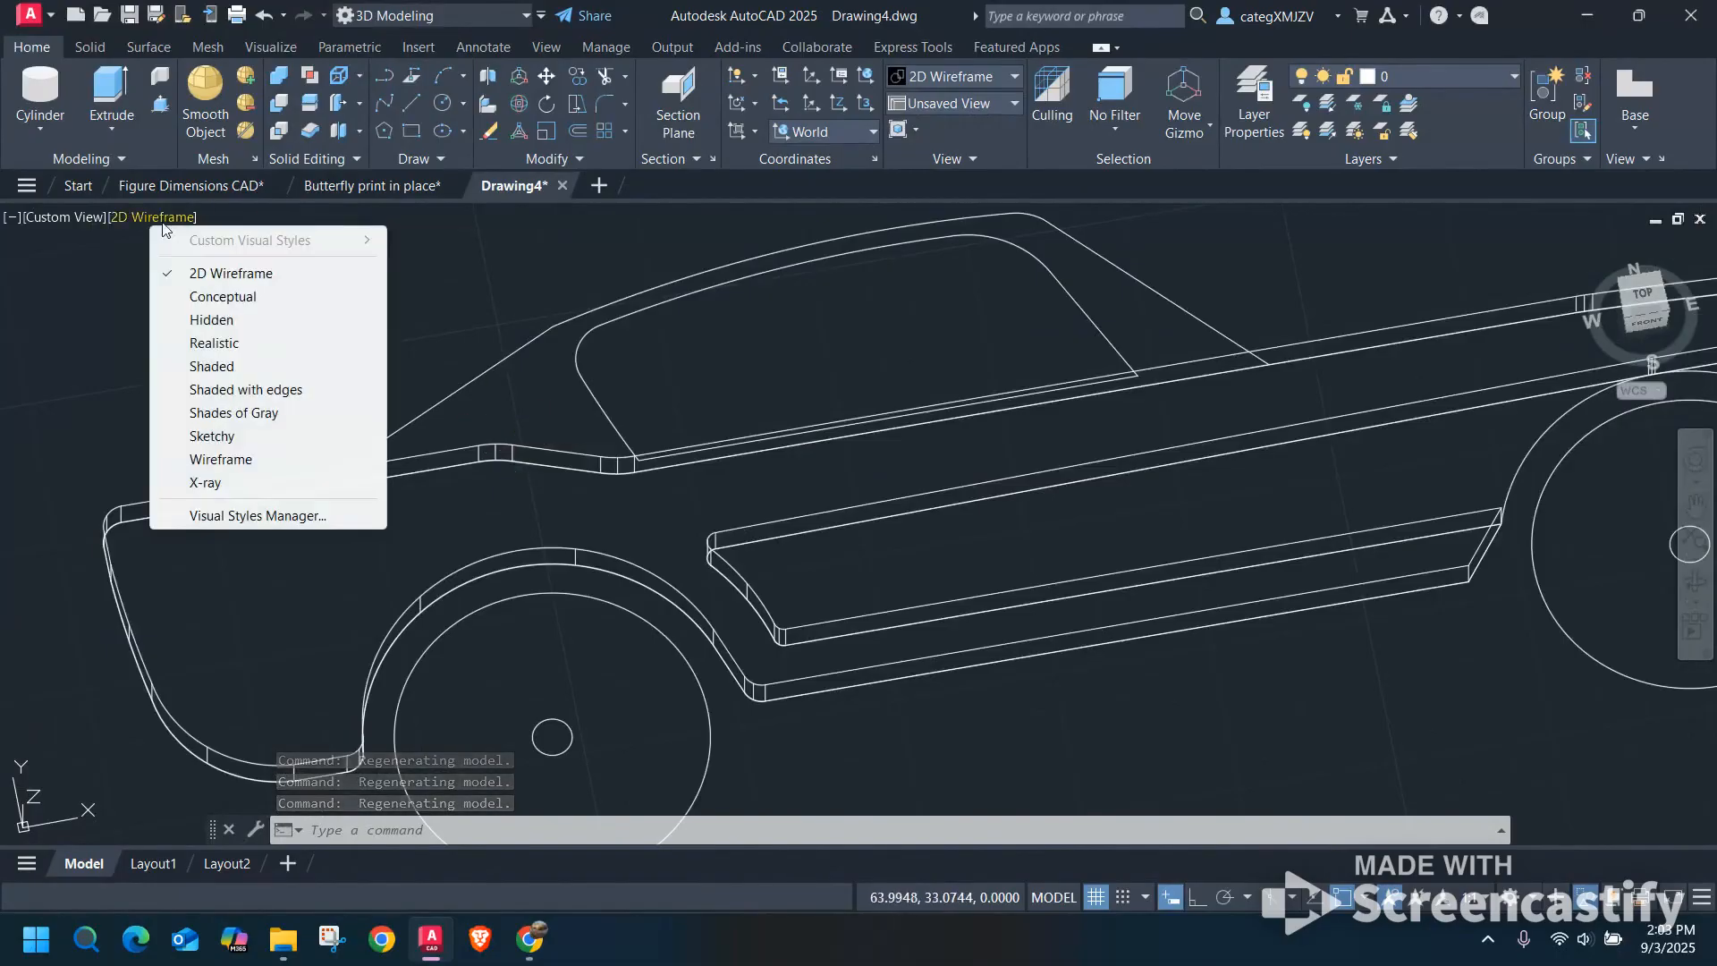
{"action": "left_click", "coordinate": [247, 484]}
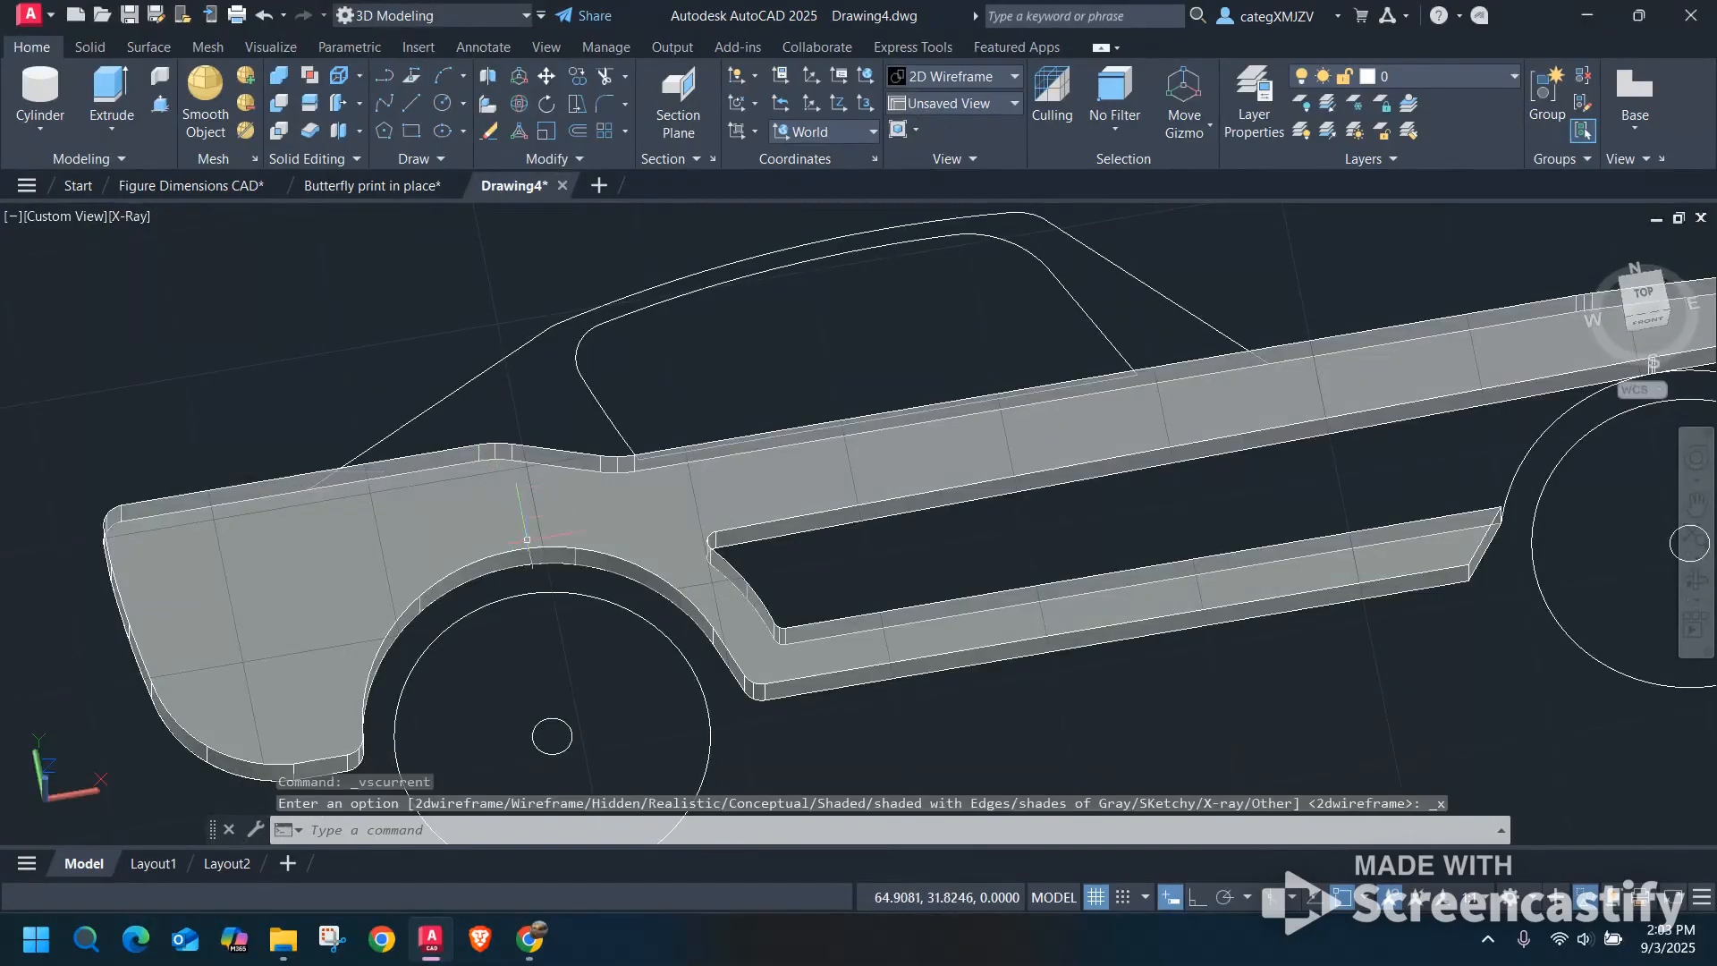
Examine the second car's extruded body panel, its side recess and rear wheel arch, and compare them with the photo.
{"action": "scroll", "coordinate": [908, 358], "scroll_direction": "down", "scroll_amount": 3}
{"action": "middle_click_drag", "start_coordinate": [575, 330], "coordinate": [1082, 471]}
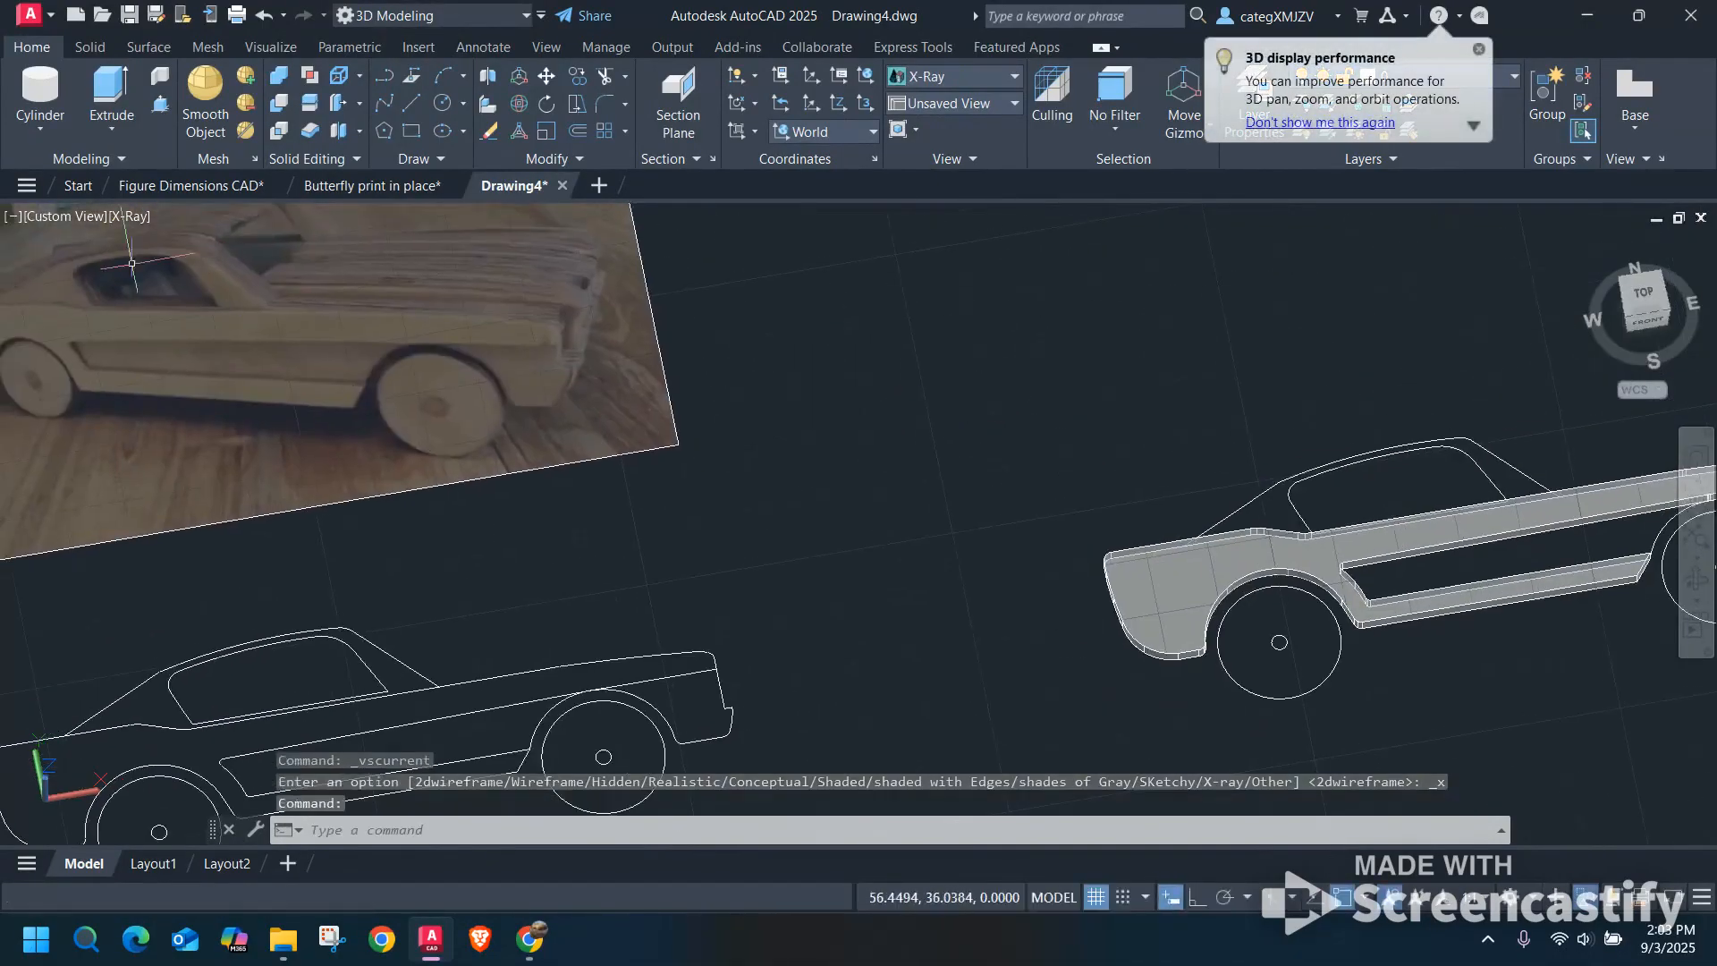
{"action": "middle_click_drag", "start_coordinate": [1194, 547], "coordinate": [747, 500]}
{"action": "scroll", "coordinate": [970, 508], "scroll_direction": "up", "scroll_amount": 6}
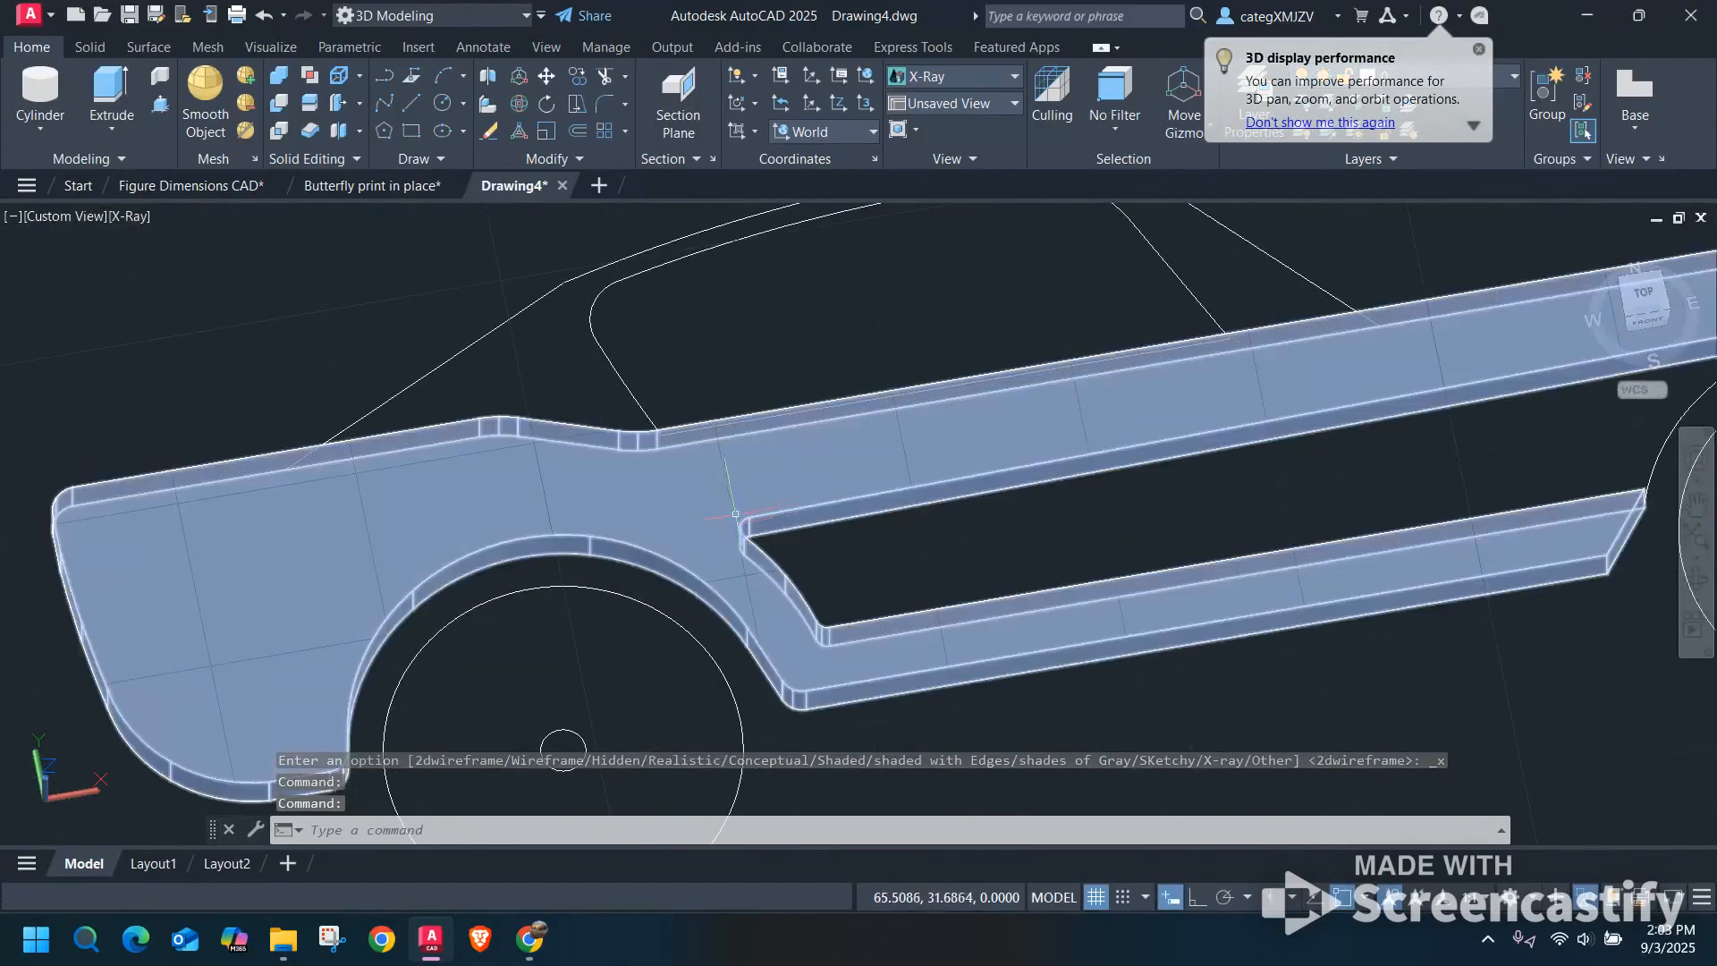
{"action": "middle_click_drag", "start_coordinate": [1342, 582], "coordinate": [1115, 574]}
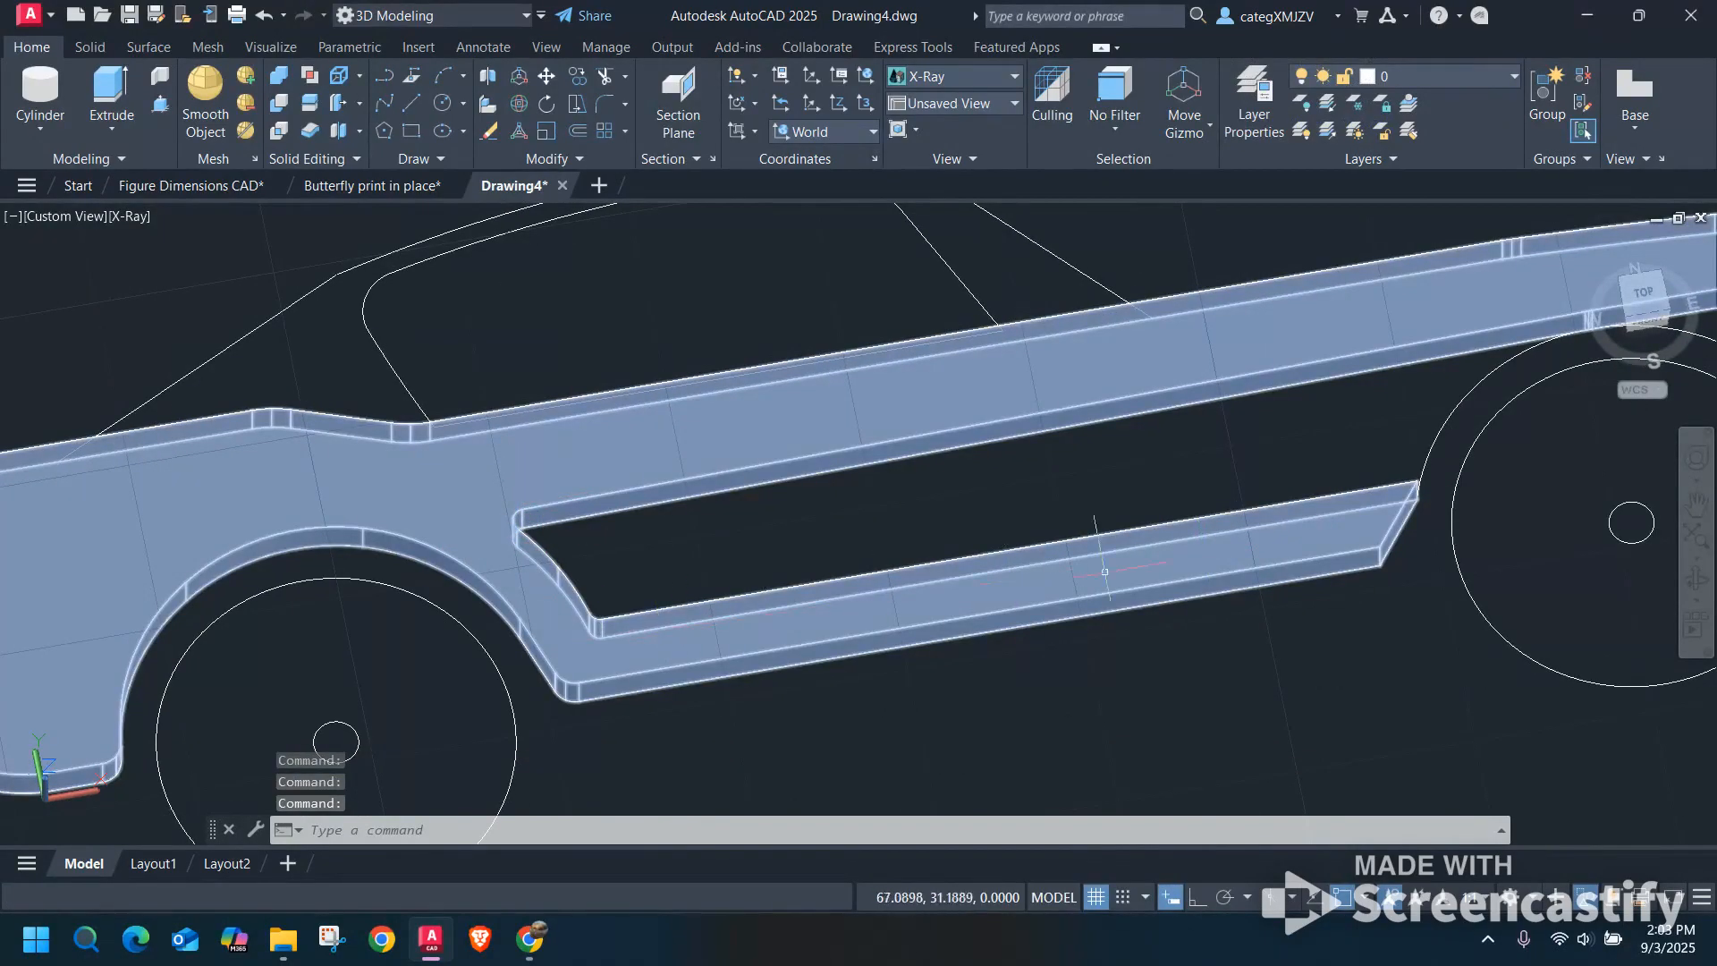
{"action": "scroll", "coordinate": [1152, 578], "scroll_direction": "down", "scroll_amount": 2}
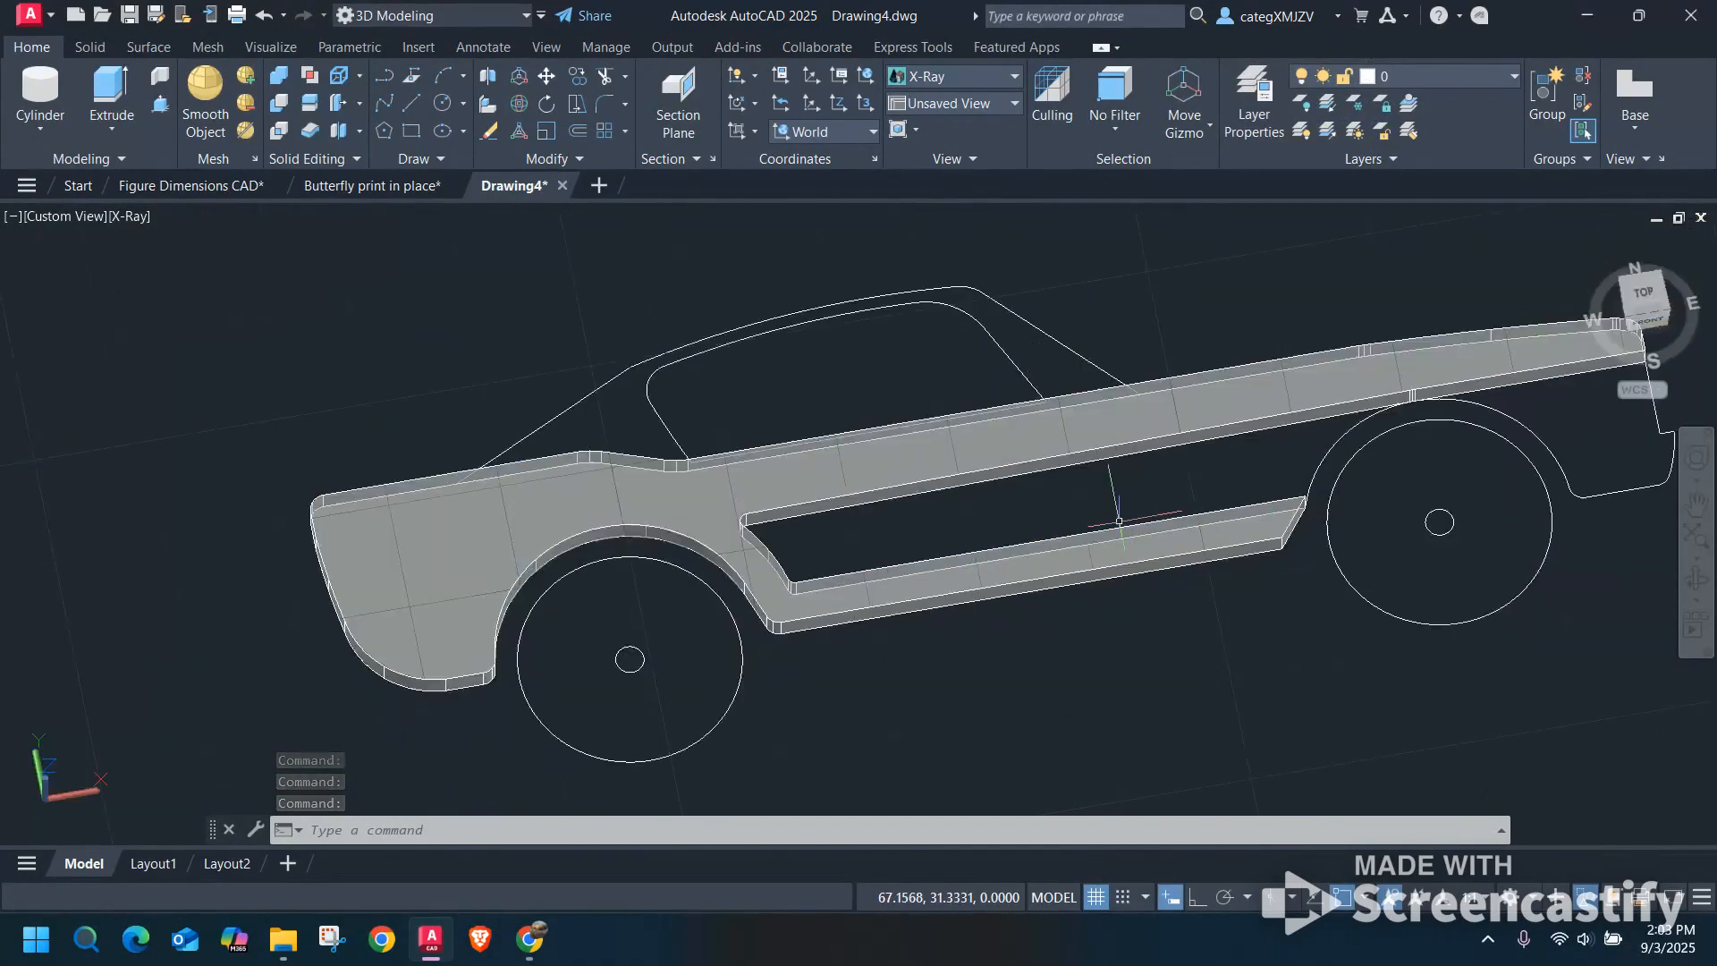
{"action": "middle_click_drag", "start_coordinate": [1115, 513], "coordinate": [875, 497]}
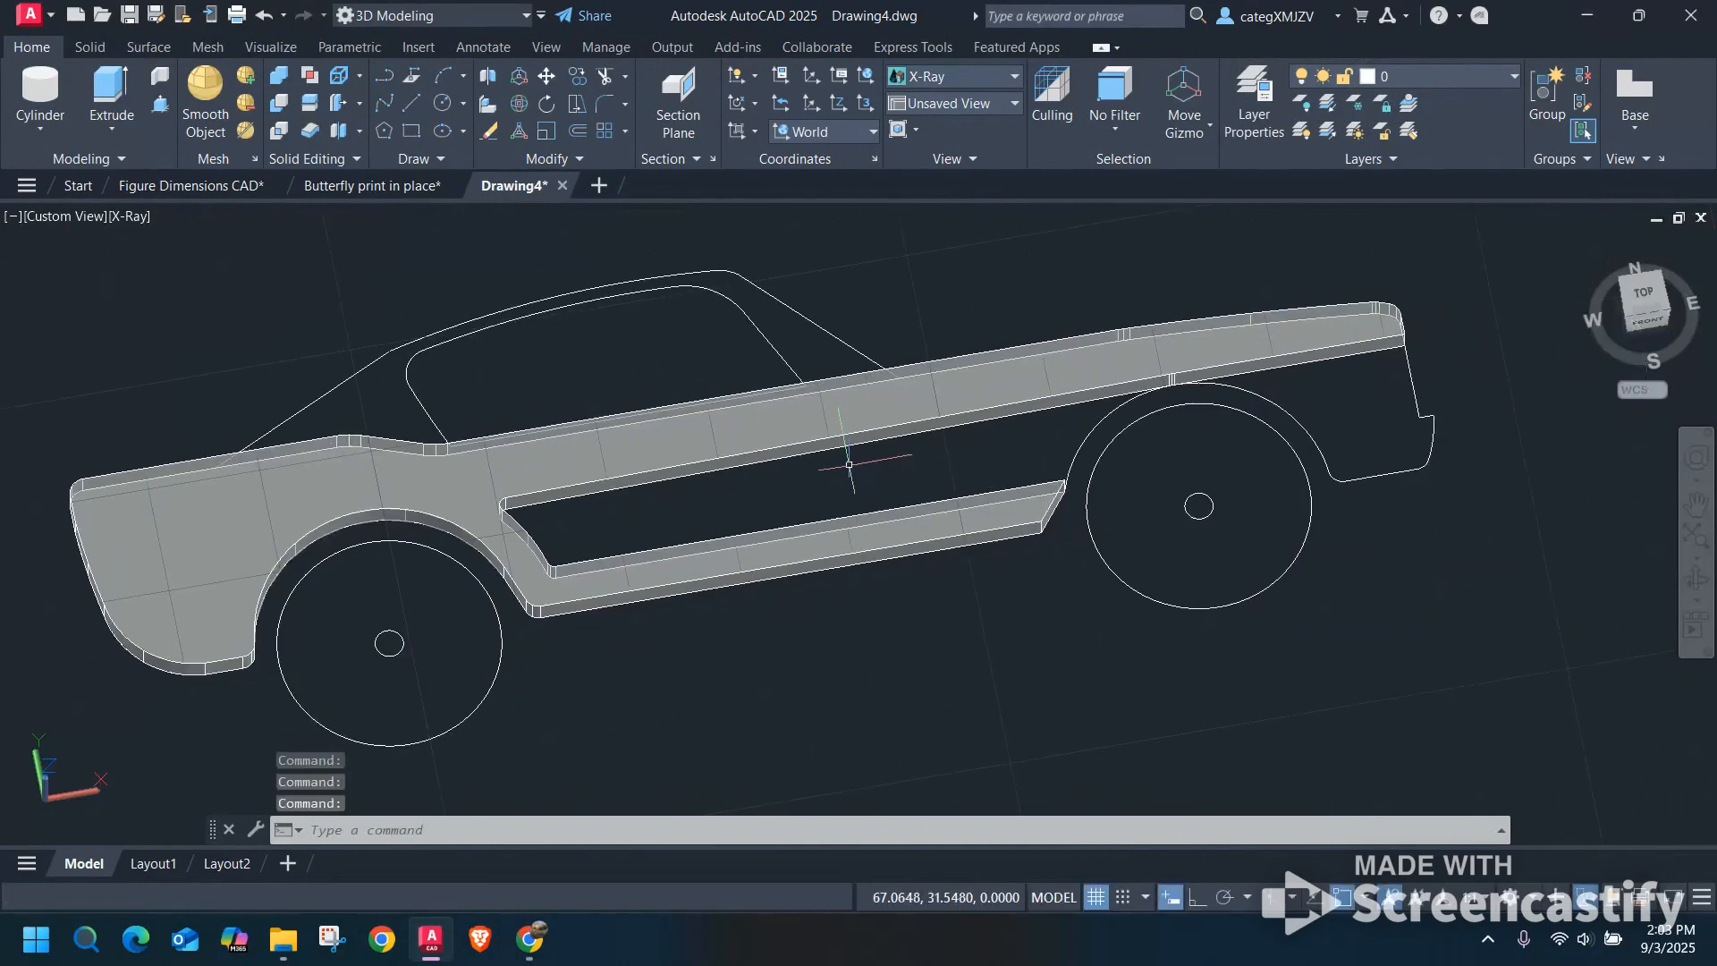
{"action": "scroll", "coordinate": [847, 454], "scroll_direction": "down", "scroll_amount": 2}
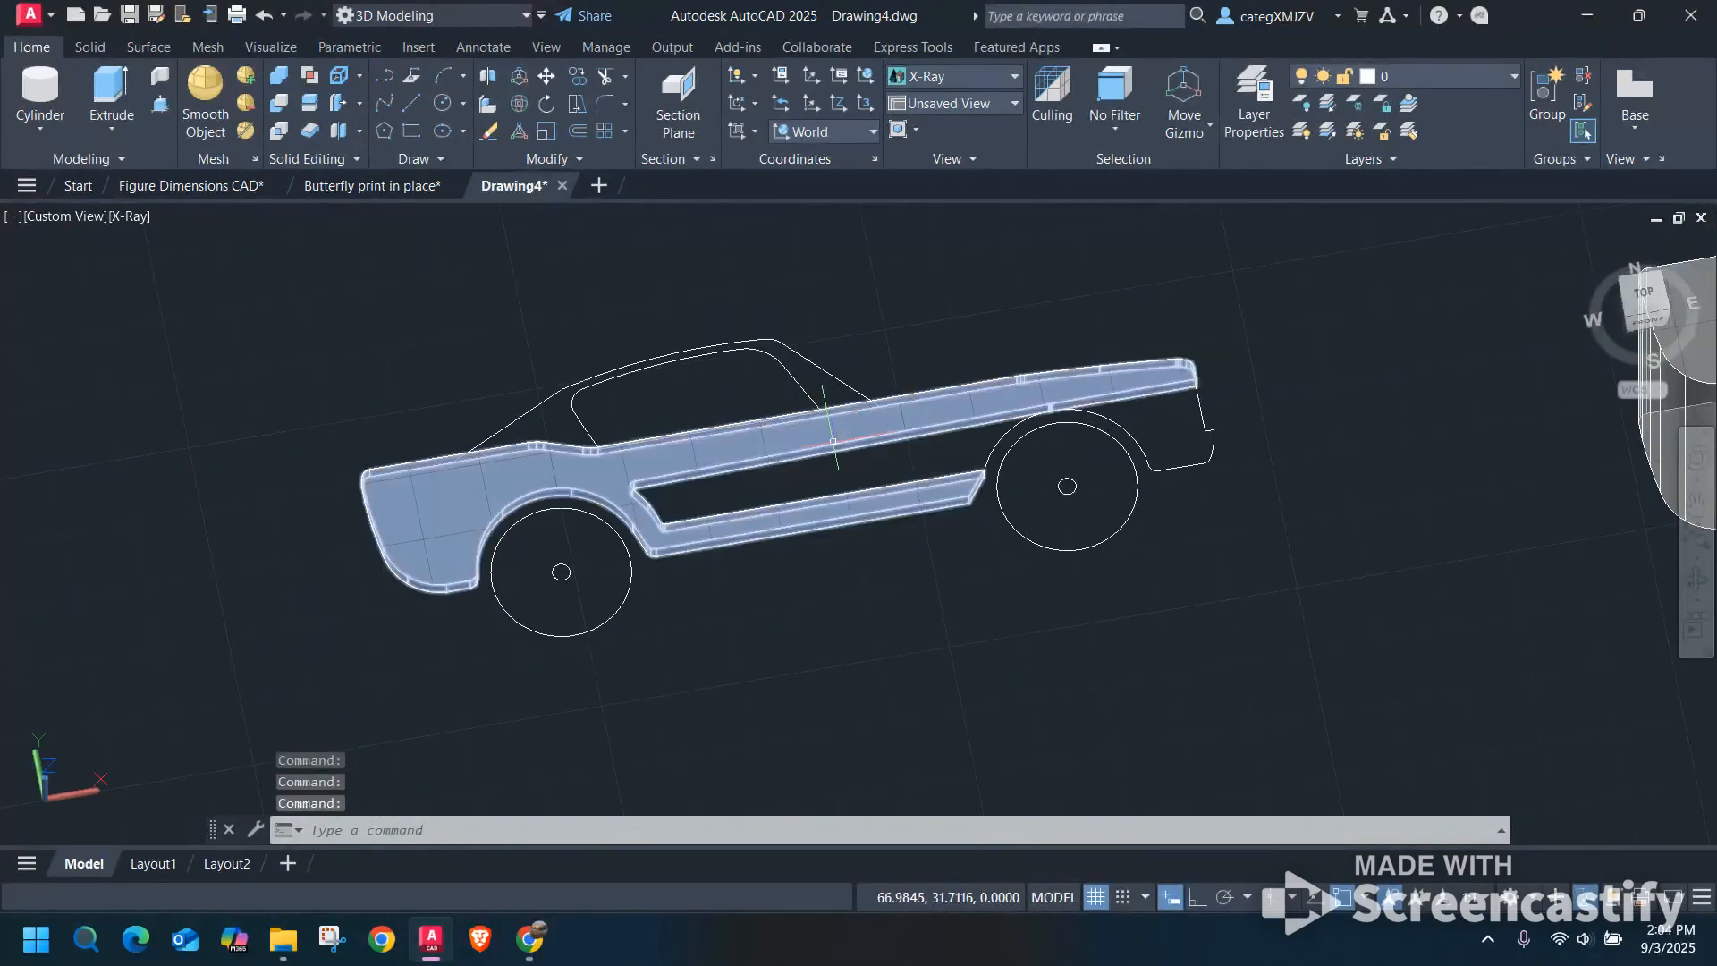
Set the visual style to 2D Wireframe and show the row of cars in the Top view.
{"action": "scroll", "coordinate": [833, 441], "scroll_direction": "down", "scroll_amount": 2}
{"action": "middle_click_drag", "start_coordinate": [1095, 457], "coordinate": [934, 442]}
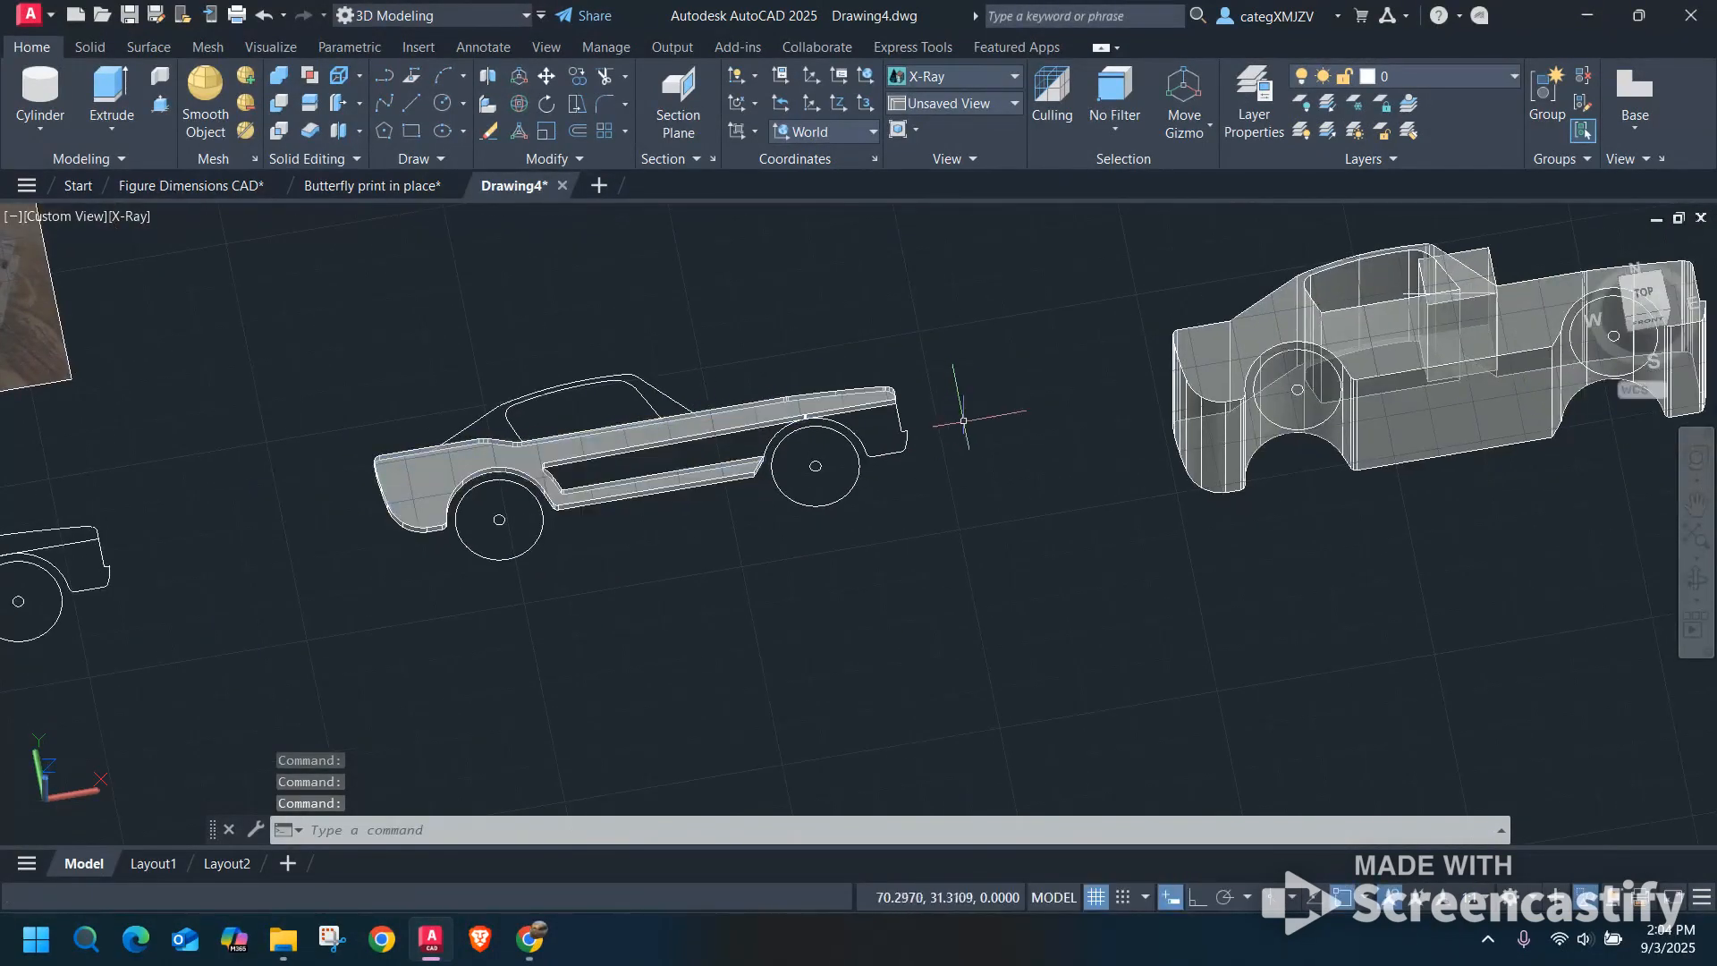
{"action": "left_click", "coordinate": [146, 224]}
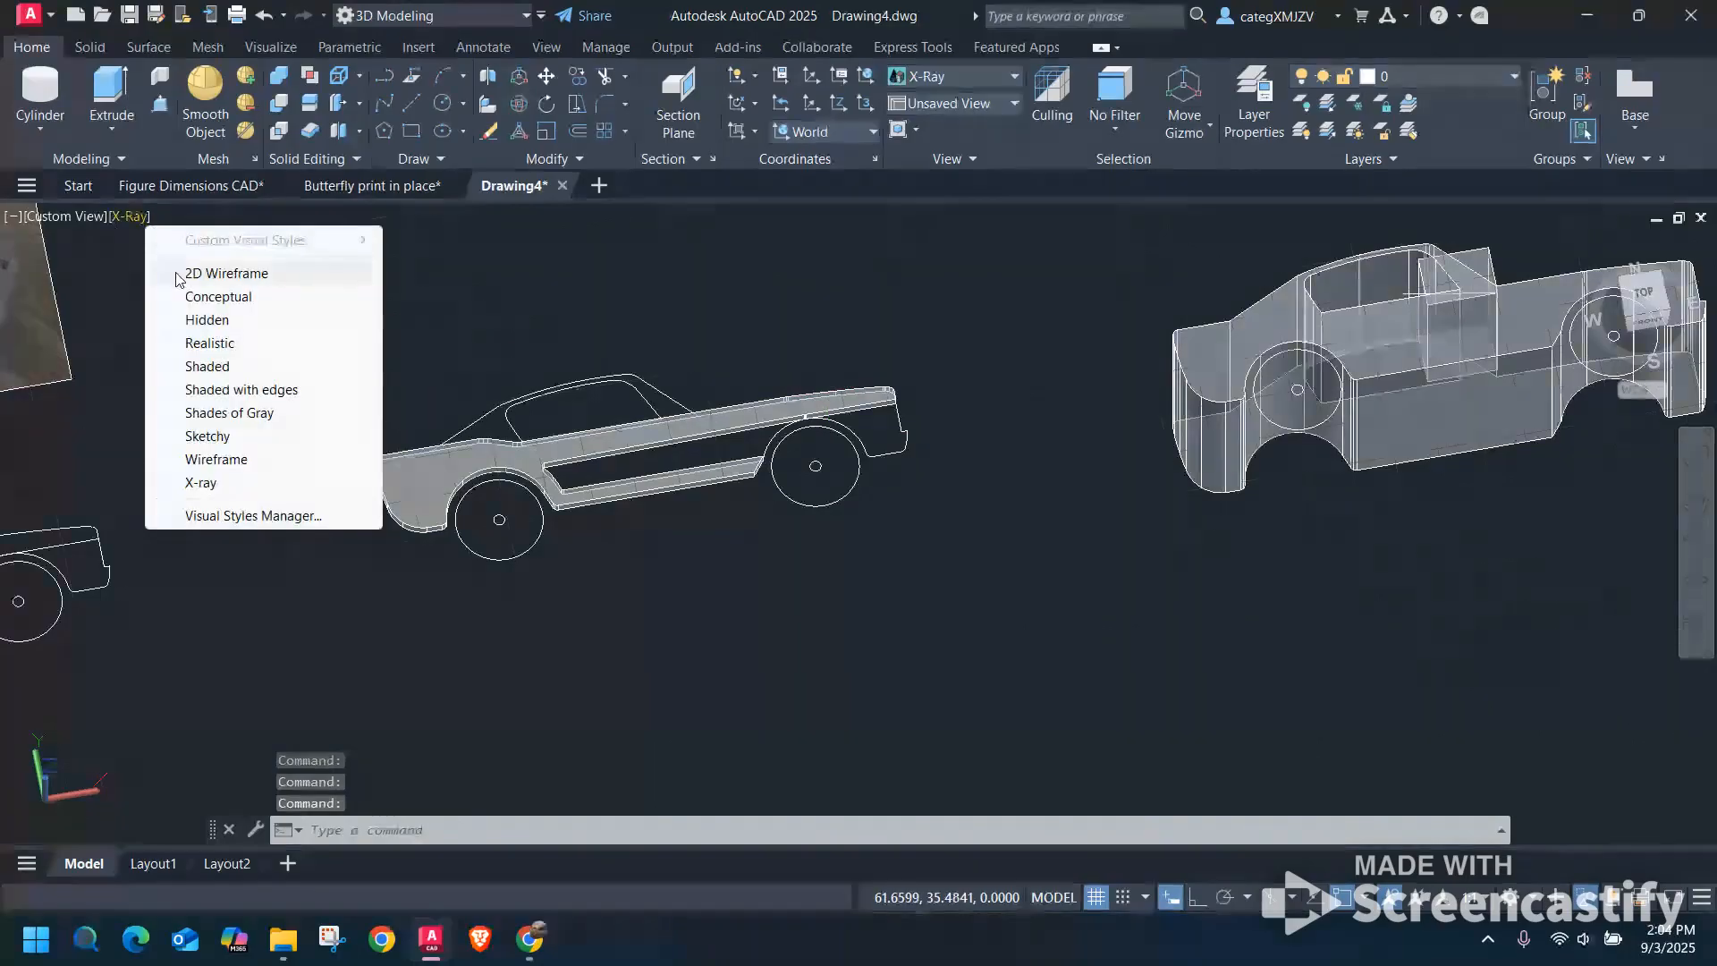
{"action": "left_click", "coordinate": [300, 276]}
{"action": "middle_click_drag", "start_coordinate": [1124, 505], "coordinate": [1041, 561], "text": "shift"}
{"action": "left_click", "coordinate": [1655, 309]}
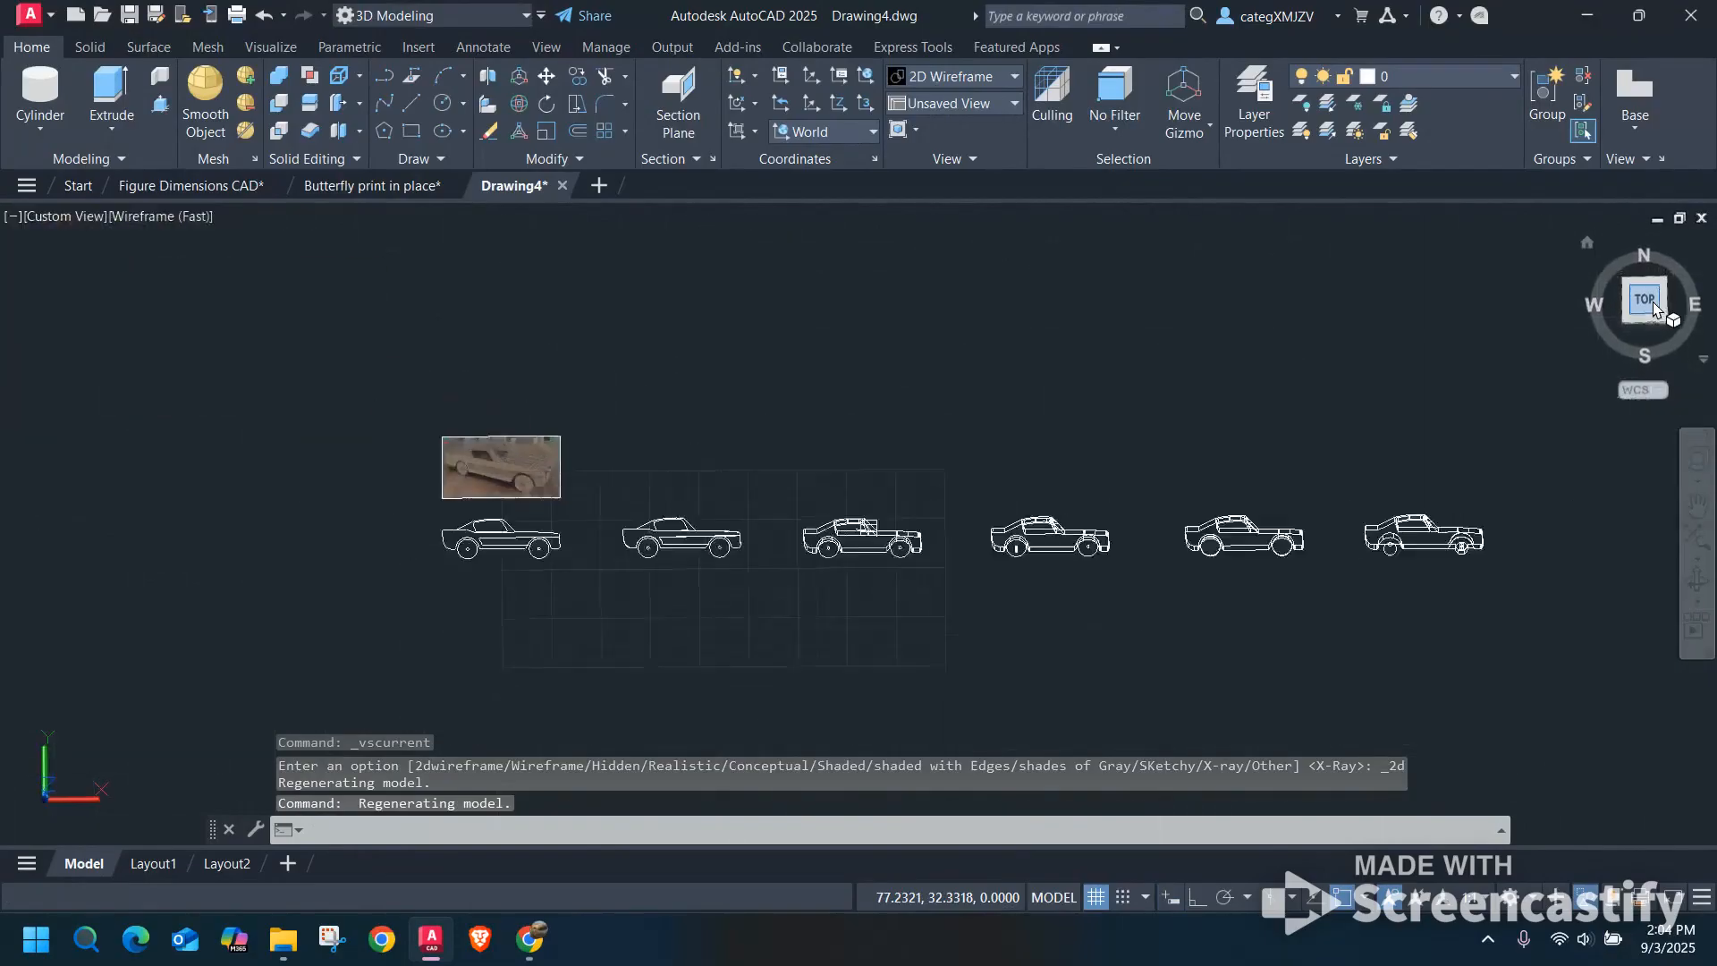
{"action": "scroll", "coordinate": [728, 567], "scroll_direction": "up", "scroll_amount": 4}
{"action": "middle_click_drag", "start_coordinate": [908, 480], "coordinate": [903, 486]}
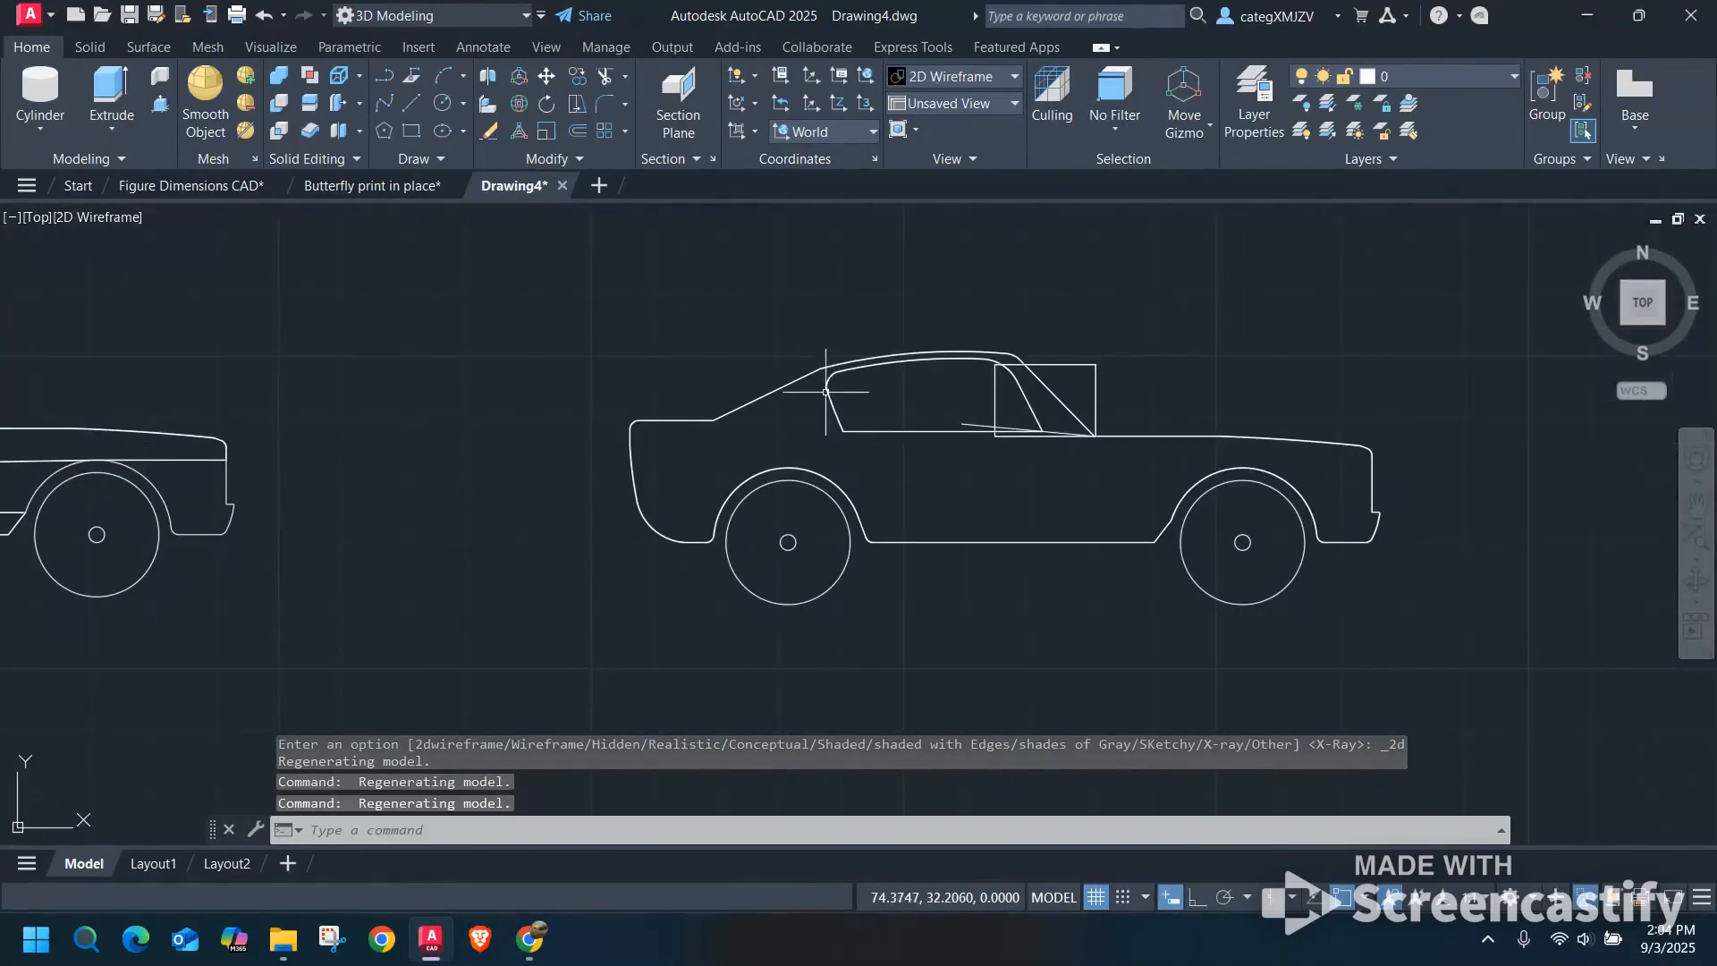
Examine the thickness of the second car's side panel and the third car's full body in the front, angled and top views.
{"action": "left_click", "coordinate": [211, 458]}
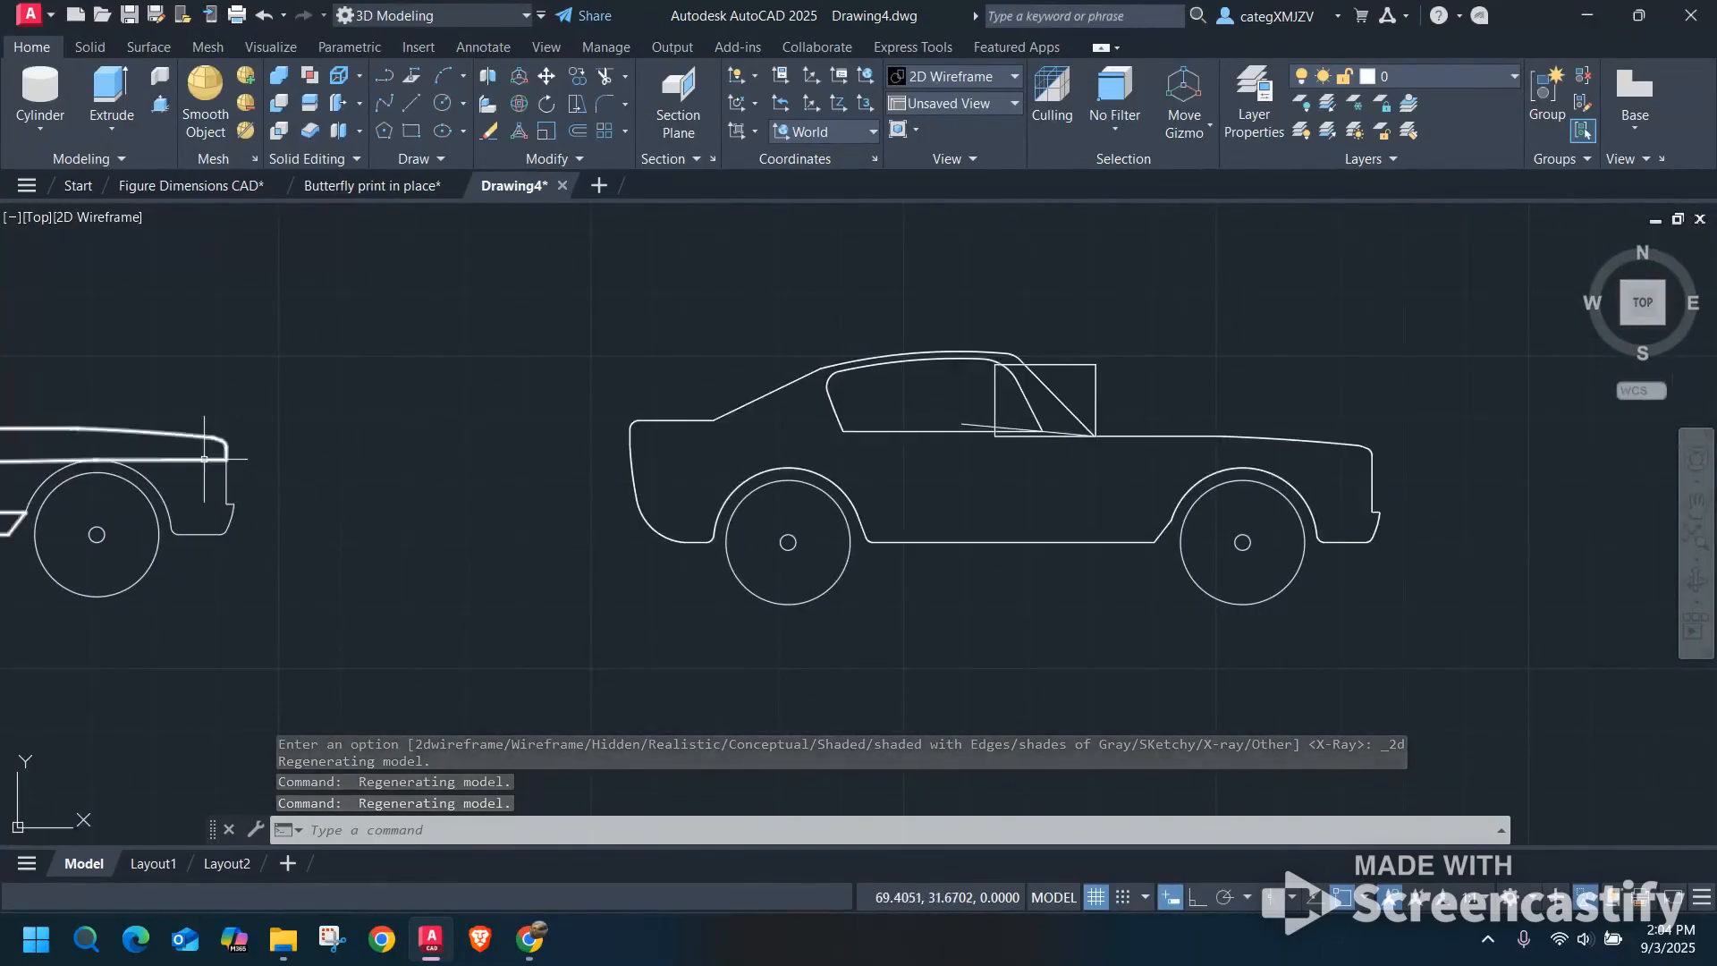
{"action": "scroll", "coordinate": [294, 485], "scroll_direction": "down", "scroll_amount": 2}
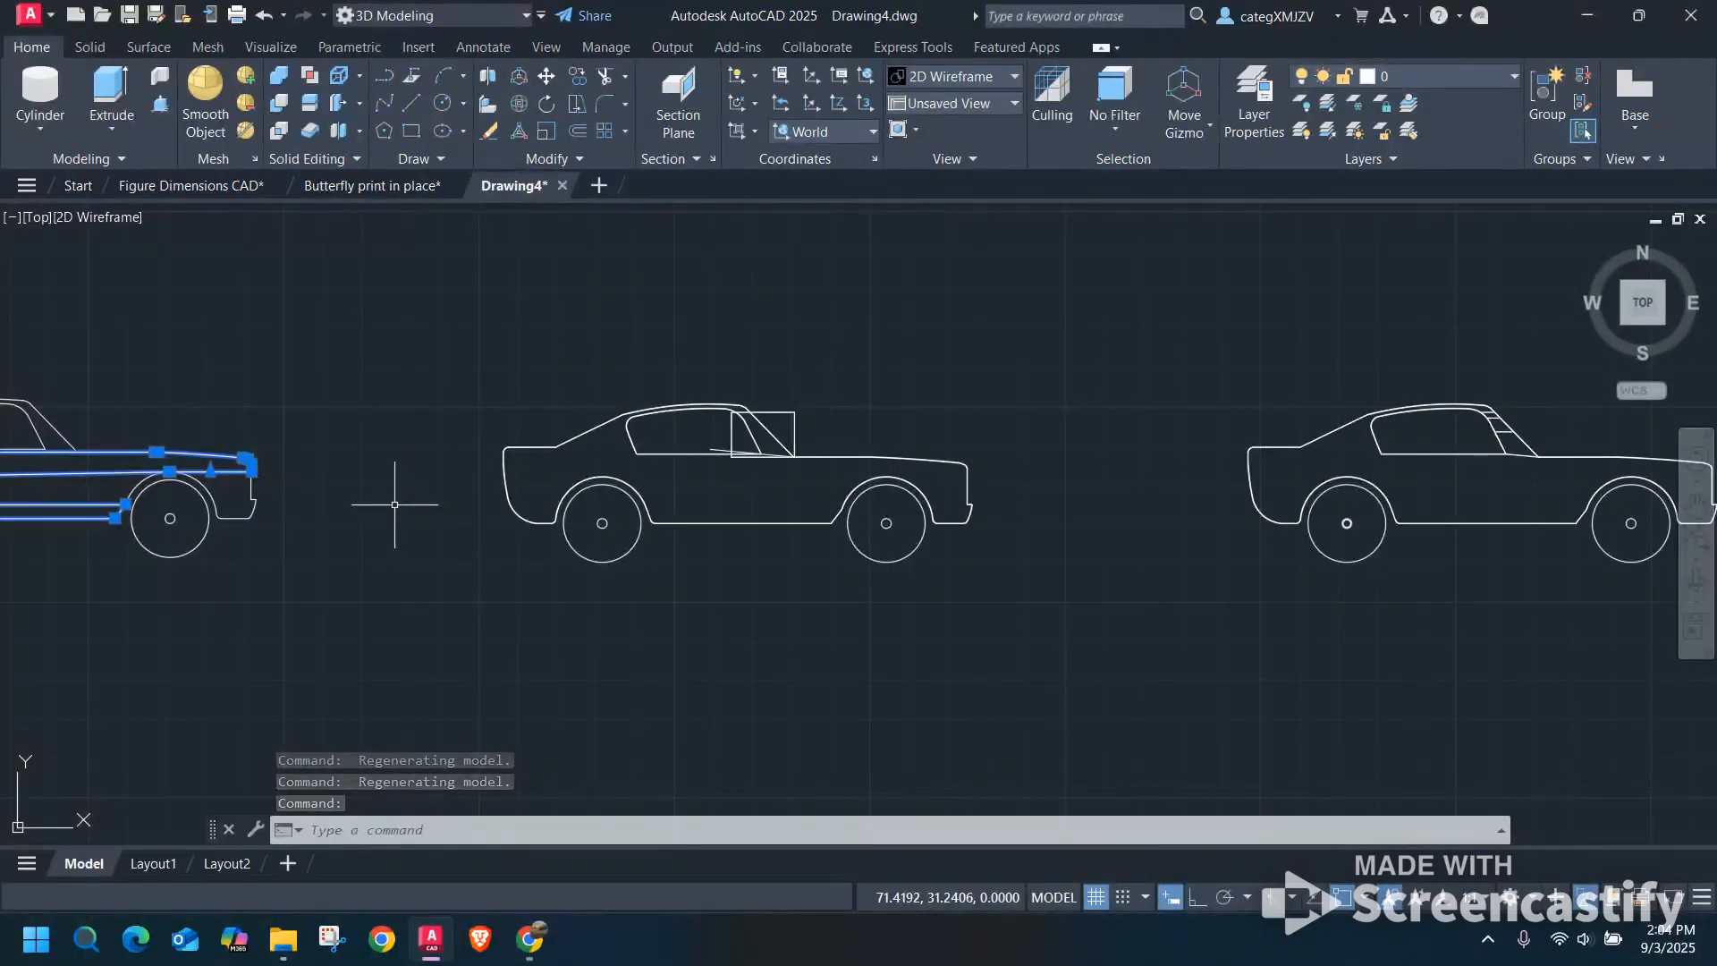
{"action": "key", "text": "Escape"}
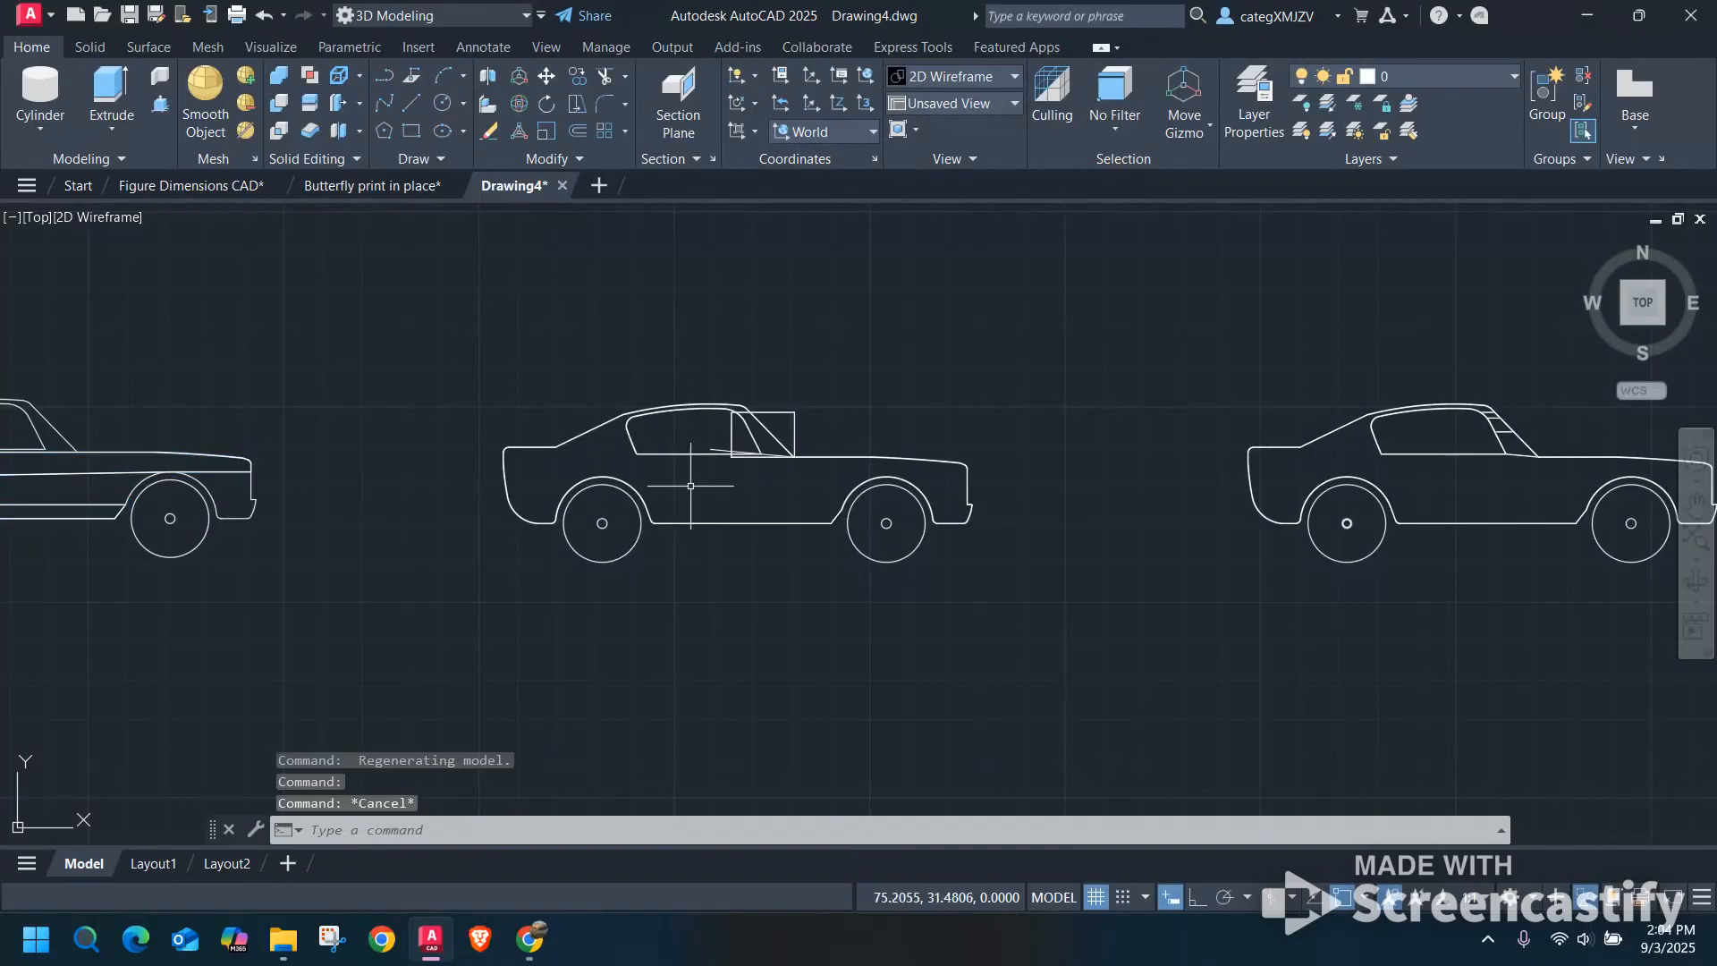
{"action": "middle_click_drag", "start_coordinate": [701, 479], "coordinate": [726, 454], "text": "shift"}
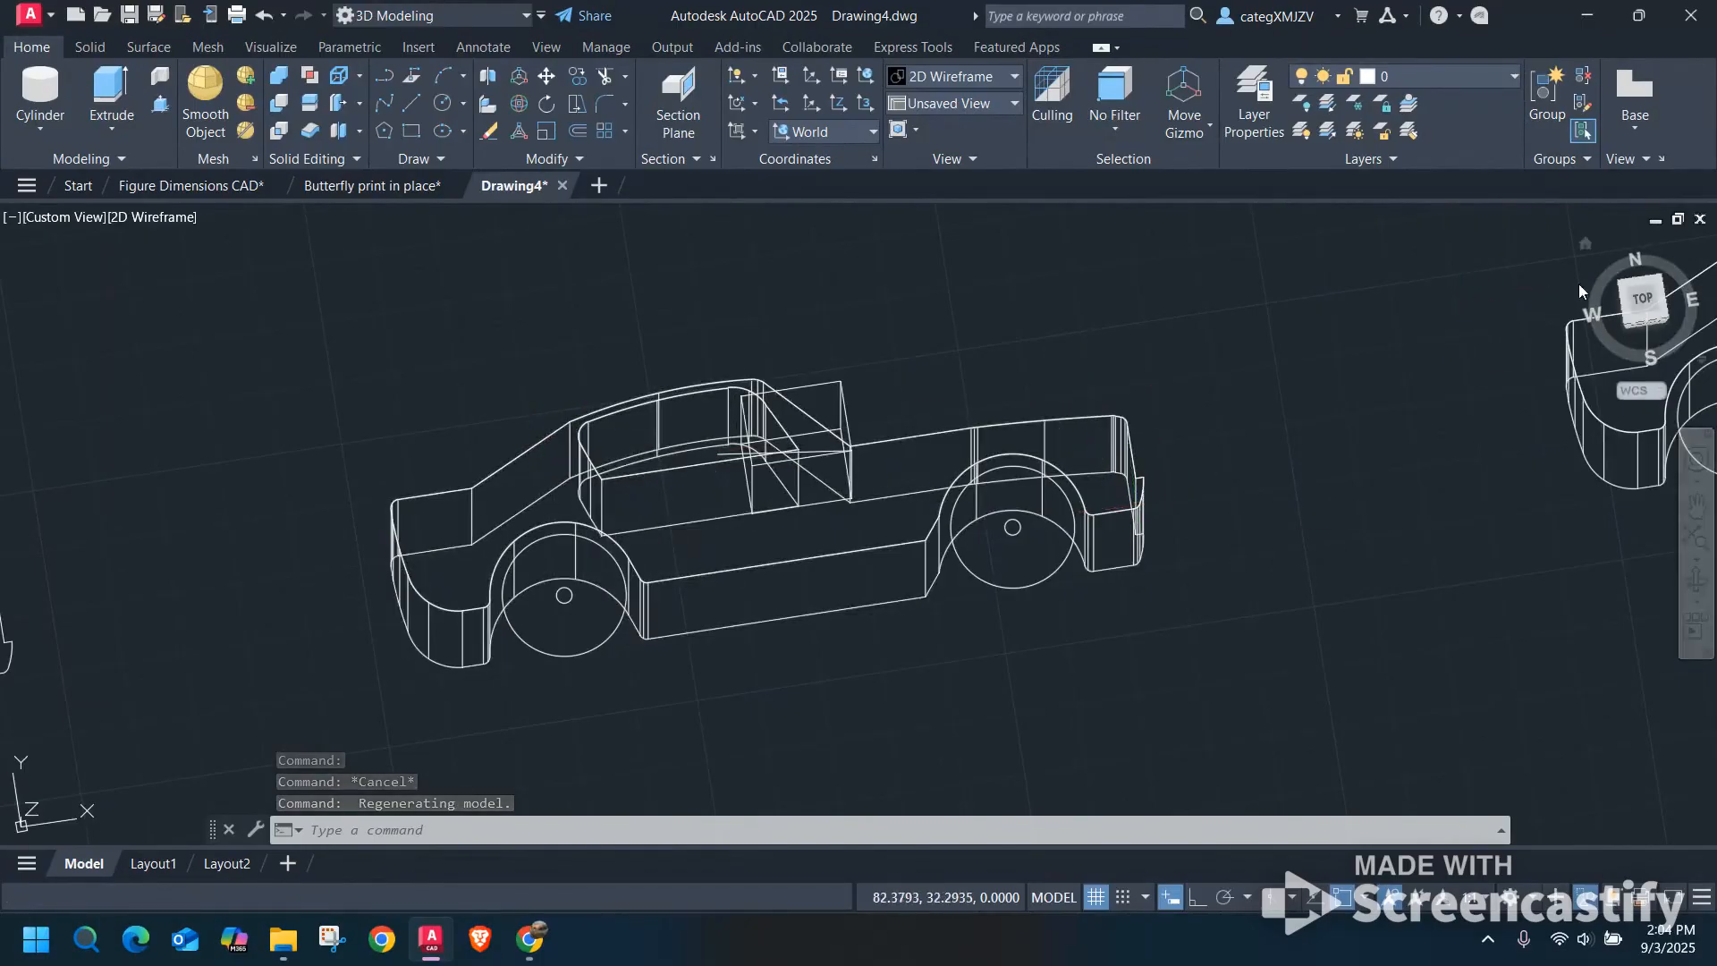
{"action": "left_click", "coordinate": [1651, 302]}
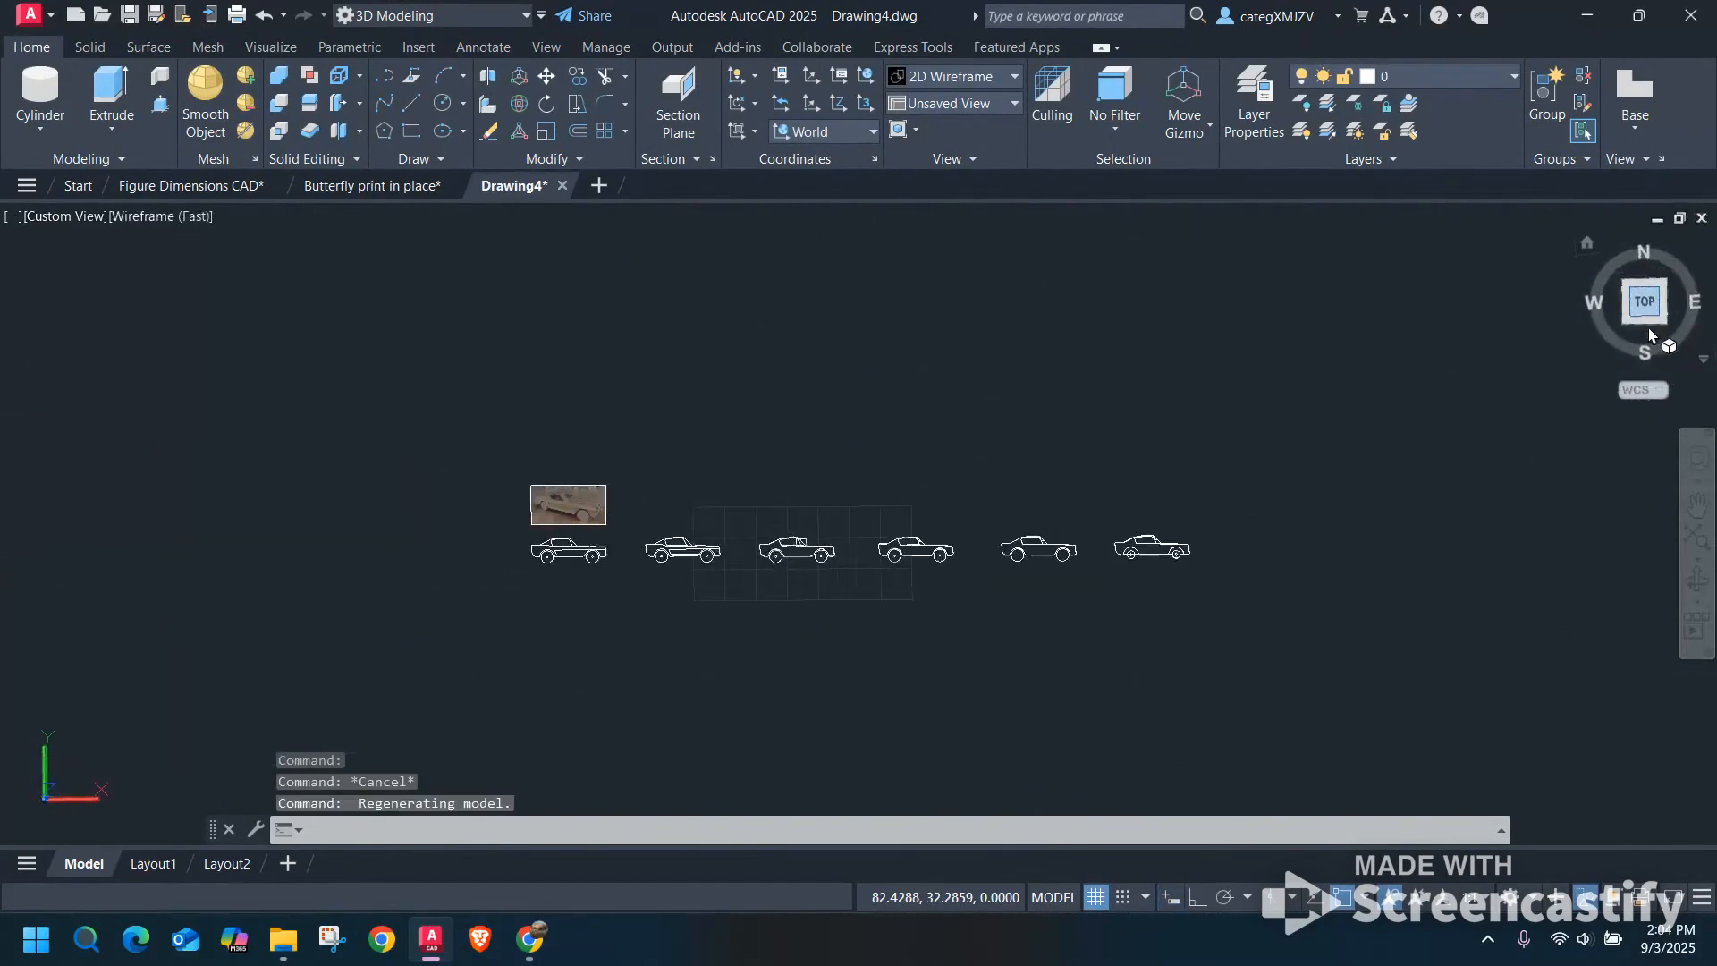
{"action": "left_click", "coordinate": [1644, 335]}
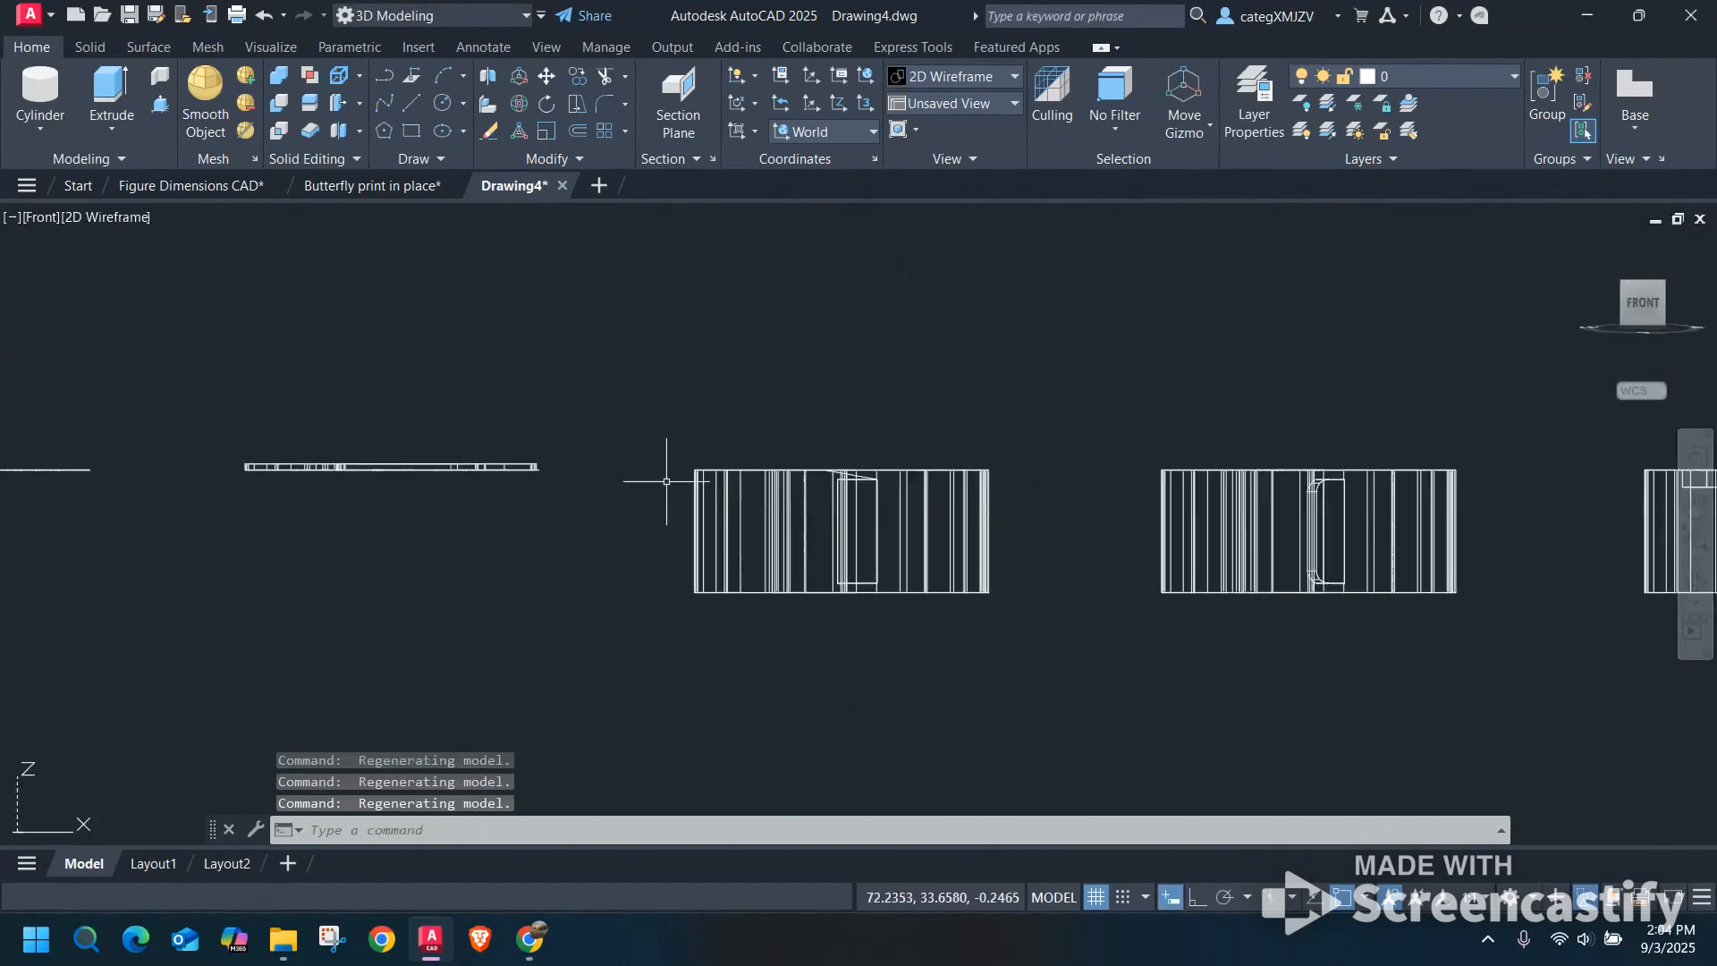
{"action": "scroll", "coordinate": [493, 459], "scroll_direction": "up", "scroll_amount": 4}
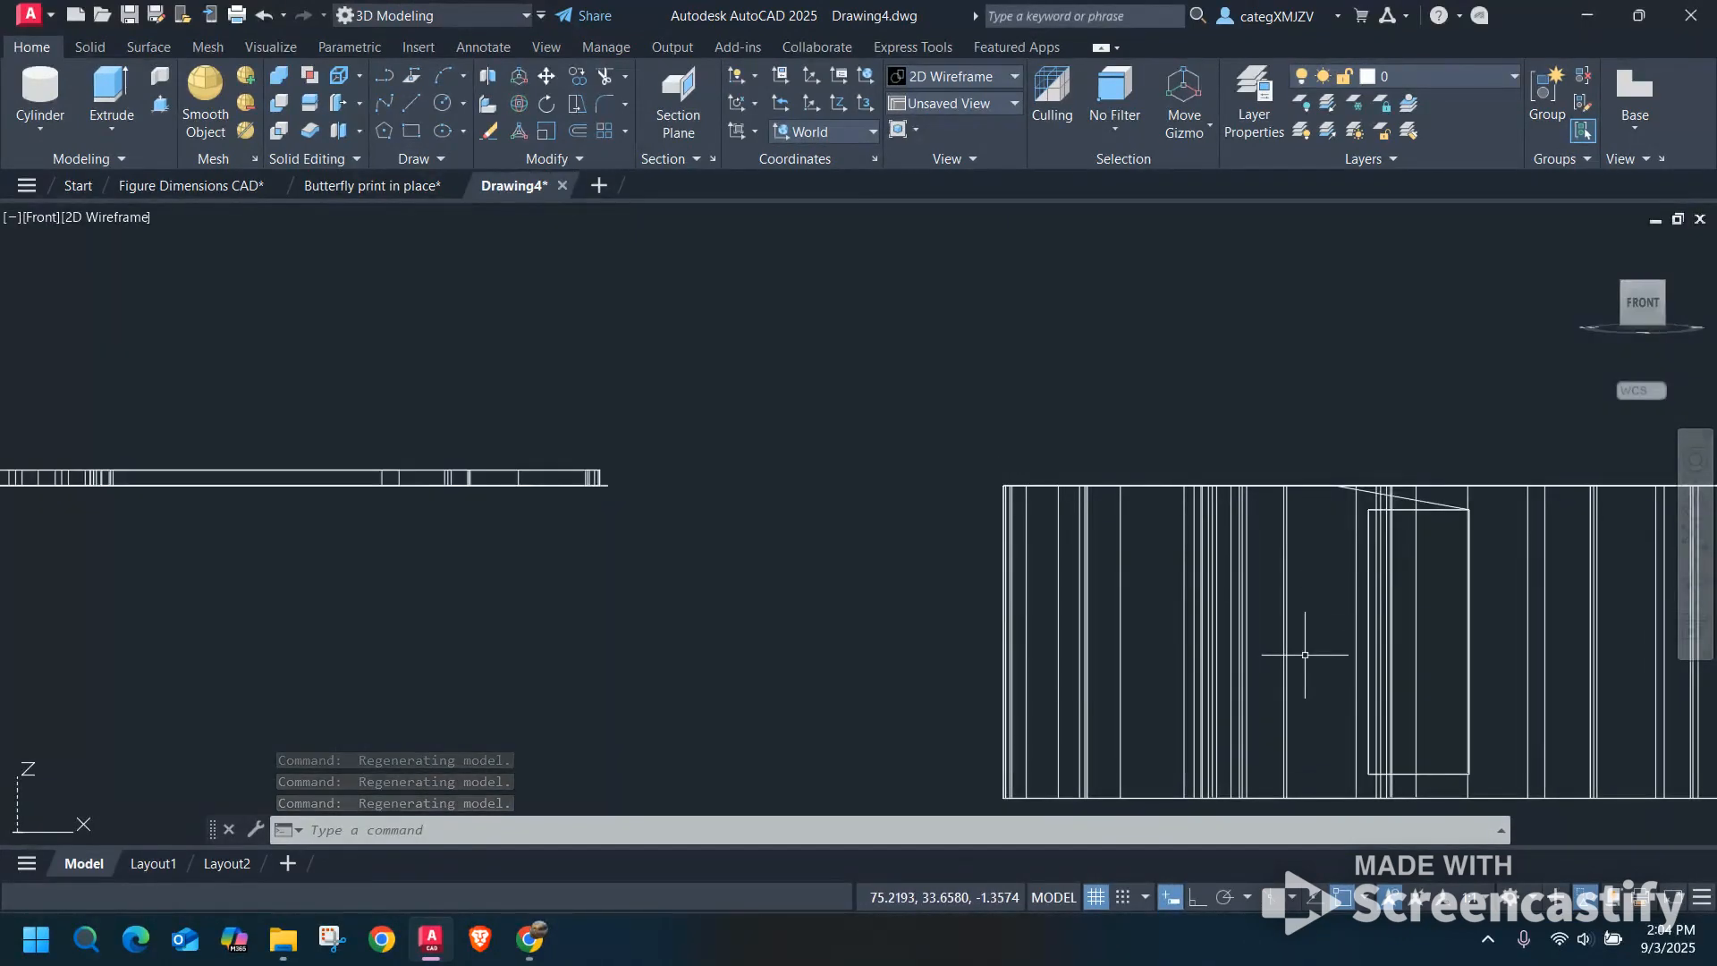
{"action": "scroll", "coordinate": [1300, 644], "scroll_direction": "down", "scroll_amount": 4}
{"action": "middle_click_drag", "start_coordinate": [1268, 523], "coordinate": [1086, 599], "text": "shift"}
{"action": "scroll", "coordinate": [1213, 396], "scroll_direction": "up", "scroll_amount": 4}
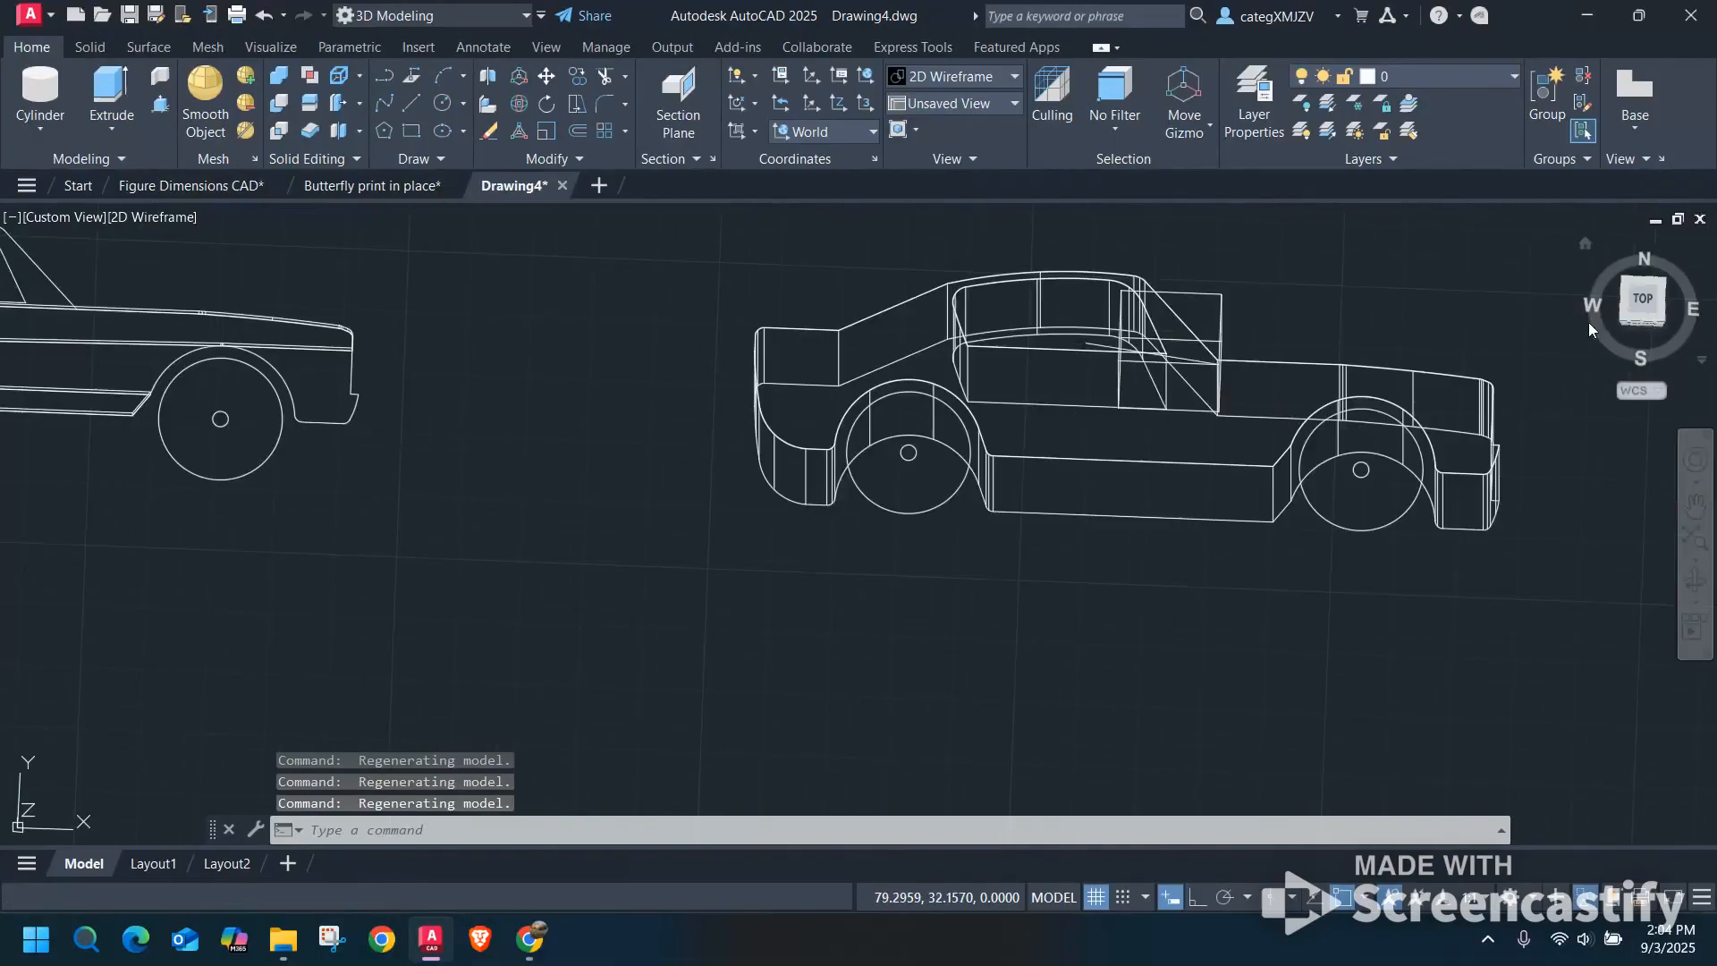
{"action": "left_click", "coordinate": [1653, 299]}
{"action": "scroll", "coordinate": [753, 603], "scroll_direction": "up", "scroll_amount": 6}
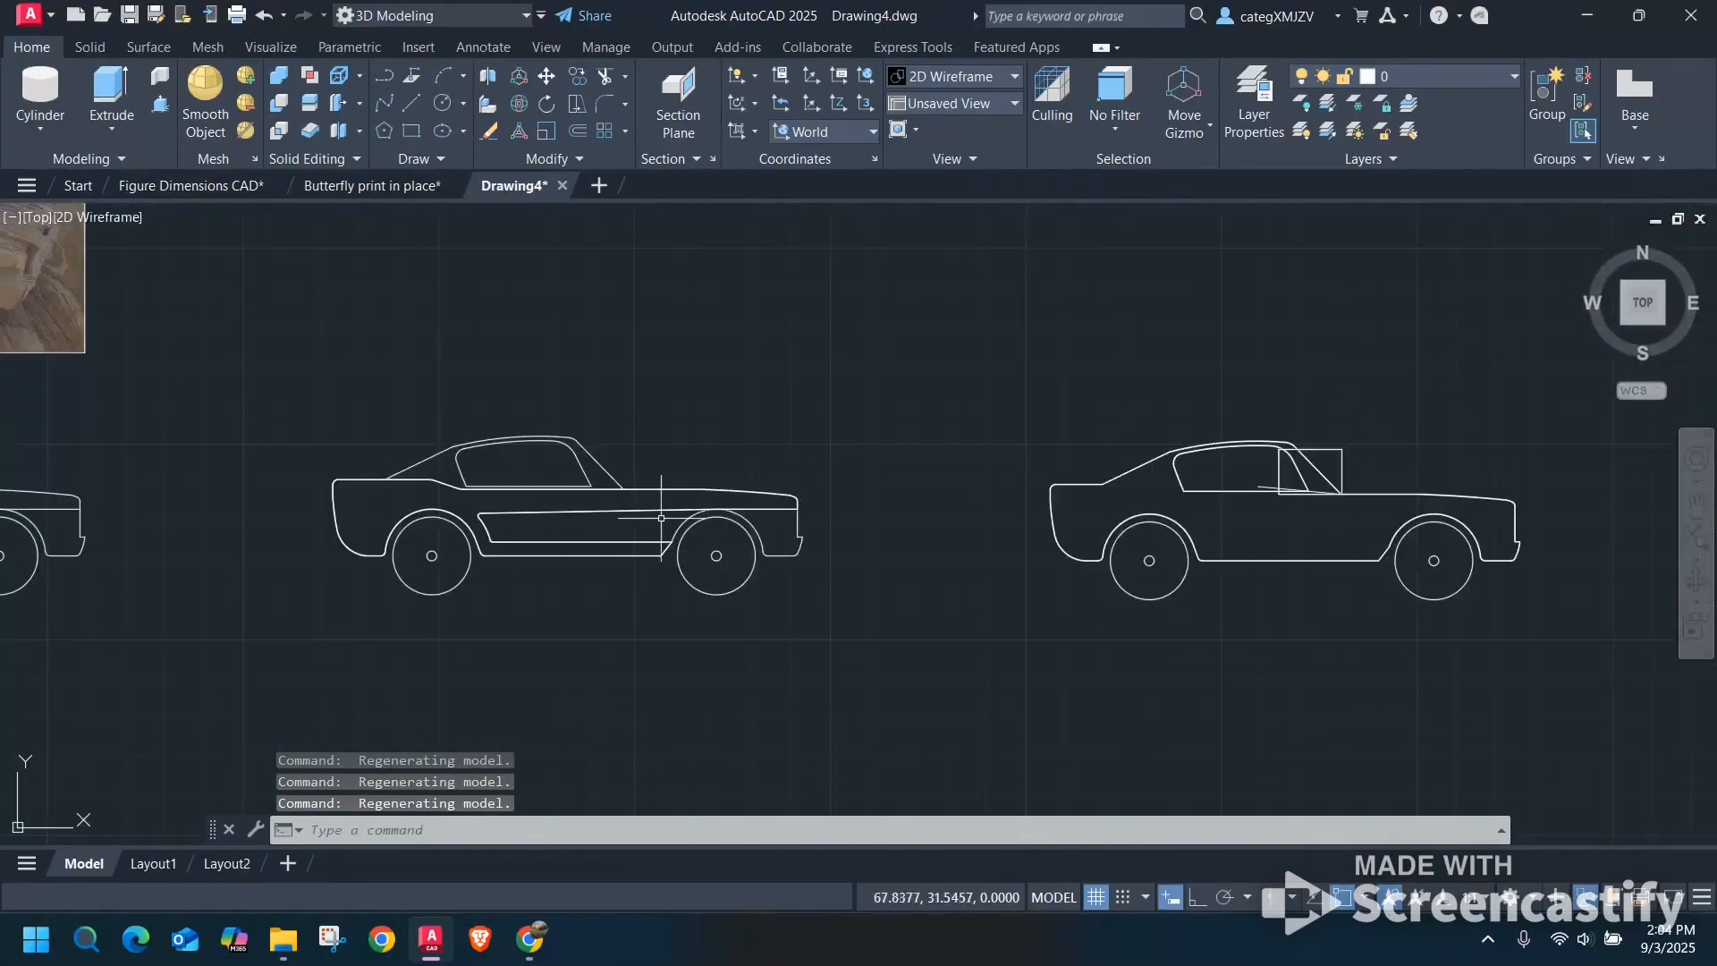
Copy the second car's side panel onto the third car, using the rear wheel centers as base and destination points.
{"action": "left_click", "coordinate": [661, 516]}
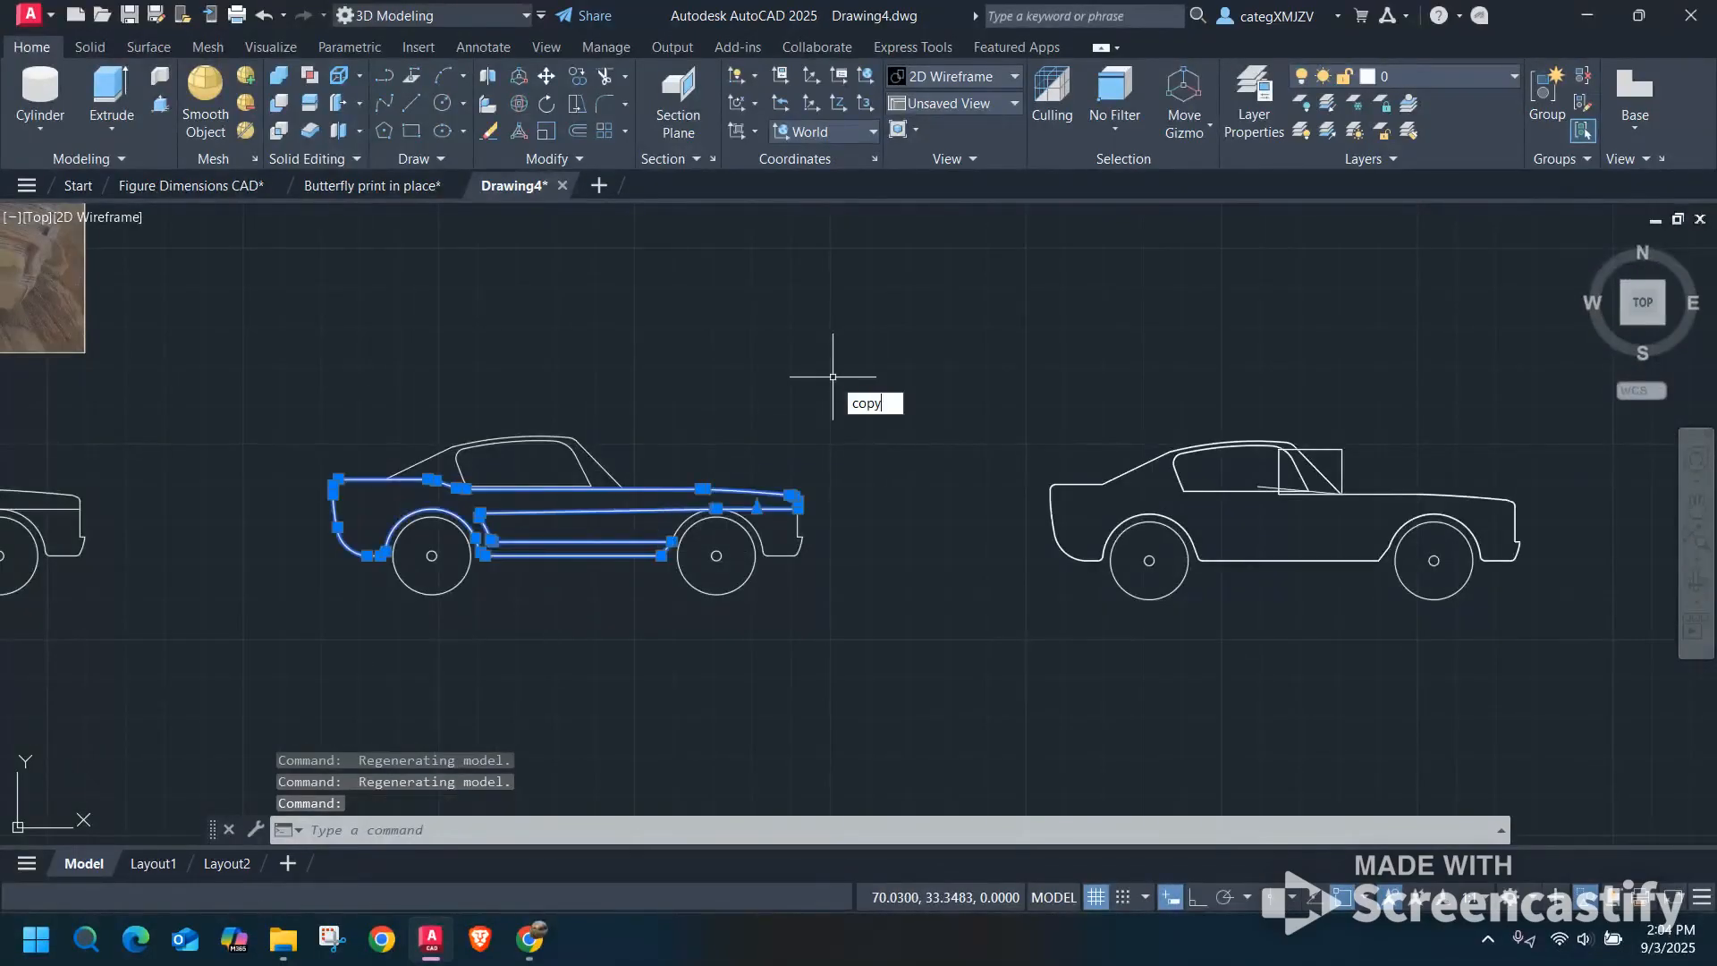
{"action": "key", "text": "Return"}
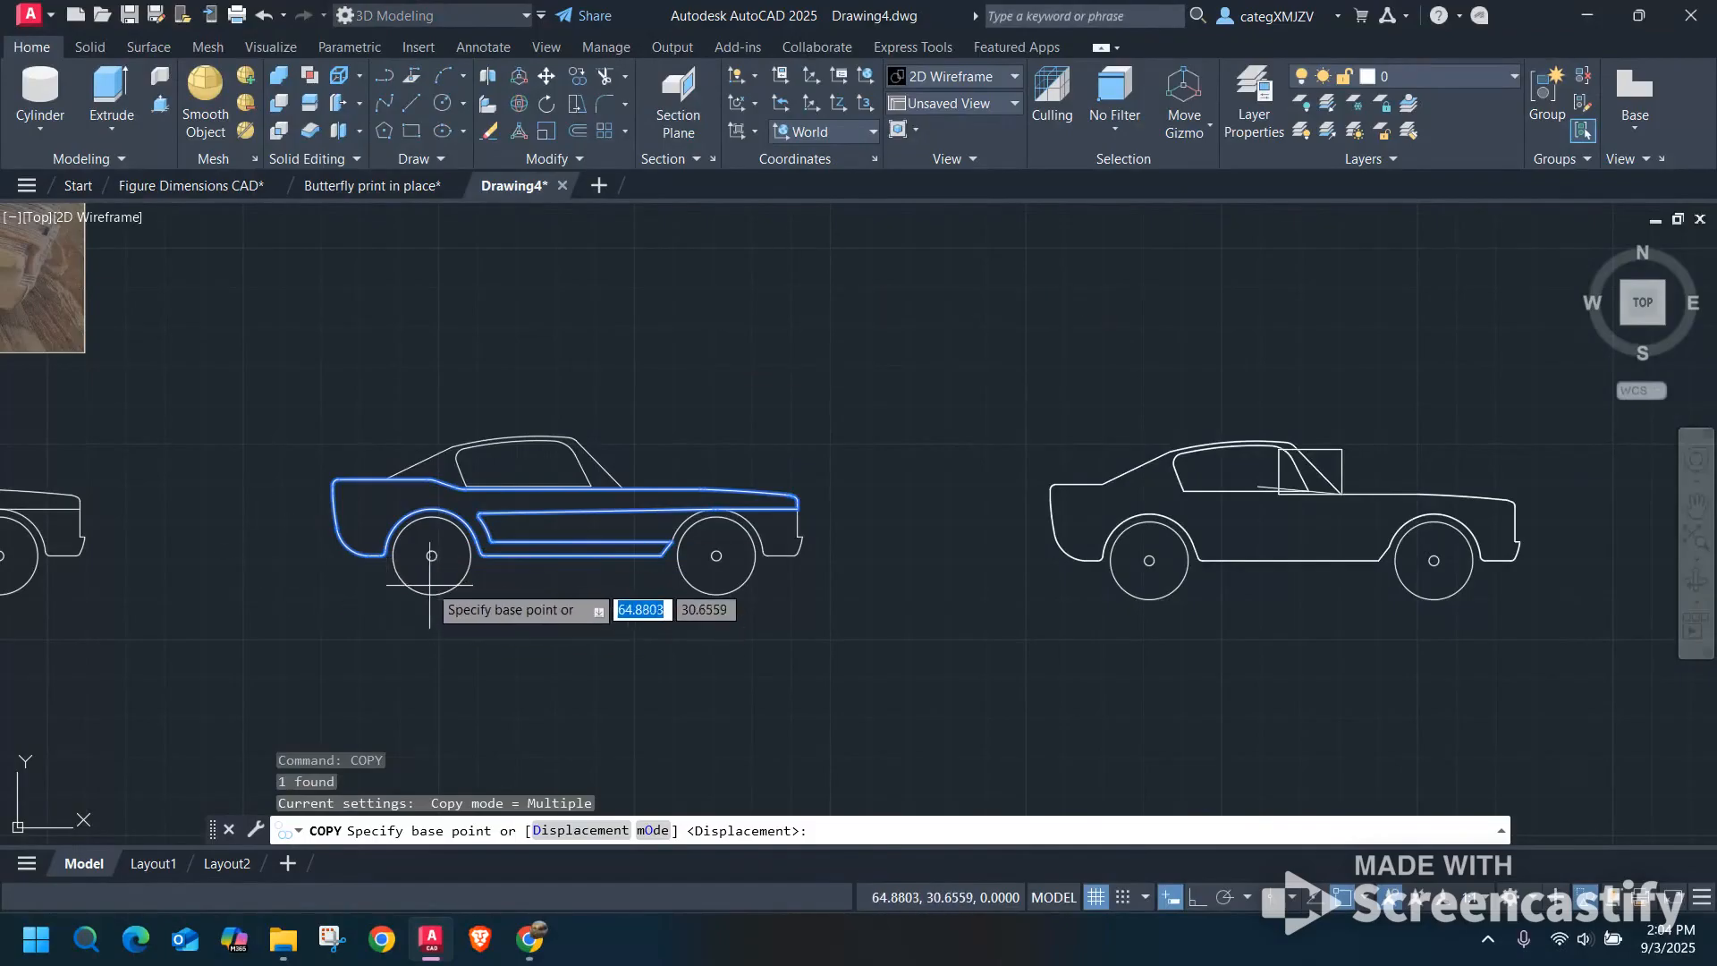
{"action": "scroll", "coordinate": [429, 579], "scroll_direction": "up", "scroll_amount": 6}
{"action": "left_click", "coordinate": [442, 486]}
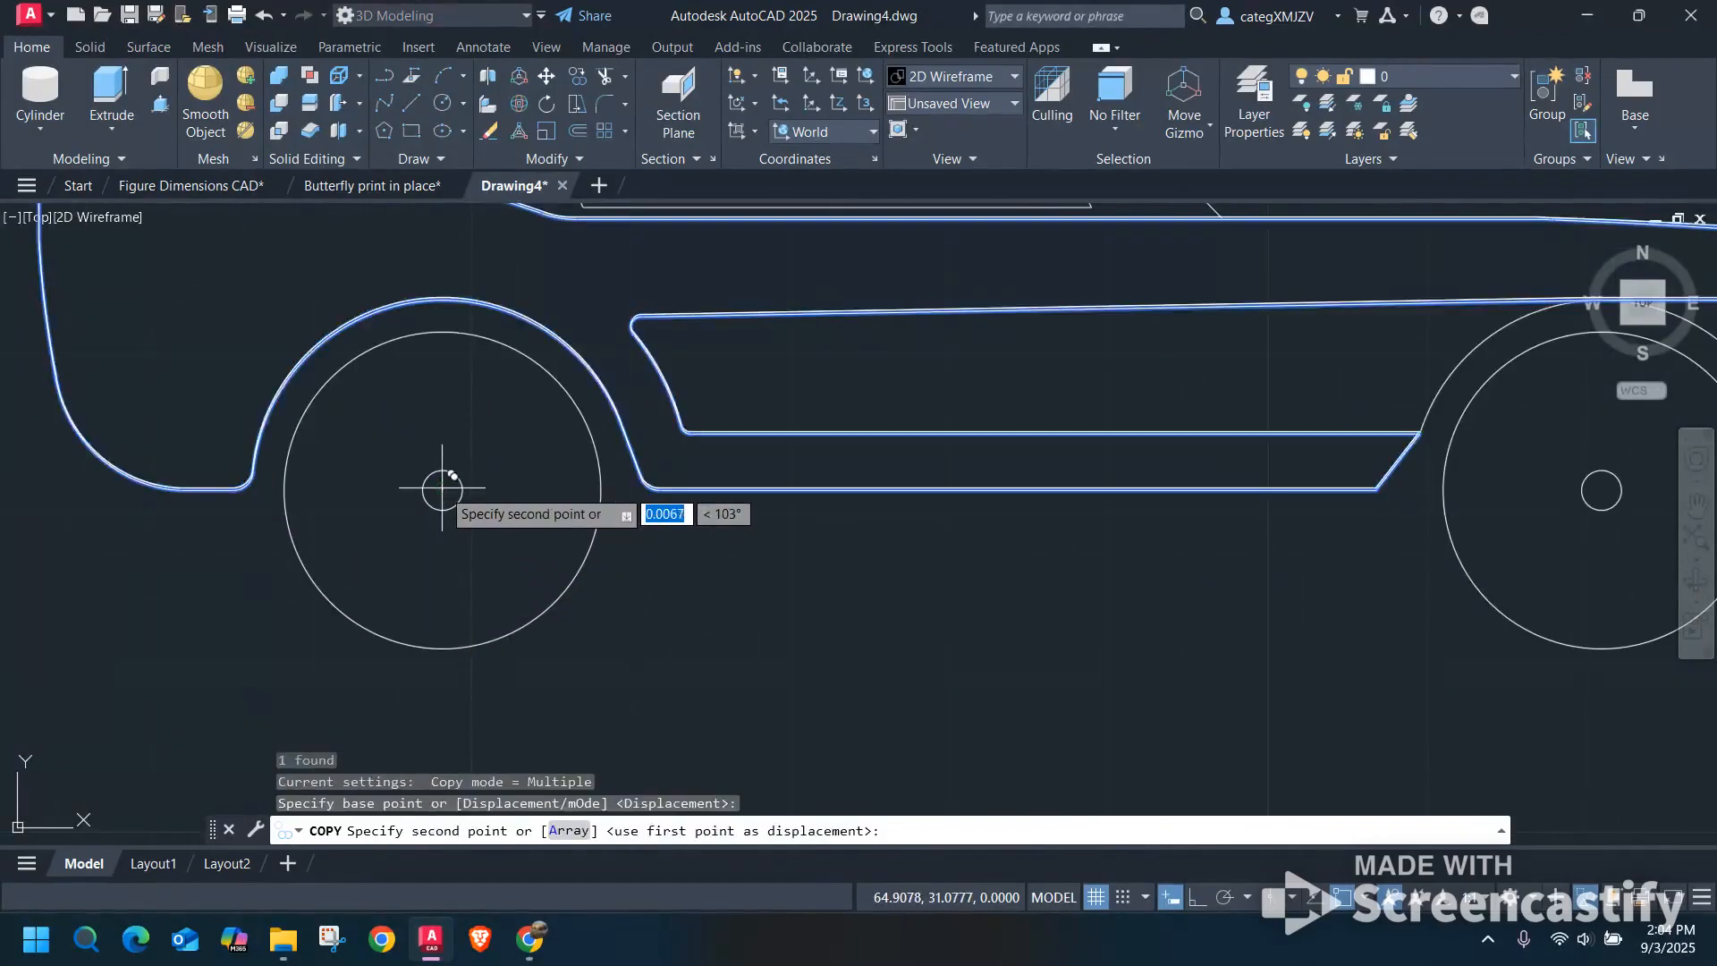
{"action": "scroll", "coordinate": [440, 477], "scroll_direction": "down", "scroll_amount": 6}
{"action": "middle_click_drag", "start_coordinate": [997, 554], "coordinate": [671, 534]}
{"action": "scroll", "coordinate": [807, 460], "scroll_direction": "up", "scroll_amount": 5}
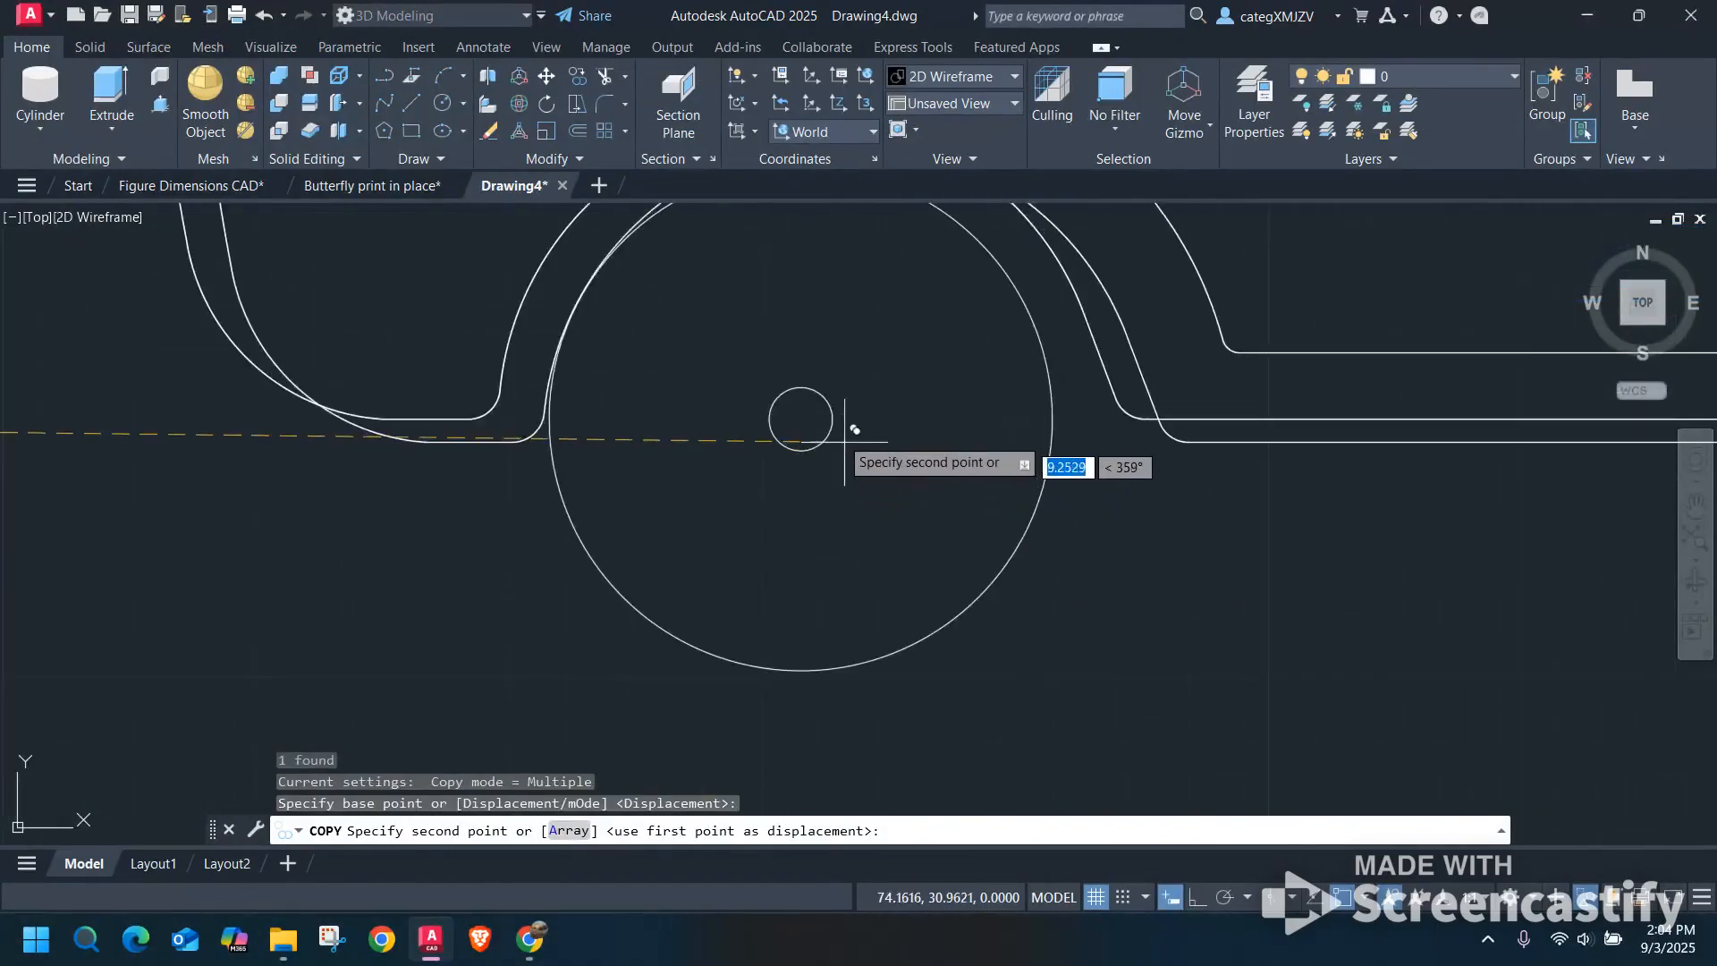
{"action": "key", "text": "Escape"}
{"action": "scroll", "coordinate": [799, 421], "scroll_direction": "down", "scroll_amount": 5}
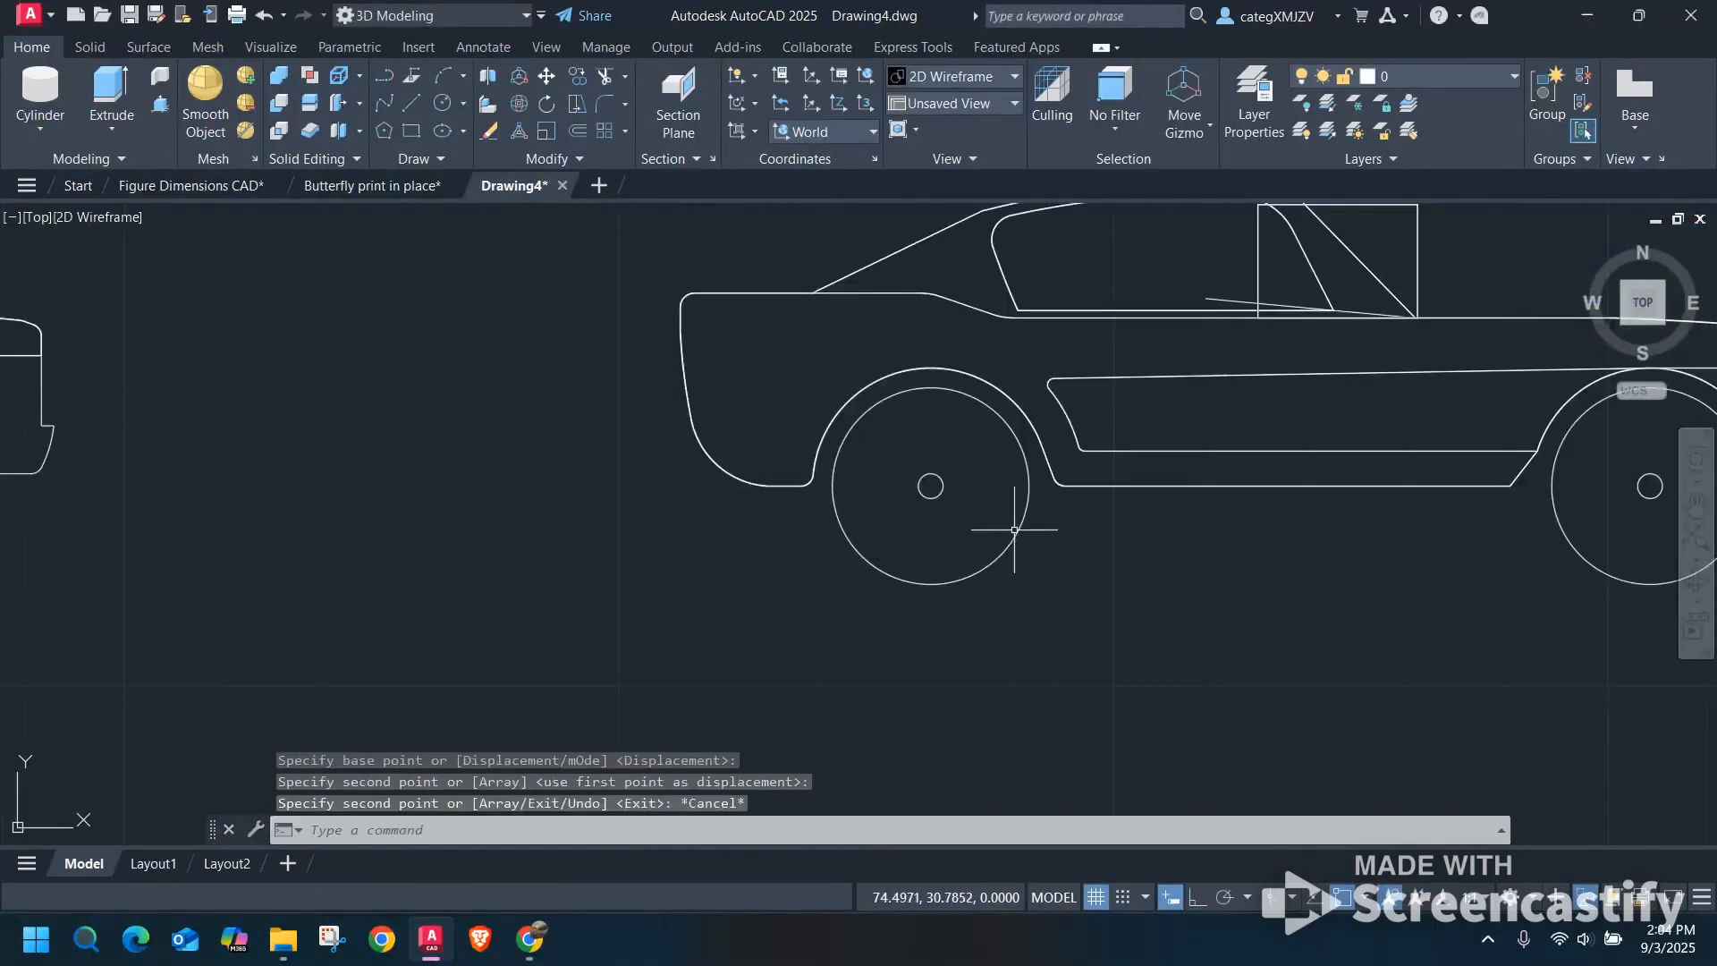
{"action": "mouse_move", "coordinate": [1181, 573]}
{"action": "middle_mouse_down", "text": "shift"}
{"action": "mouse_move", "coordinate": [1124, 548]}
{"action": "mouse_move", "coordinate": [1120, 502]}
{"action": "mouse_move", "coordinate": [1161, 476]}
{"action": "mouse_move", "coordinate": [1120, 563]}
{"action": "mouse_move", "coordinate": [1217, 575]}
{"action": "middle_mouse_up", "text": "shift"}
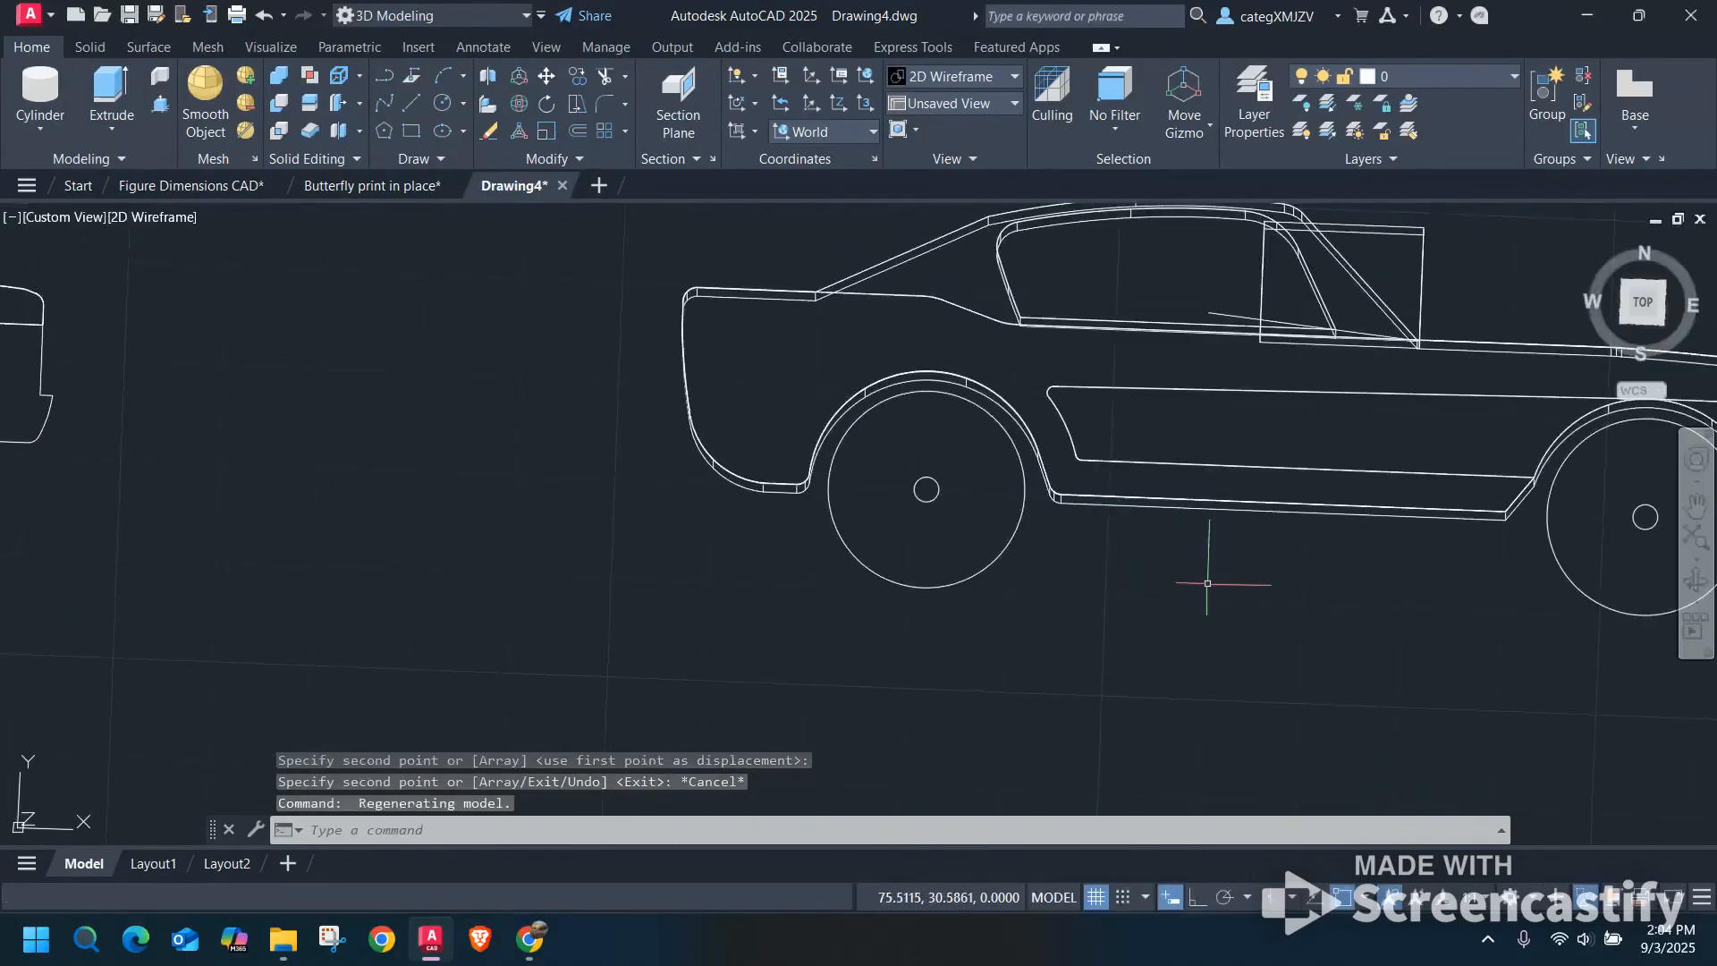
Undo the copy of the side panel on the third car.
{"action": "key", "text": "ctrl+z"}
{"action": "key", "text": "ctrl+z"}
{"action": "scroll", "coordinate": [1045, 548], "scroll_direction": "down", "scroll_amount": 4}
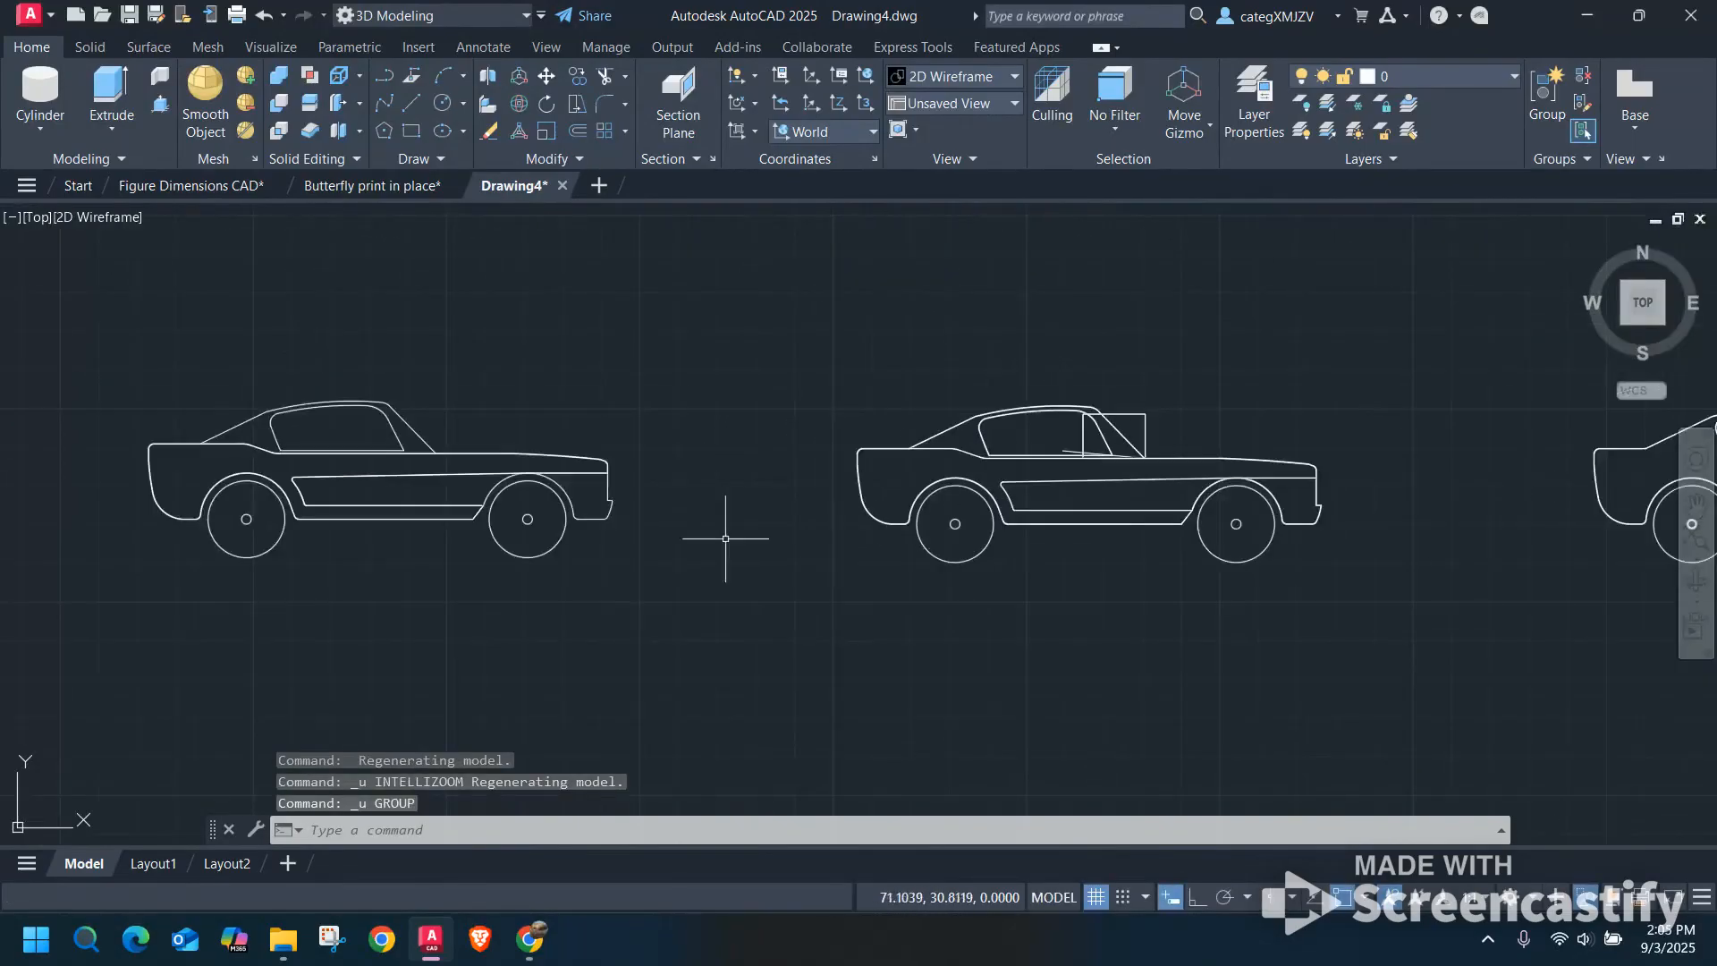
{"action": "scroll", "coordinate": [1079, 497], "scroll_direction": "up", "scroll_amount": 2}
{"action": "middle_click_drag", "start_coordinate": [1080, 494], "coordinate": [1018, 463], "text": "shift"}
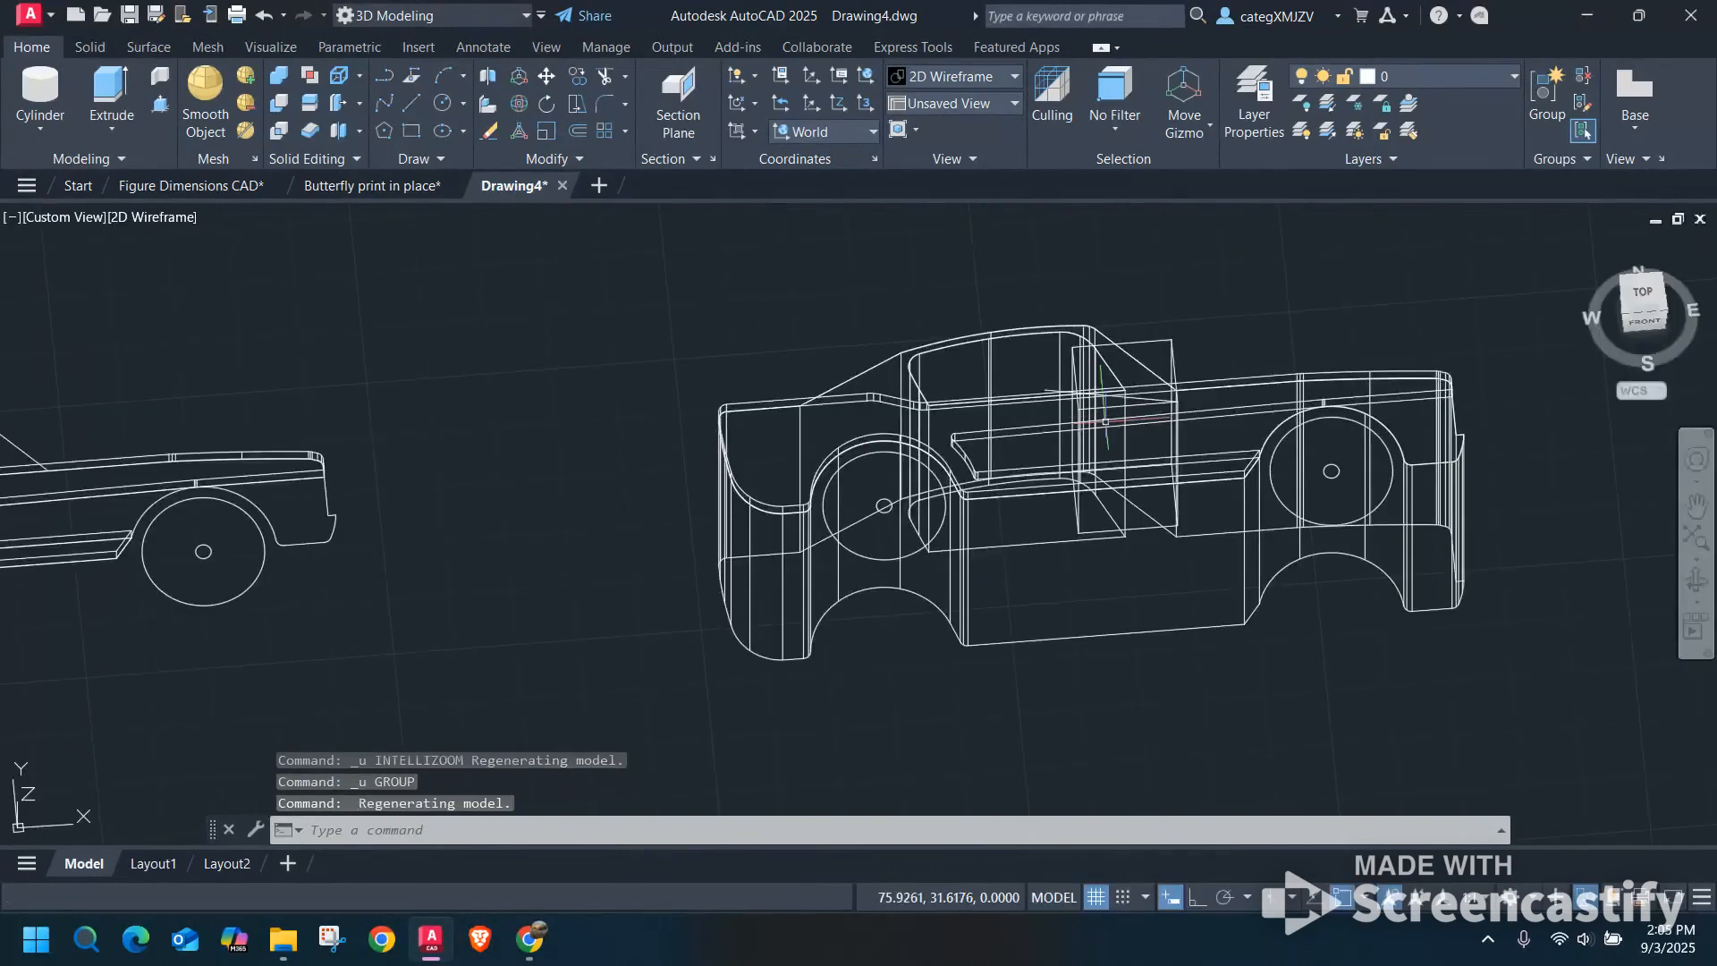
{"action": "key", "text": "ctrl+z"}
{"action": "key", "text": "ctrl+z"}
{"action": "key", "text": "ctrl+z"}
{"action": "key", "text": "ctrl+z"}
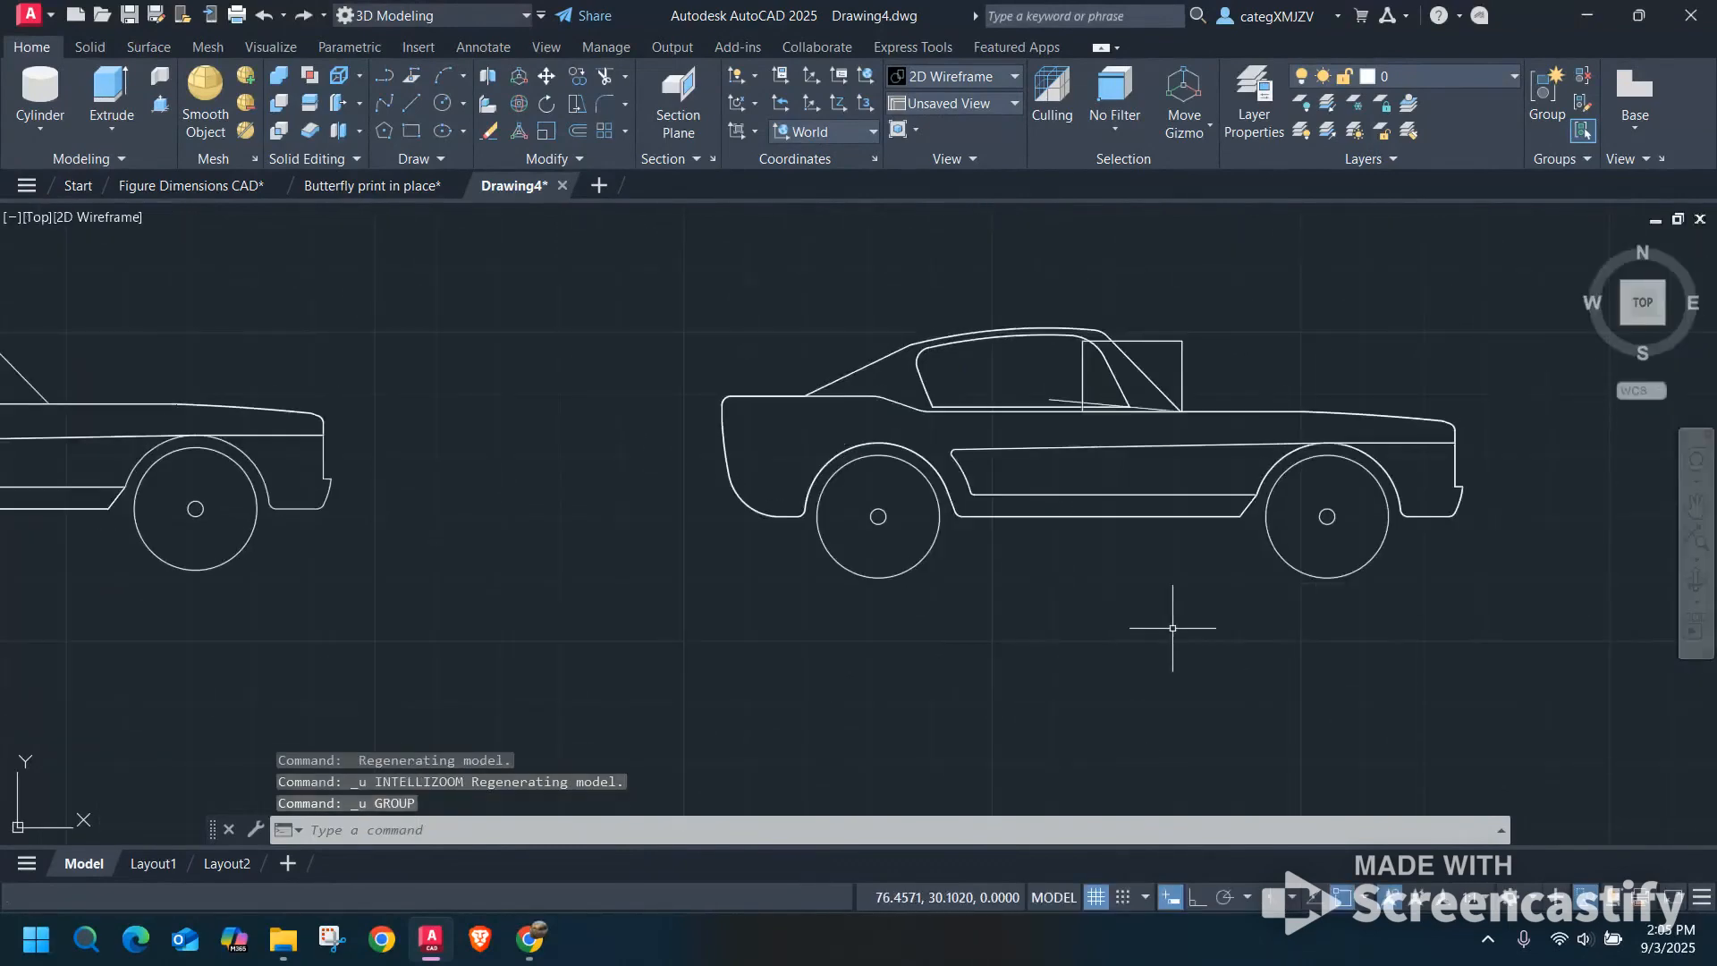
{"action": "key", "text": "ctrl+z"}
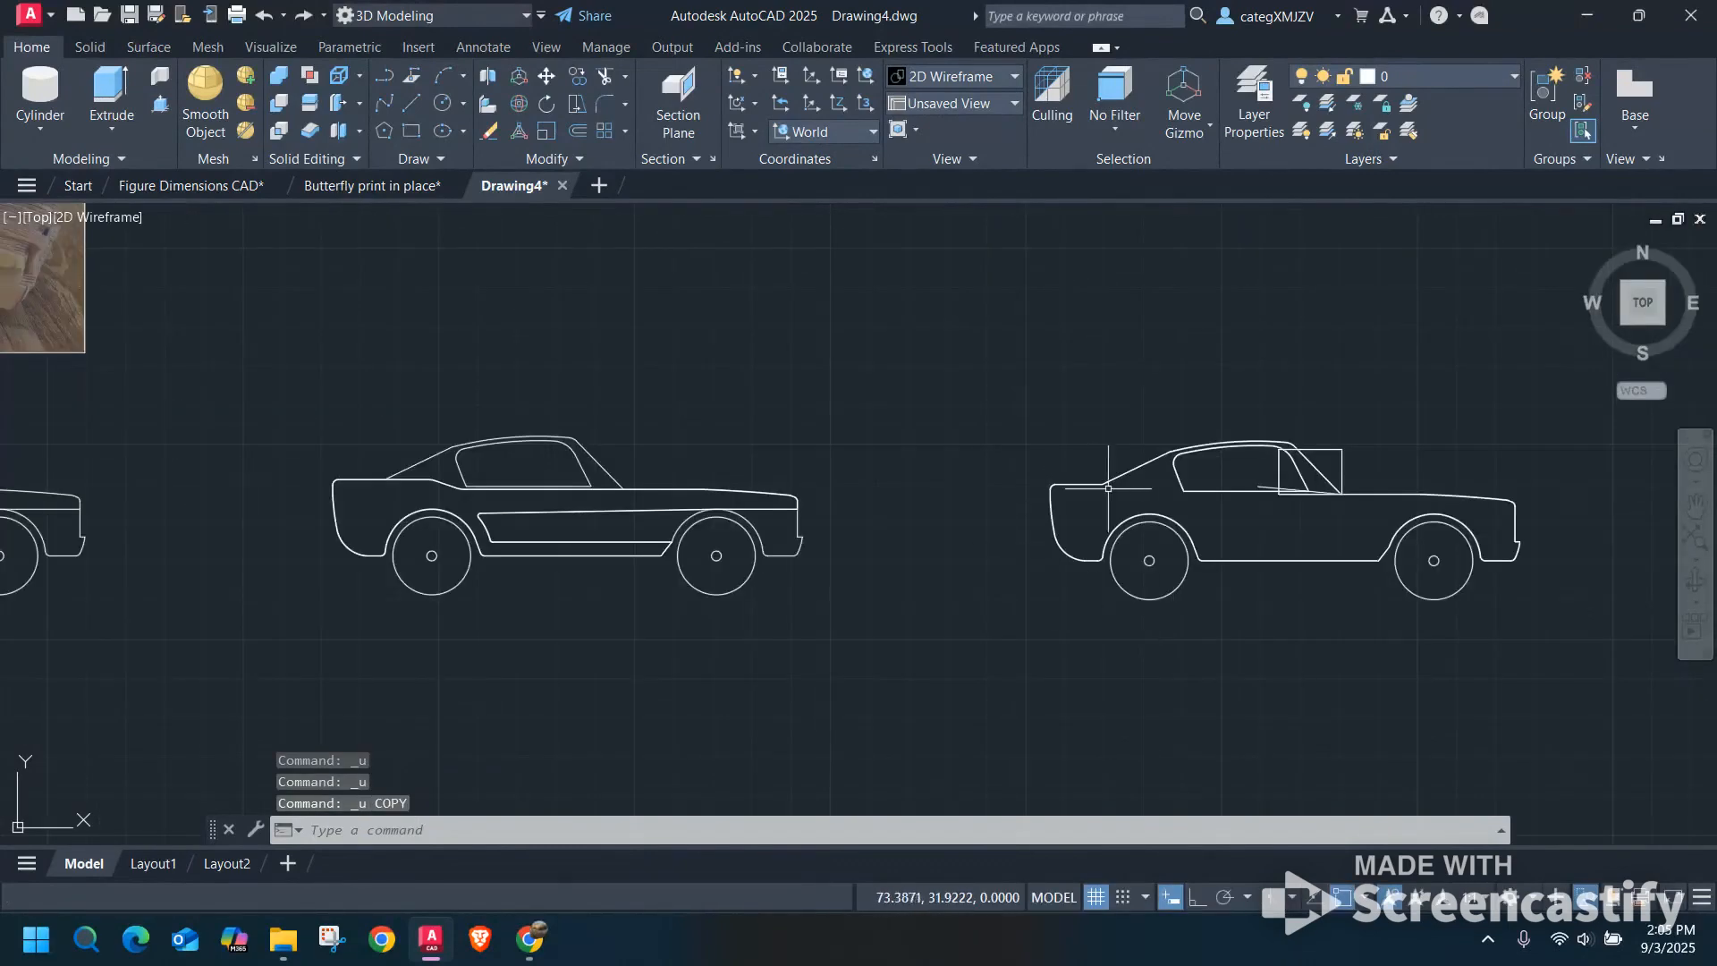
Display the model in the Conceptual visual style and examine the third car's cabin opening and windshield block from several angles.
{"action": "middle_click_drag", "start_coordinate": [1289, 530], "coordinate": [982, 532]}
{"action": "scroll", "coordinate": [983, 469], "scroll_direction": "up", "scroll_amount": 4}
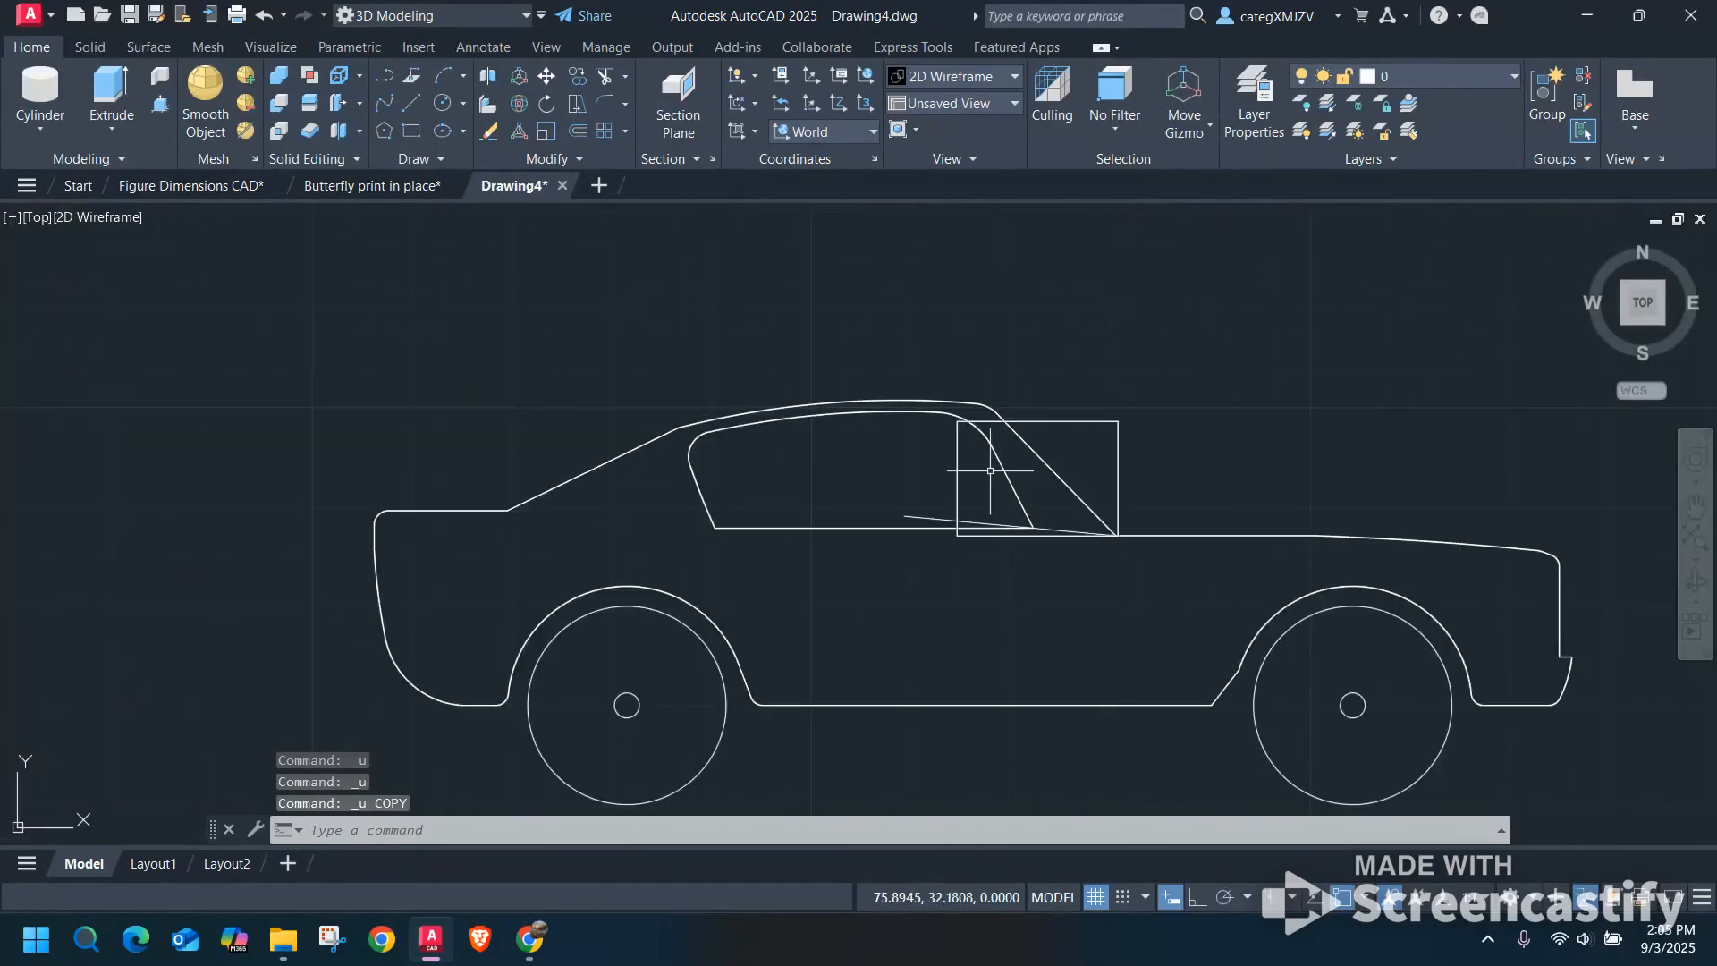
{"action": "scroll", "coordinate": [990, 470], "scroll_direction": "down", "scroll_amount": 2}
{"action": "middle_click_drag", "start_coordinate": [990, 470], "coordinate": [991, 434], "text": "shift"}
{"action": "left_click", "coordinate": [130, 214]}
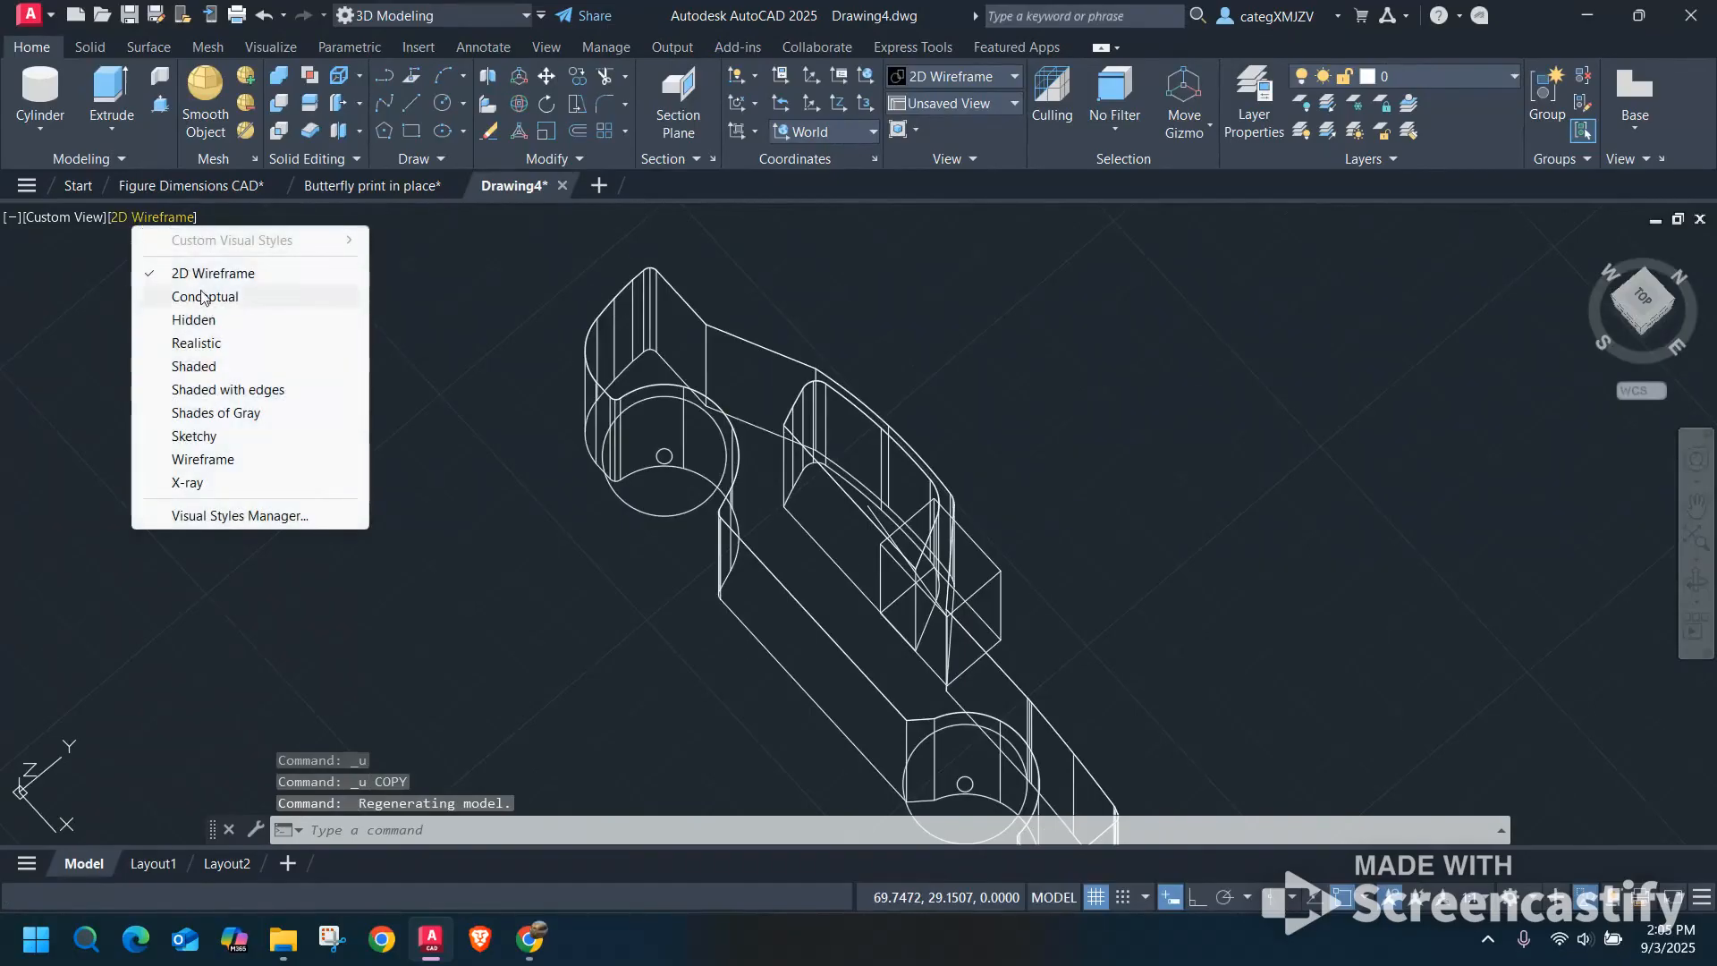
{"action": "left_click", "coordinate": [210, 297]}
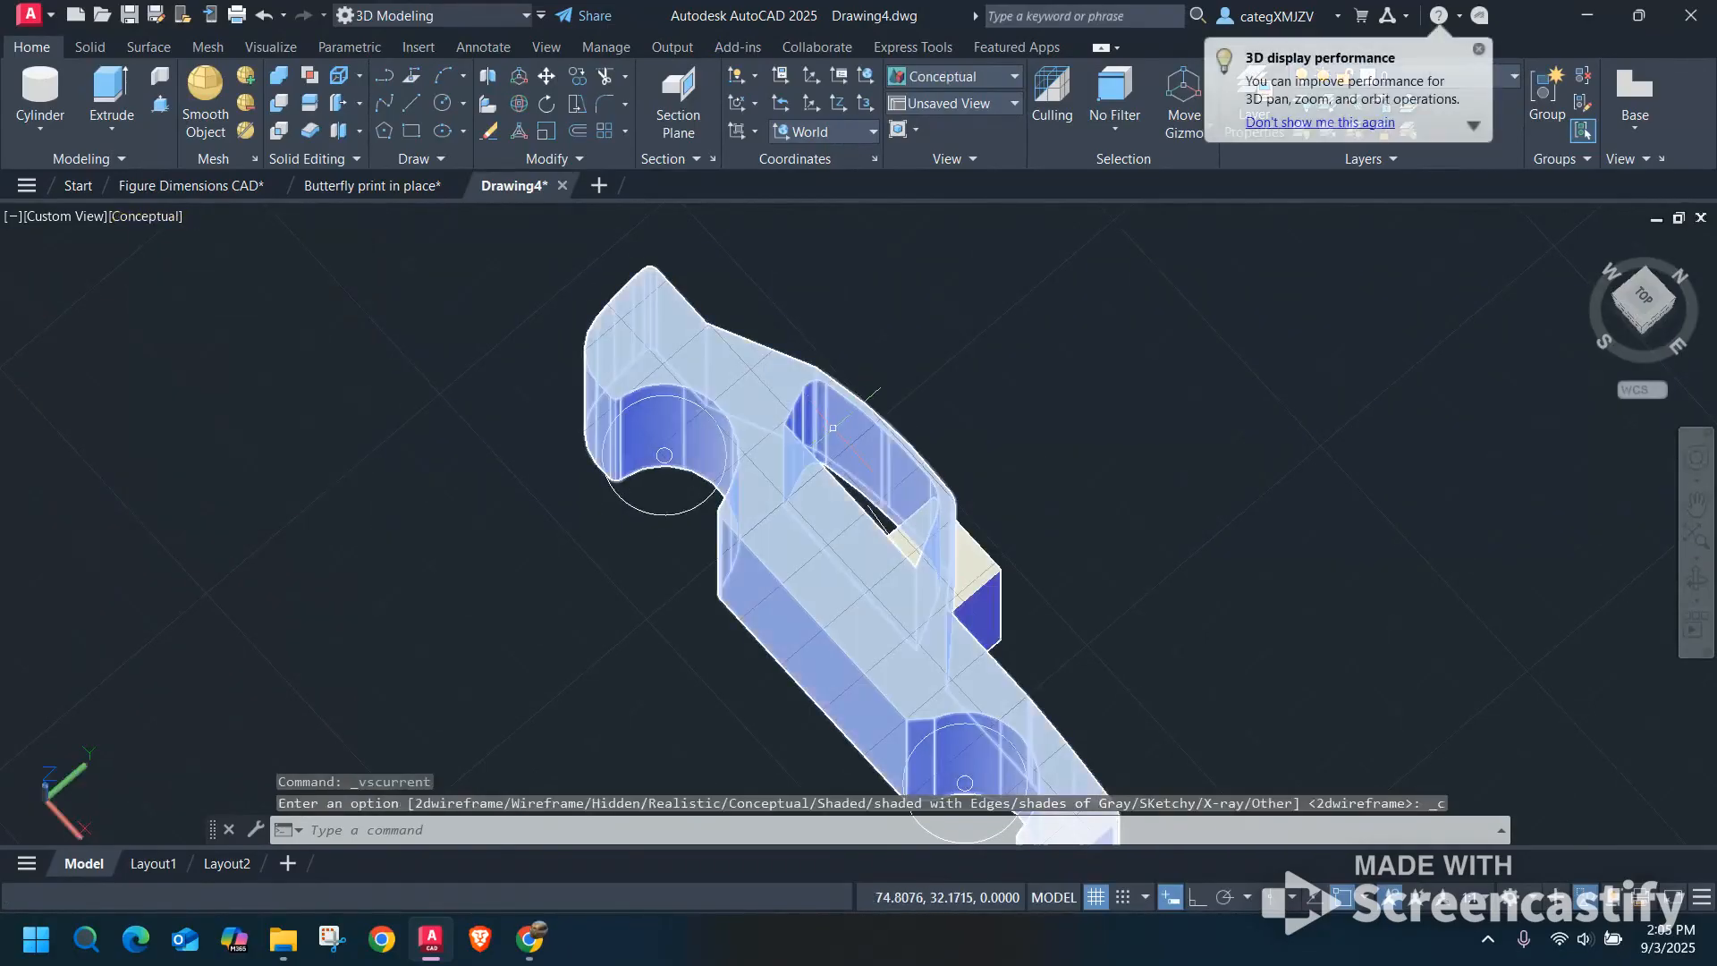
{"action": "middle_click_drag", "start_coordinate": [950, 513], "coordinate": [1074, 644], "text": "shift"}
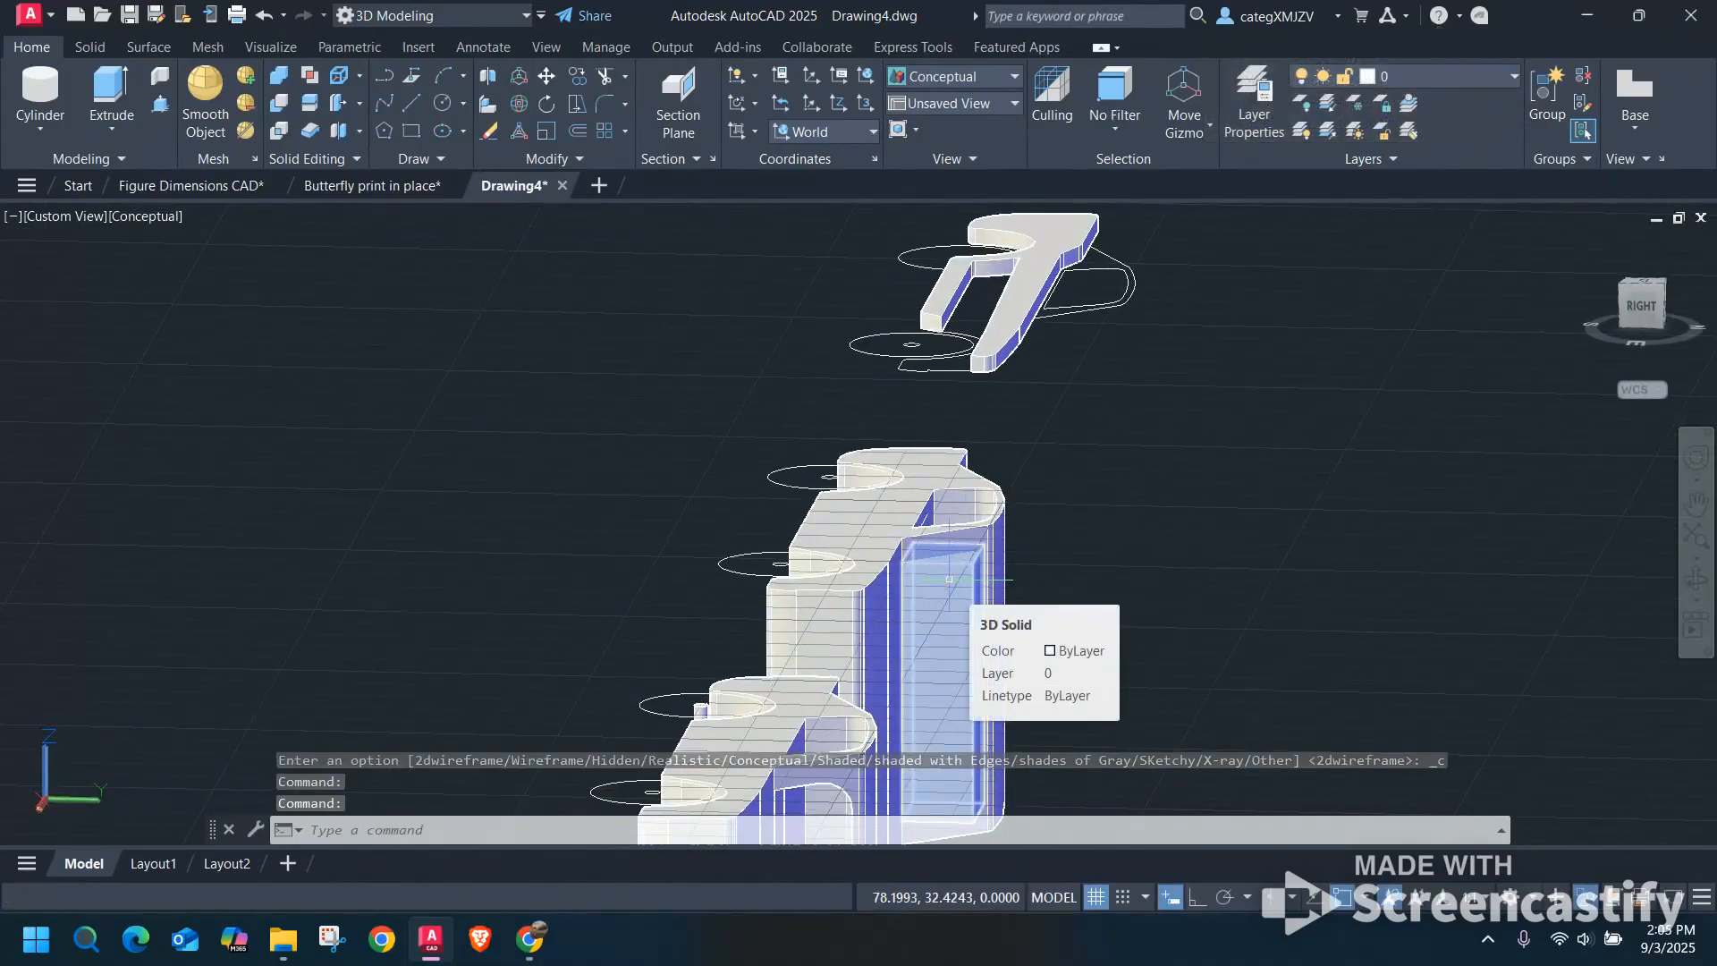
{"action": "middle_click_drag", "start_coordinate": [567, 583], "coordinate": [835, 351], "text": "shift"}
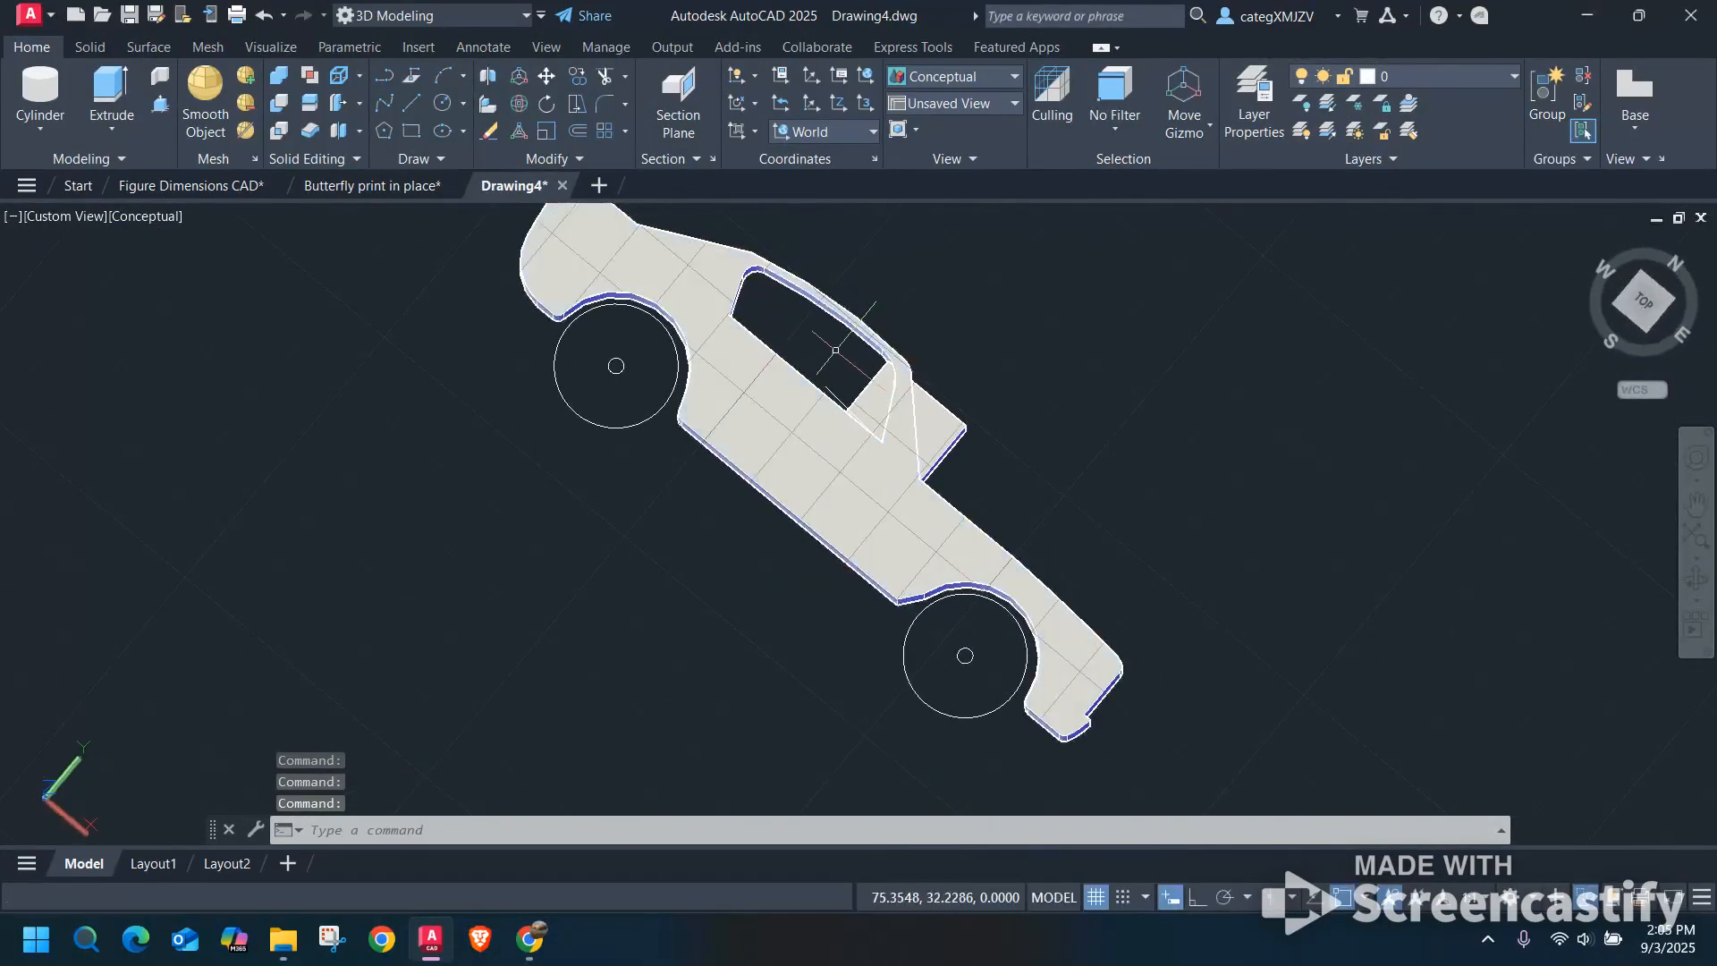
Restore the Top view and 2D Wireframe style, and examine the rectangle and slanted lines at the third car's windshield.
{"action": "left_click", "coordinate": [1640, 302]}
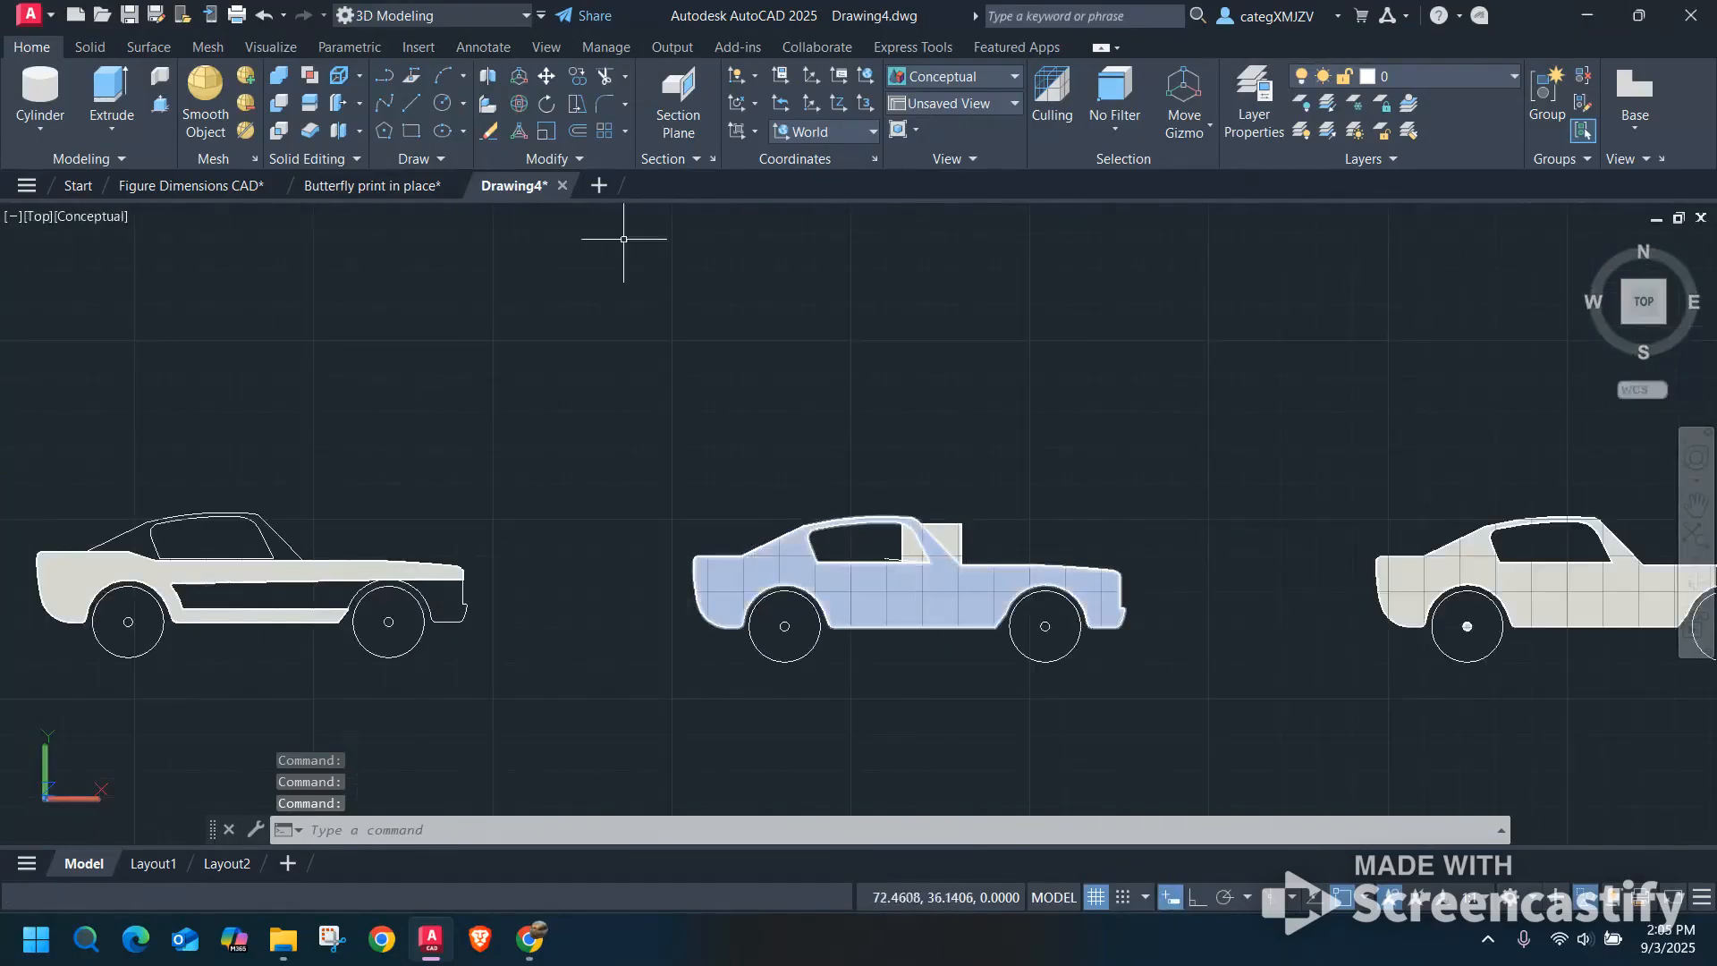
{"action": "left_click", "coordinate": [93, 224]}
{"action": "left_click", "coordinate": [165, 272]}
{"action": "scroll", "coordinate": [995, 633], "scroll_direction": "up", "scroll_amount": 3}
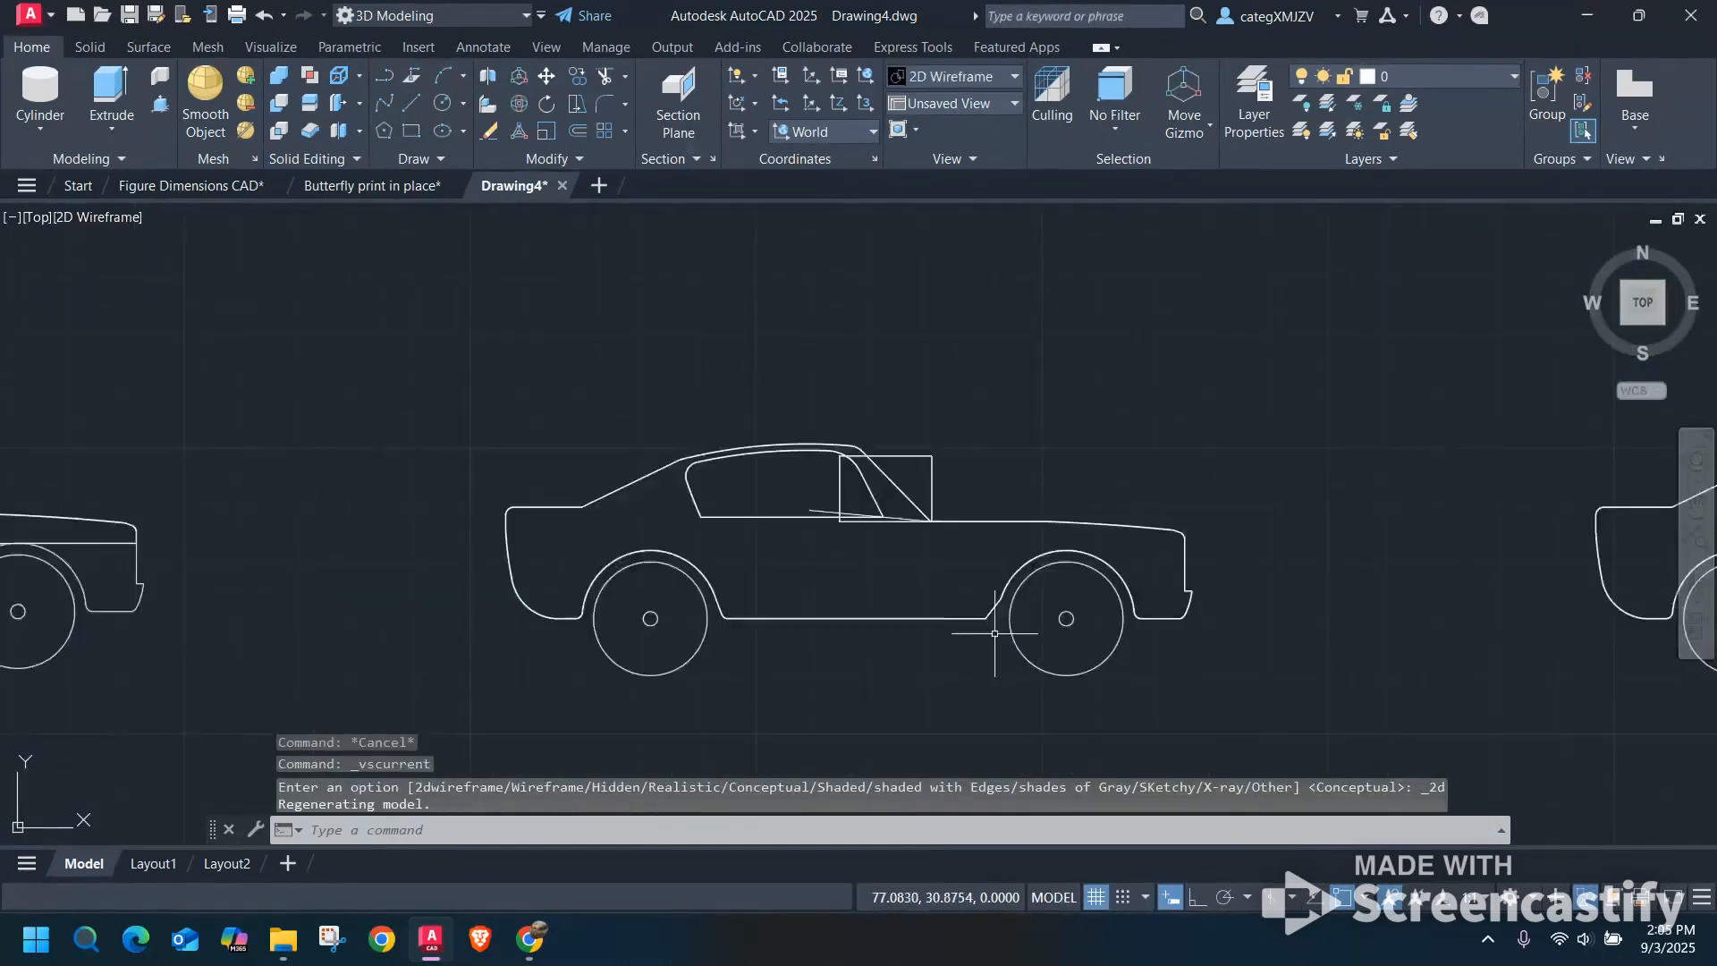
{"action": "scroll", "coordinate": [975, 599], "scroll_direction": "up", "scroll_amount": 3}
{"action": "middle_click_drag", "start_coordinate": [929, 465], "coordinate": [1062, 614]}
{"action": "scroll", "coordinate": [1067, 611], "scroll_direction": "down", "scroll_amount": 1}
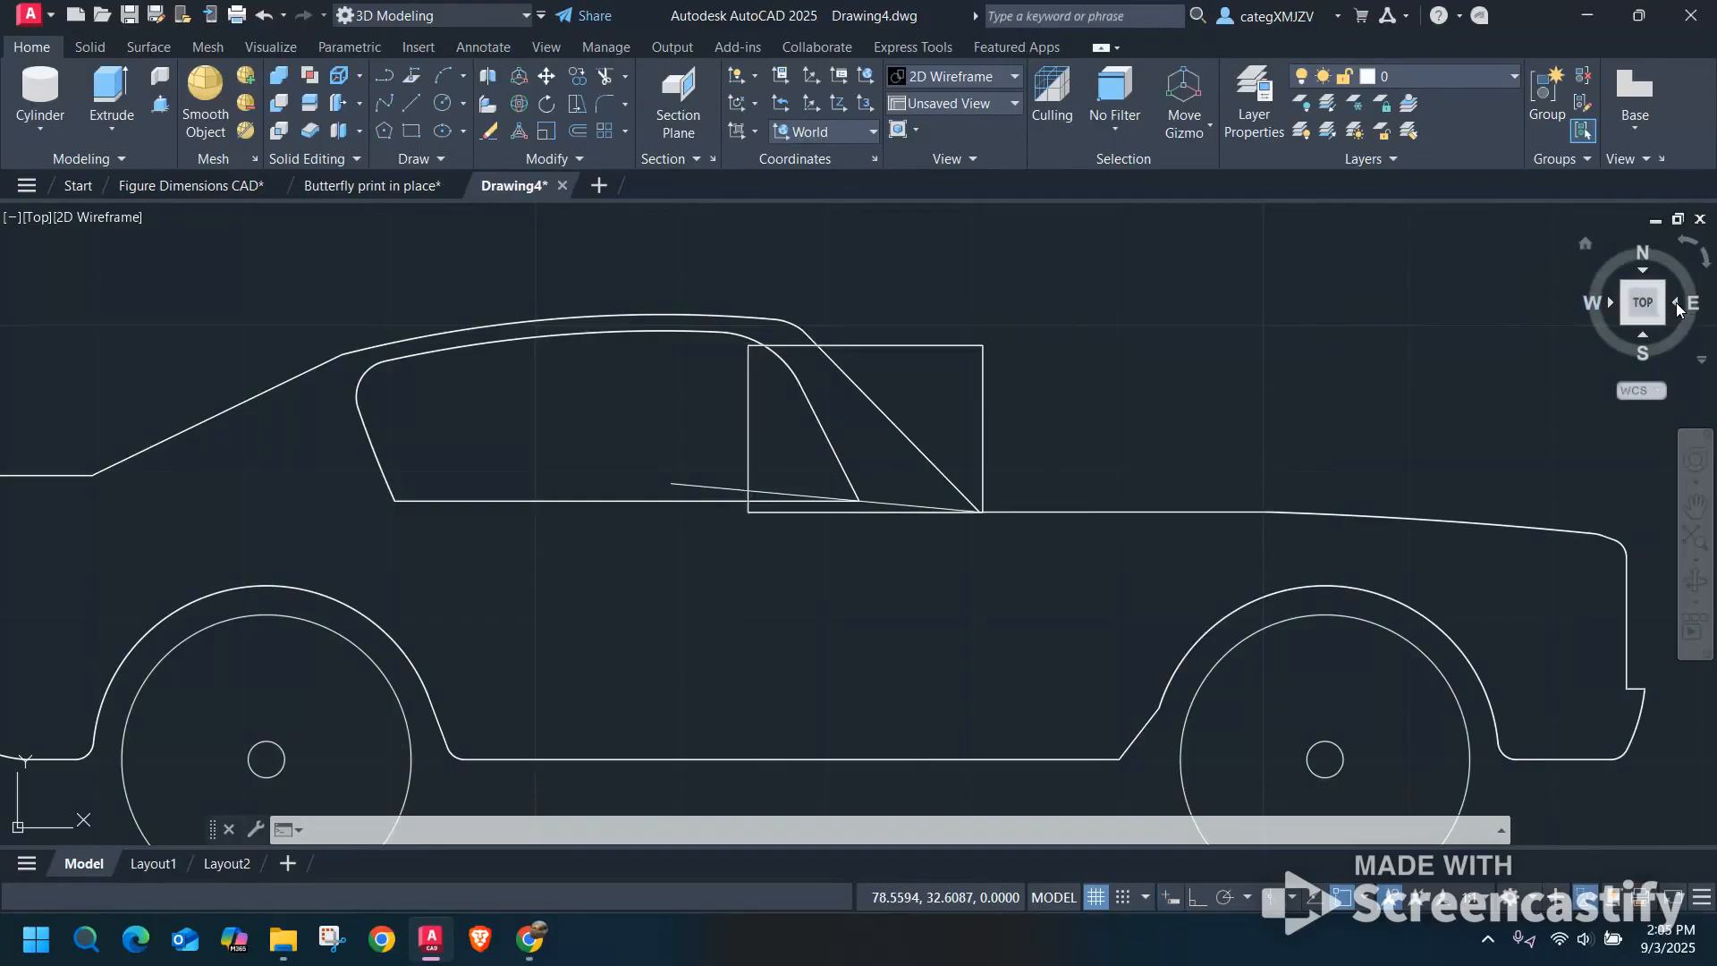
Show the Right view in the Conceptual visual style and examine the rounded window shape on the end of the car bodies.
{"action": "left_click", "coordinate": [1675, 302]}
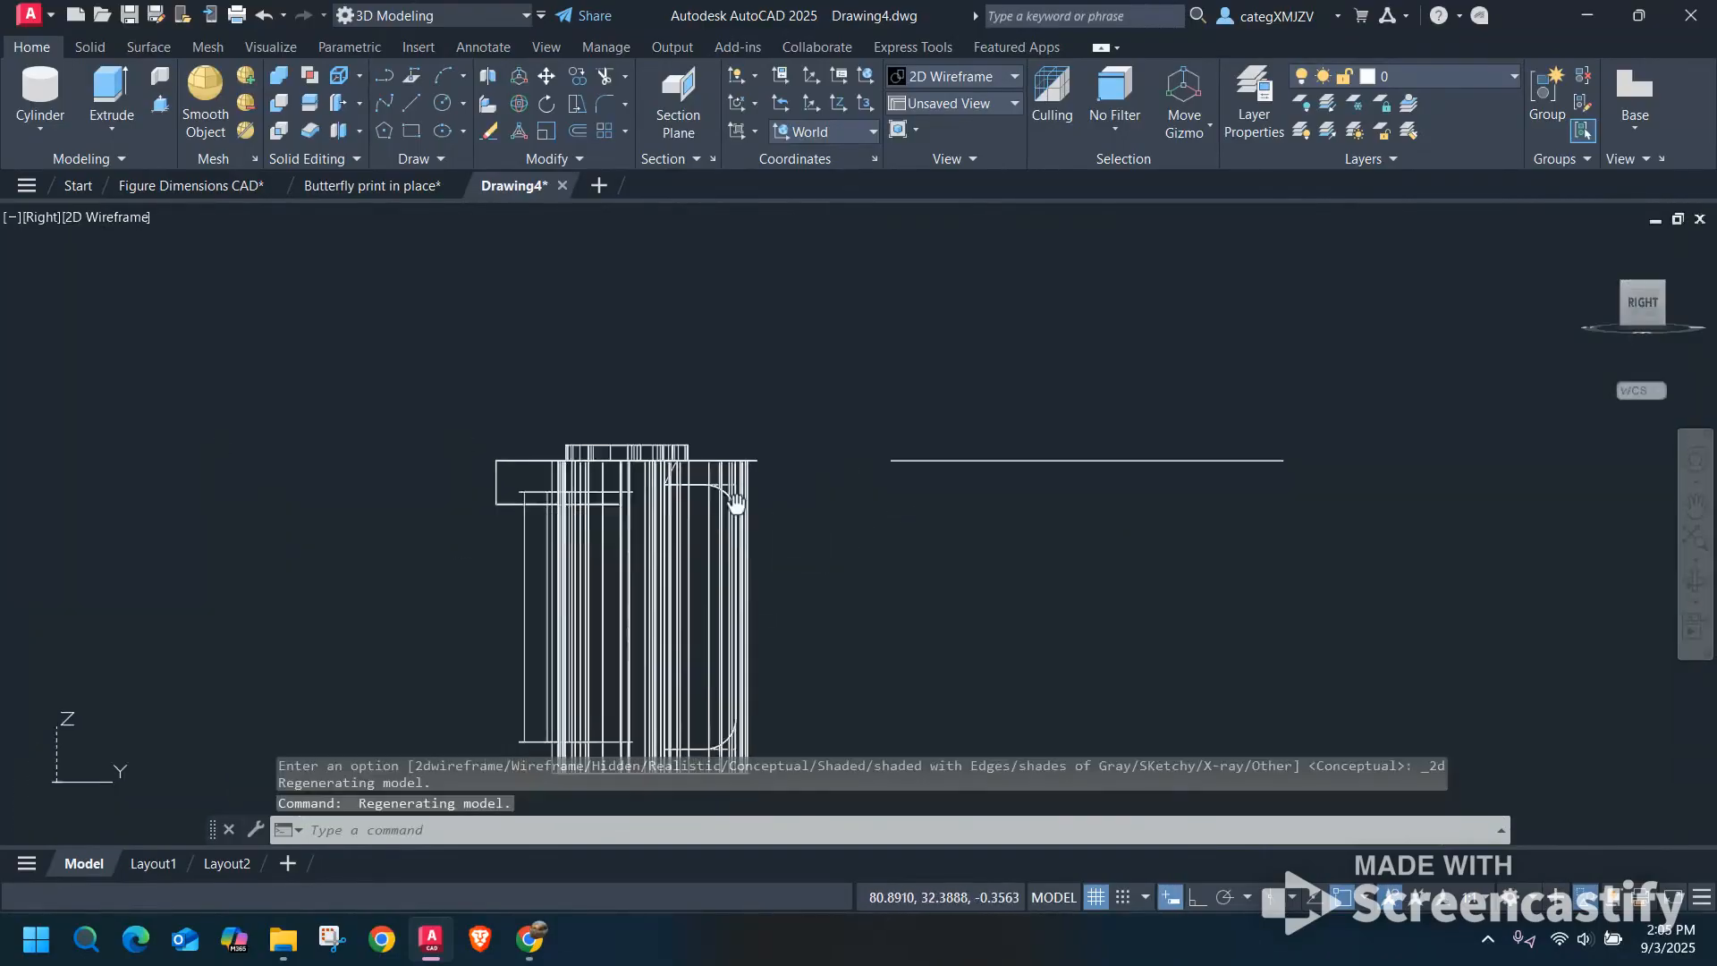
{"action": "left_click", "coordinate": [116, 216]}
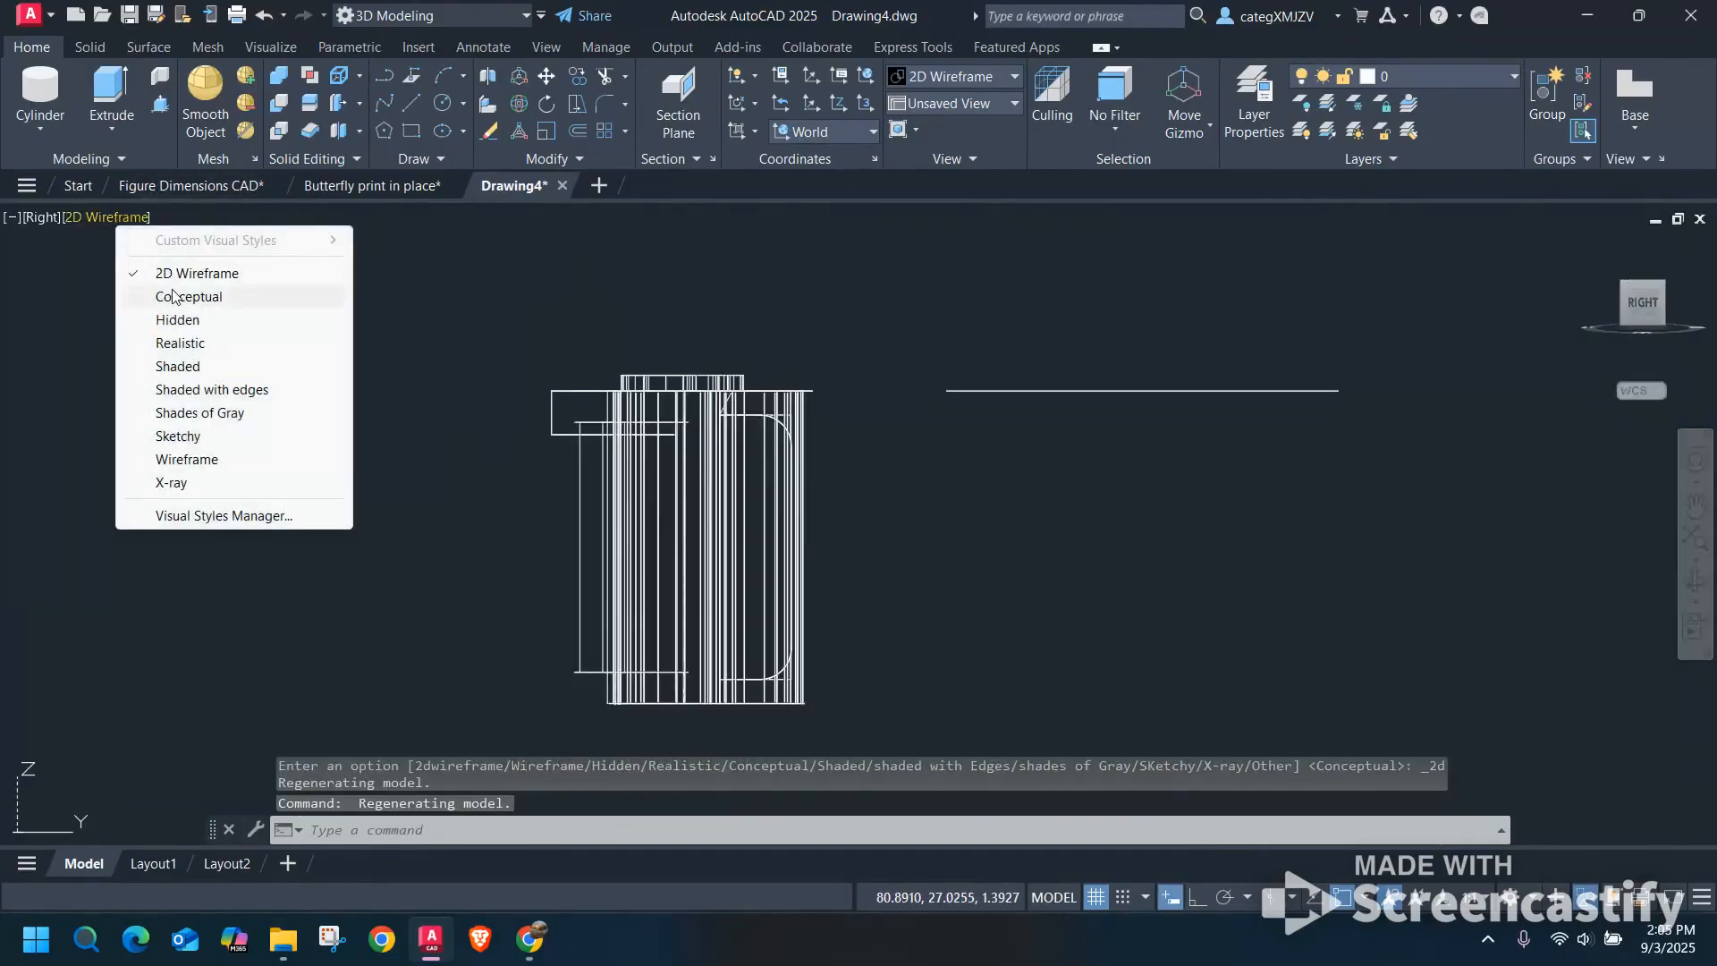
{"action": "left_click", "coordinate": [183, 296]}
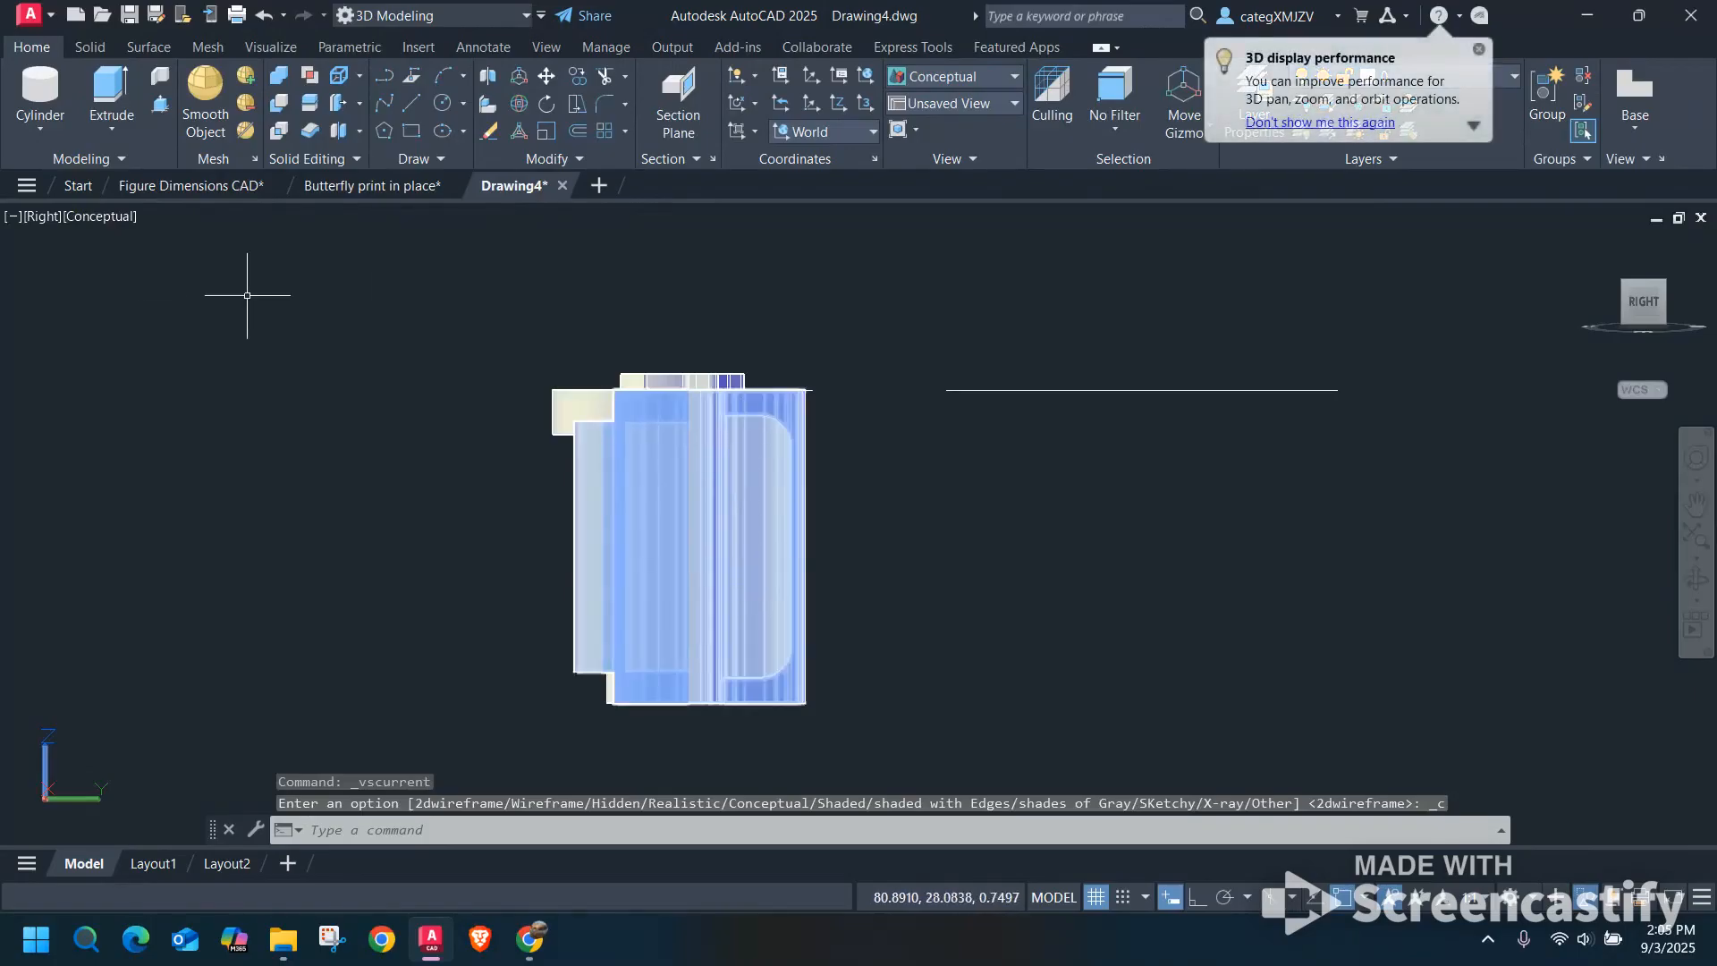
{"action": "scroll", "coordinate": [774, 425], "scroll_direction": "up", "scroll_amount": 4}
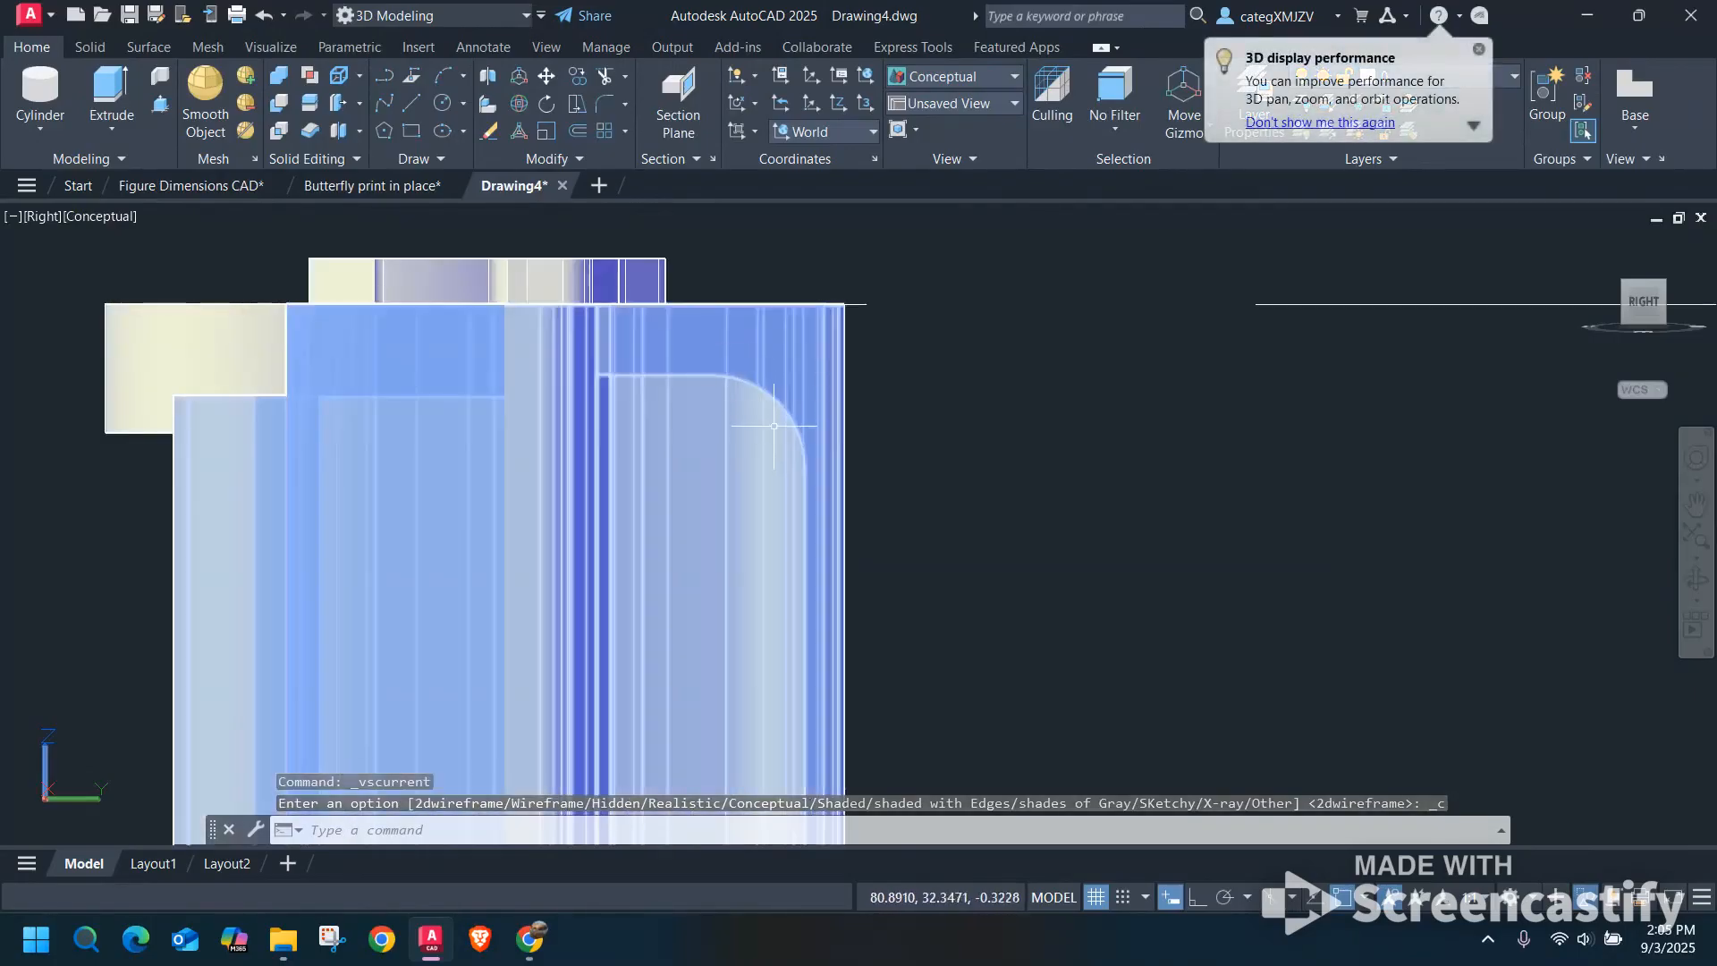
Restore the Top view with north up and display the model in the 2D Wireframe visual style.
{"action": "scroll", "coordinate": [776, 425], "scroll_direction": "down", "scroll_amount": 4}
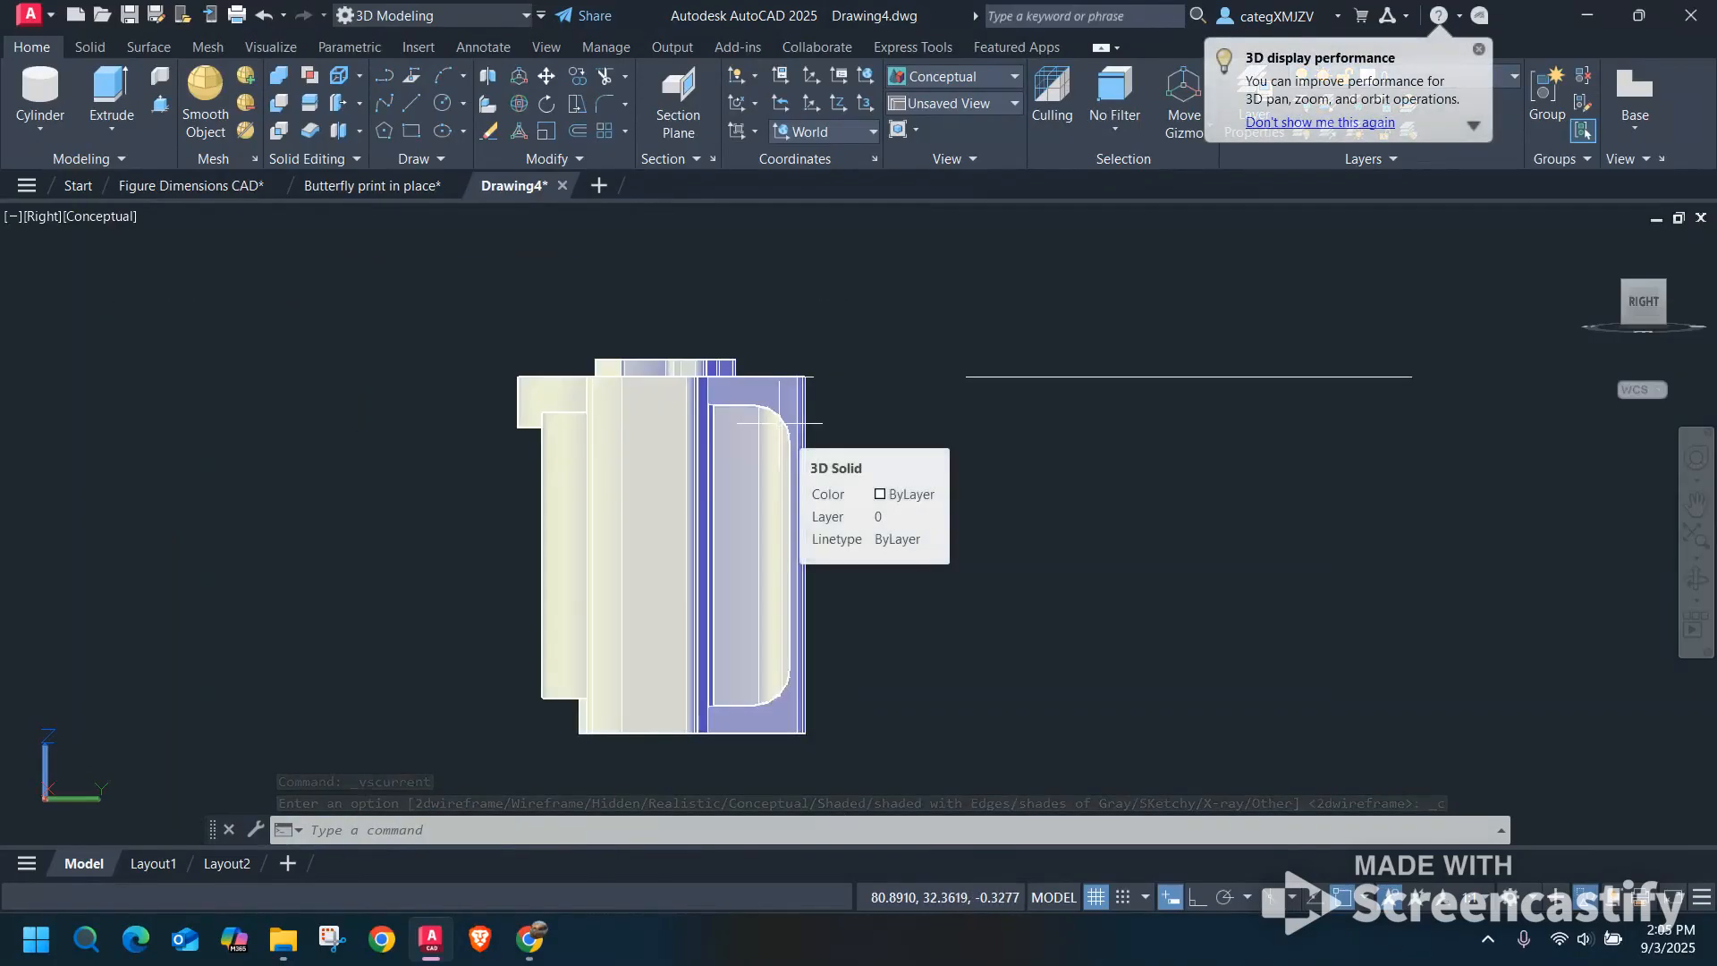
{"action": "left_click", "coordinate": [605, 362]}
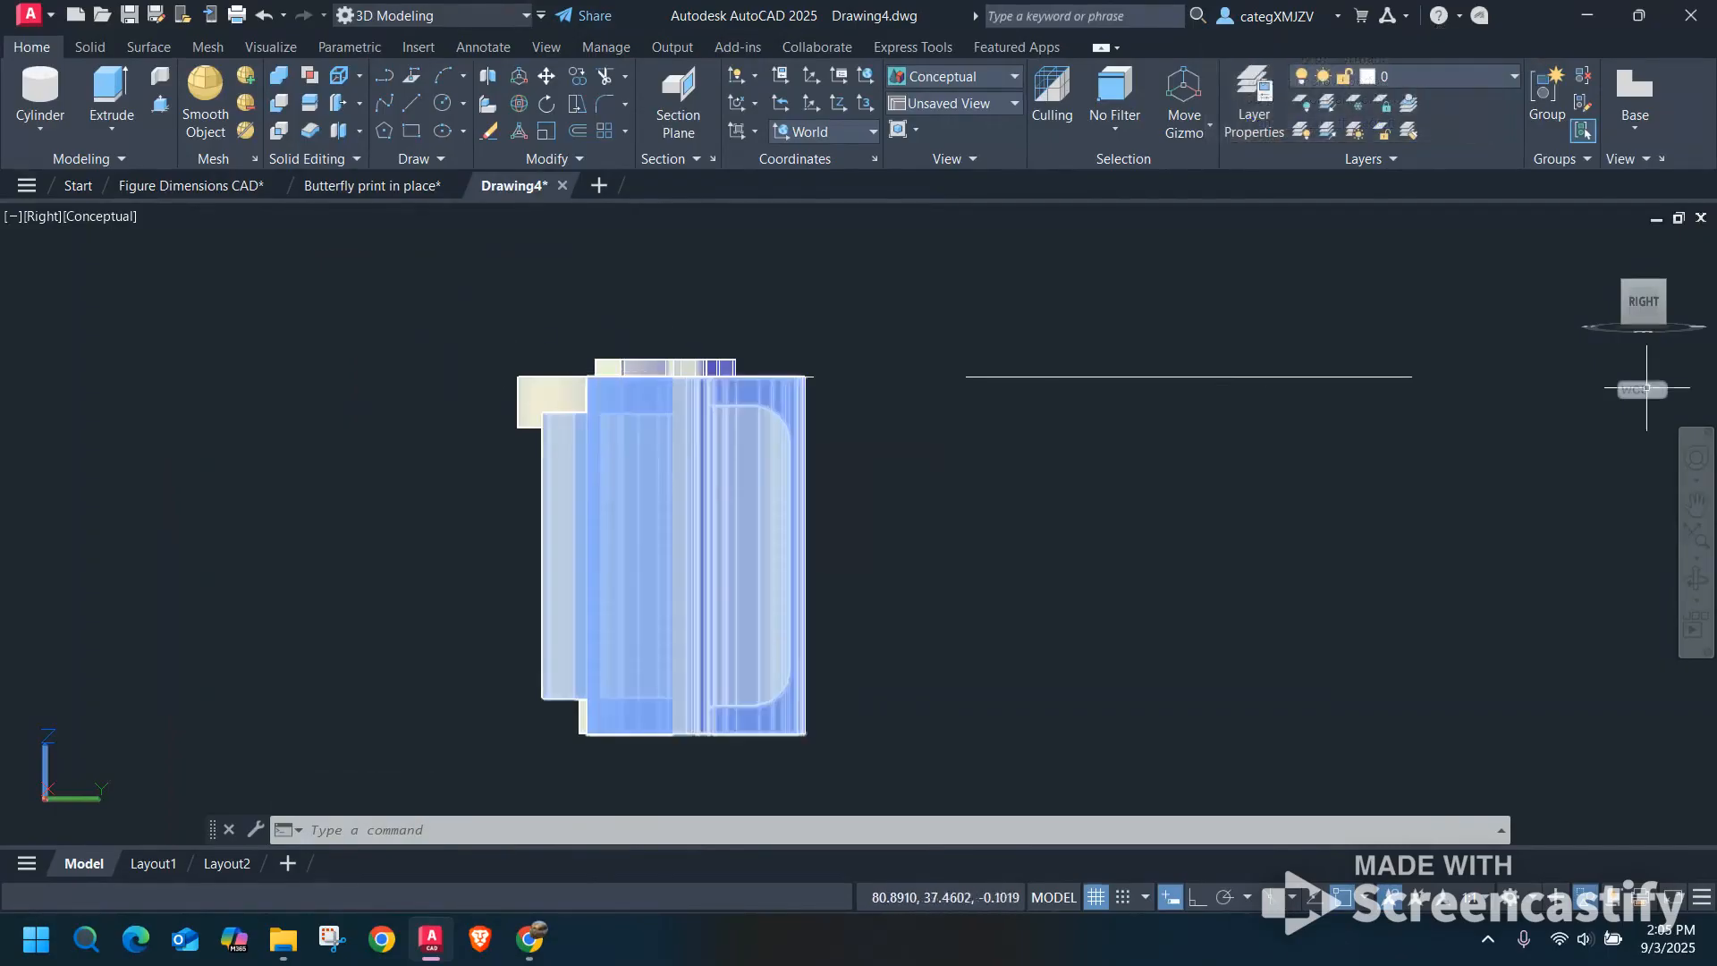
{"action": "middle_click_drag", "start_coordinate": [658, 398], "coordinate": [760, 526], "text": "shift"}
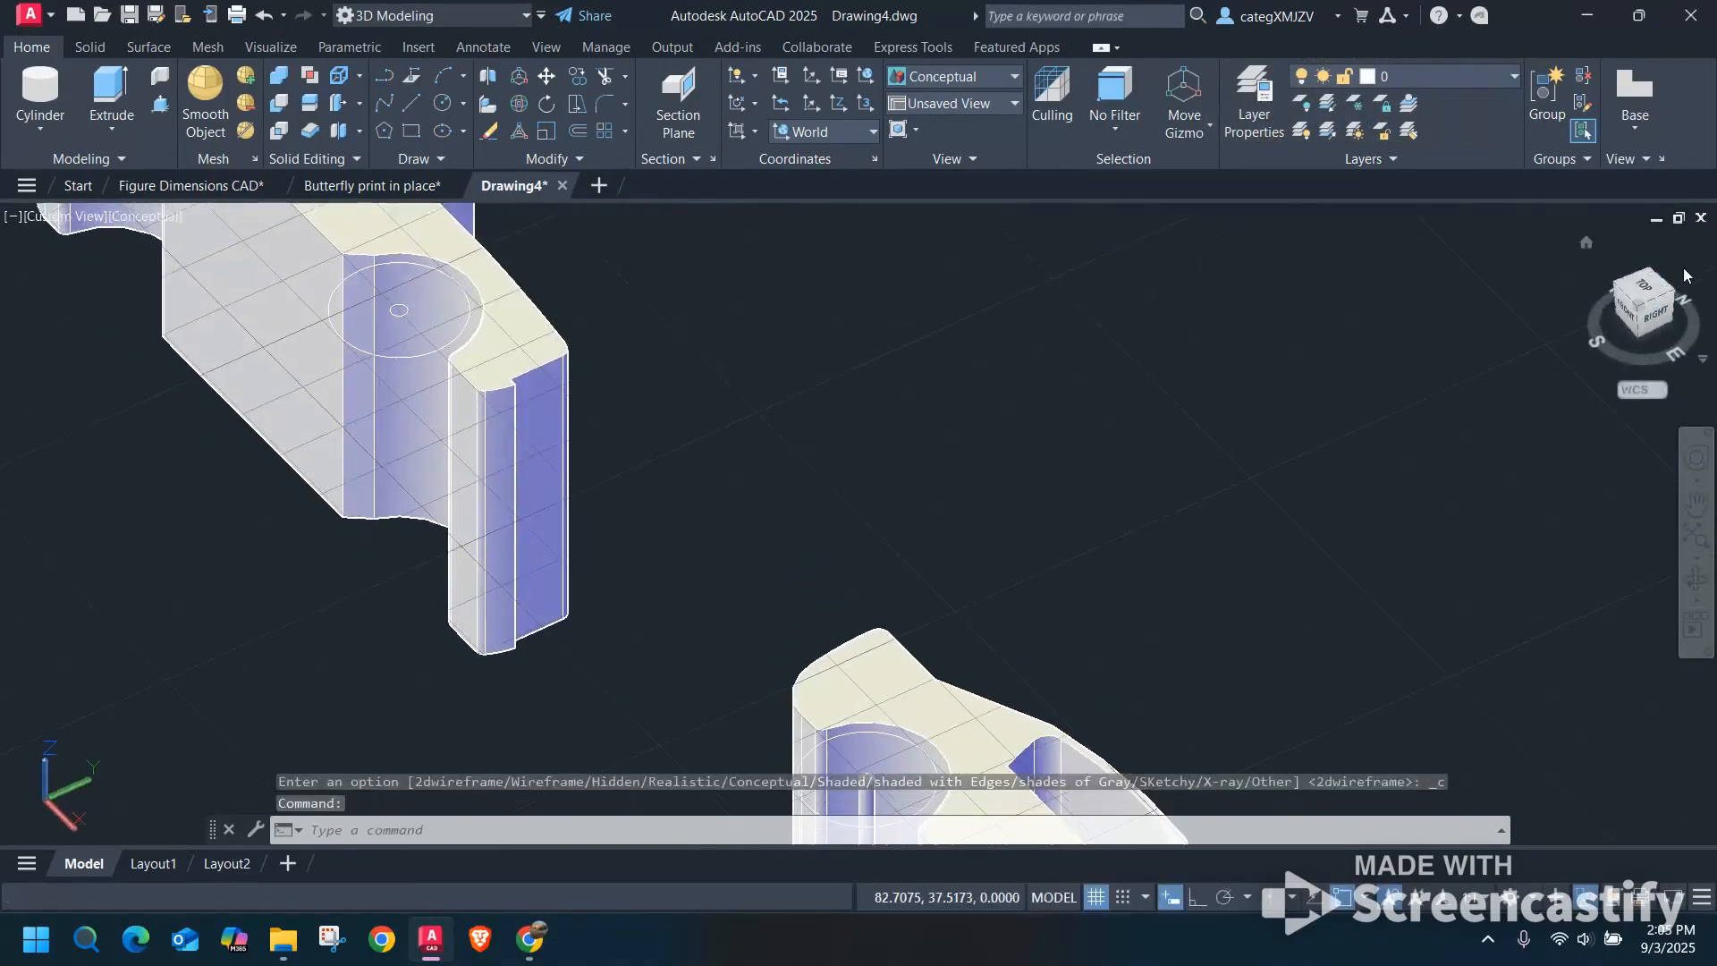
{"action": "left_click", "coordinate": [1648, 293]}
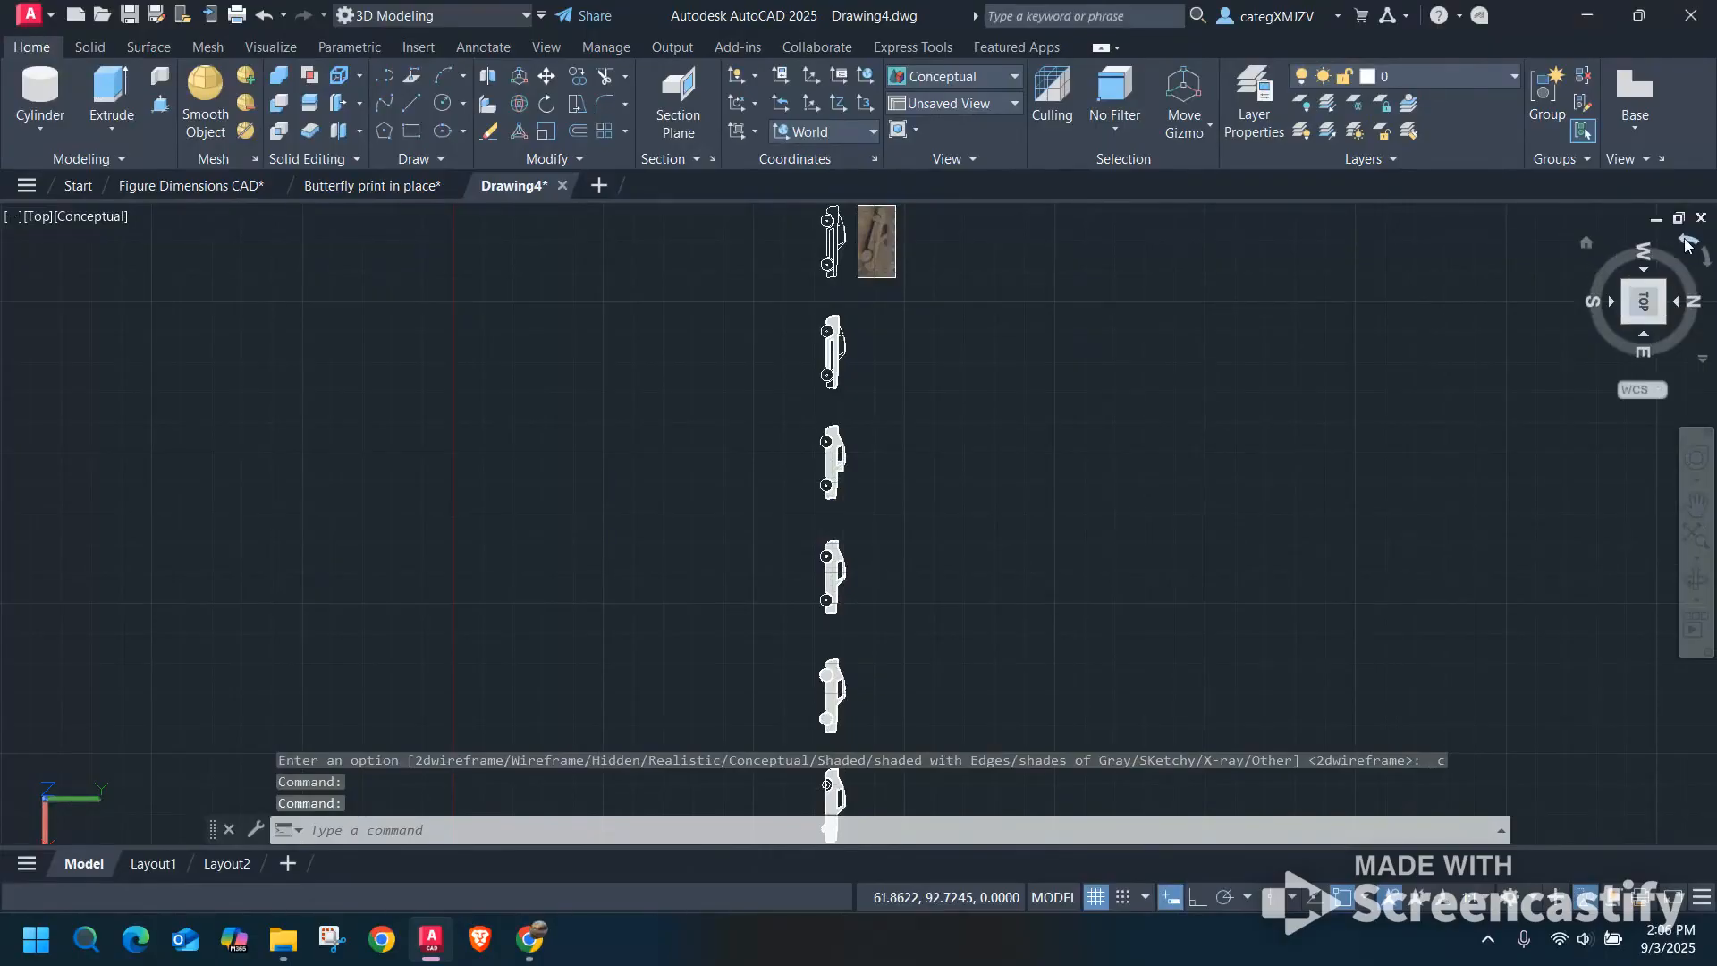
{"action": "left_click", "coordinate": [1687, 243]}
{"action": "scroll", "coordinate": [779, 543], "scroll_direction": "up", "scroll_amount": 7}
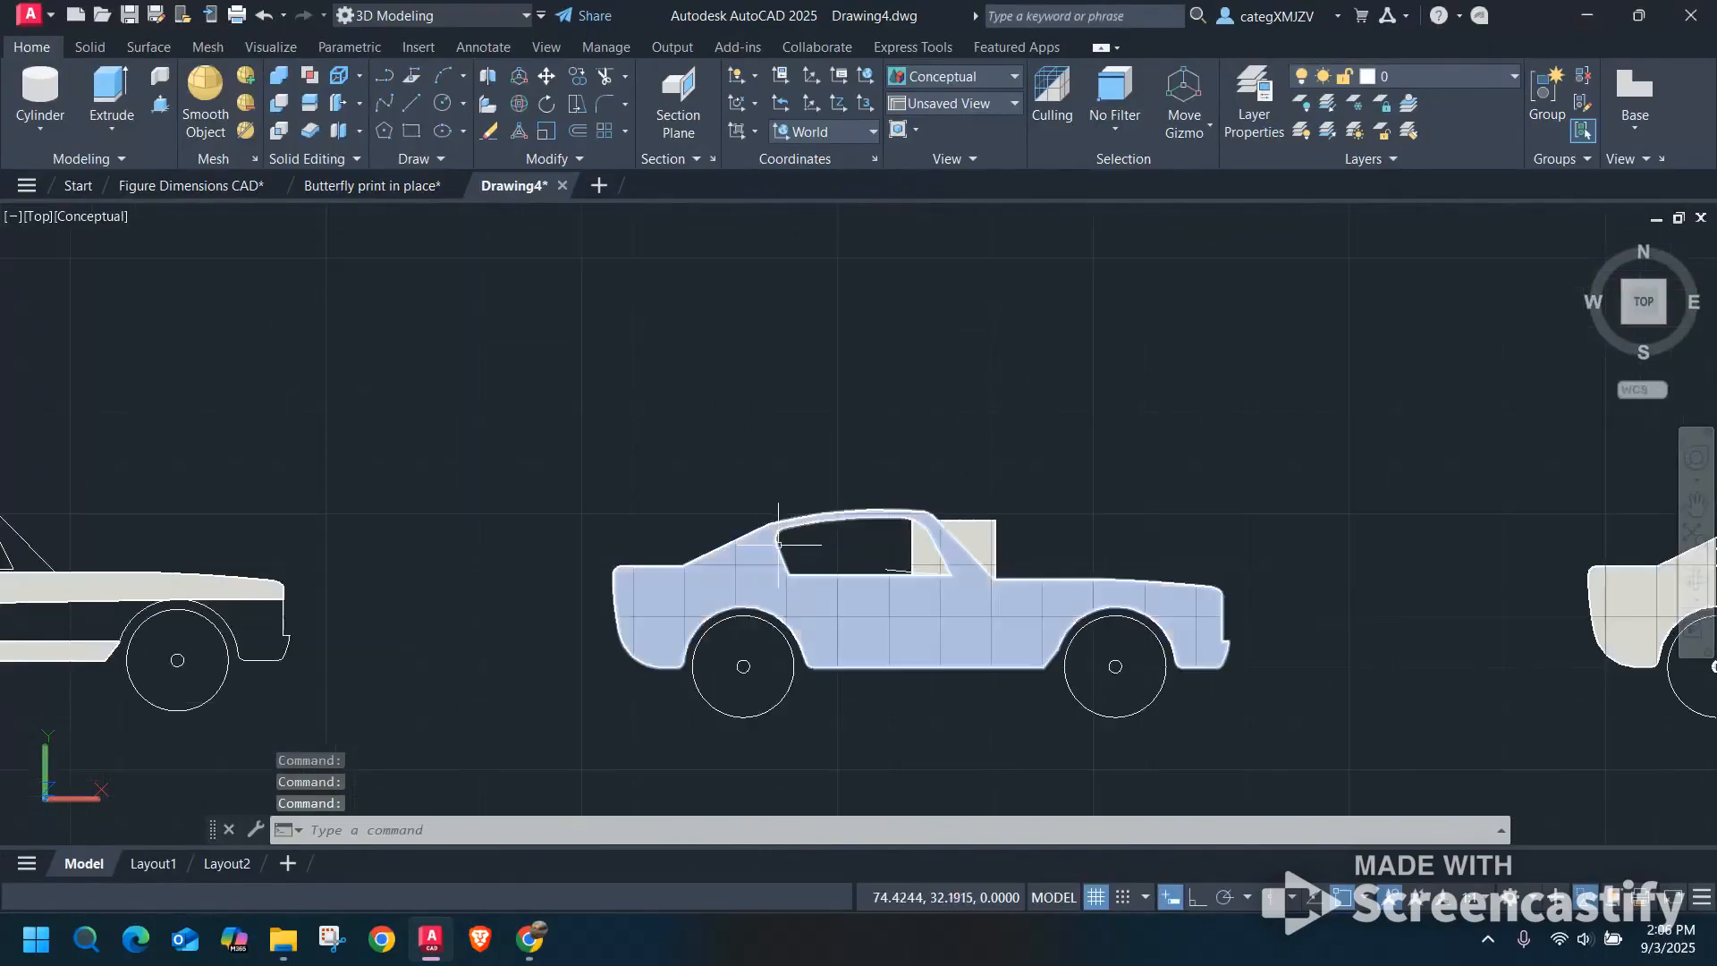
{"action": "left_click", "coordinate": [89, 215]}
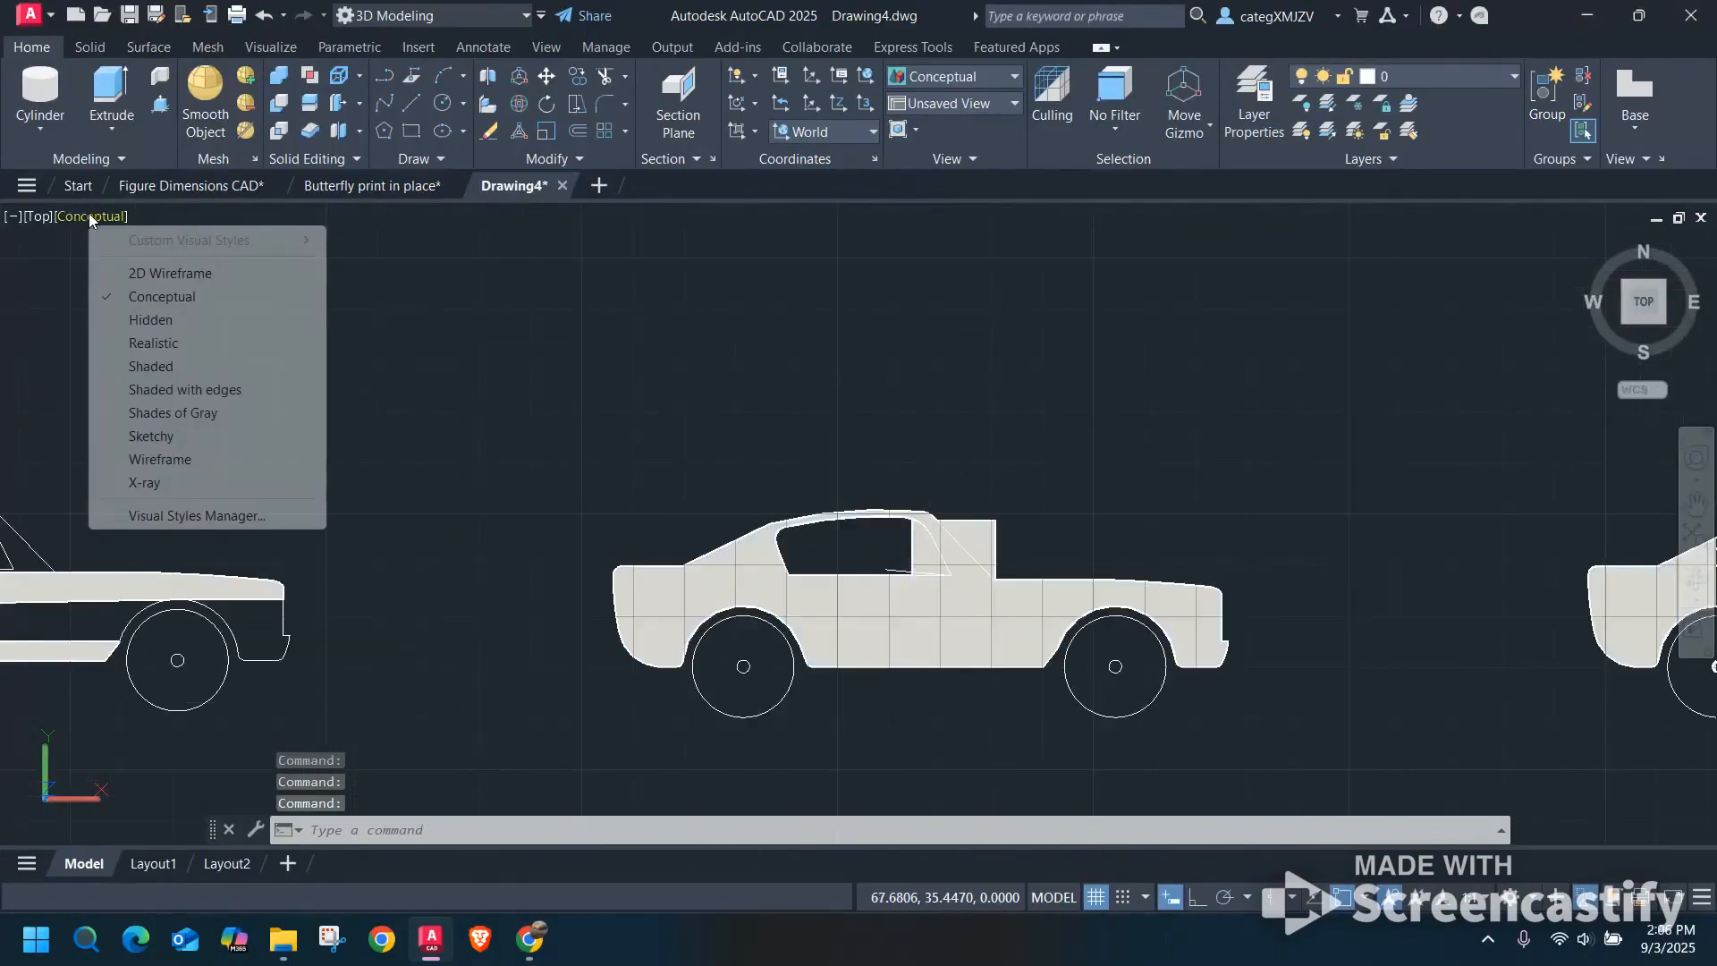
{"action": "left_click", "coordinate": [136, 276]}
{"action": "scroll", "coordinate": [909, 548], "scroll_direction": "up", "scroll_amount": 5}
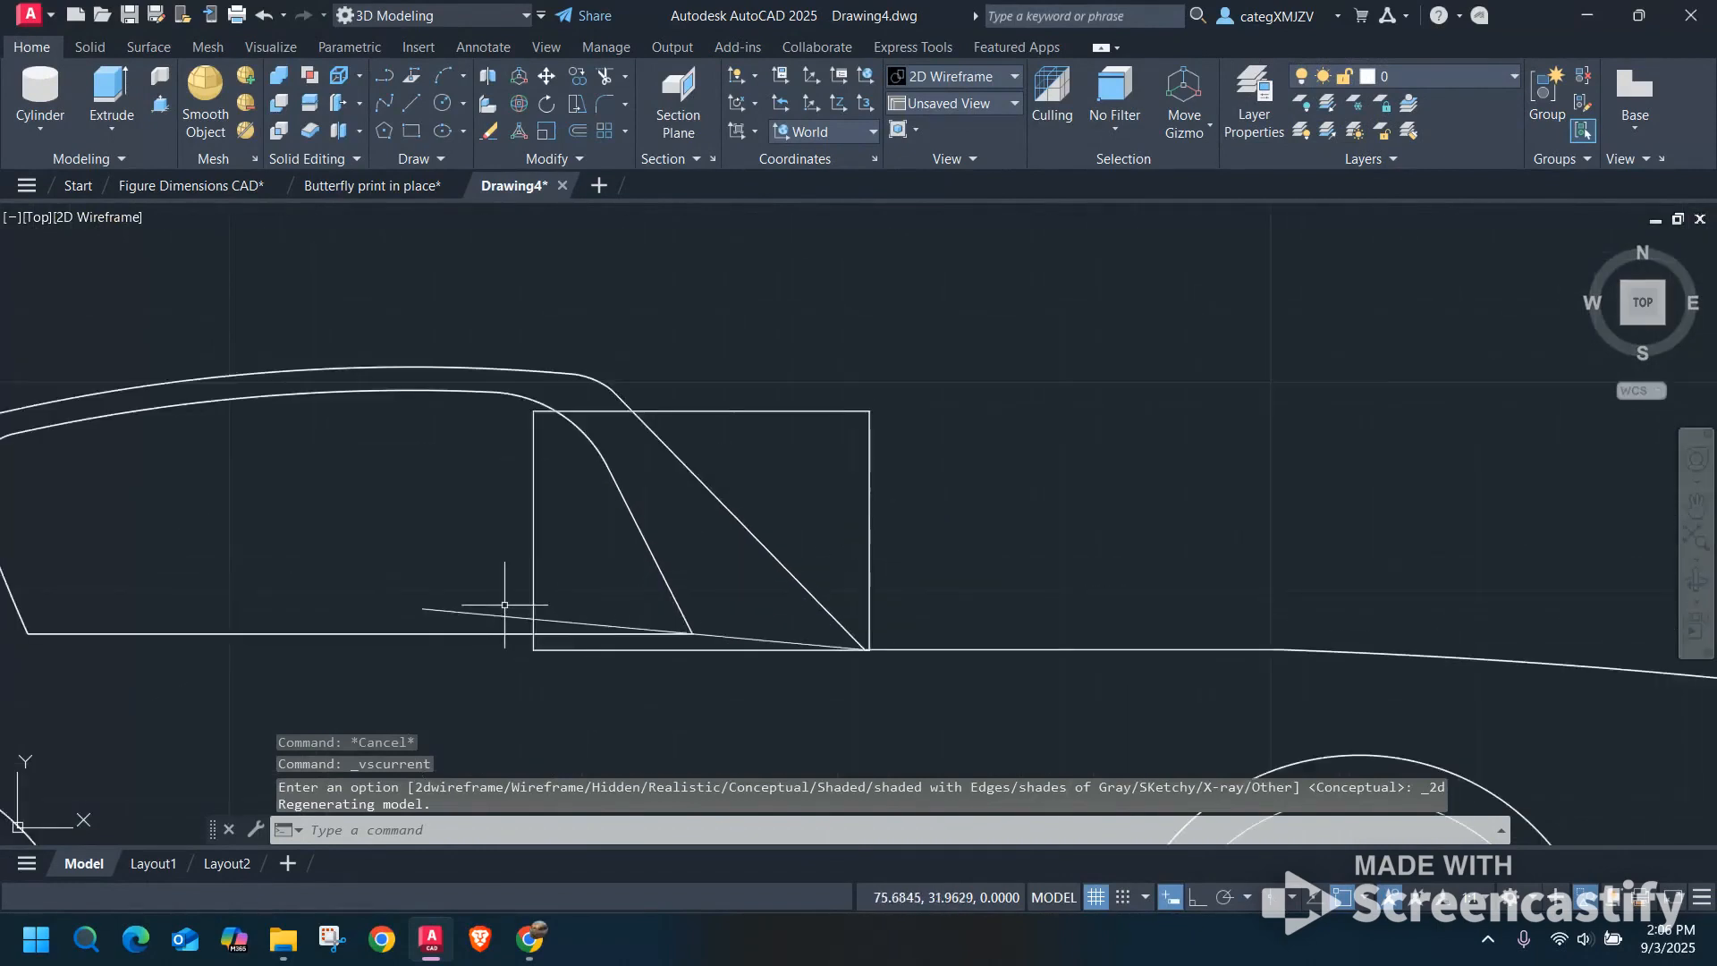
Replace the slanted line at the third car's windshield with one about 1.42 long, from the rectangle's lower right corner through the window's lower front corner.
{"action": "left_click", "coordinate": [502, 617]}
{"action": "key", "text": "Delete"}
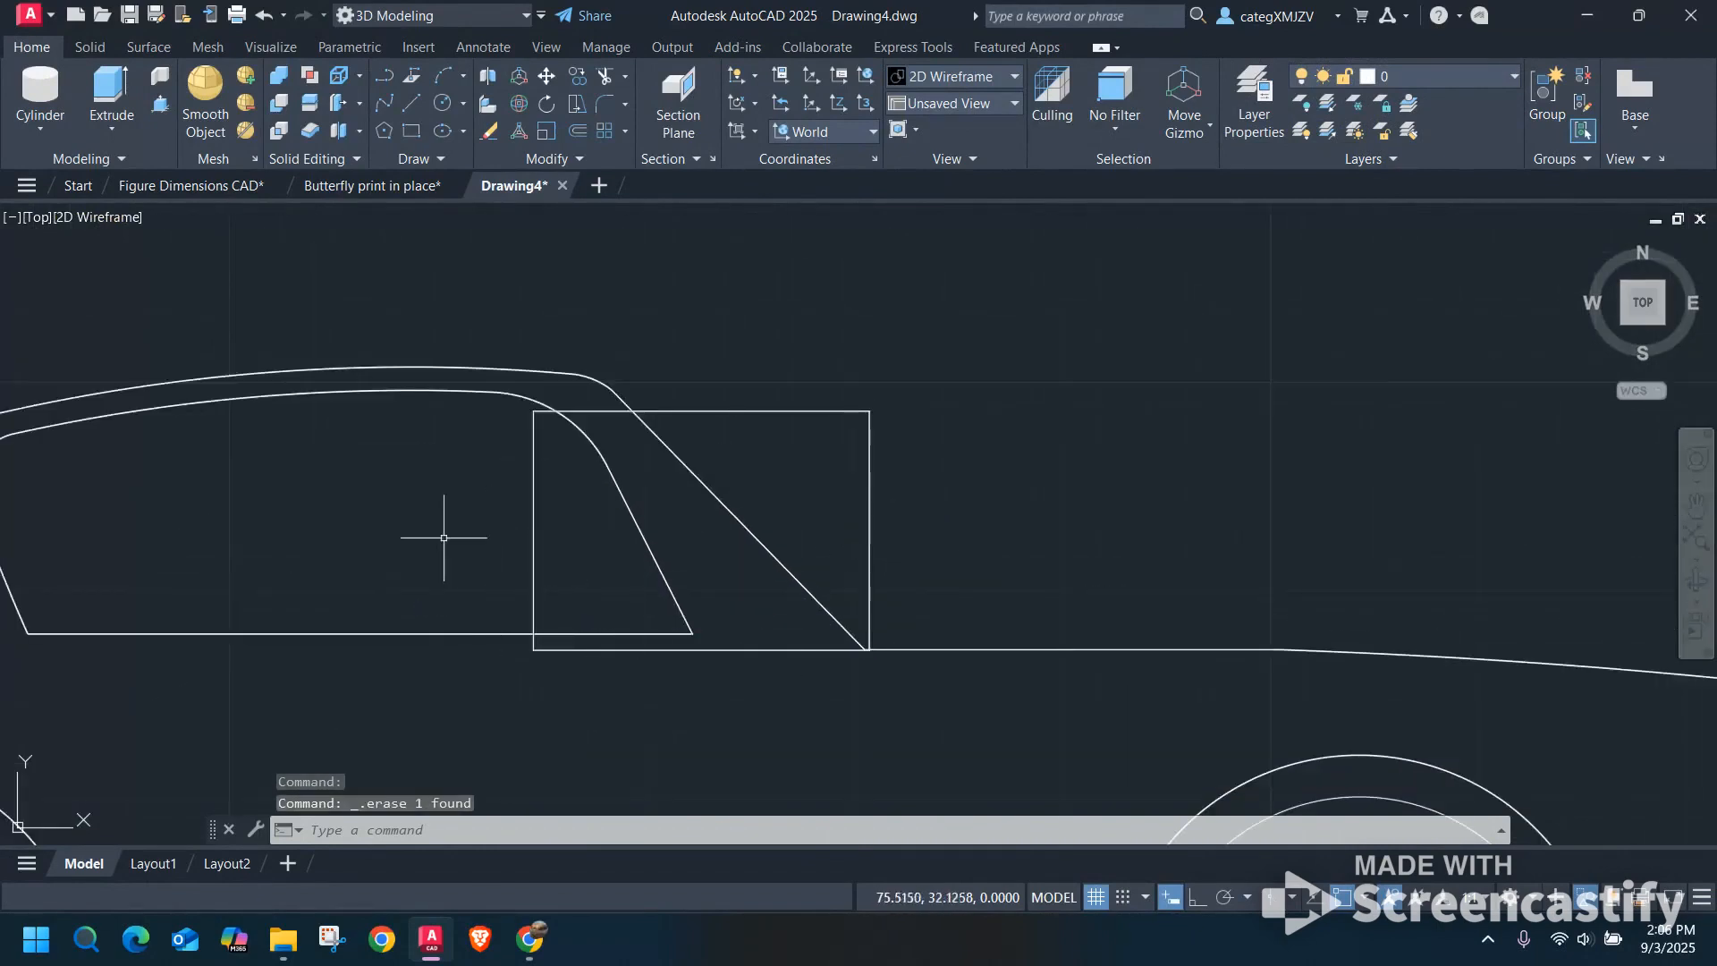
{"action": "left_click", "coordinate": [412, 103]}
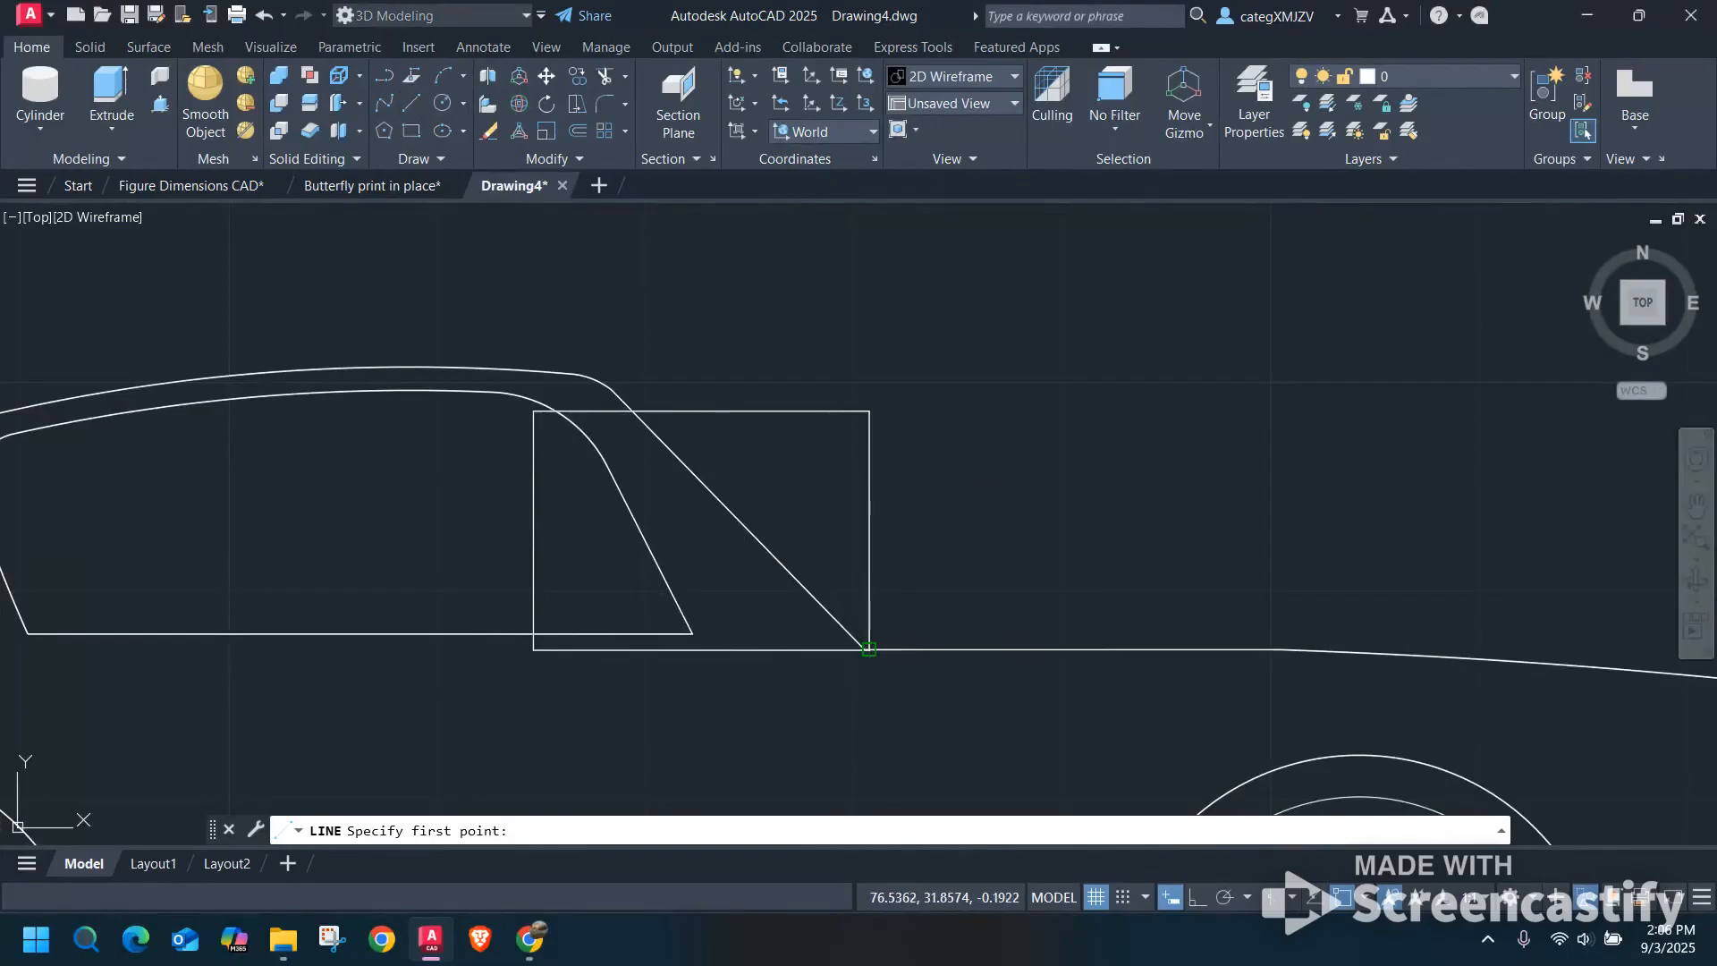
{"action": "left_click", "coordinate": [866, 646]}
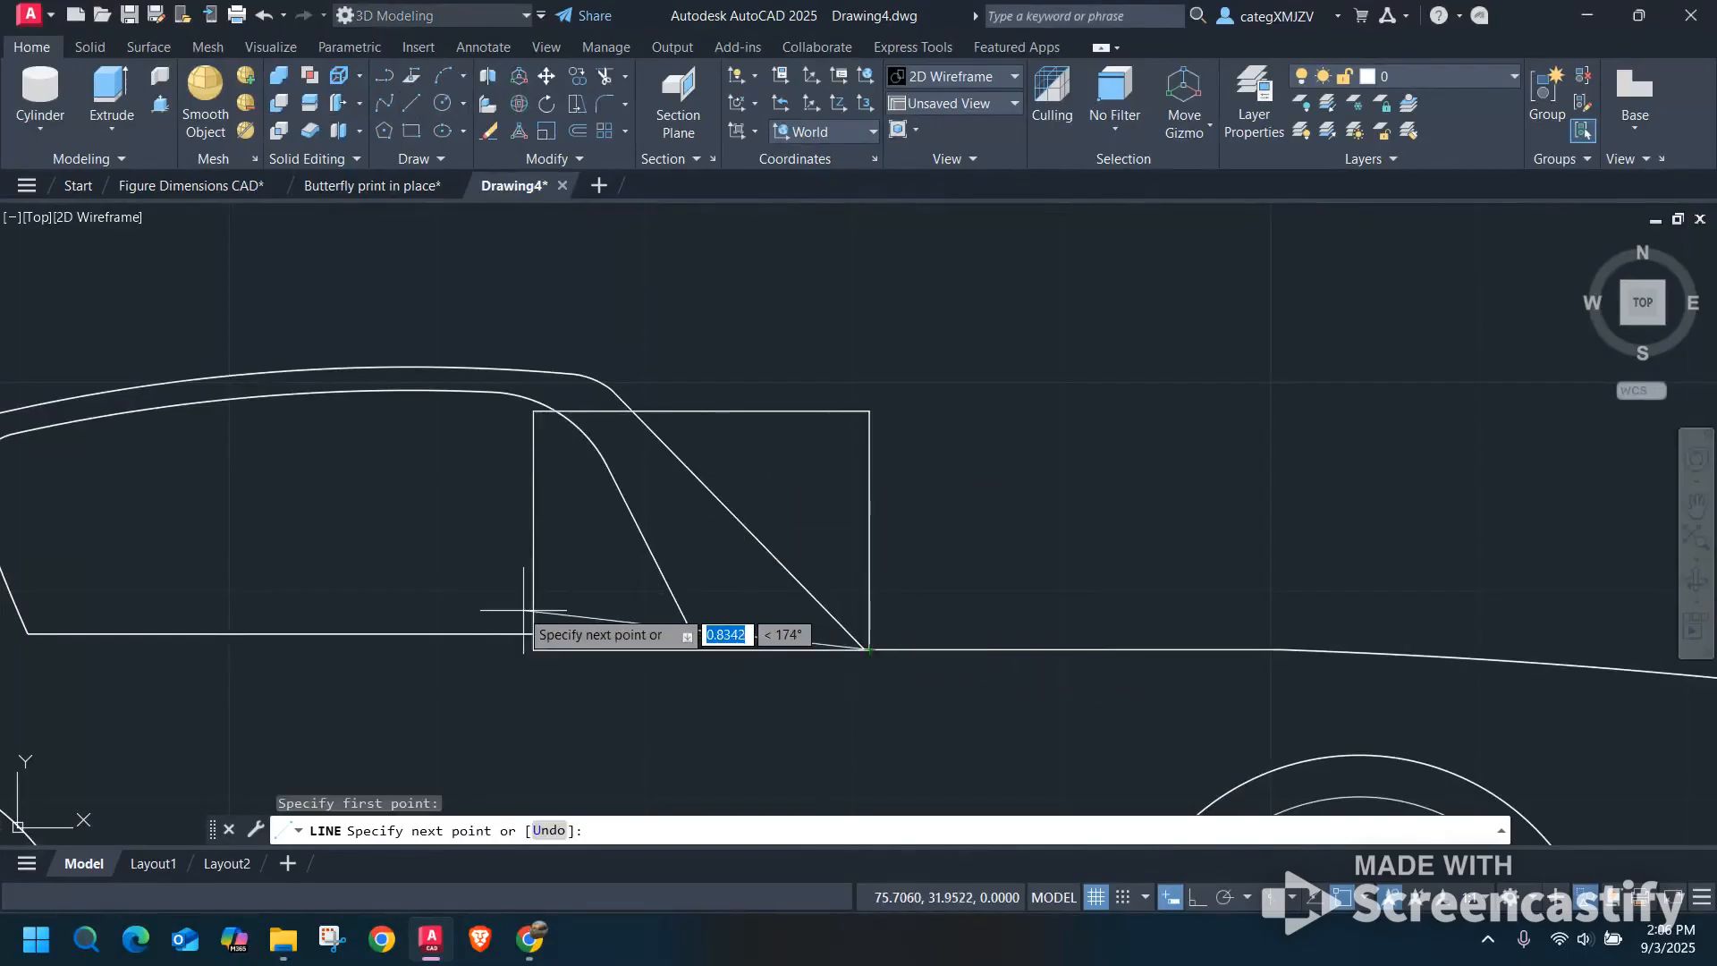
{"action": "left_click", "coordinate": [285, 594]}
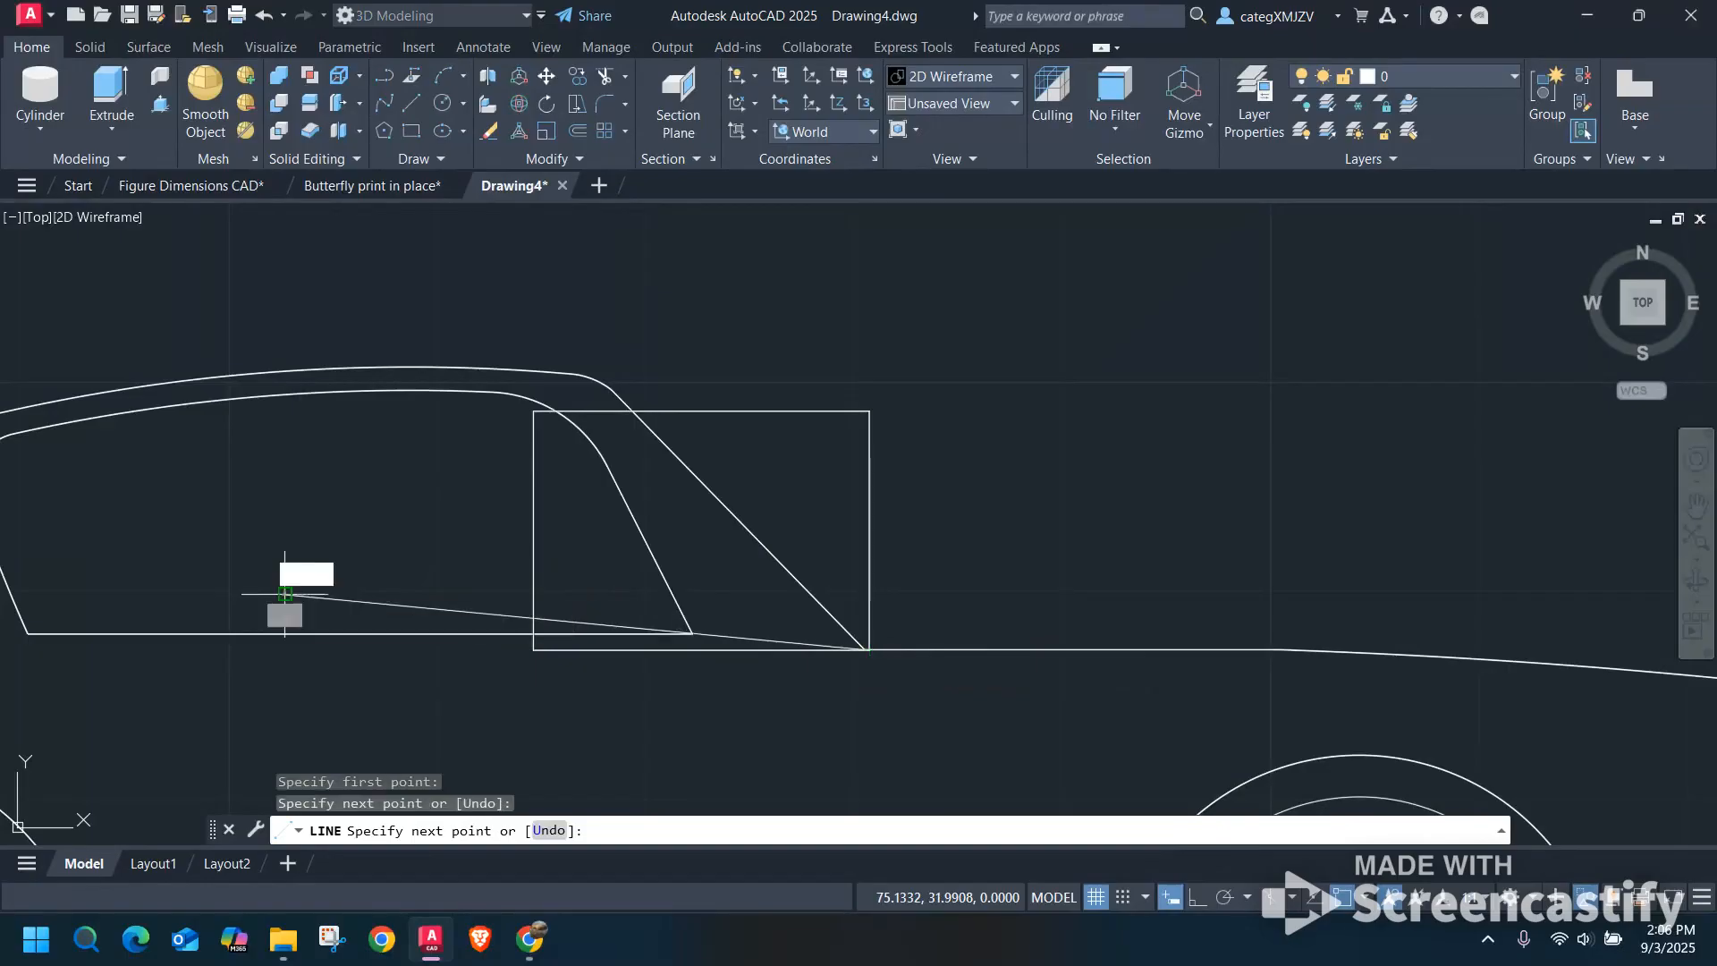
{"action": "key", "text": "Escape"}
{"action": "scroll", "coordinate": [728, 644], "scroll_direction": "up", "scroll_amount": 4}
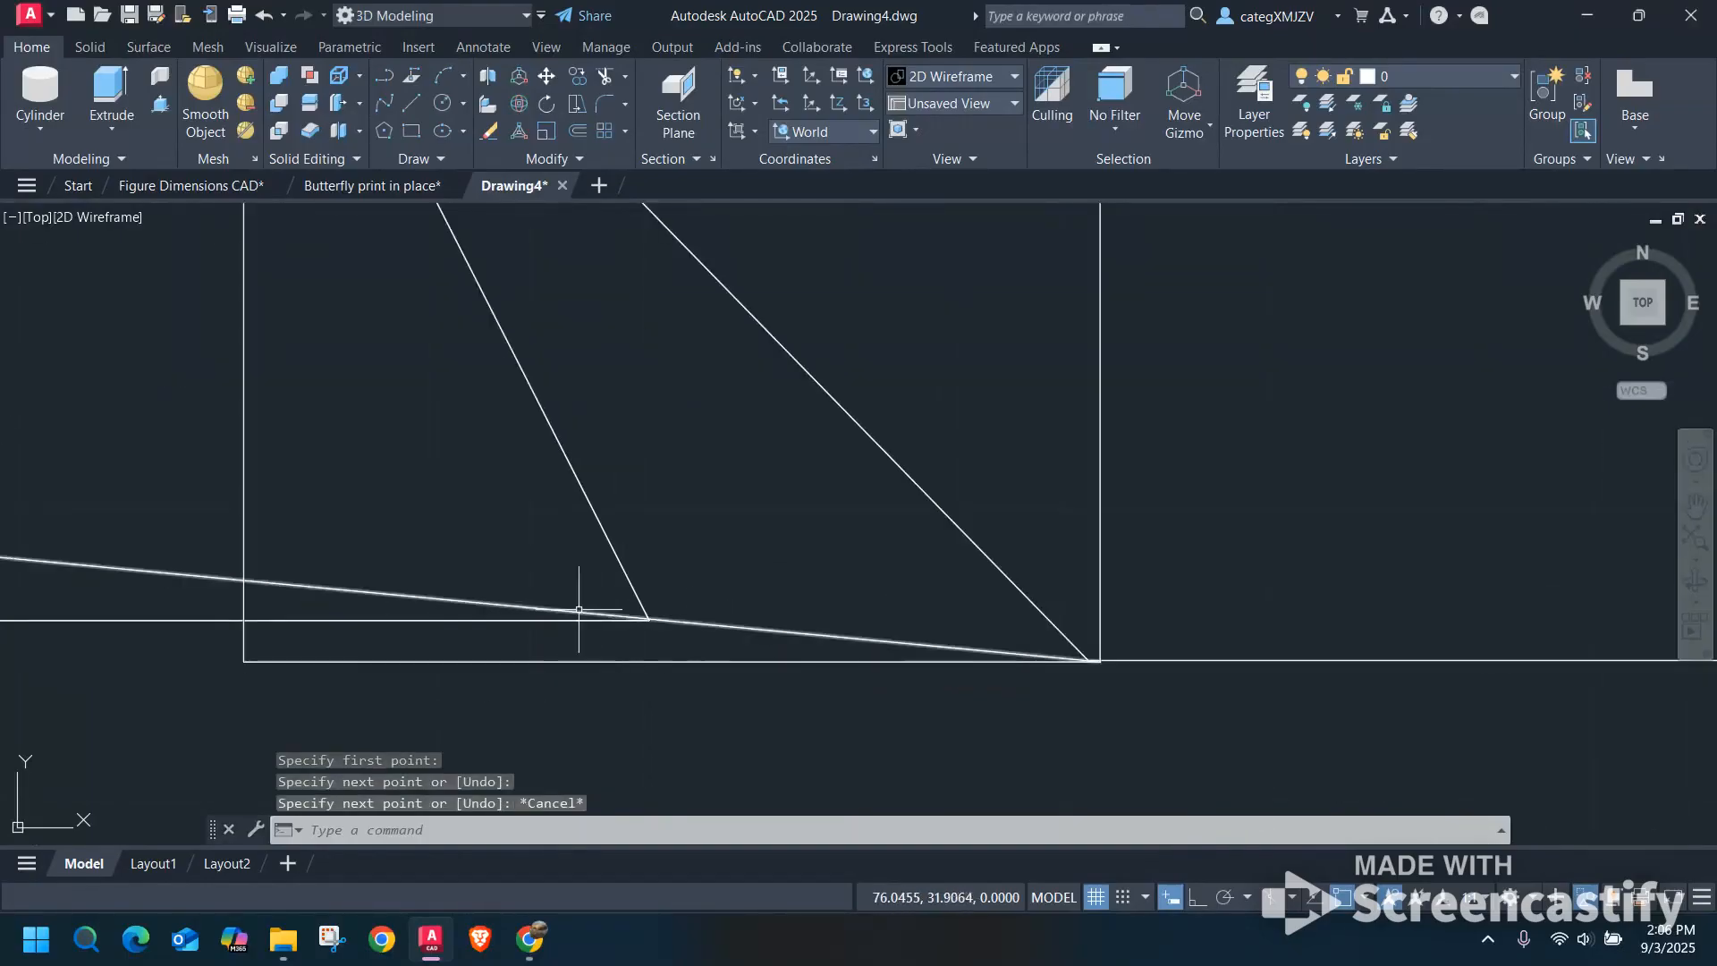
{"action": "scroll", "coordinate": [680, 617], "scroll_direction": "down", "scroll_amount": 2}
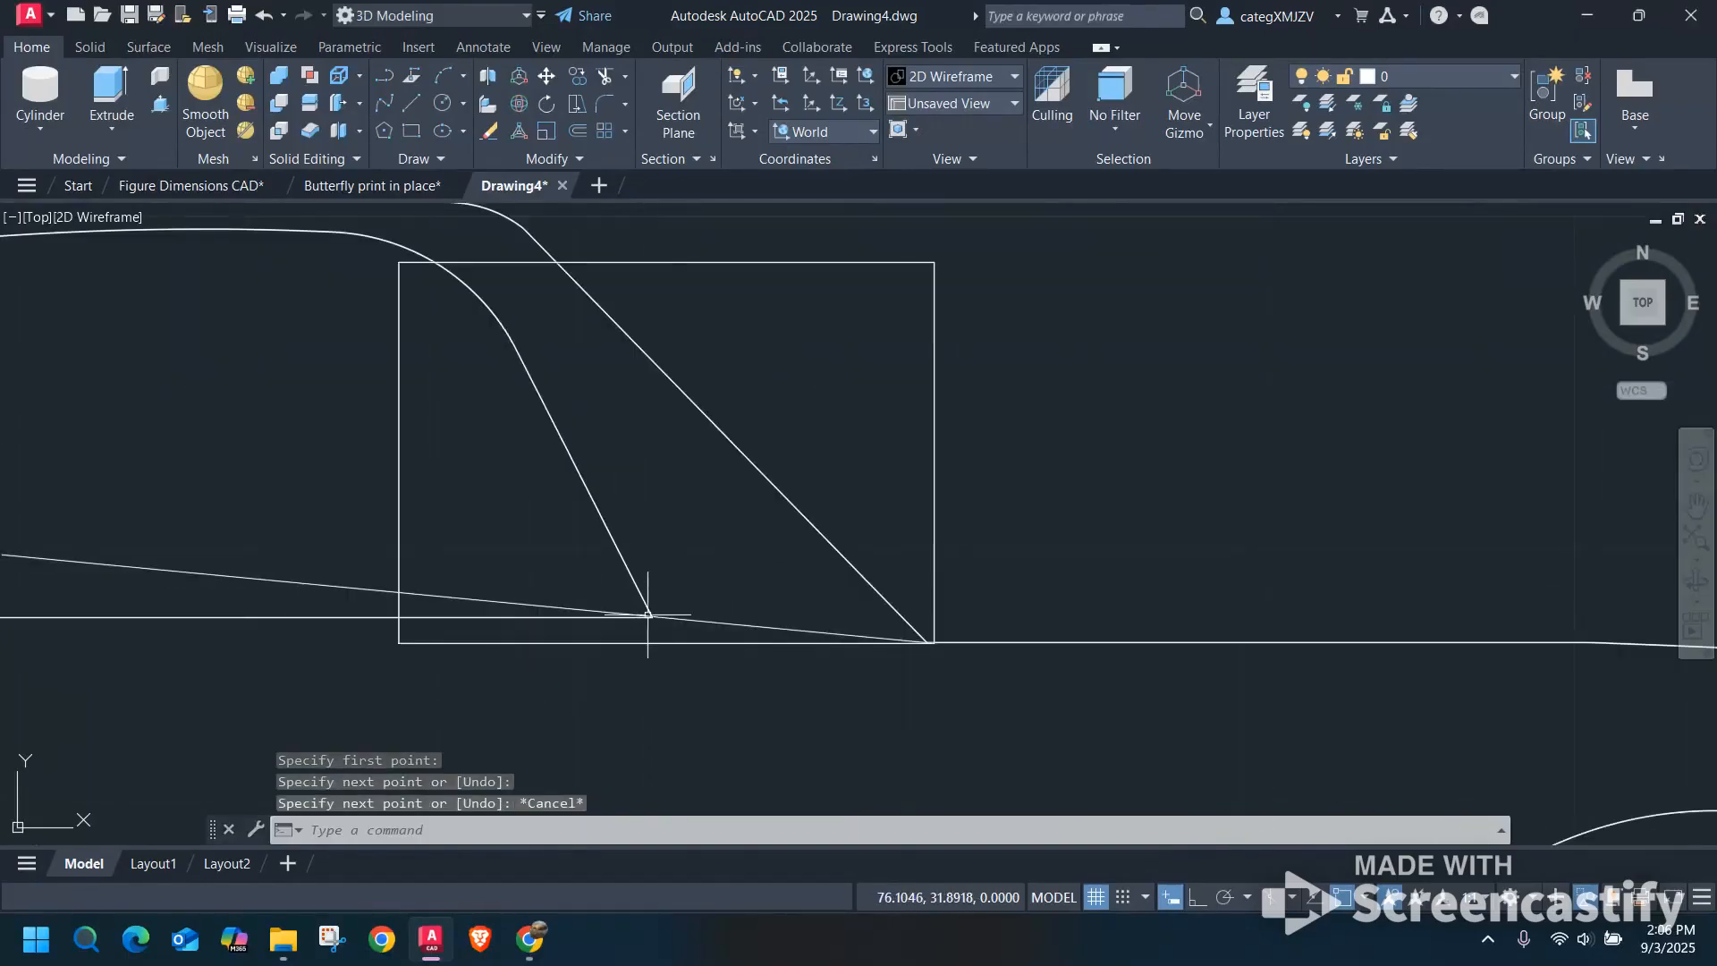
{"action": "middle_click_drag", "start_coordinate": [701, 592], "coordinate": [742, 560]}
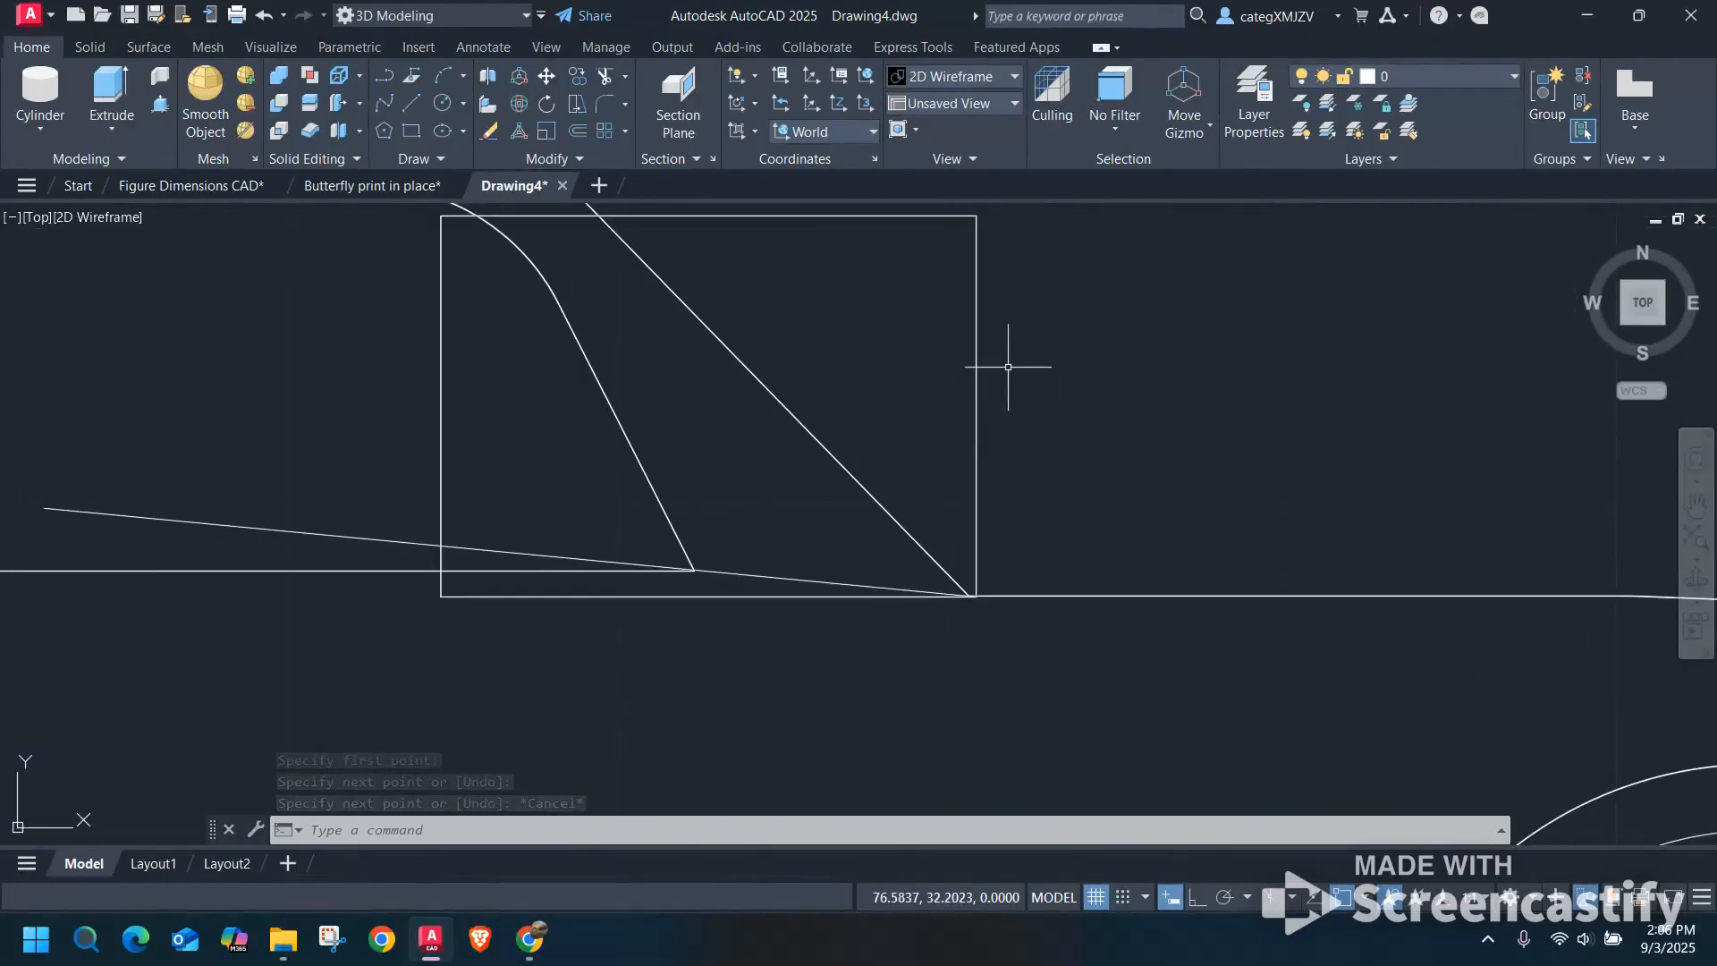
Slice the third car's windshield block along the slanted line, keeping both sides.
{"action": "middle_click_drag", "start_coordinate": [1008, 367], "coordinate": [1043, 383]}
{"action": "scroll", "coordinate": [1043, 382], "scroll_direction": "down", "scroll_amount": 2}
{"action": "left_click", "coordinate": [88, 47]}
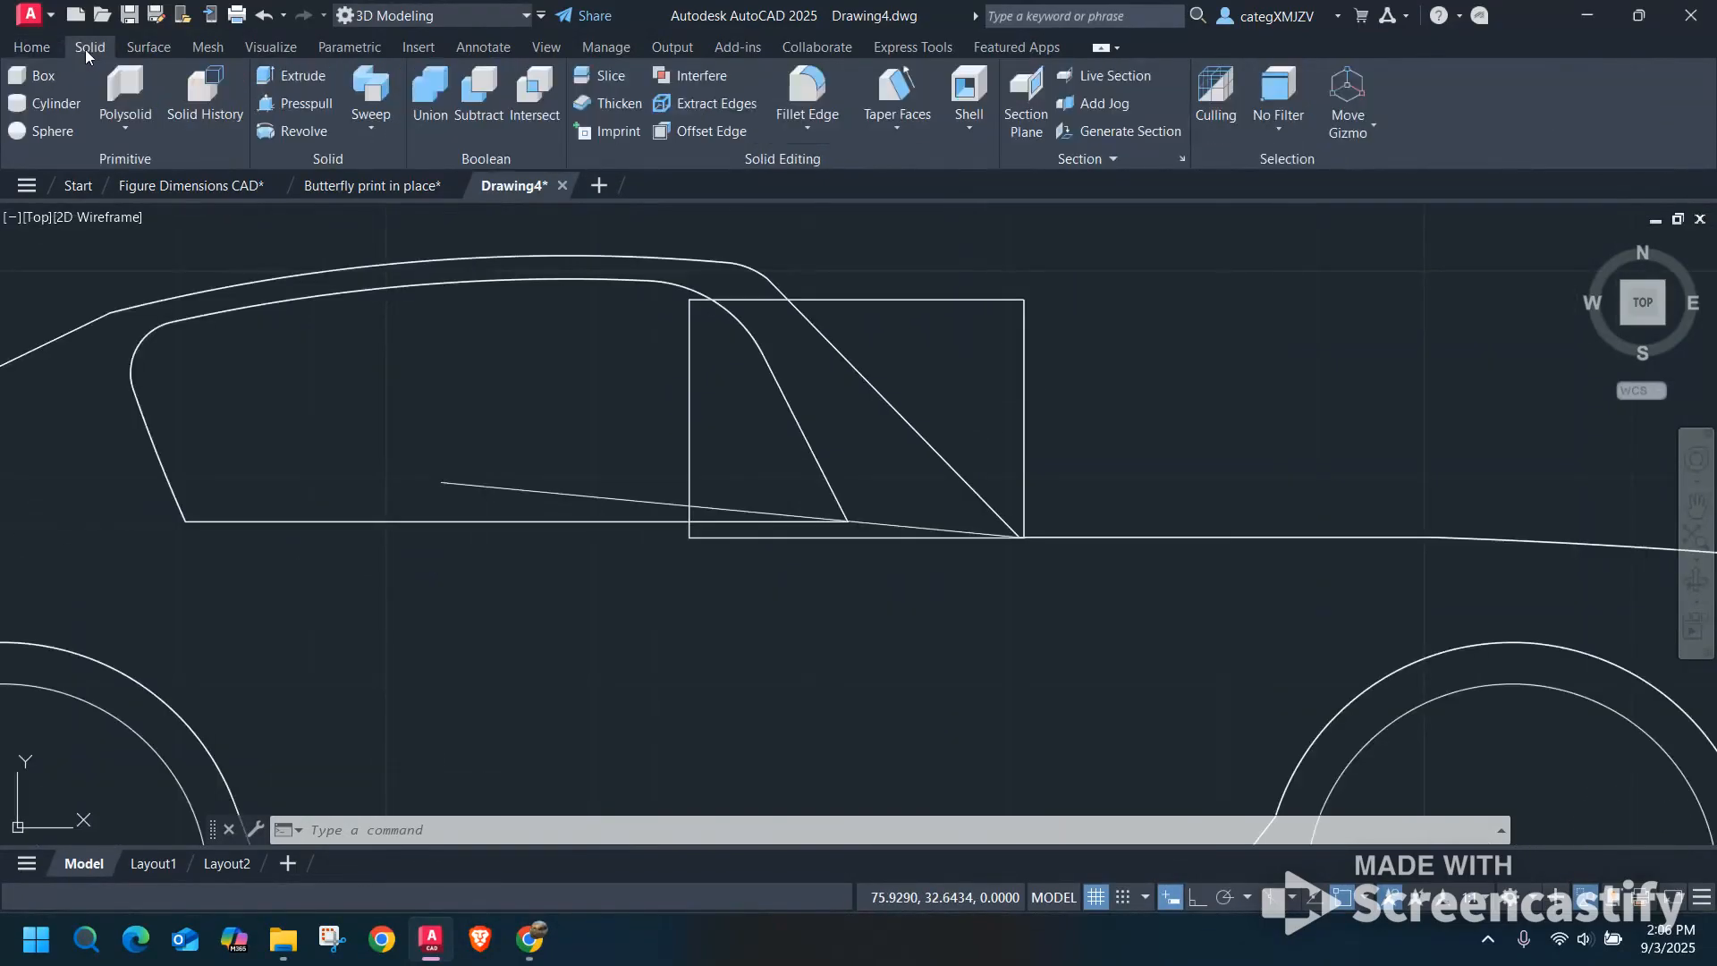
{"action": "left_click", "coordinate": [602, 76]}
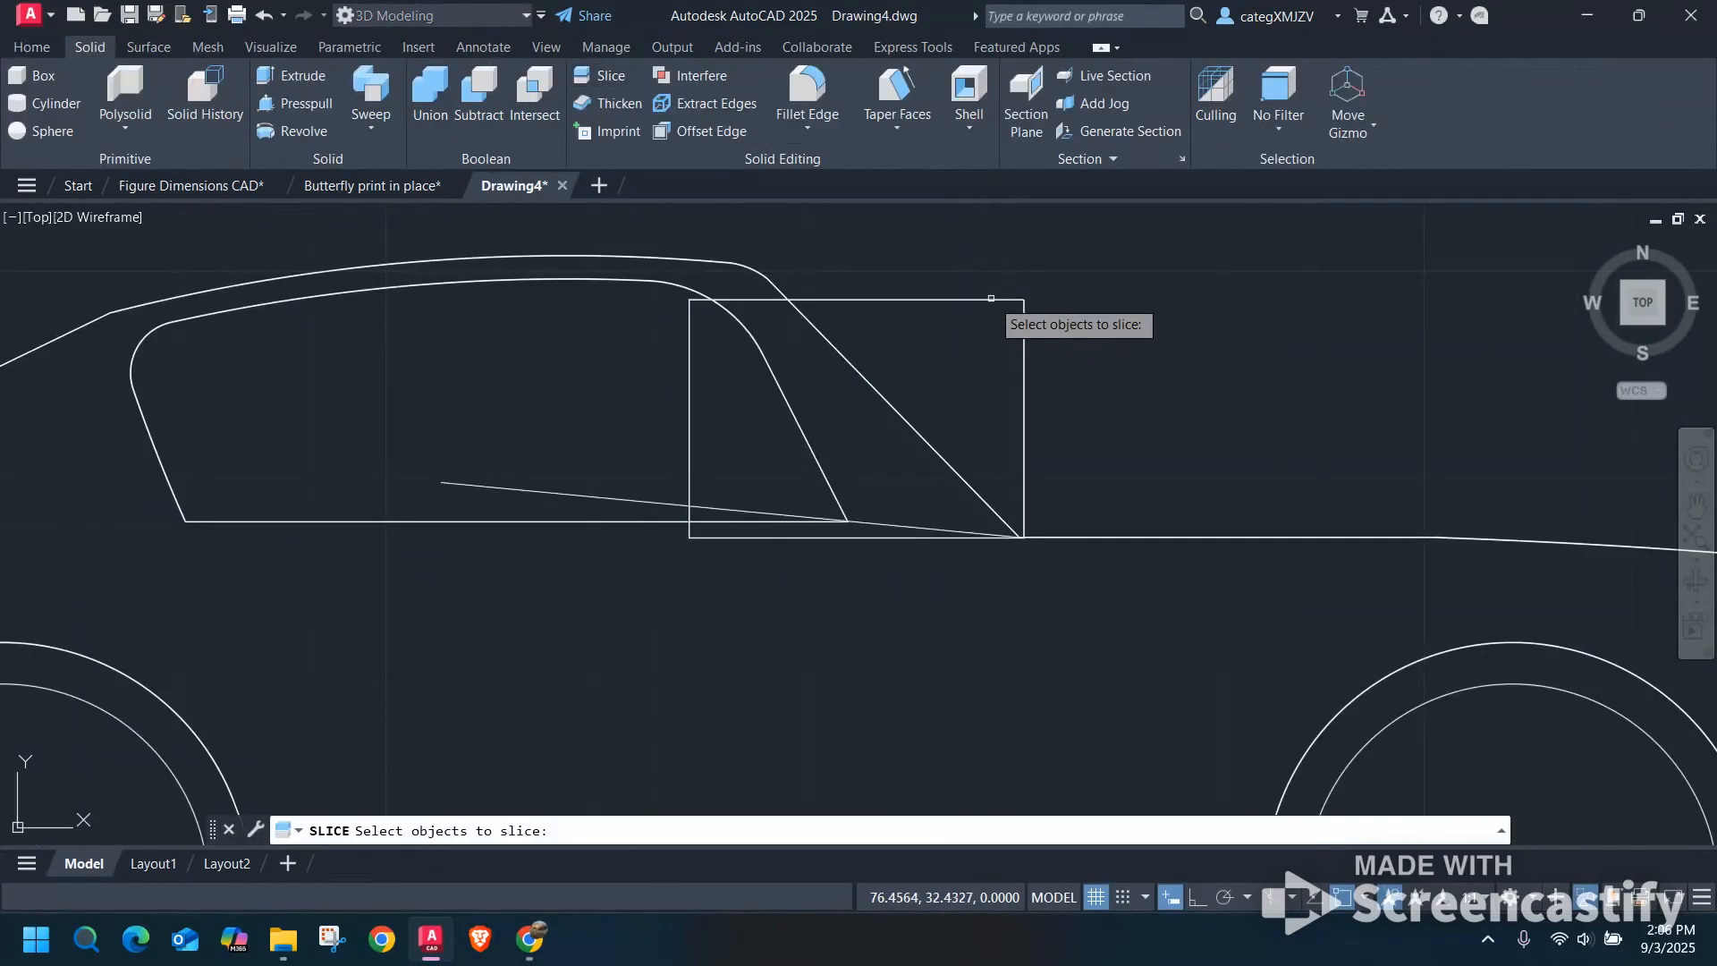
{"action": "left_click", "coordinate": [988, 311]}
{"action": "key", "text": "Return"}
{"action": "left_click", "coordinate": [433, 484]}
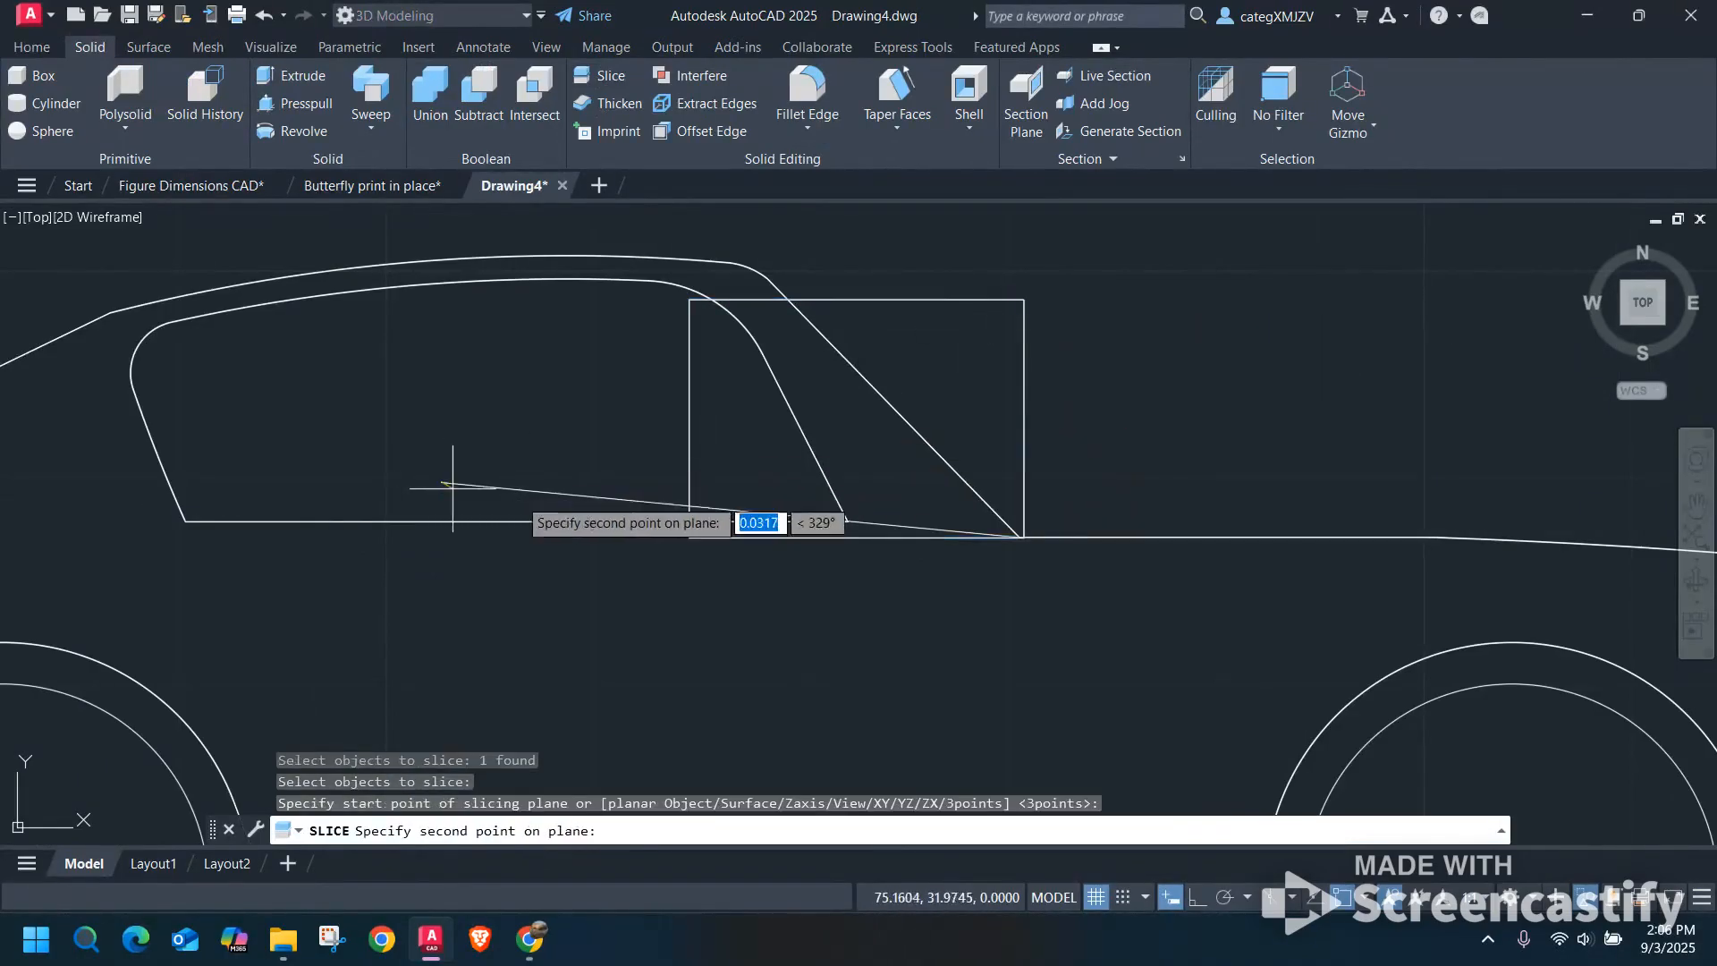
{"action": "scroll", "coordinate": [1024, 537], "scroll_direction": "up", "scroll_amount": 5}
{"action": "left_click", "coordinate": [1016, 547]}
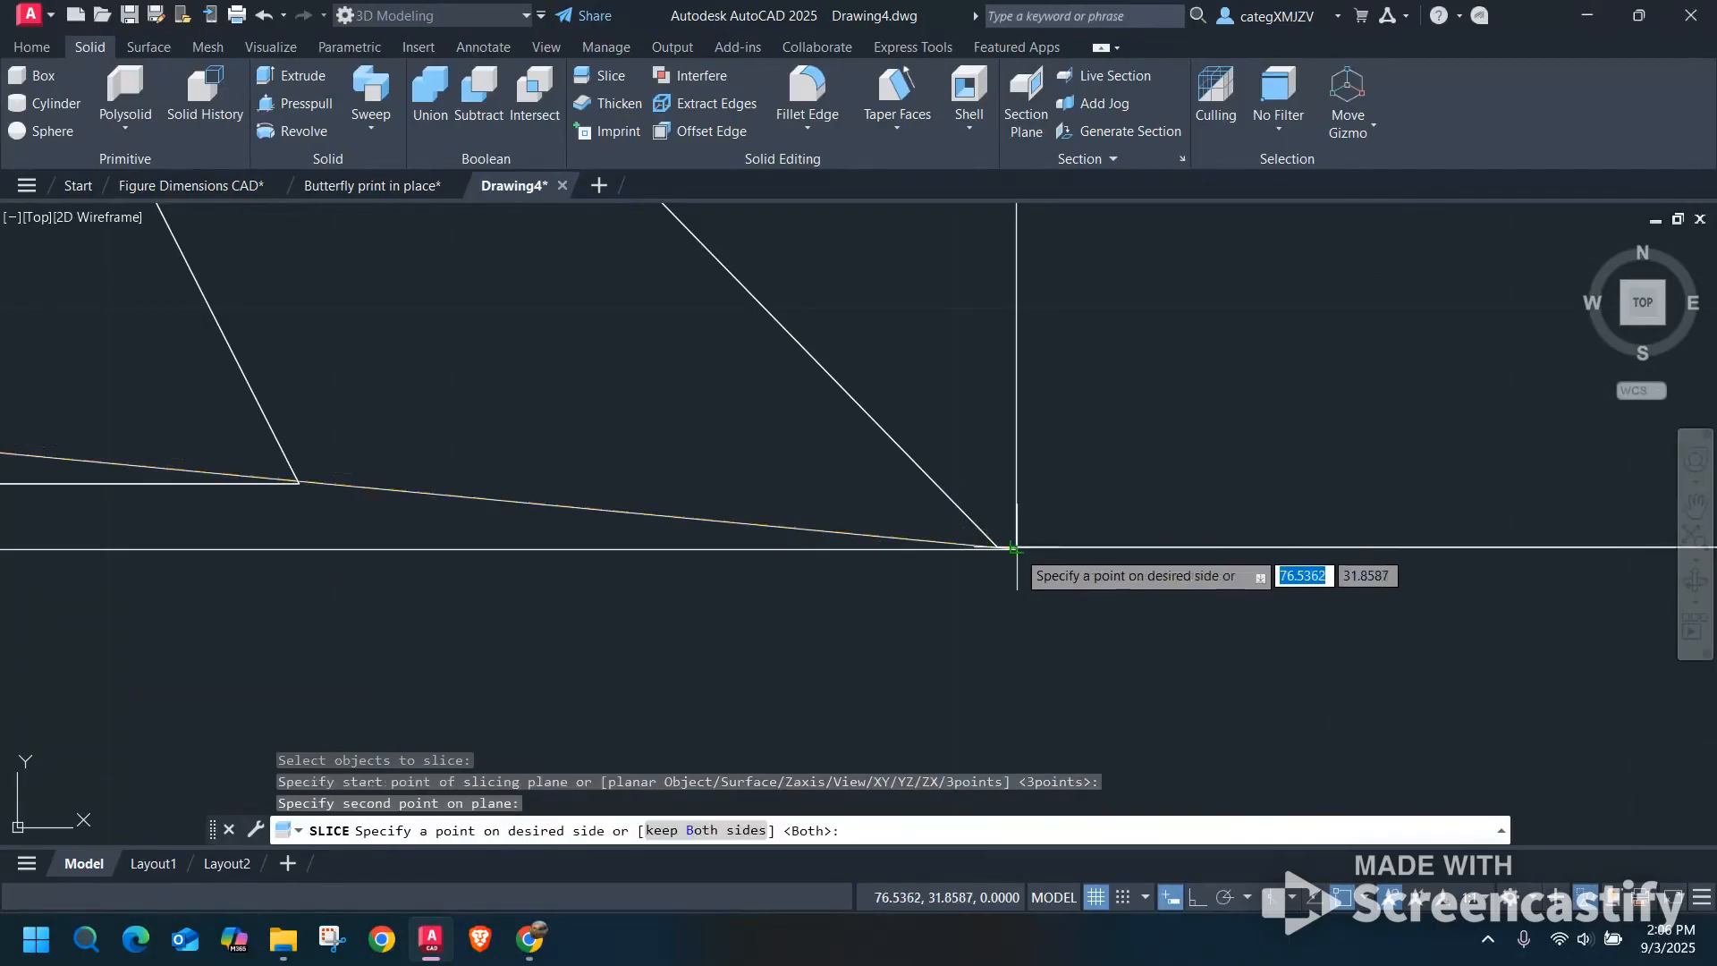
{"action": "key", "text": "Return"}
Erase the sliced-off lower sliver of the windshield block and the slanted guide line.
{"action": "scroll", "coordinate": [652, 483], "scroll_direction": "down", "scroll_amount": 3}
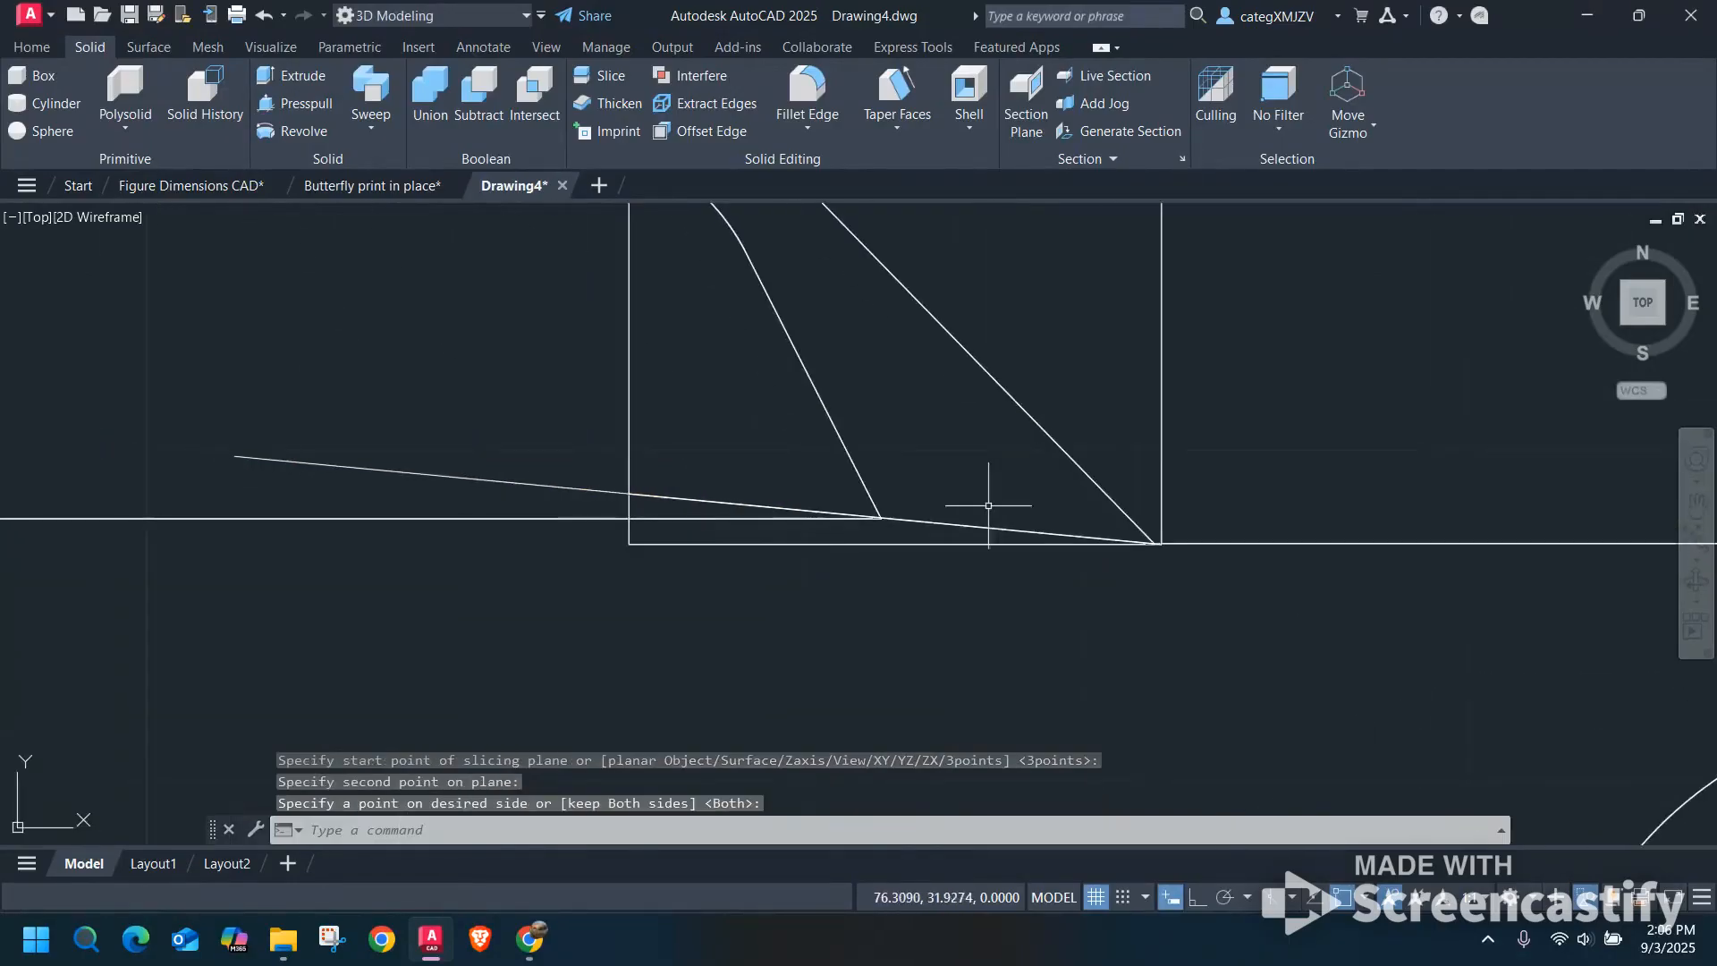
{"action": "left_click", "coordinate": [630, 510]}
{"action": "key", "text": "Delete"}
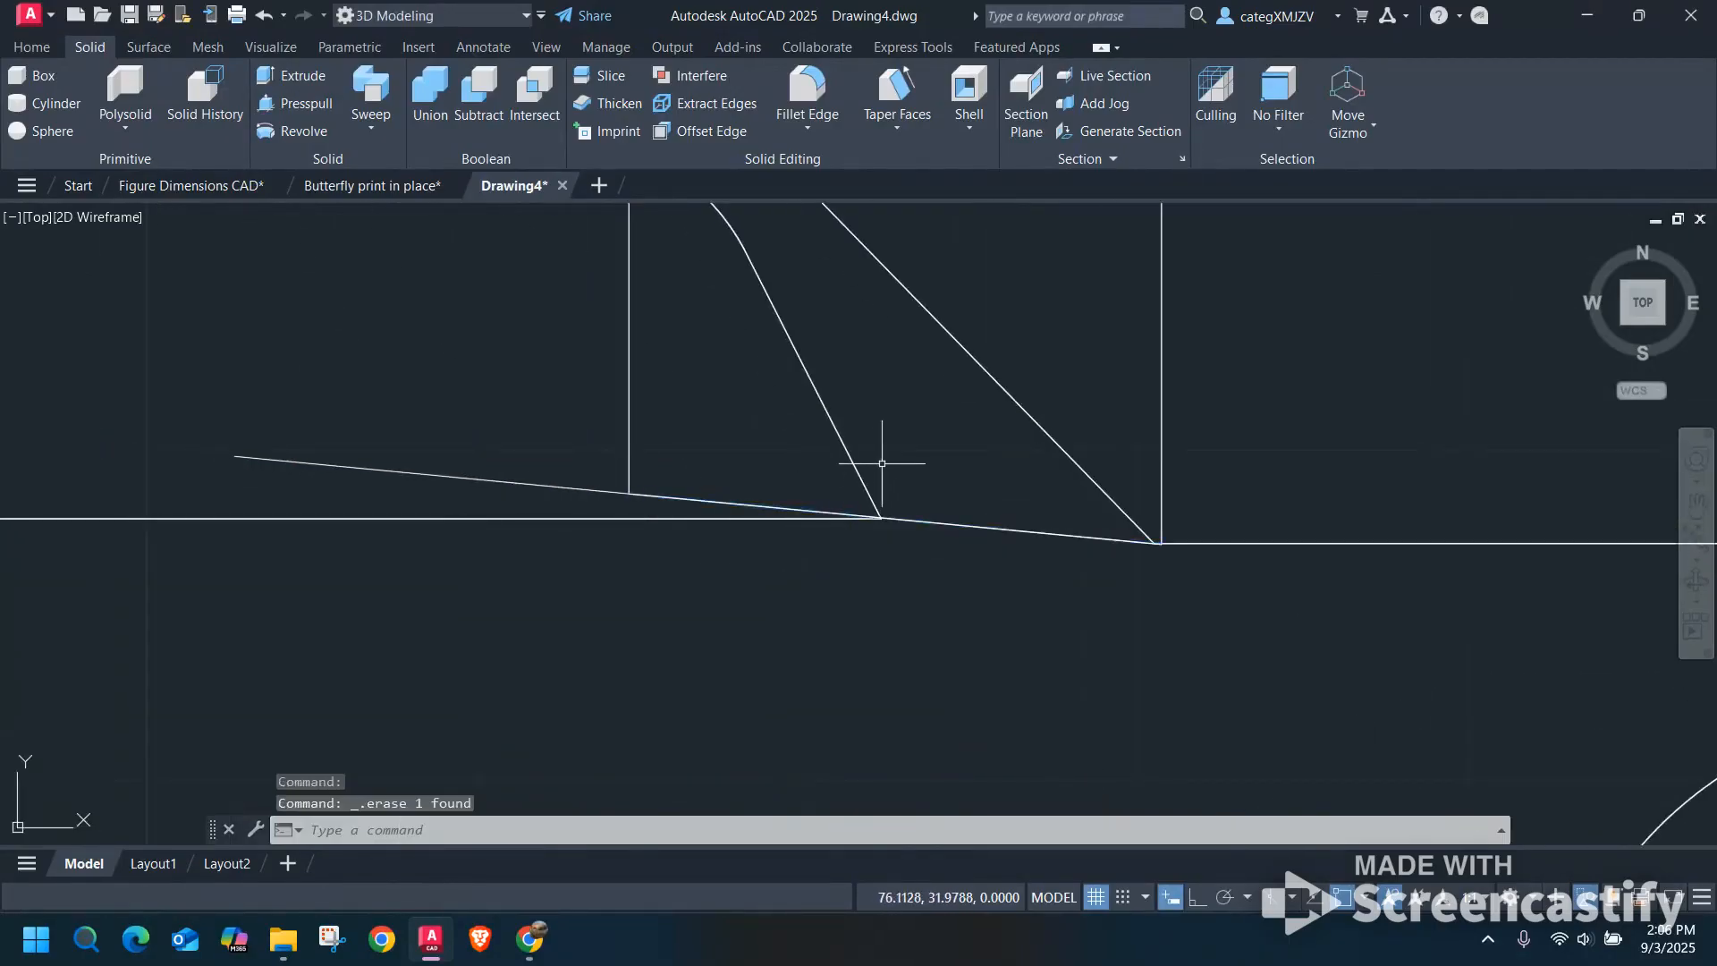
{"action": "scroll", "coordinate": [882, 463], "scroll_direction": "down", "scroll_amount": 2}
{"action": "left_click", "coordinate": [651, 473]}
{"action": "key", "text": "Delete"}
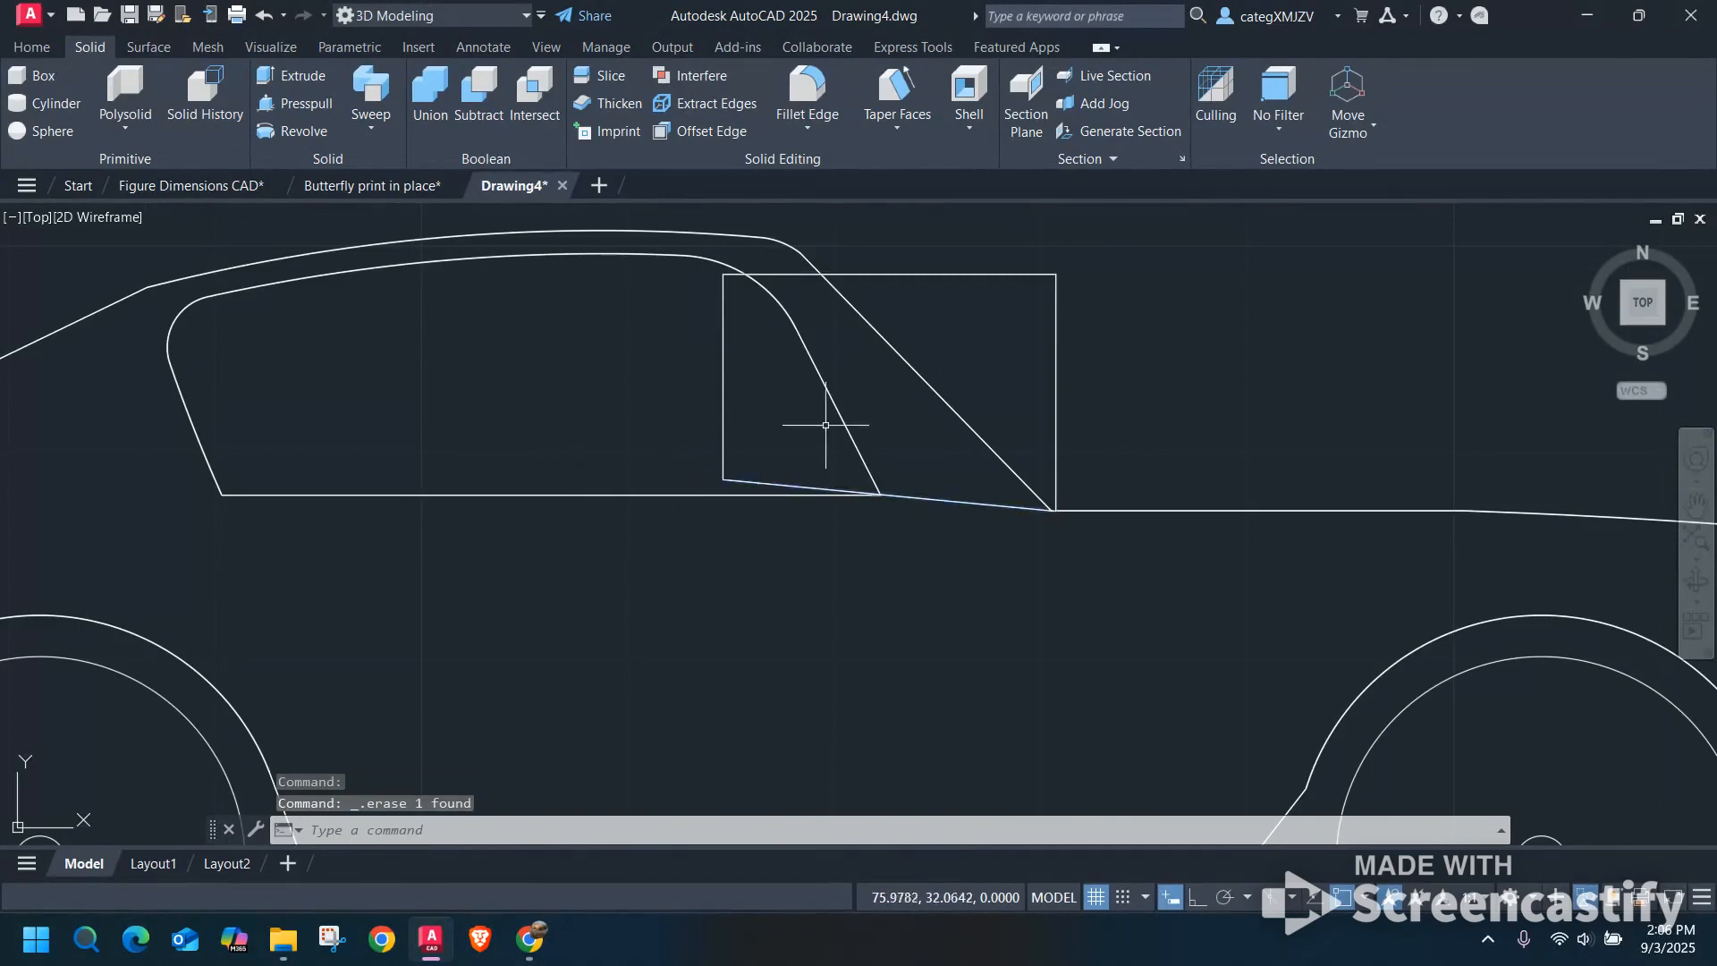
Subtract the trimmed windshield block from the third car's body.
{"action": "scroll", "coordinate": [966, 407], "scroll_direction": "down", "scroll_amount": 5}
{"action": "scroll", "coordinate": [890, 438], "scroll_direction": "up", "scroll_amount": 5}
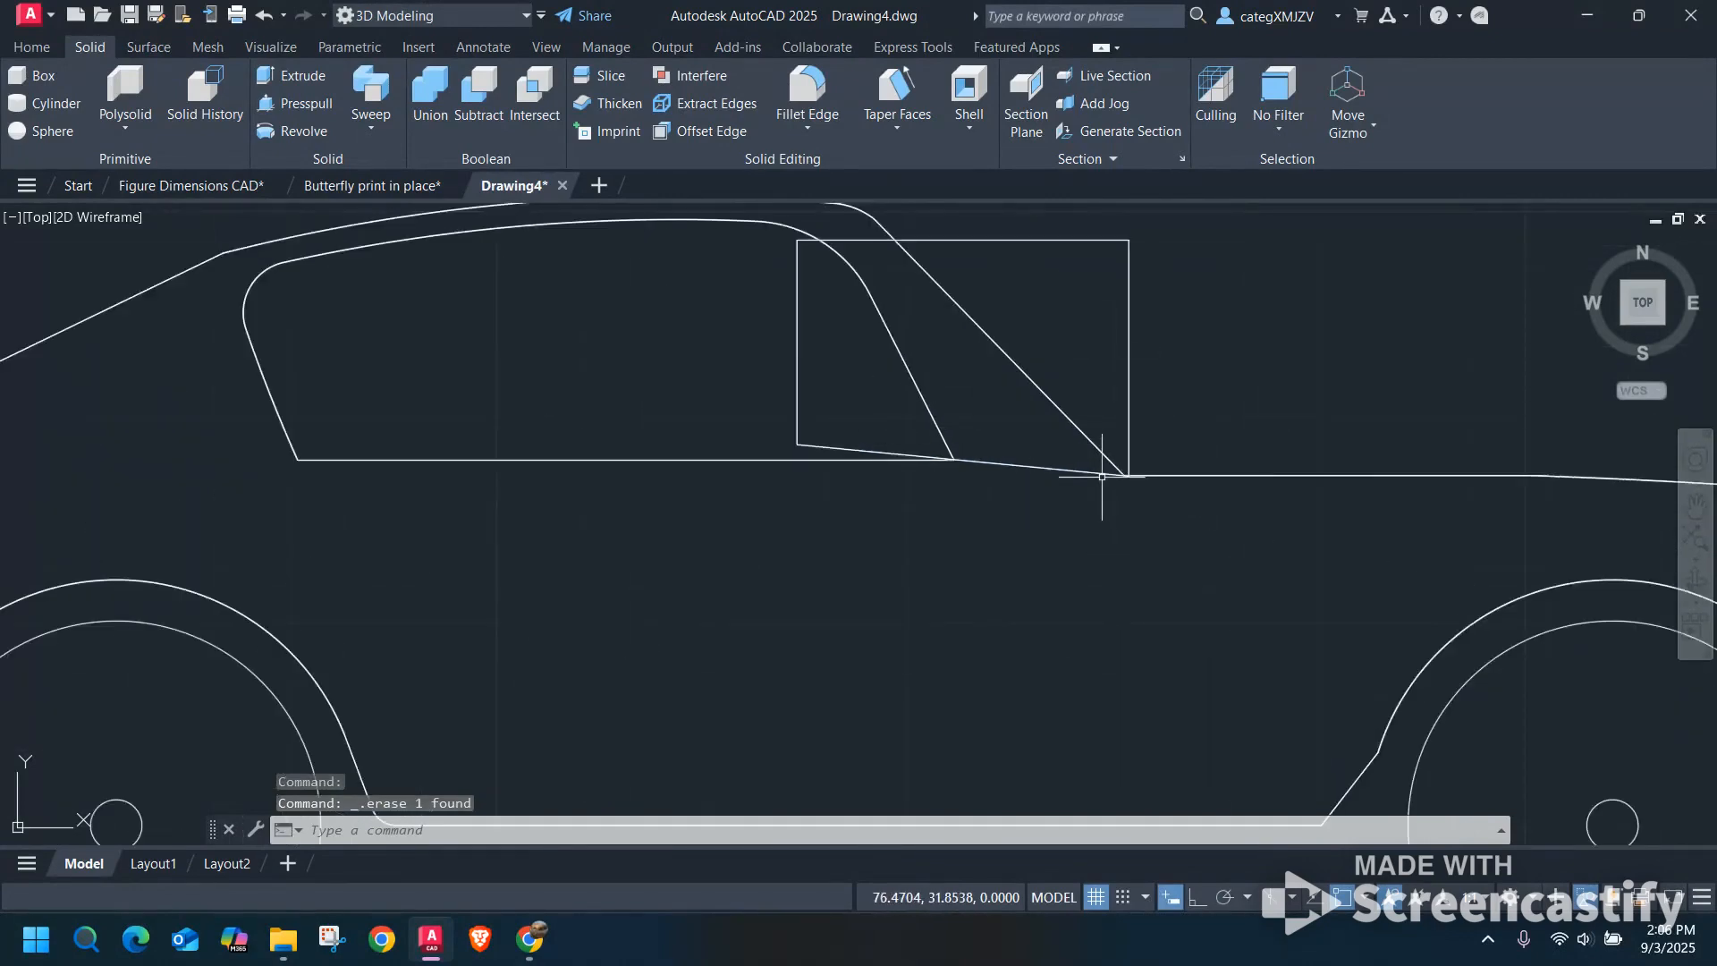
{"action": "scroll", "coordinate": [1112, 460], "scroll_direction": "down", "scroll_amount": 6}
{"action": "scroll", "coordinate": [1073, 429], "scroll_direction": "up", "scroll_amount": 1}
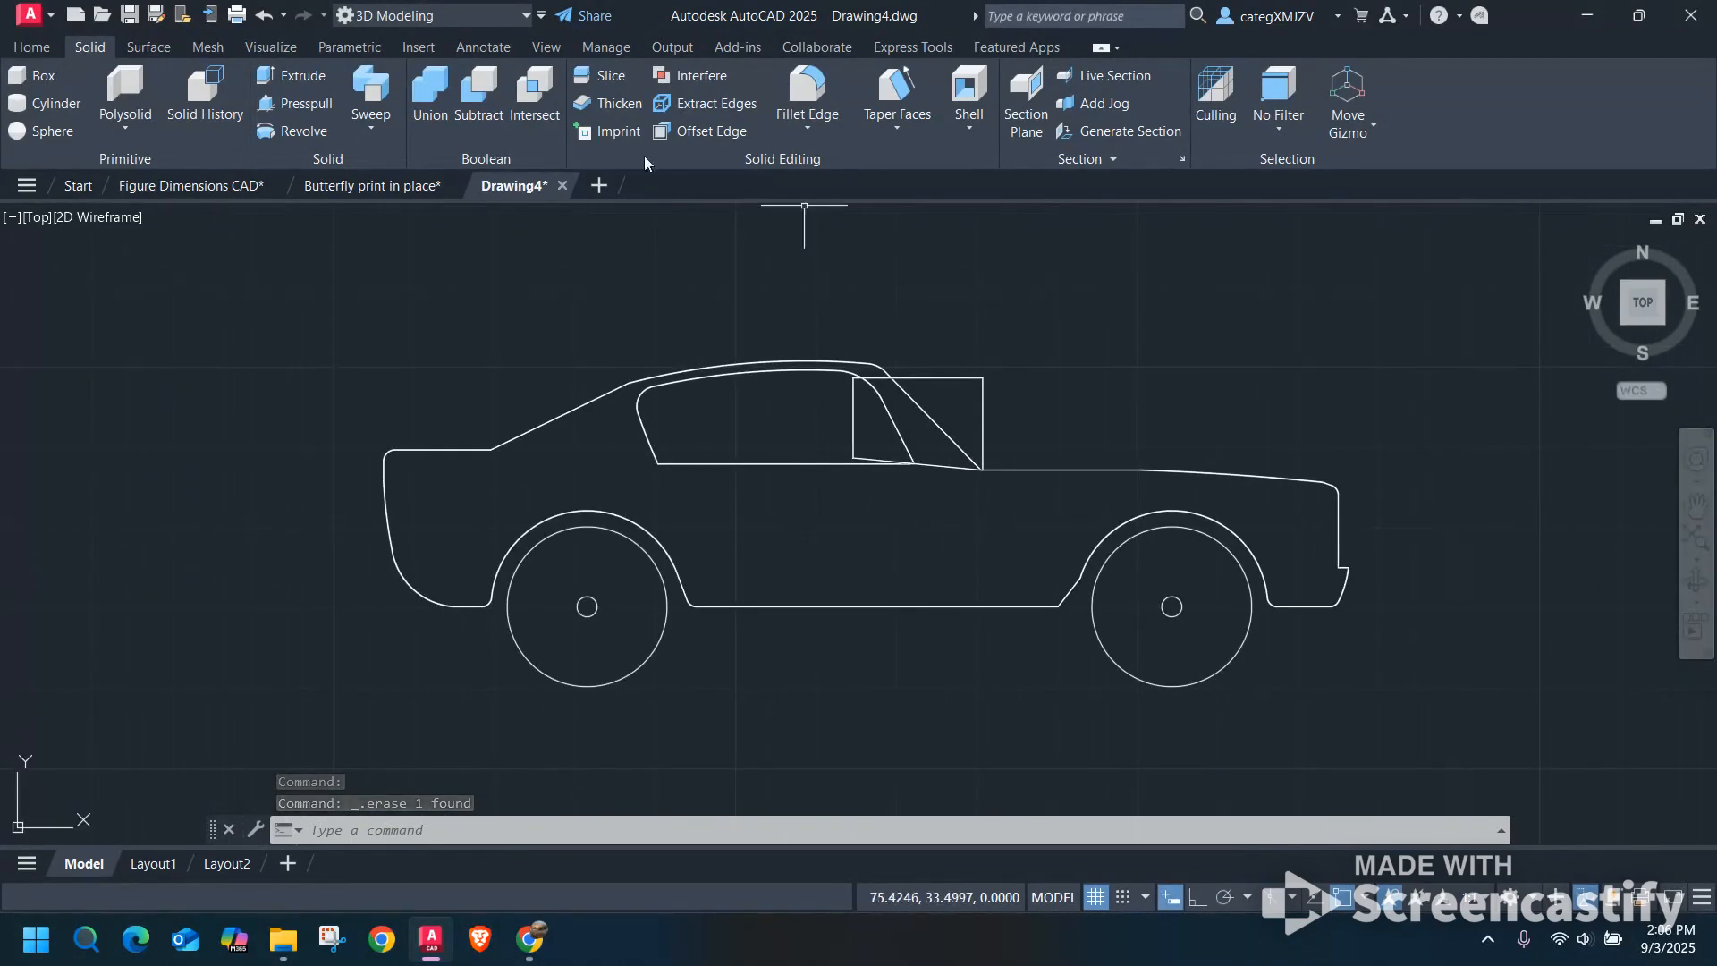
{"action": "left_click", "coordinate": [479, 99]}
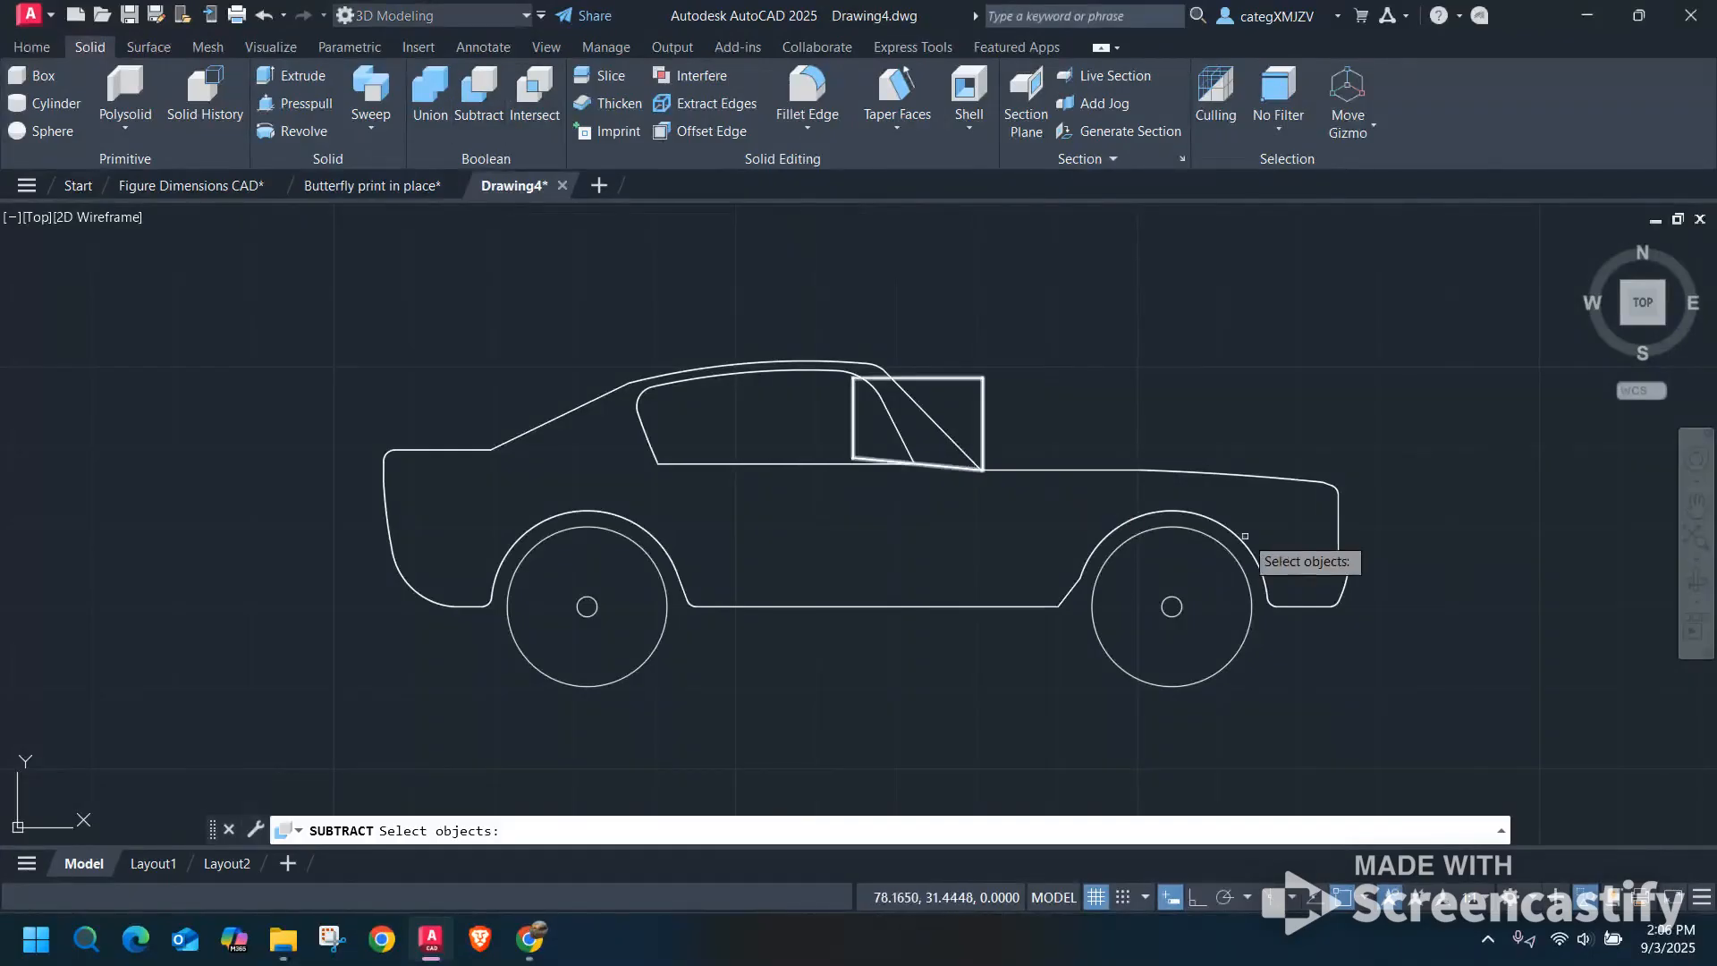
{"action": "left_click", "coordinate": [1170, 474]}
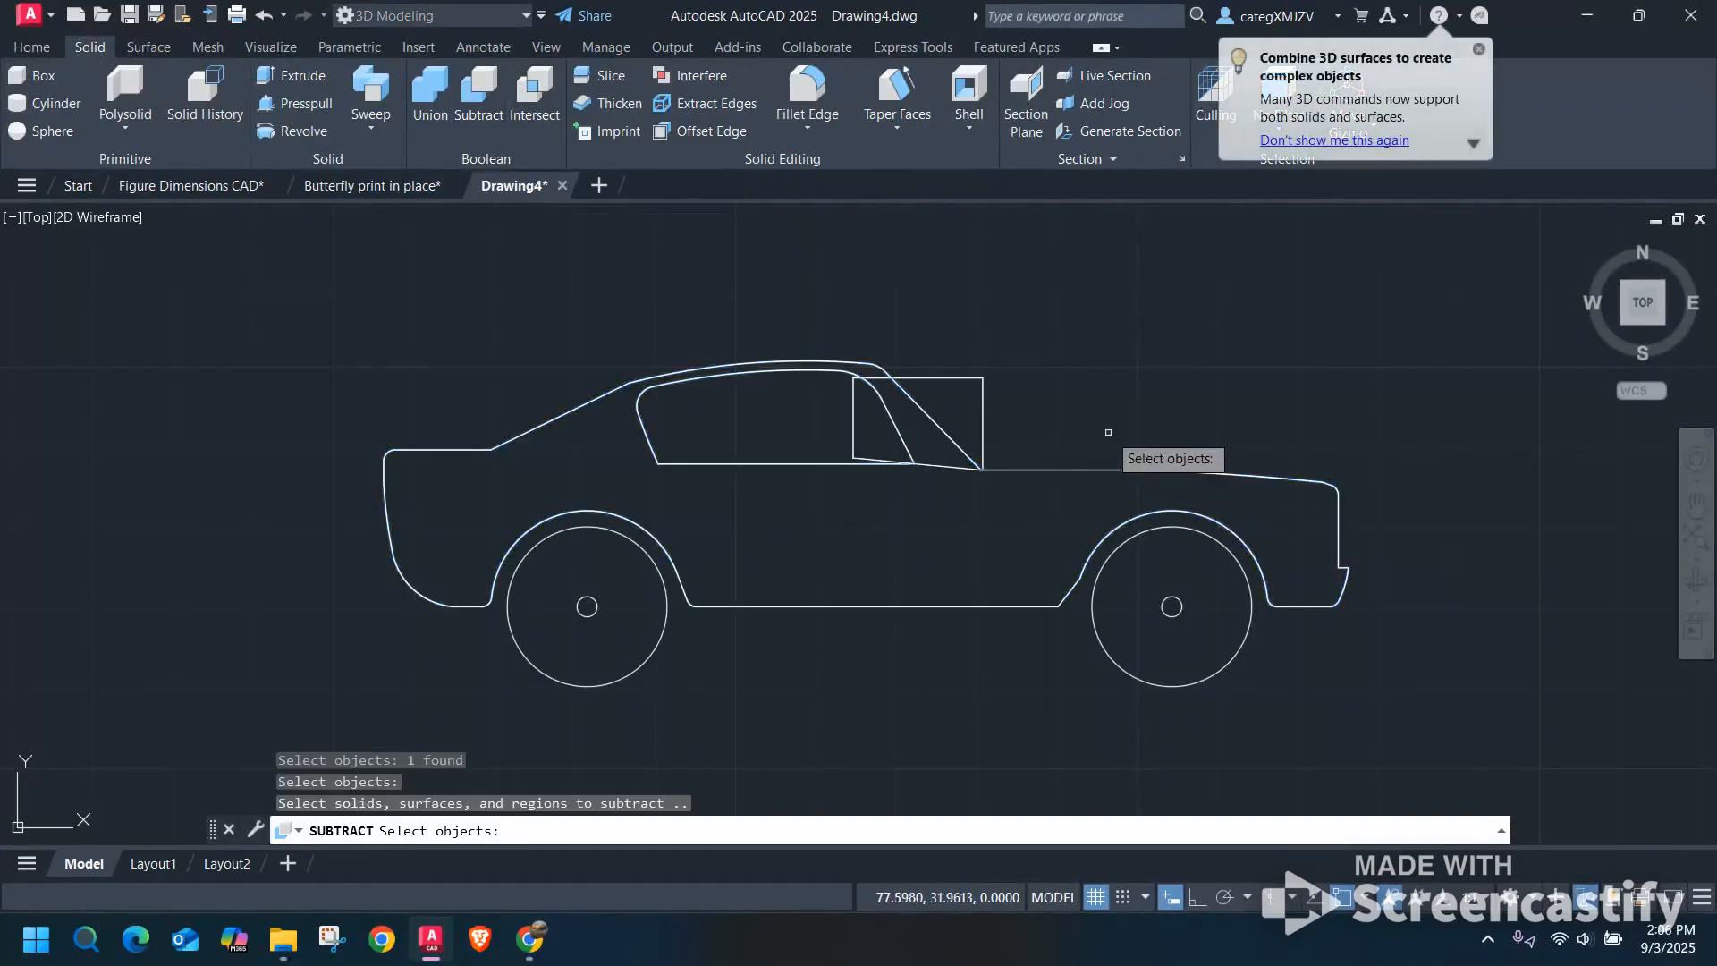
{"action": "left_click", "coordinate": [982, 398]}
{"action": "key", "text": "Return"}
Display the model in the Conceptual visual style and examine the third car's windshield cut from several angles.
{"action": "scroll", "coordinate": [1068, 368], "scroll_direction": "down", "scroll_amount": 2}
{"action": "middle_click_drag", "start_coordinate": [1111, 383], "coordinate": [939, 299], "text": "shift"}
{"action": "left_click", "coordinate": [185, 222]}
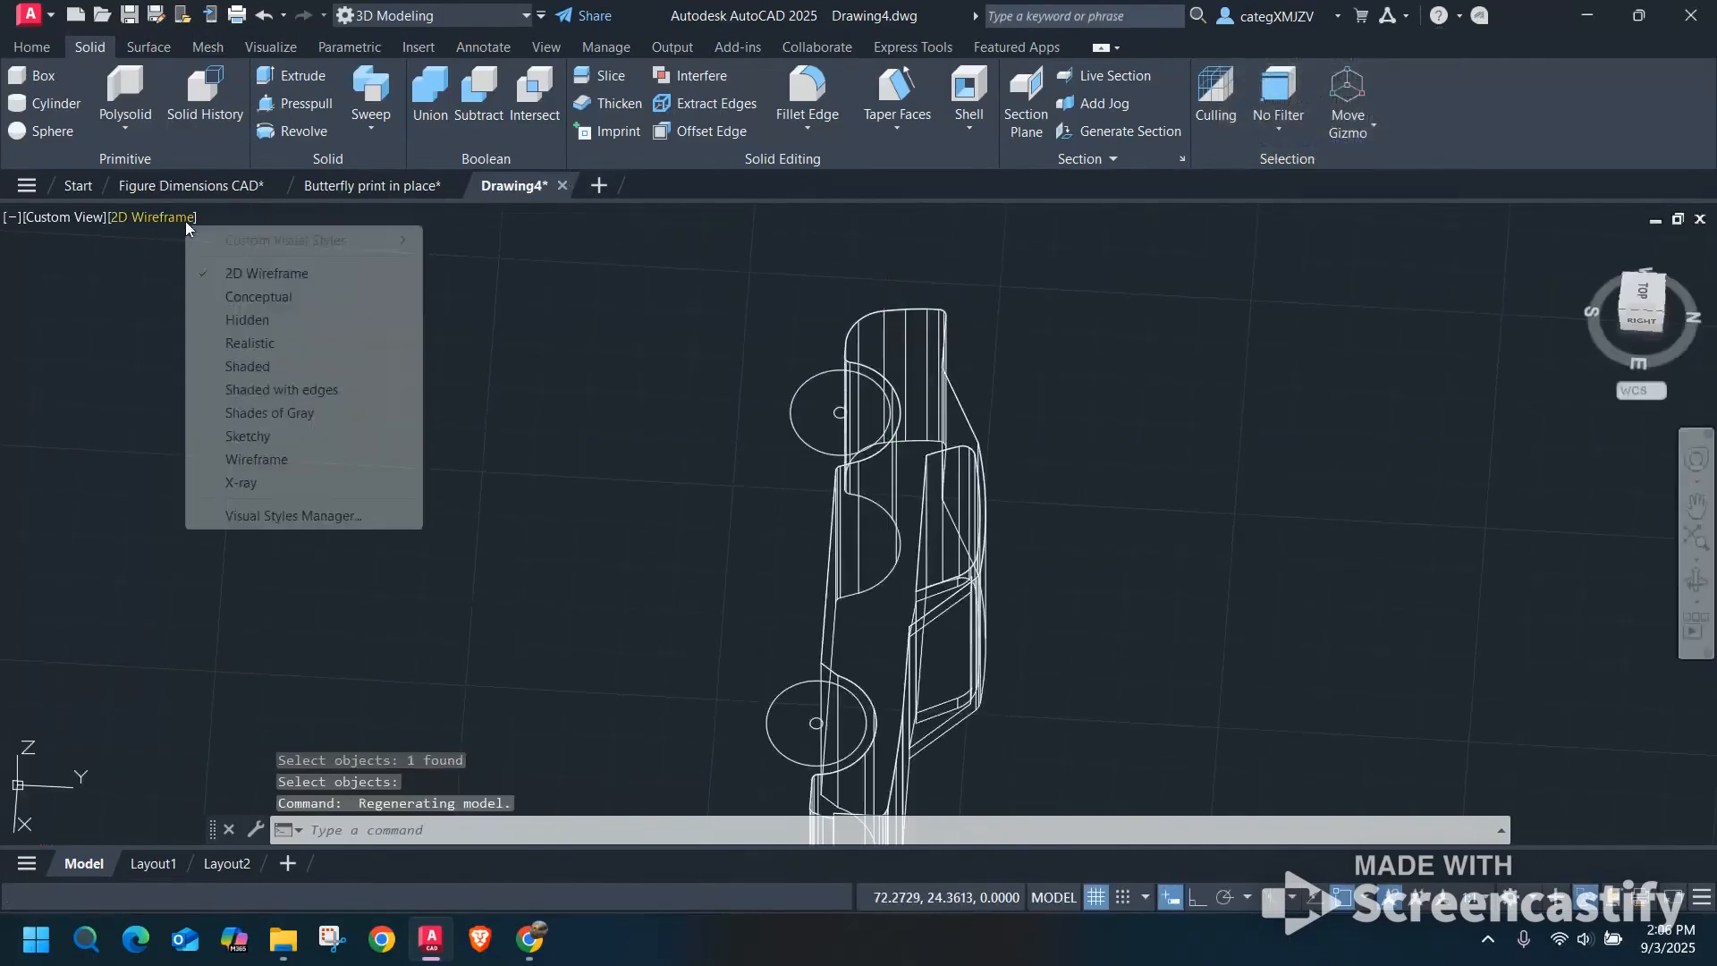
{"action": "left_click", "coordinate": [220, 296]}
{"action": "scroll", "coordinate": [966, 618], "scroll_direction": "up", "scroll_amount": 2}
{"action": "middle_click_drag", "start_coordinate": [966, 618], "coordinate": [974, 441]}
{"action": "middle_click_drag", "start_coordinate": [678, 418], "coordinate": [658, 495], "text": "shift"}
{"action": "scroll", "coordinate": [658, 495], "scroll_direction": "down", "scroll_amount": 5}
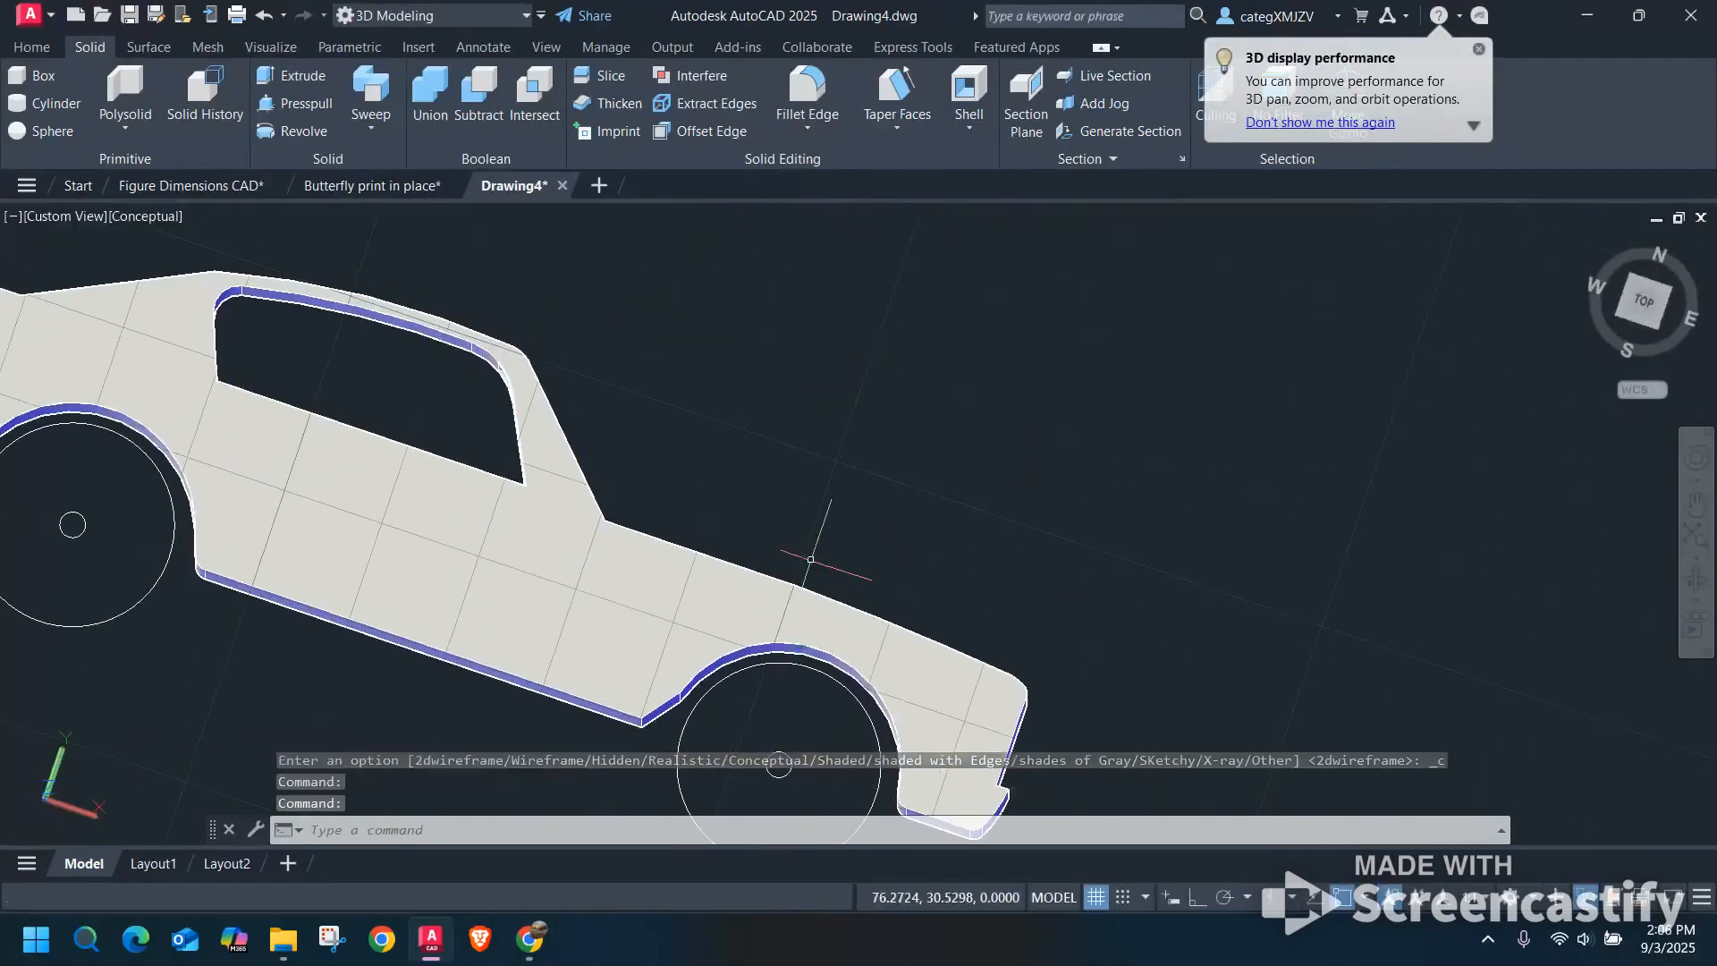
{"action": "middle_click_drag", "start_coordinate": [981, 480], "coordinate": [751, 628], "text": "shift"}
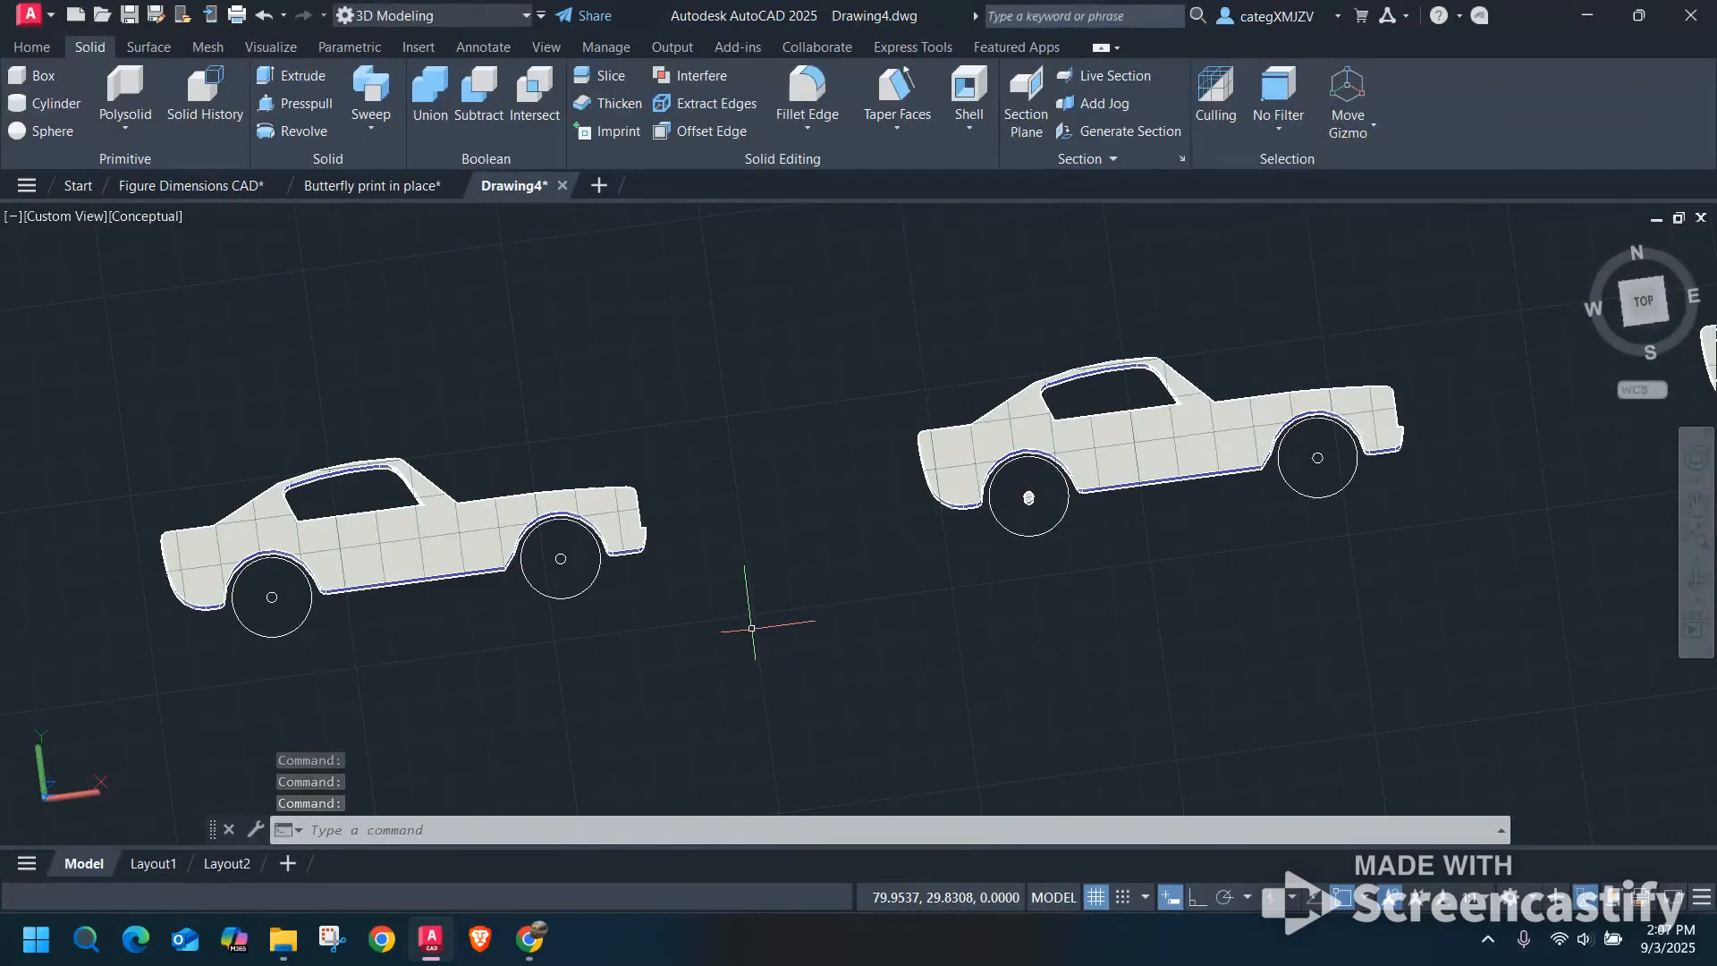
Examine the third car's front wheel circles, the axle rod and hole circle on the next car, and the wheel solids on the car beyond it.
{"action": "scroll", "coordinate": [832, 586], "scroll_direction": "down", "scroll_amount": 2}
{"action": "scroll", "coordinate": [831, 587], "scroll_direction": "up", "scroll_amount": 5}
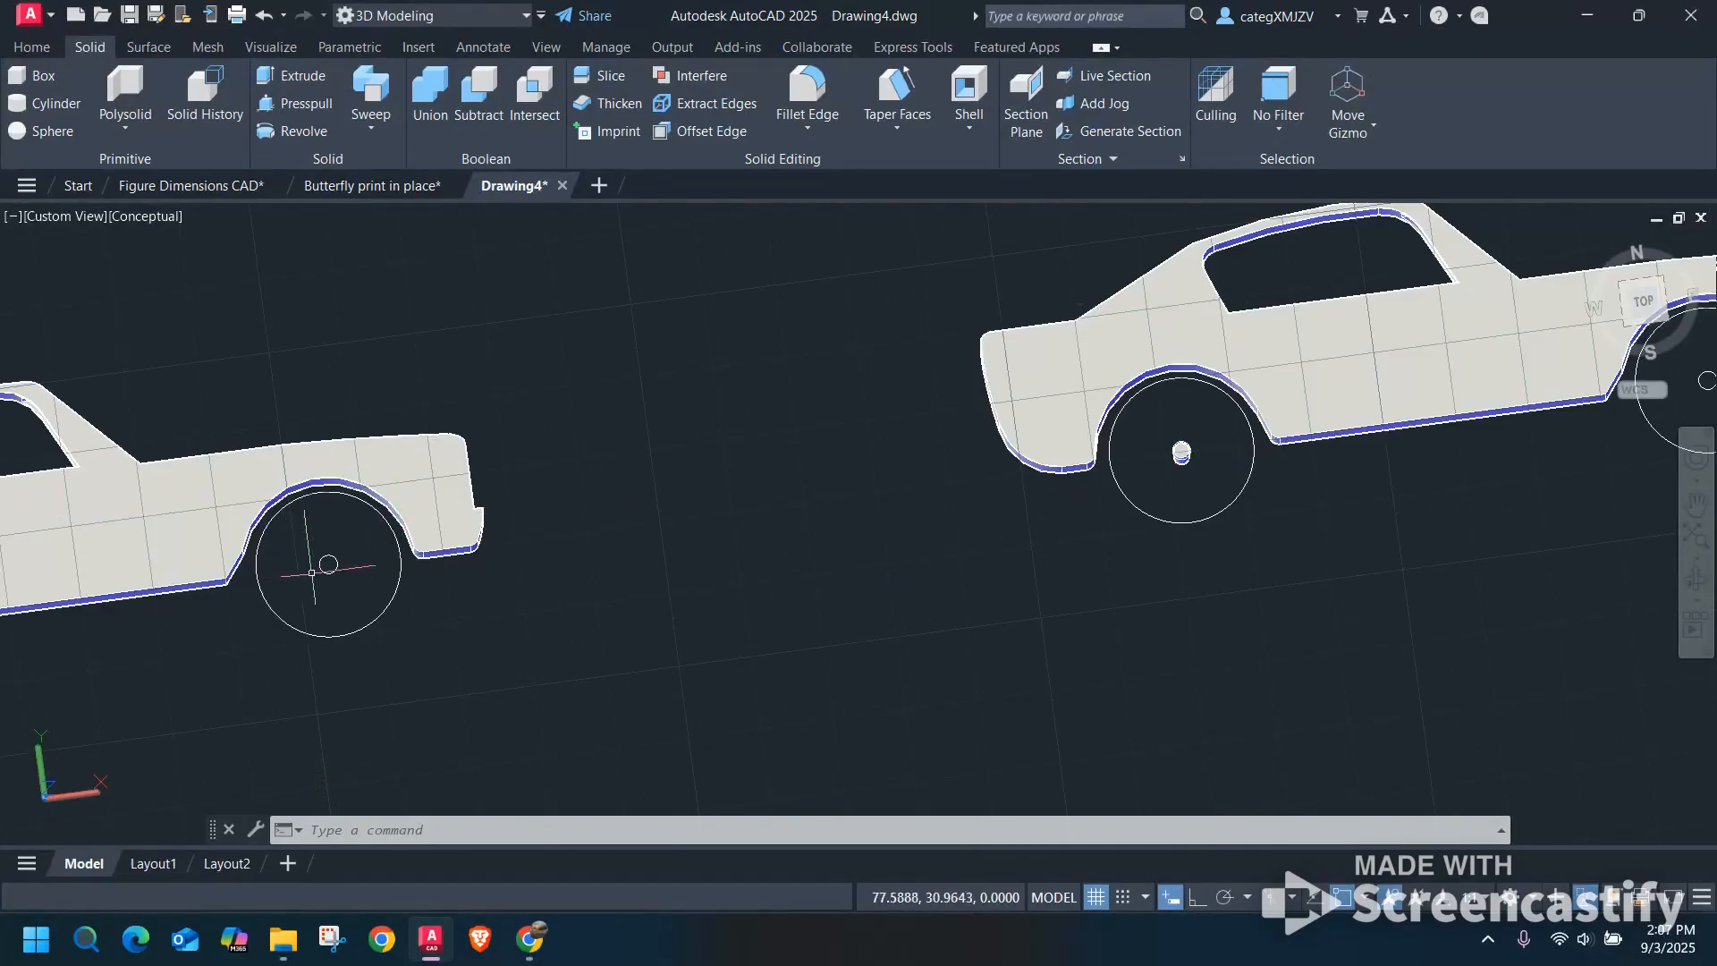
{"action": "scroll", "coordinate": [389, 563], "scroll_direction": "up", "scroll_amount": 3}
{"action": "scroll", "coordinate": [353, 562], "scroll_direction": "up", "scroll_amount": 3}
{"action": "scroll", "coordinate": [349, 559], "scroll_direction": "down", "scroll_amount": 4}
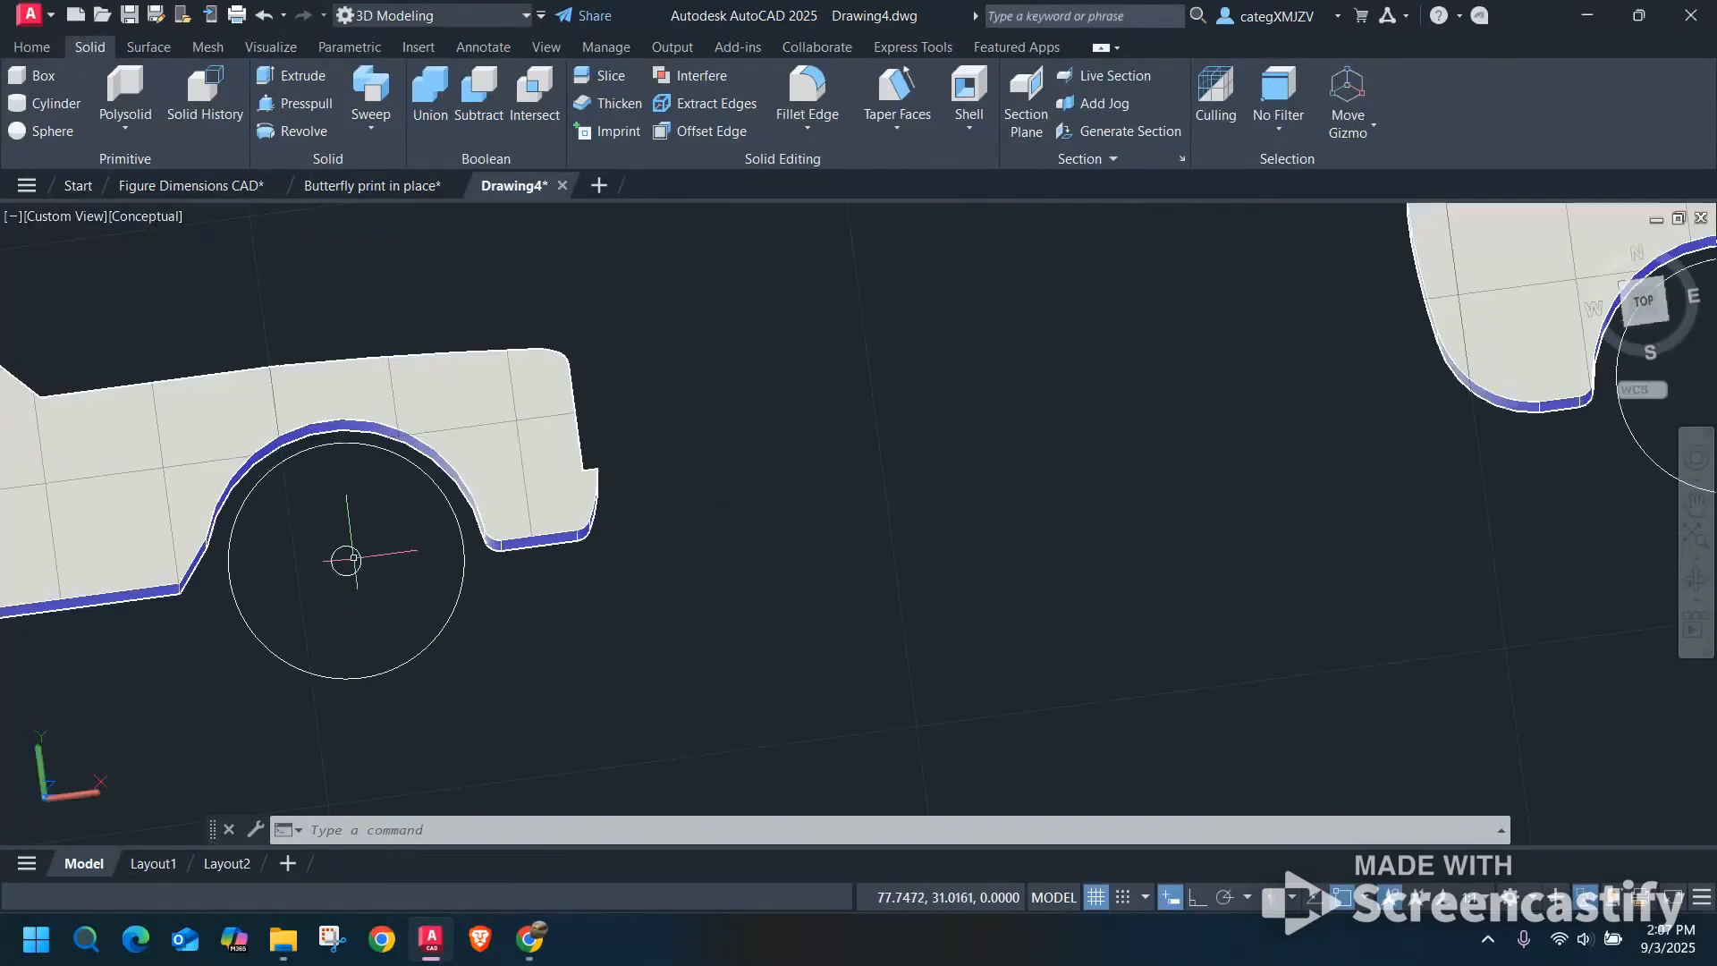
{"action": "middle_click_drag", "start_coordinate": [1299, 582], "coordinate": [598, 586]}
{"action": "scroll", "coordinate": [1076, 383], "scroll_direction": "up", "scroll_amount": 5}
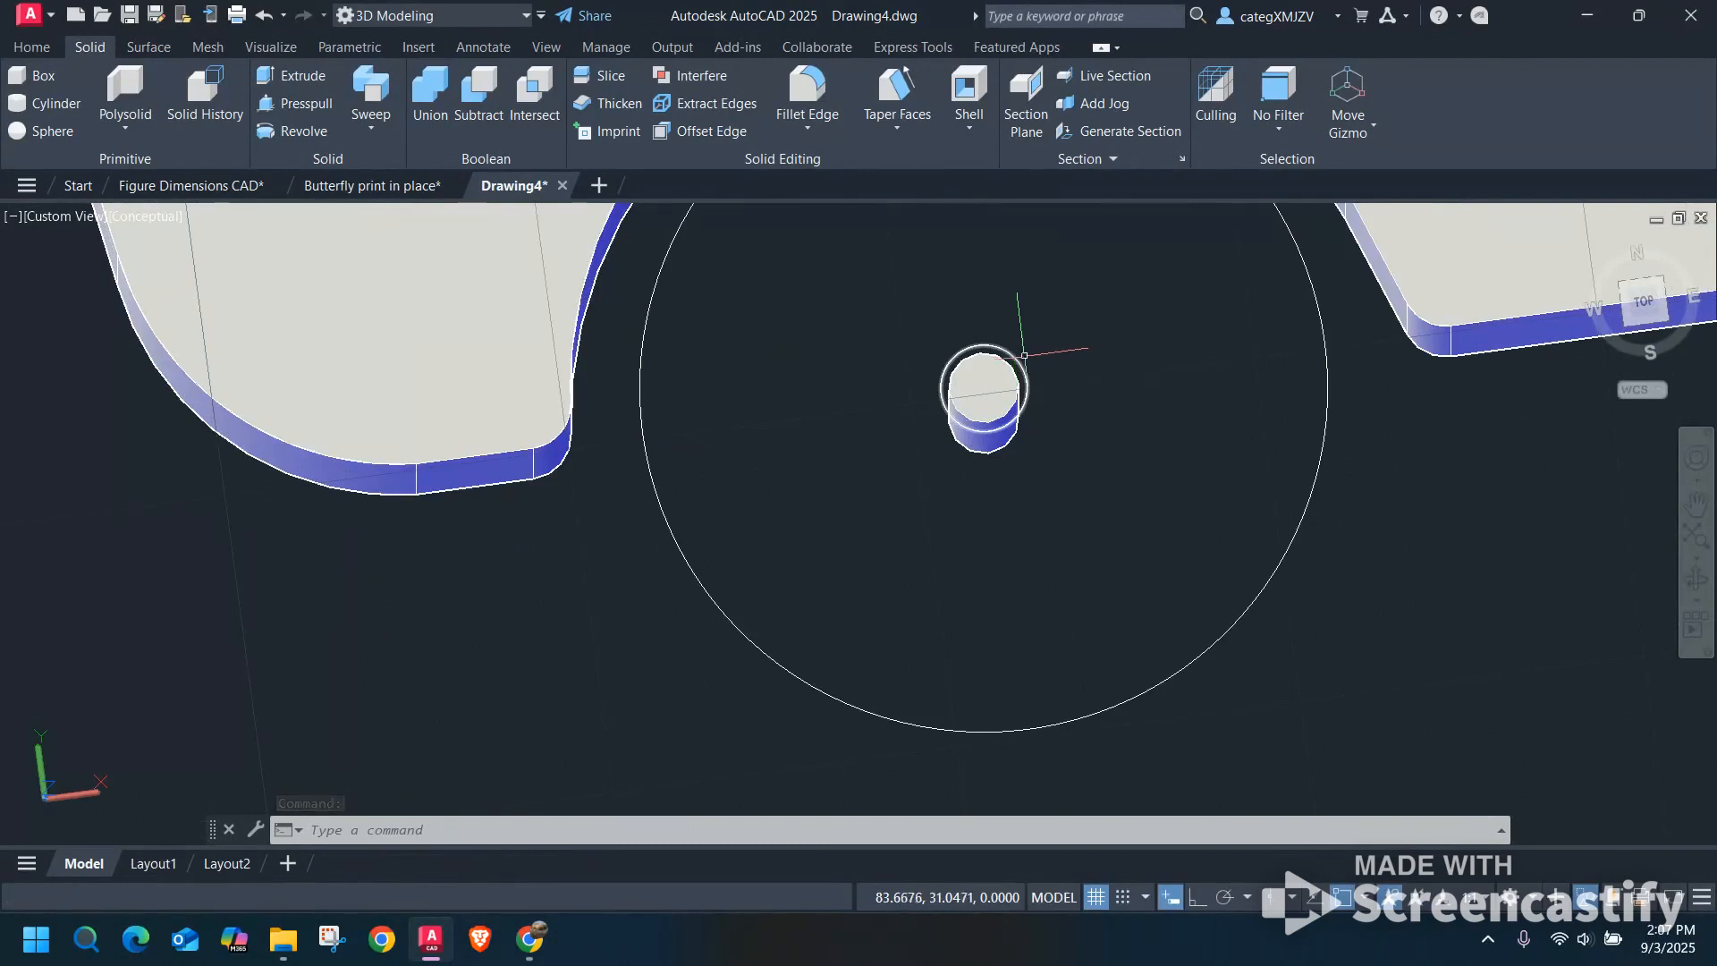
{"action": "scroll", "coordinate": [1011, 355], "scroll_direction": "up", "scroll_amount": 2}
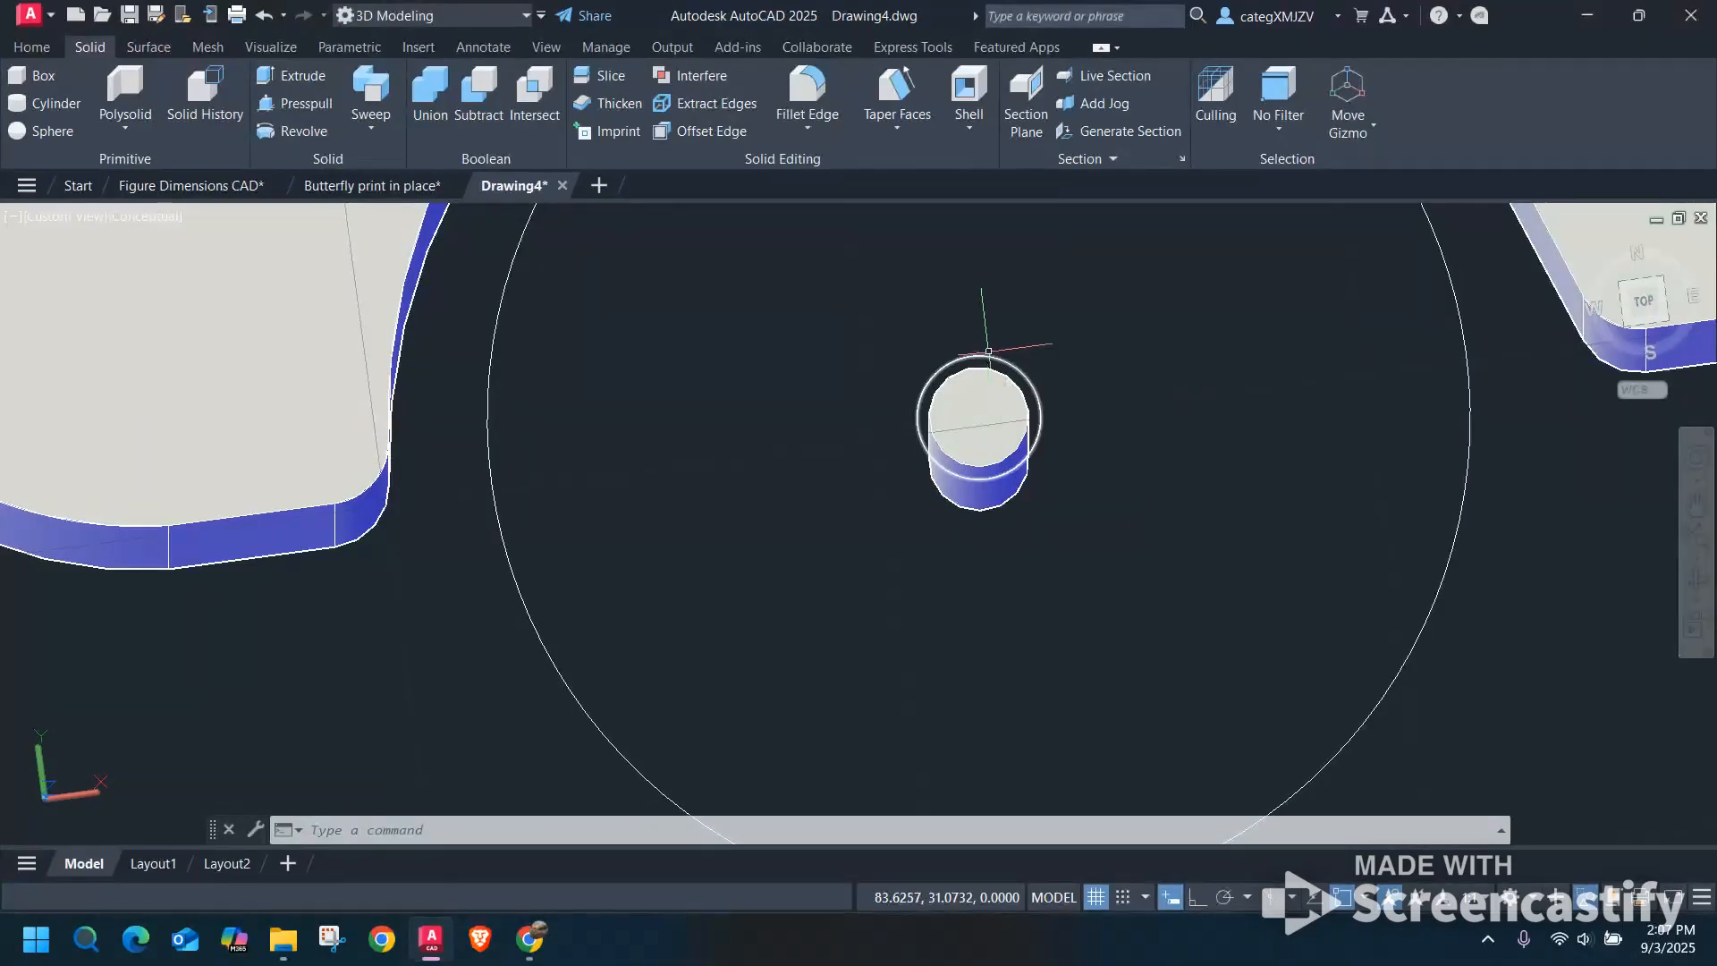
{"action": "scroll", "coordinate": [984, 354], "scroll_direction": "down", "scroll_amount": 5}
{"action": "key", "text": "Escape"}
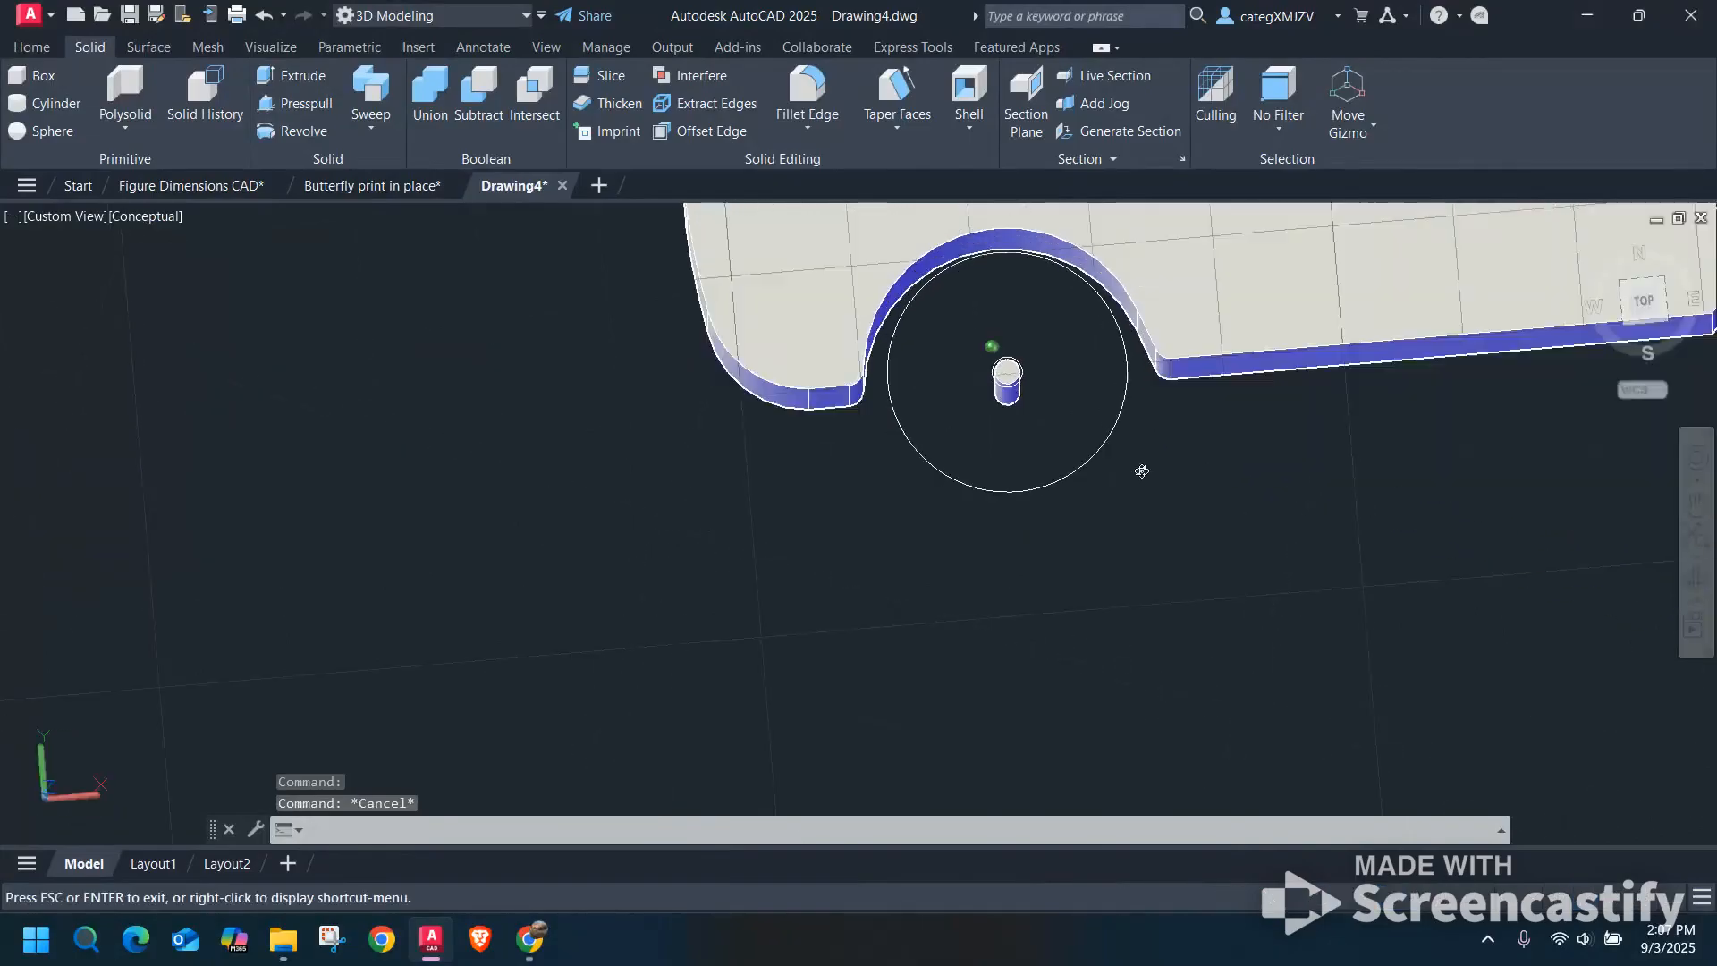
{"action": "scroll", "coordinate": [1252, 447], "scroll_direction": "down", "scroll_amount": 4}
{"action": "middle_click_drag", "start_coordinate": [1264, 441], "coordinate": [622, 456]}
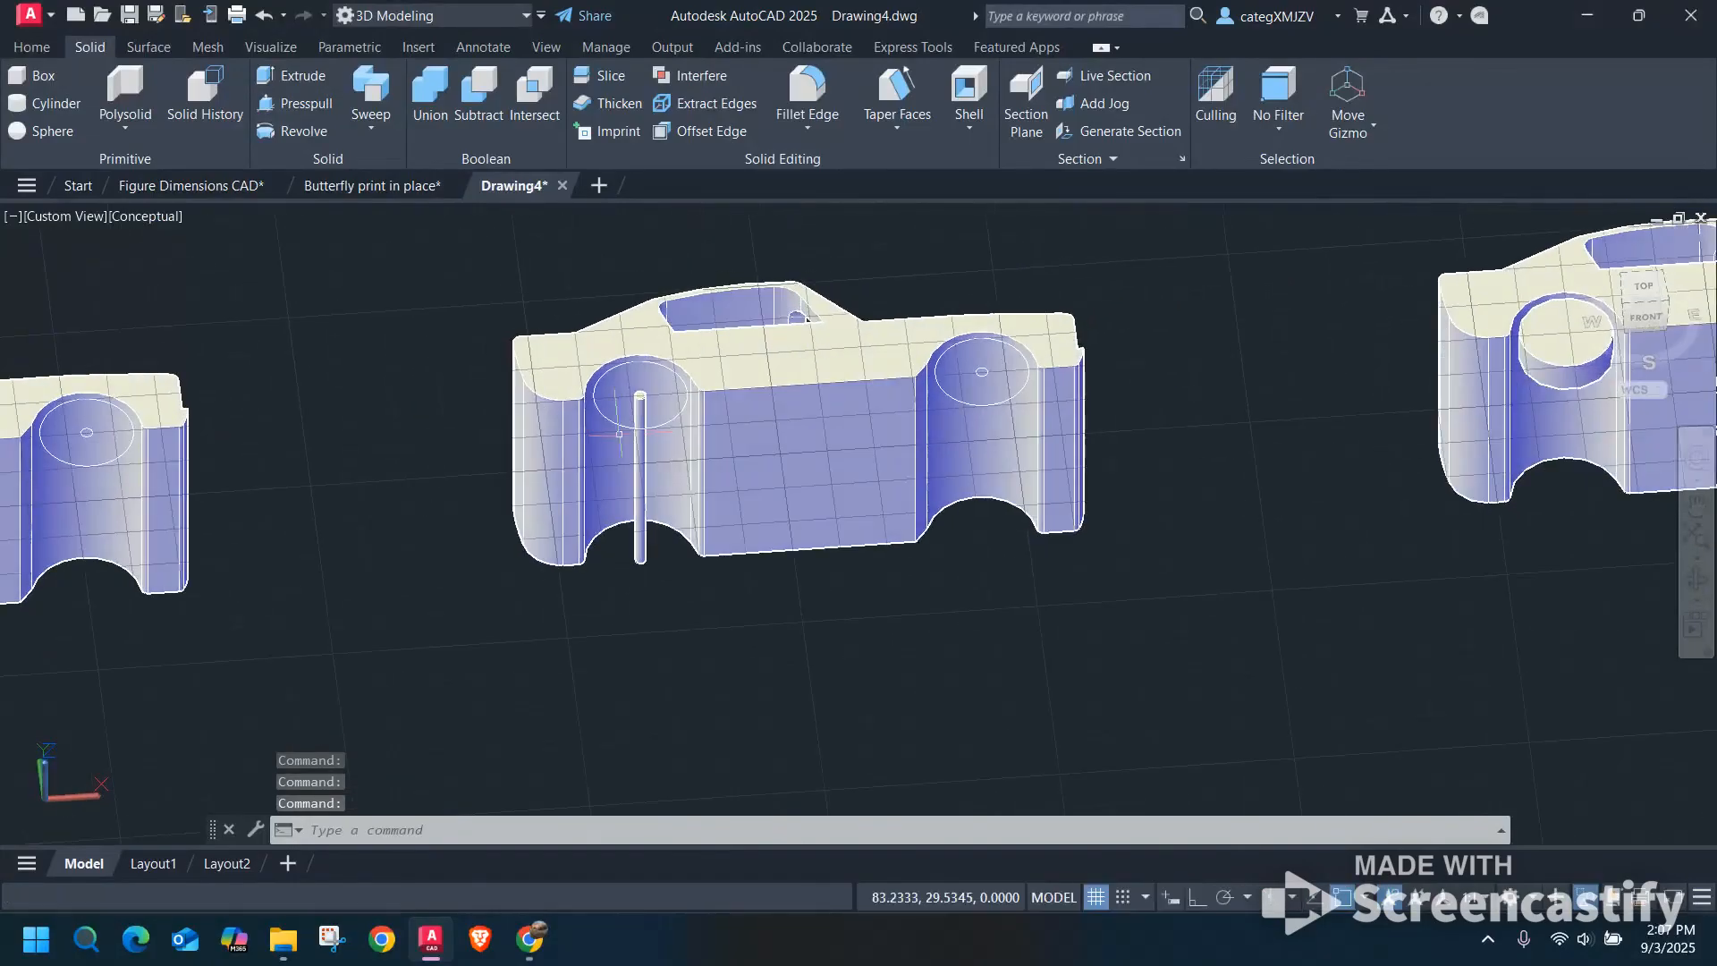
{"action": "scroll", "coordinate": [624, 463], "scroll_direction": "down", "scroll_amount": 2}
{"action": "middle_click_drag", "start_coordinate": [844, 445], "coordinate": [776, 579], "text": "shift"}
{"action": "middle_click_drag", "start_coordinate": [1218, 604], "coordinate": [1051, 447]}
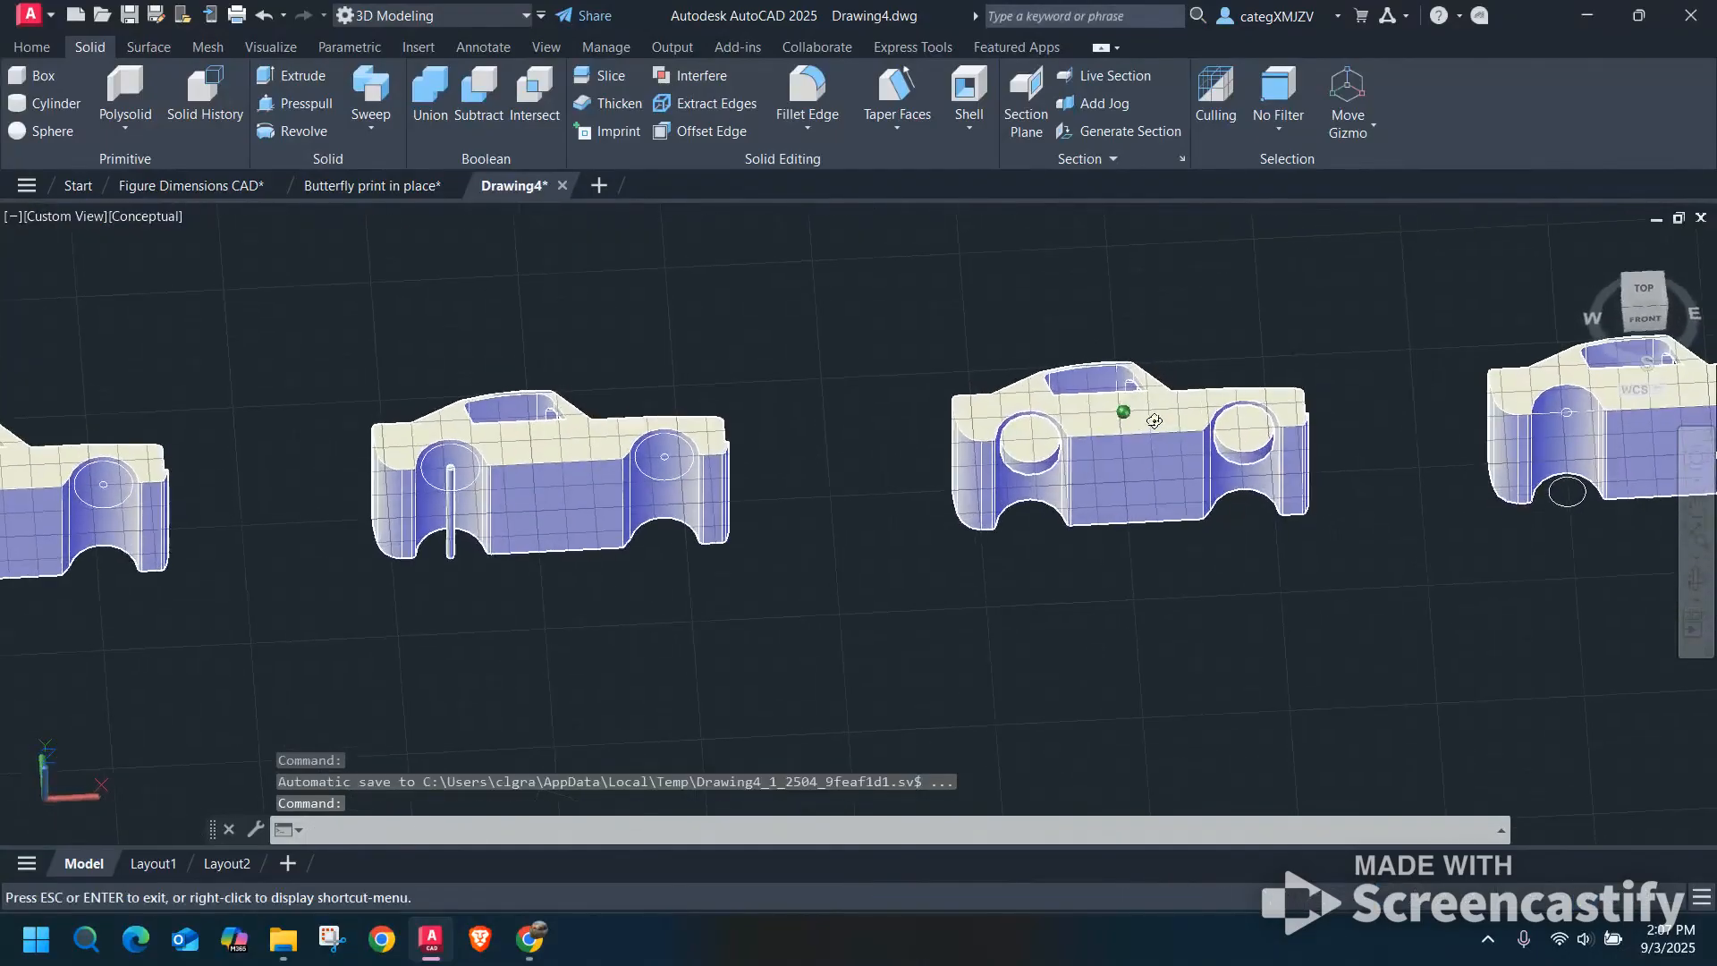
Compare the fifth car's wheel solids with the fourth car's wheel circles and axle hole, at an angle and in top view.
{"action": "scroll", "coordinate": [1039, 443], "scroll_direction": "up", "scroll_amount": 5}
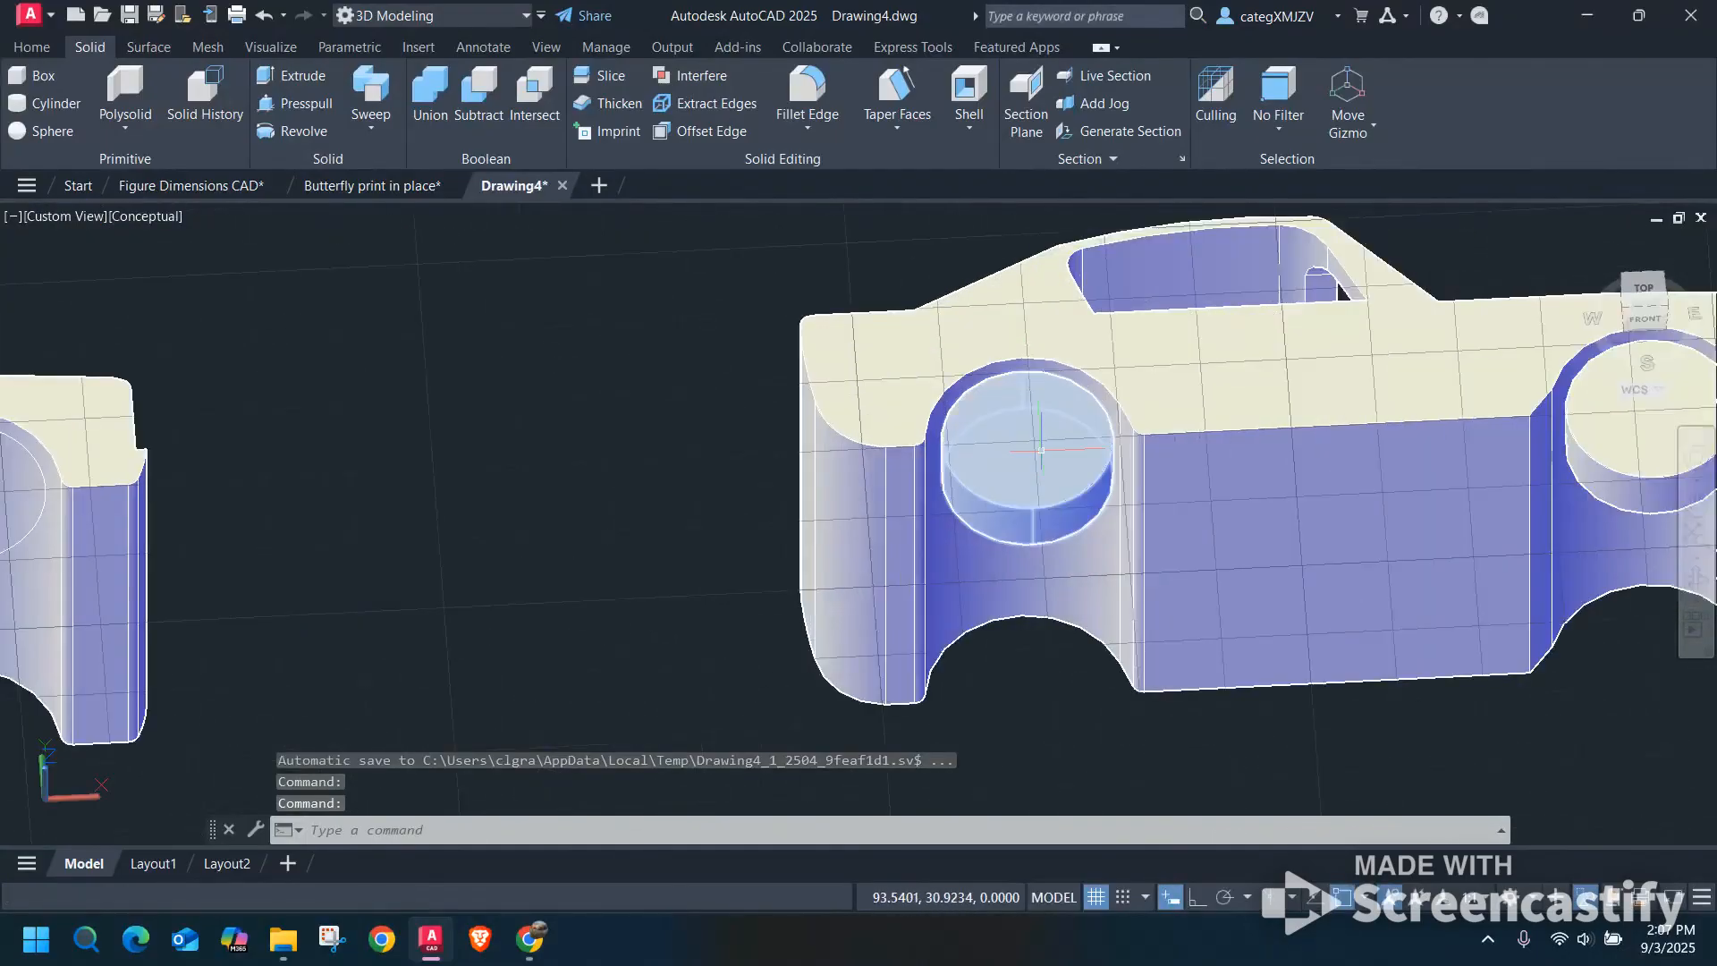
{"action": "scroll", "coordinate": [1038, 443], "scroll_direction": "down", "scroll_amount": 2}
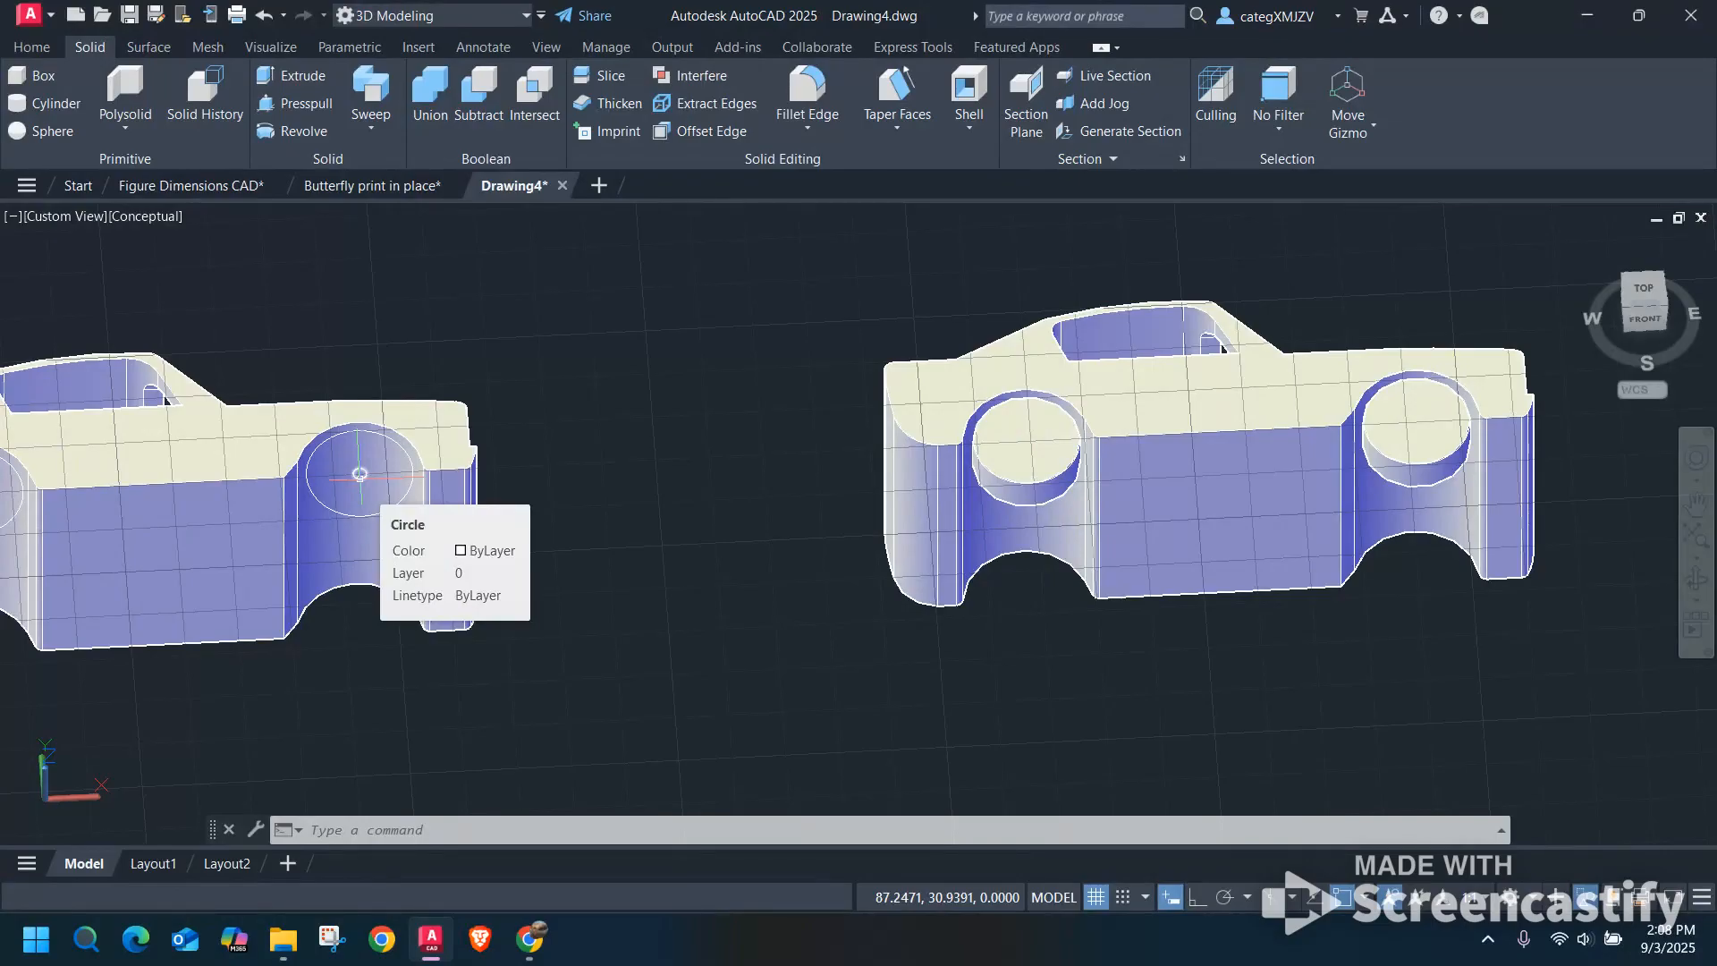
{"action": "scroll", "coordinate": [895, 468], "scroll_direction": "down", "scroll_amount": 2}
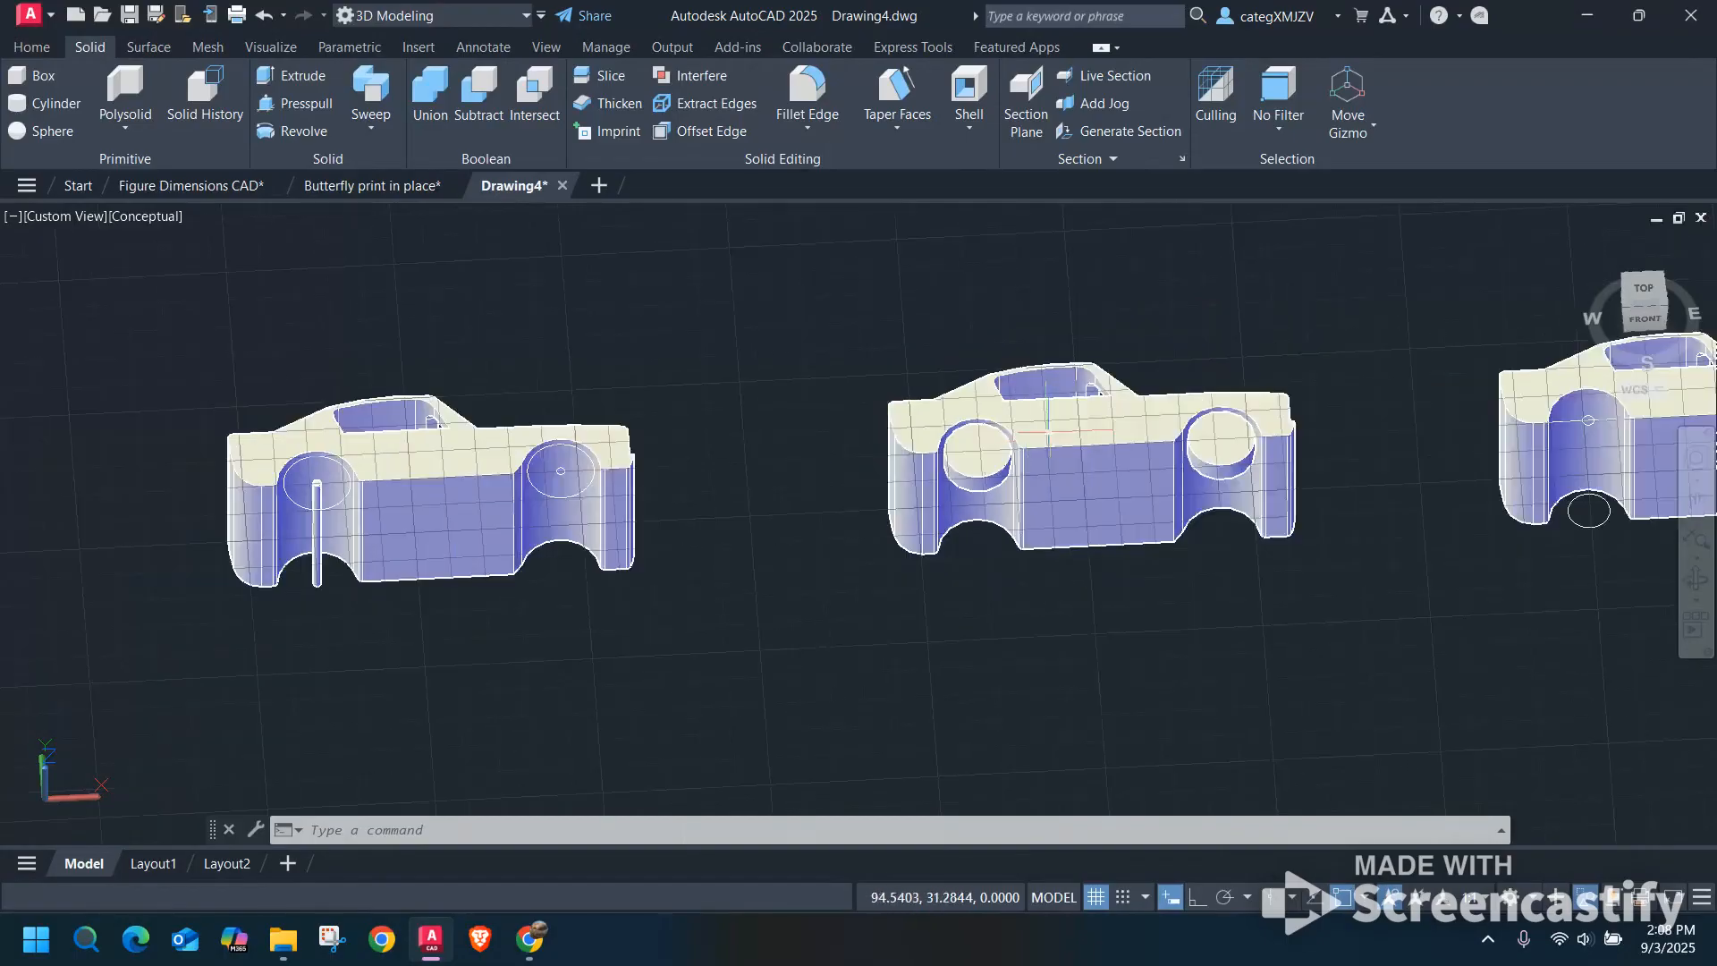
{"action": "left_click", "coordinate": [1633, 295]}
{"action": "scroll", "coordinate": [1026, 539], "scroll_direction": "up", "scroll_amount": 7}
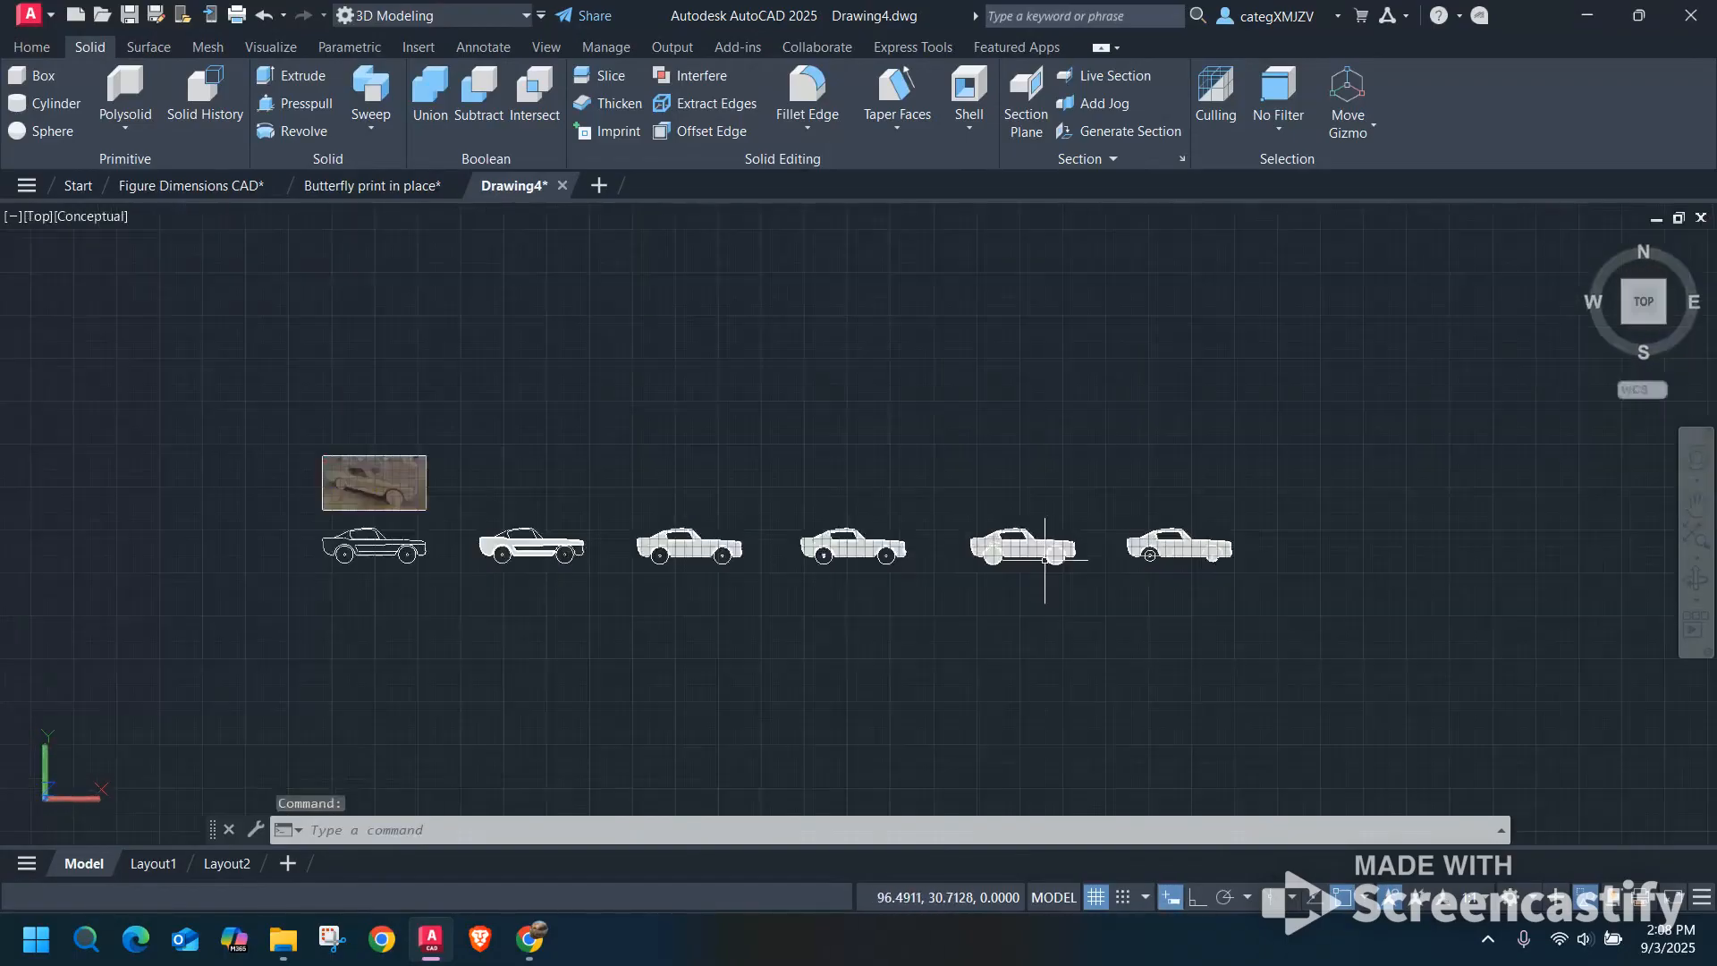
{"action": "scroll", "coordinate": [715, 501], "scroll_direction": "down", "scroll_amount": 6}
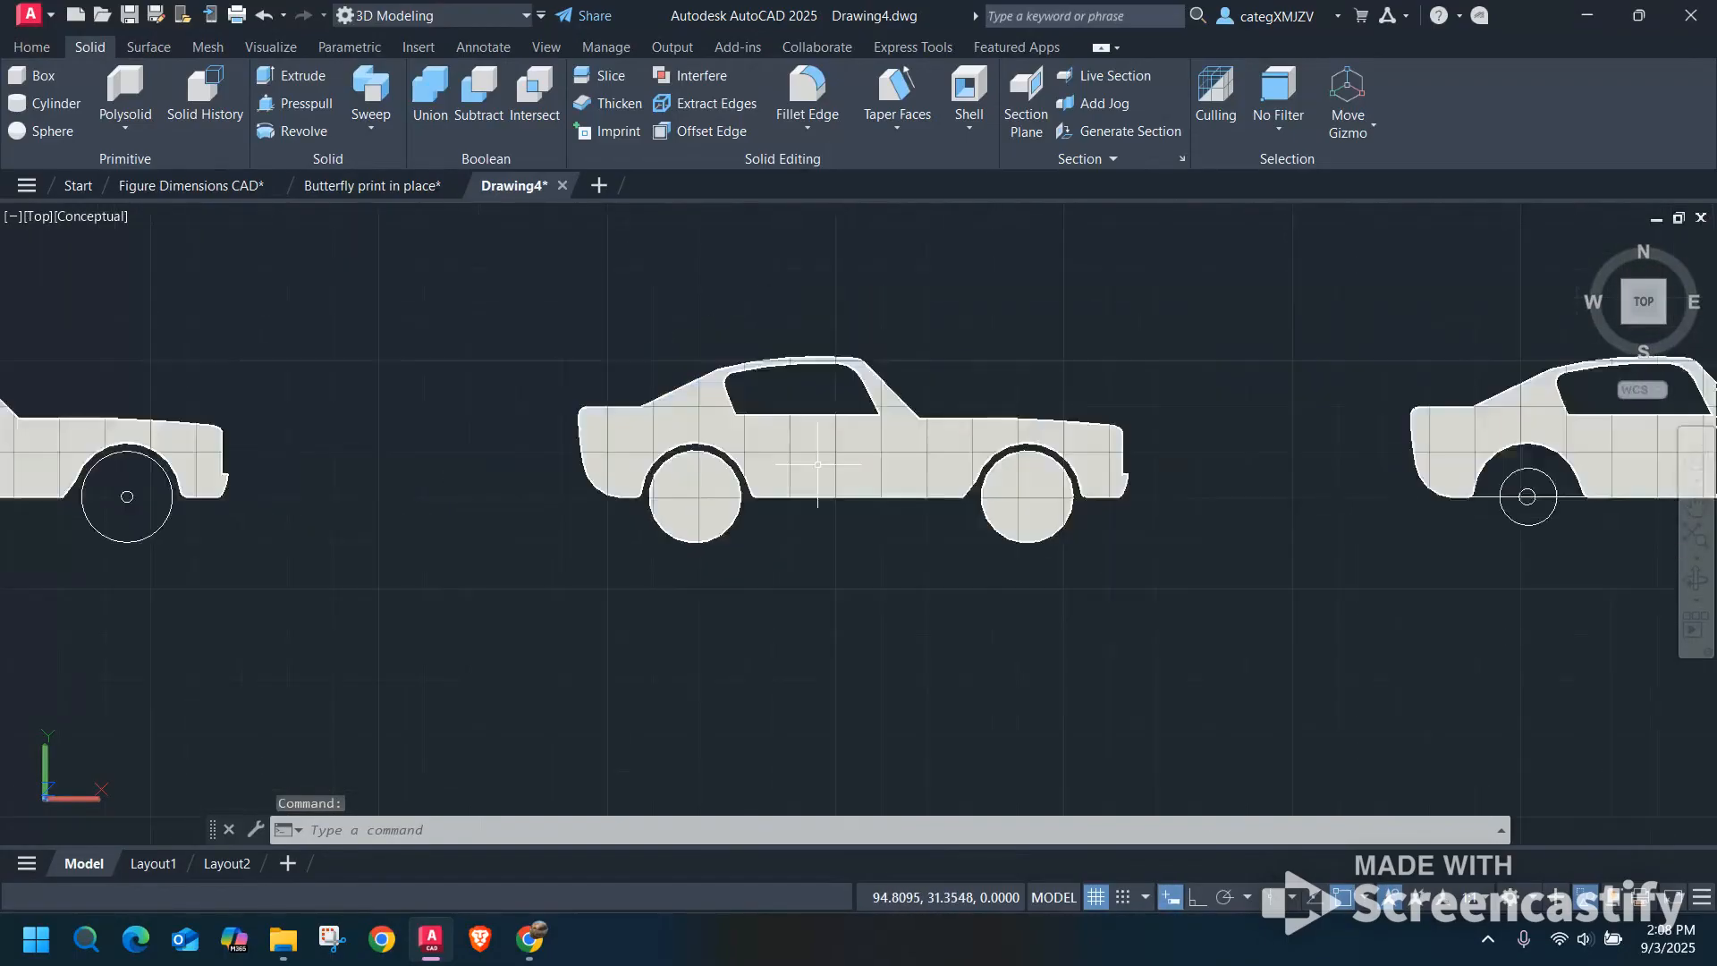
{"action": "middle_click_drag", "start_coordinate": [475, 479], "coordinate": [710, 549]}
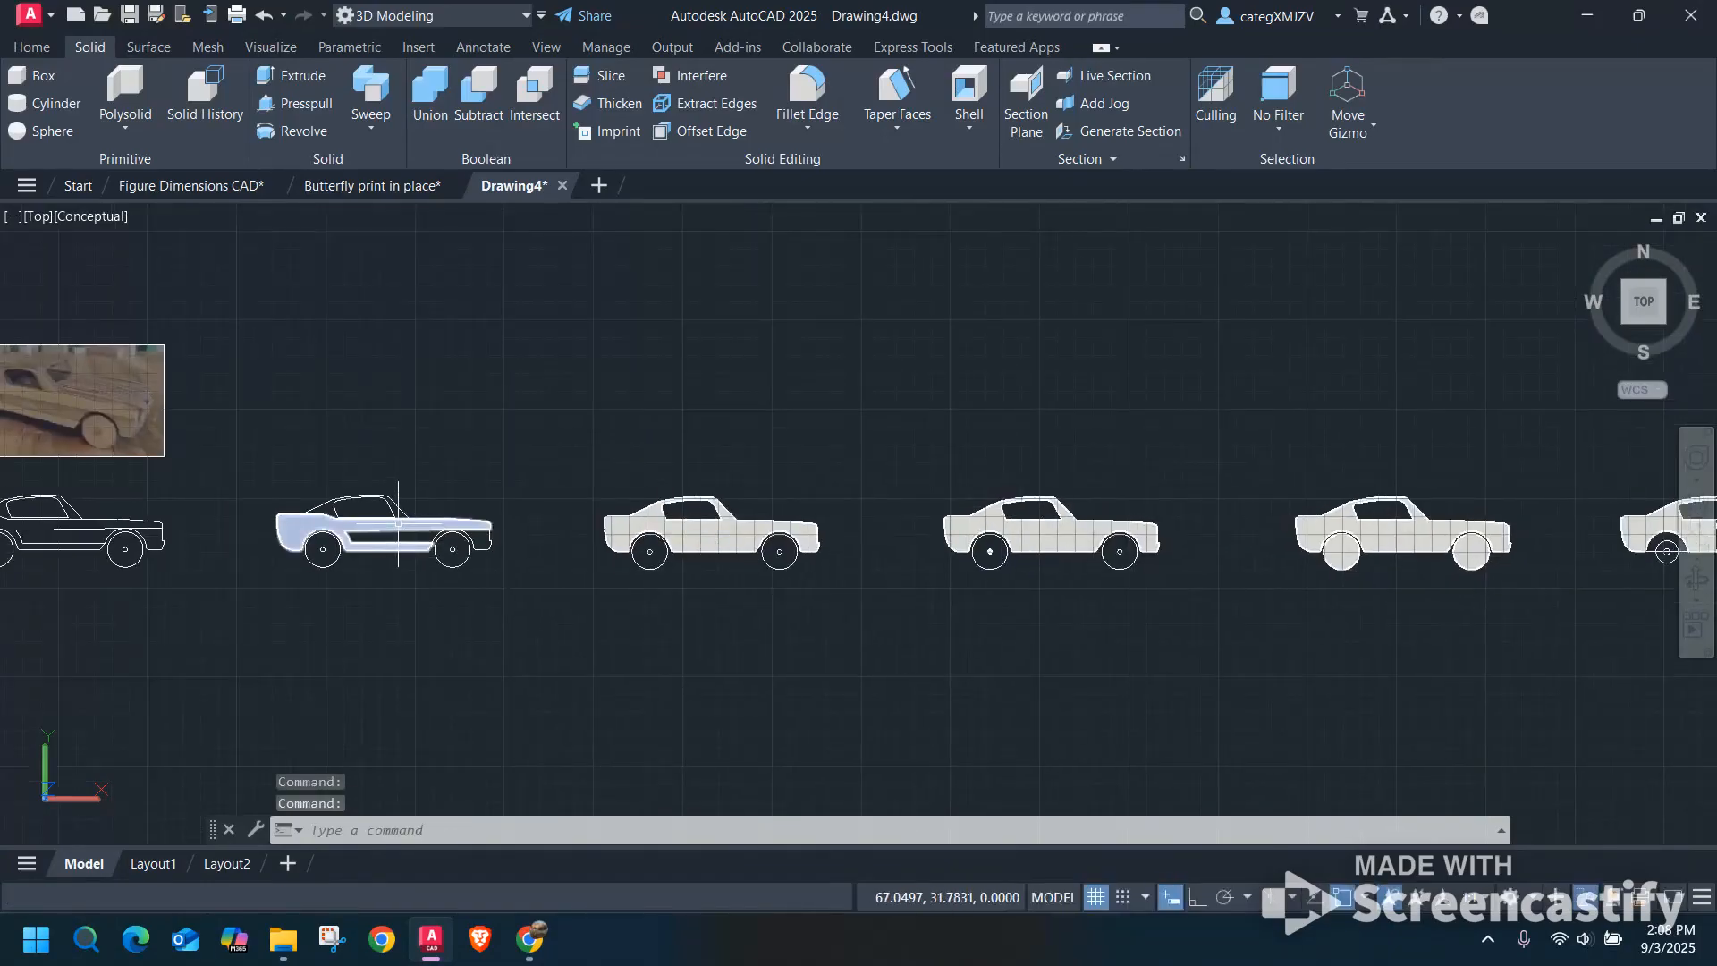
{"action": "scroll", "coordinate": [439, 581], "scroll_direction": "down", "scroll_amount": 2}
{"action": "scroll", "coordinate": [886, 542], "scroll_direction": "up", "scroll_amount": 8}
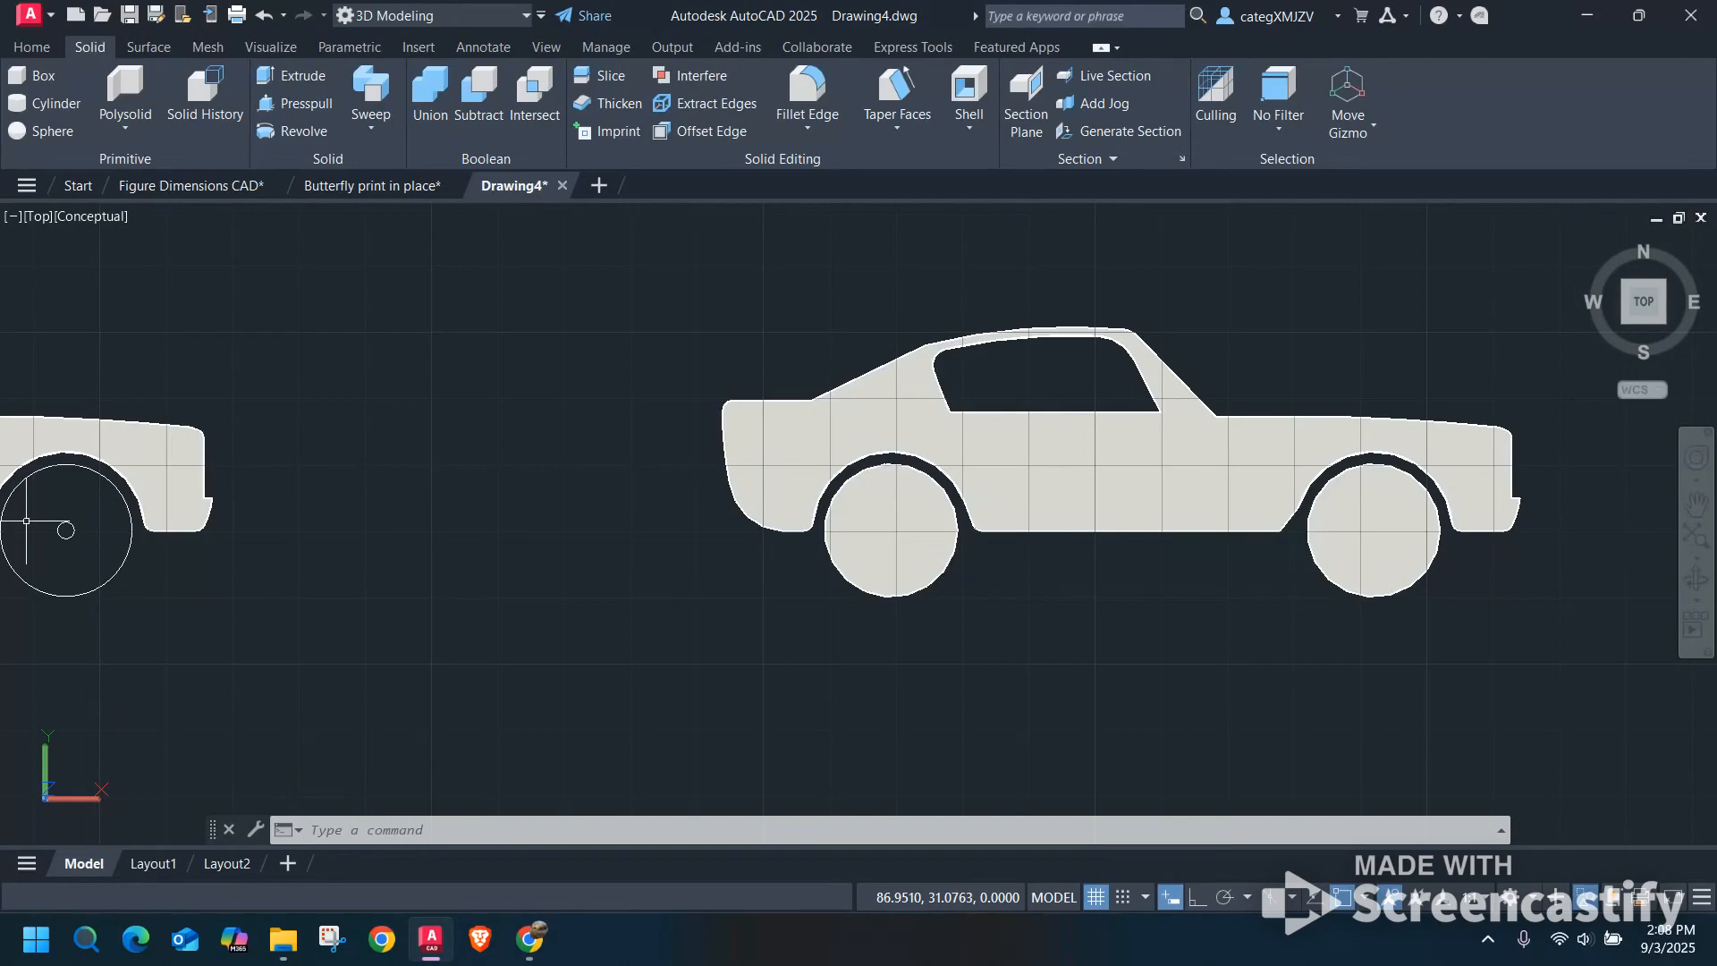
Examine the last car's front wheel recess, rounded axle mount and axle hole from above and at an angle.
{"action": "scroll", "coordinate": [158, 572], "scroll_direction": "down", "scroll_amount": 4}
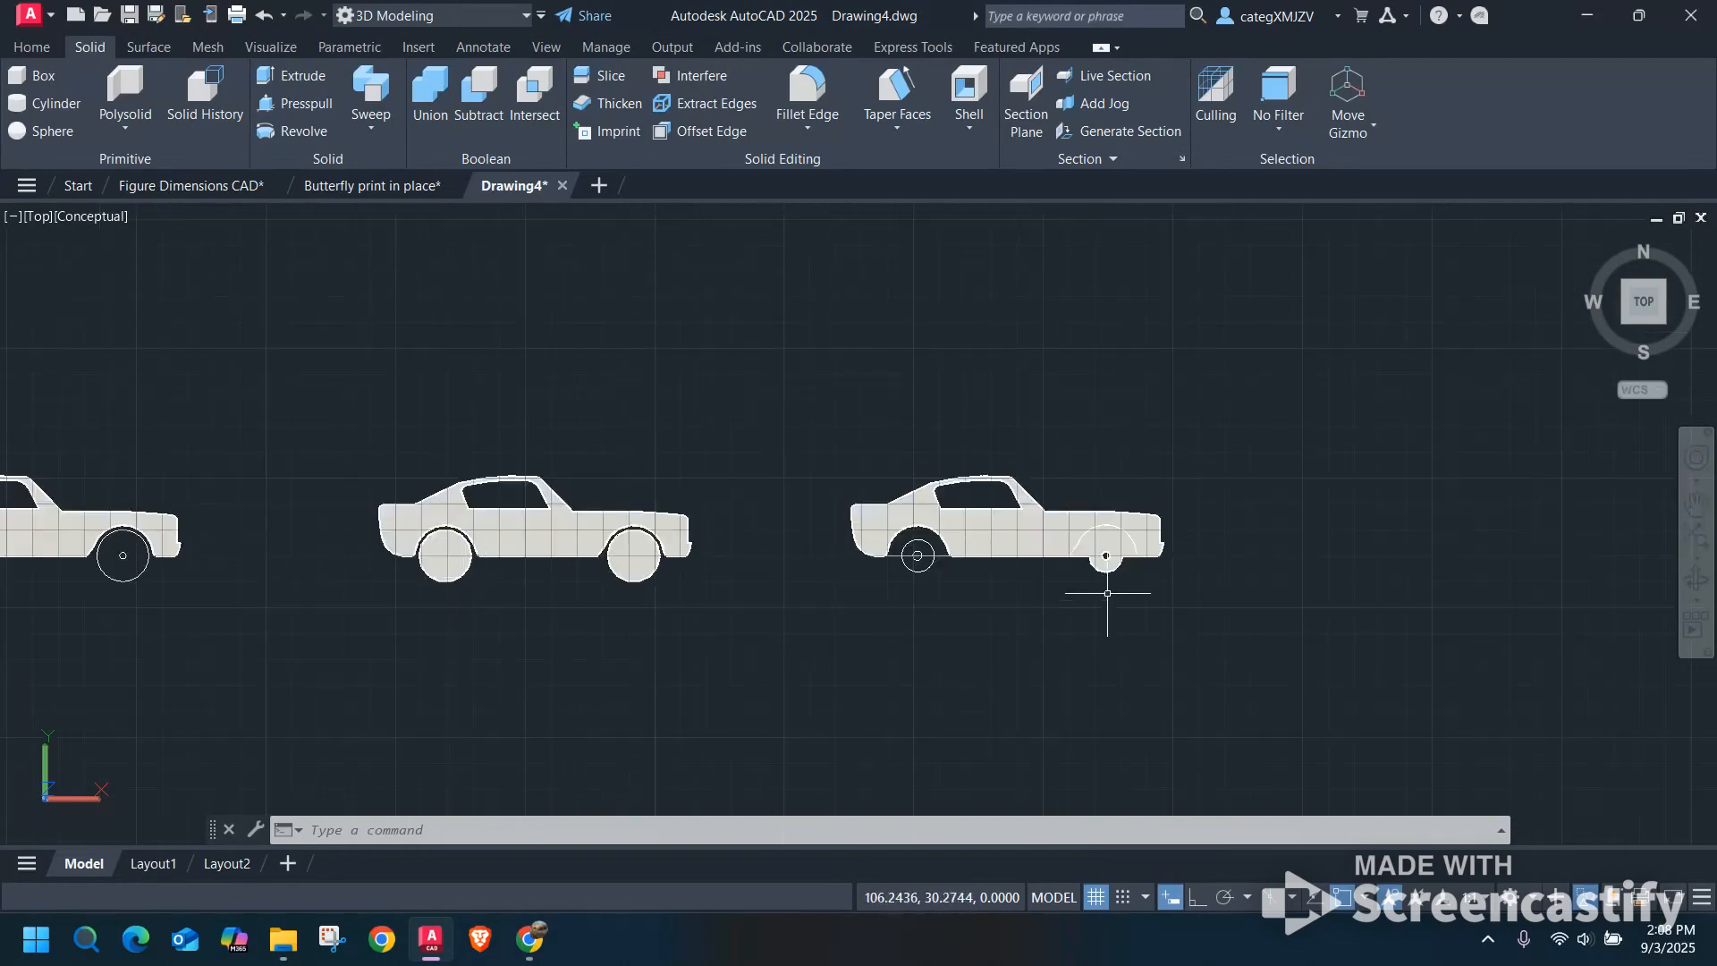
{"action": "scroll", "coordinate": [1106, 555], "scroll_direction": "up", "scroll_amount": 3}
{"action": "scroll", "coordinate": [1106, 555], "scroll_direction": "down", "scroll_amount": 2}
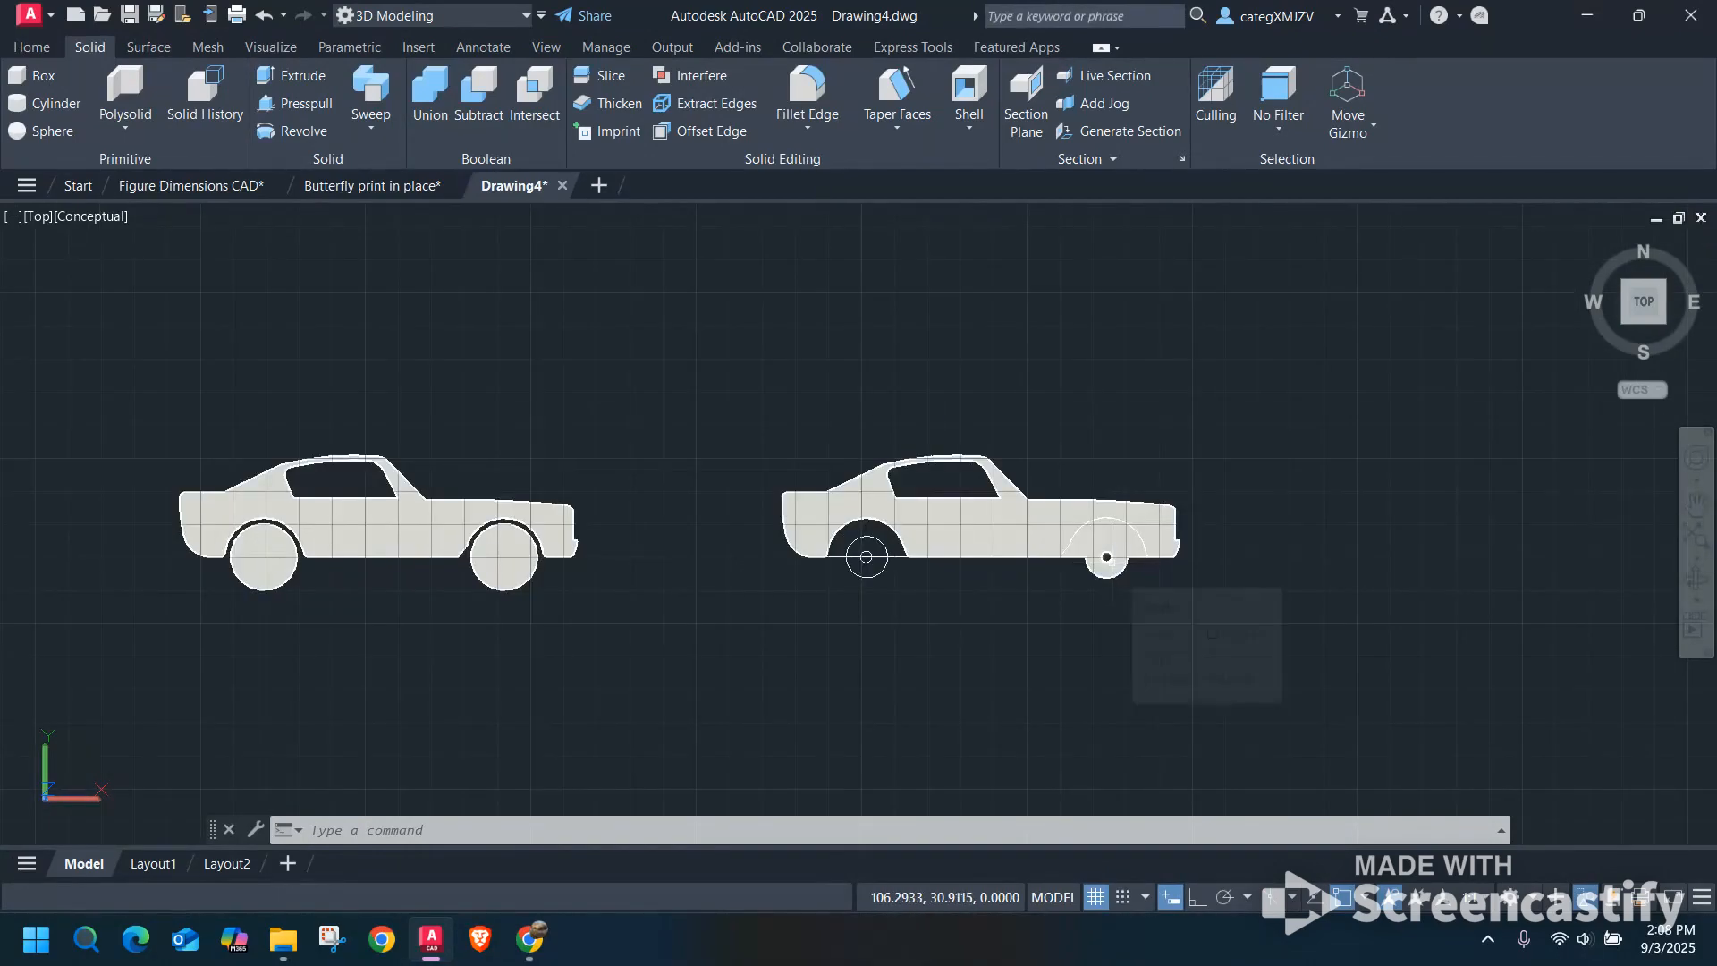
{"action": "scroll", "coordinate": [1107, 556], "scroll_direction": "up", "scroll_amount": 3}
{"action": "middle_click_drag", "start_coordinate": [1106, 563], "coordinate": [1128, 533], "text": "shift"}
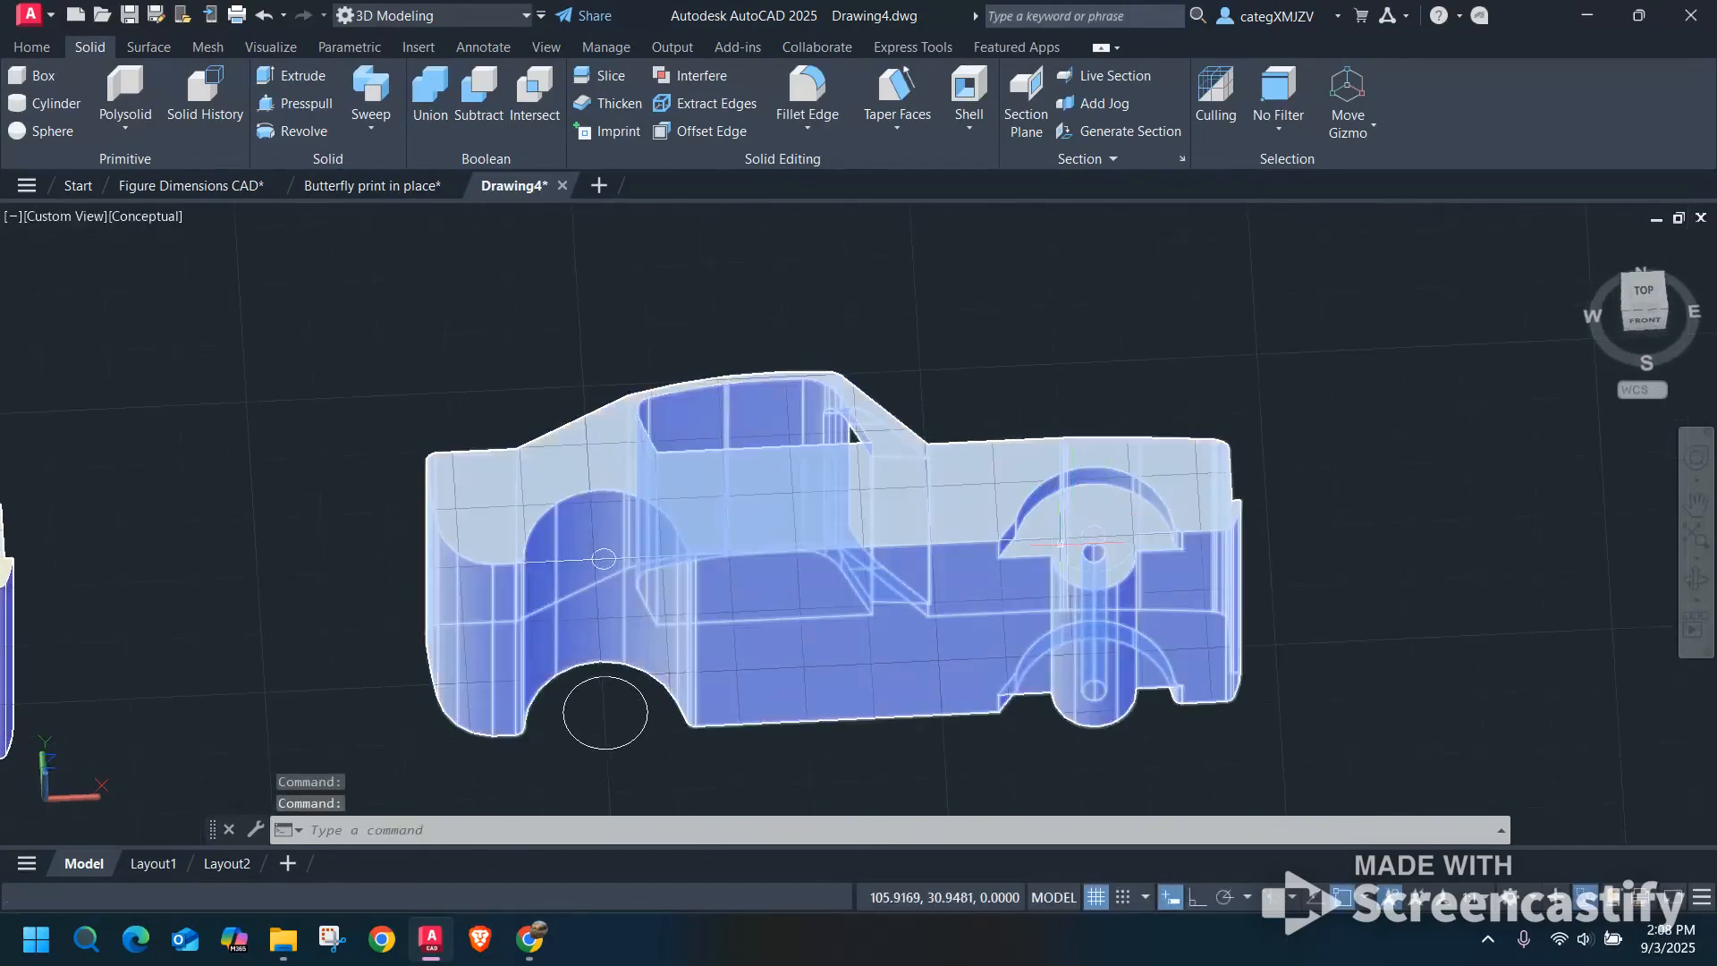
{"action": "scroll", "coordinate": [1099, 518], "scroll_direction": "up", "scroll_amount": 2}
{"action": "scroll", "coordinate": [1098, 532], "scroll_direction": "up", "scroll_amount": 2}
{"action": "type", "text": "d"}
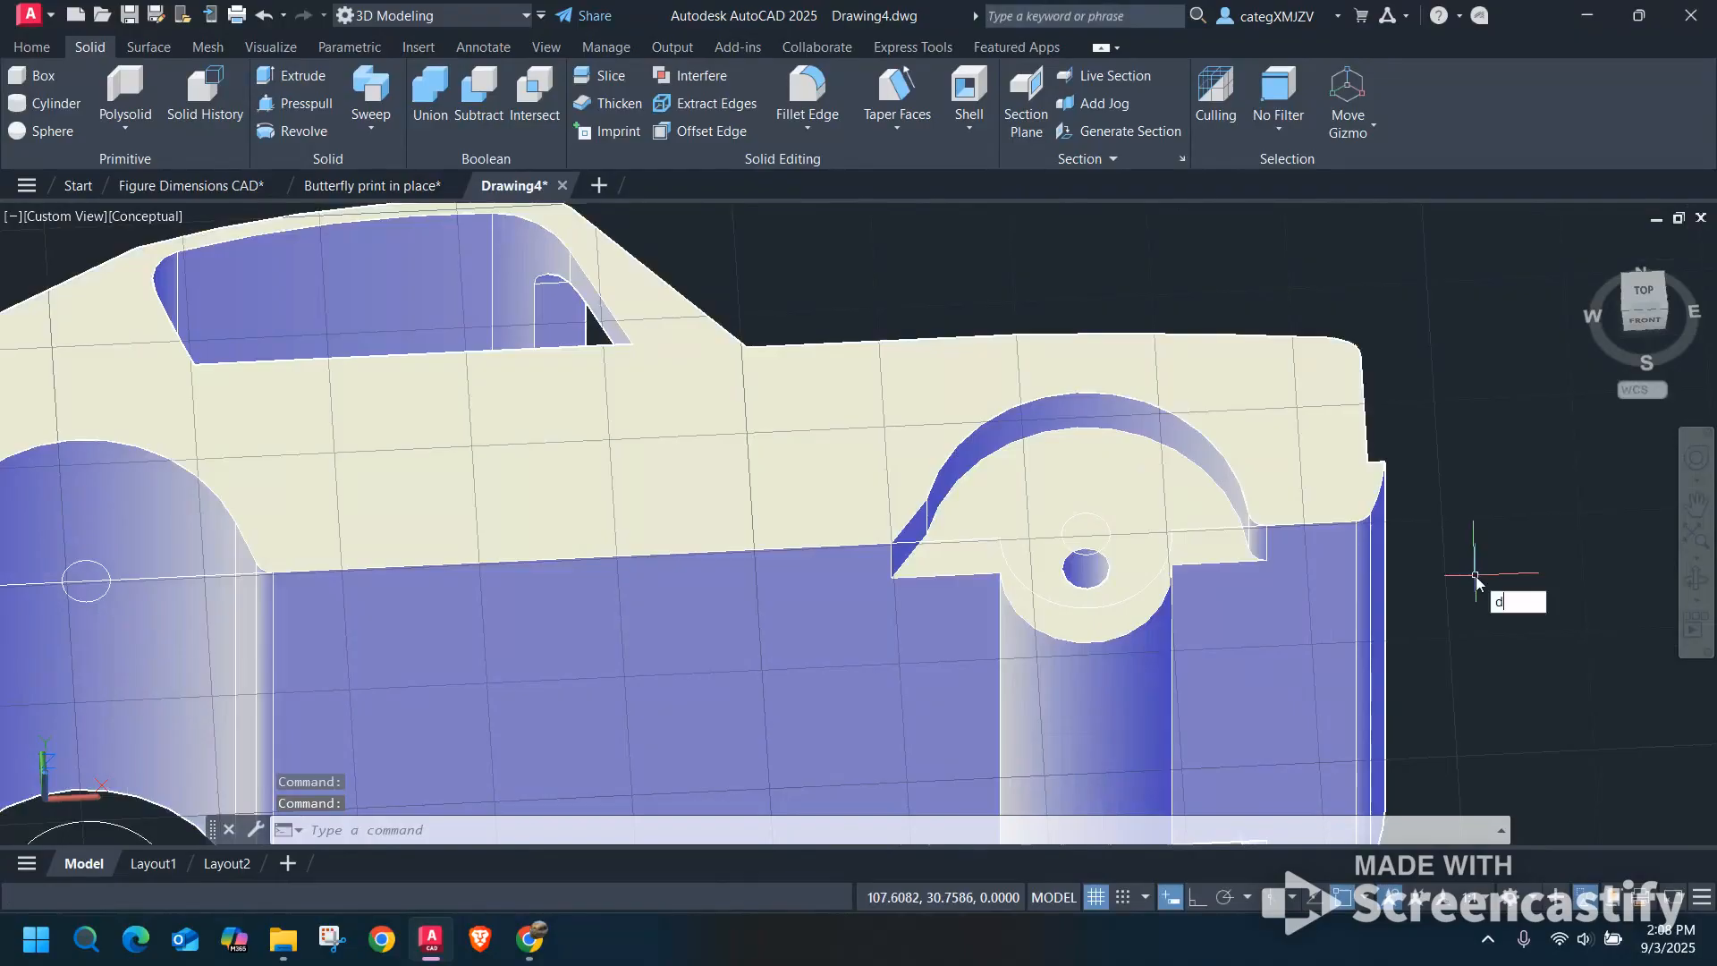
{"action": "type", "text": "i"}
{"action": "key", "text": "Return"}
{"action": "scroll", "coordinate": [1372, 614], "scroll_direction": "up", "scroll_amount": 3}
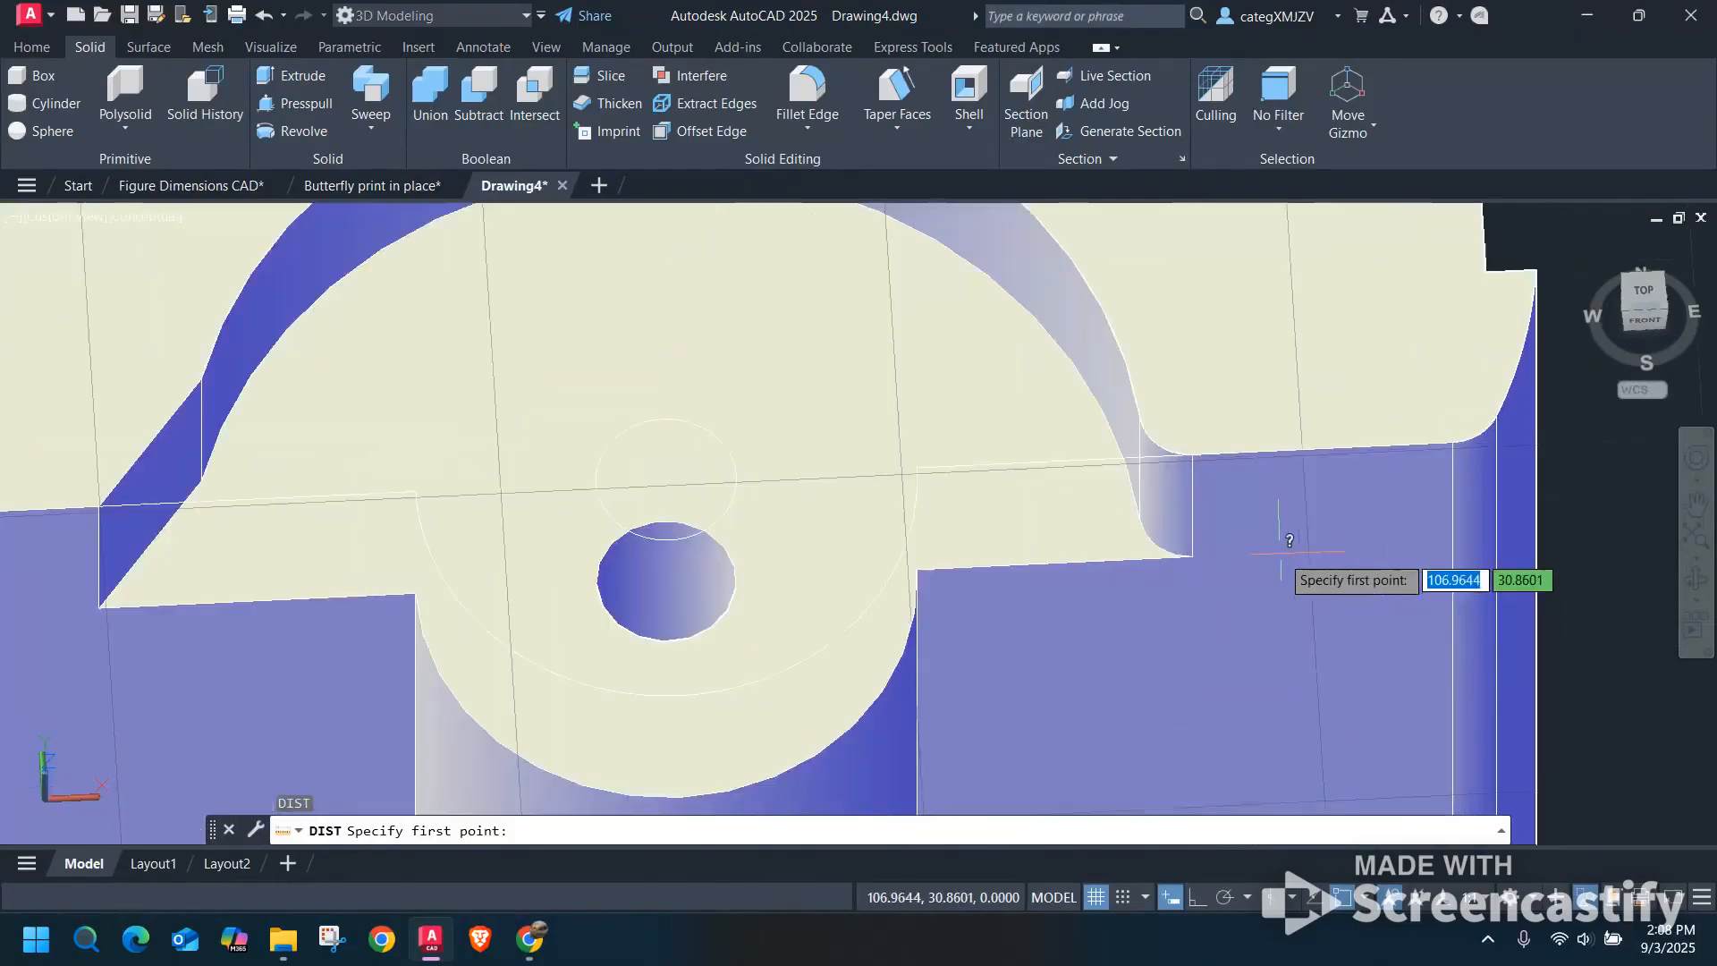
{"action": "left_click", "coordinate": [1193, 555]}
{"action": "key", "text": "Escape"}
Try to press-pull the recessed front wheel-well face around the axle hole on the last car.
{"action": "scroll", "coordinate": [963, 431], "scroll_direction": "down", "scroll_amount": 5}
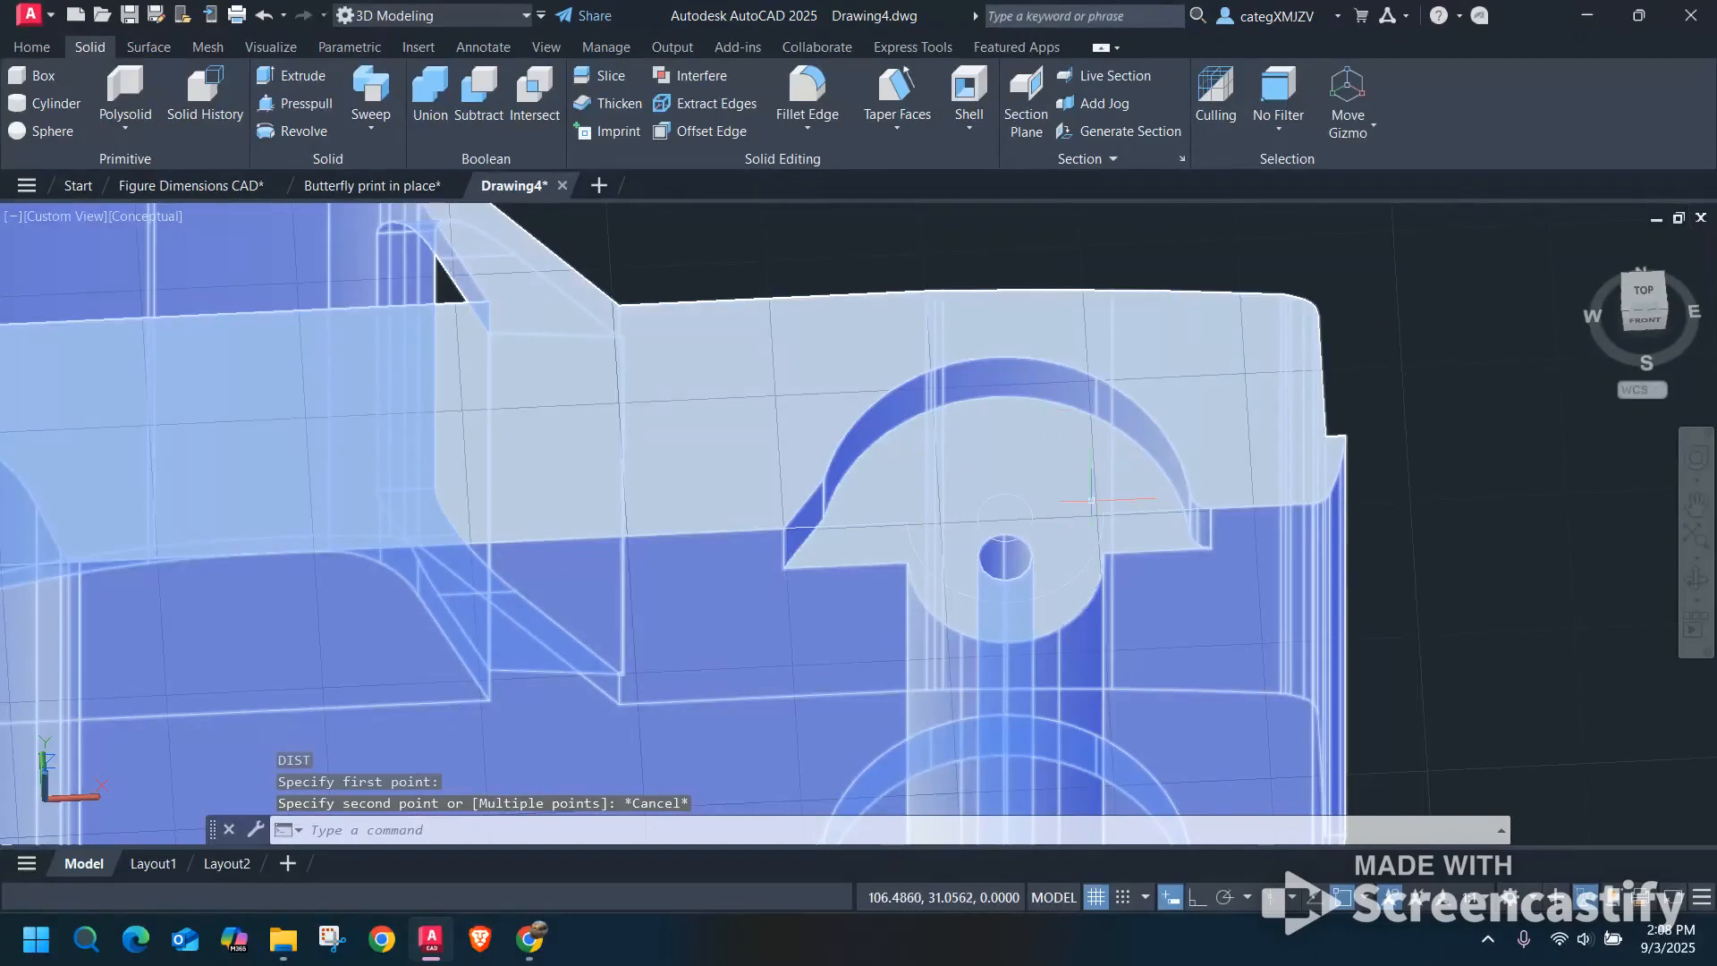
{"action": "scroll", "coordinate": [1127, 474], "scroll_direction": "down", "scroll_amount": 3}
{"action": "middle_click_drag", "start_coordinate": [1118, 468], "coordinate": [1114, 528], "text": "shift"}
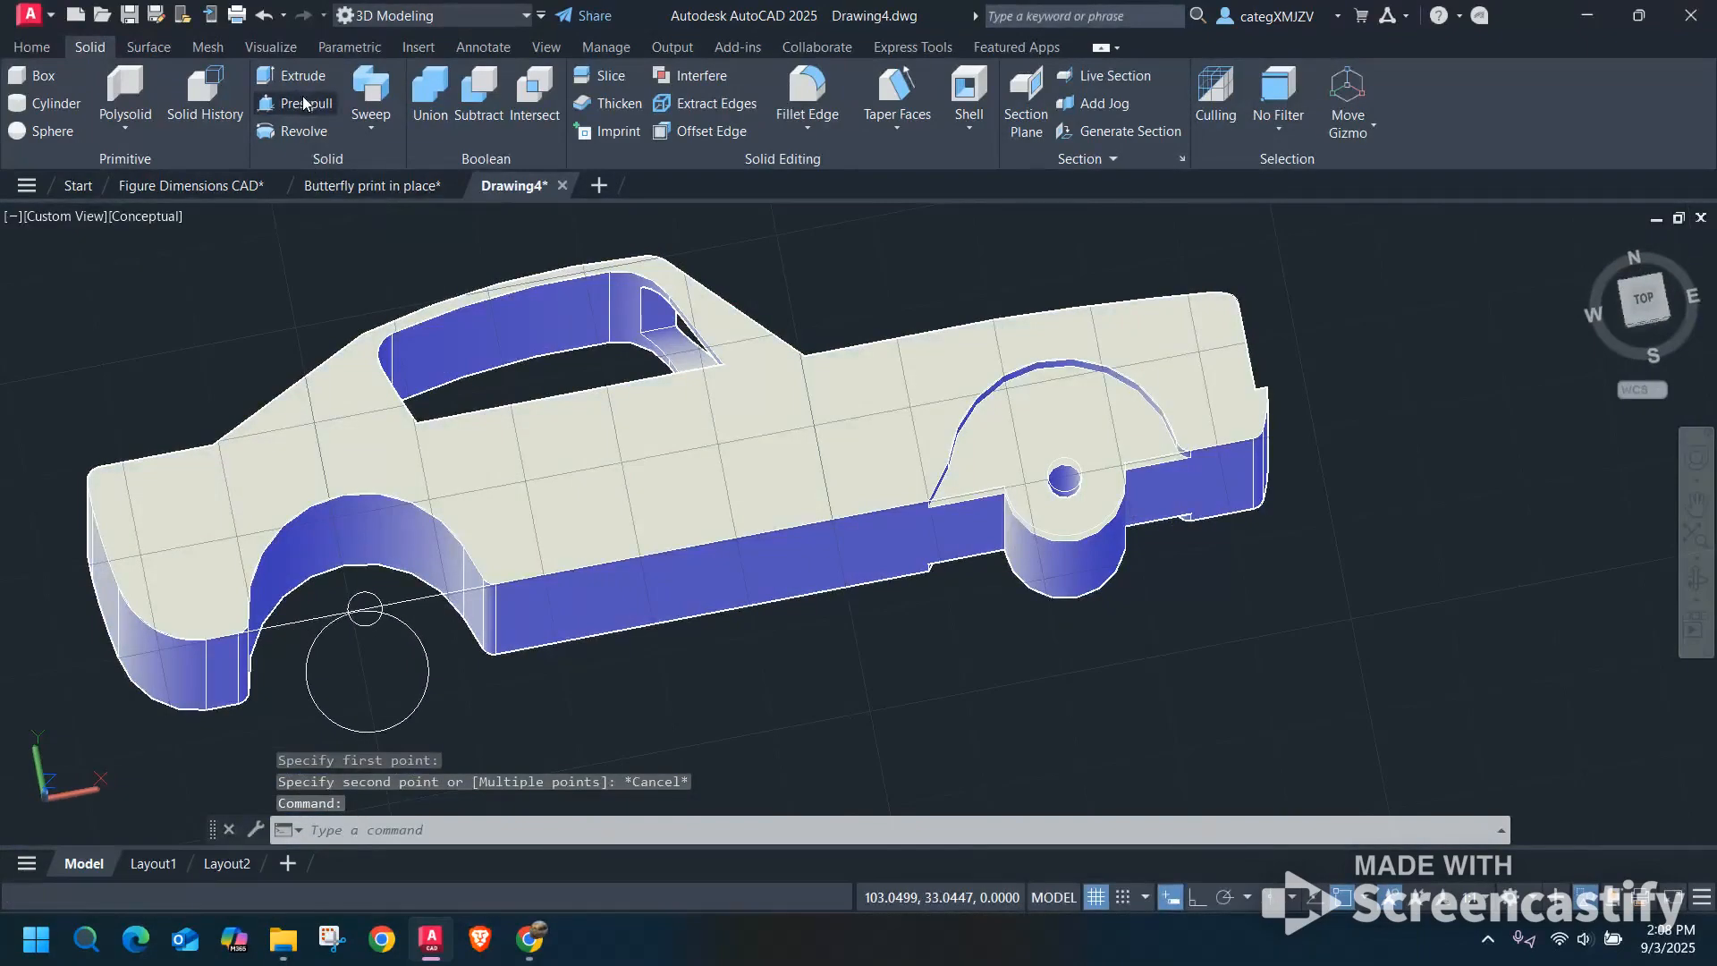
{"action": "left_click", "coordinate": [304, 103]}
{"action": "left_click", "coordinate": [1045, 500]}
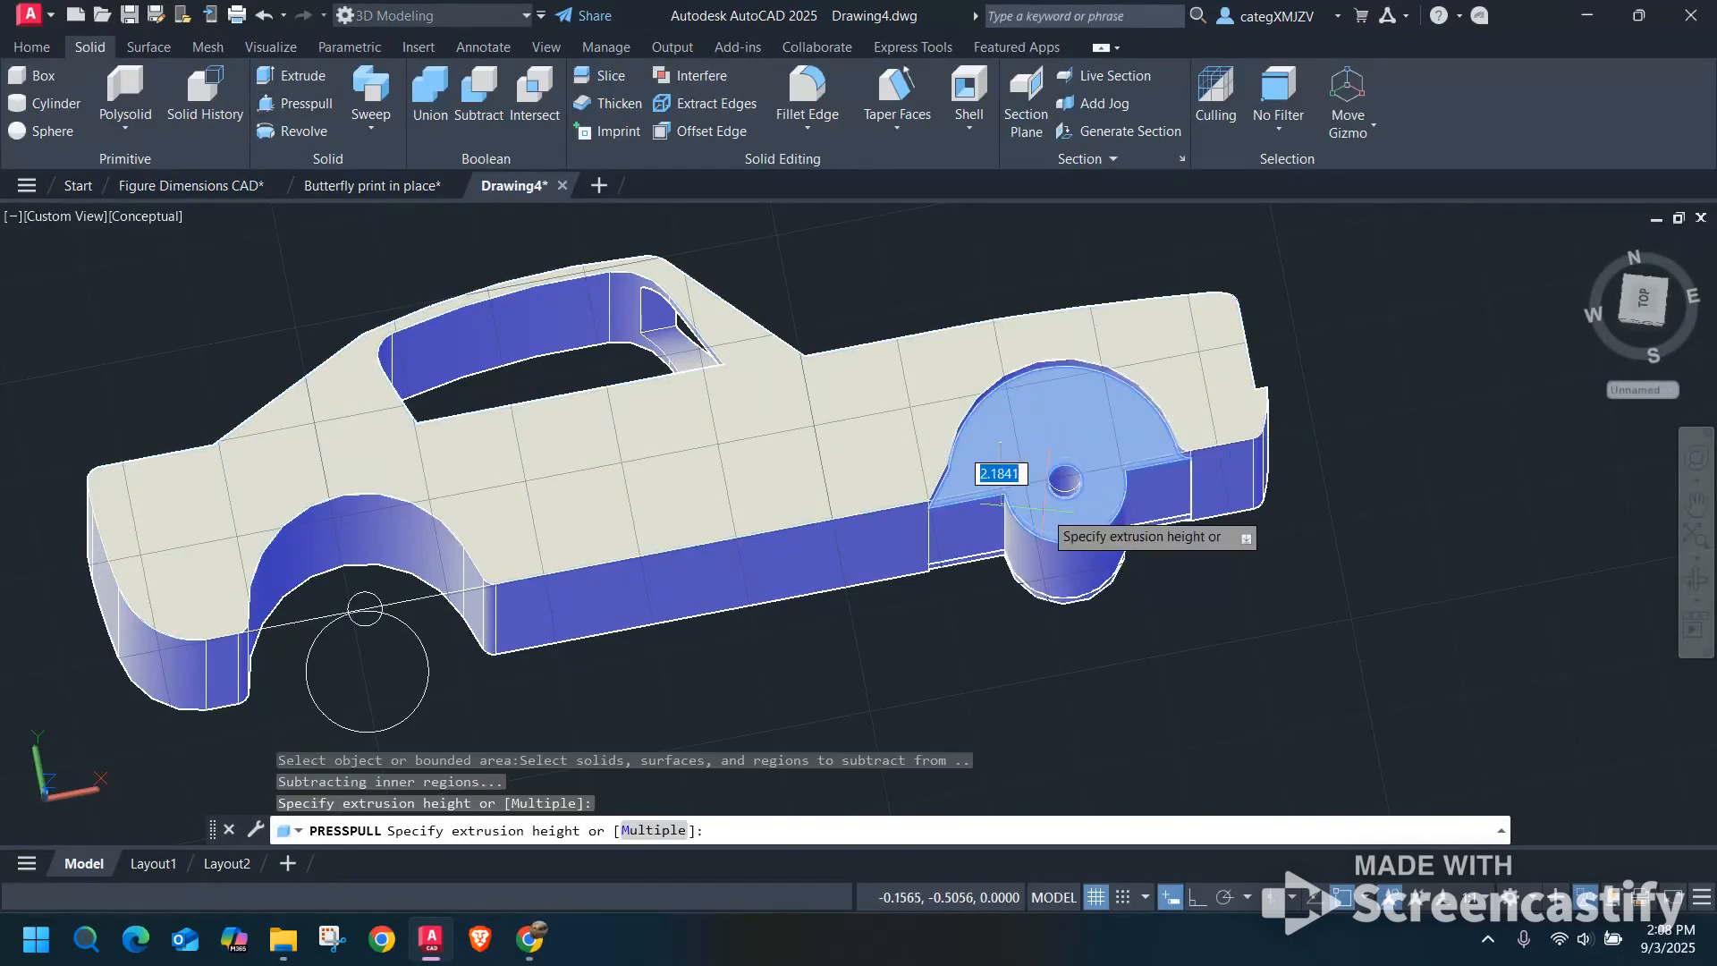
{"action": "left_click", "coordinate": [1042, 503]}
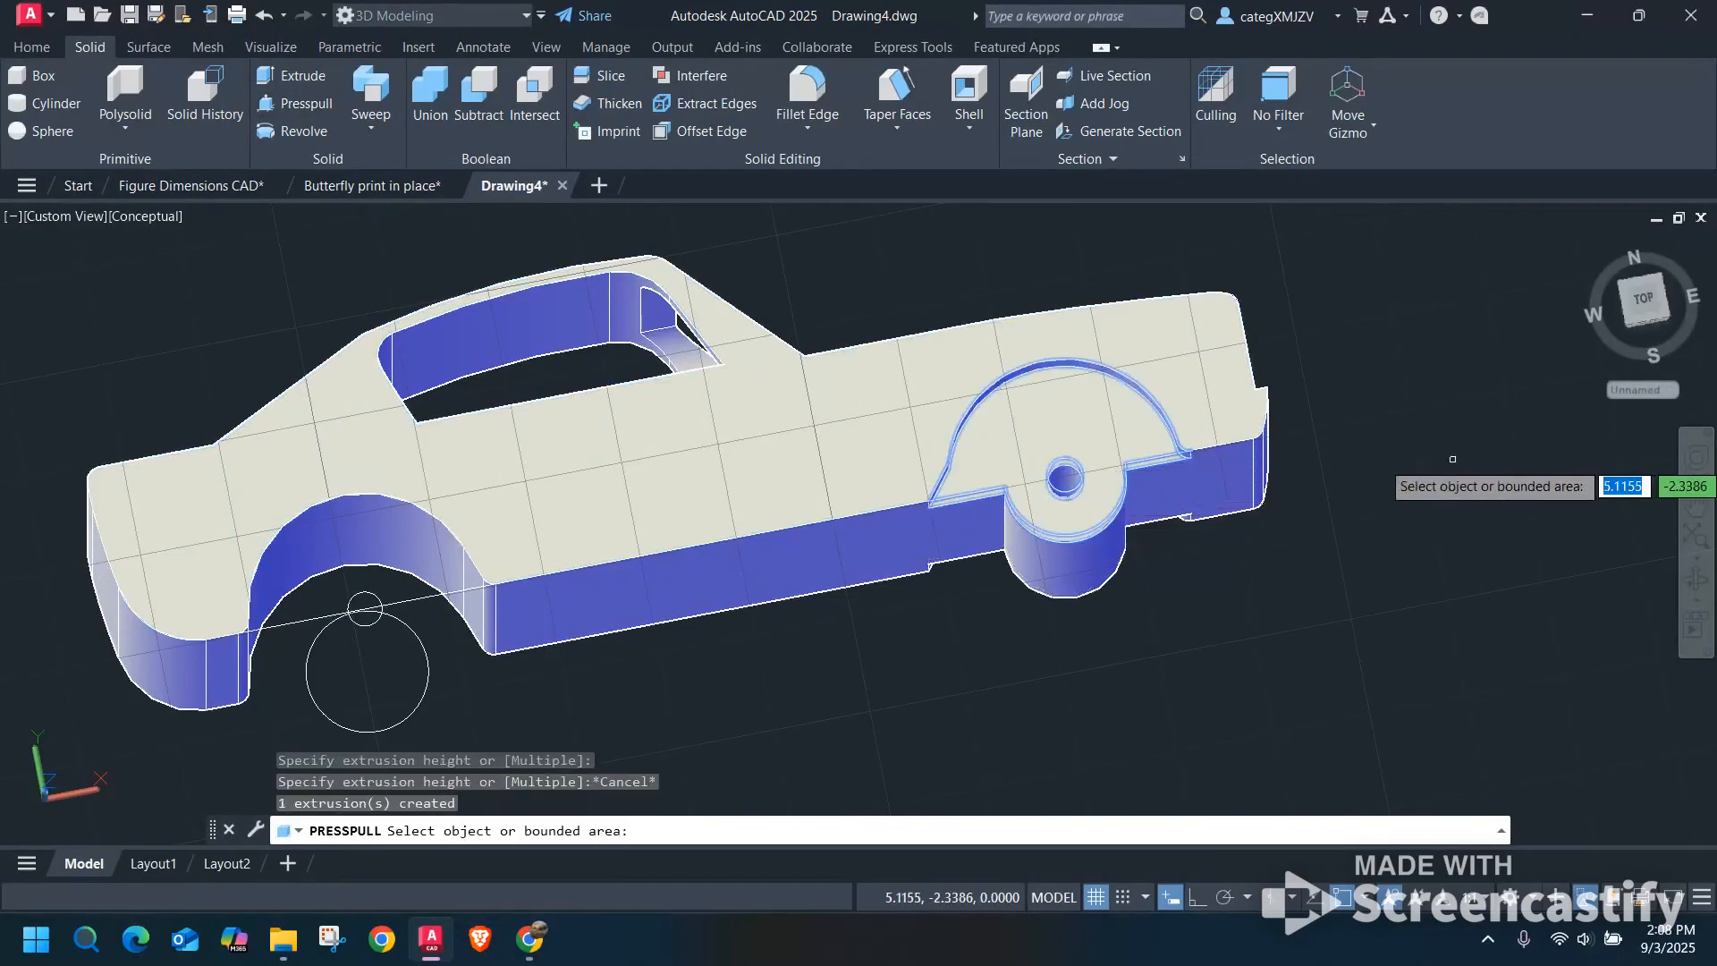
{"action": "key", "text": "Return"}
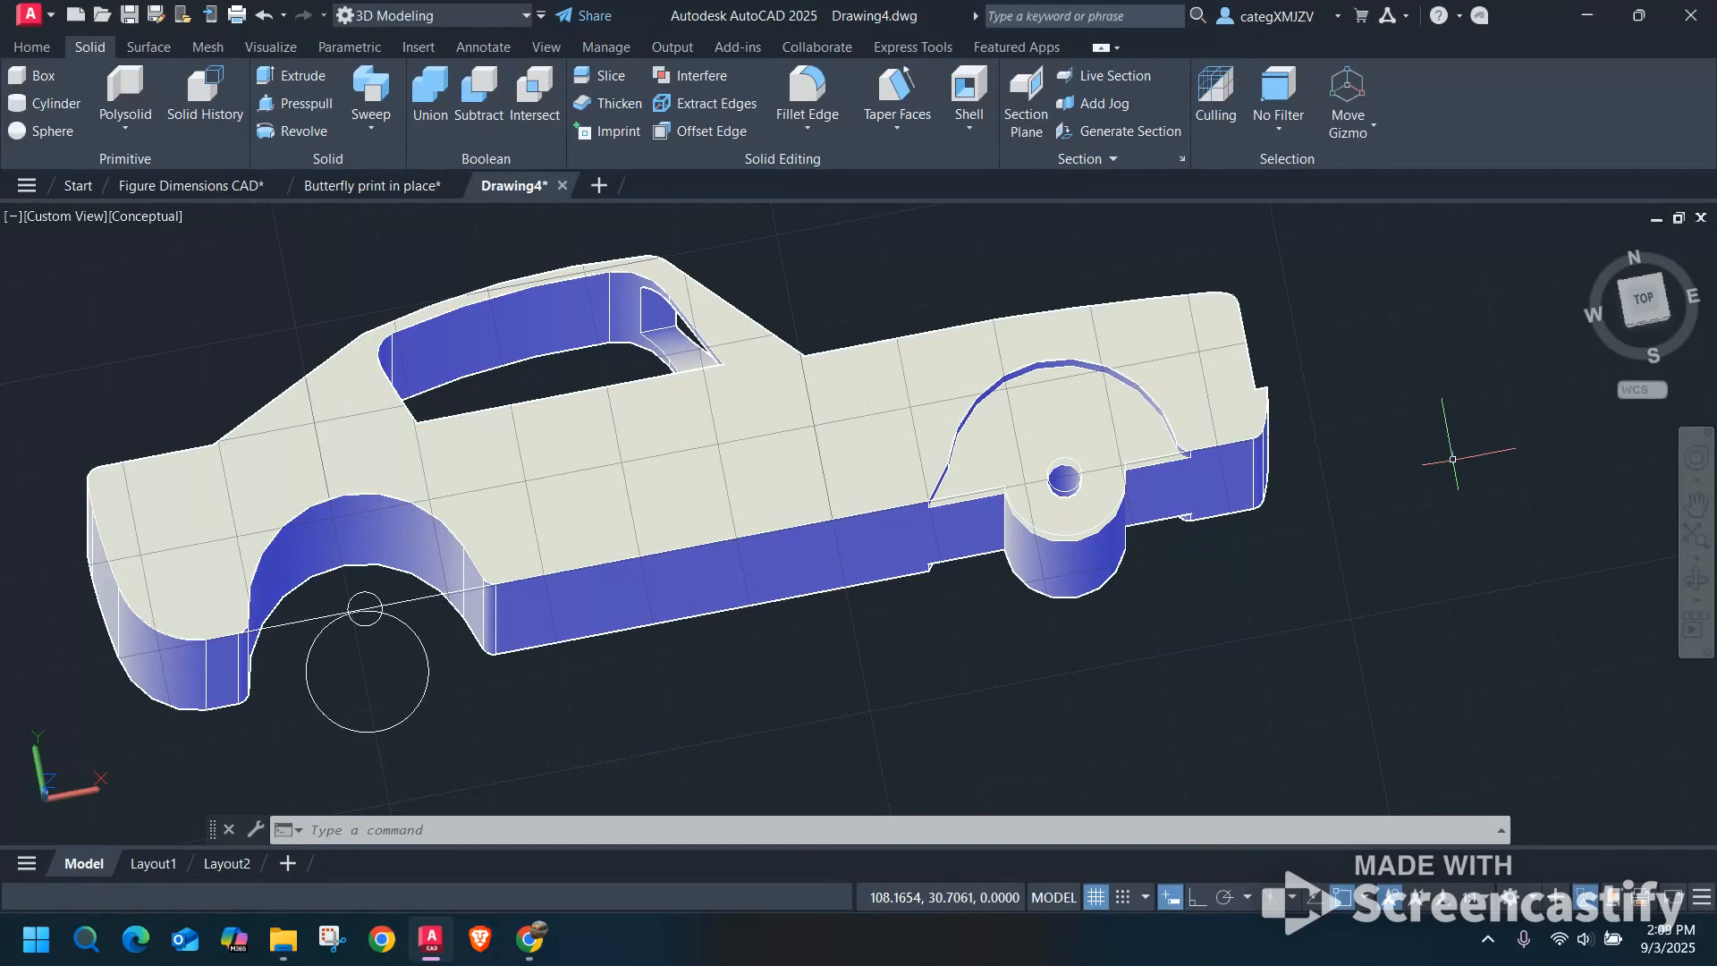
{"action": "key", "text": "Escape"}
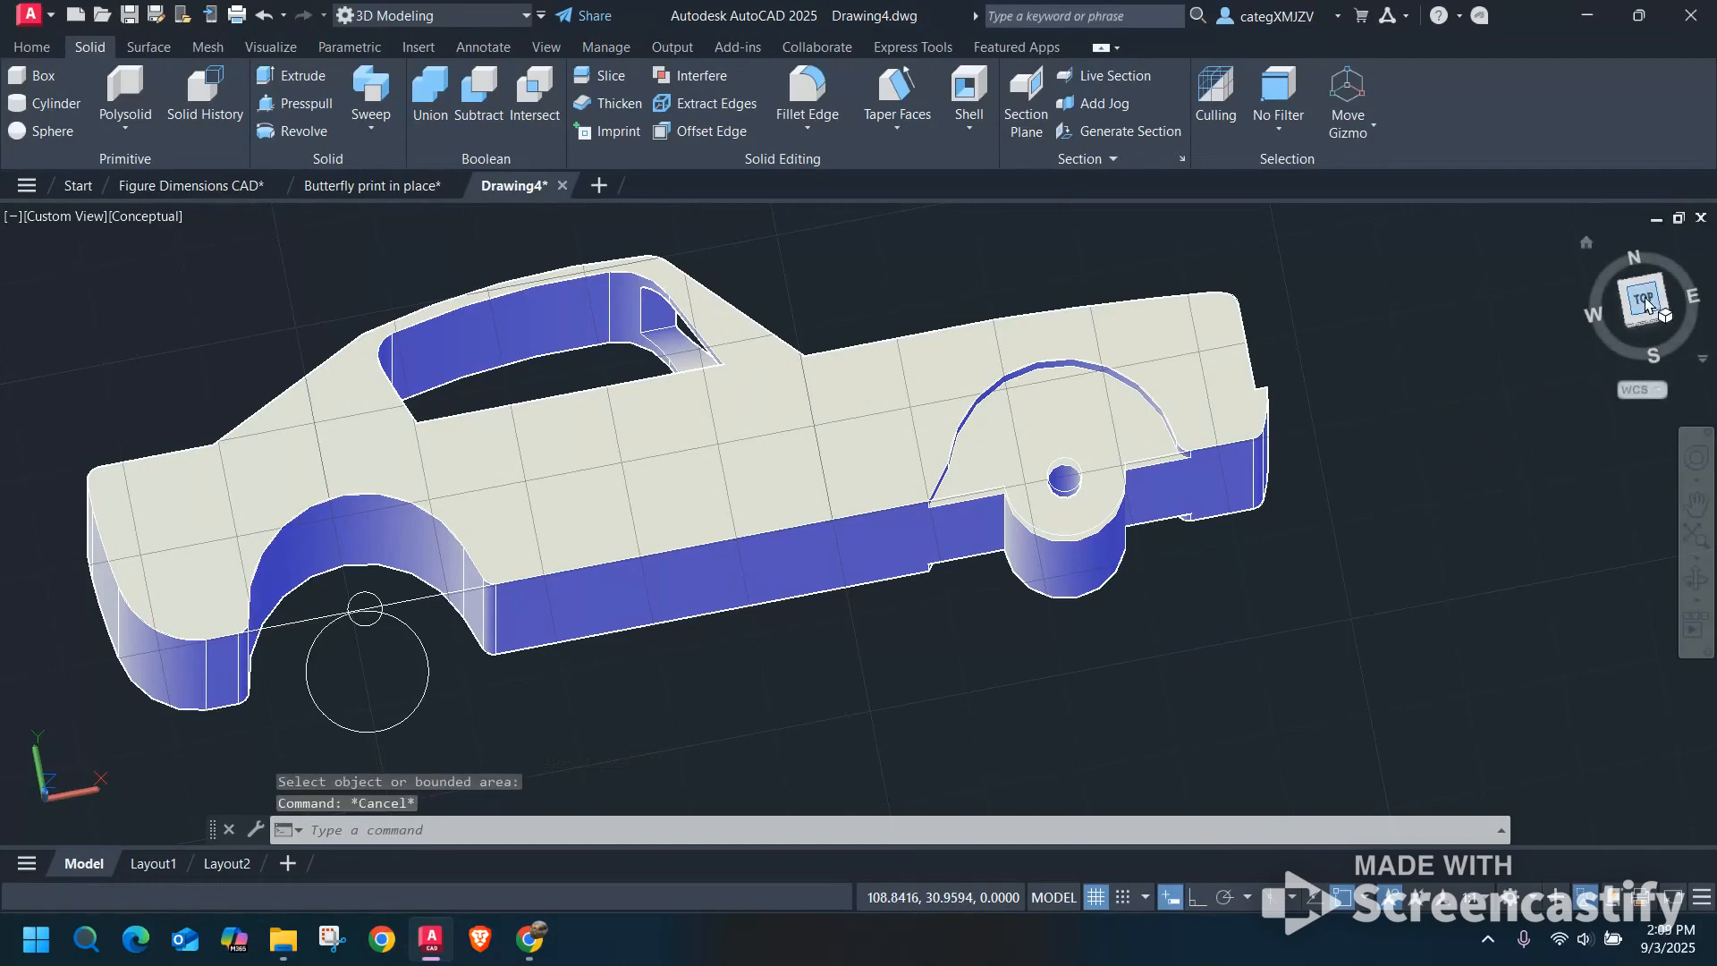
In top view, examine the last car's front axle mount and the line and two circles in its rear wheel well.
{"action": "left_click", "coordinate": [1654, 294]}
{"action": "scroll", "coordinate": [790, 489], "scroll_direction": "up", "scroll_amount": 8}
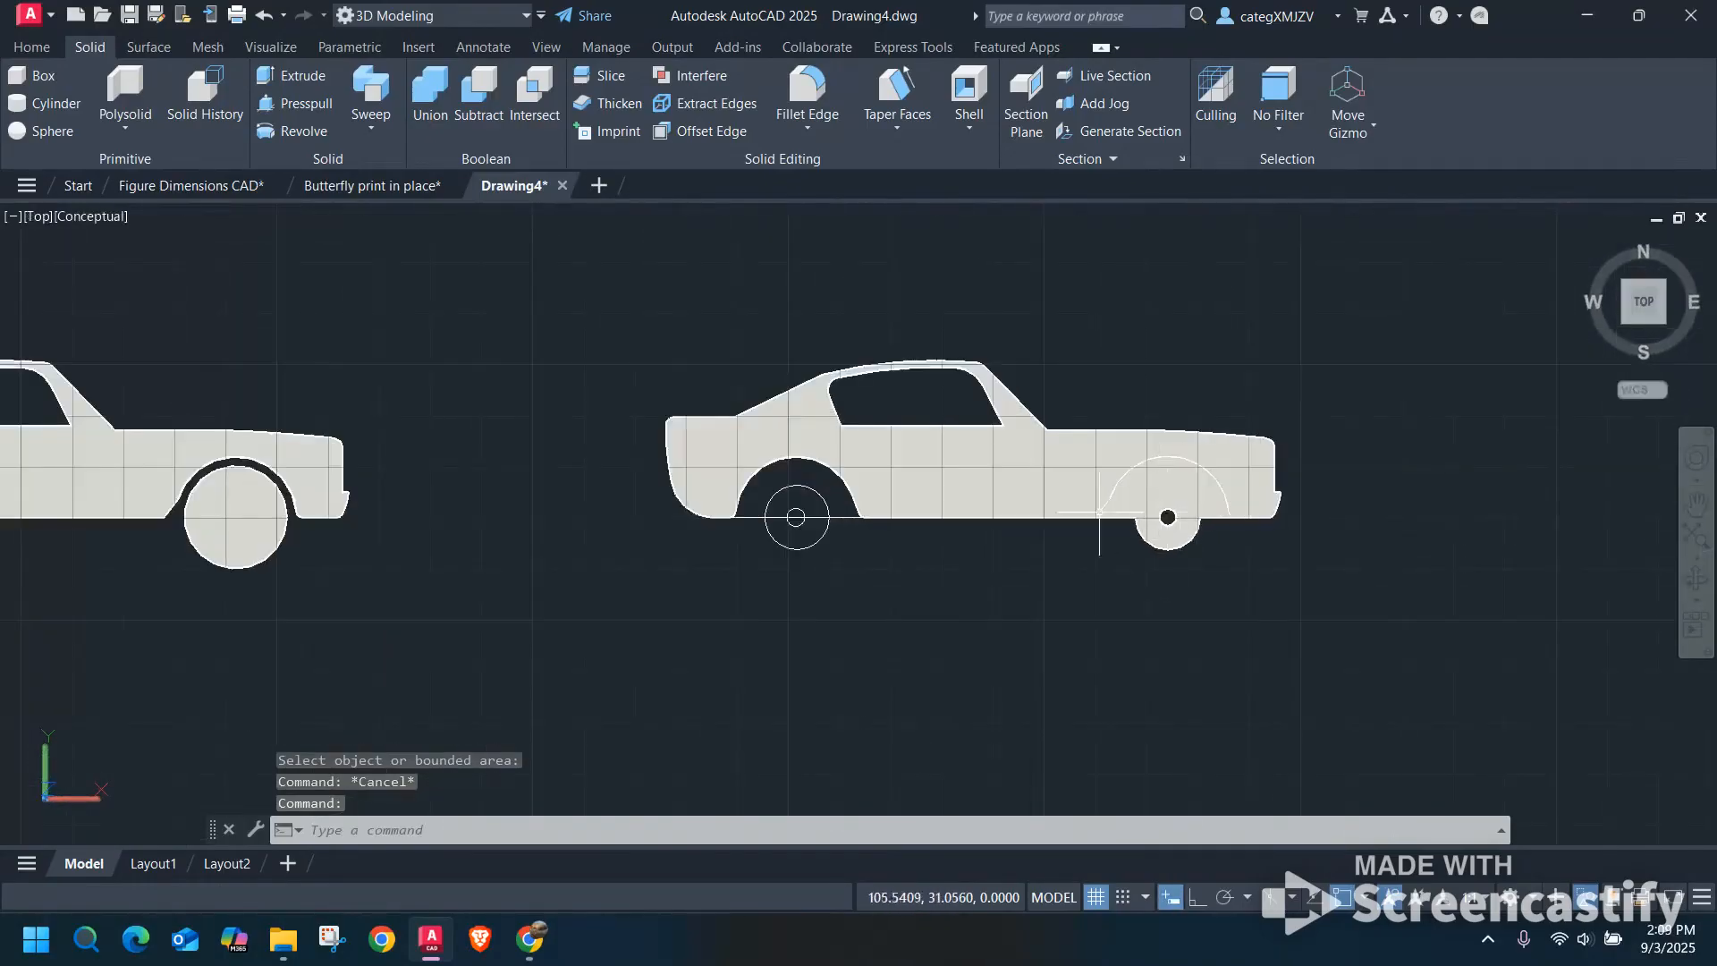
{"action": "scroll", "coordinate": [790, 489], "scroll_direction": "up", "scroll_amount": 3}
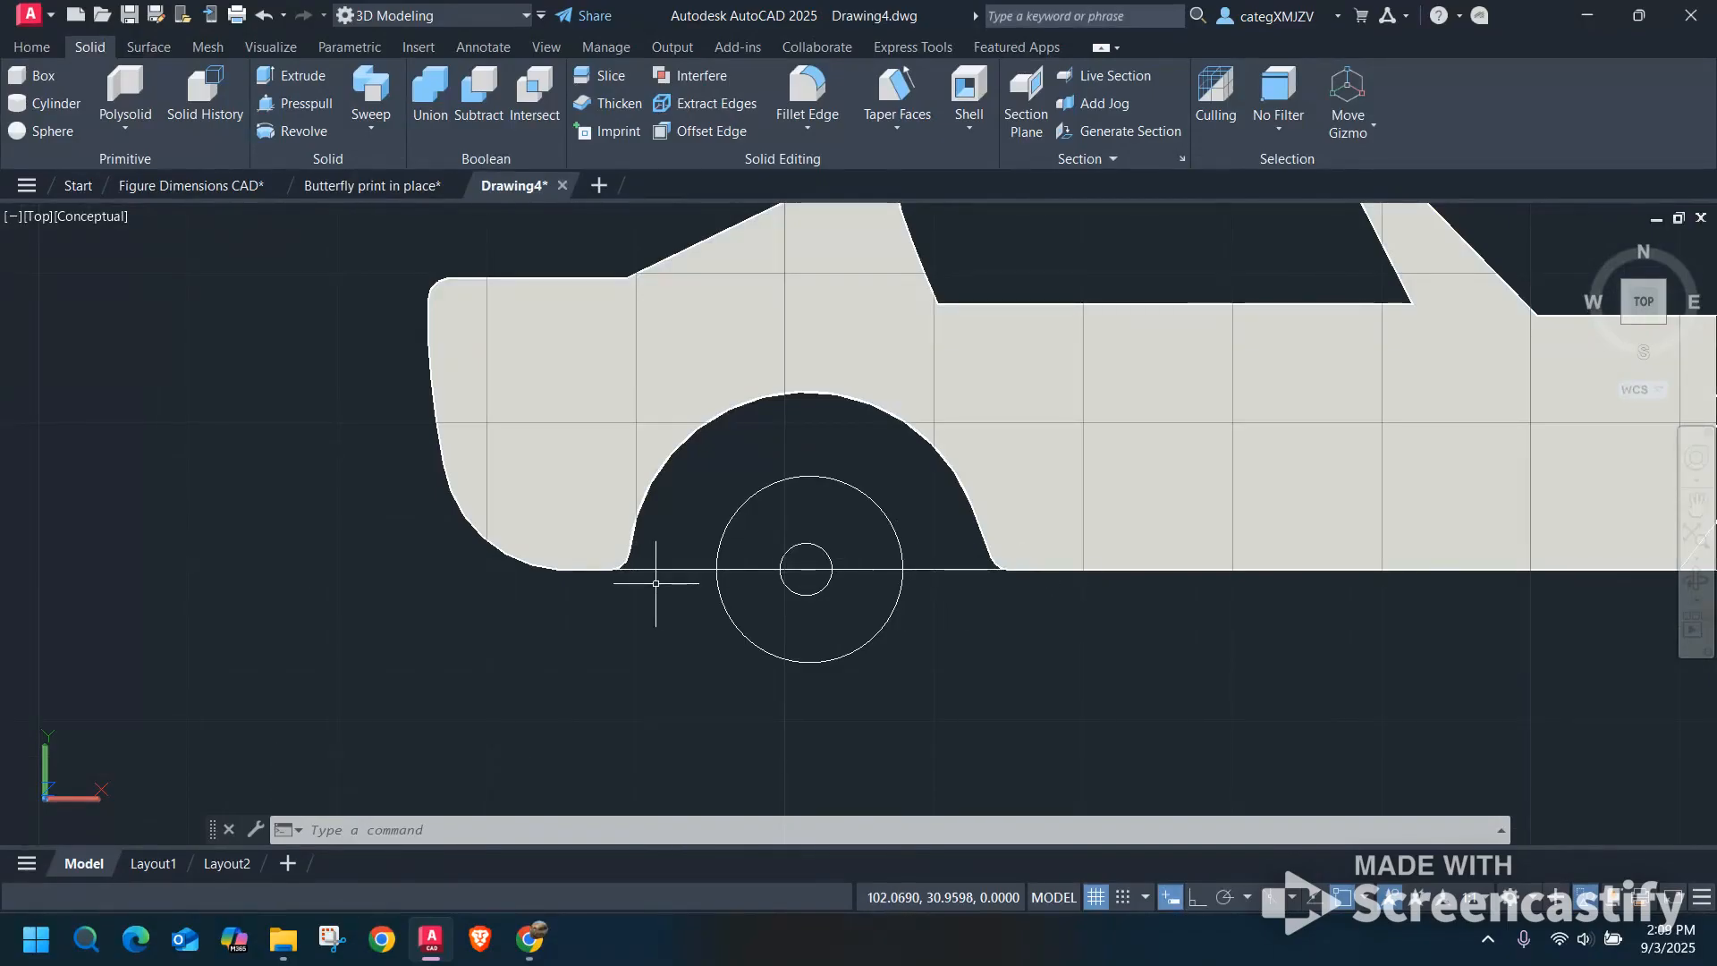
{"action": "scroll", "coordinate": [689, 579], "scroll_direction": "down", "scroll_amount": 2}
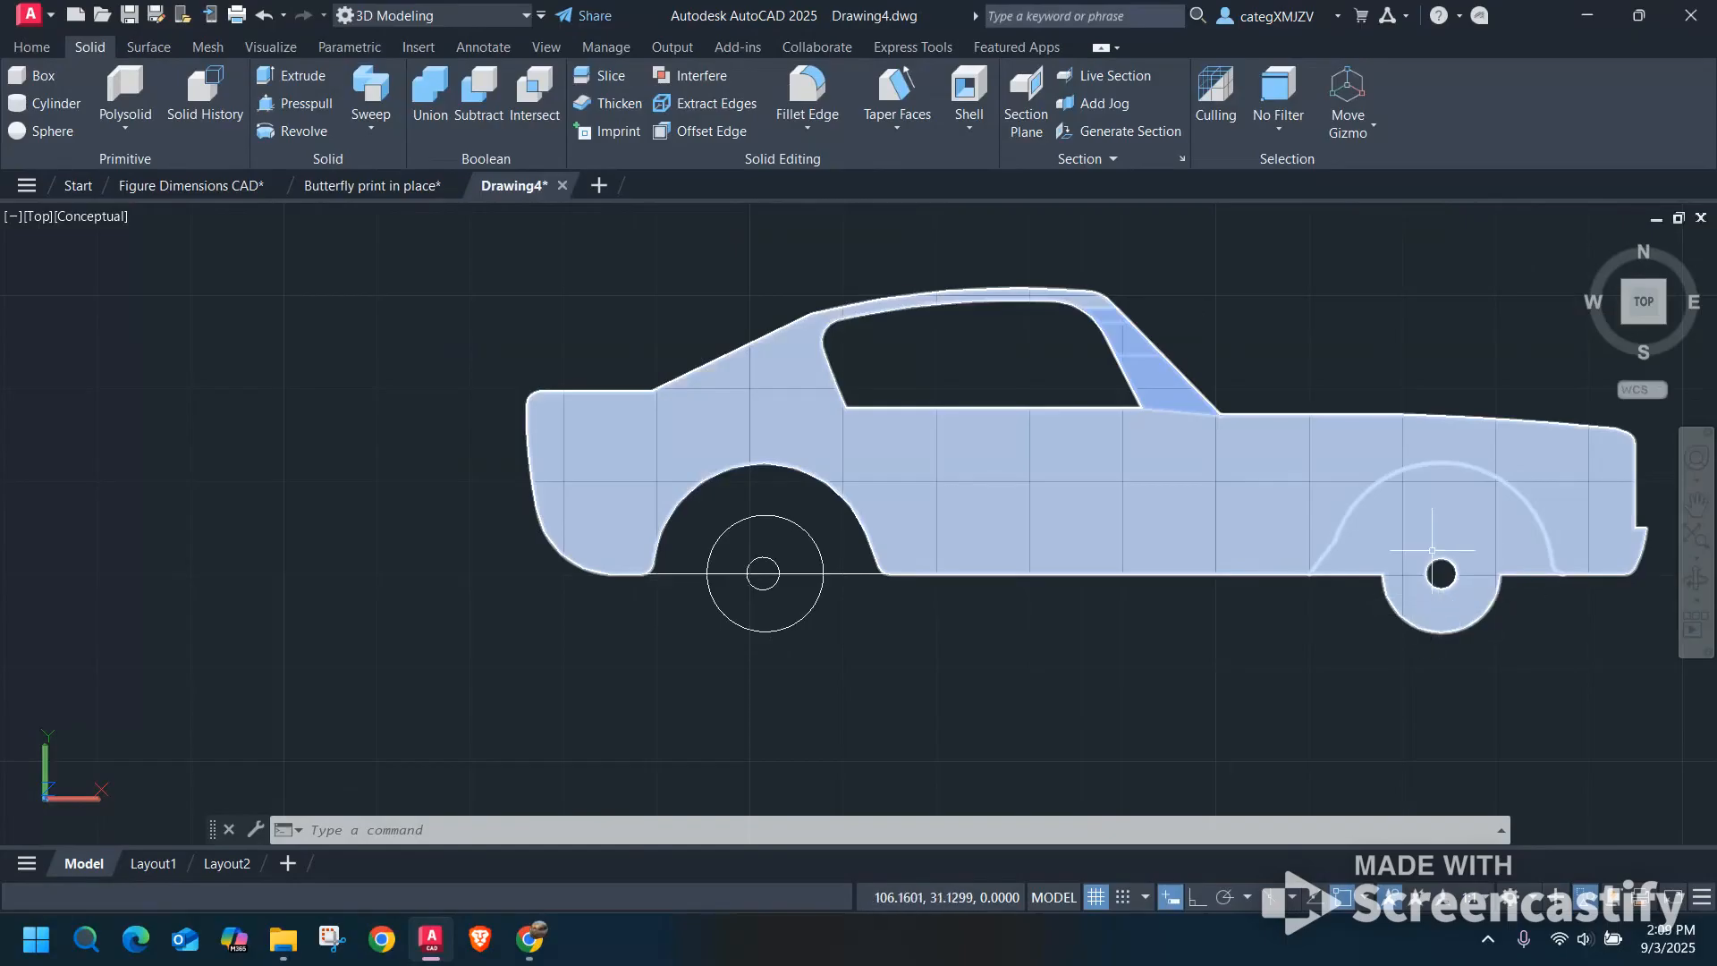
{"action": "mouse_move", "coordinate": [1455, 593]}
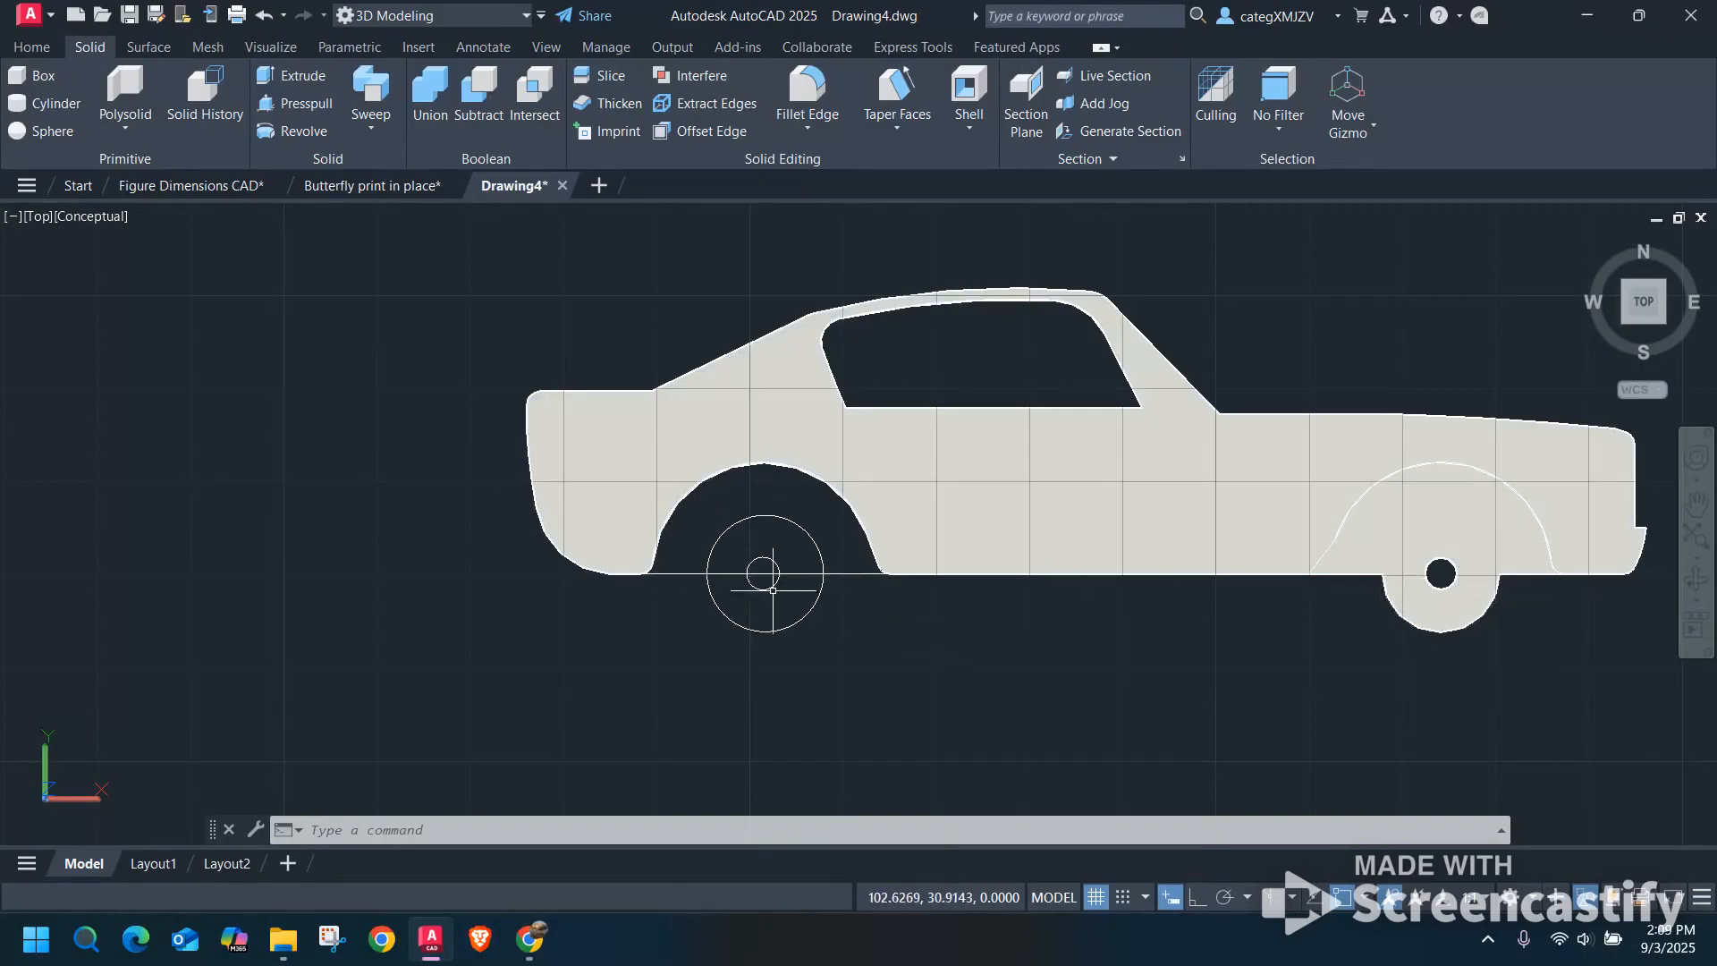
{"action": "scroll", "coordinate": [773, 589], "scroll_direction": "up", "scroll_amount": 2}
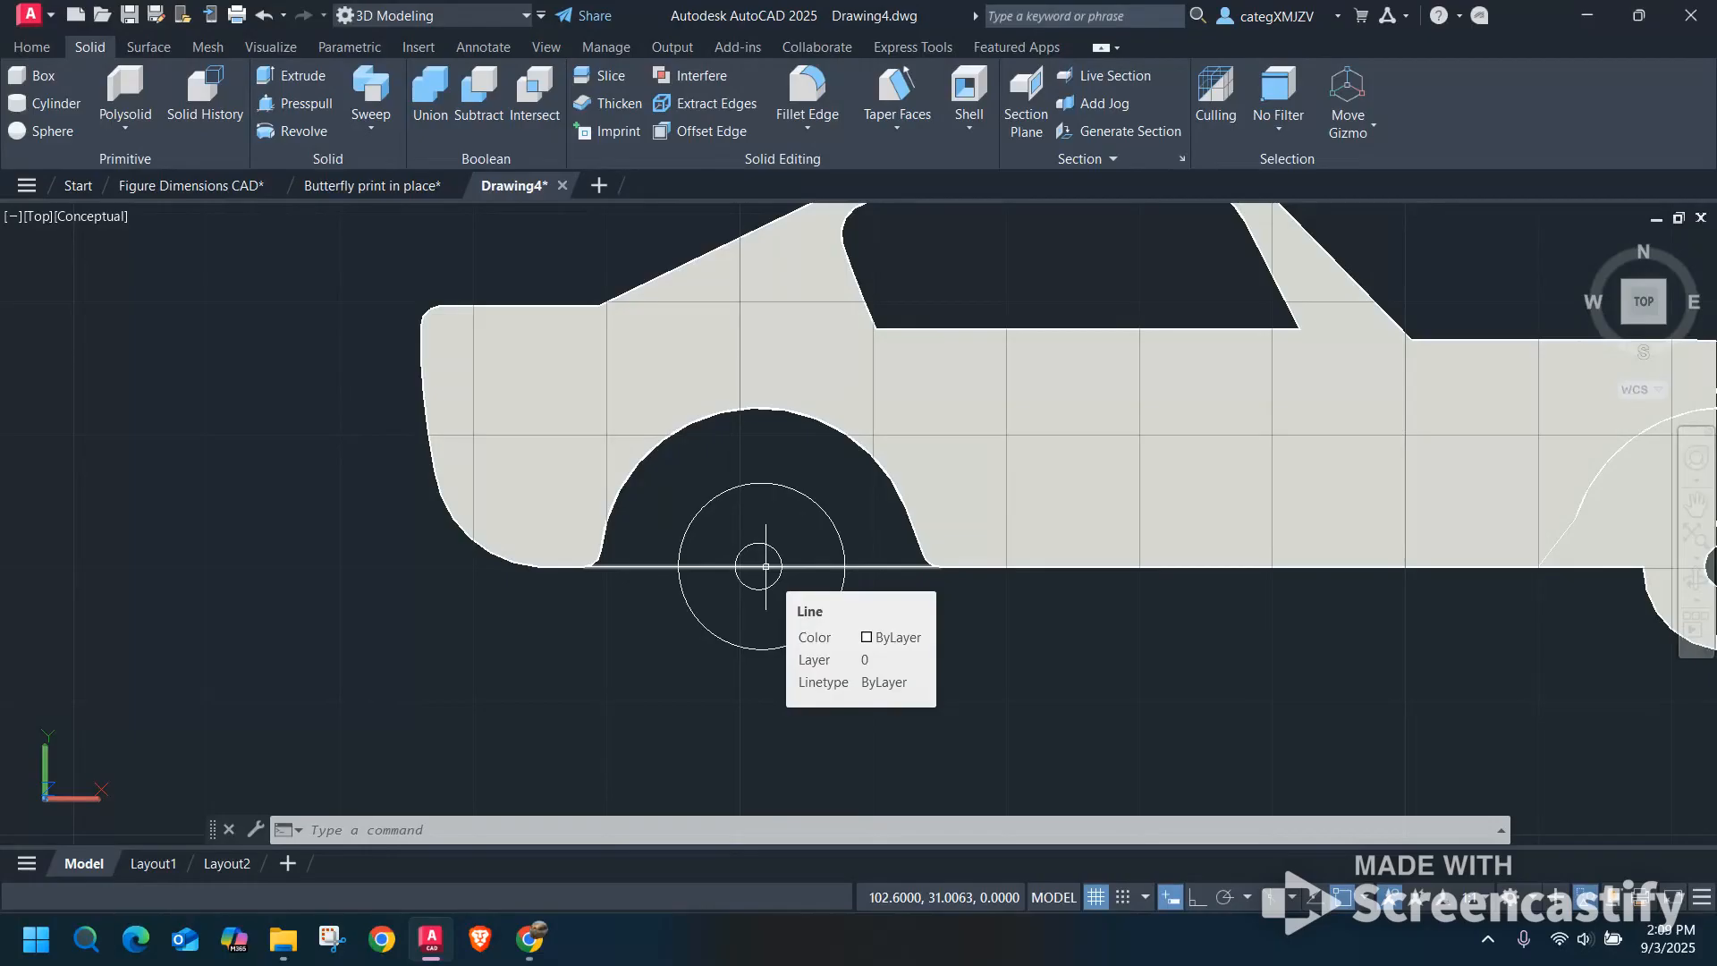
{"action": "scroll", "coordinate": [766, 566], "scroll_direction": "up", "scroll_amount": 3}
{"action": "left_click", "coordinate": [767, 529]}
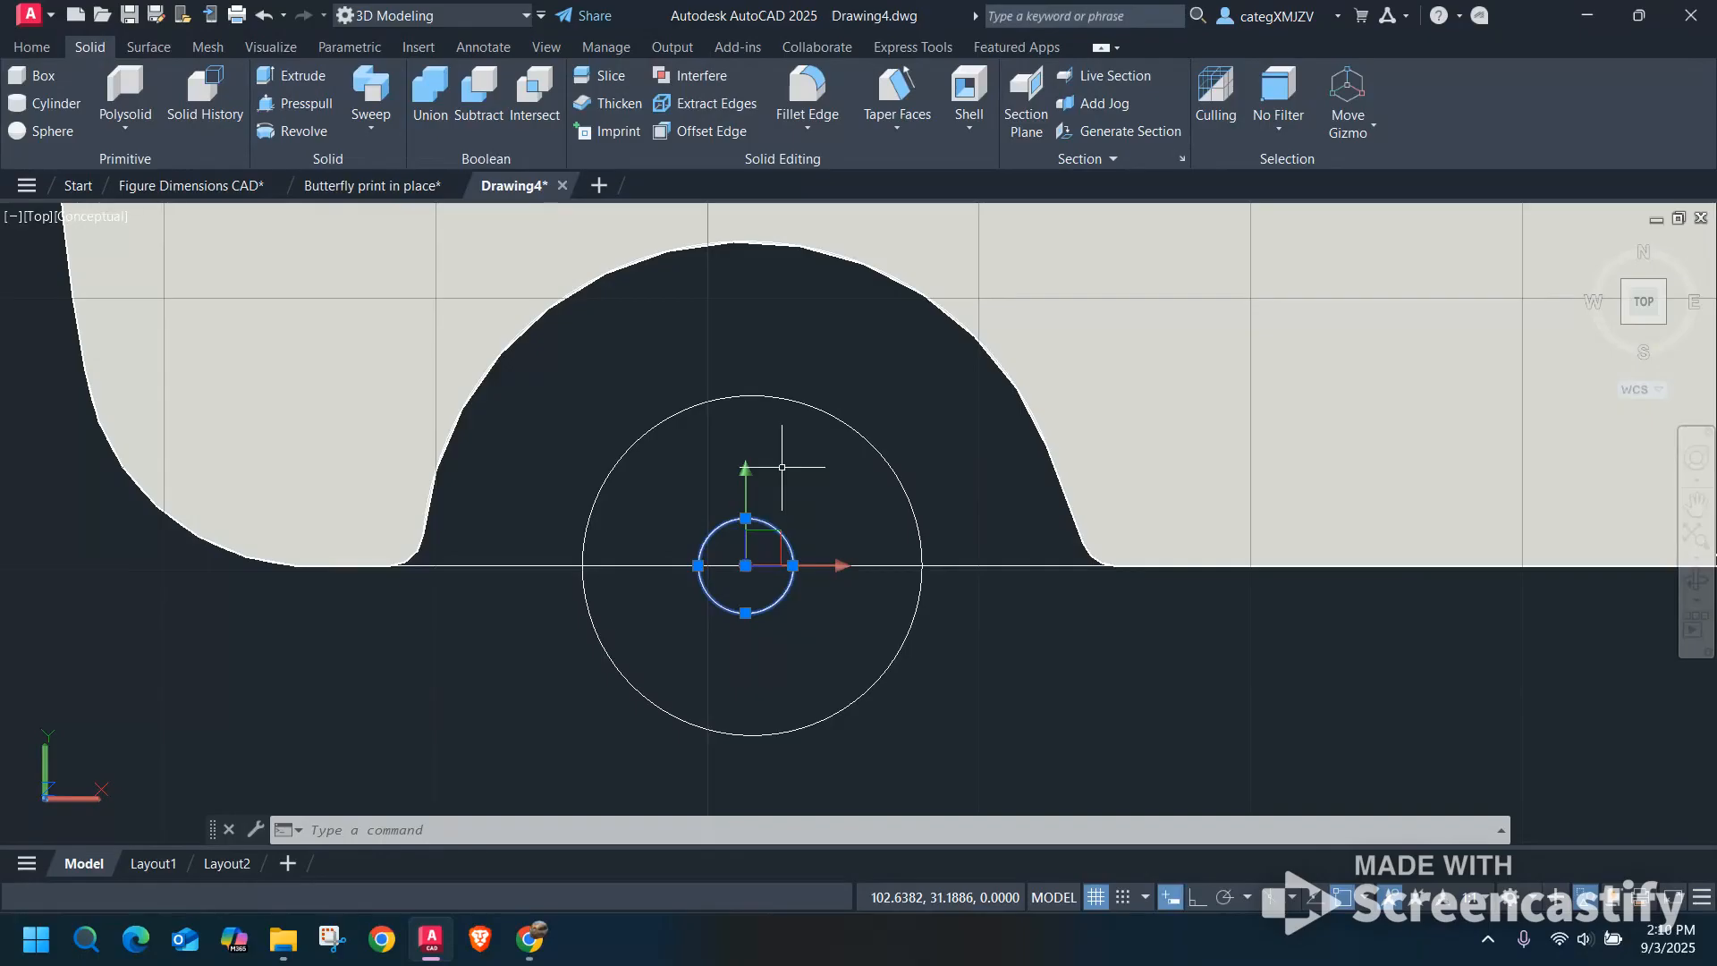
{"action": "key", "text": "Escape"}
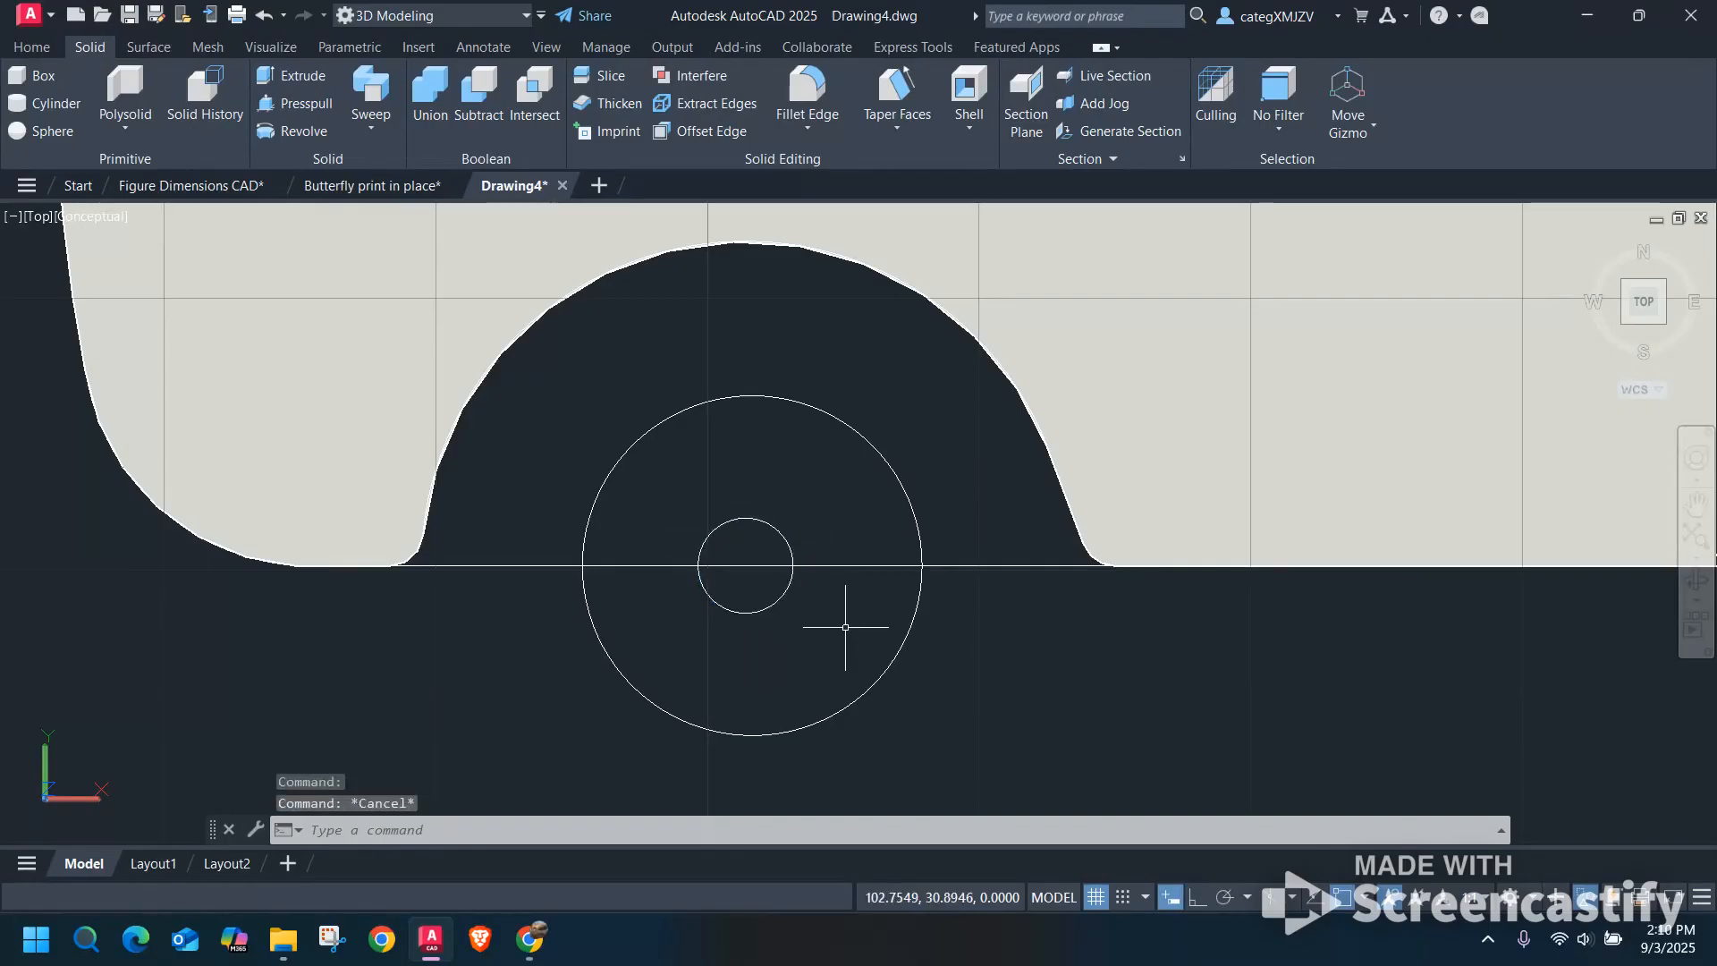
Trim away the upper half of the rear wheel well's outer circle and the line segments inside that circle on the last car.
{"action": "key", "text": "Return"}
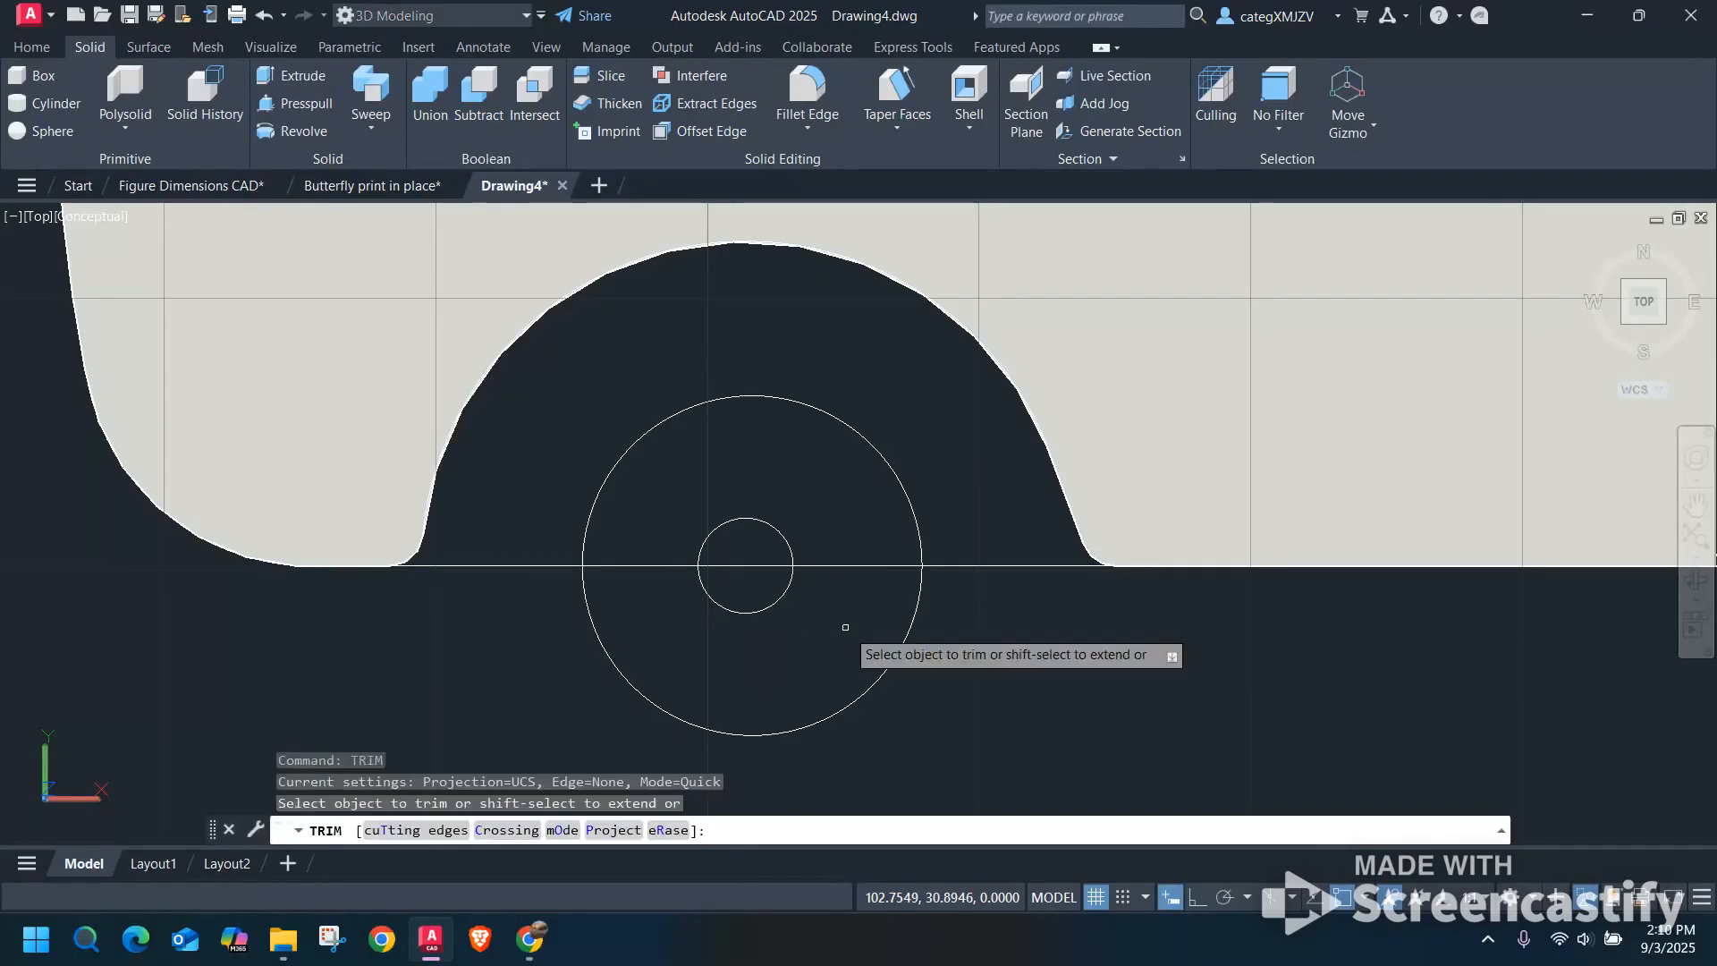
{"action": "left_click", "coordinate": [832, 418]}
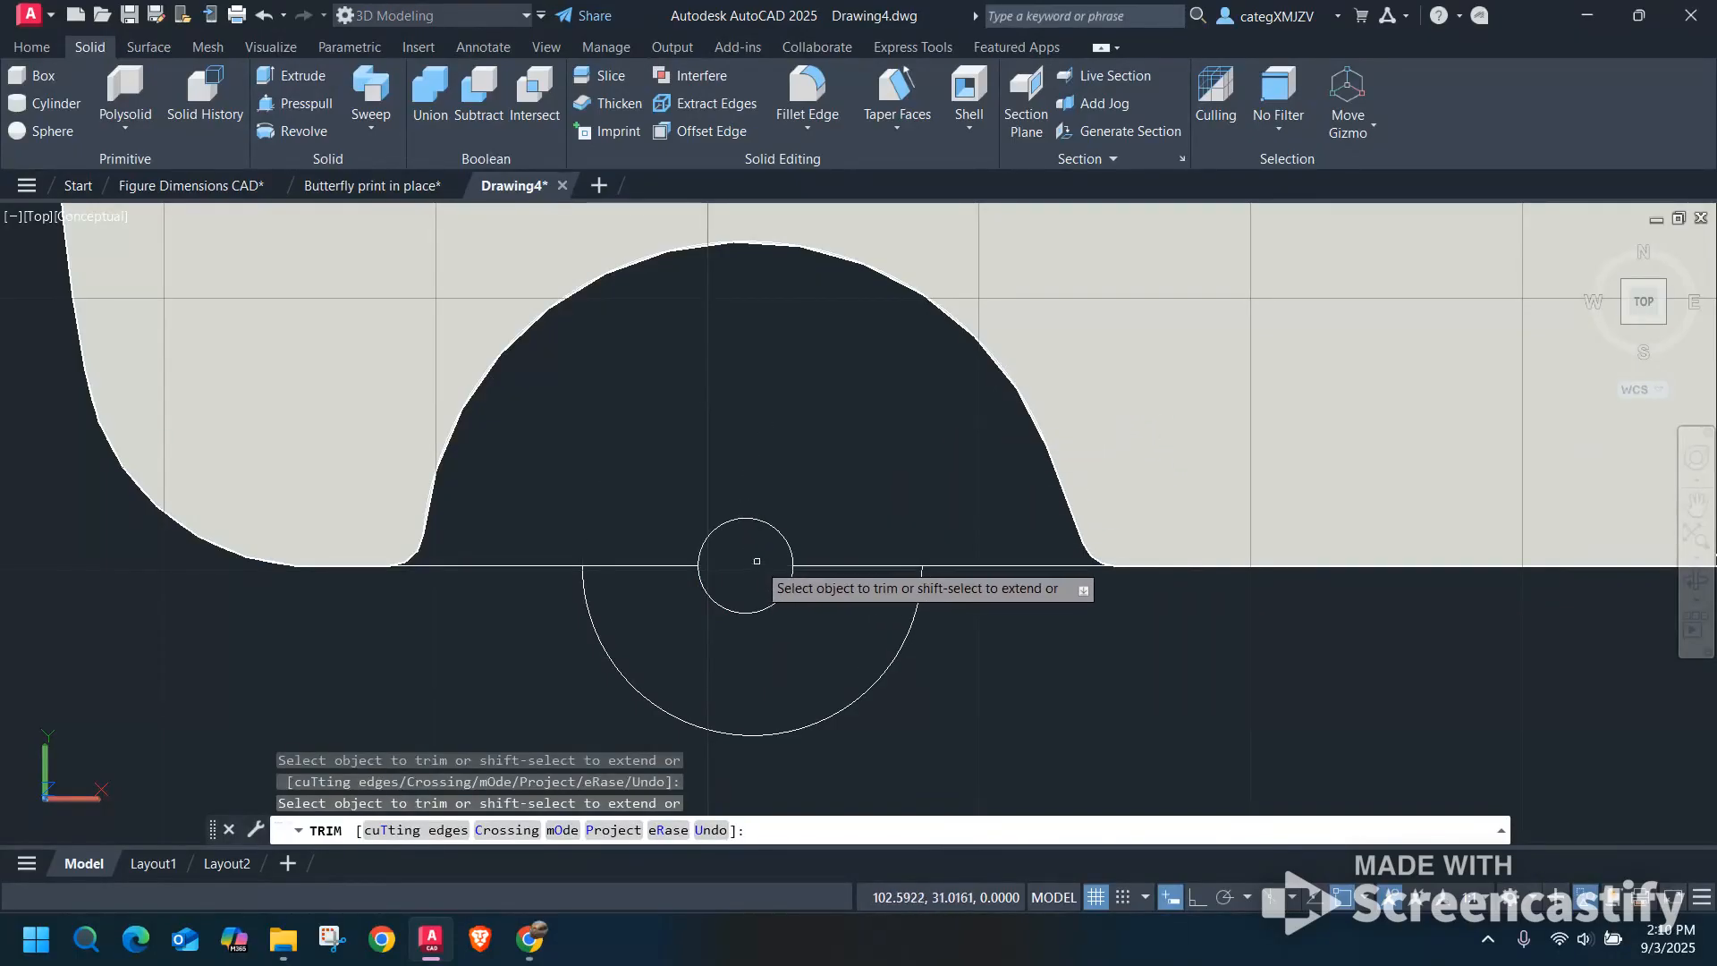
{"action": "left_click_drag", "start_coordinate": [860, 560], "coordinate": [823, 593]}
{"action": "left_click", "coordinate": [675, 590]}
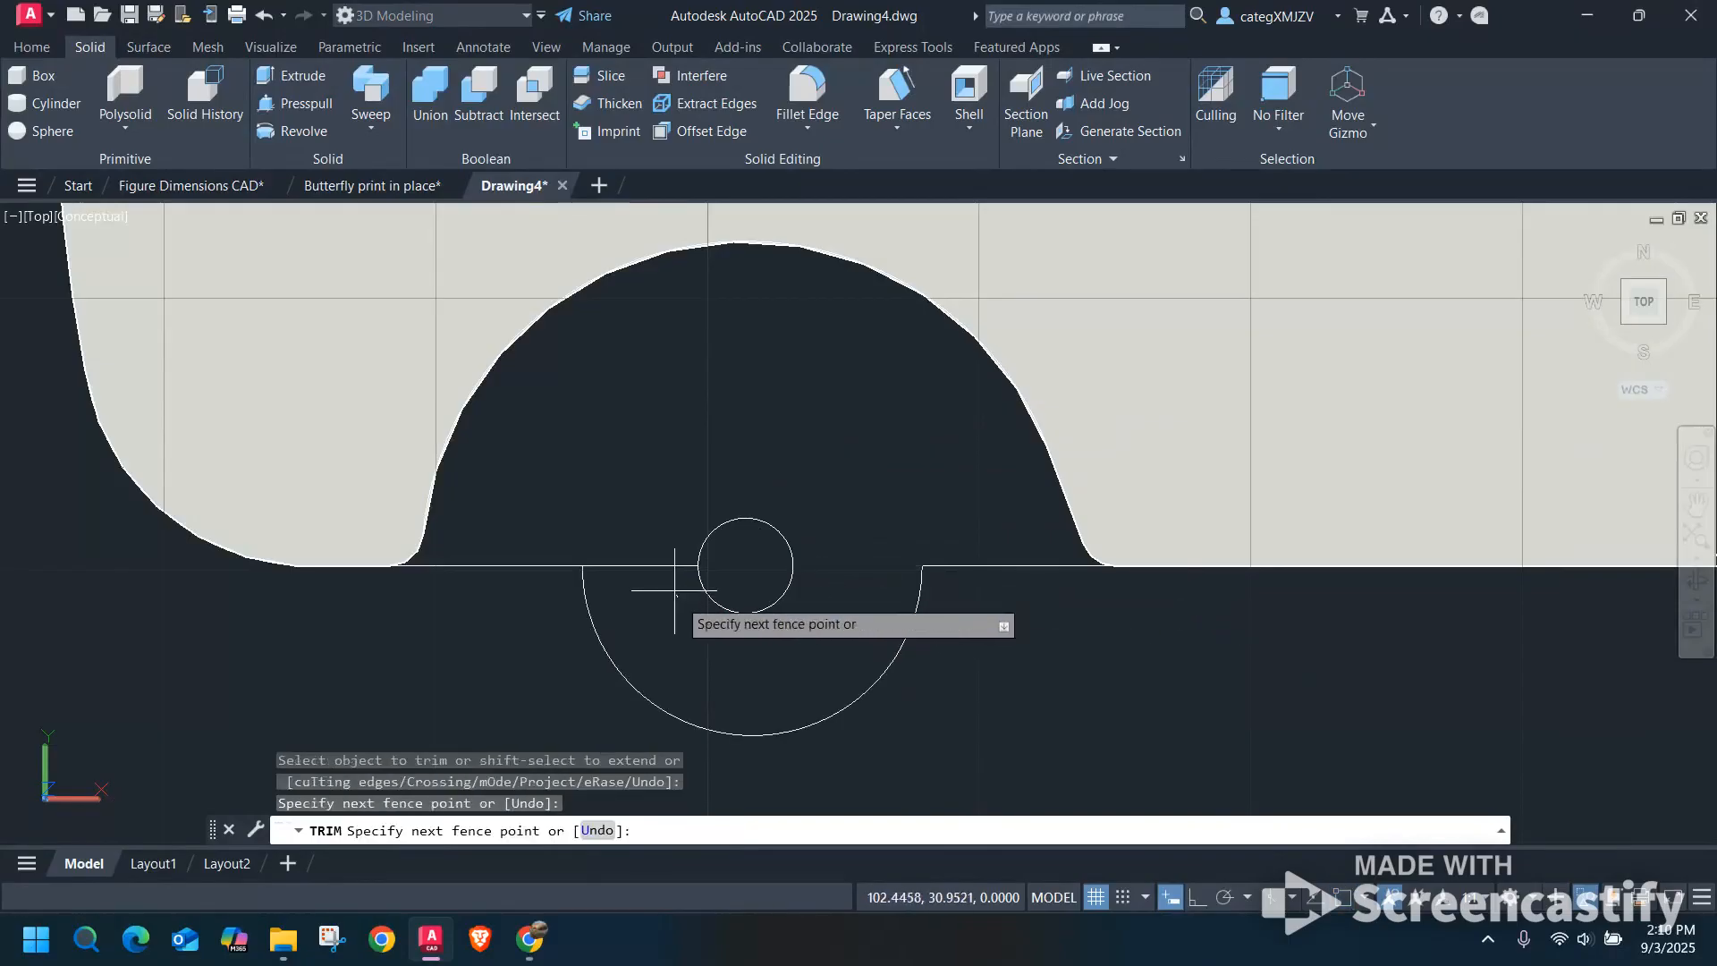
{"action": "left_click", "coordinate": [645, 521]}
{"action": "key", "text": "Escape"}
{"action": "scroll", "coordinate": [747, 468], "scroll_direction": "down", "scroll_amount": 6}
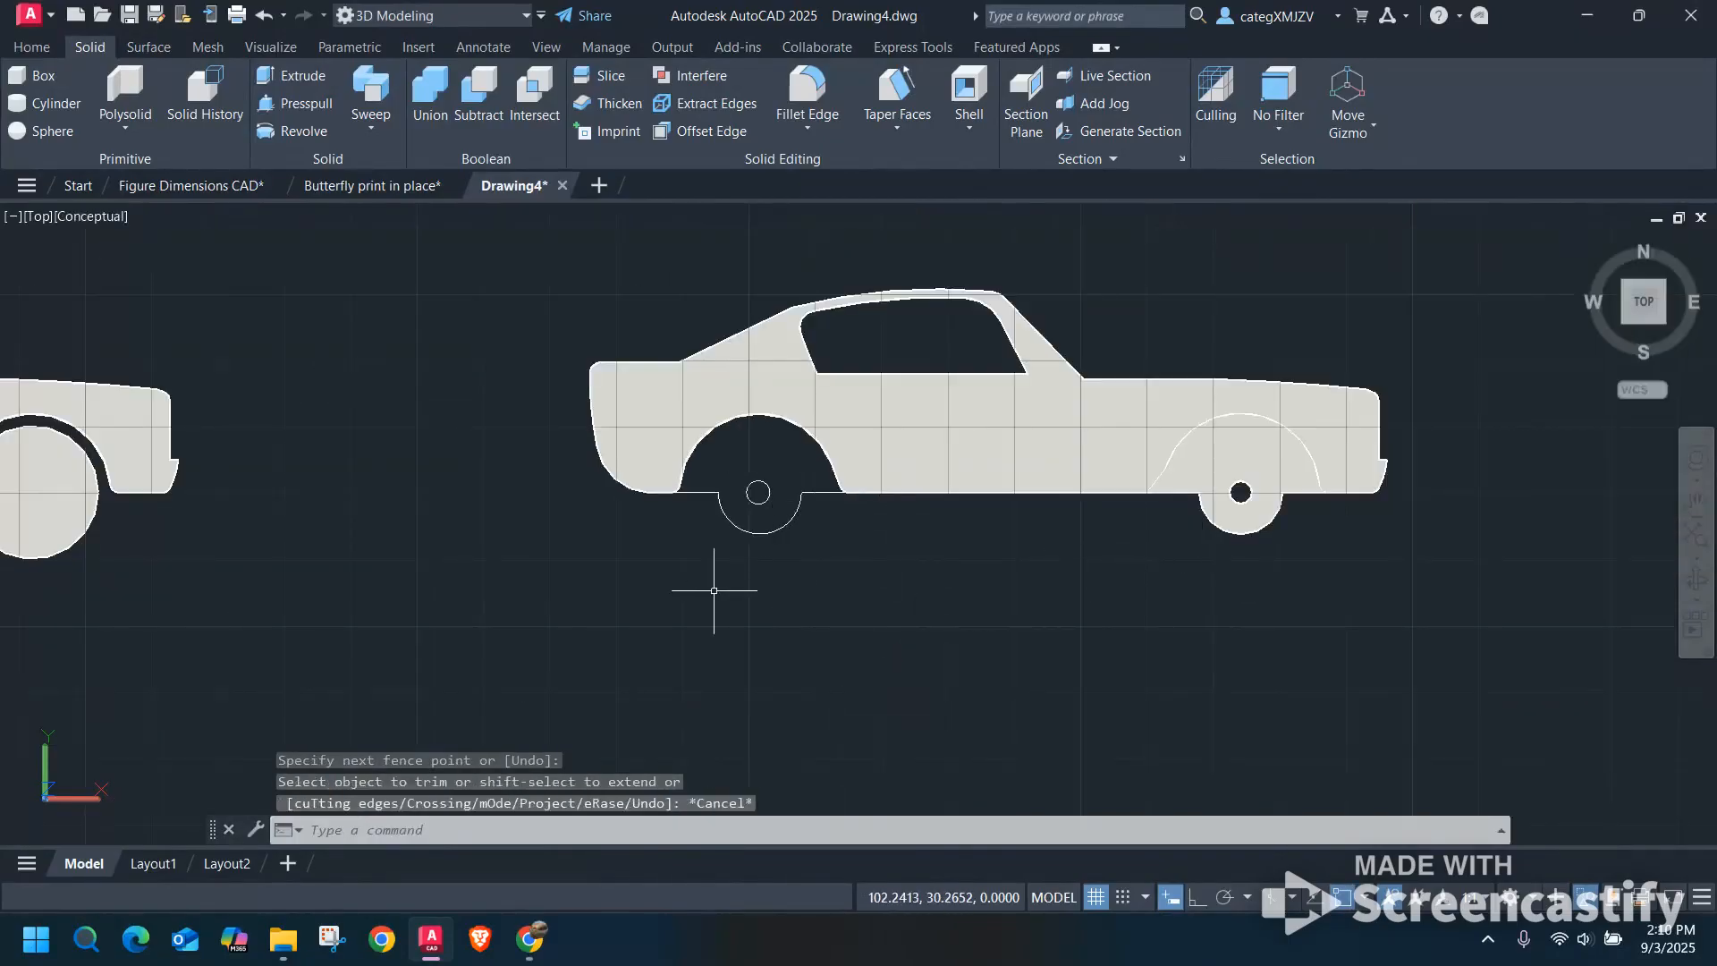
{"action": "left_click", "coordinate": [294, 103]}
{"action": "middle_click_drag", "start_coordinate": [770, 585], "coordinate": [777, 525], "text": "shift"}
{"action": "key", "text": "Escape"}
Move the rear axle-mount arc from its endpoint to the endpoint of the trimmed line so the outline connects.
{"action": "scroll", "coordinate": [787, 532], "scroll_direction": "up", "scroll_amount": 3}
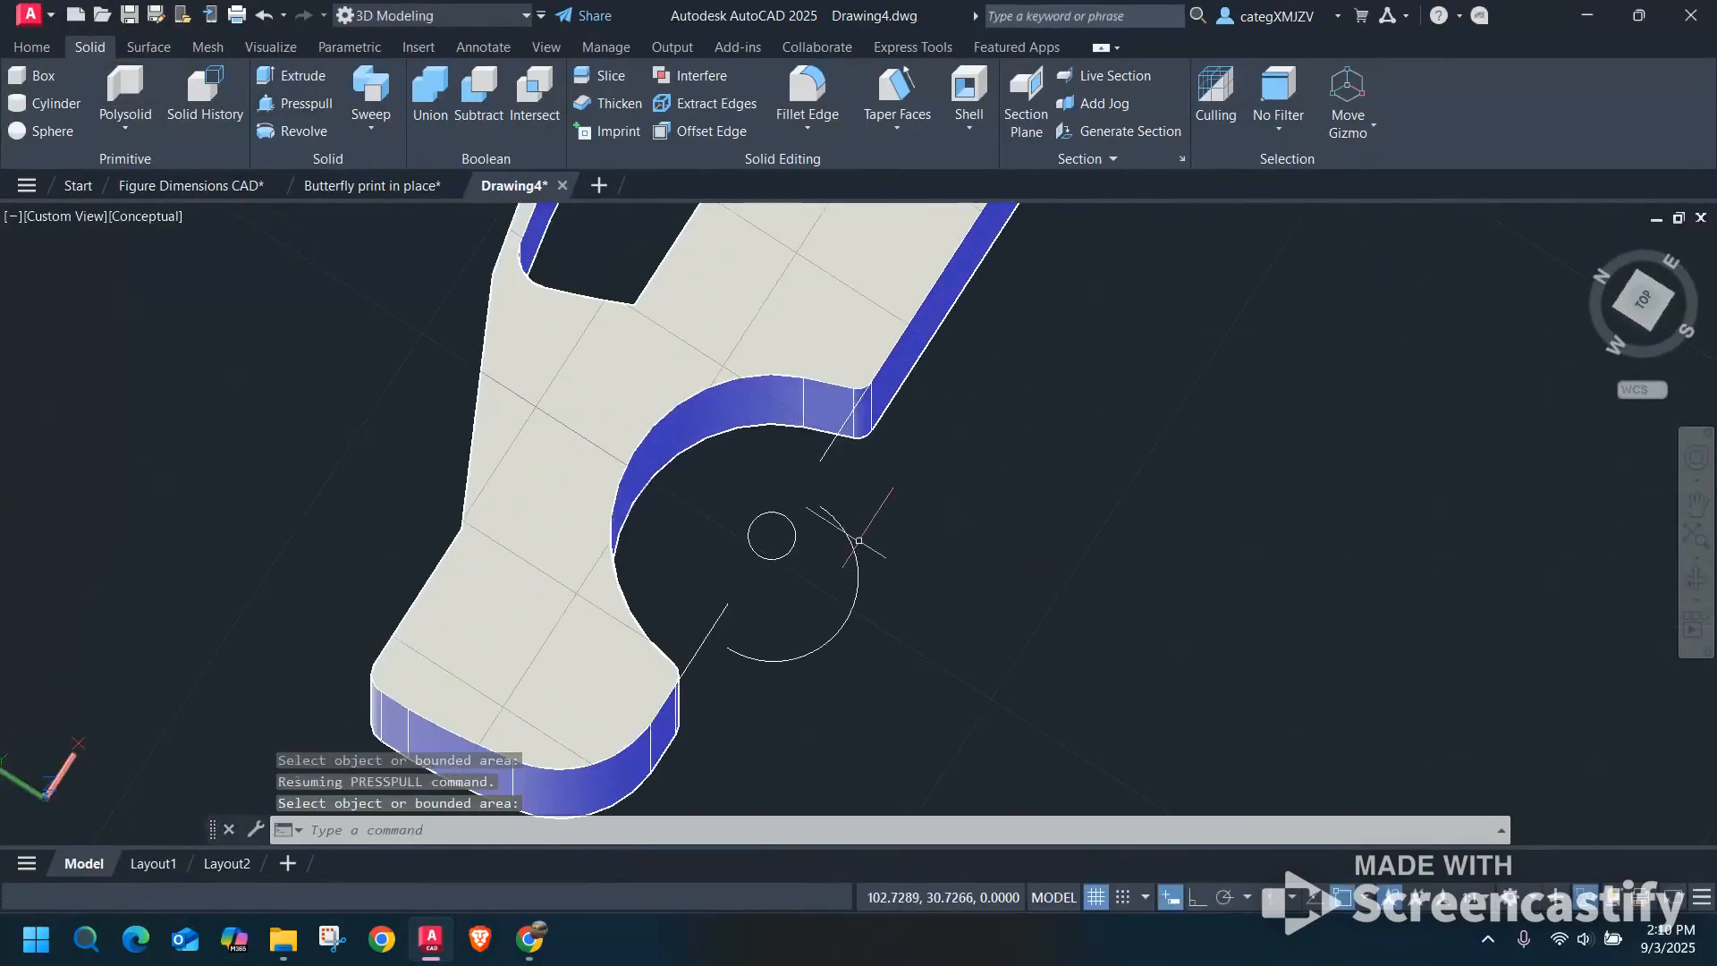
{"action": "left_click", "coordinate": [852, 540]}
{"action": "type", "text": "move"}
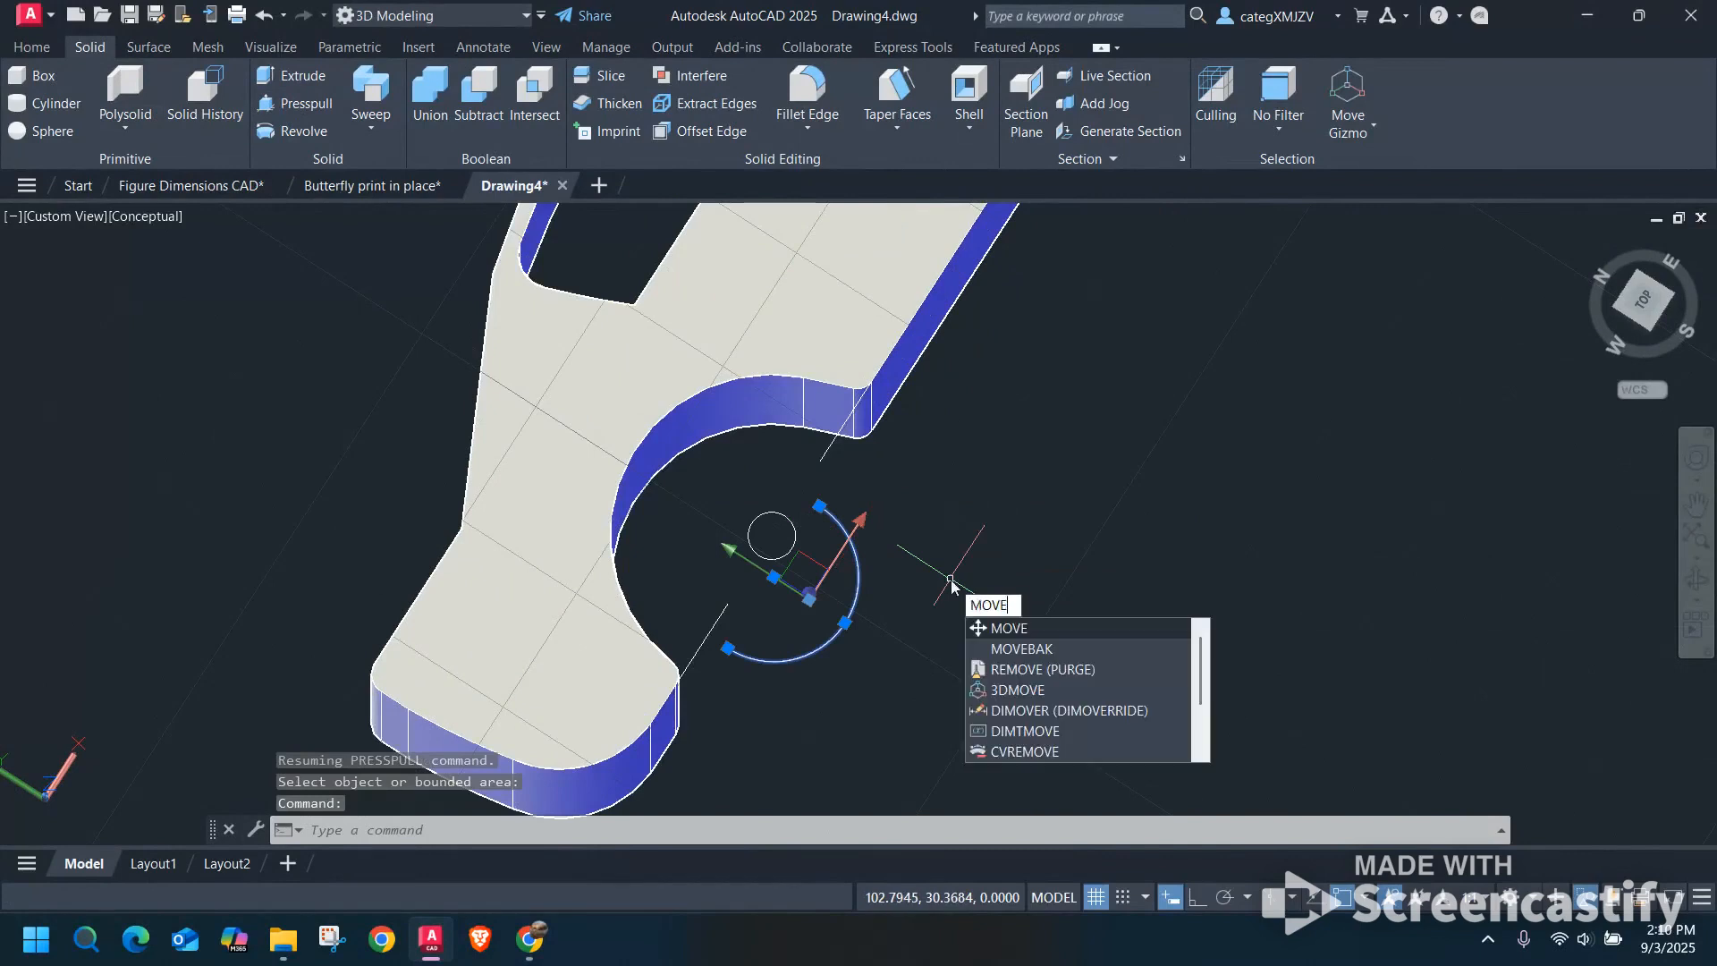
{"action": "key", "text": "Return"}
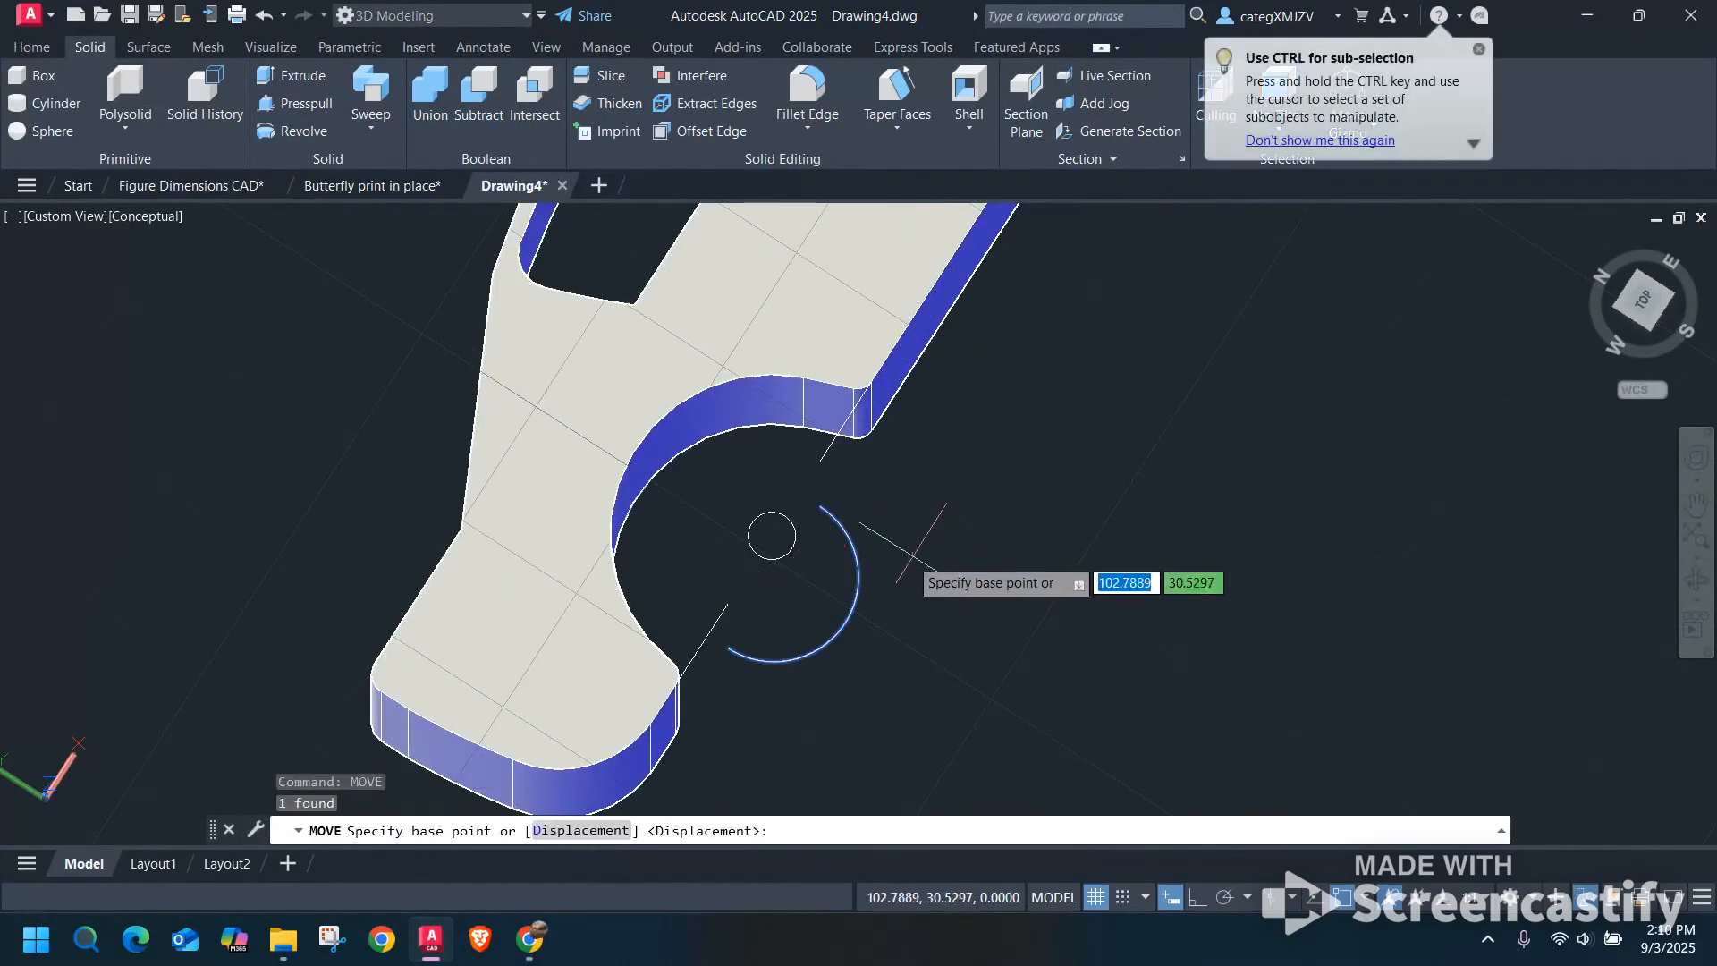
{"action": "left_click", "coordinate": [820, 507]}
{"action": "key", "text": "Escape"}
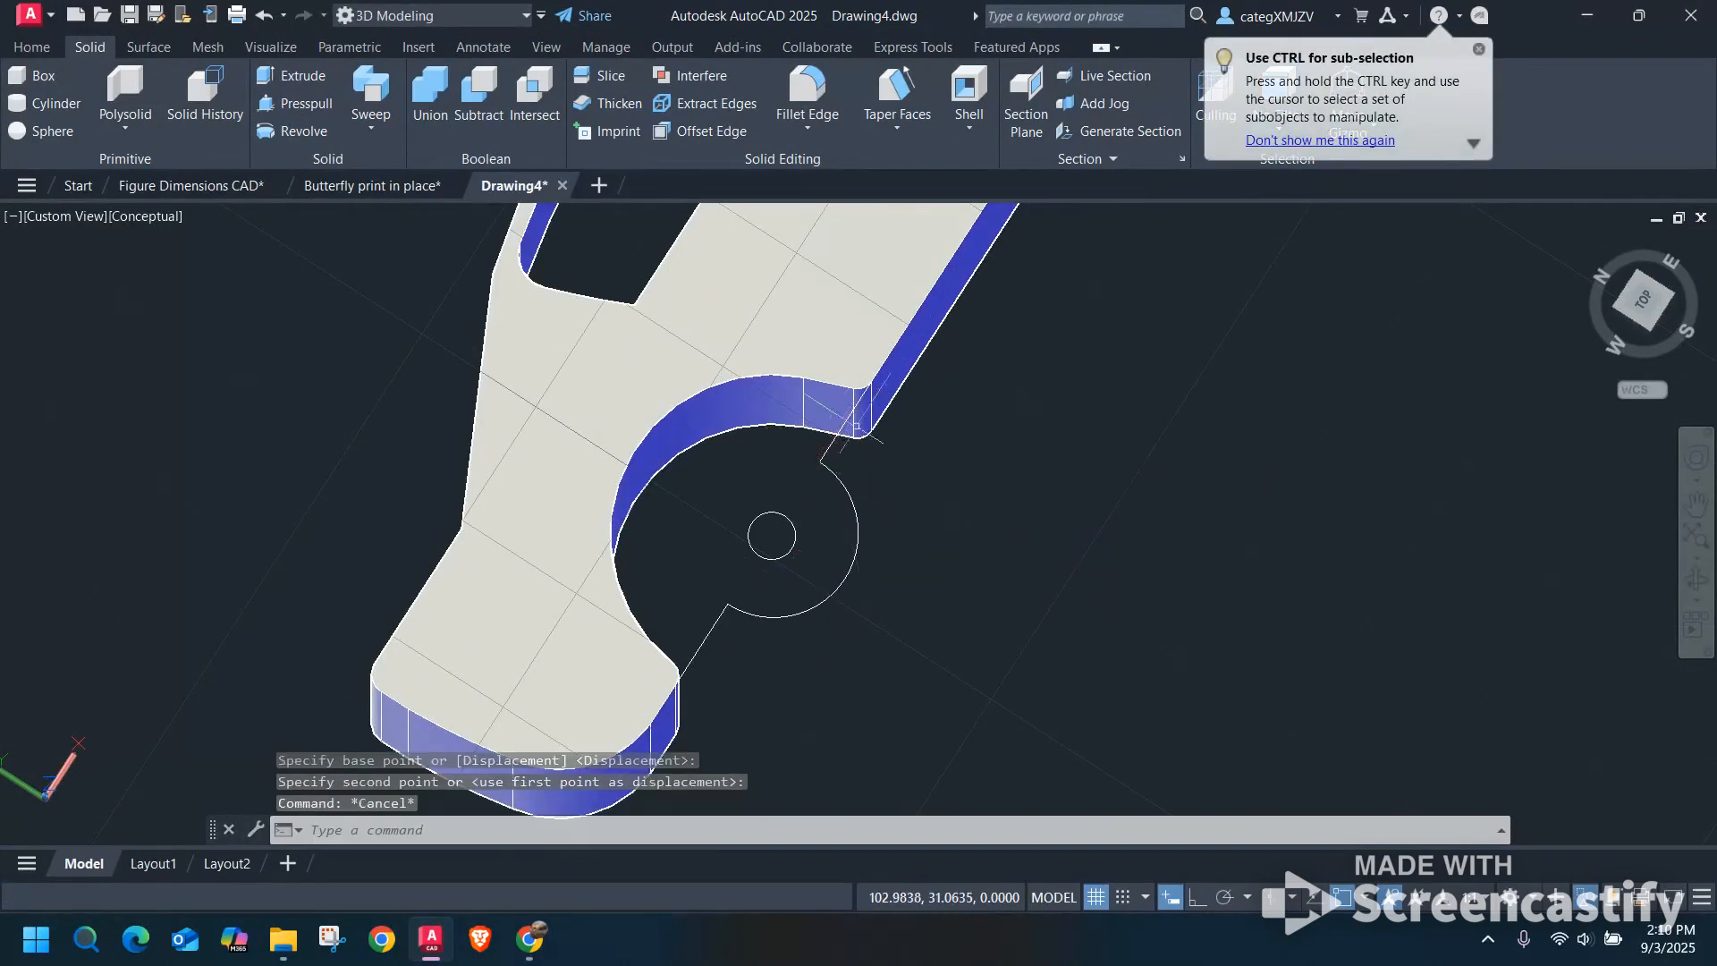
Return to the top view with north up and show the fourth and fifth cars.
{"action": "left_click", "coordinate": [1643, 299]}
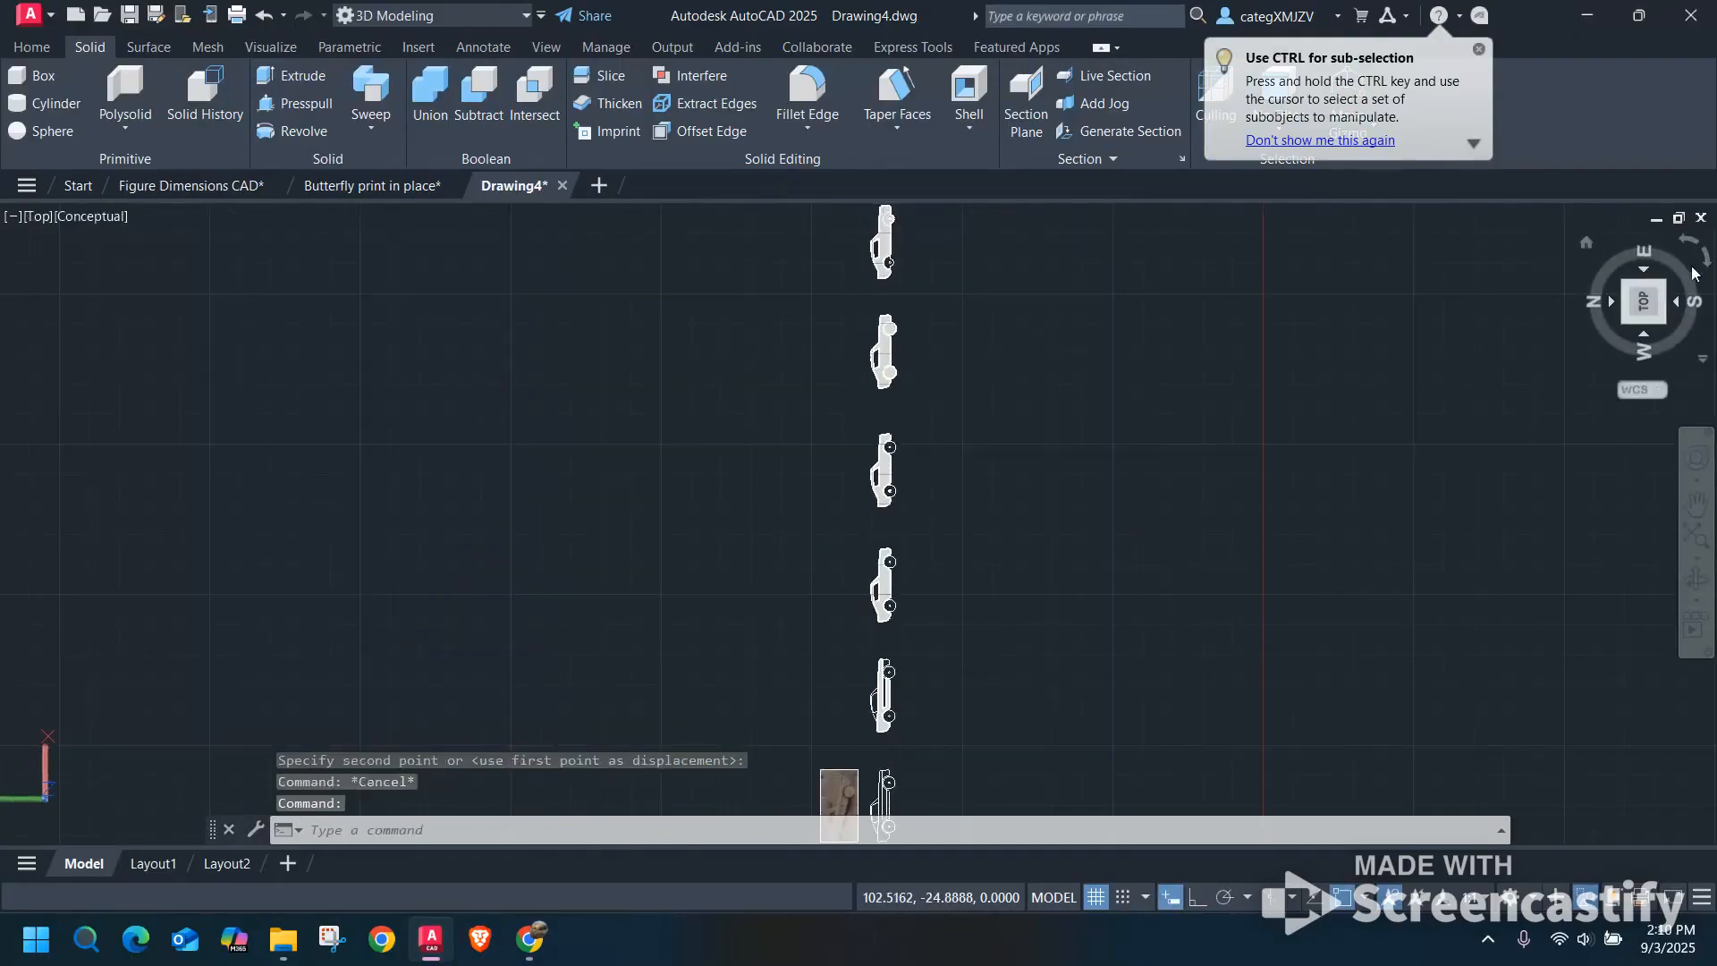
{"action": "left_click", "coordinate": [1707, 261]}
{"action": "scroll", "coordinate": [888, 615], "scroll_direction": "up", "scroll_amount": 6}
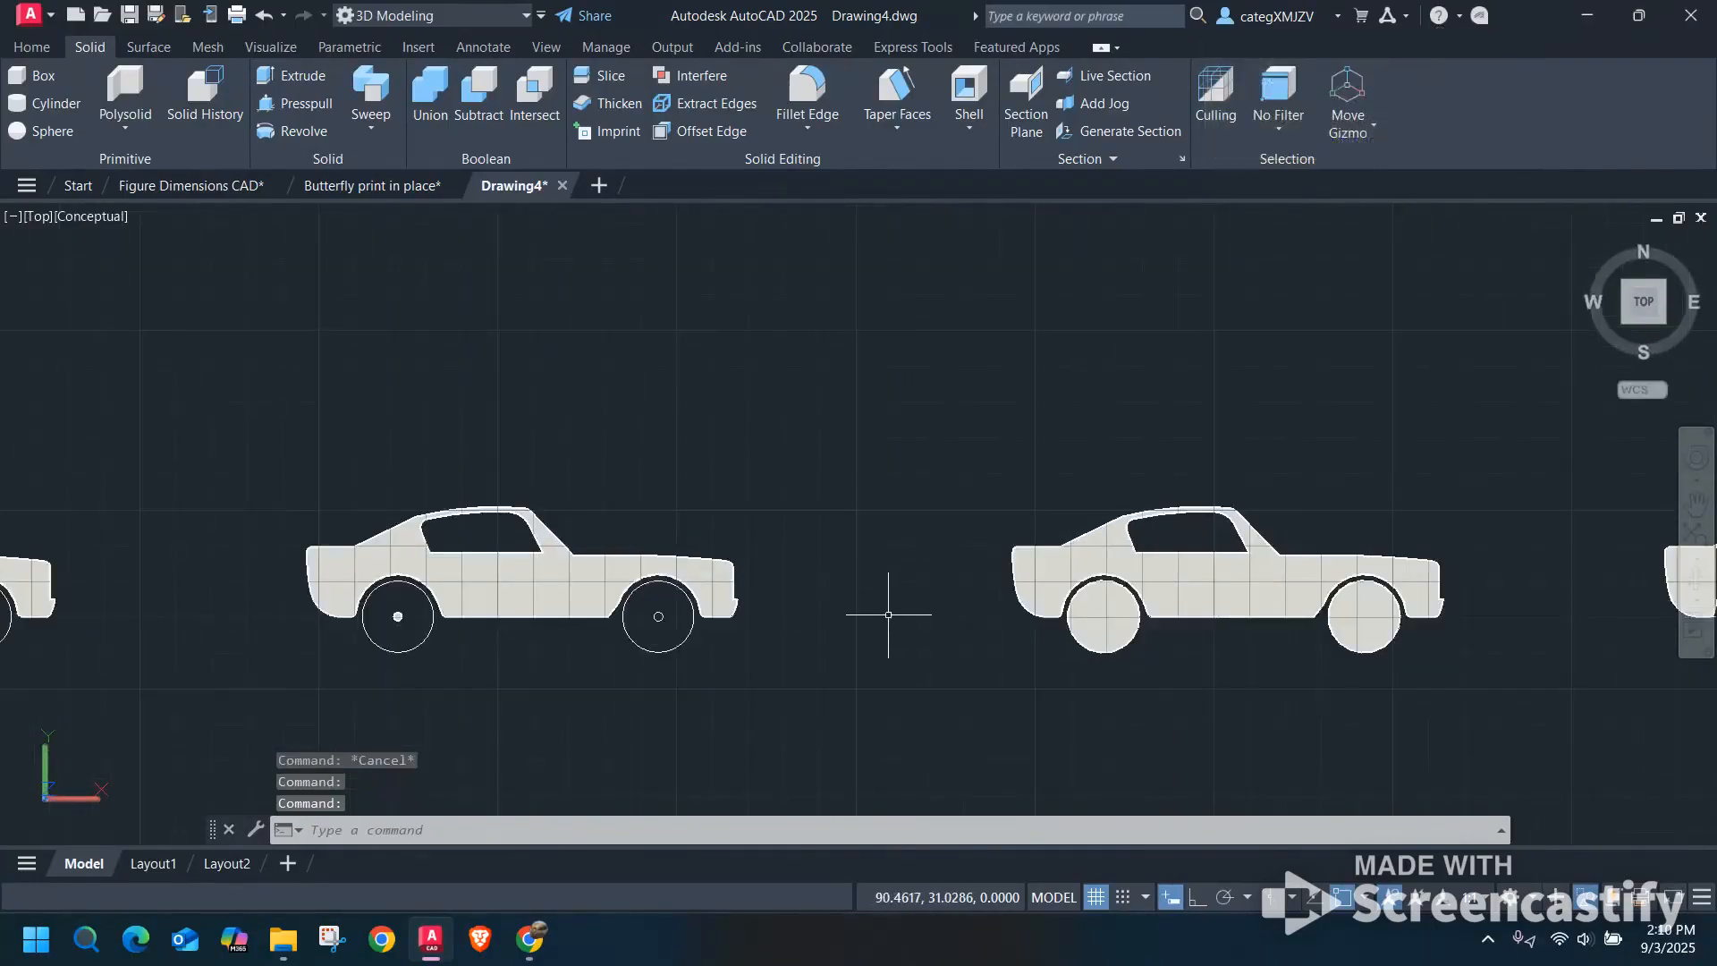
Presspull the bounded rear wheel-well area around the axle hole on the last car by 2.5 through the body's width.
{"action": "middle_click_drag", "start_coordinate": [1230, 662], "coordinate": [361, 559]}
{"action": "scroll", "coordinate": [882, 484], "scroll_direction": "up", "scroll_amount": 6}
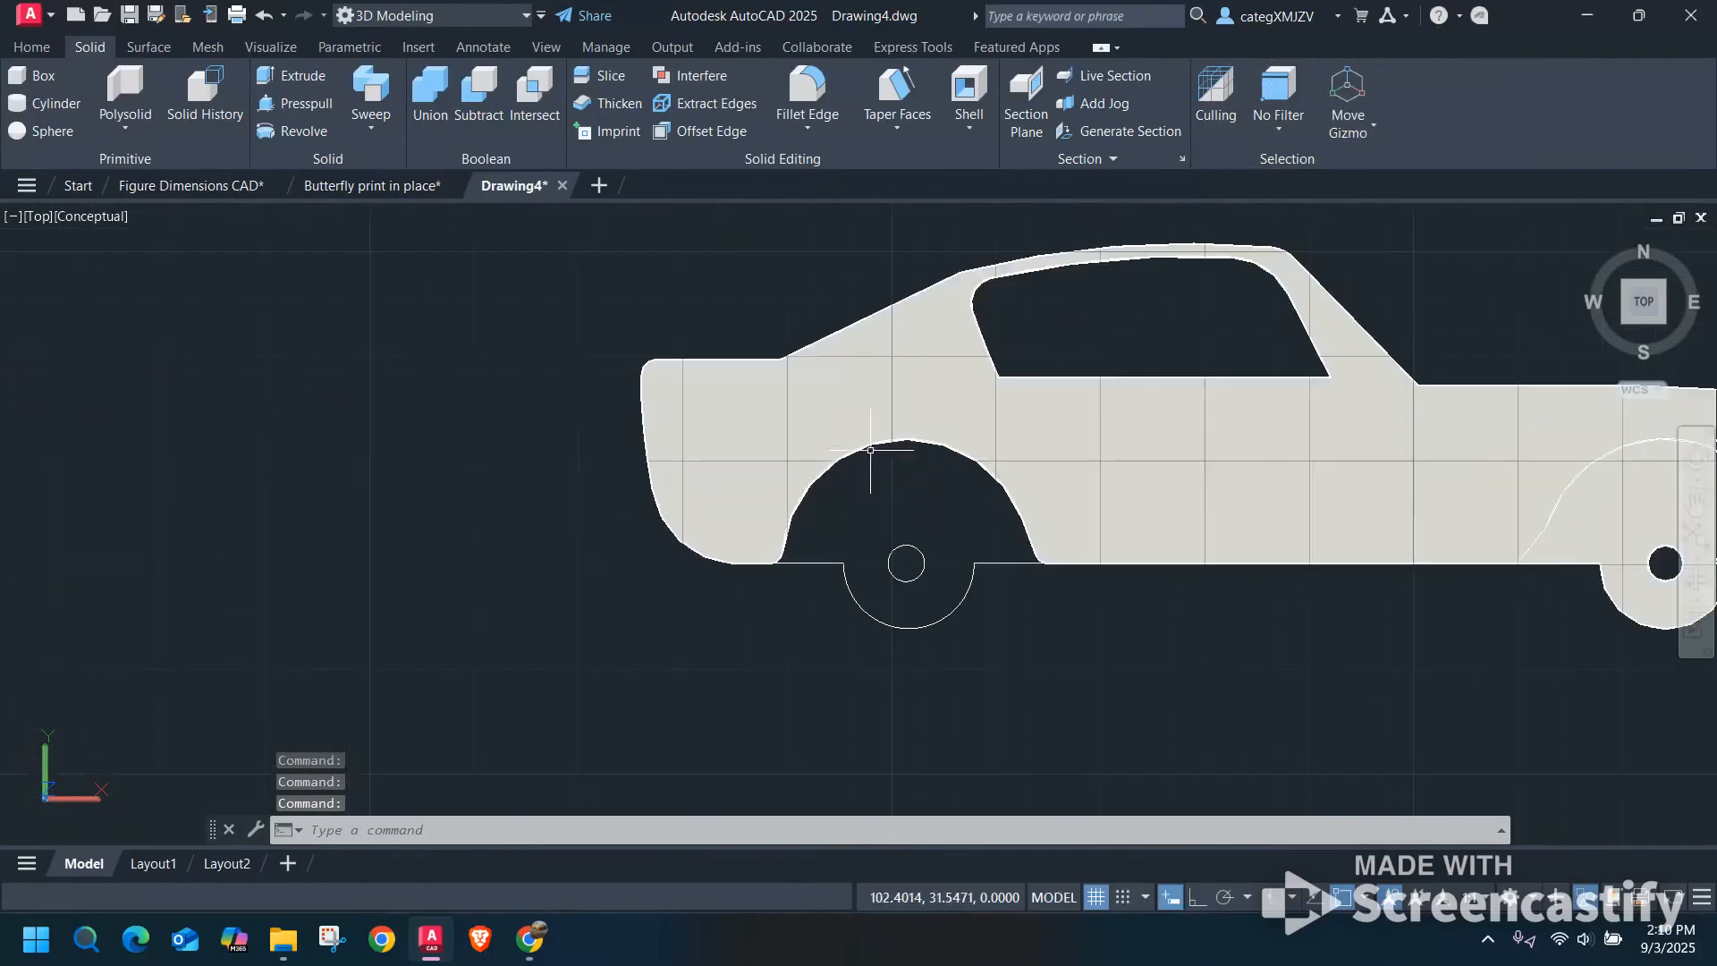
{"action": "left_click", "coordinate": [296, 103]}
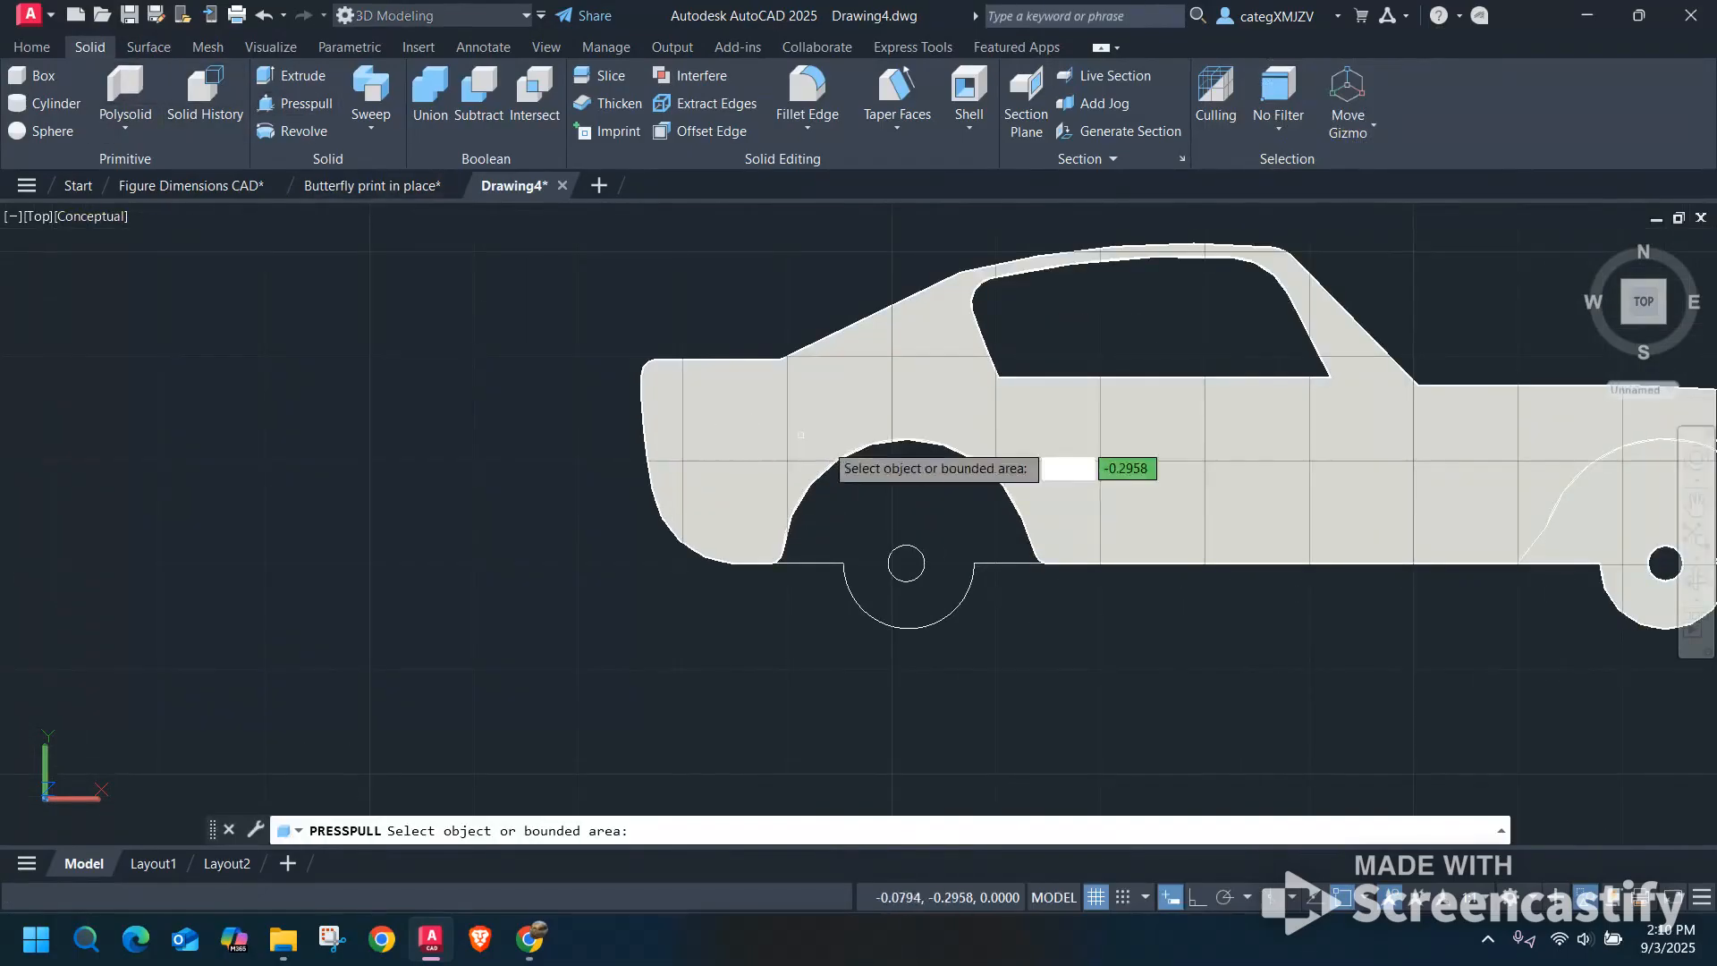
{"action": "left_click", "coordinate": [863, 521]}
{"action": "middle_click_drag", "start_coordinate": [841, 572], "coordinate": [827, 501], "text": "shift"}
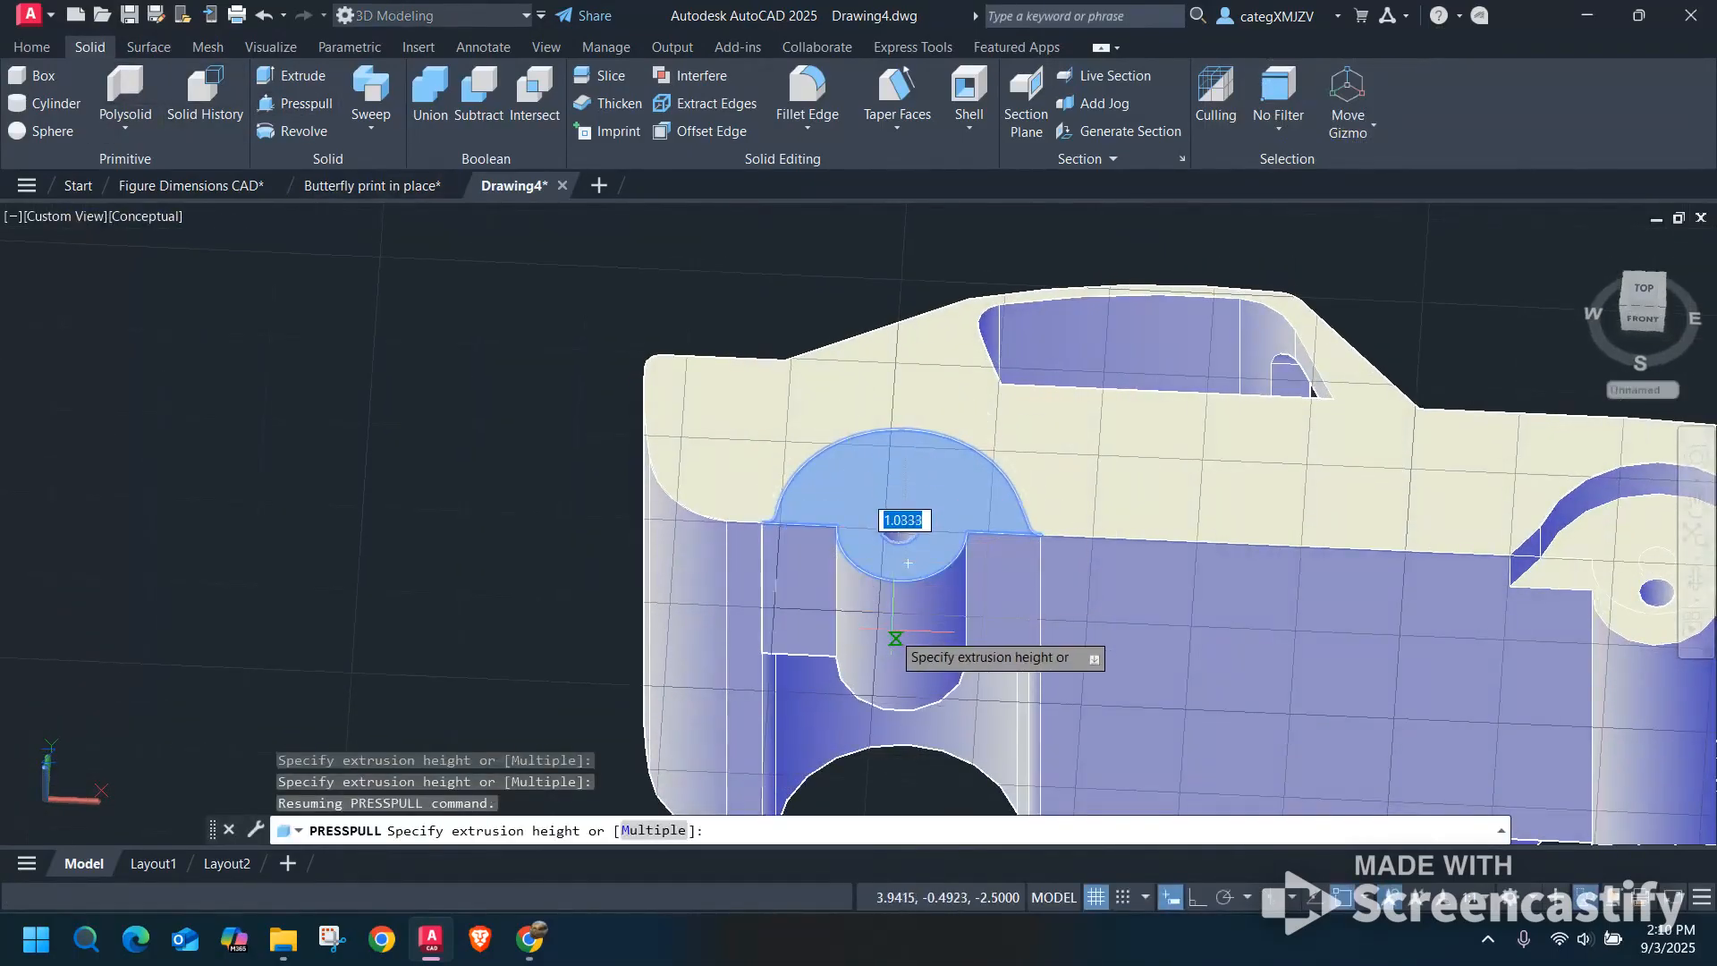
{"action": "scroll", "coordinate": [895, 639], "scroll_direction": "down", "scroll_amount": 3}
{"action": "middle_click_drag", "start_coordinate": [895, 639], "coordinate": [891, 543], "text": "shift"}
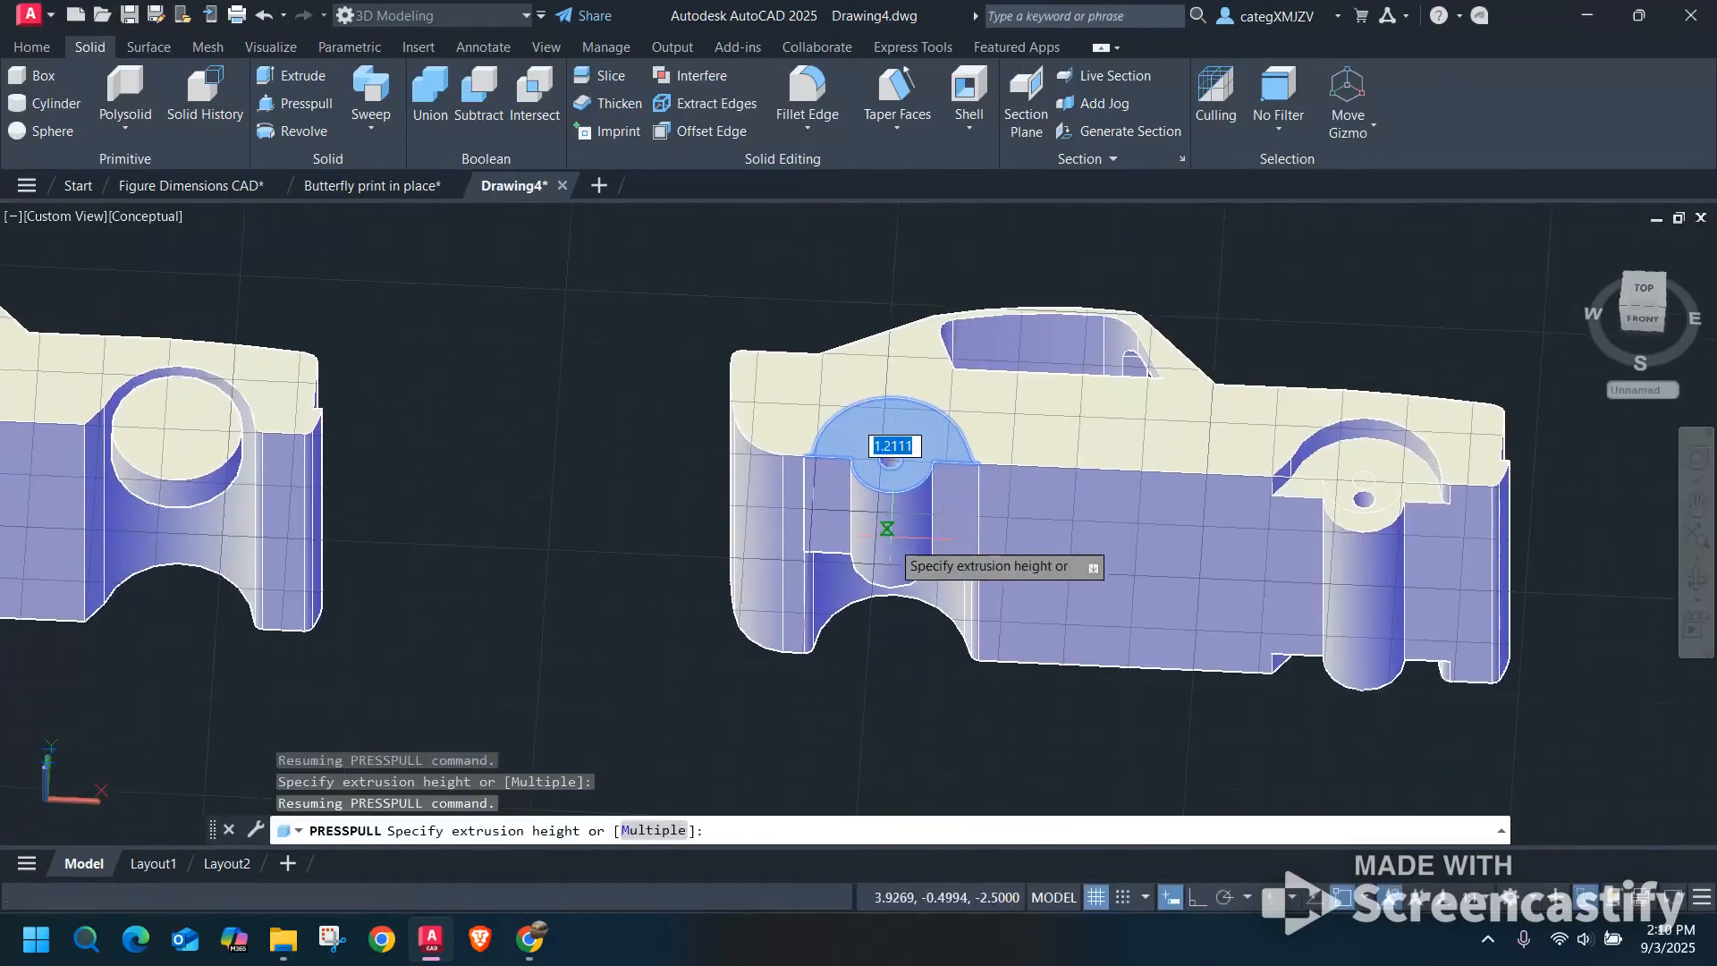
{"action": "key", "text": "Return"}
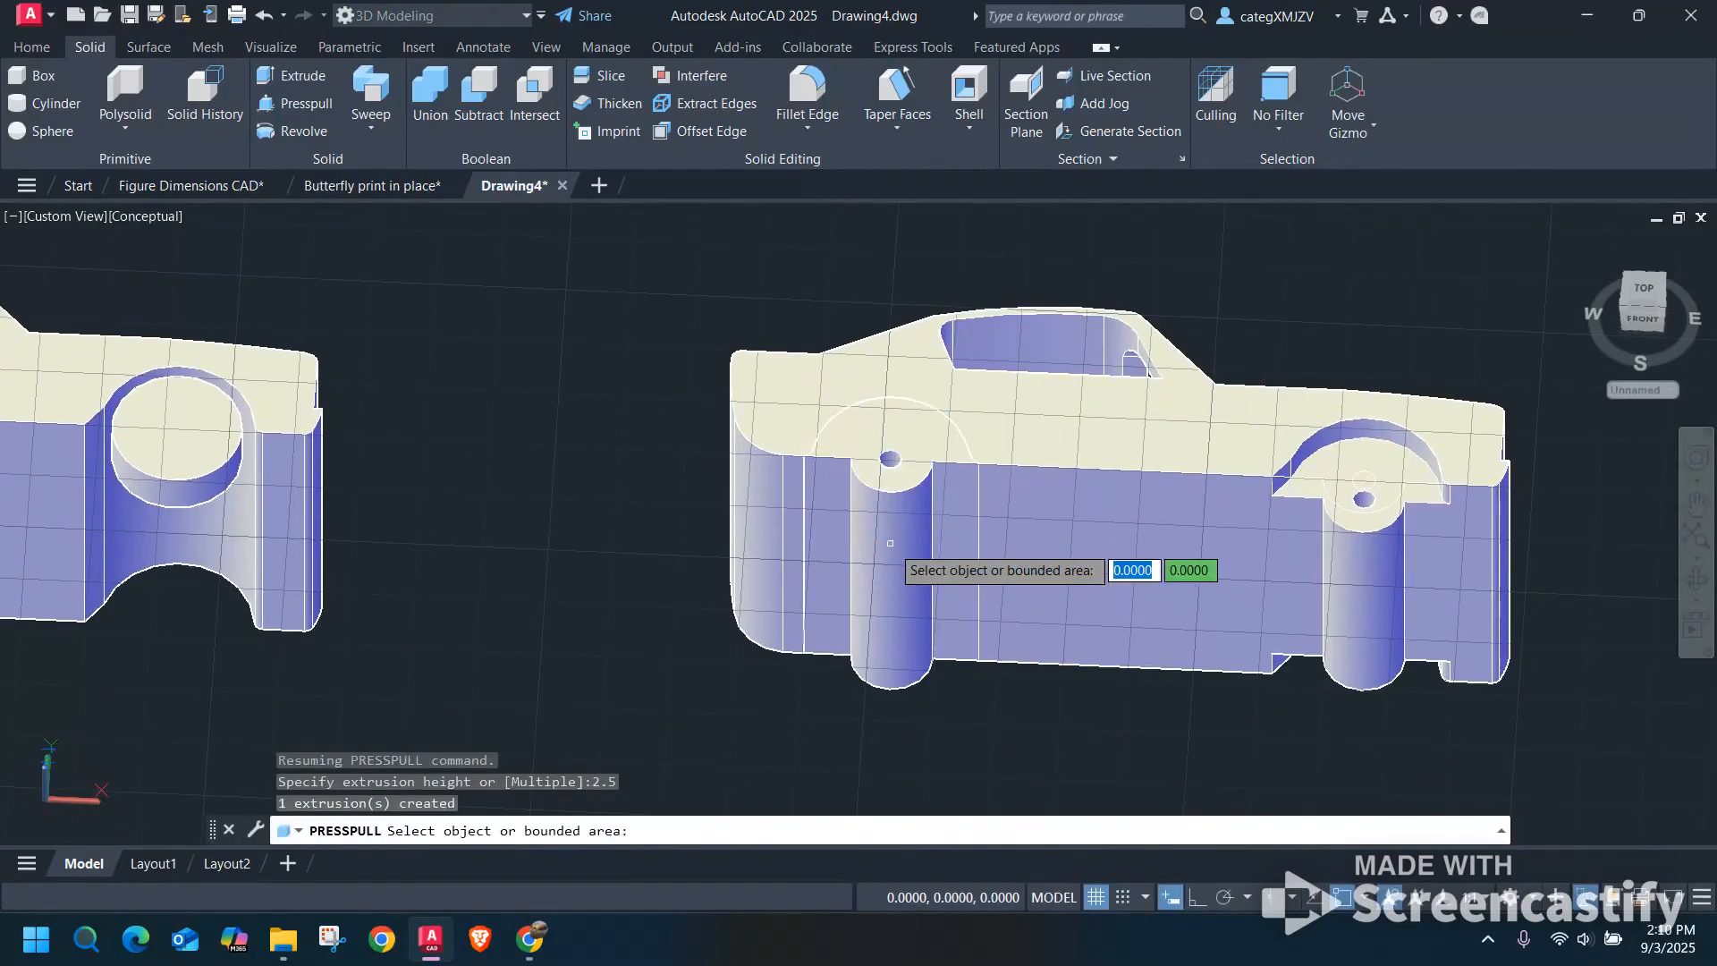
{"action": "key", "text": "Return"}
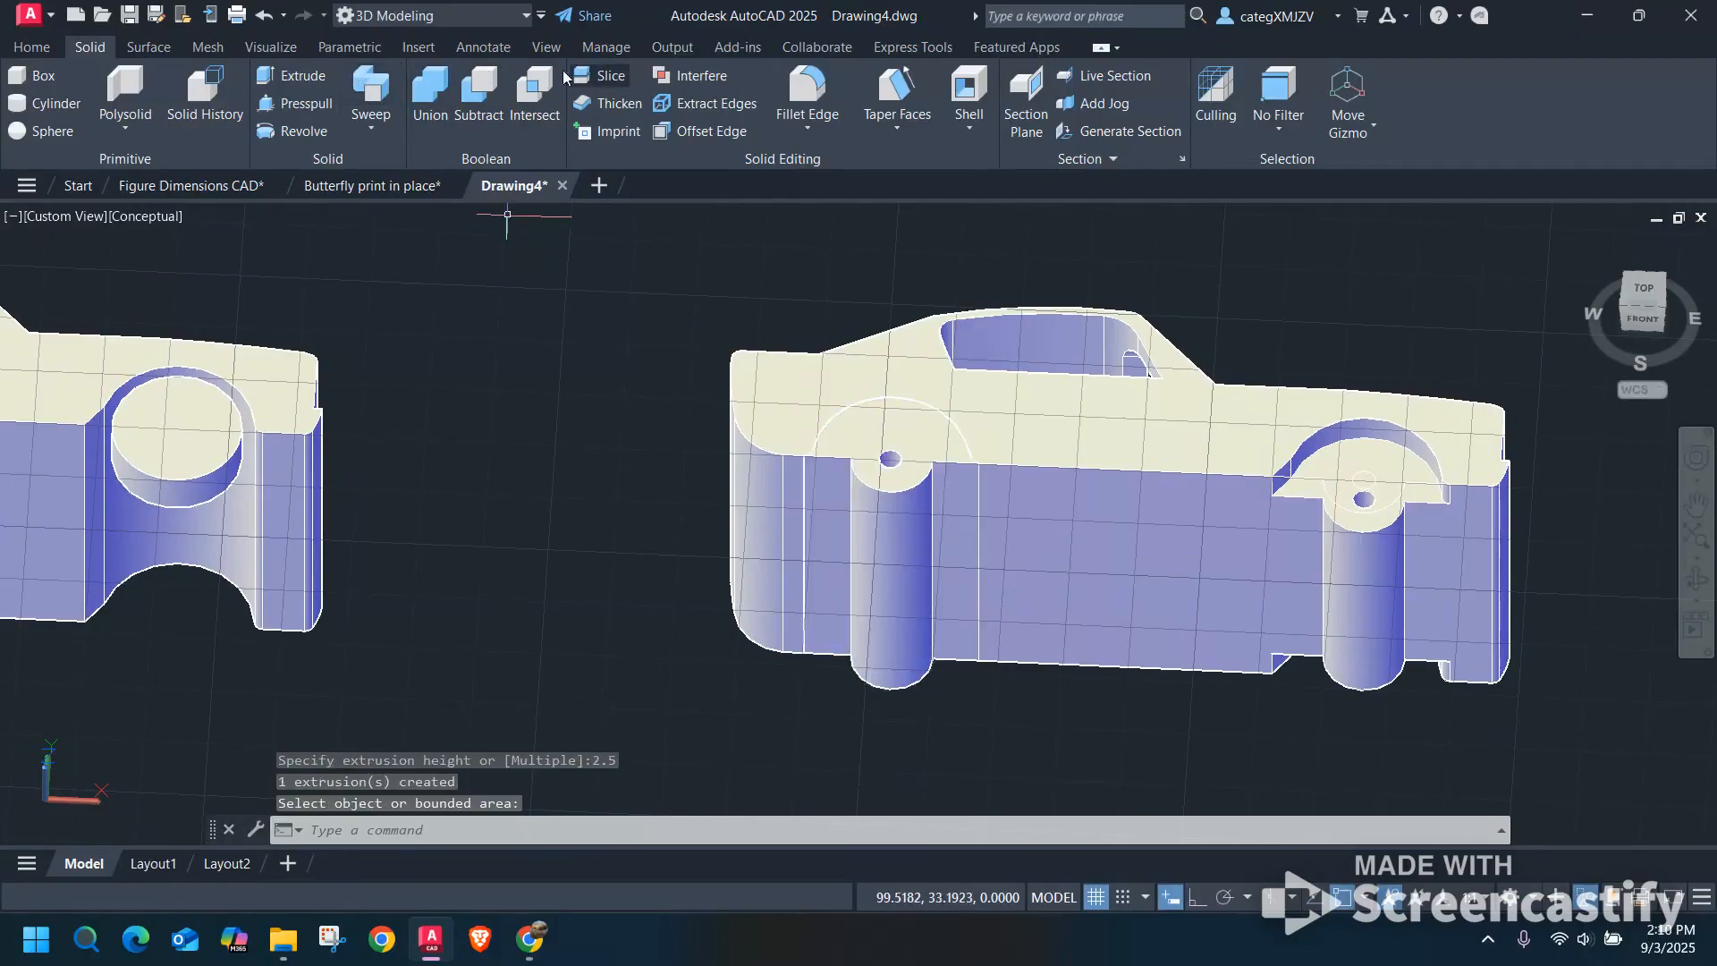
Presspull the near face of the last car's rear axle mount inward by 0.25.
{"action": "left_click", "coordinate": [295, 102]}
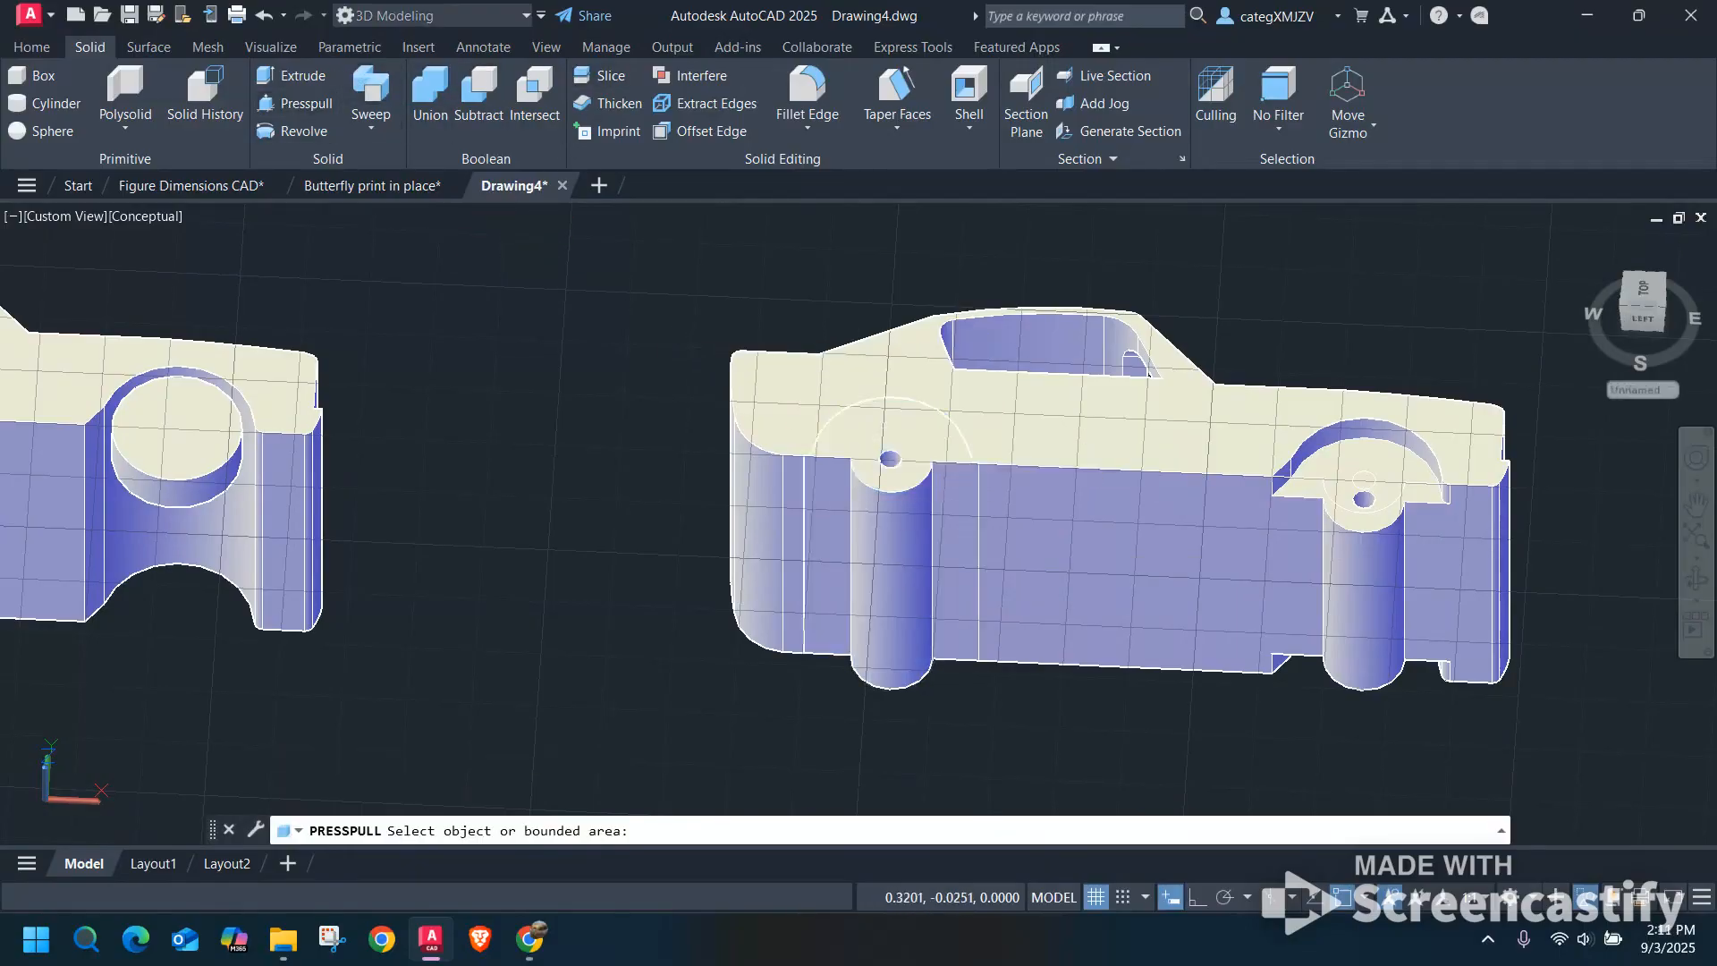
{"action": "left_click", "coordinate": [888, 459]}
{"action": "type", "text": ".25"}
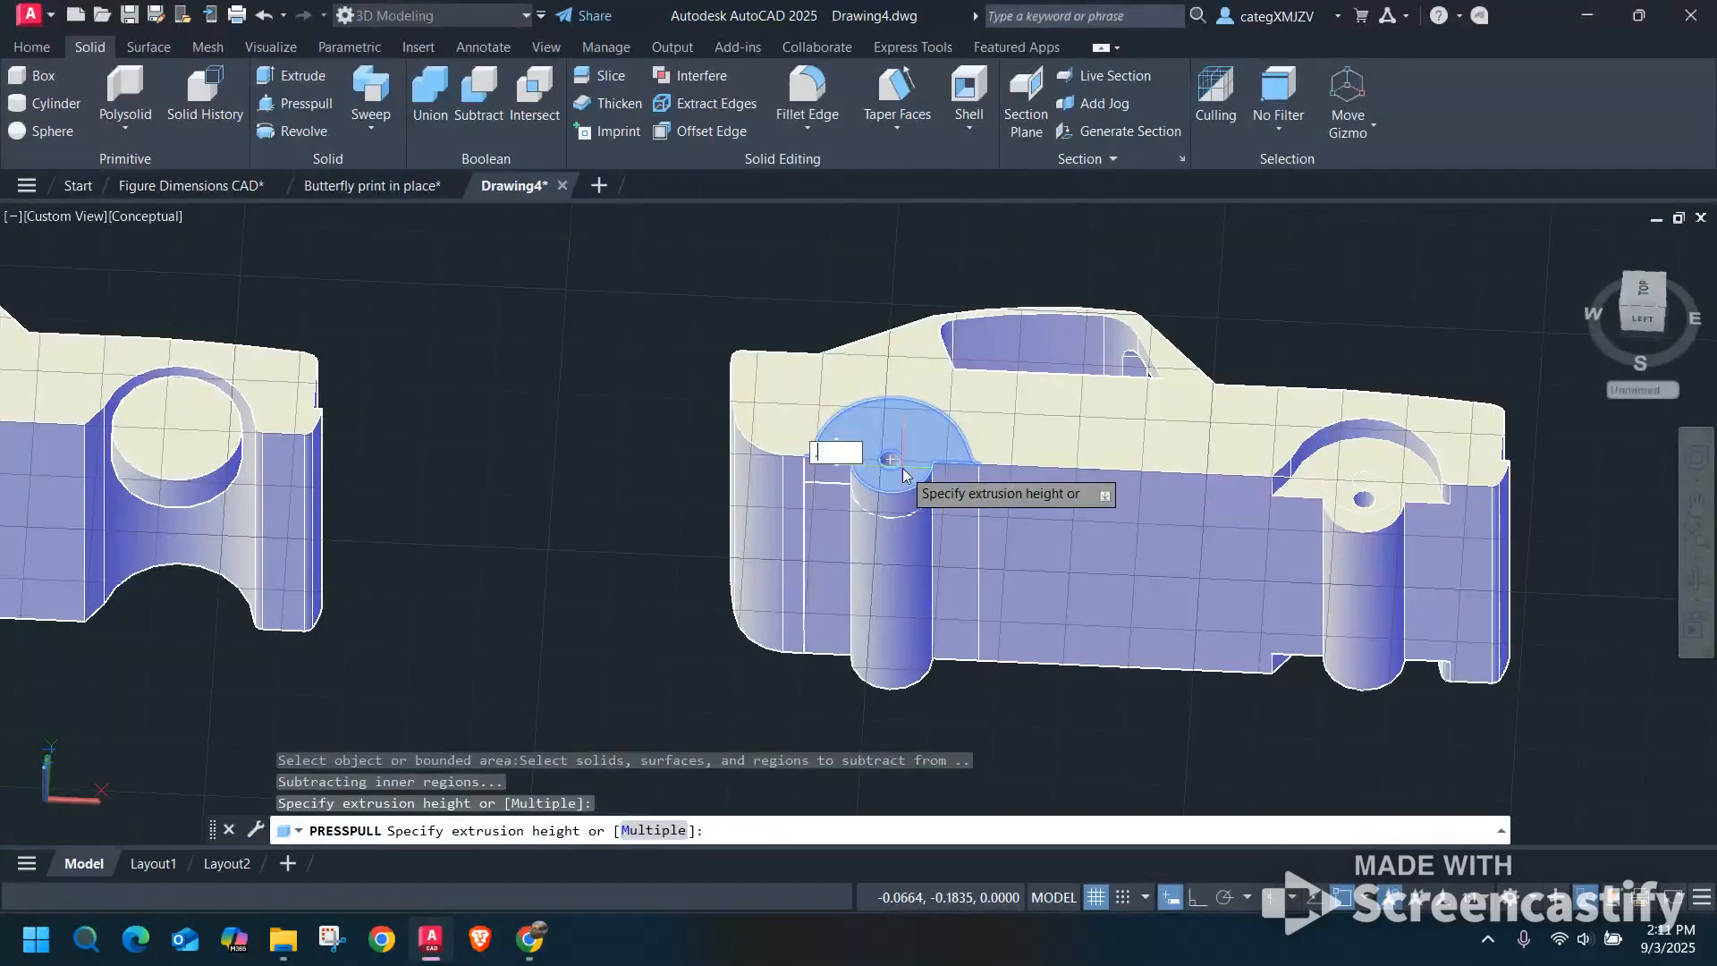
{"action": "key", "text": "Return"}
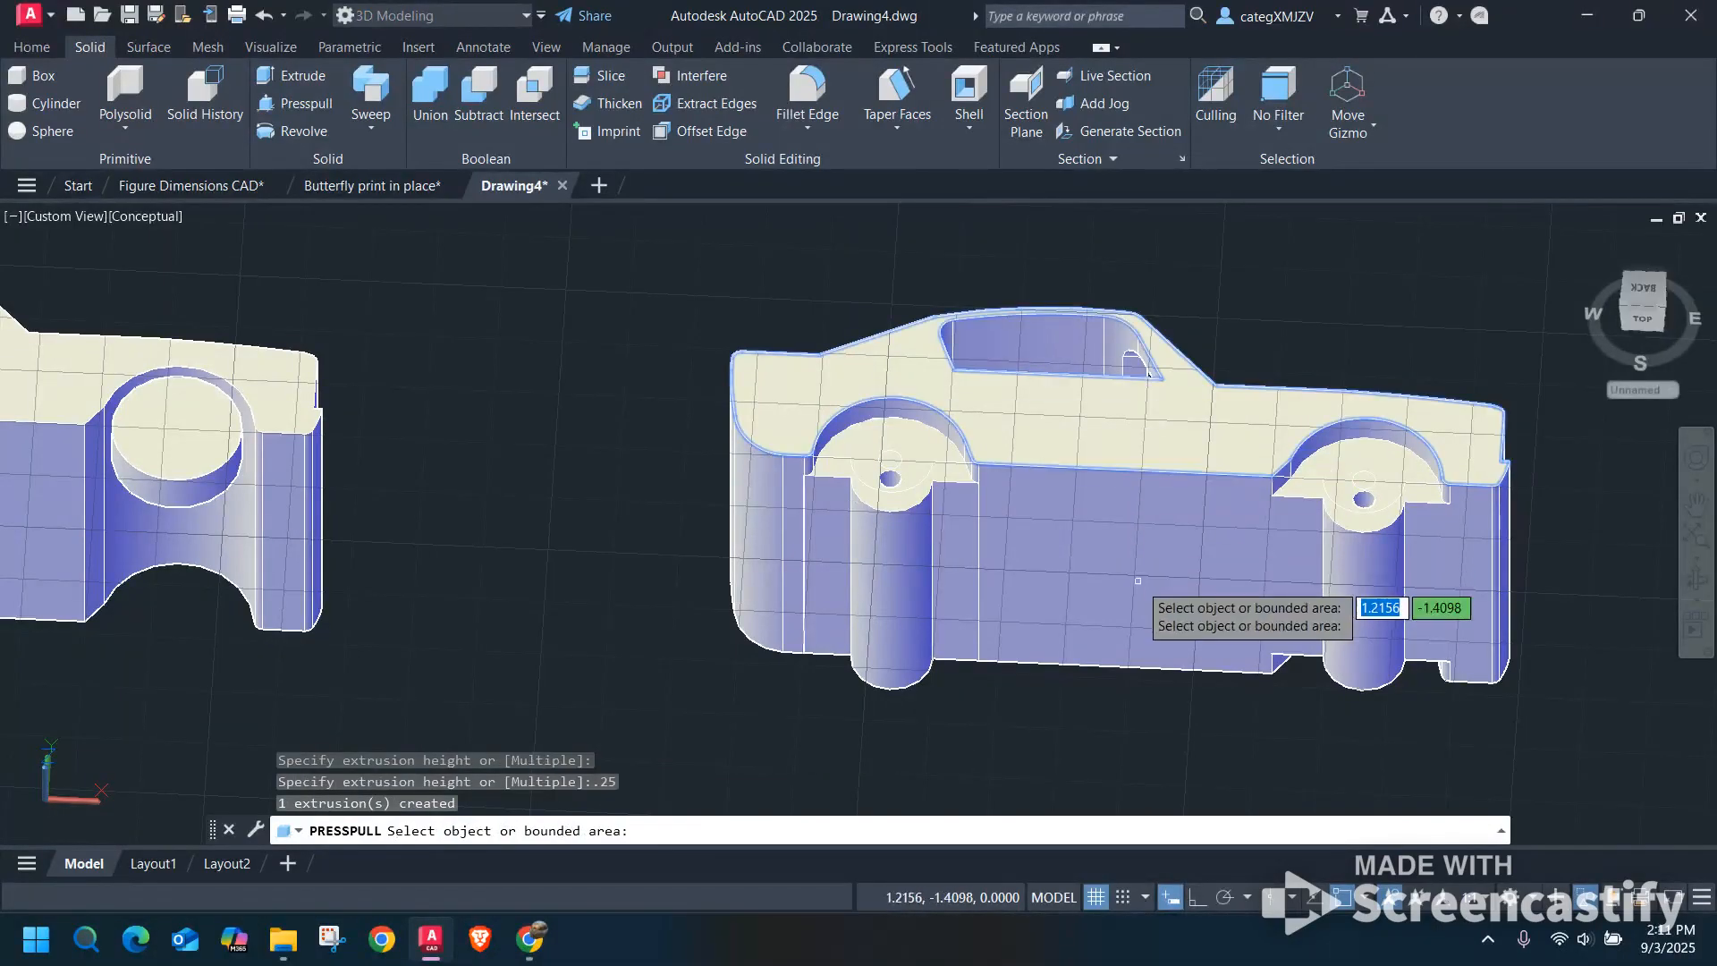
Presspull the opposite side's rear axle-mount face on the last car inward by 0.25.
{"action": "middle_click_drag", "start_coordinate": [1140, 594], "coordinate": [1055, 467], "text": "shift"}
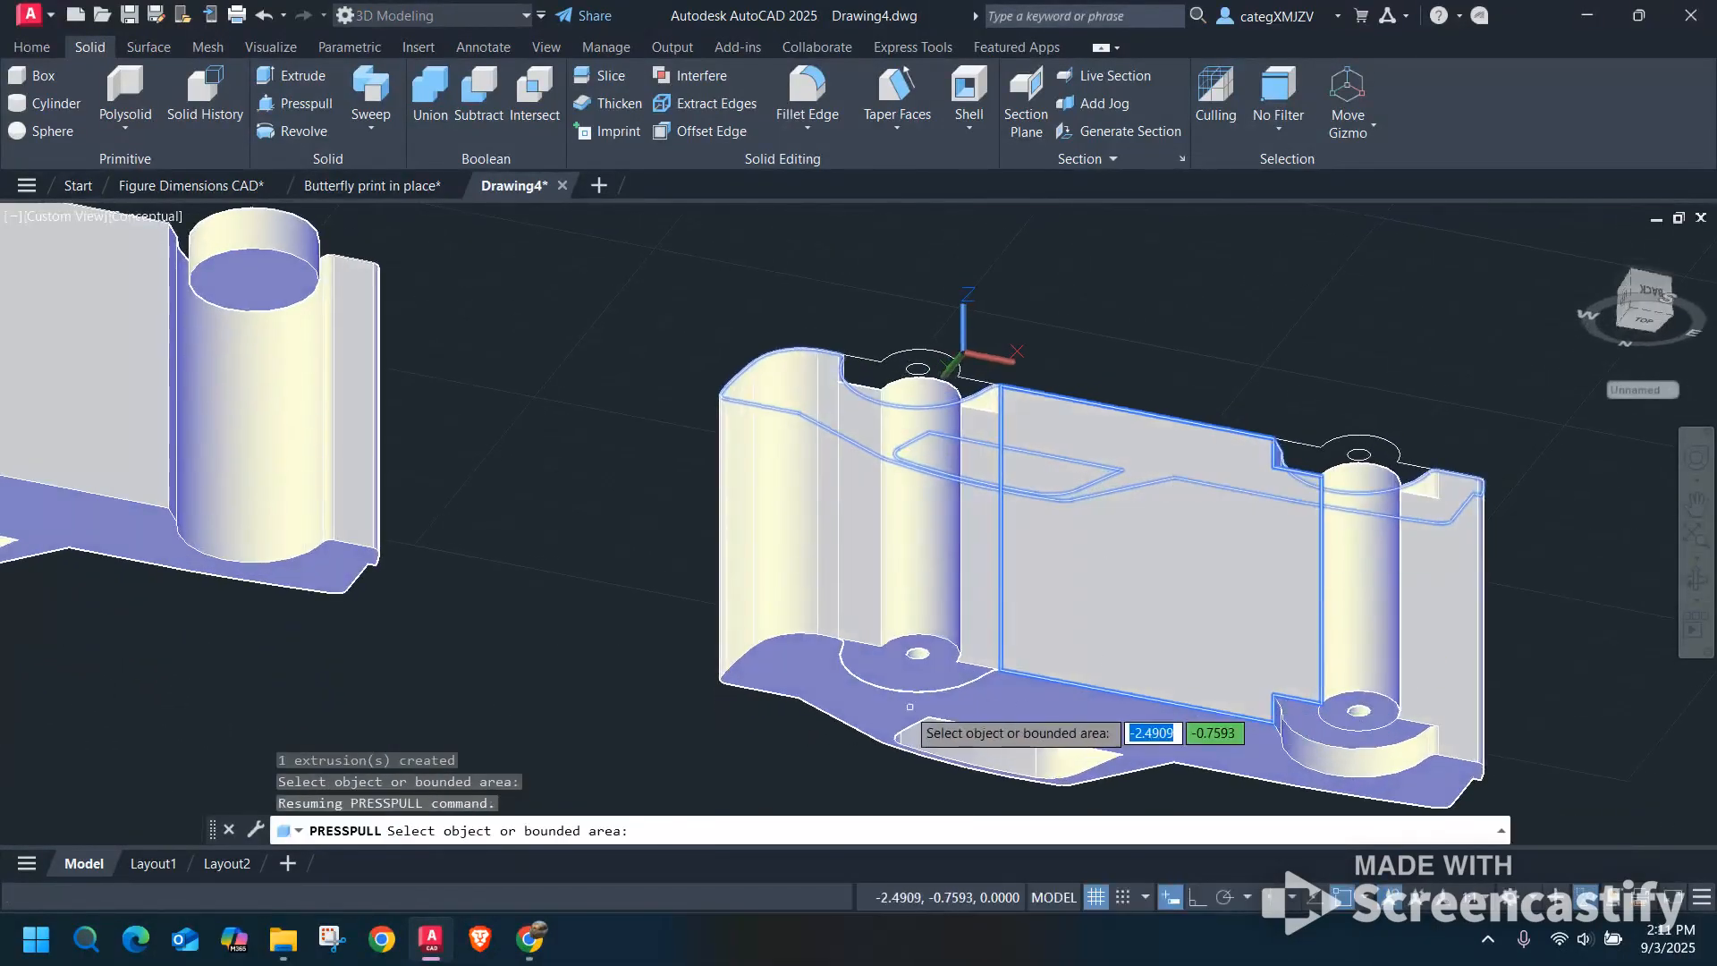
{"action": "left_click", "coordinate": [897, 623]}
{"action": "type", "text": "2"}
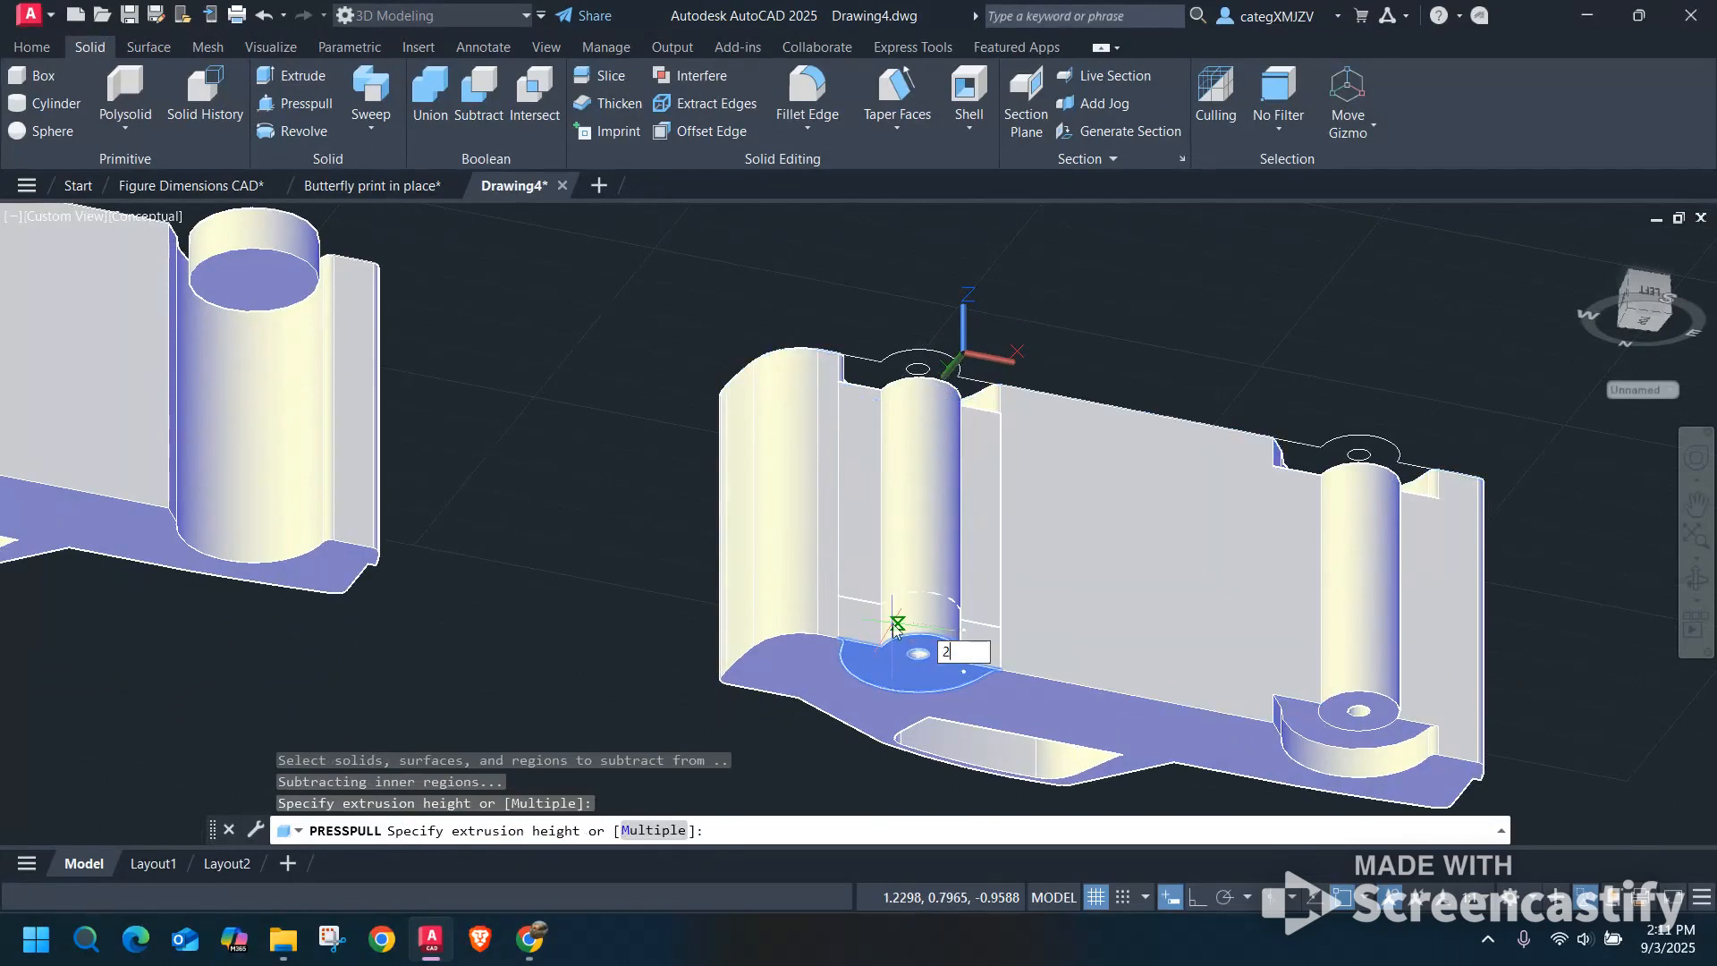
{"action": "type", "text": "5"}
{"action": "key", "text": "Return"}
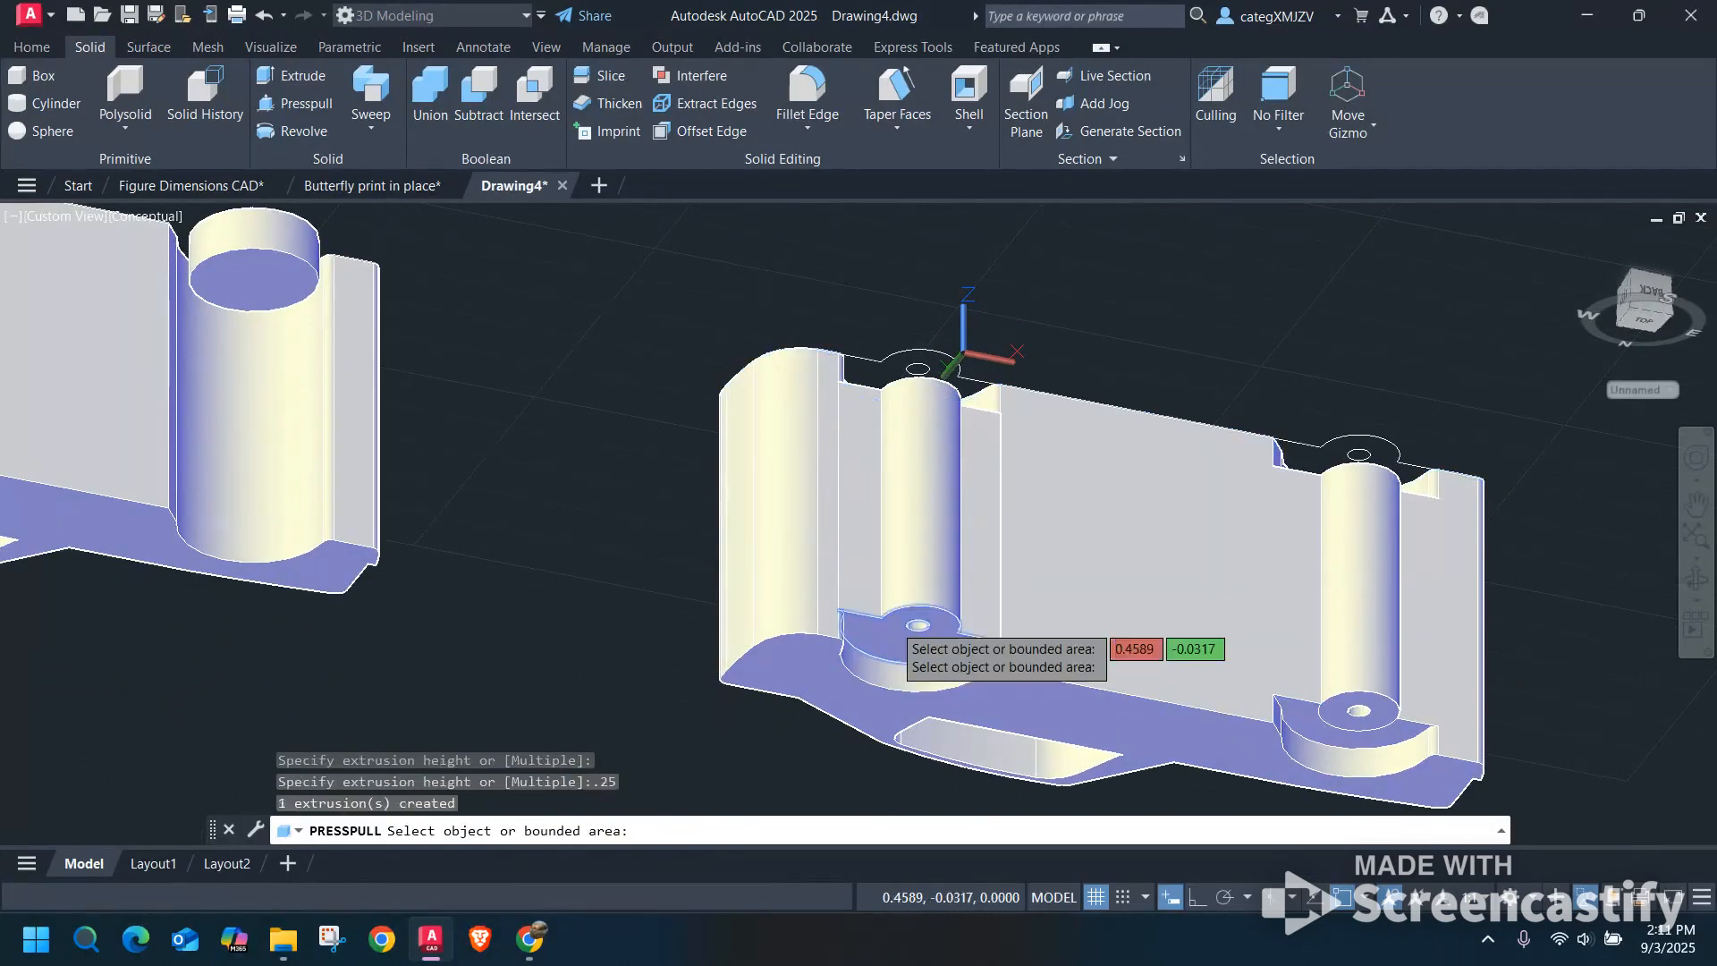
{"action": "middle_click_drag", "start_coordinate": [922, 644], "coordinate": [964, 786], "text": "shift"}
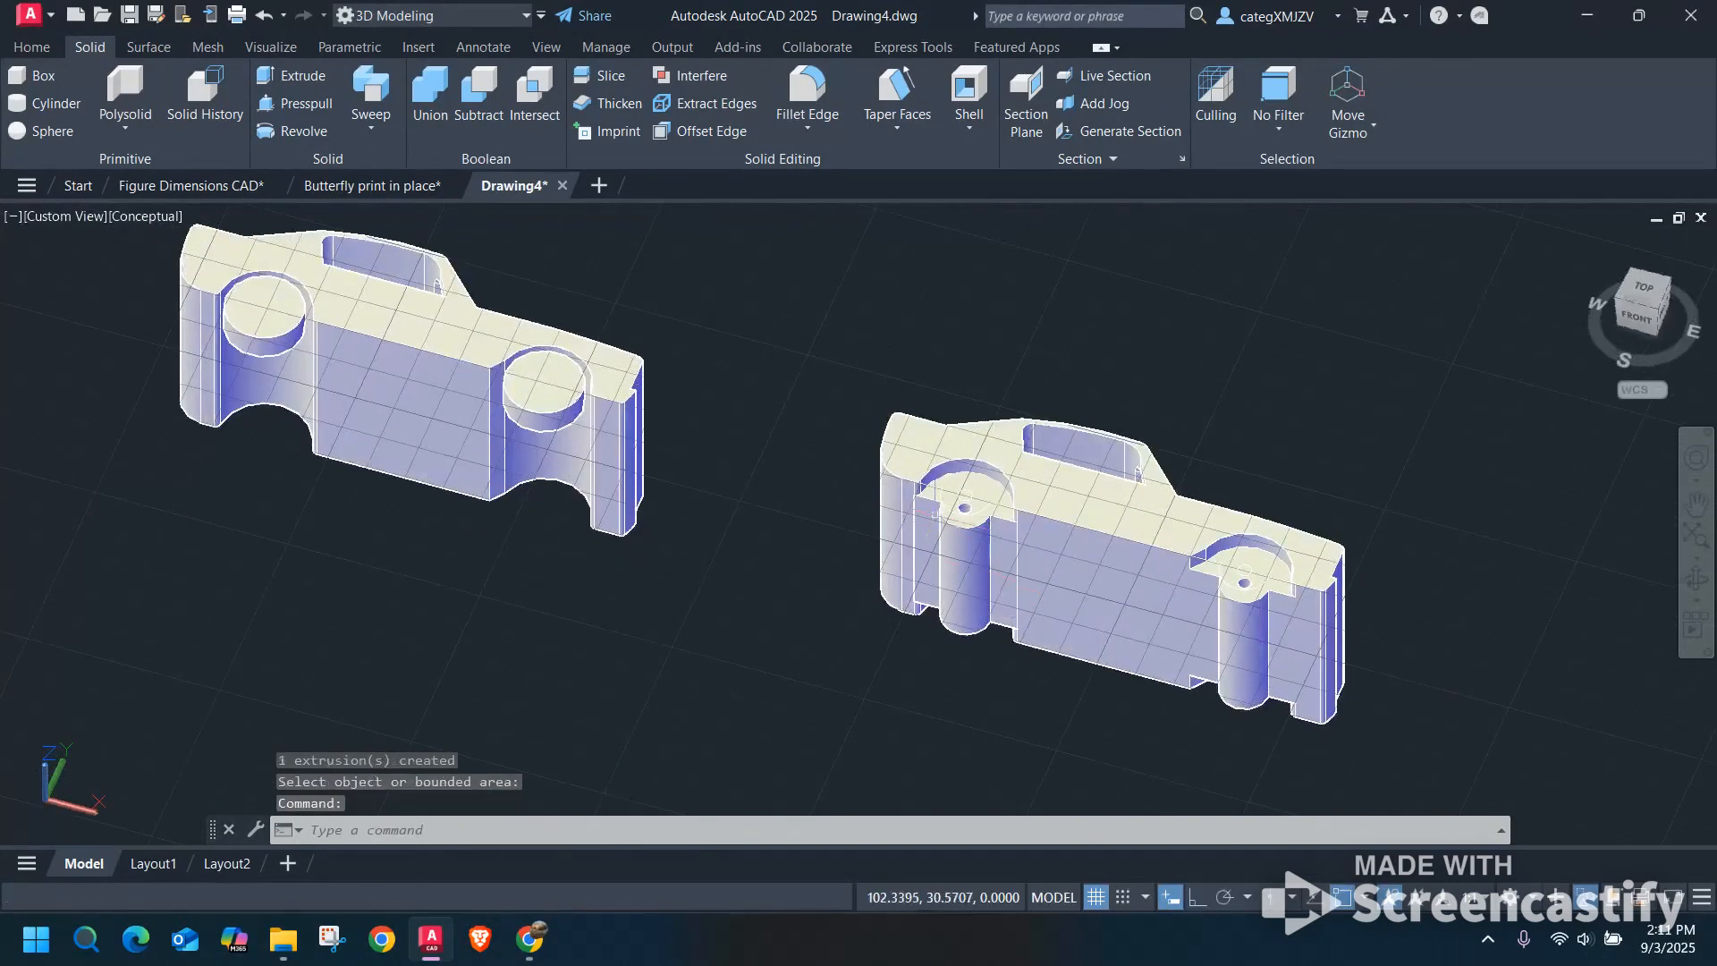
Union the rear axle mount with the body of the last car.
{"action": "scroll", "coordinate": [1006, 501], "scroll_direction": "up", "scroll_amount": 3}
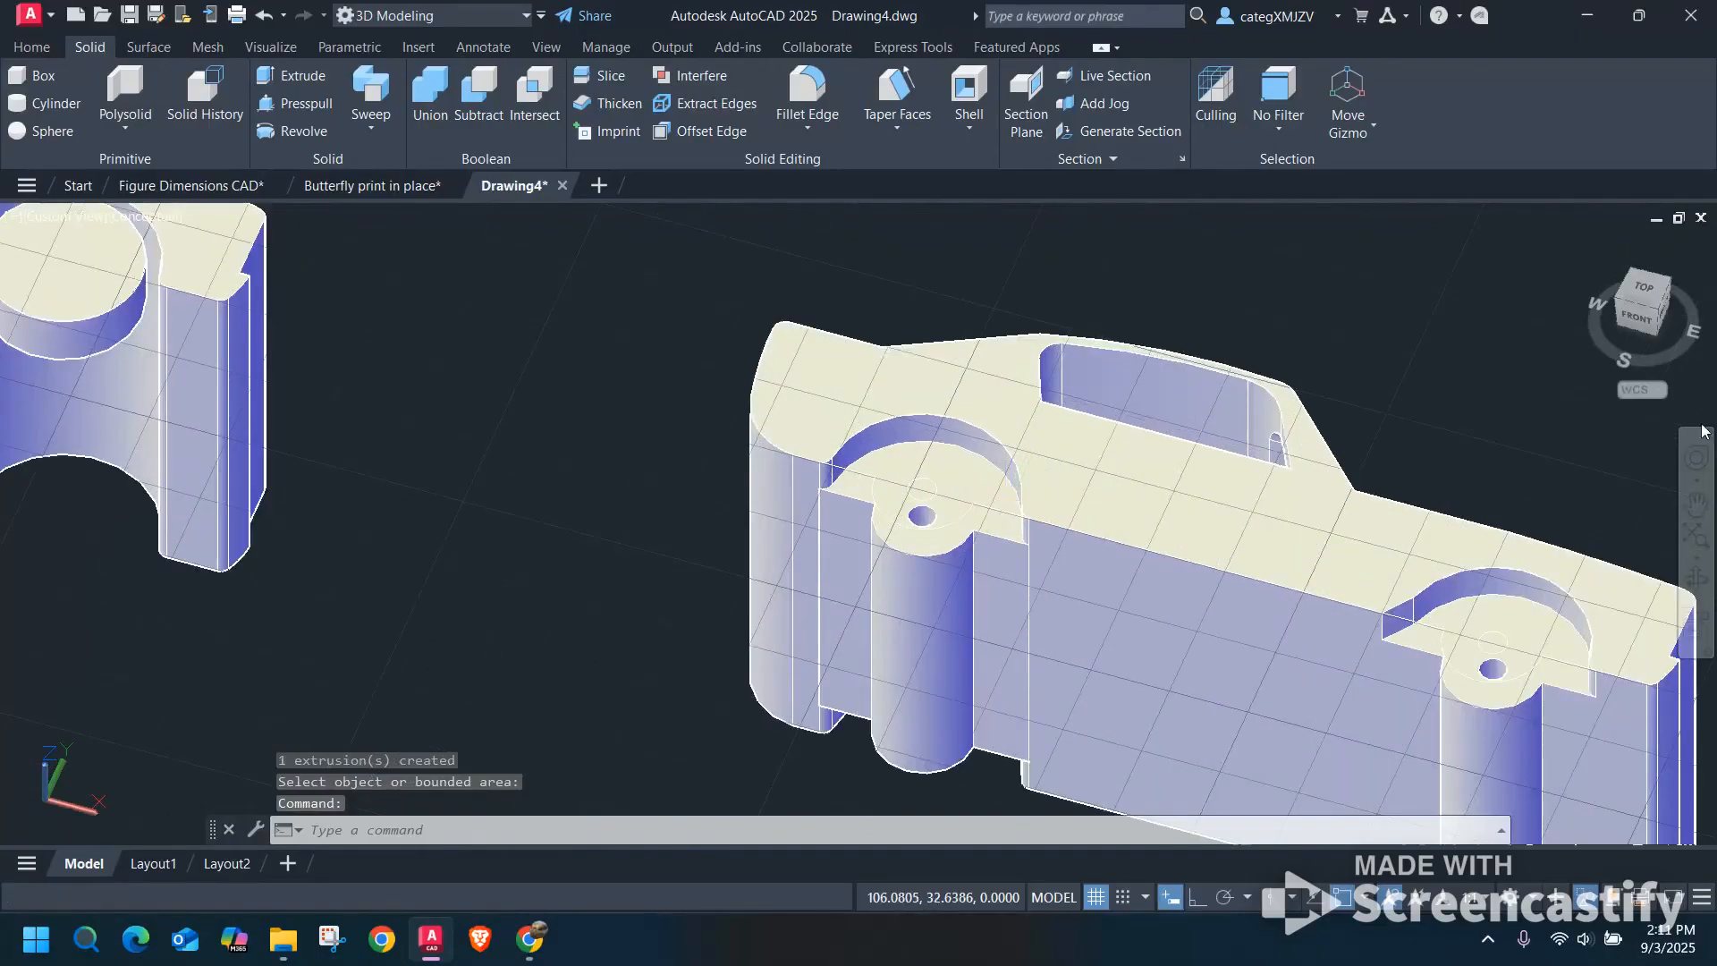
{"action": "left_click", "coordinate": [1650, 298]}
{"action": "scroll", "coordinate": [1151, 567], "scroll_direction": "up", "scroll_amount": 5}
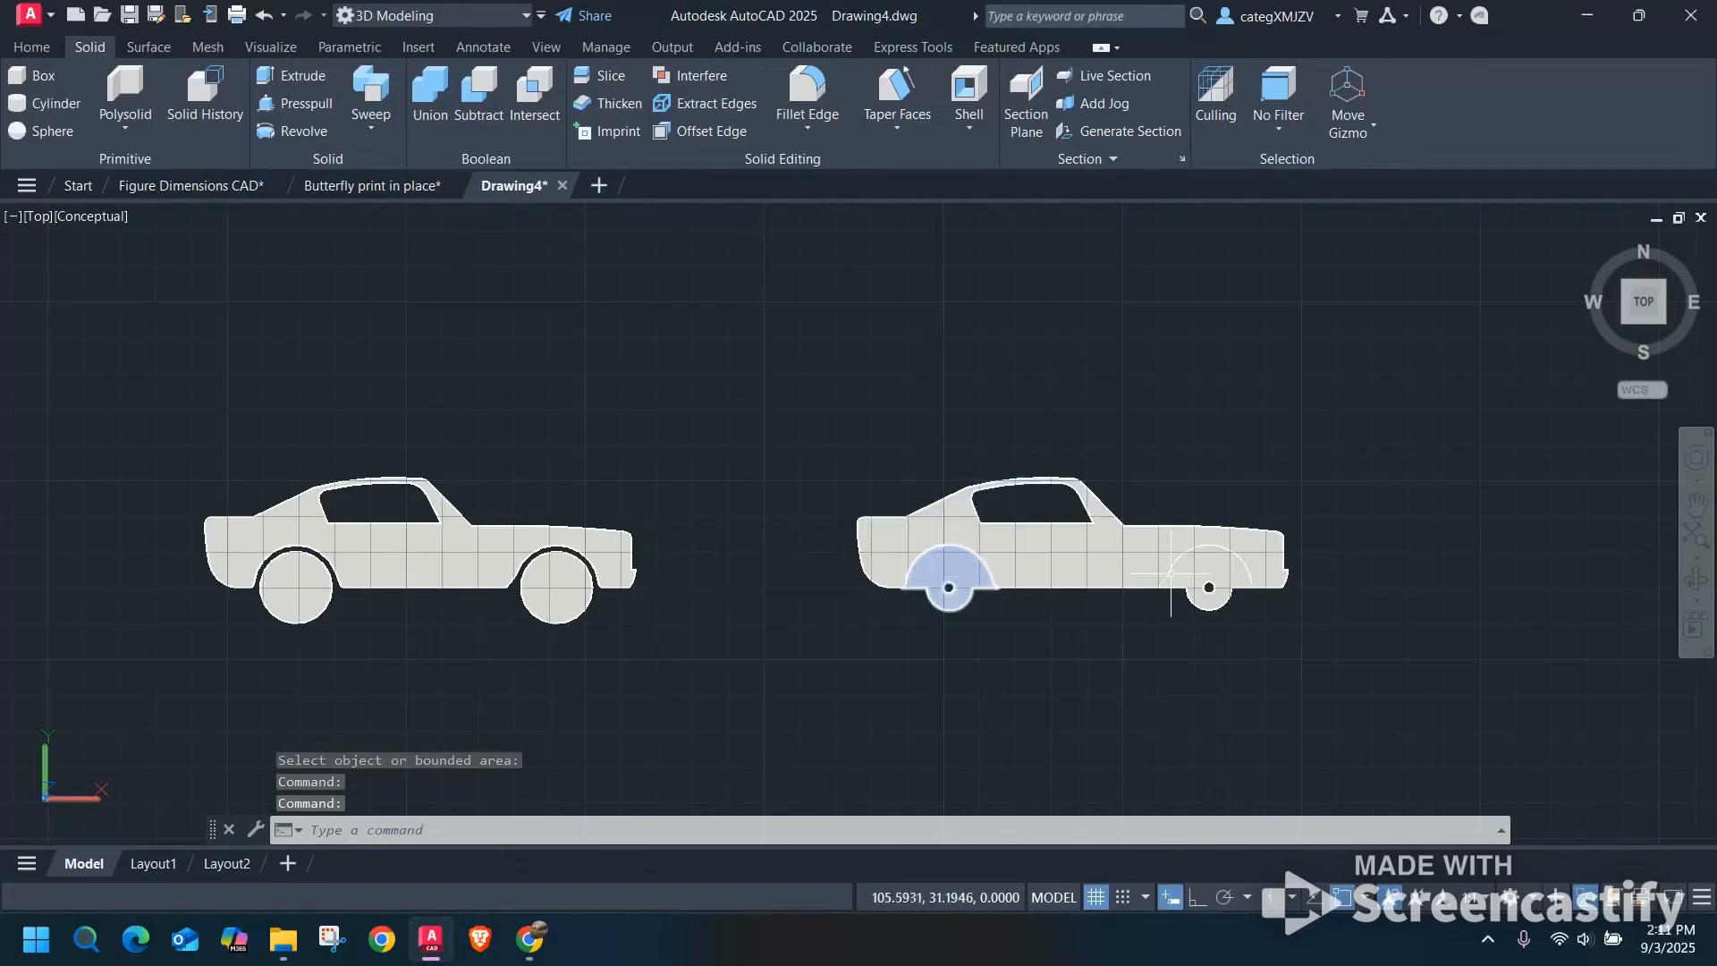
{"action": "scroll", "coordinate": [1209, 568], "scroll_direction": "up", "scroll_amount": 6}
{"action": "scroll", "coordinate": [1173, 550], "scroll_direction": "down", "scroll_amount": 5}
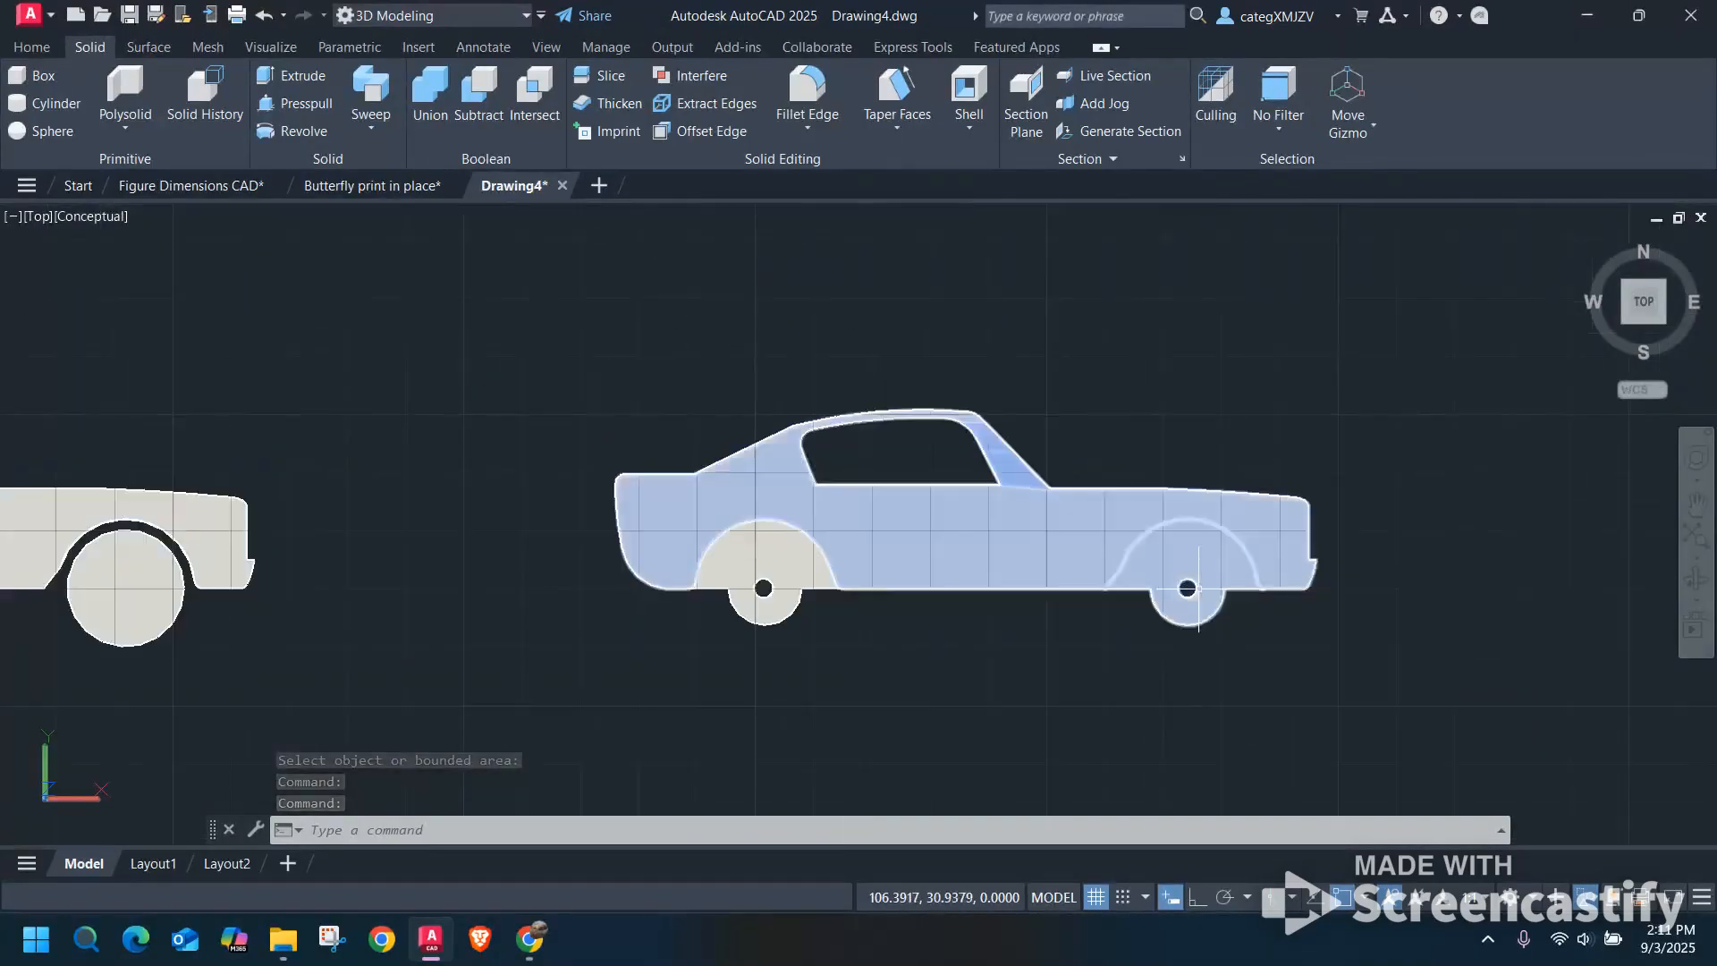
{"action": "middle_click_drag", "start_coordinate": [1174, 549], "coordinate": [1176, 653], "text": "shift"}
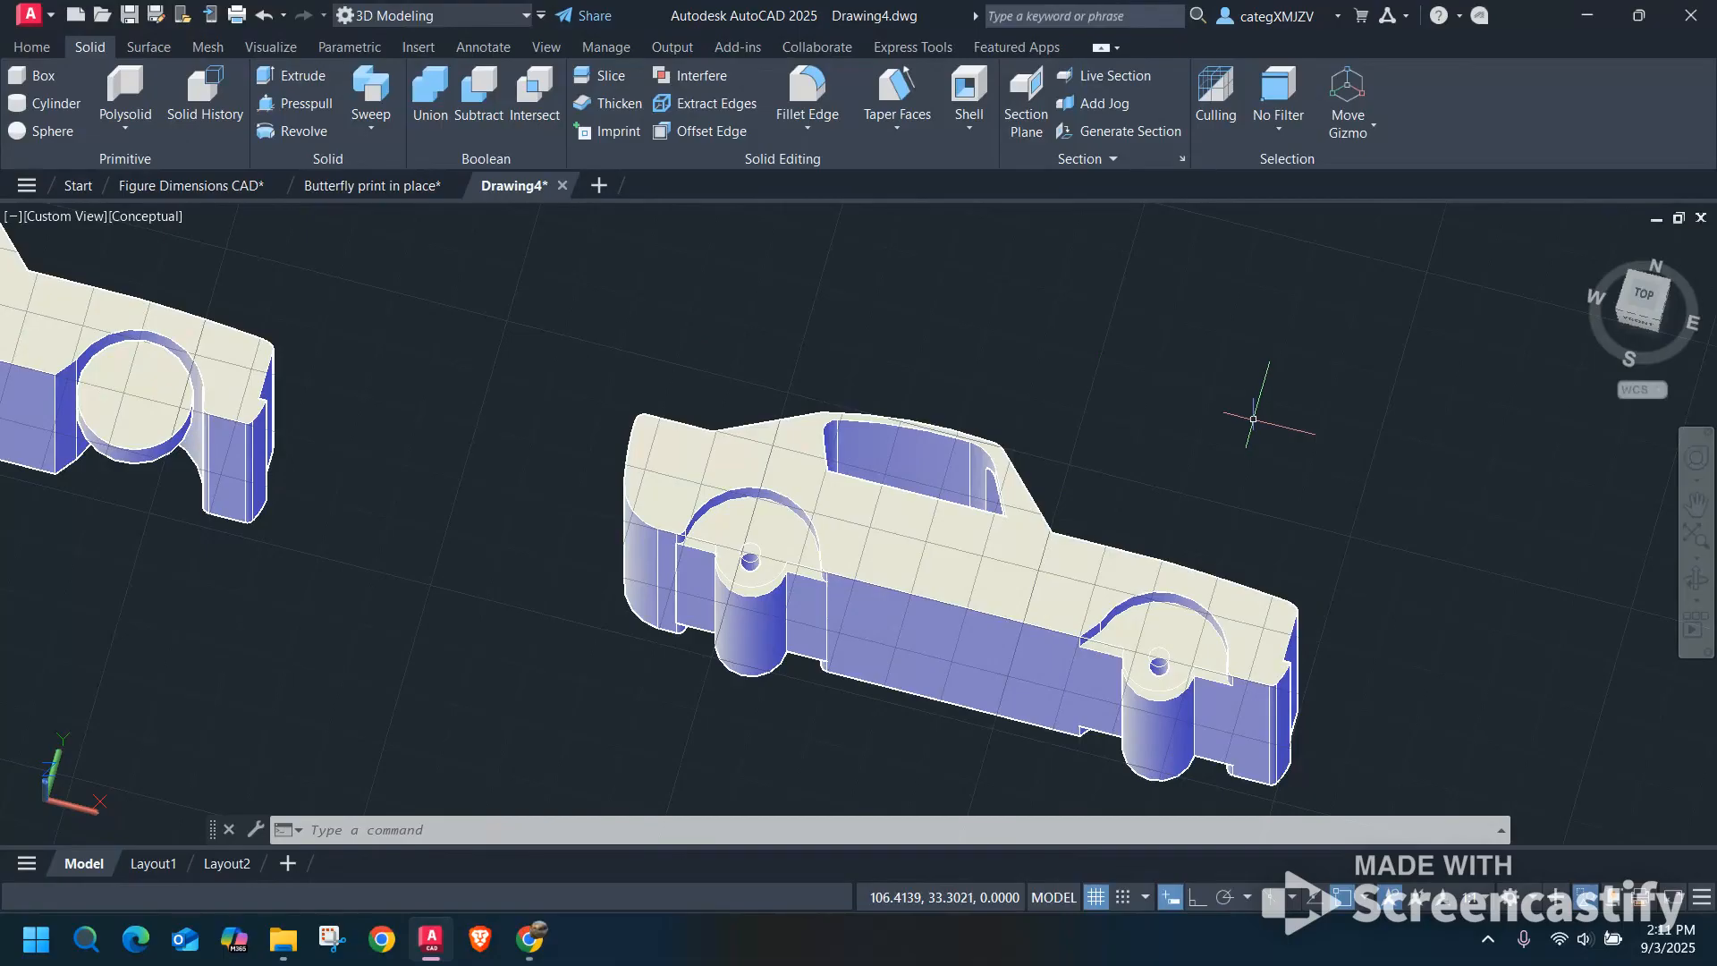
{"action": "left_click", "coordinate": [431, 90]}
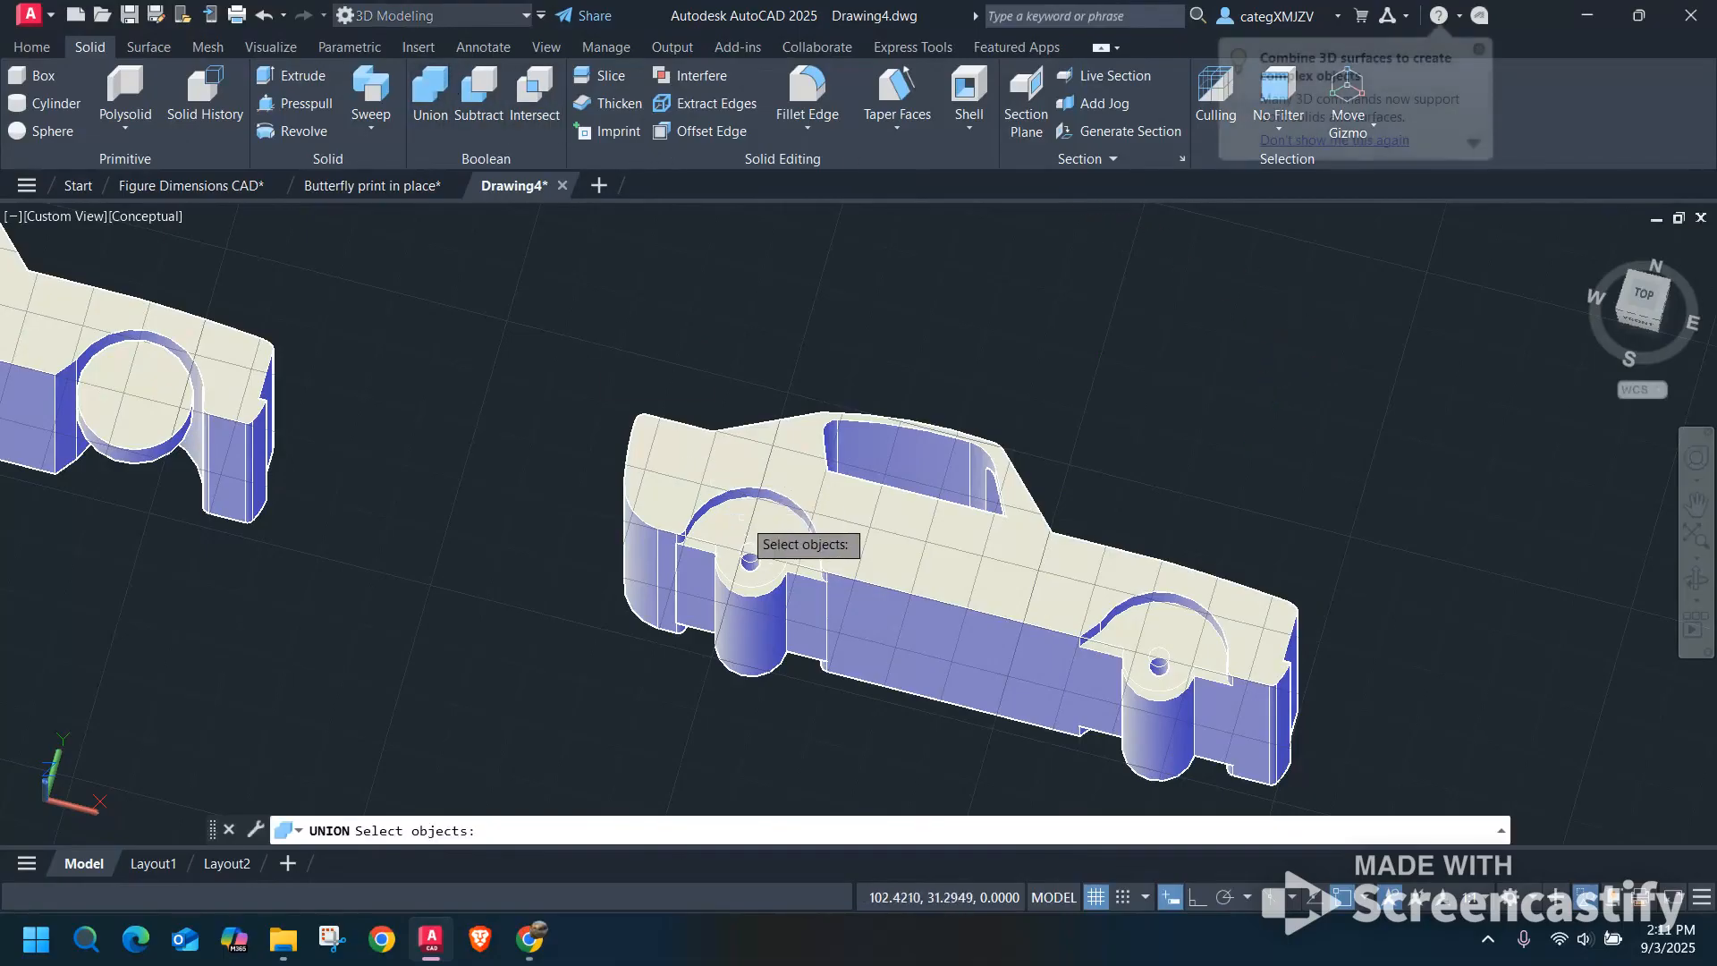
{"action": "left_click", "coordinate": [759, 463]}
{"action": "left_click", "coordinate": [759, 463]}
{"action": "key", "text": "Return"}
Copy the thin side panel from the second car onto the last car, from the rear wheel center to the rear axle-hole center.
{"action": "scroll", "coordinate": [754, 558], "scroll_direction": "up", "scroll_amount": 4}
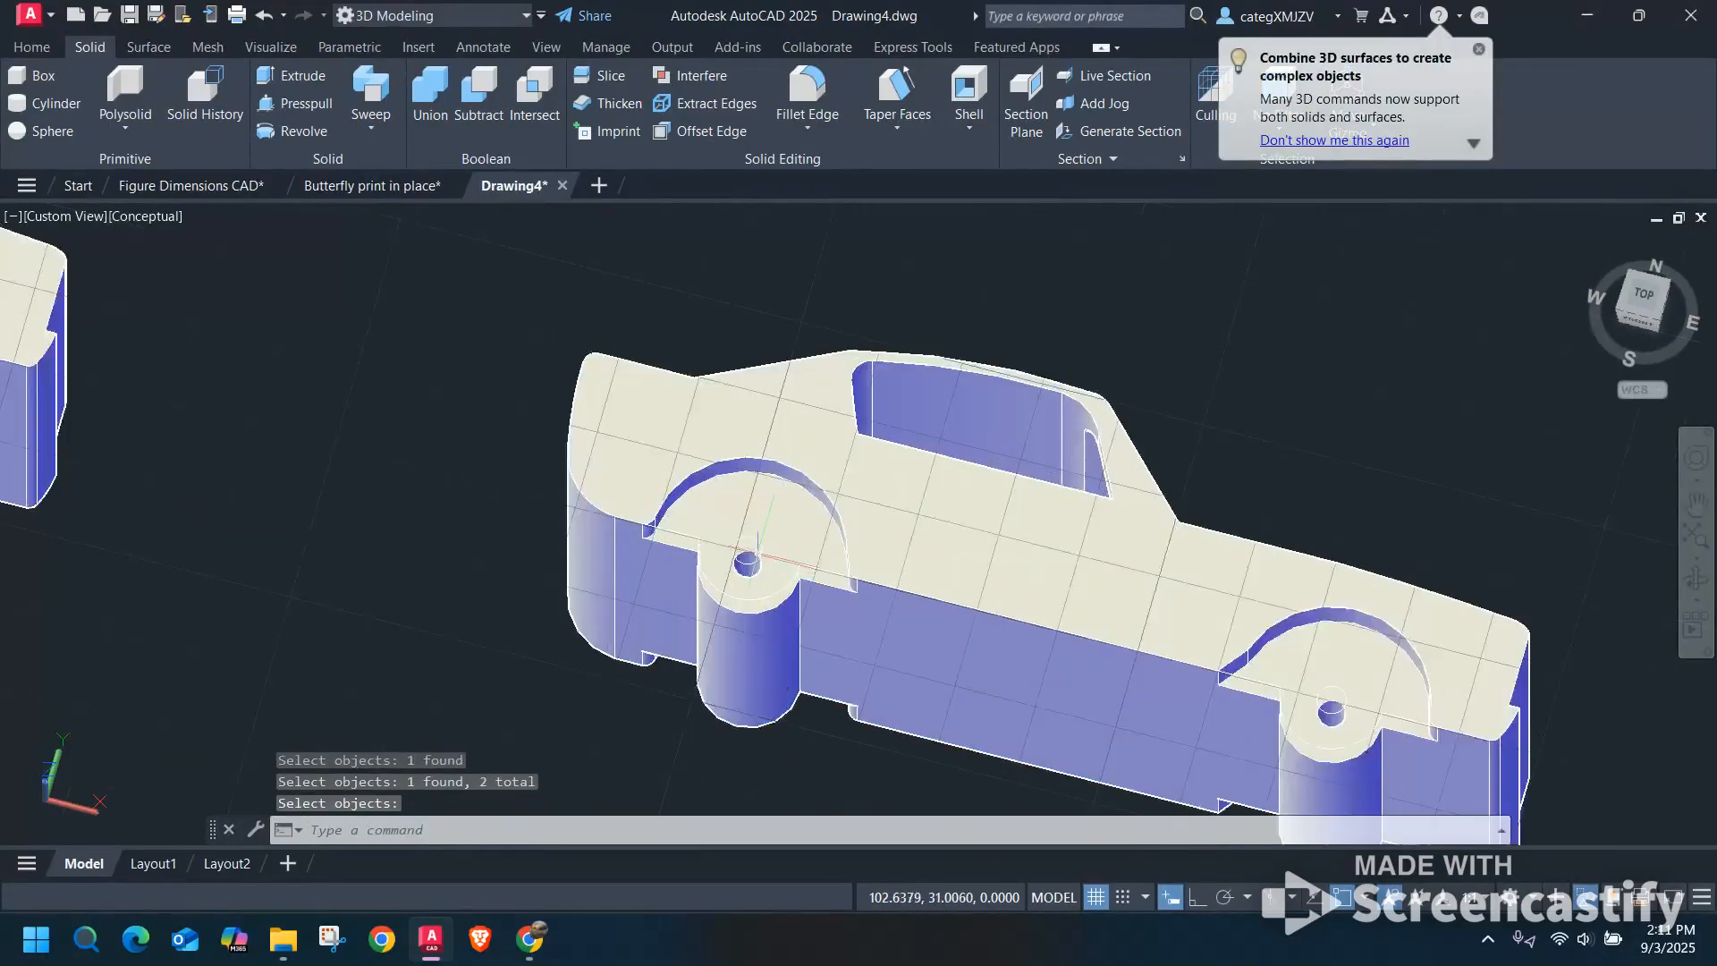
{"action": "middle_click_drag", "start_coordinate": [695, 516], "coordinate": [790, 553], "text": "shift"}
{"action": "scroll", "coordinate": [792, 552], "scroll_direction": "up", "scroll_amount": 3}
{"action": "scroll", "coordinate": [689, 632], "scroll_direction": "down", "scroll_amount": 8}
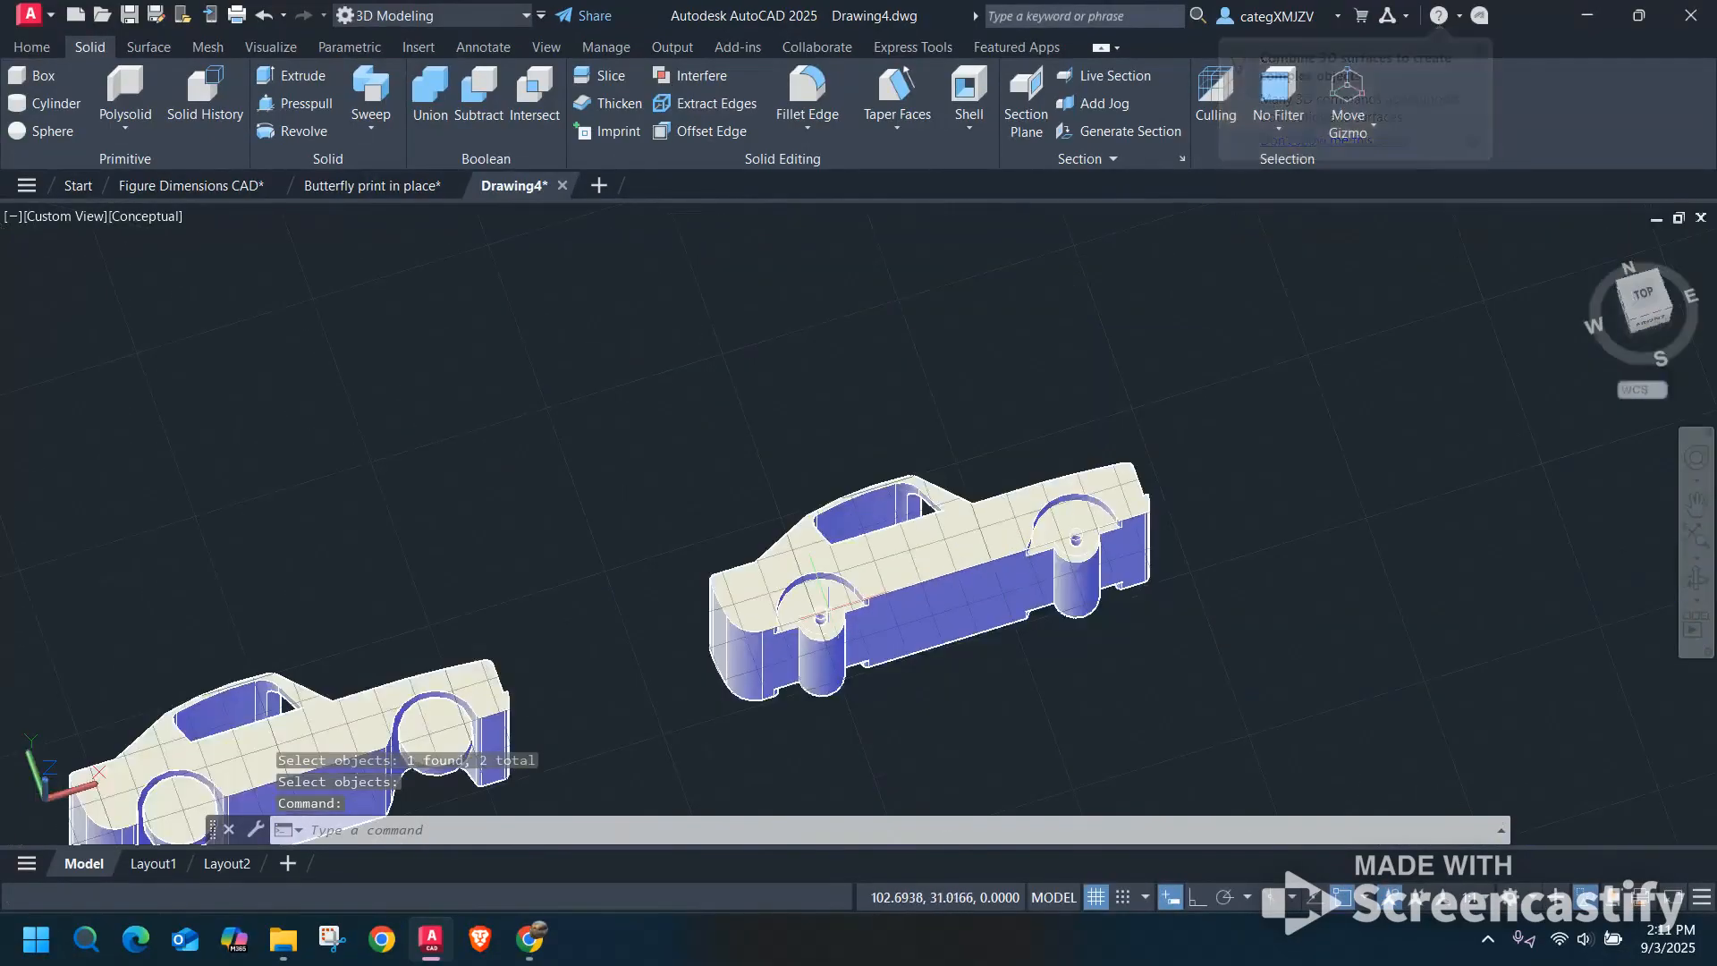
{"action": "scroll", "coordinate": [689, 631], "scroll_direction": "down", "scroll_amount": 4}
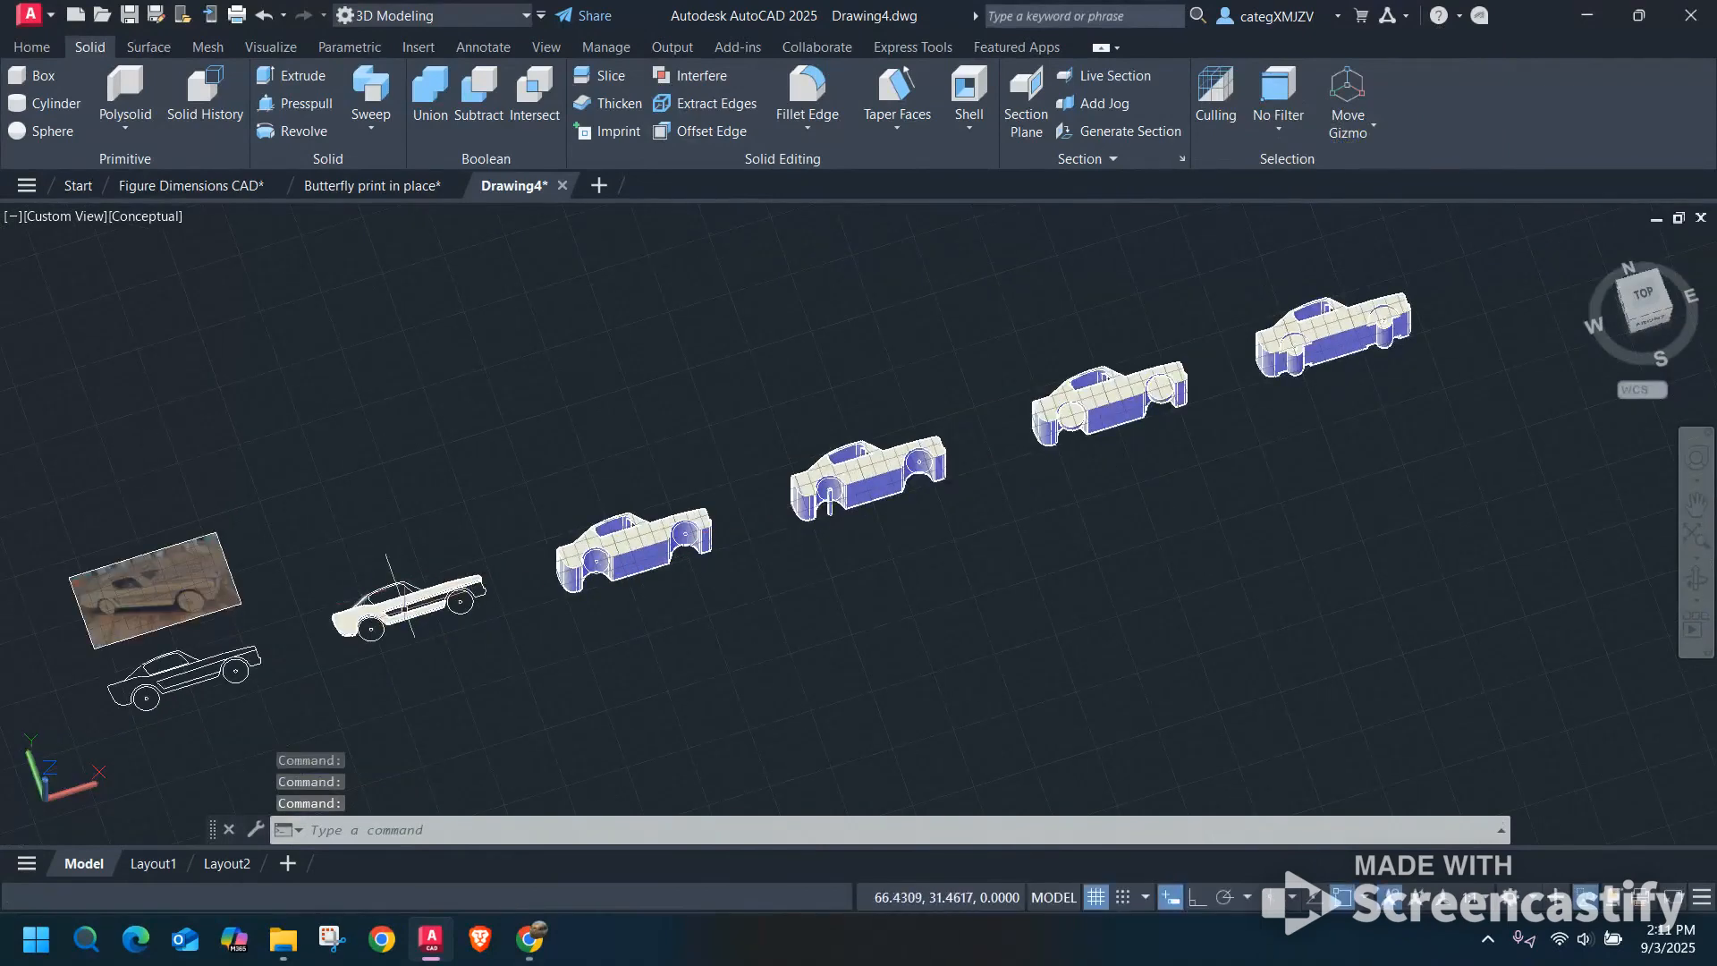
{"action": "left_click", "coordinate": [399, 595]}
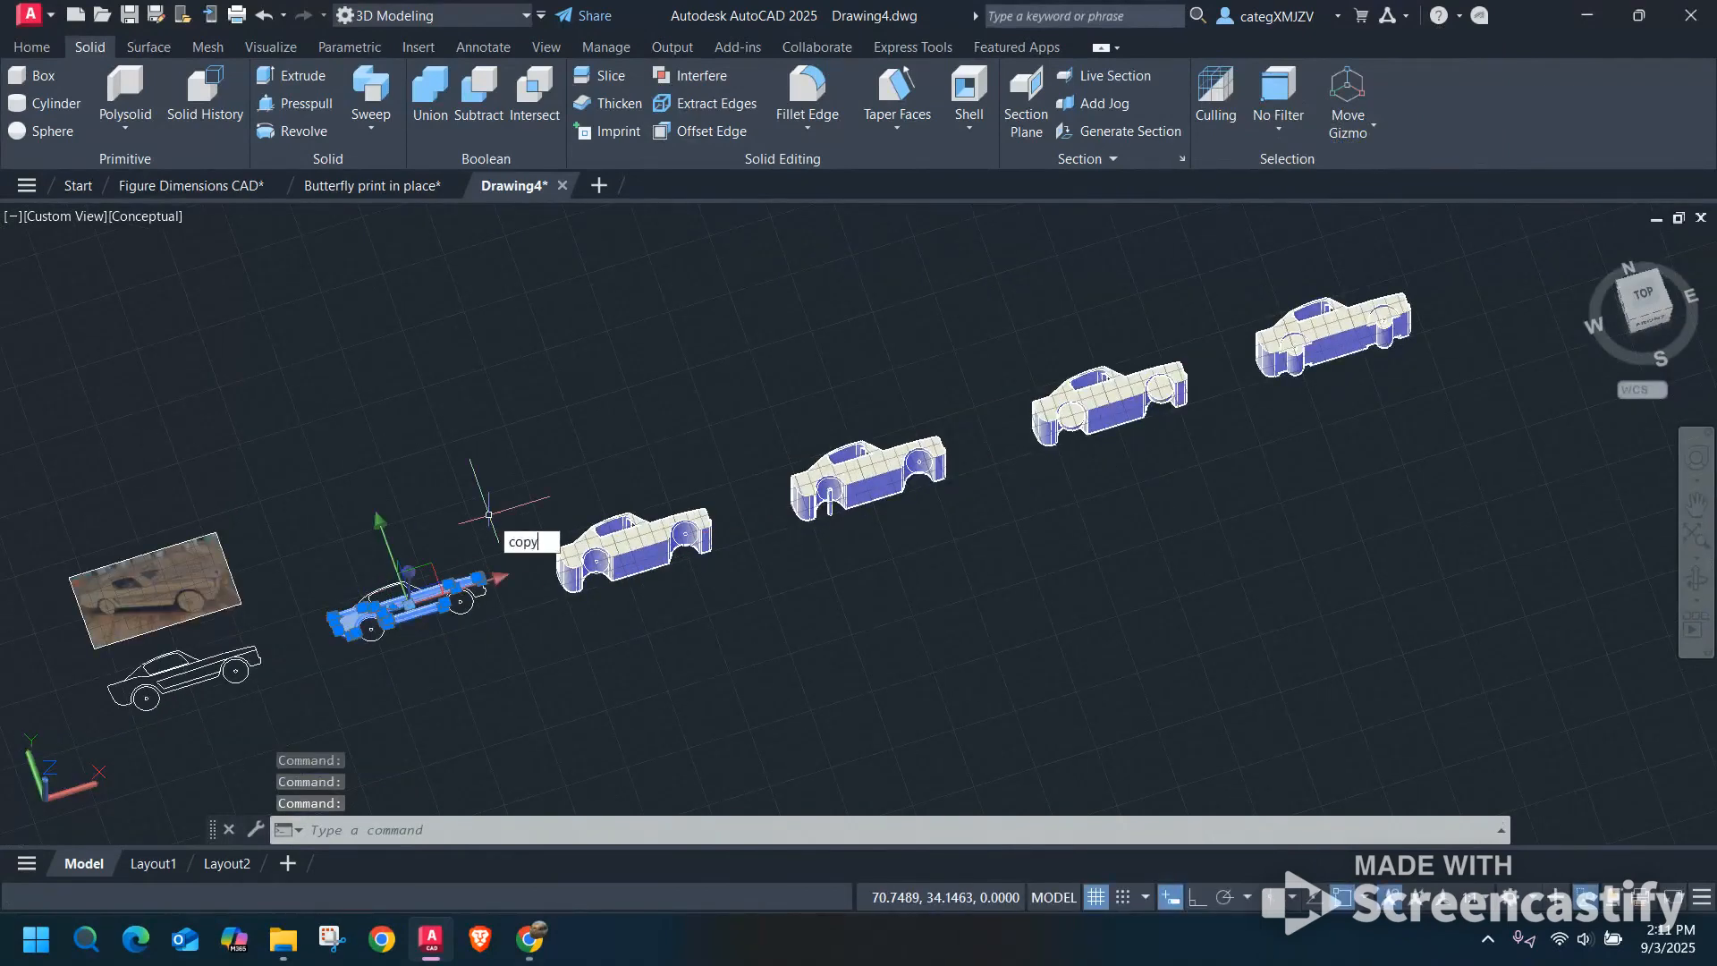
{"action": "type", "text": "copy"}
{"action": "key", "text": "Return"}
{"action": "scroll", "coordinate": [387, 619], "scroll_direction": "up", "scroll_amount": 3}
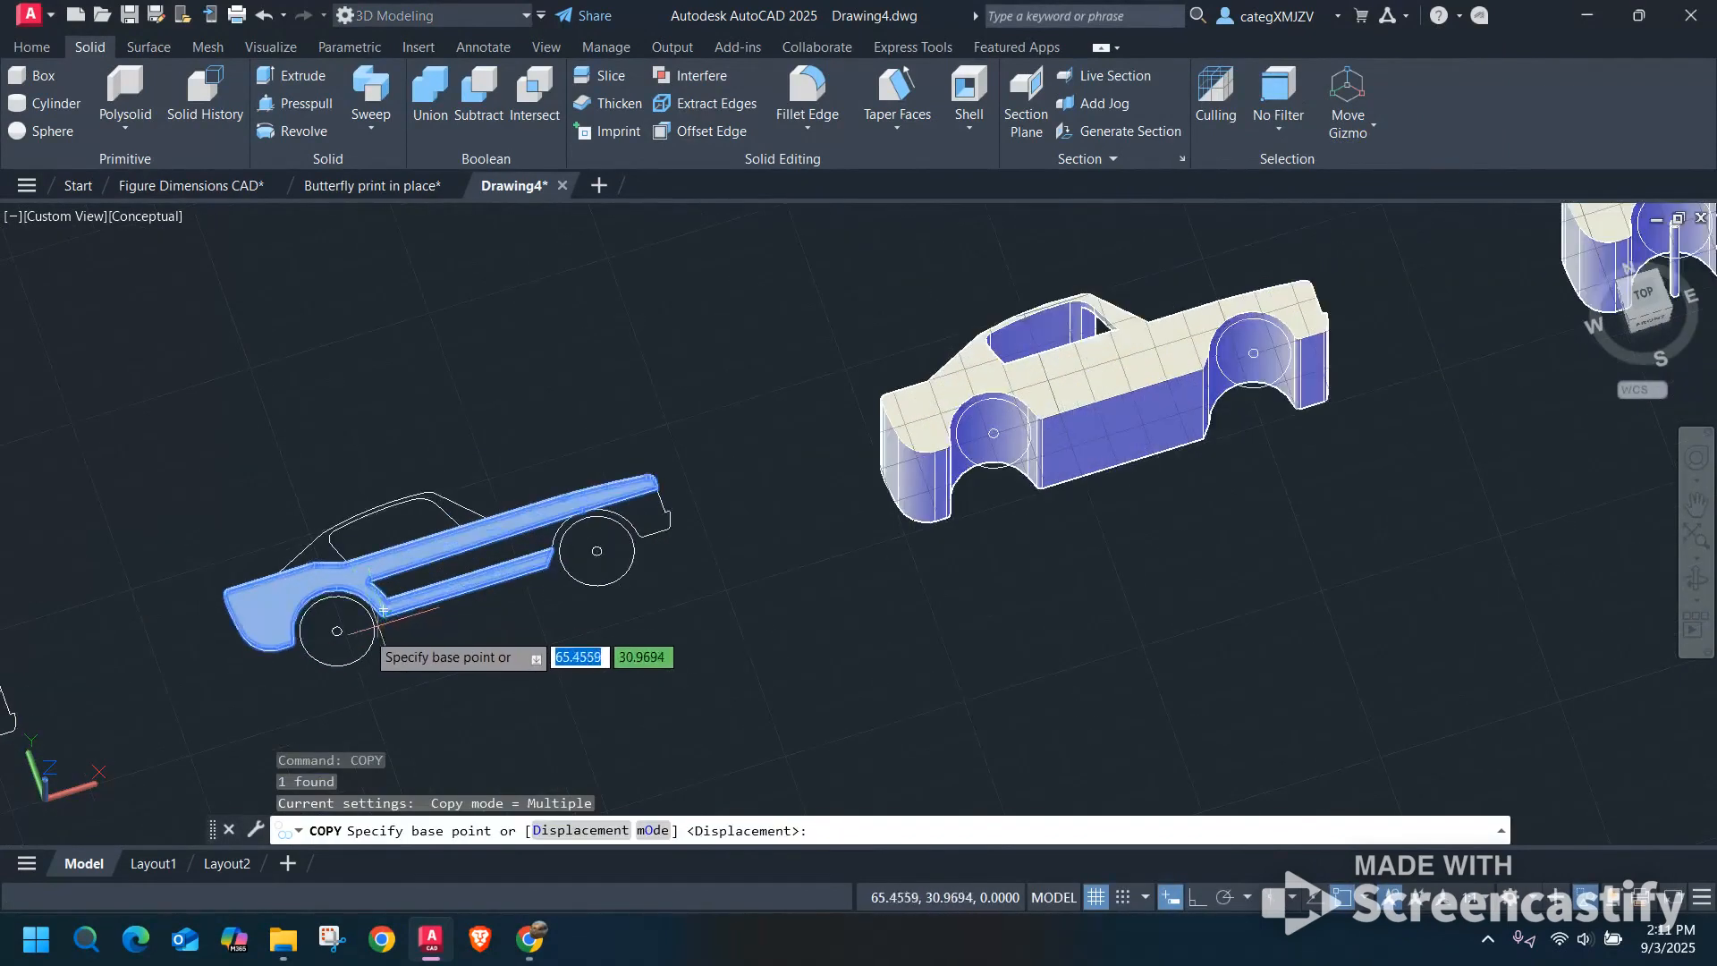
{"action": "scroll", "coordinate": [336, 626], "scroll_direction": "up", "scroll_amount": 5}
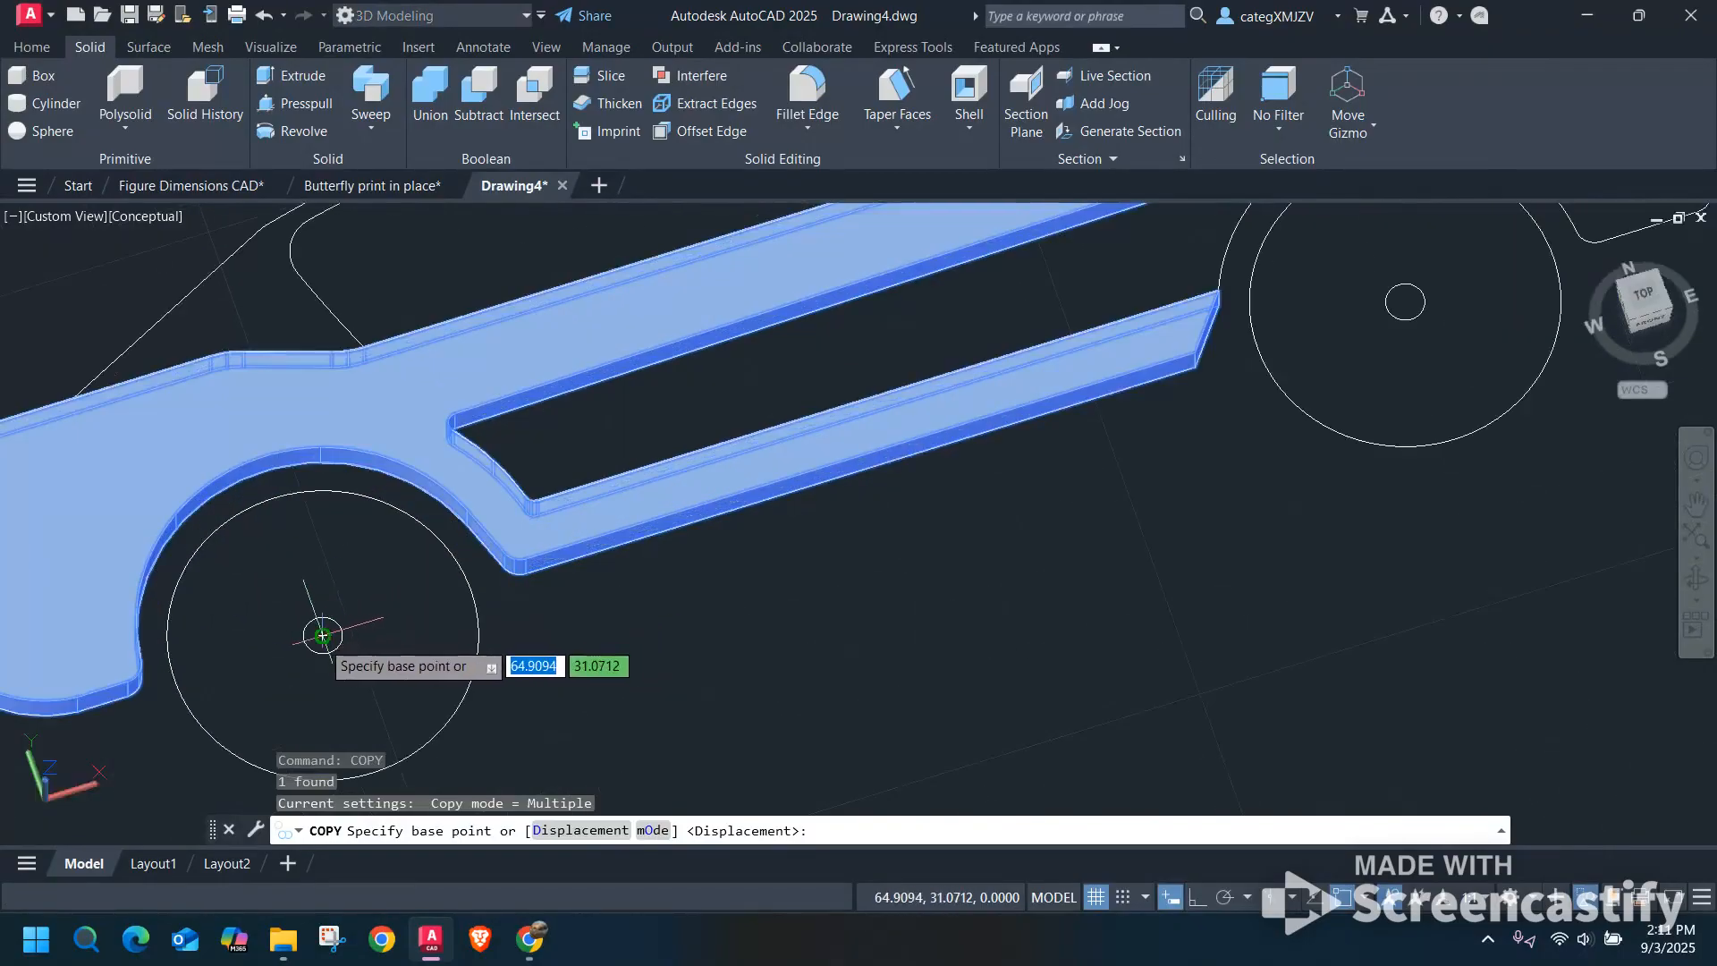
{"action": "left_click", "coordinate": [322, 636]}
{"action": "scroll", "coordinate": [413, 595], "scroll_direction": "down", "scroll_amount": 6}
{"action": "middle_click_drag", "start_coordinate": [834, 567], "coordinate": [385, 658]}
{"action": "middle_click_drag", "start_coordinate": [948, 519], "coordinate": [584, 664]}
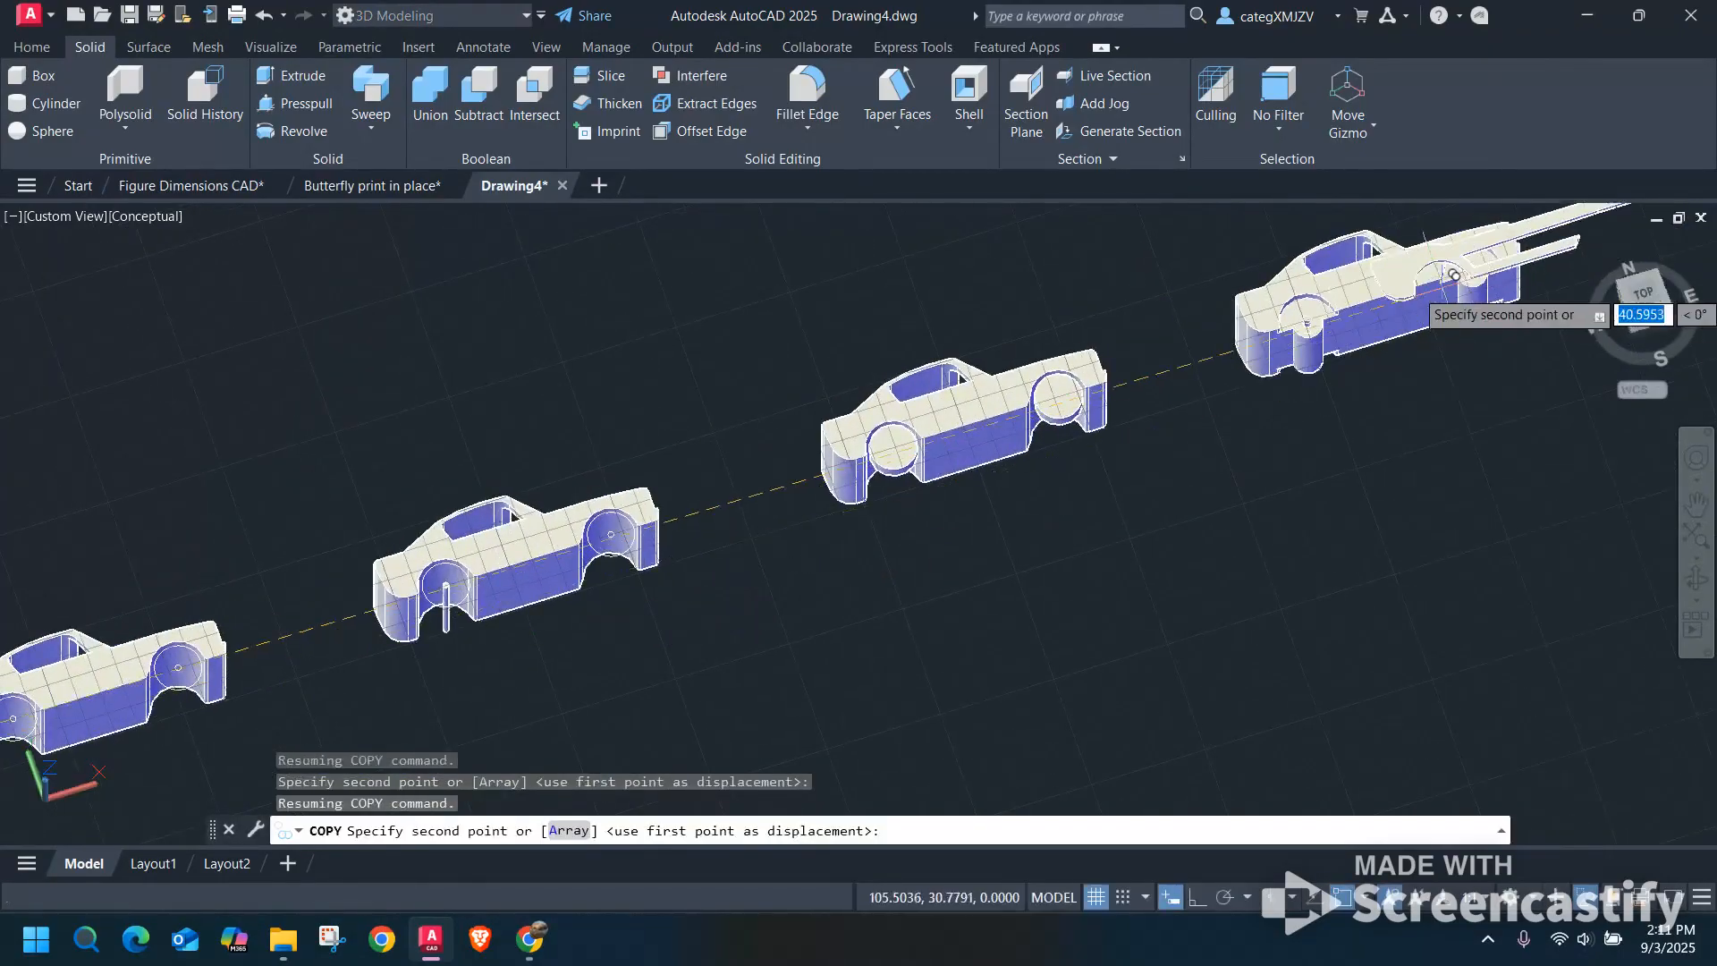
{"action": "scroll", "coordinate": [1455, 276], "scroll_direction": "up", "scroll_amount": 8}
{"action": "left_click", "coordinate": [967, 442]}
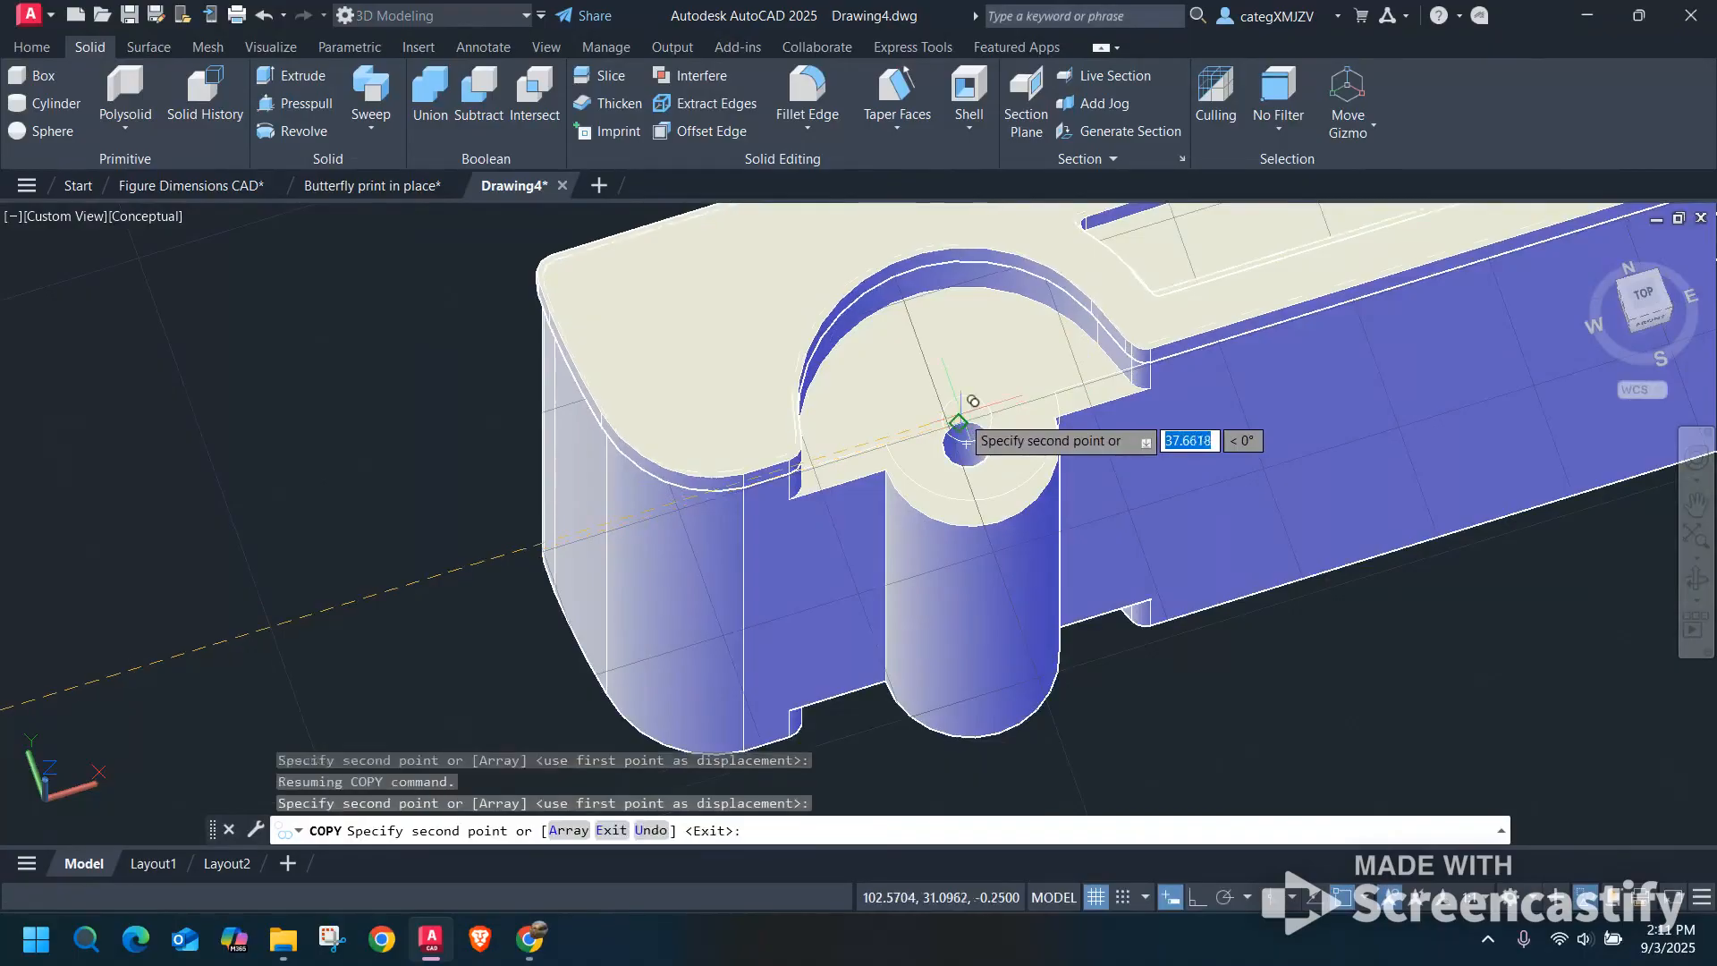
{"action": "key", "text": "Escape"}
Copy both wheels from the fifth car to the last car, from the rear wheel's center to the rear axle center.
{"action": "scroll", "coordinate": [1514, 516], "scroll_direction": "down", "scroll_amount": 8}
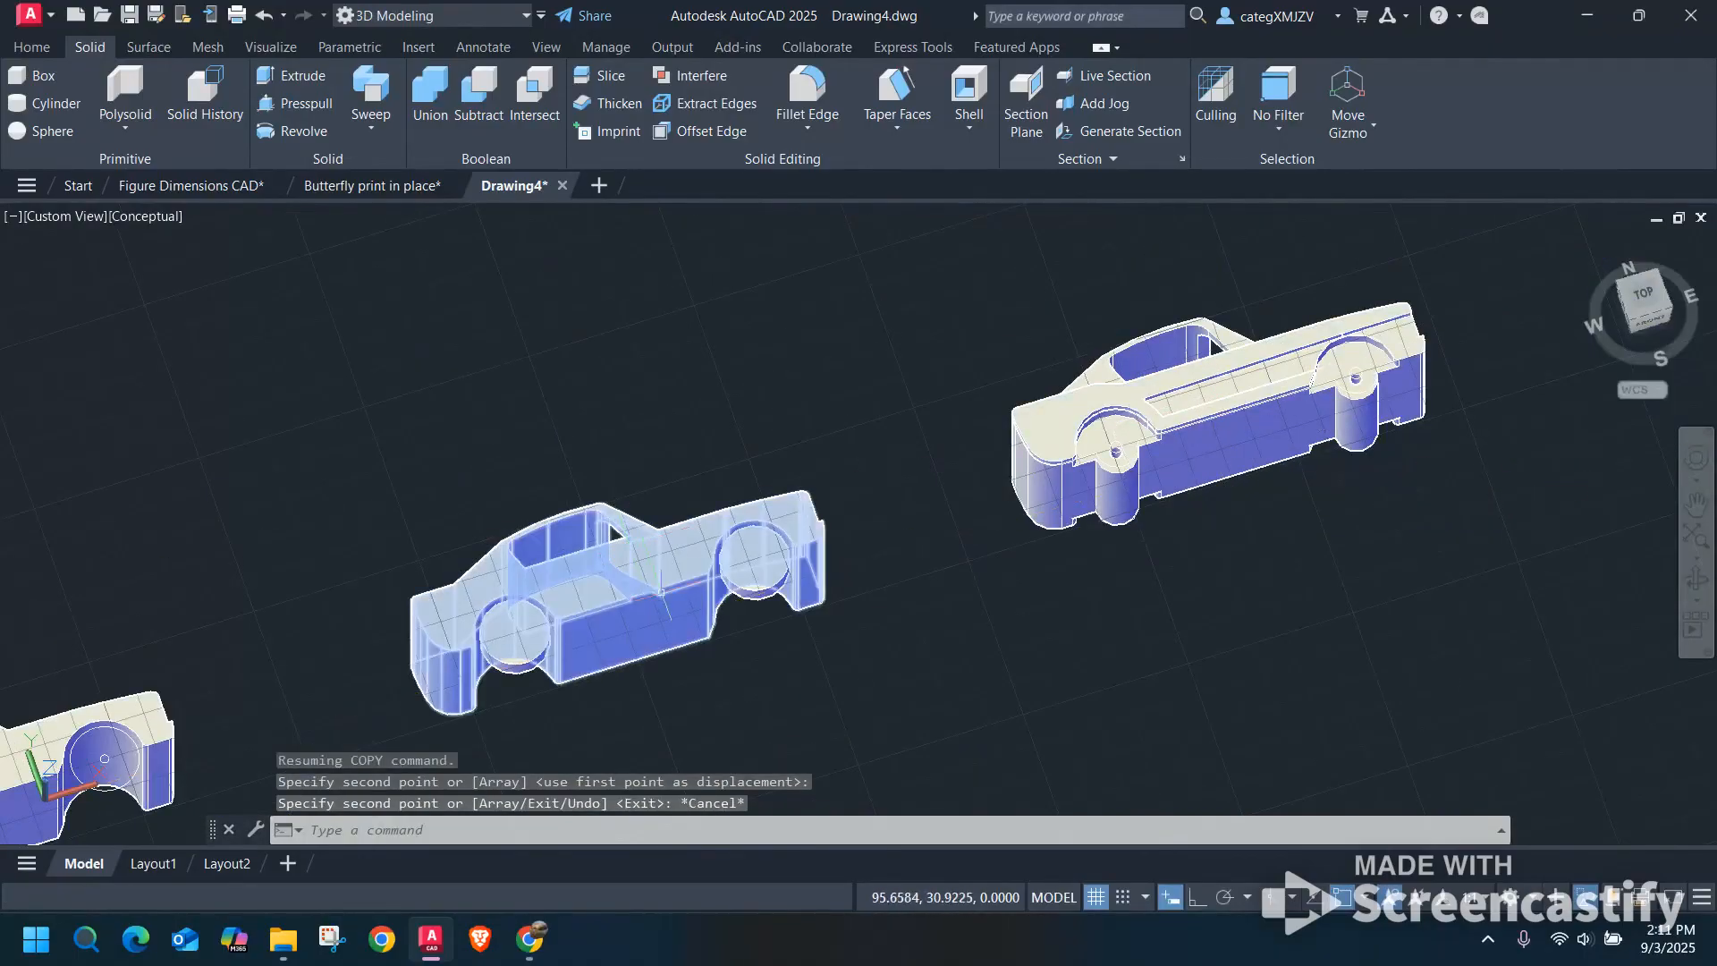
{"action": "middle_click_drag", "start_coordinate": [644, 666], "coordinate": [804, 586]}
{"action": "scroll", "coordinate": [804, 587], "scroll_direction": "down", "scroll_amount": 2}
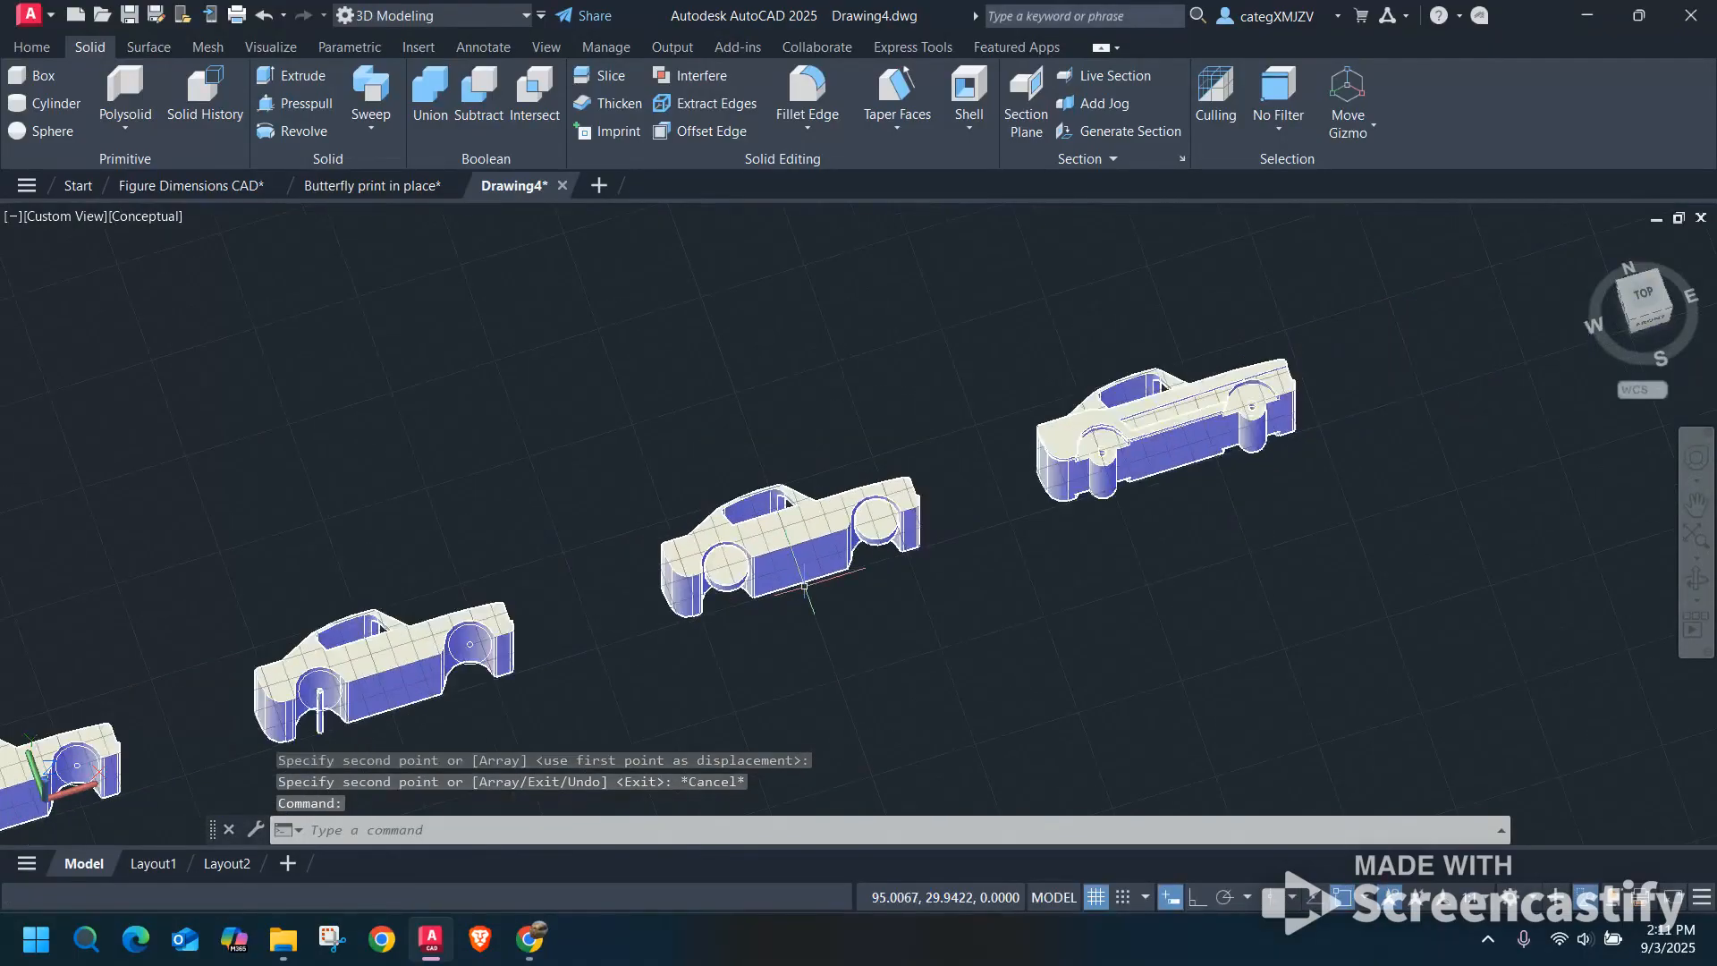
{"action": "left_click", "coordinate": [726, 566]}
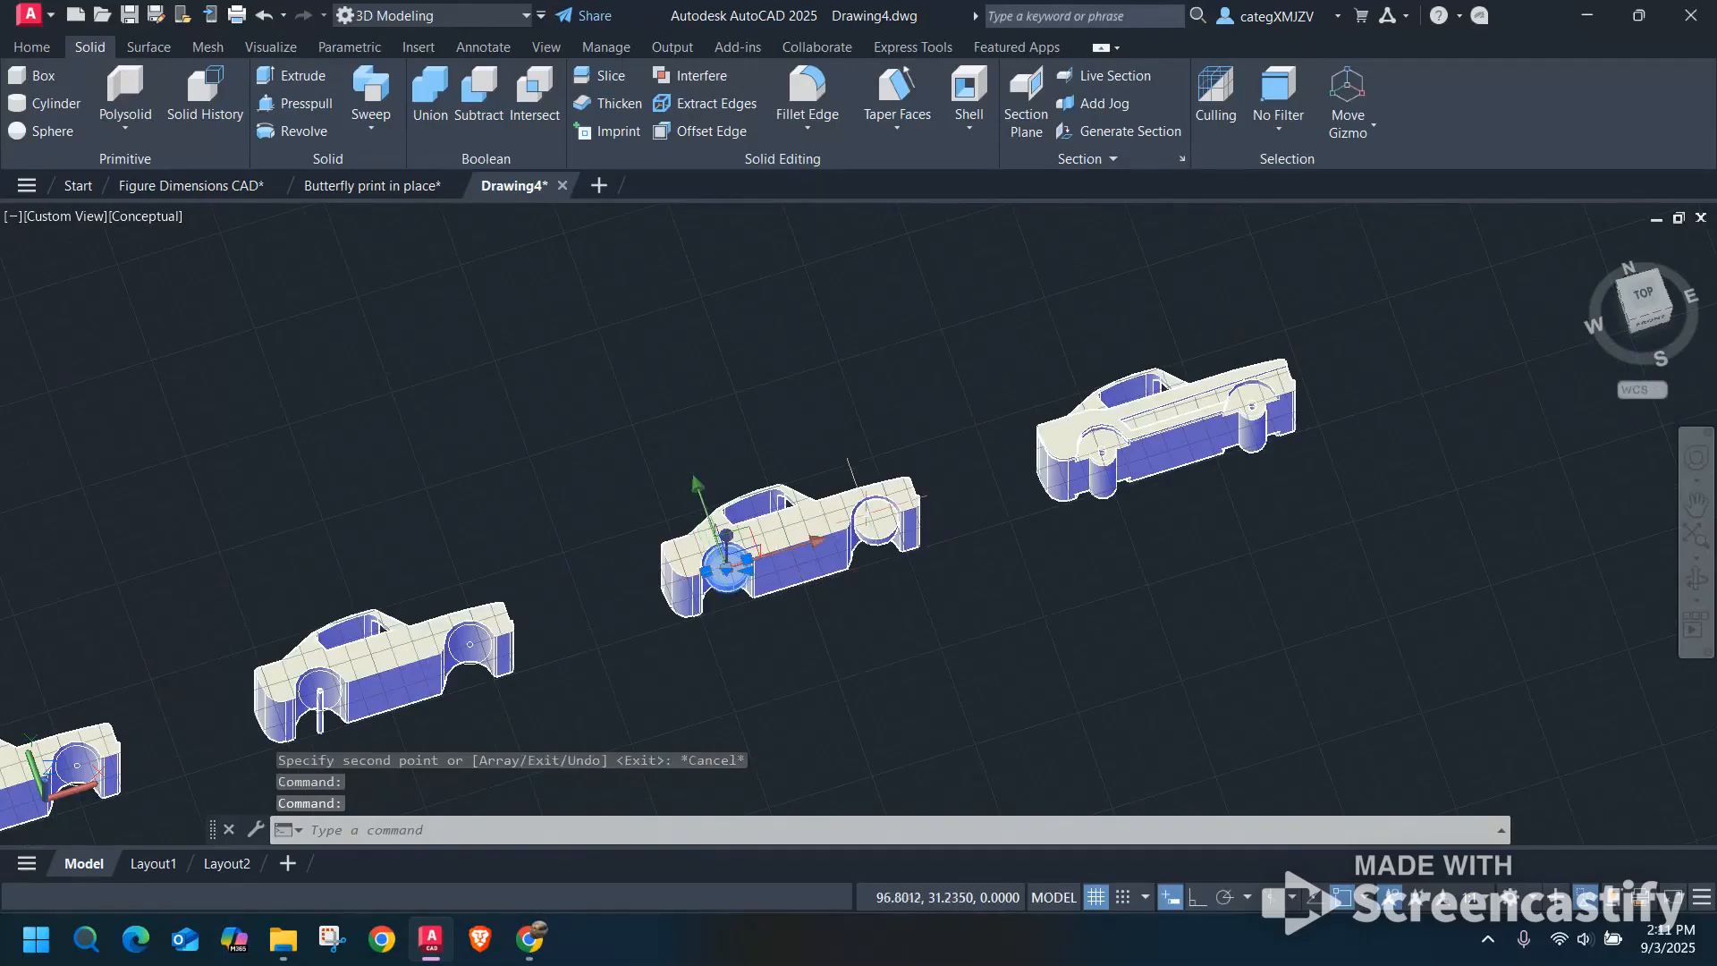
{"action": "left_click", "coordinate": [866, 501]}
{"action": "key", "text": "Return"}
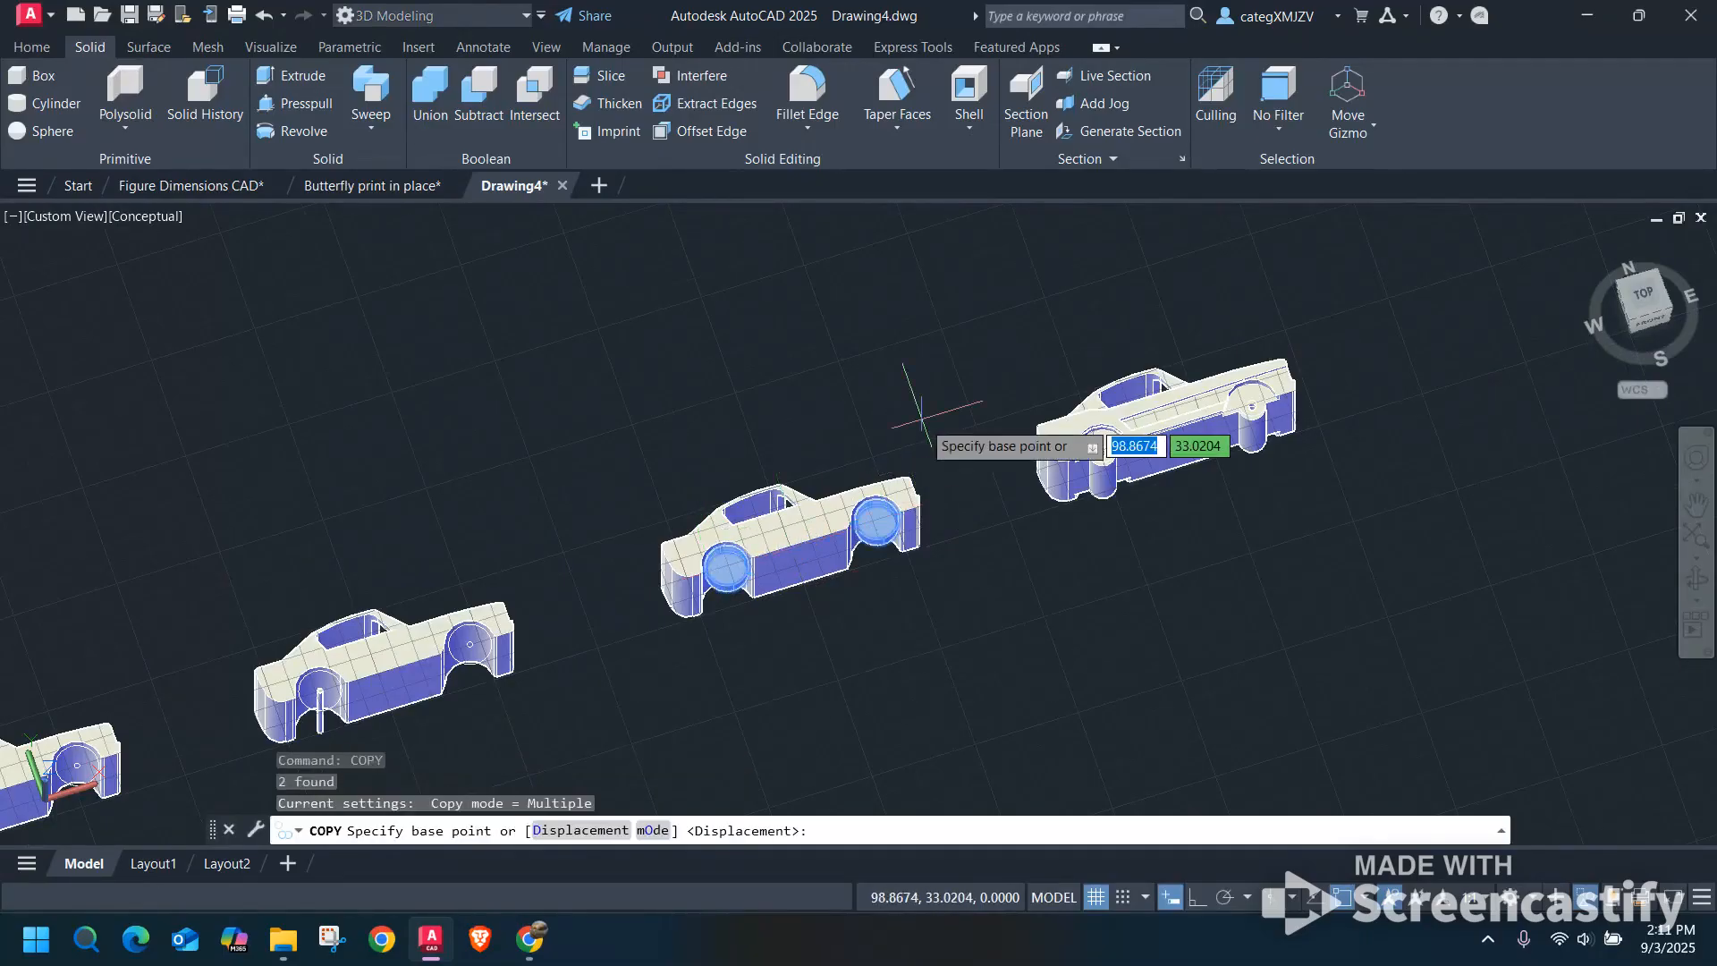
{"action": "scroll", "coordinate": [715, 569], "scroll_direction": "up", "scroll_amount": 4}
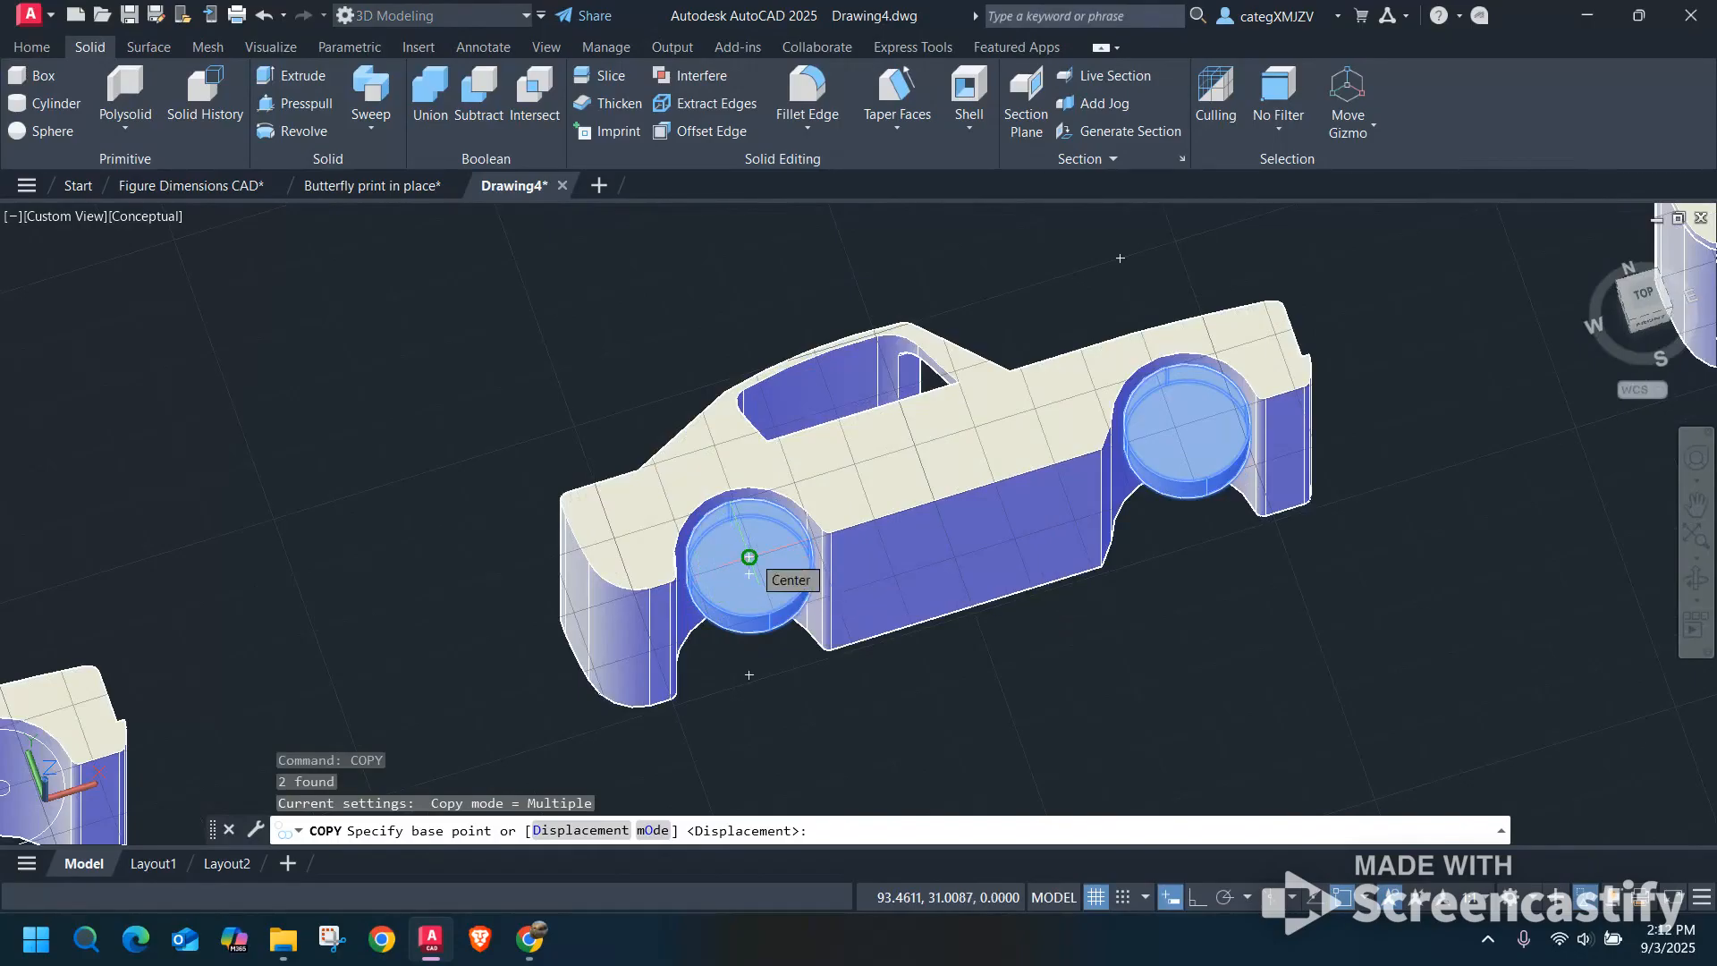
{"action": "left_click", "coordinate": [749, 566]}
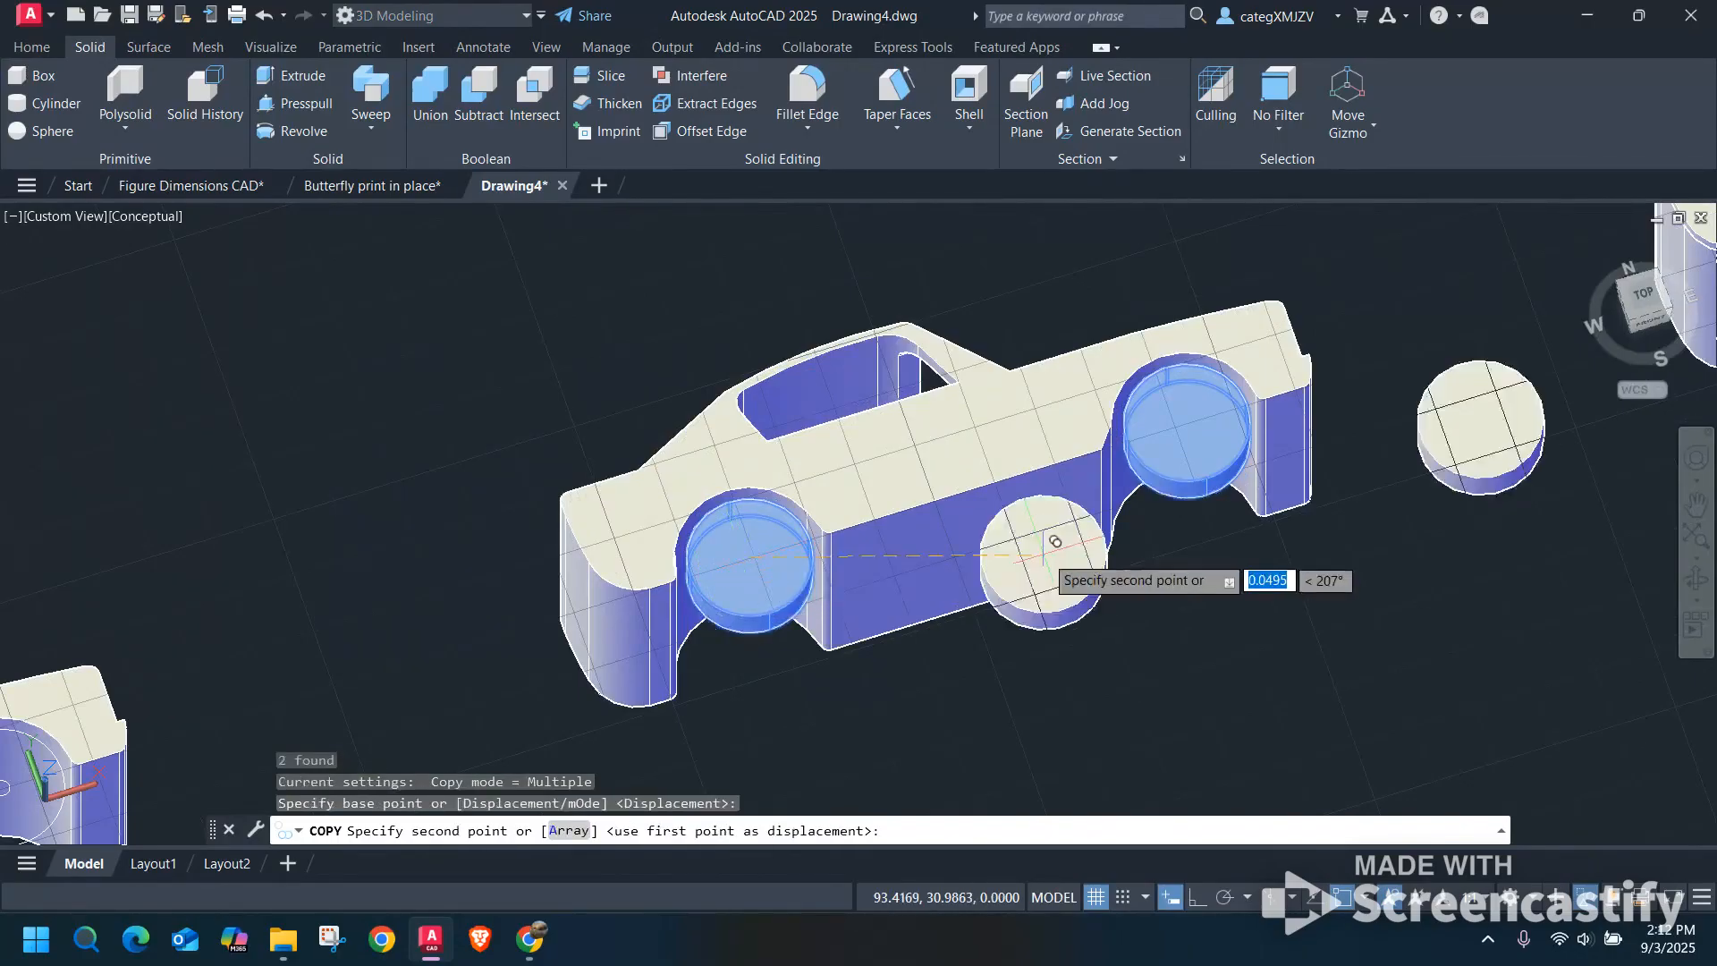
{"action": "scroll", "coordinate": [1150, 626], "scroll_direction": "down", "scroll_amount": 4}
{"action": "middle_click_drag", "start_coordinate": [888, 596], "coordinate": [859, 606]}
{"action": "scroll", "coordinate": [1025, 488], "scroll_direction": "up", "scroll_amount": 6}
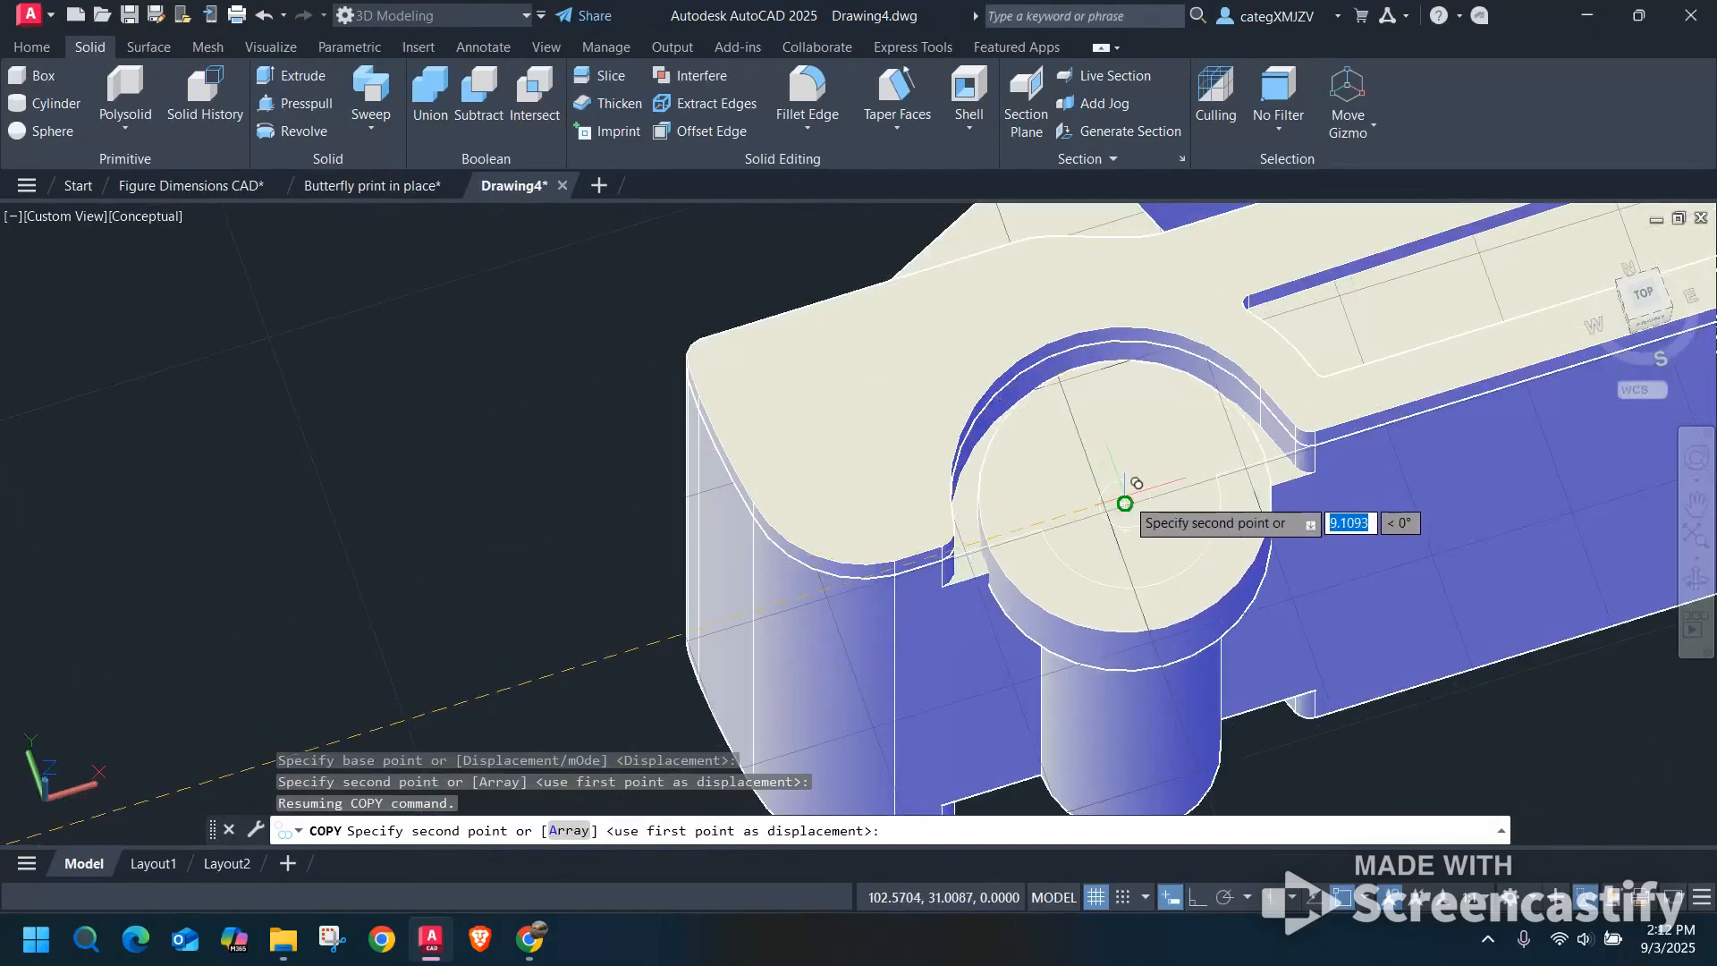
{"action": "left_click", "coordinate": [1125, 503]}
{"action": "key", "text": "Escape"}
In the front view, move both wheels of the last car outward along Z until they protrude slightly past the side panel.
{"action": "scroll", "coordinate": [1254, 436], "scroll_direction": "down", "scroll_amount": 5}
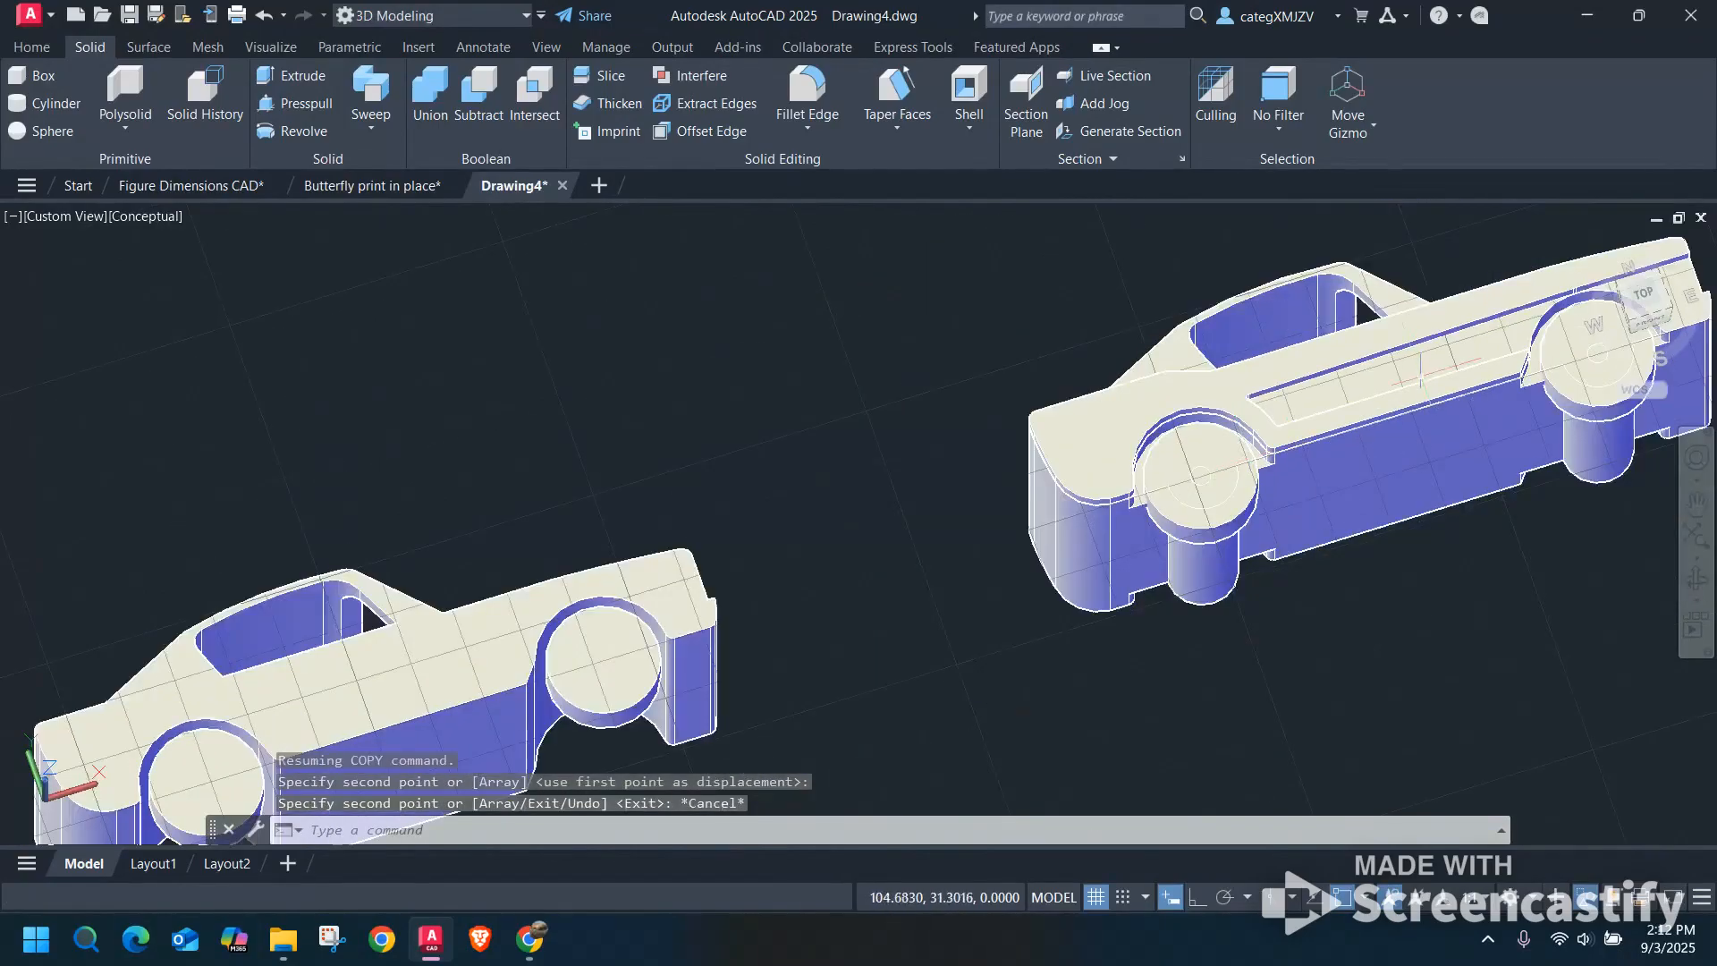
{"action": "middle_click_drag", "start_coordinate": [1306, 473], "coordinate": [1373, 358], "text": "shift"}
{"action": "left_click", "coordinate": [1644, 317]}
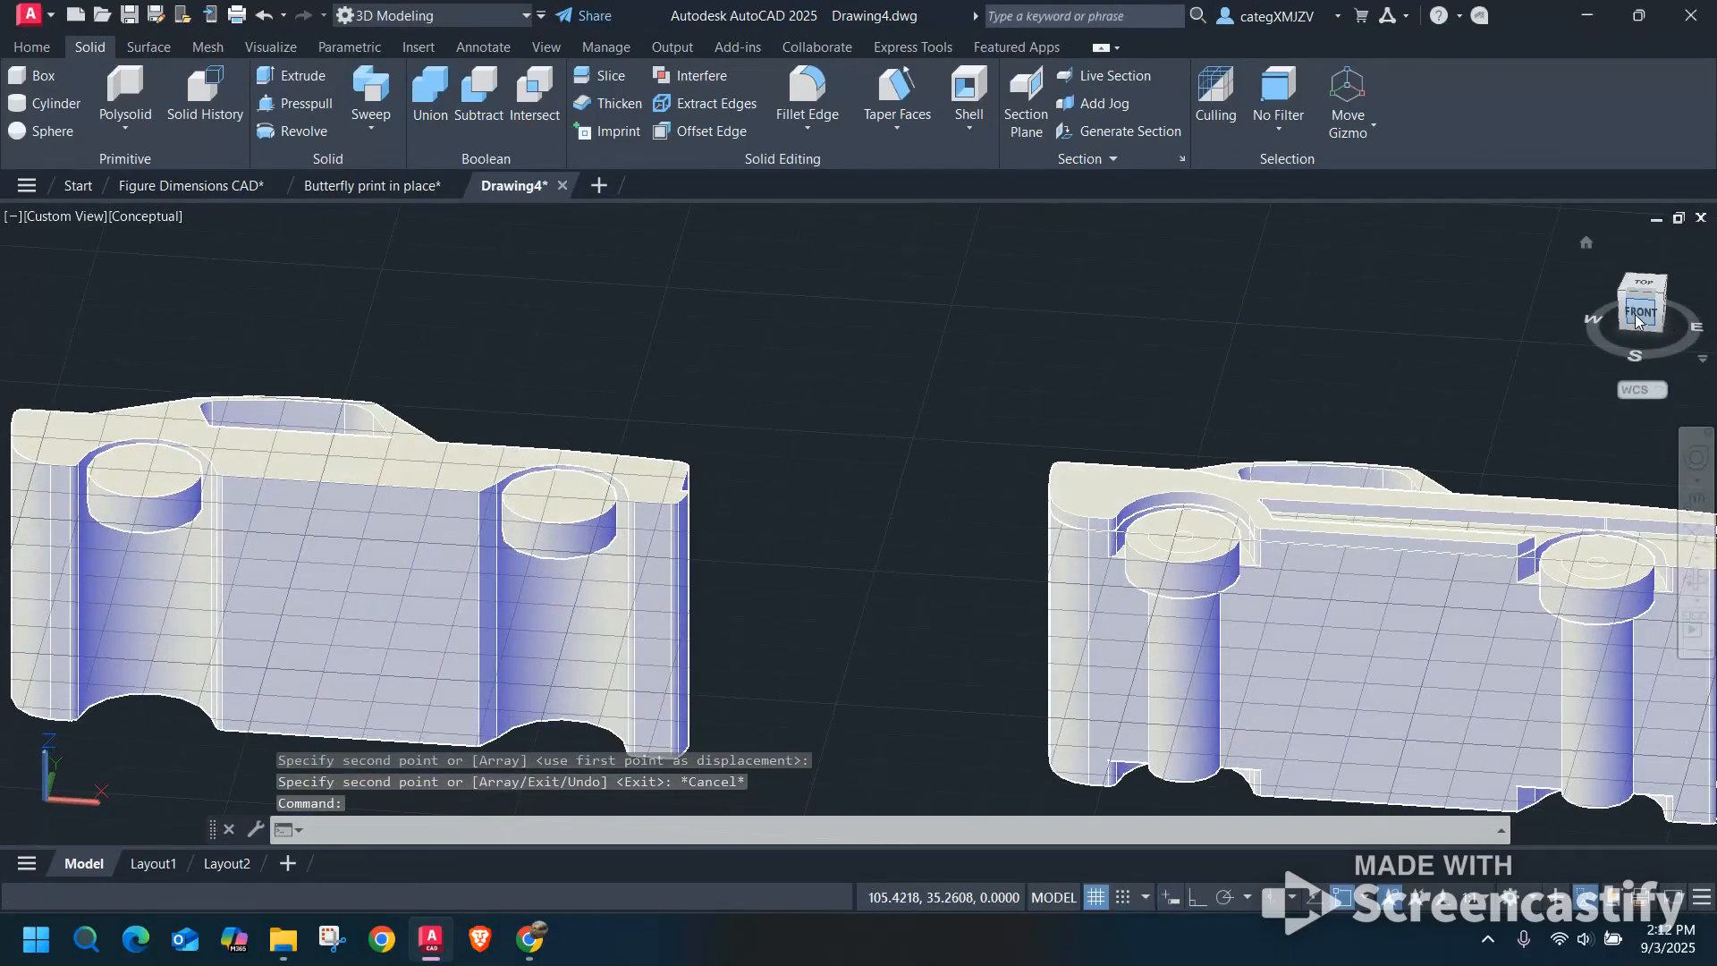
{"action": "scroll", "coordinate": [1163, 505], "scroll_direction": "up", "scroll_amount": 10}
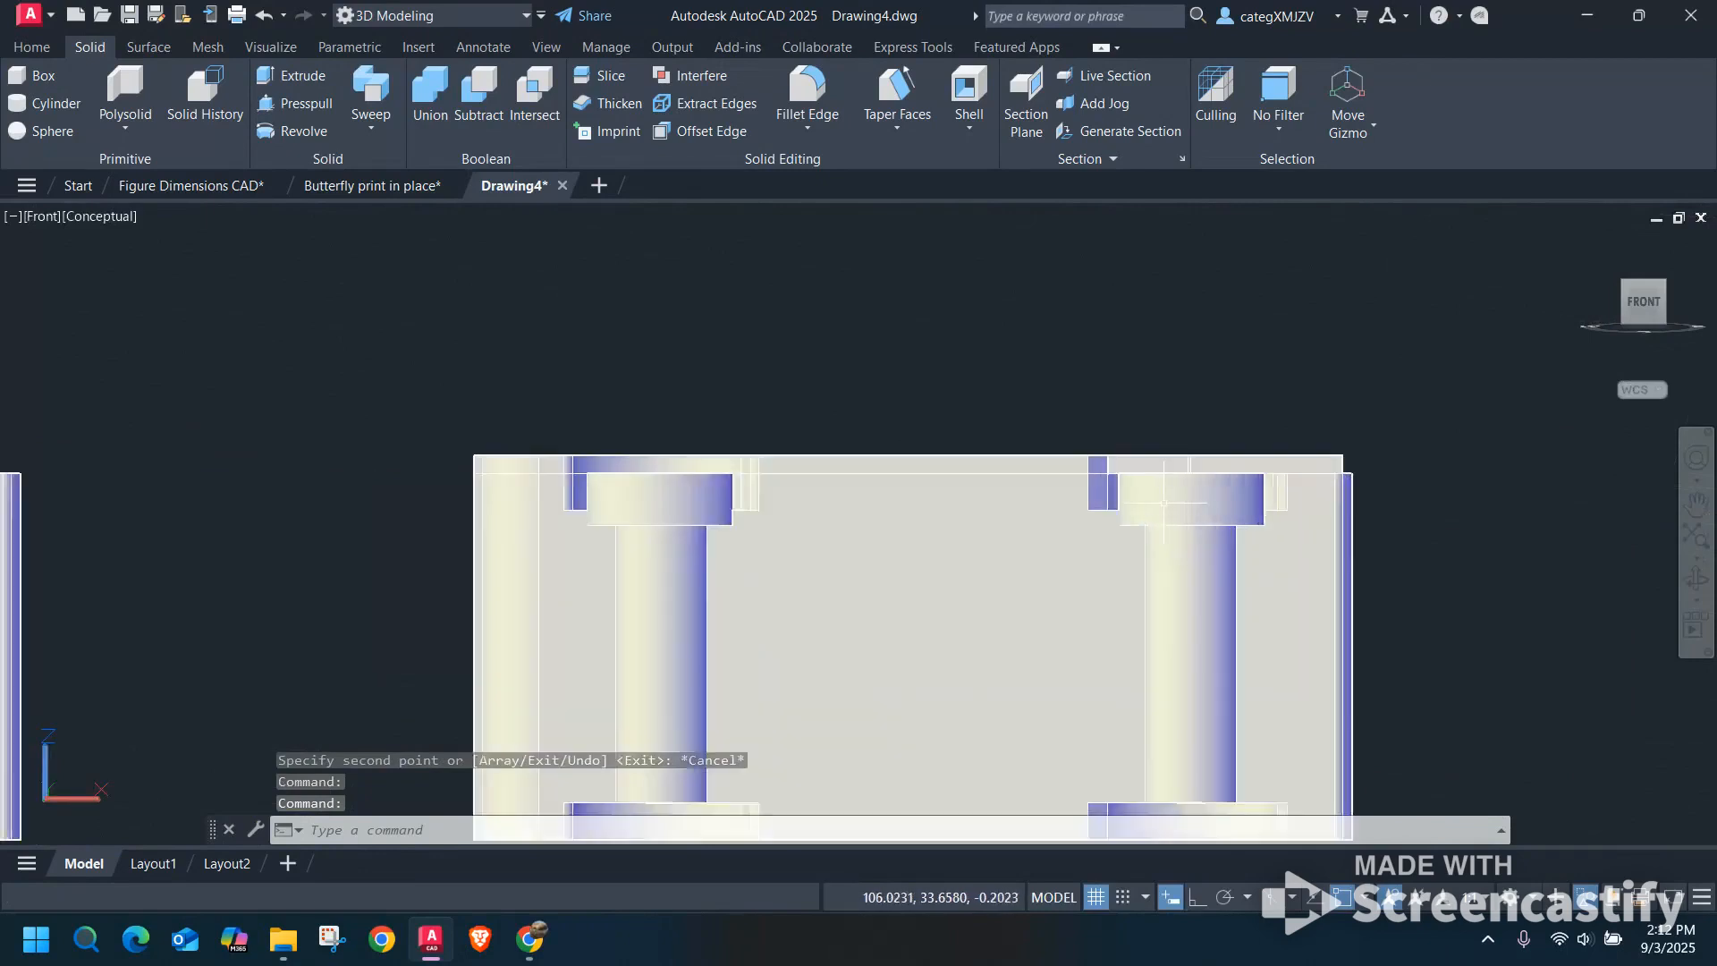
{"action": "scroll", "coordinate": [1162, 503], "scroll_direction": "down", "scroll_amount": 2}
{"action": "scroll", "coordinate": [1189, 492], "scroll_direction": "up", "scroll_amount": 3}
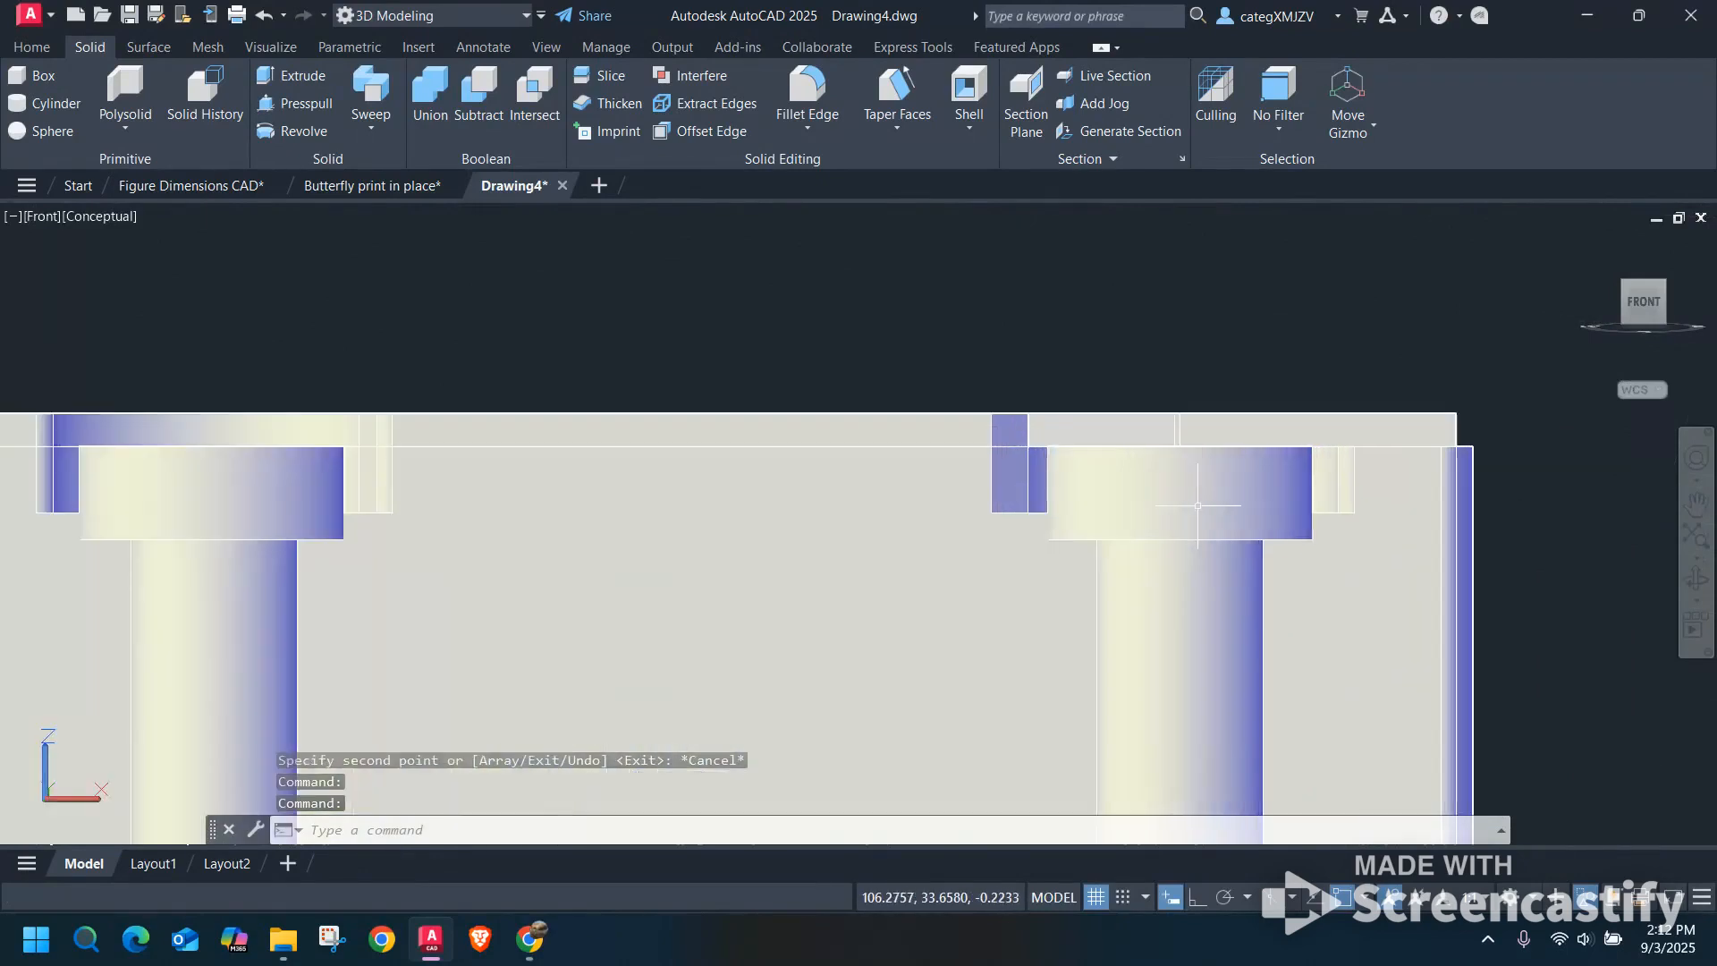
{"action": "left_click", "coordinate": [1199, 482]}
{"action": "left_click", "coordinate": [241, 483]}
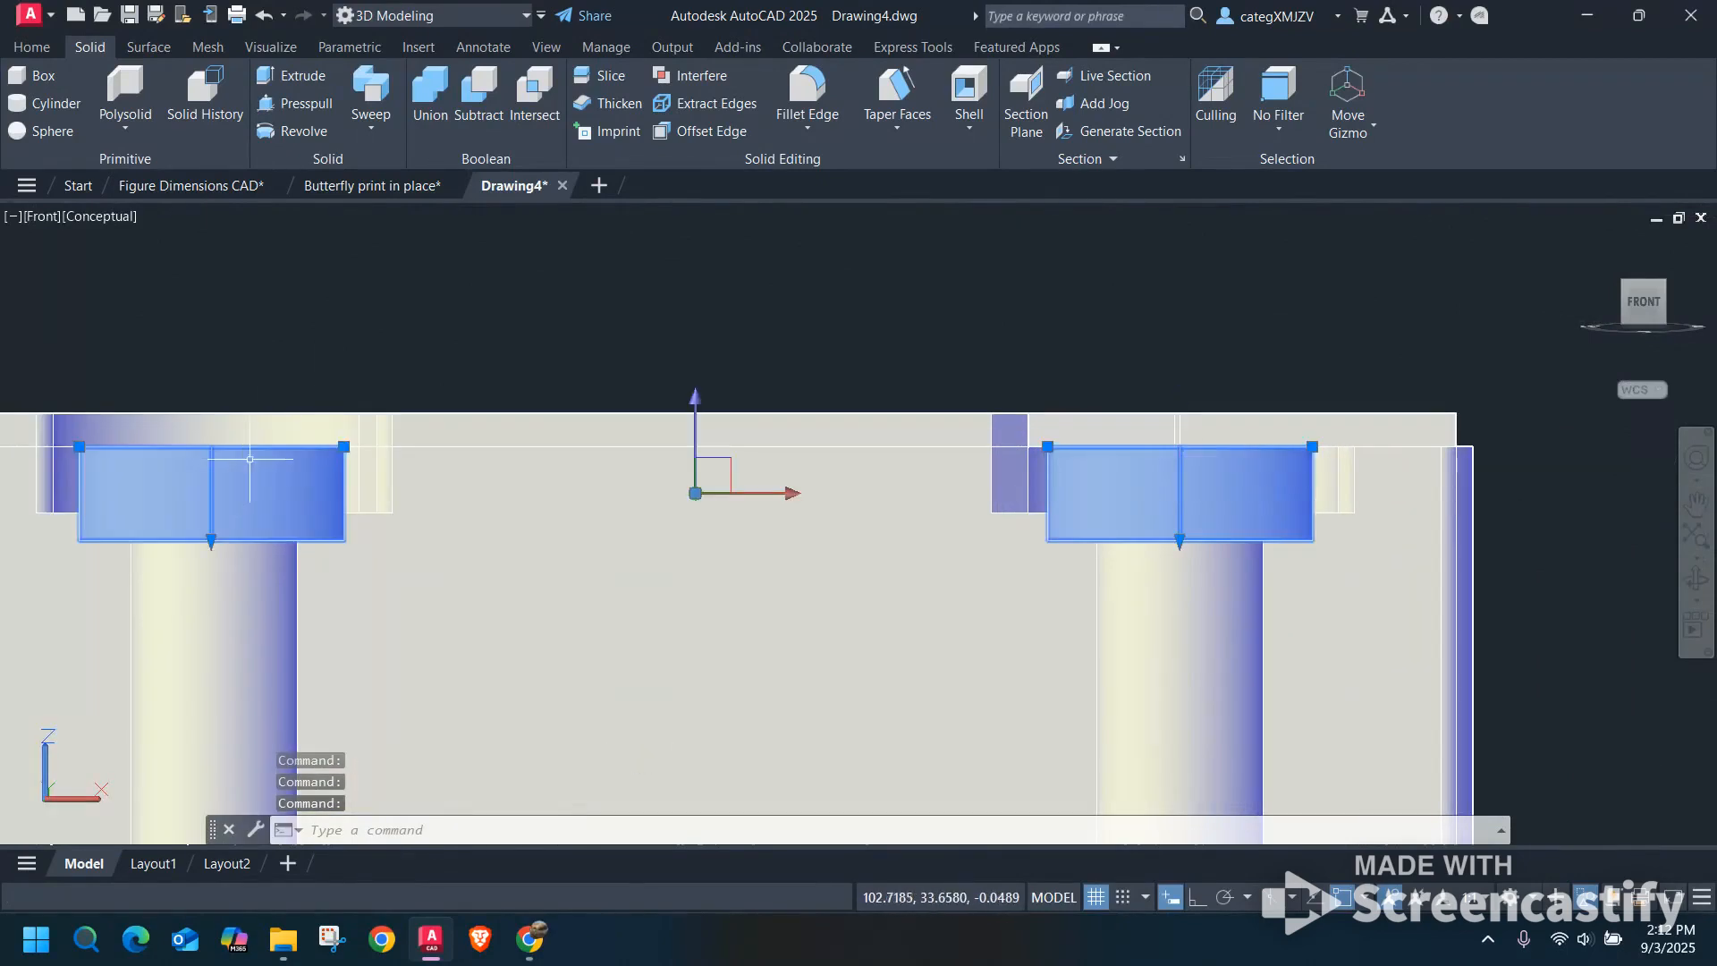
{"action": "left_click", "coordinate": [695, 447]}
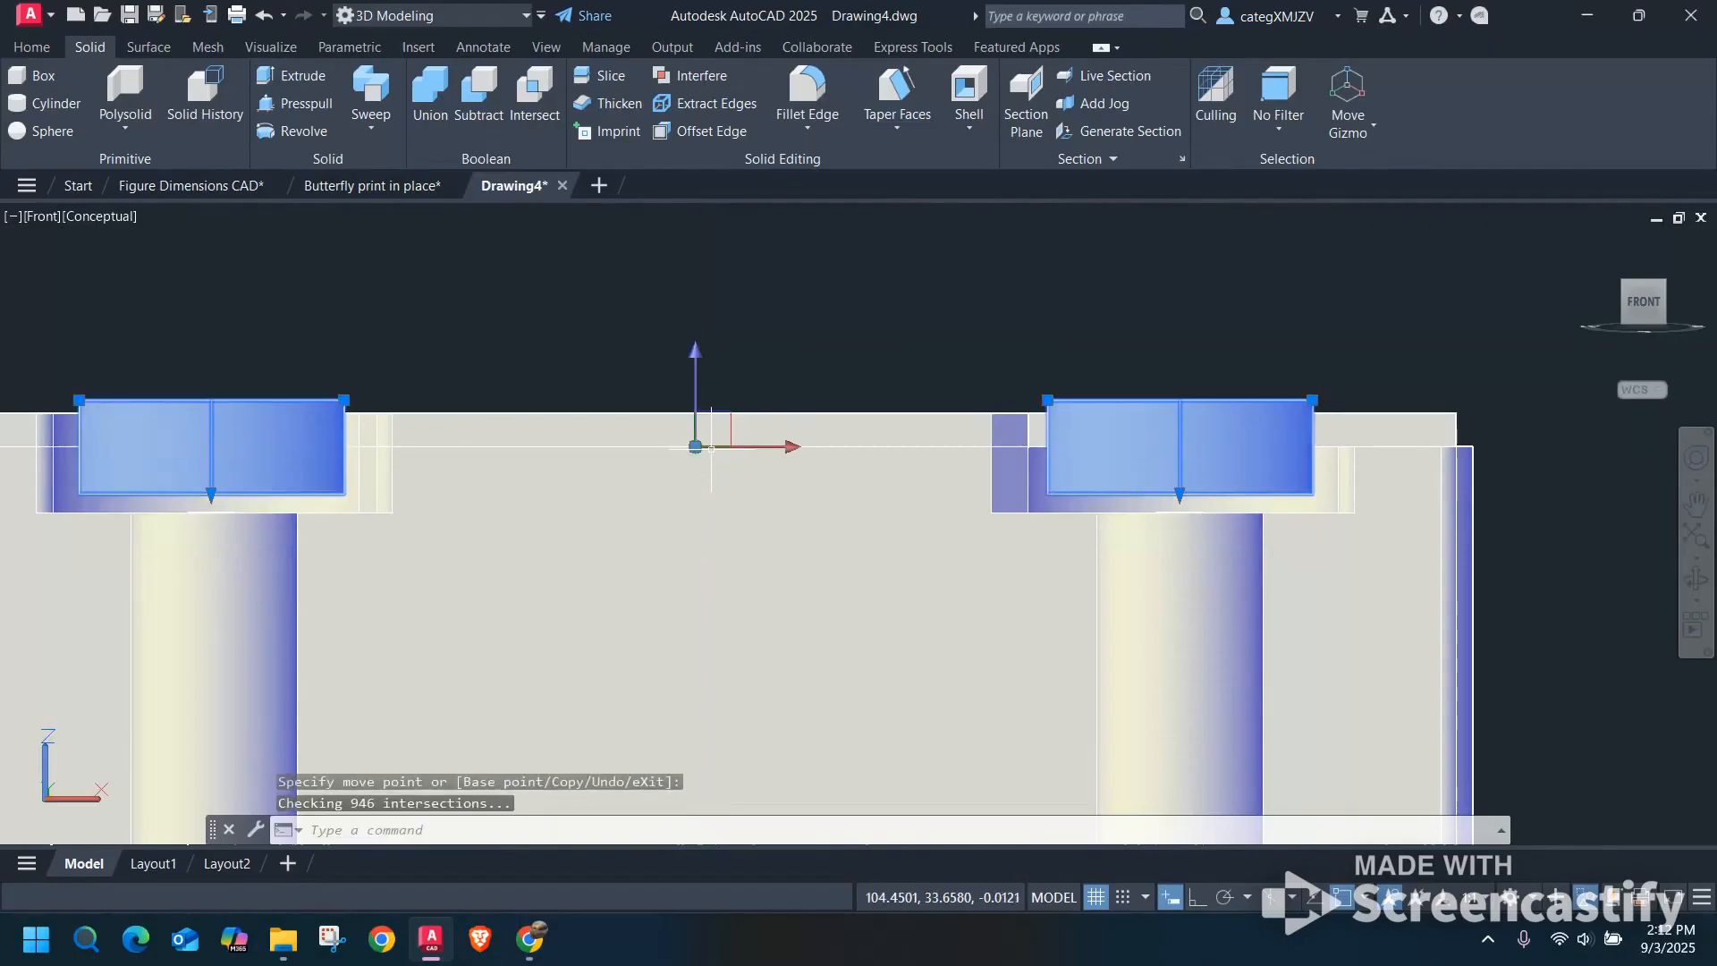
{"action": "key", "text": "Escape"}
{"action": "scroll", "coordinate": [1196, 516], "scroll_direction": "up", "scroll_amount": 3}
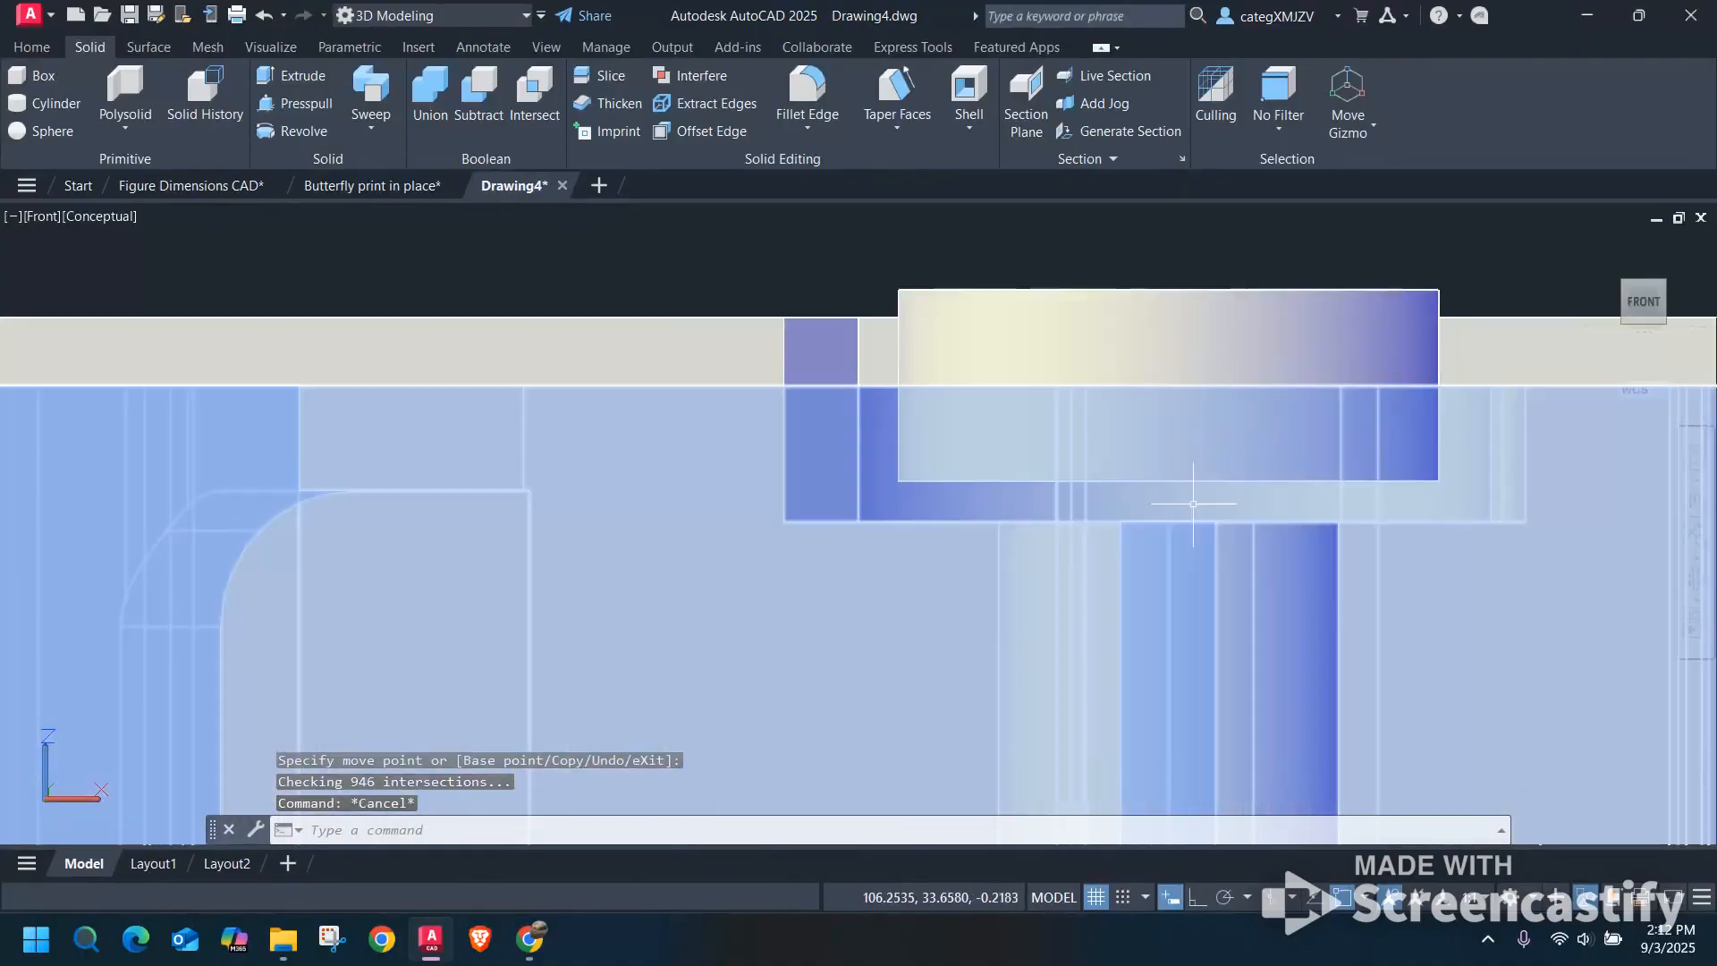
{"action": "scroll", "coordinate": [1182, 497], "scroll_direction": "down", "scroll_amount": 2}
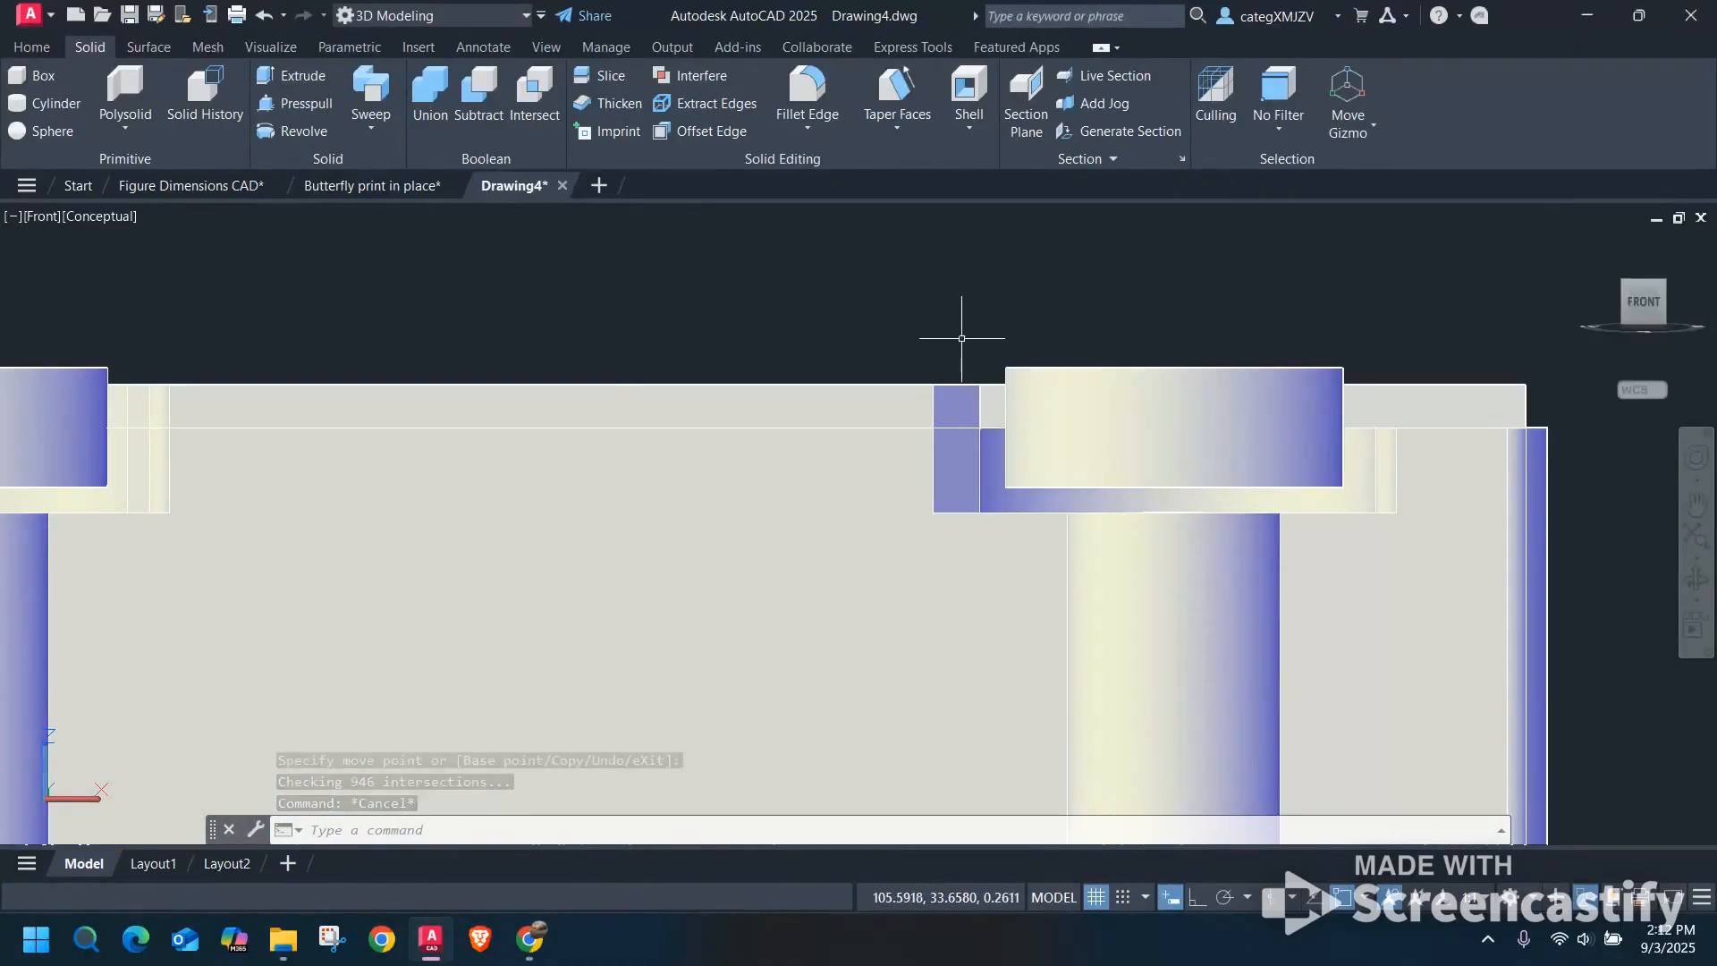
Fillet both circular edges of the last car's front wheel with a 0.0625 radius.
{"action": "middle_click_drag", "start_coordinate": [951, 337], "coordinate": [1040, 463], "text": "shift"}
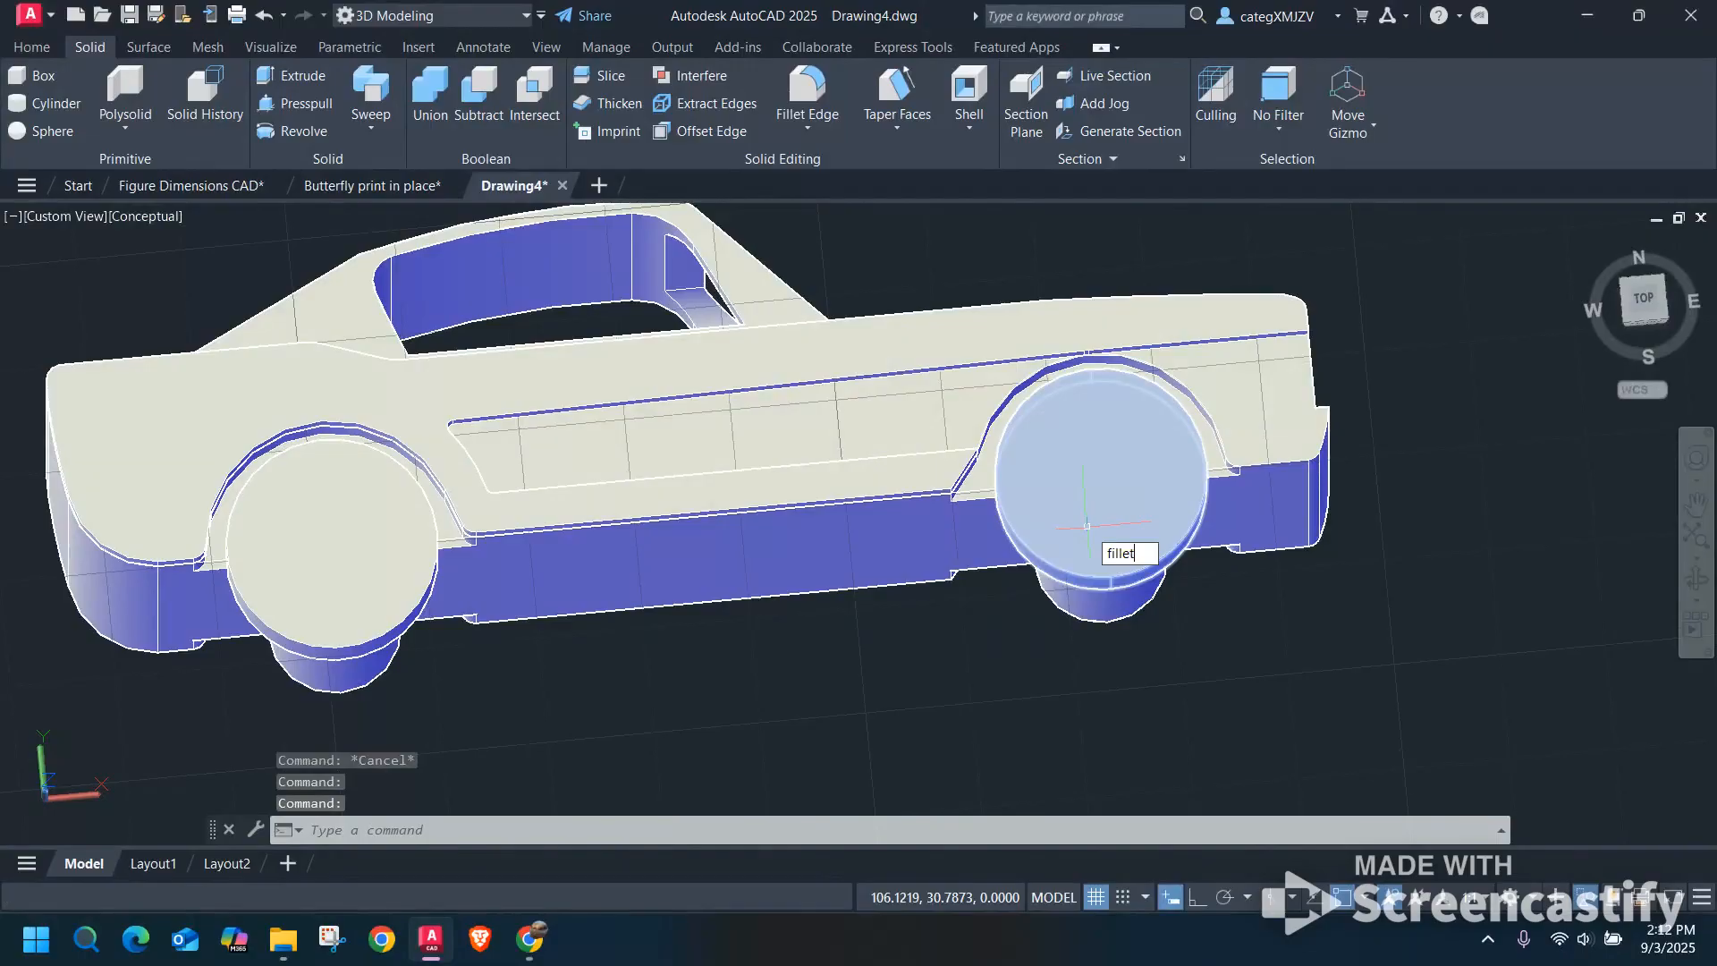
{"action": "key", "text": "Down"}
{"action": "key", "text": "Return"}
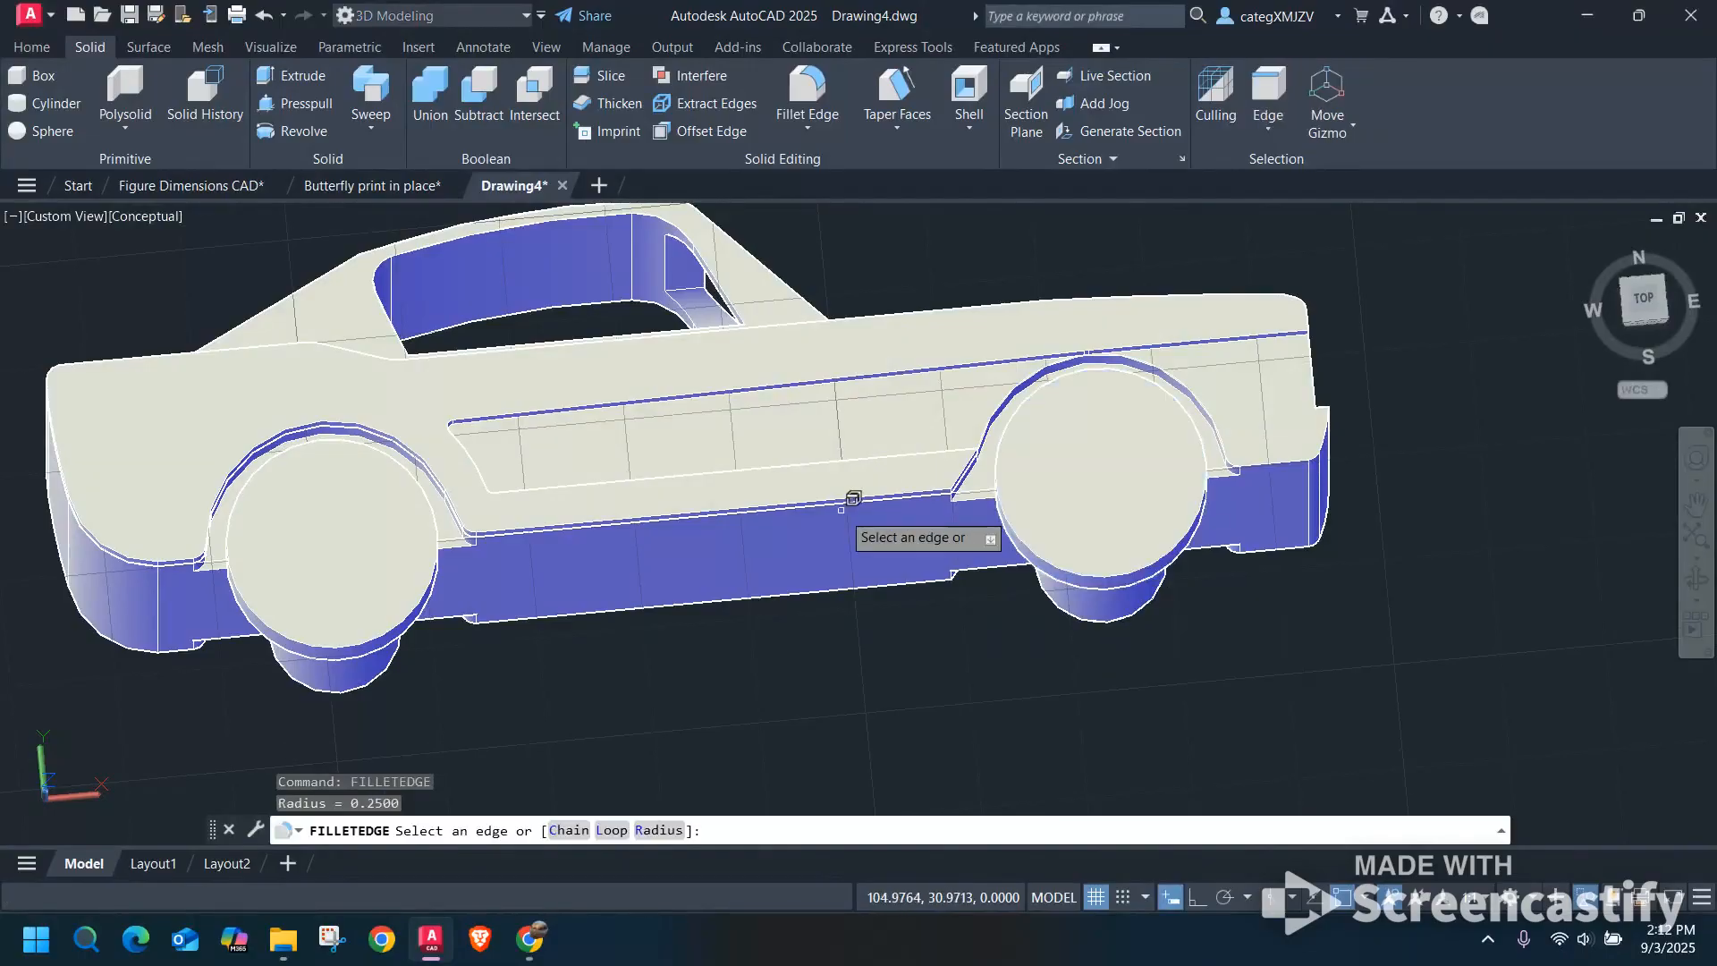
{"action": "left_click", "coordinate": [1071, 572]}
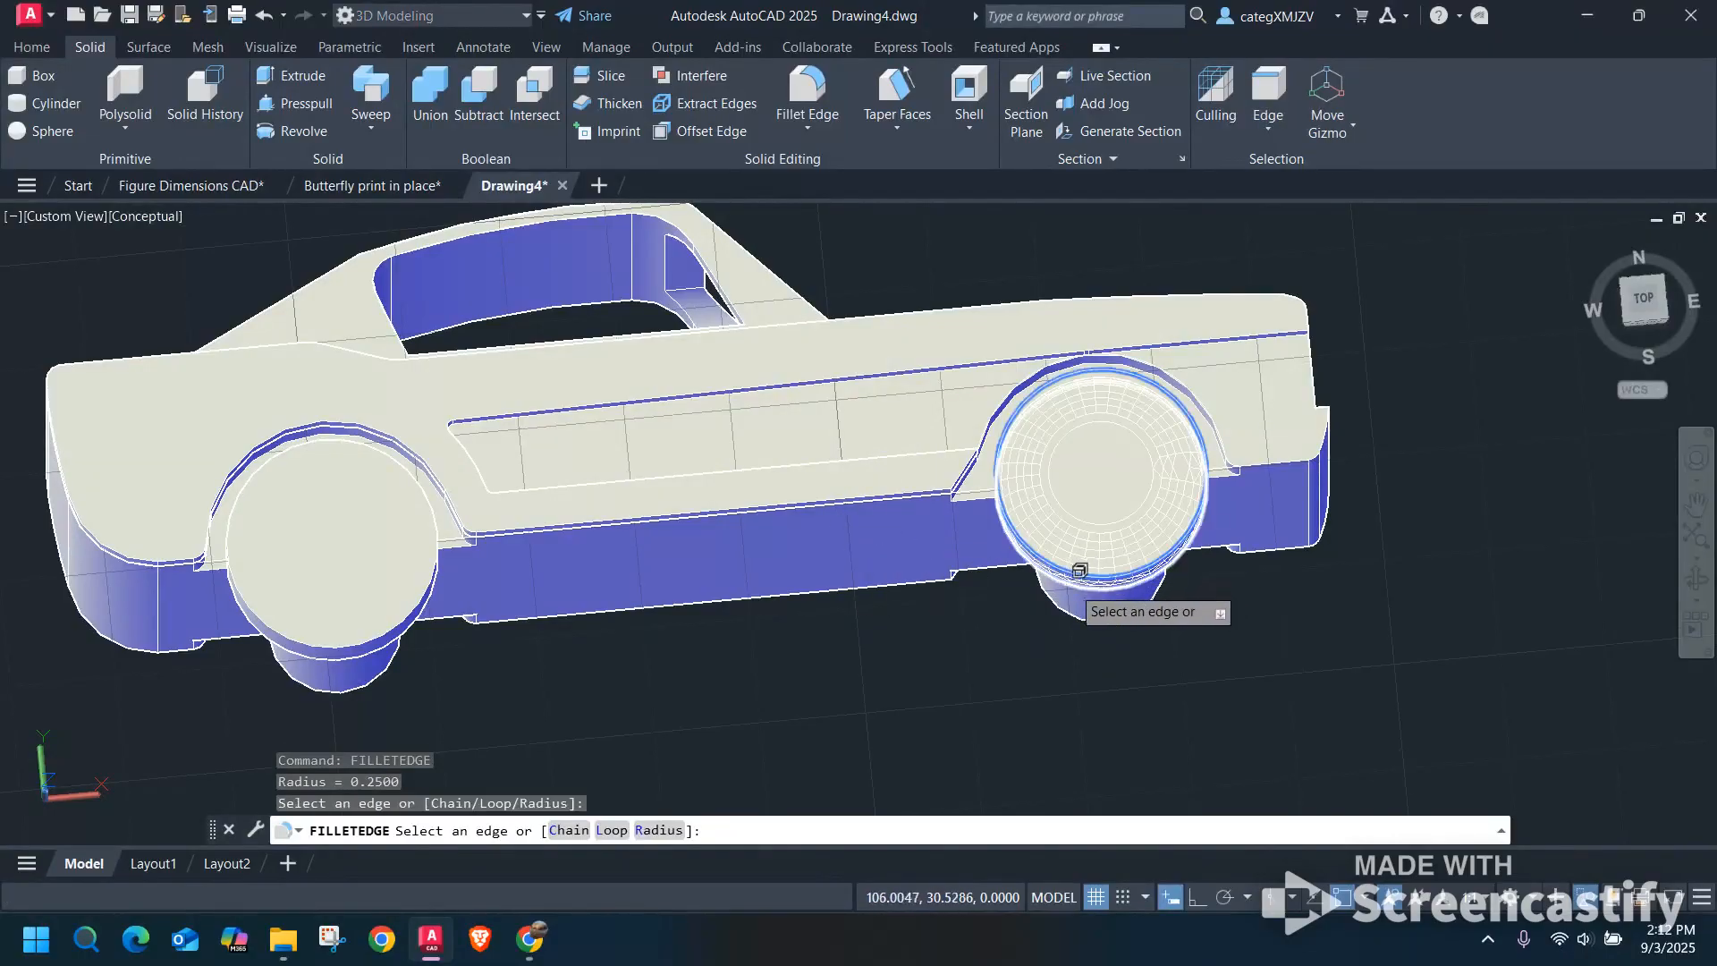
{"action": "middle_click_drag", "start_coordinate": [1200, 564], "coordinate": [1185, 520], "text": "shift"}
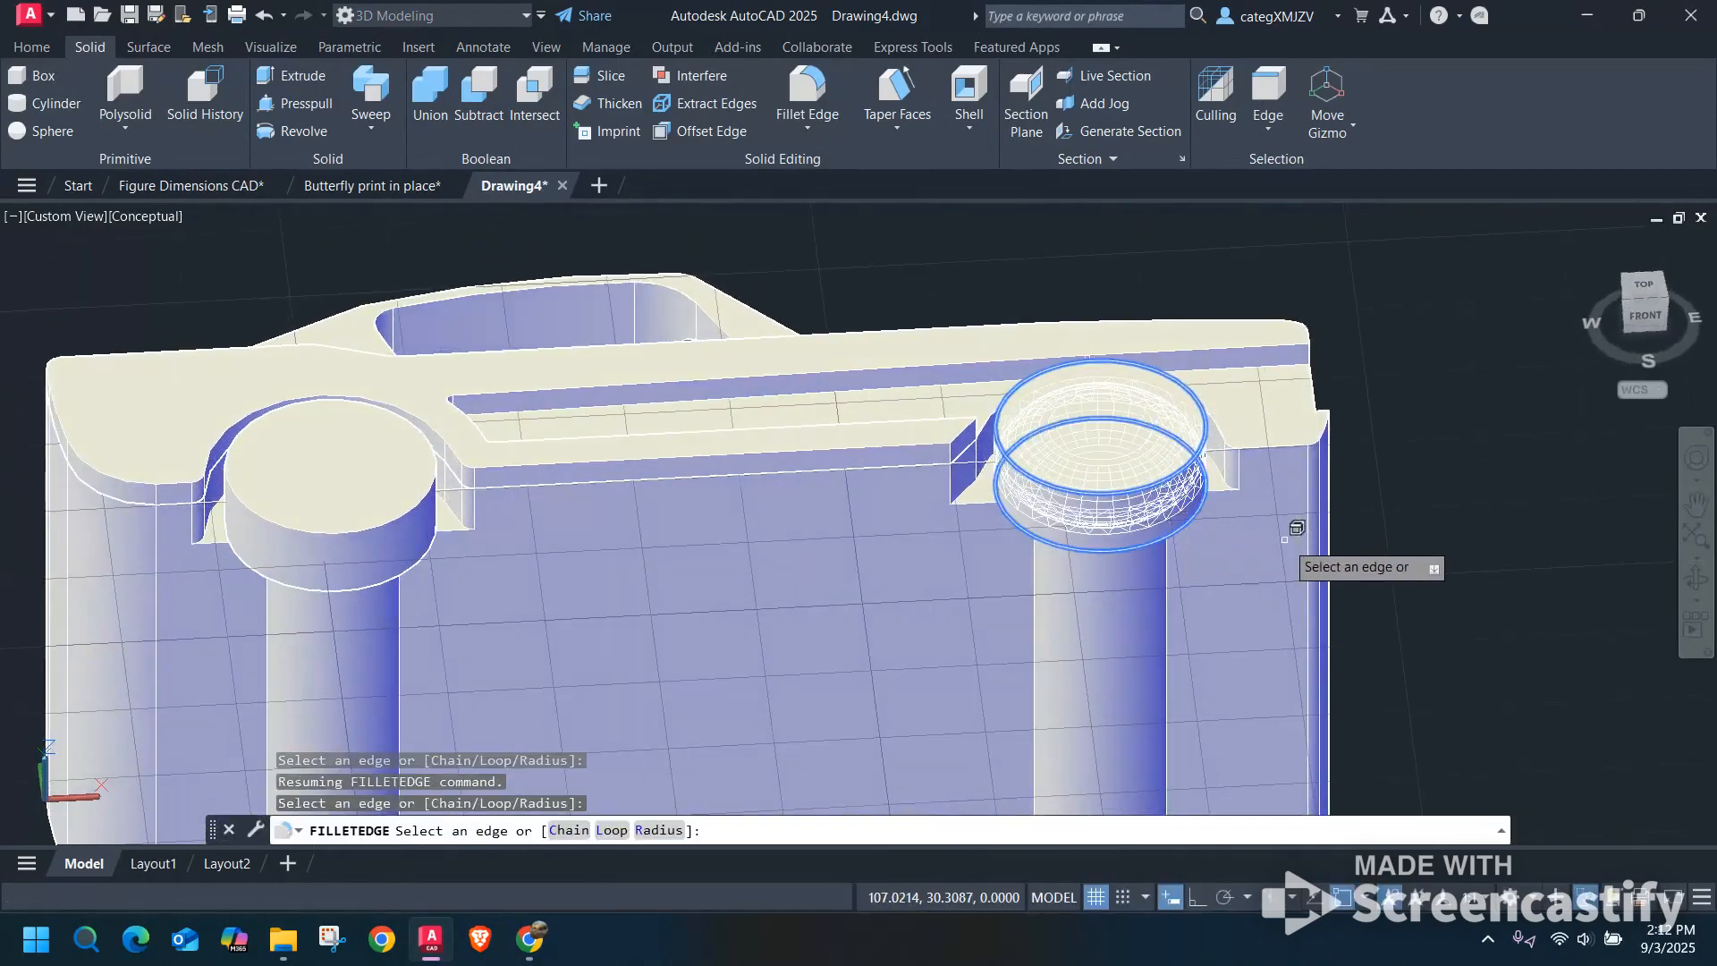
{"action": "key", "text": "Down"}
{"action": "key", "text": "Down"}
{"action": "key", "text": "Down"}
{"action": "key", "text": "Down"}
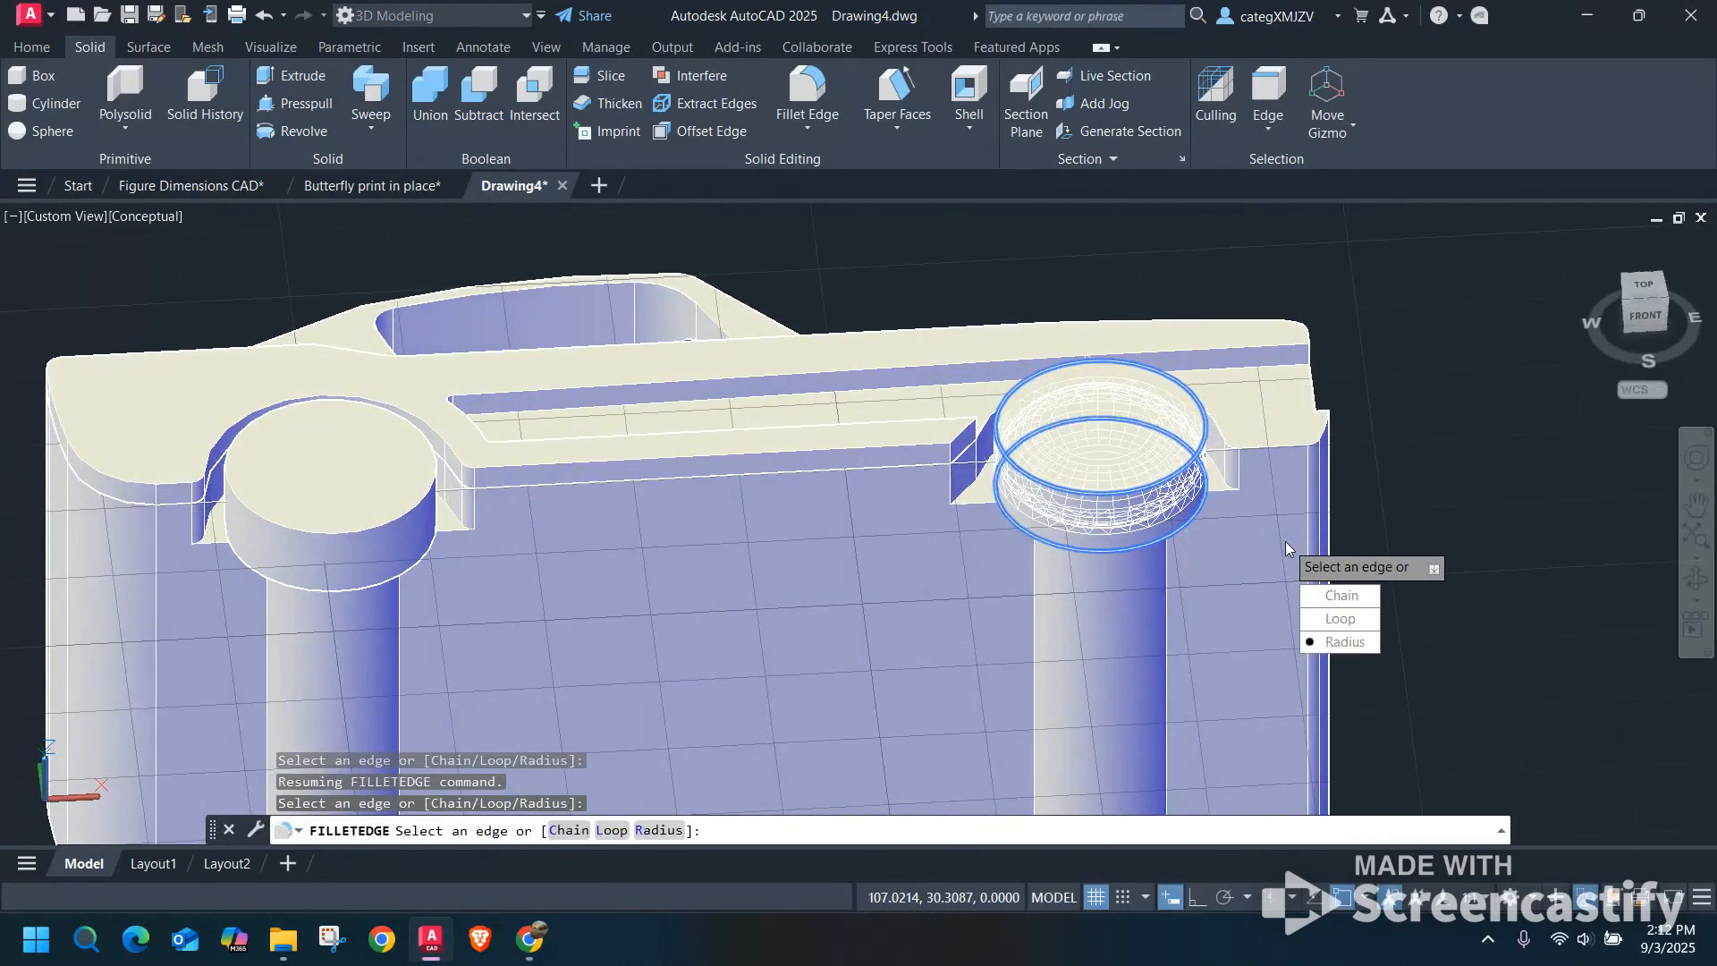
{"action": "key", "text": "Return"}
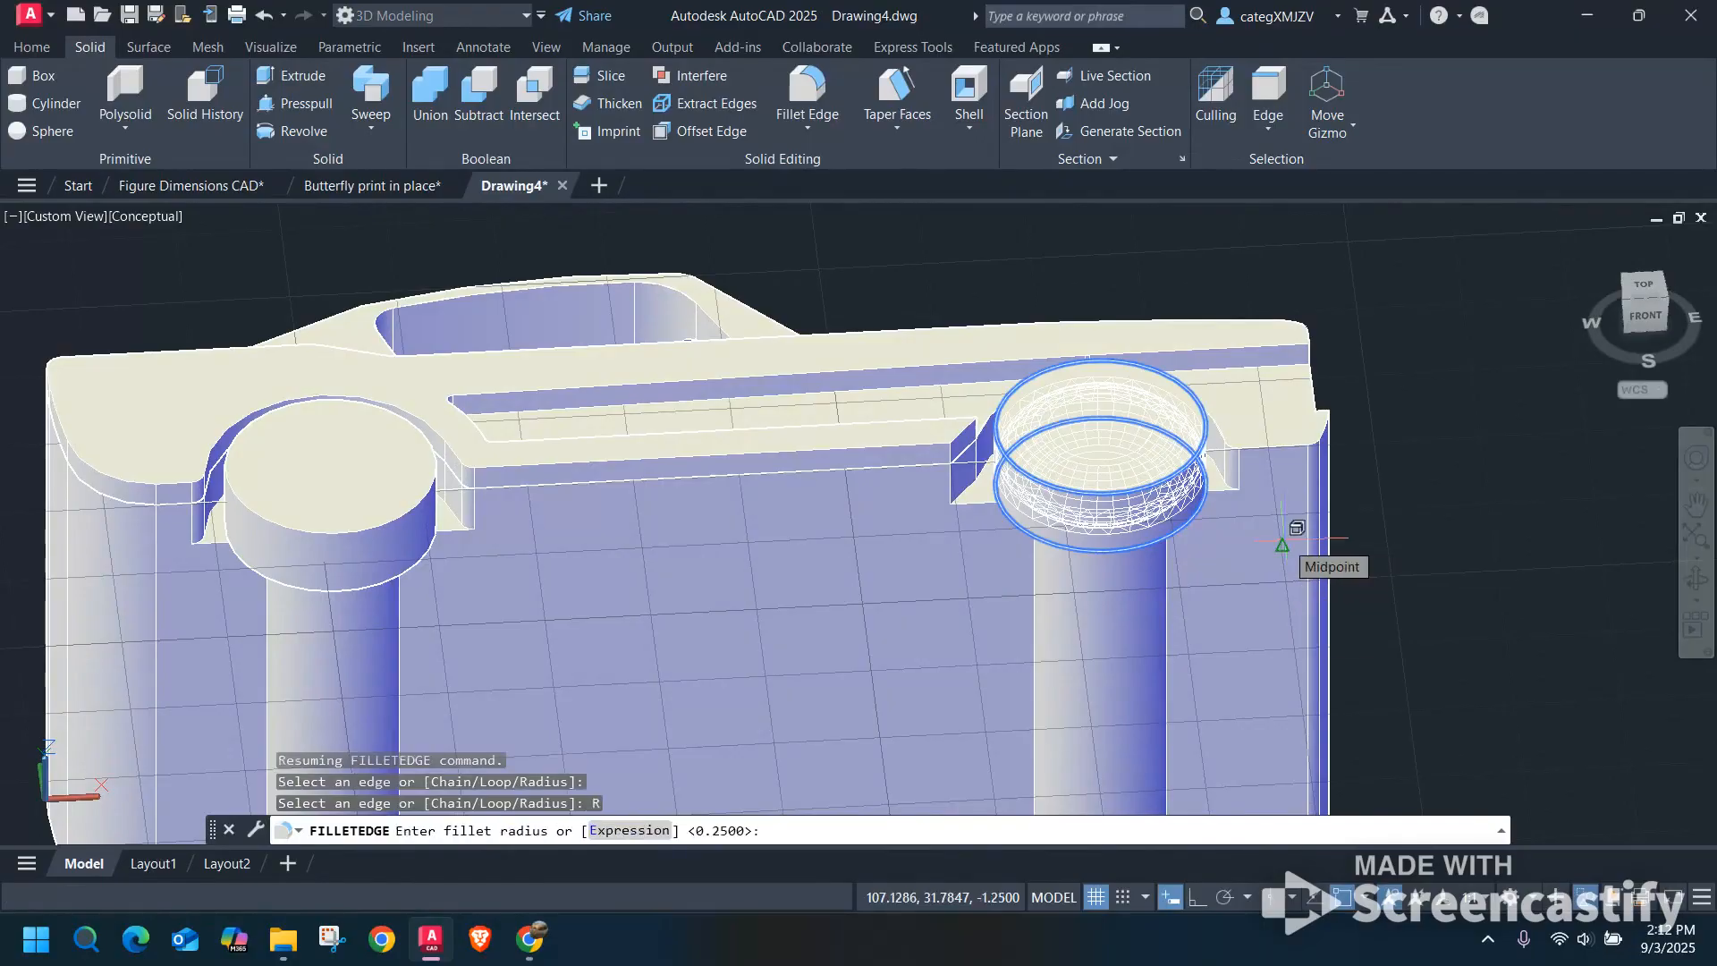
{"action": "type", "text": ".0625"}
{"action": "key", "text": "Return"}
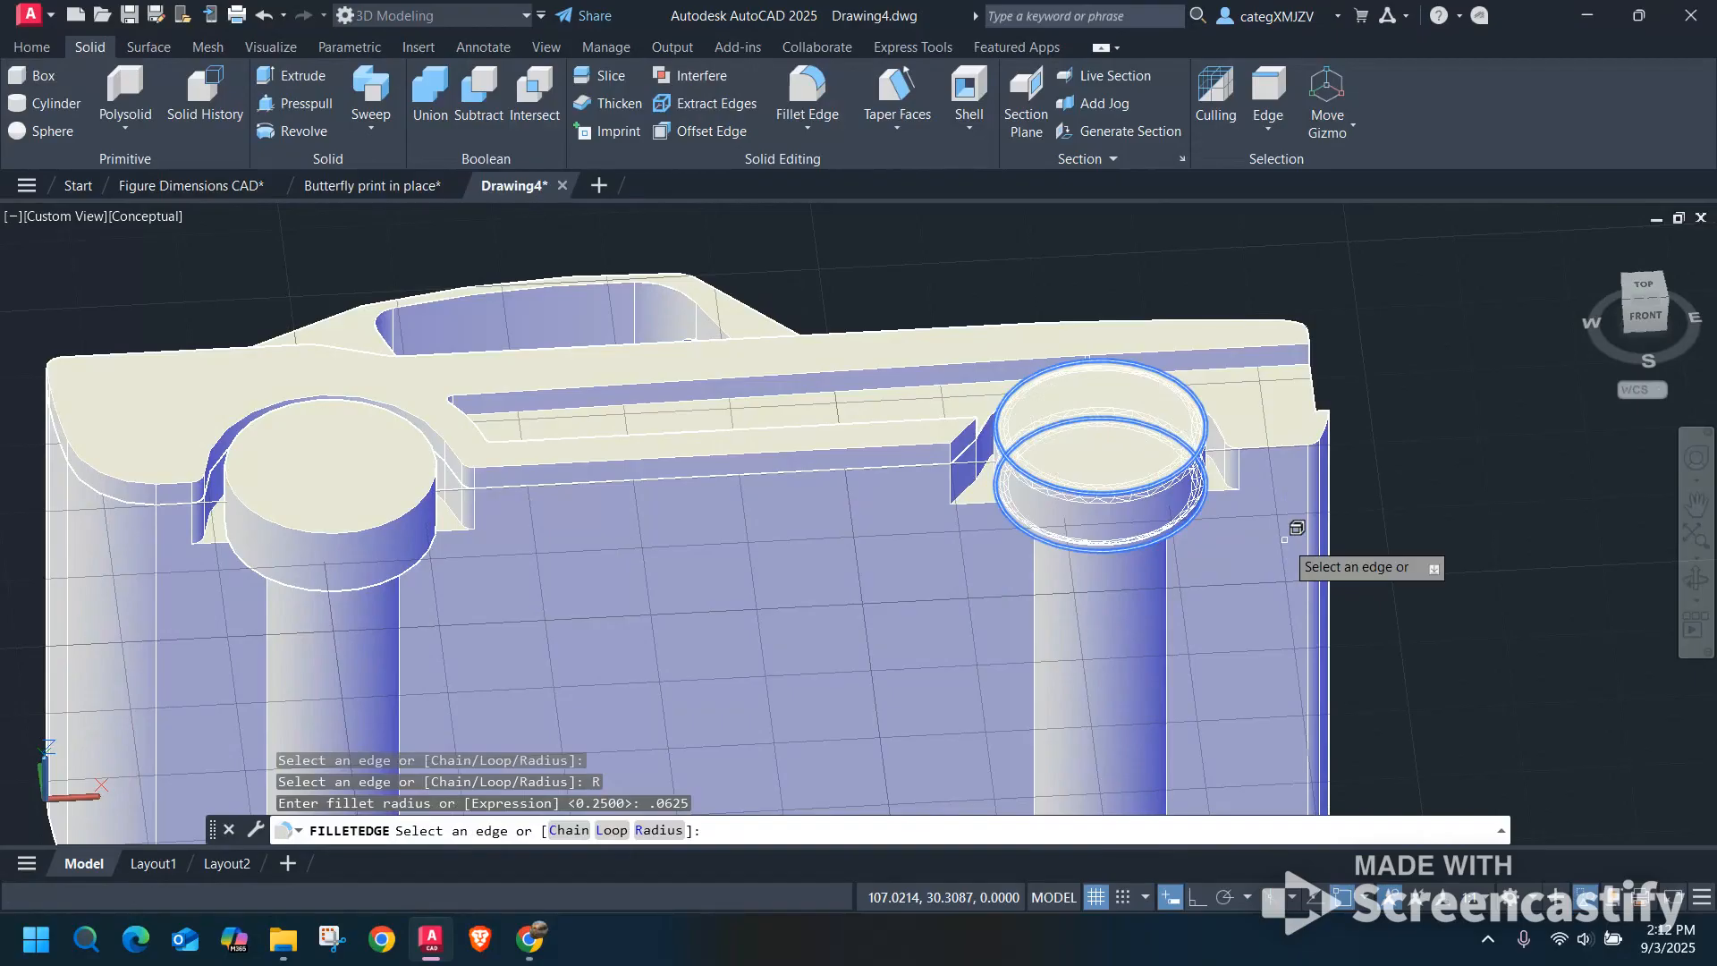
{"action": "key", "text": "Return"}
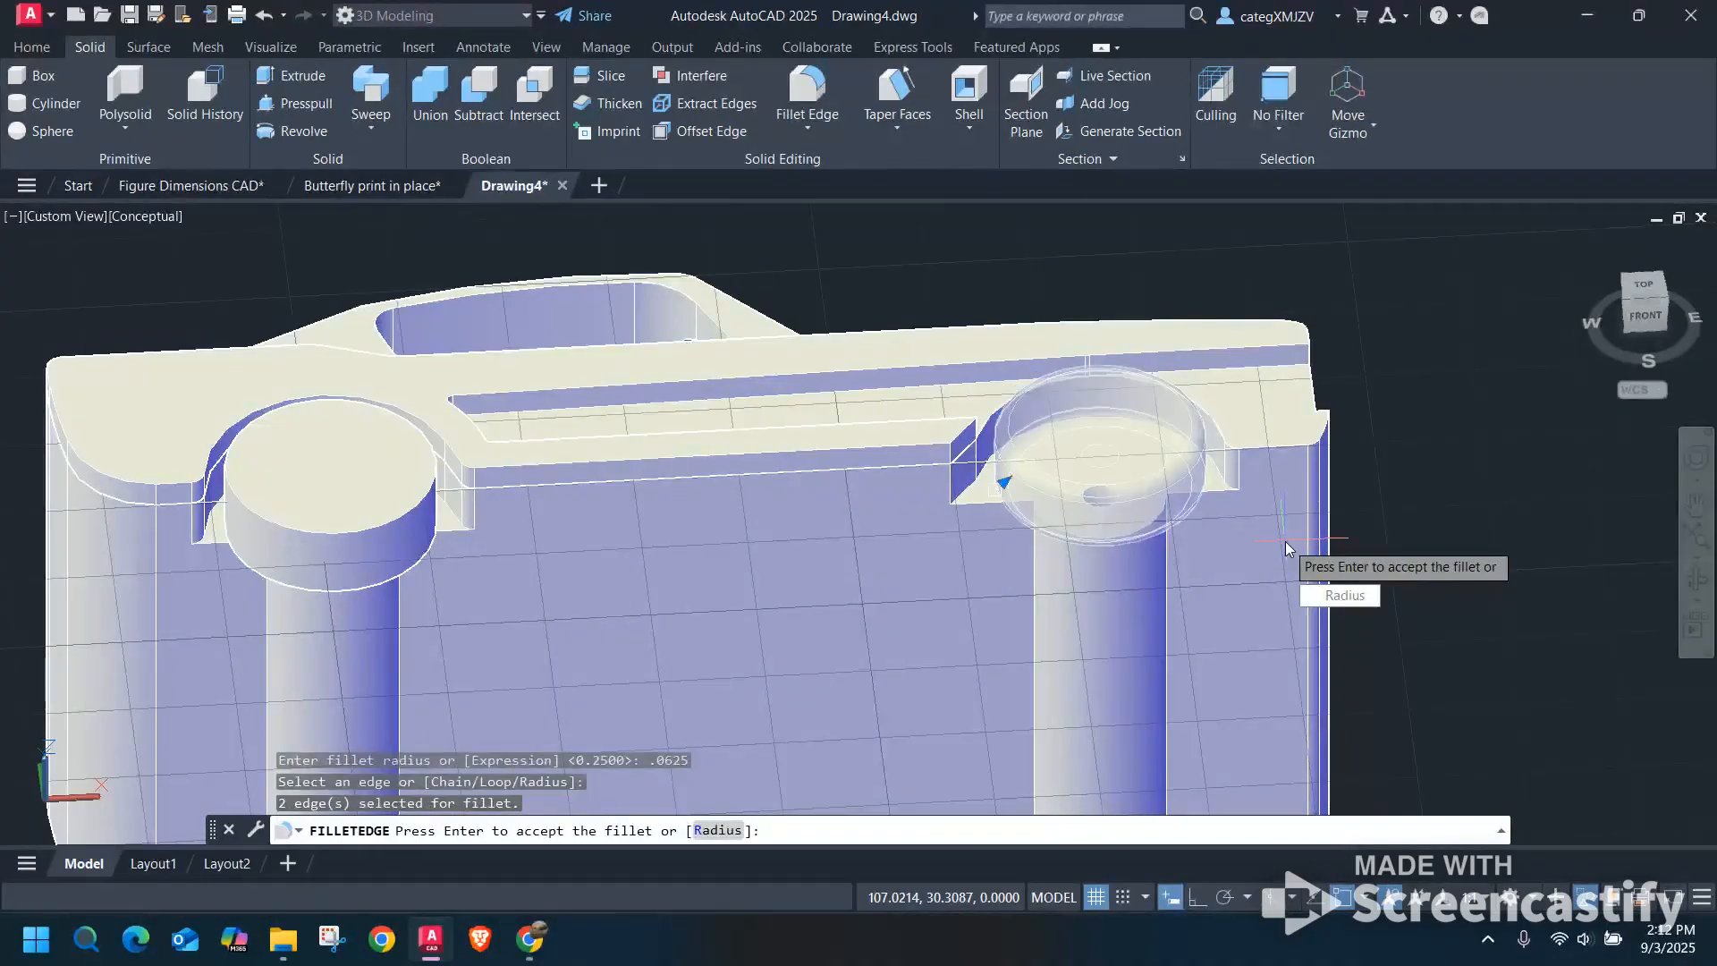
{"action": "key", "text": "Return"}
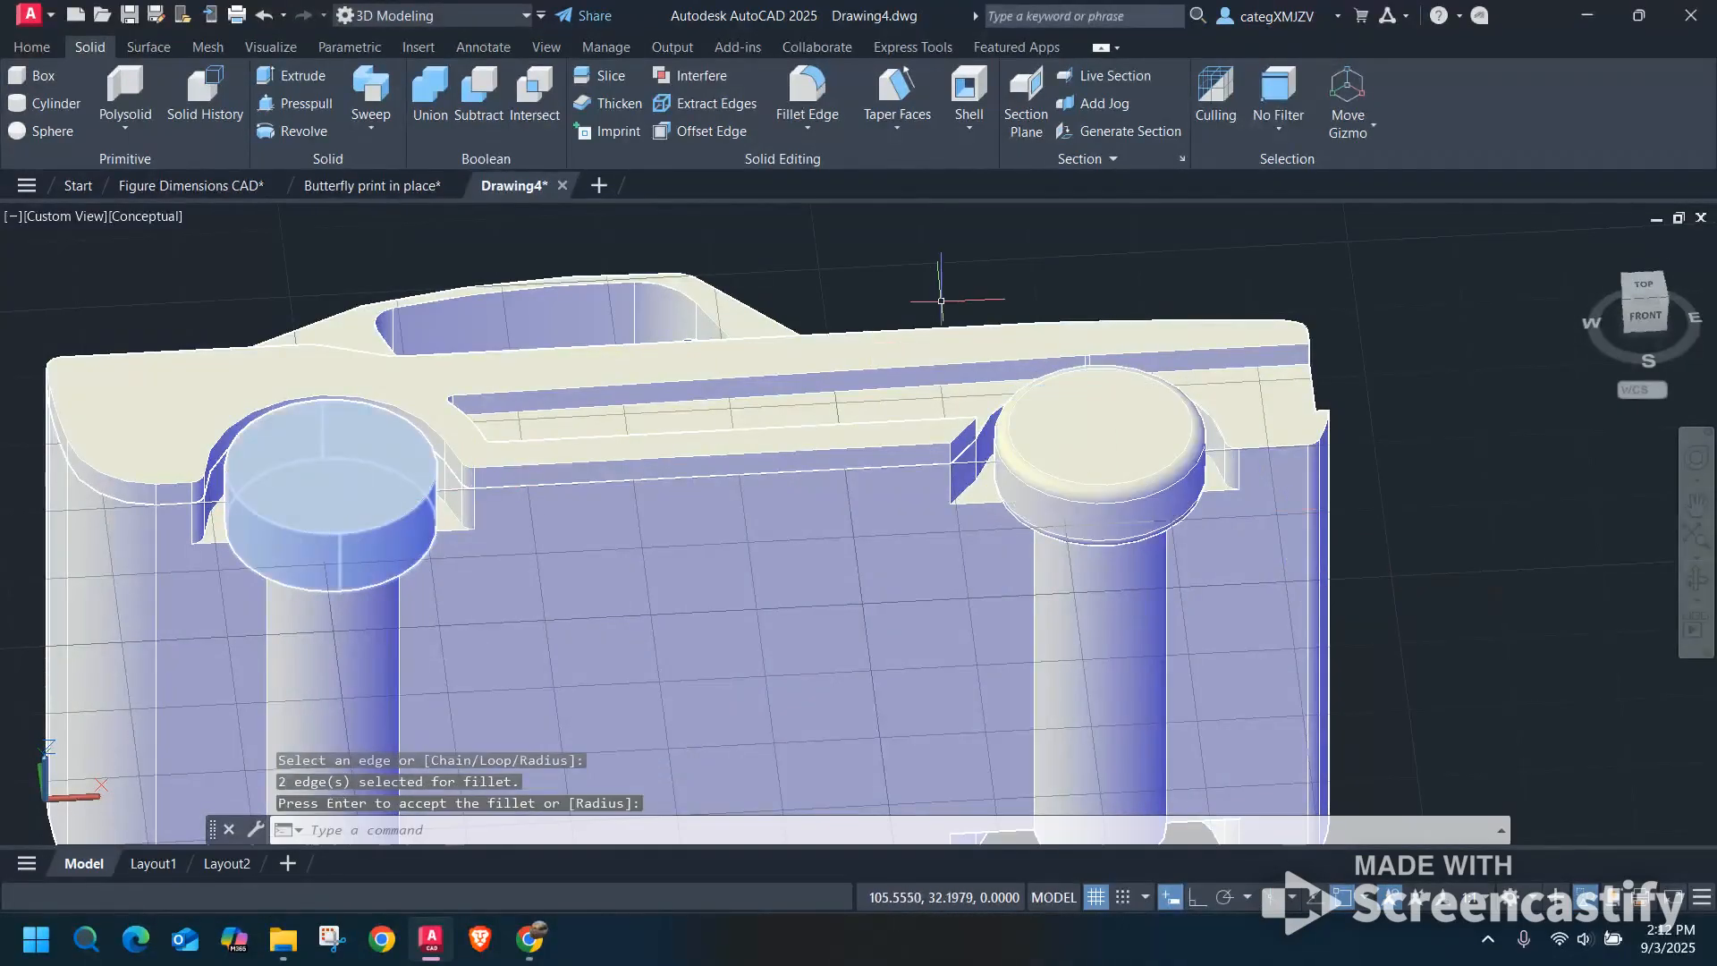
Fillet both circular edges of the last car's rear wheel with the same 0.0625 radius.
{"action": "right_click", "coordinate": [941, 300]}
{"action": "left_click", "coordinate": [955, 308]}
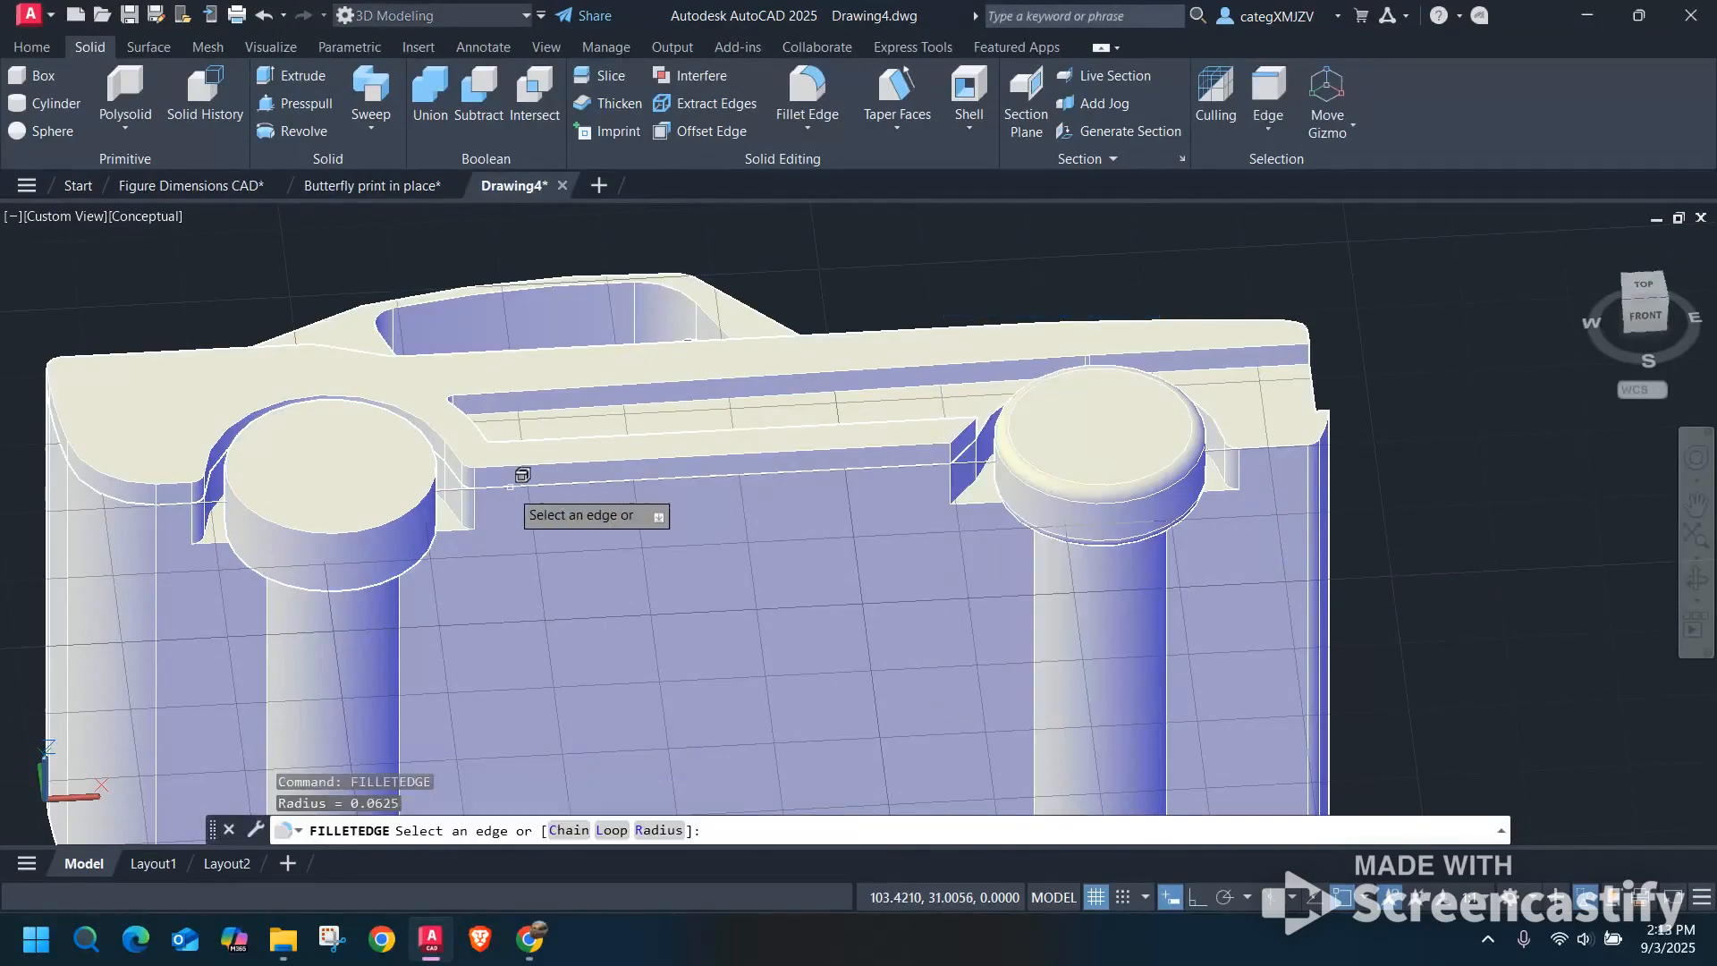
{"action": "left_click", "coordinate": [426, 499]}
{"action": "left_click", "coordinate": [426, 549]}
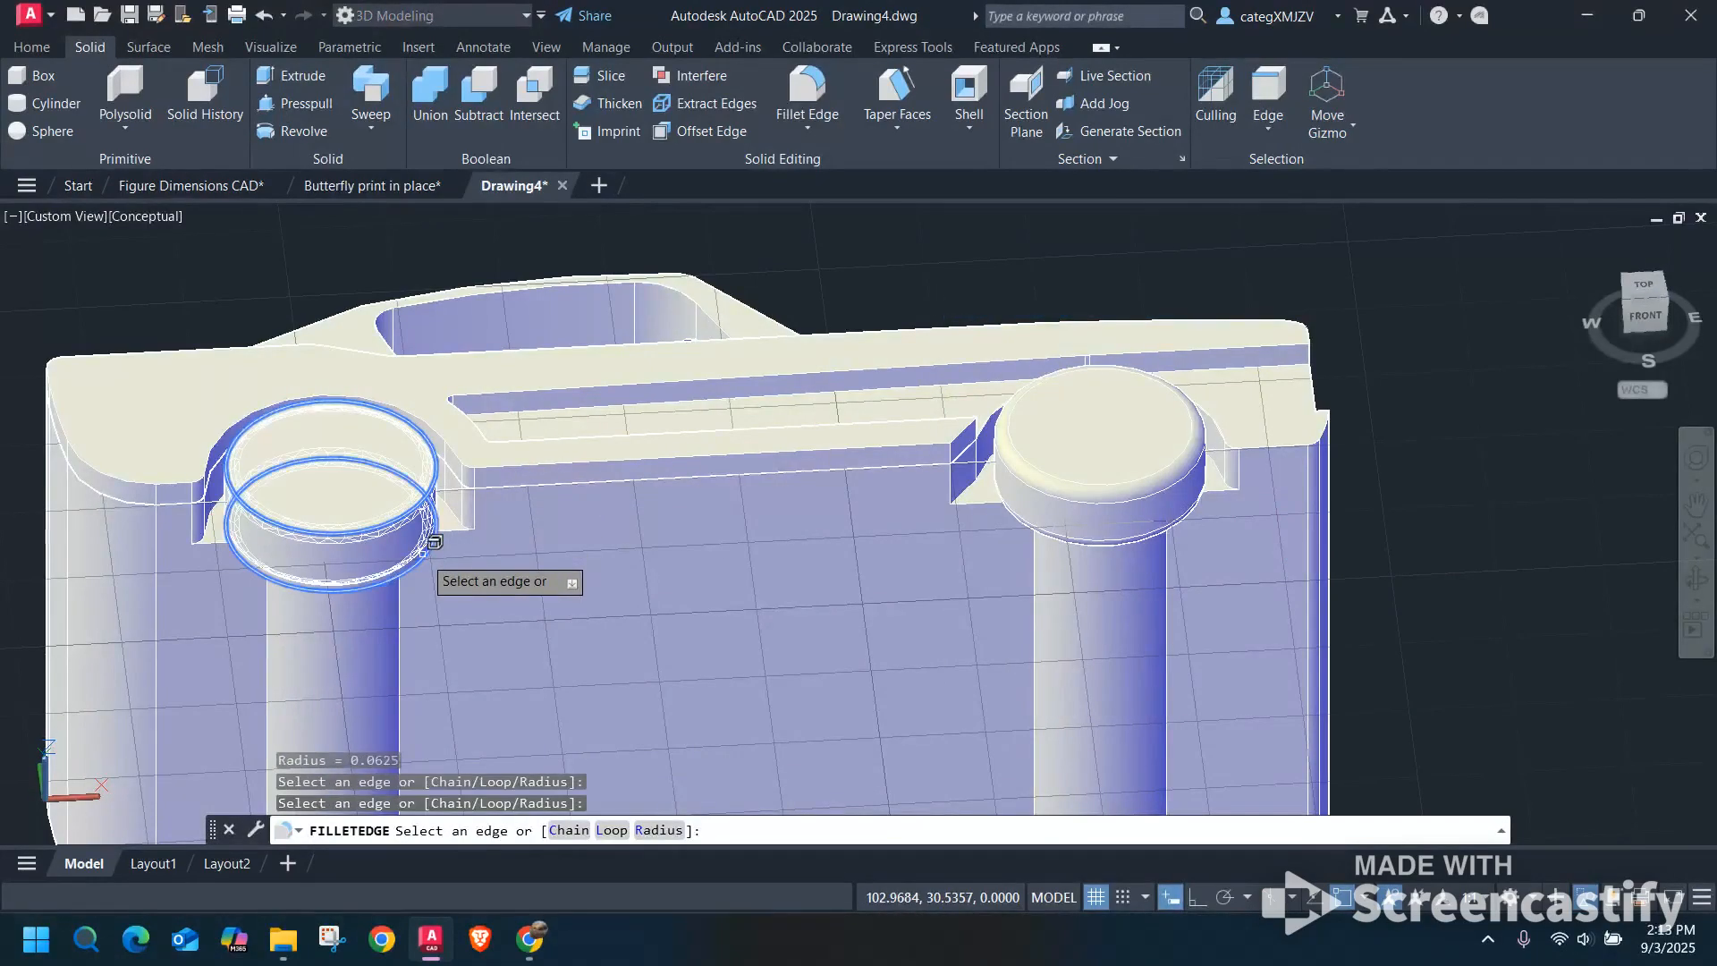
{"action": "key", "text": "Return"}
{"action": "middle_click_drag", "start_coordinate": [430, 546], "coordinate": [575, 579], "text": "shift"}
{"action": "key", "text": "Return"}
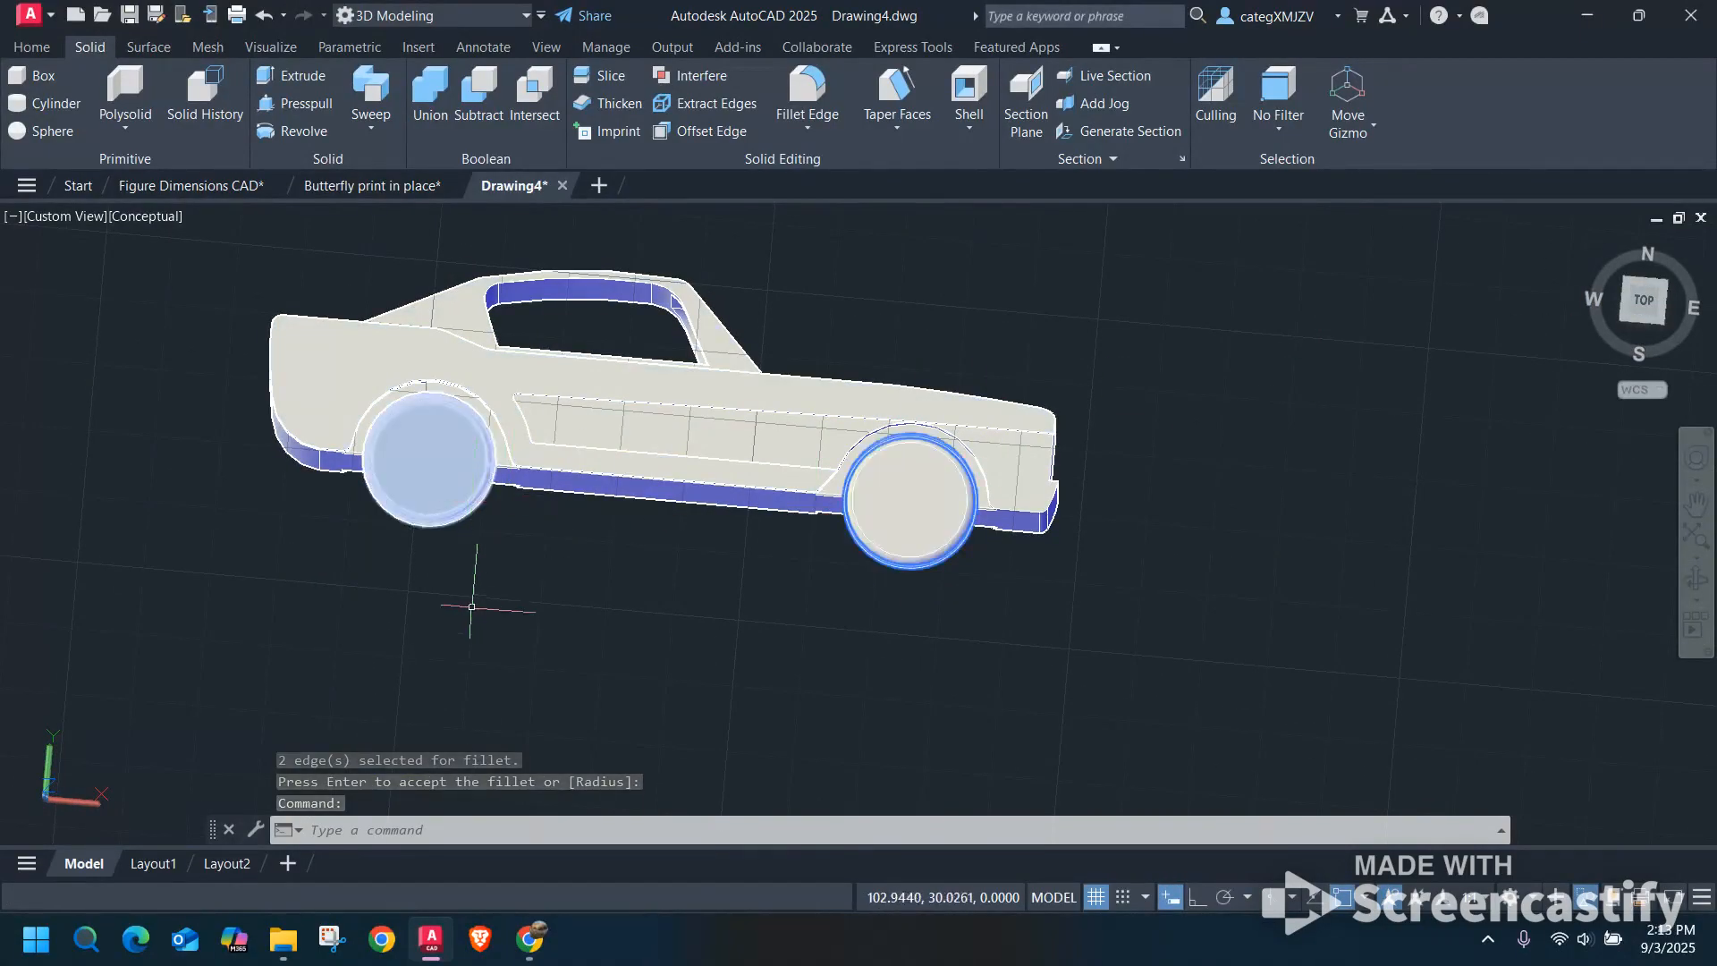
{"action": "middle_click_drag", "start_coordinate": [468, 582], "coordinate": [553, 383], "text": "shift"}
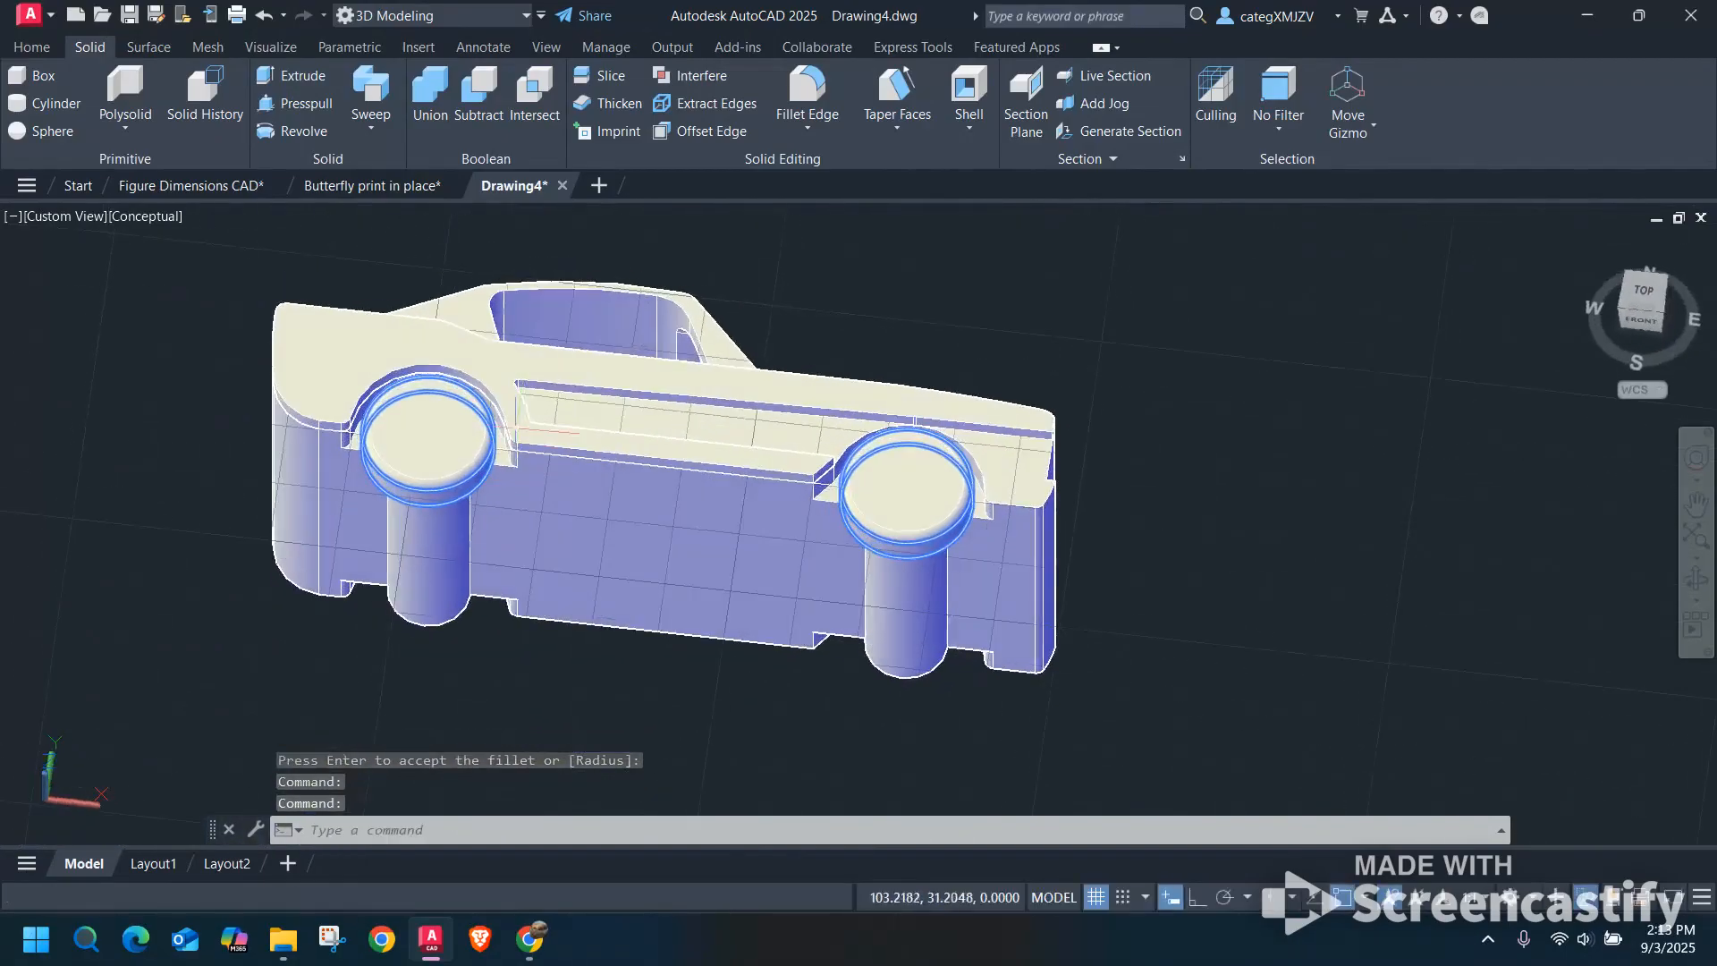
{"action": "key", "text": "Escape"}
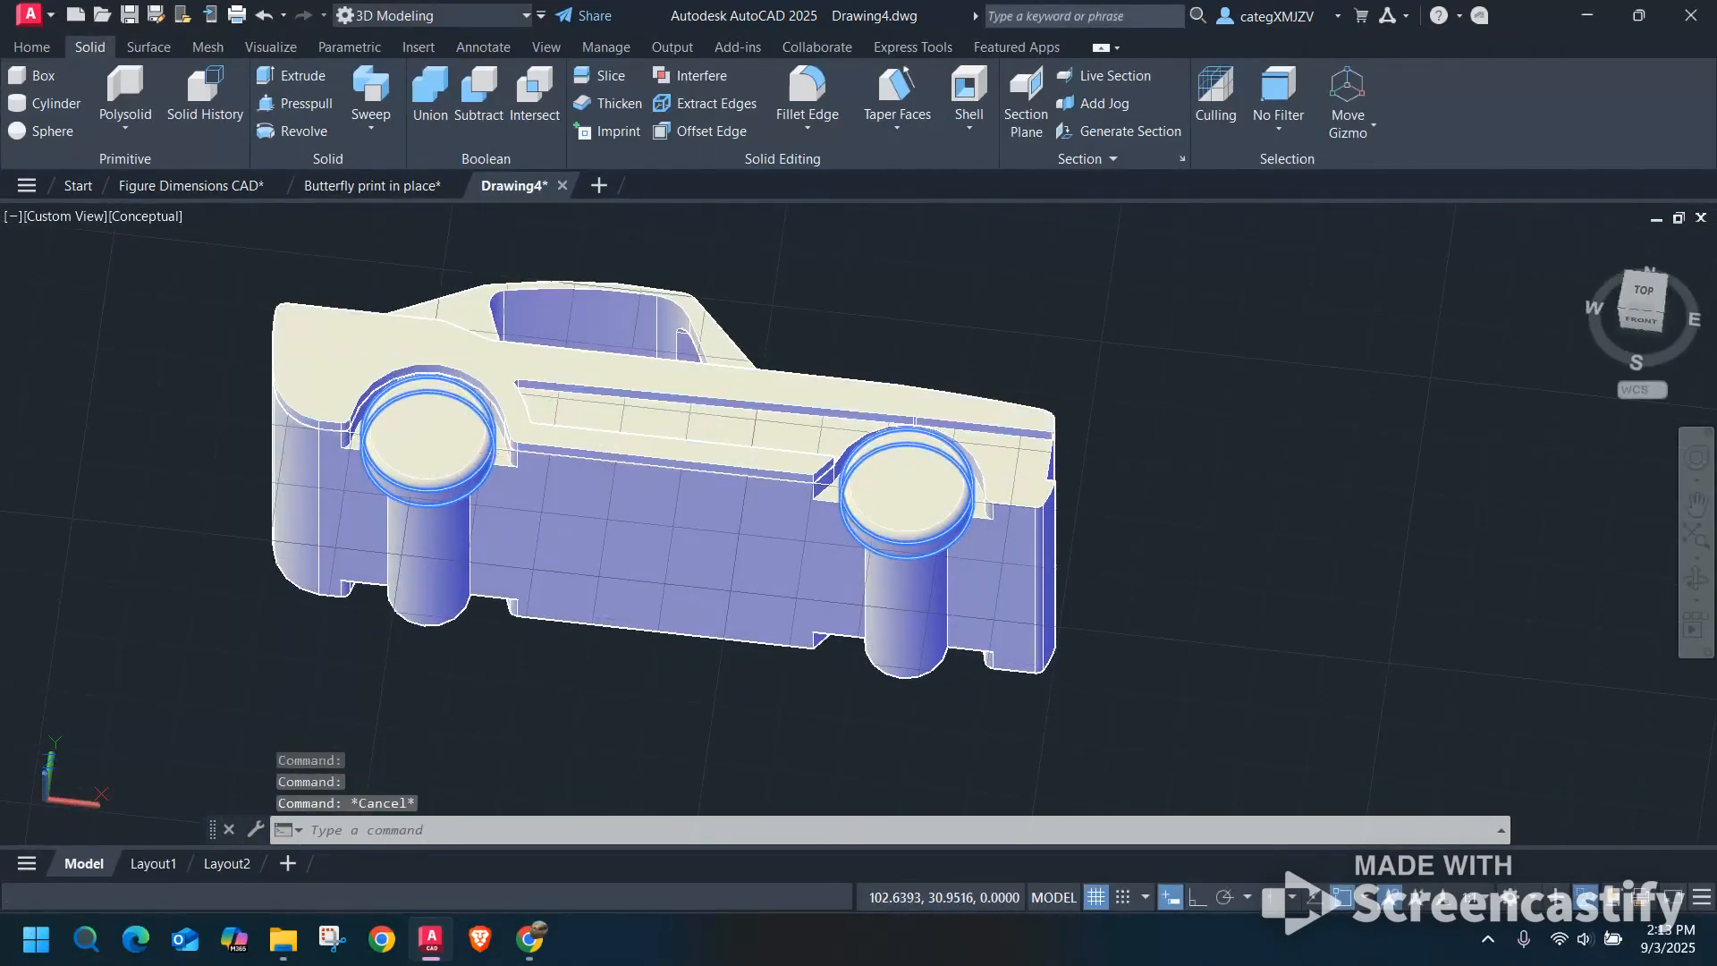
{"action": "left_click", "coordinate": [1104, 637]}
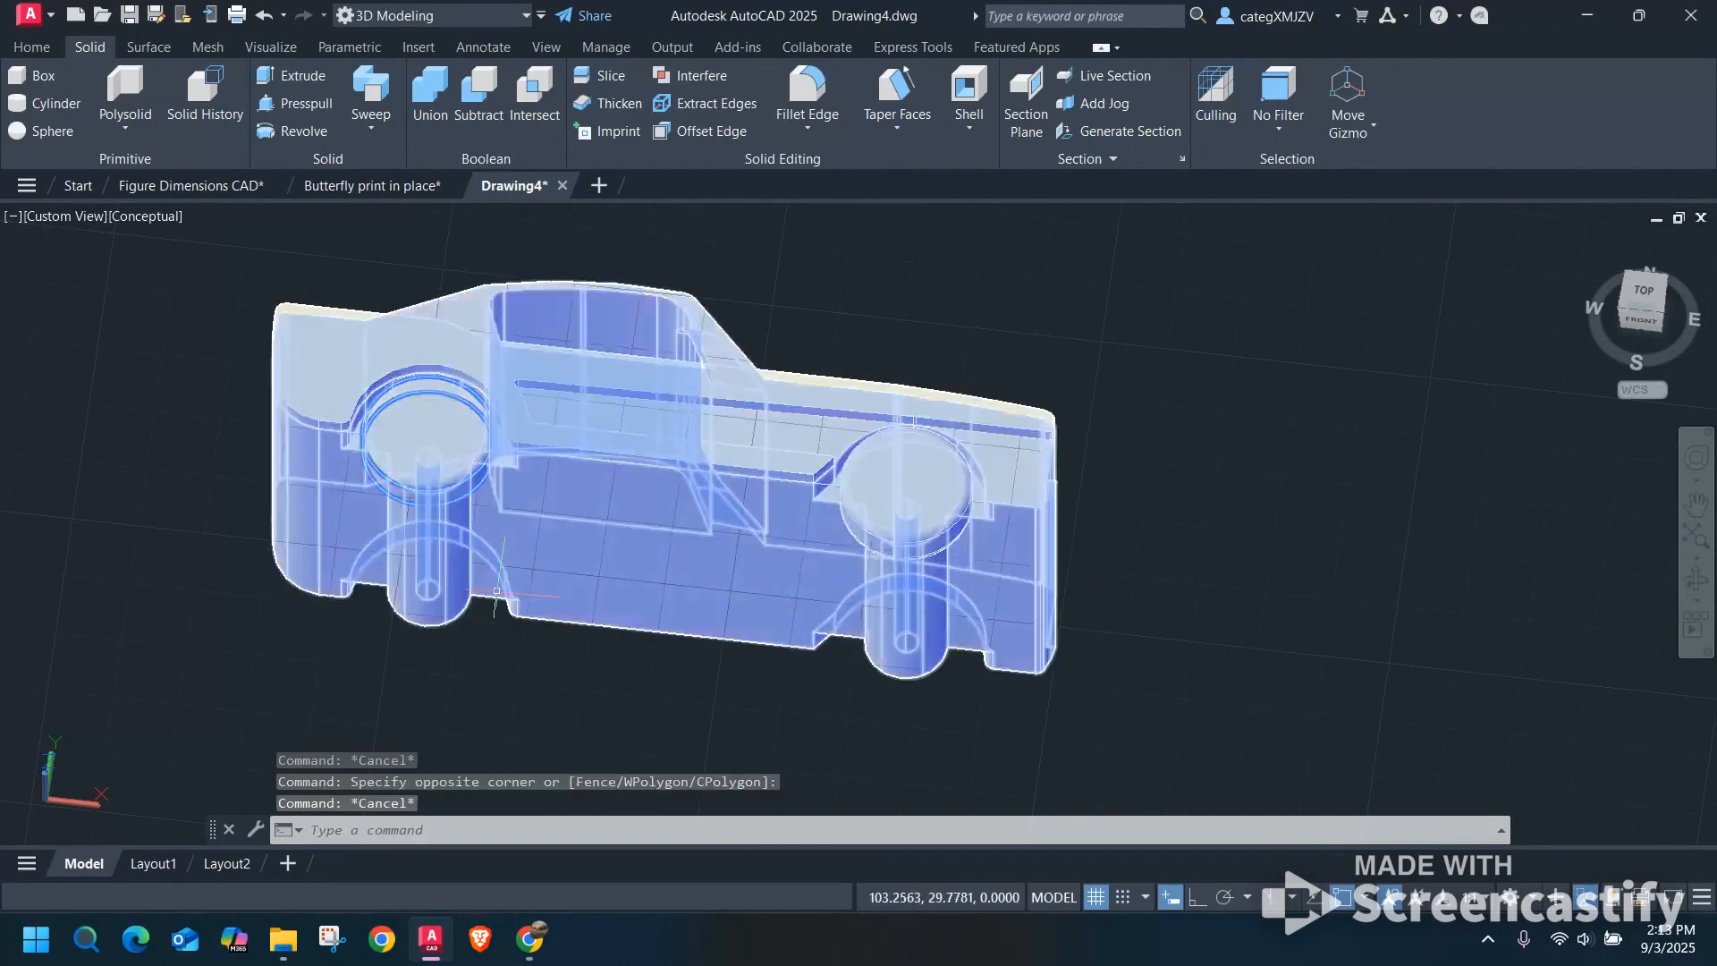
{"action": "left_click", "coordinate": [490, 501]}
{"action": "key", "text": "Escape"}
{"action": "left_click", "coordinate": [907, 474]}
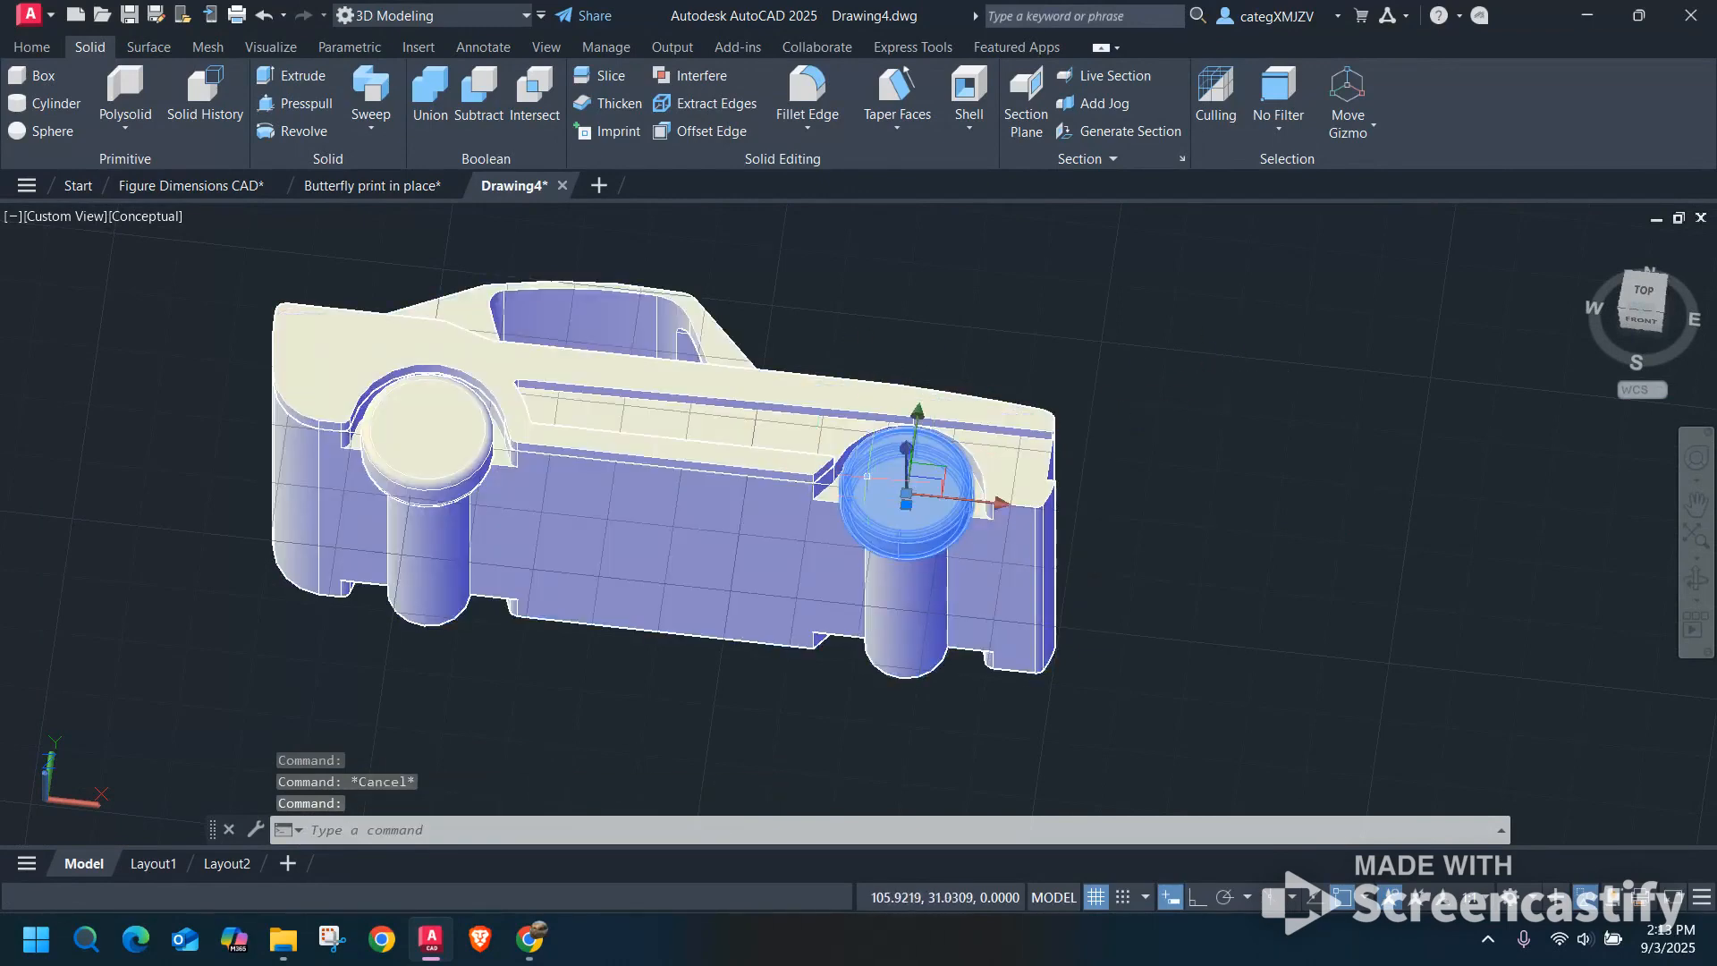
{"action": "left_click", "coordinate": [478, 418]}
{"action": "left_click", "coordinate": [484, 430]}
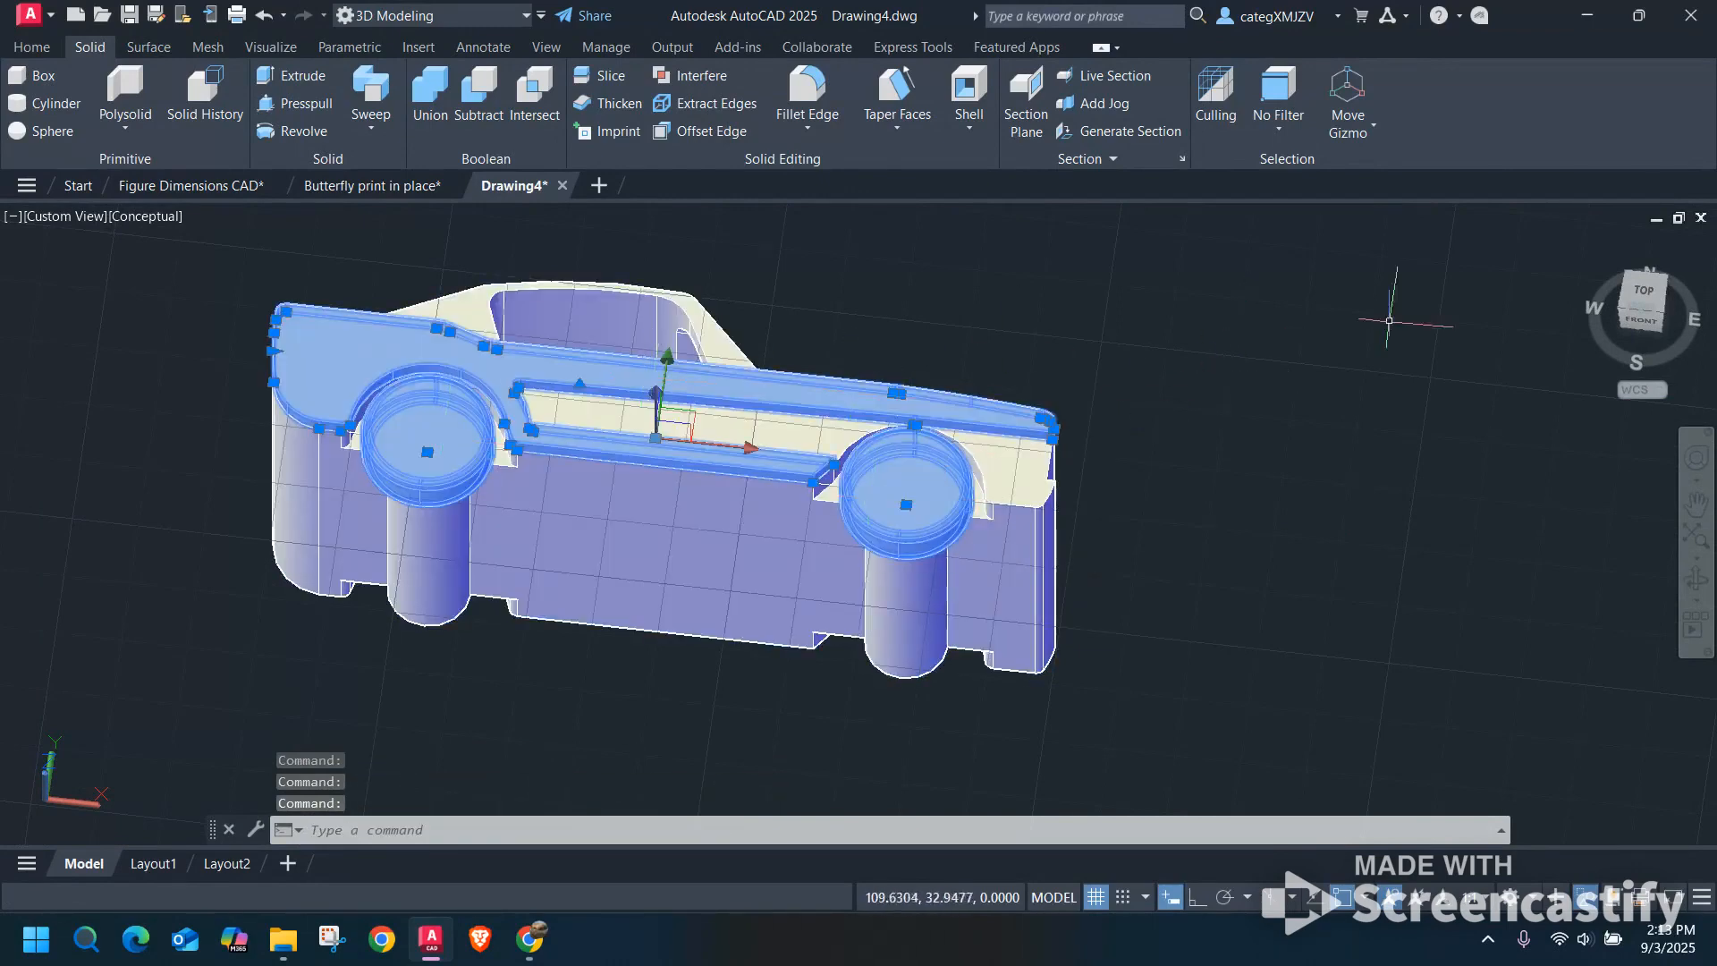
Show the last car from the front with nothing selected and align the UCS to the current view.
{"action": "left_click", "coordinate": [1644, 320]}
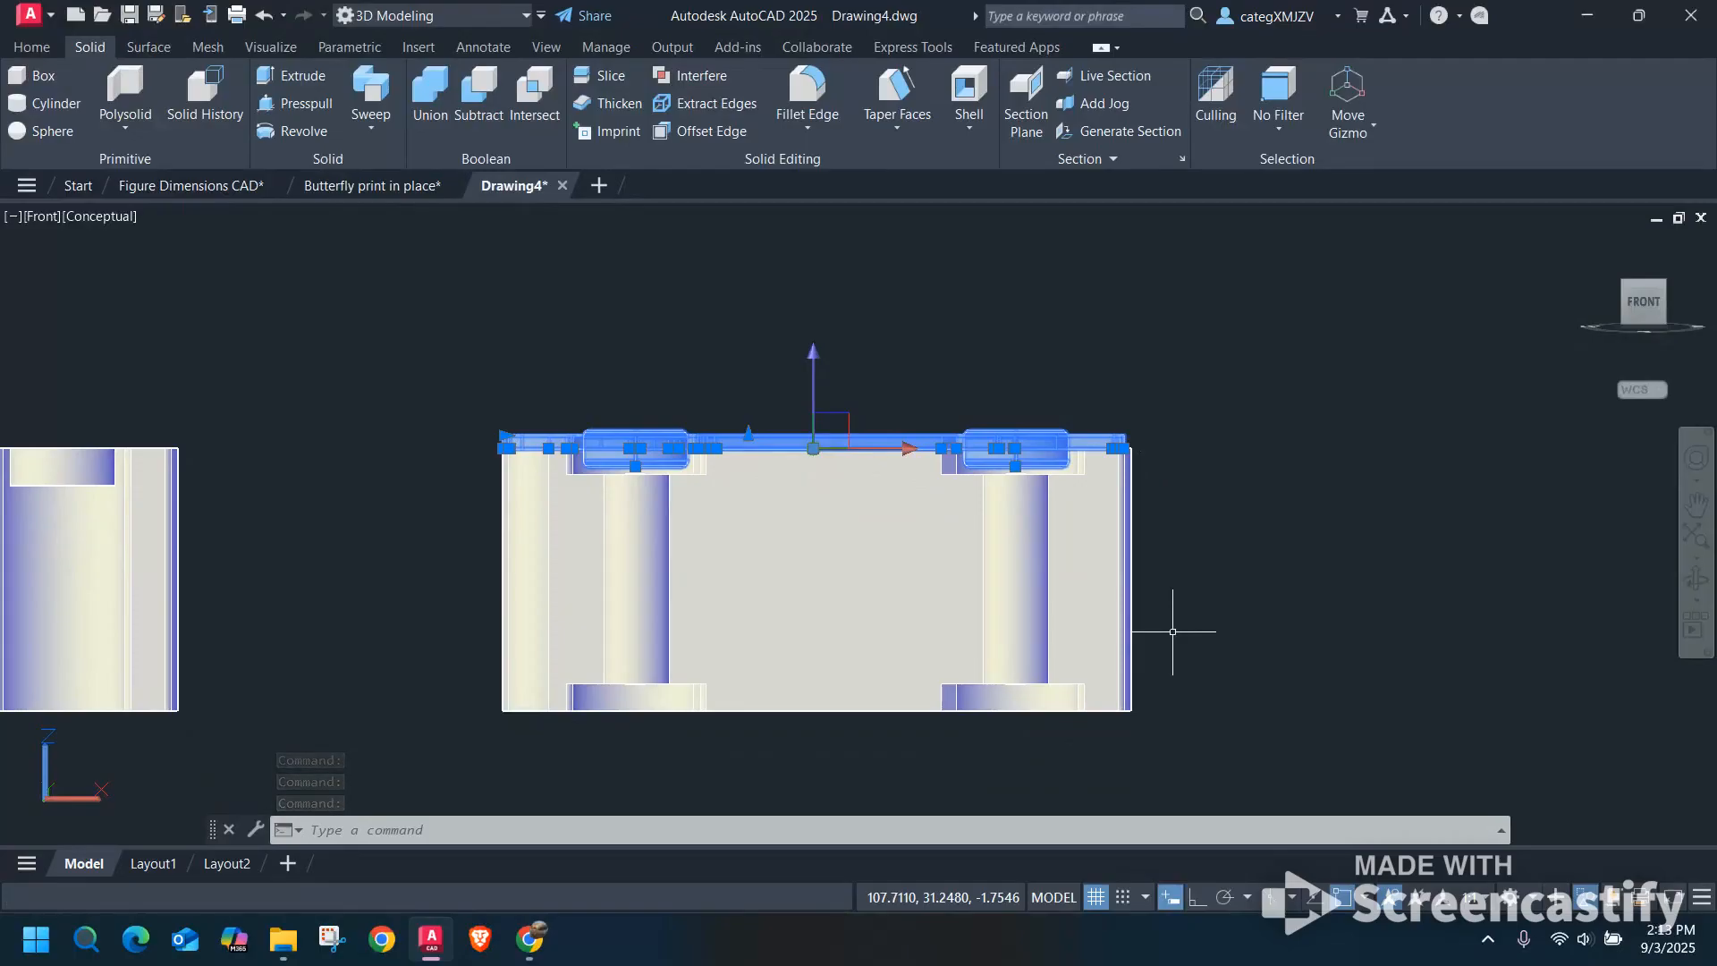
{"action": "key", "text": "Escape"}
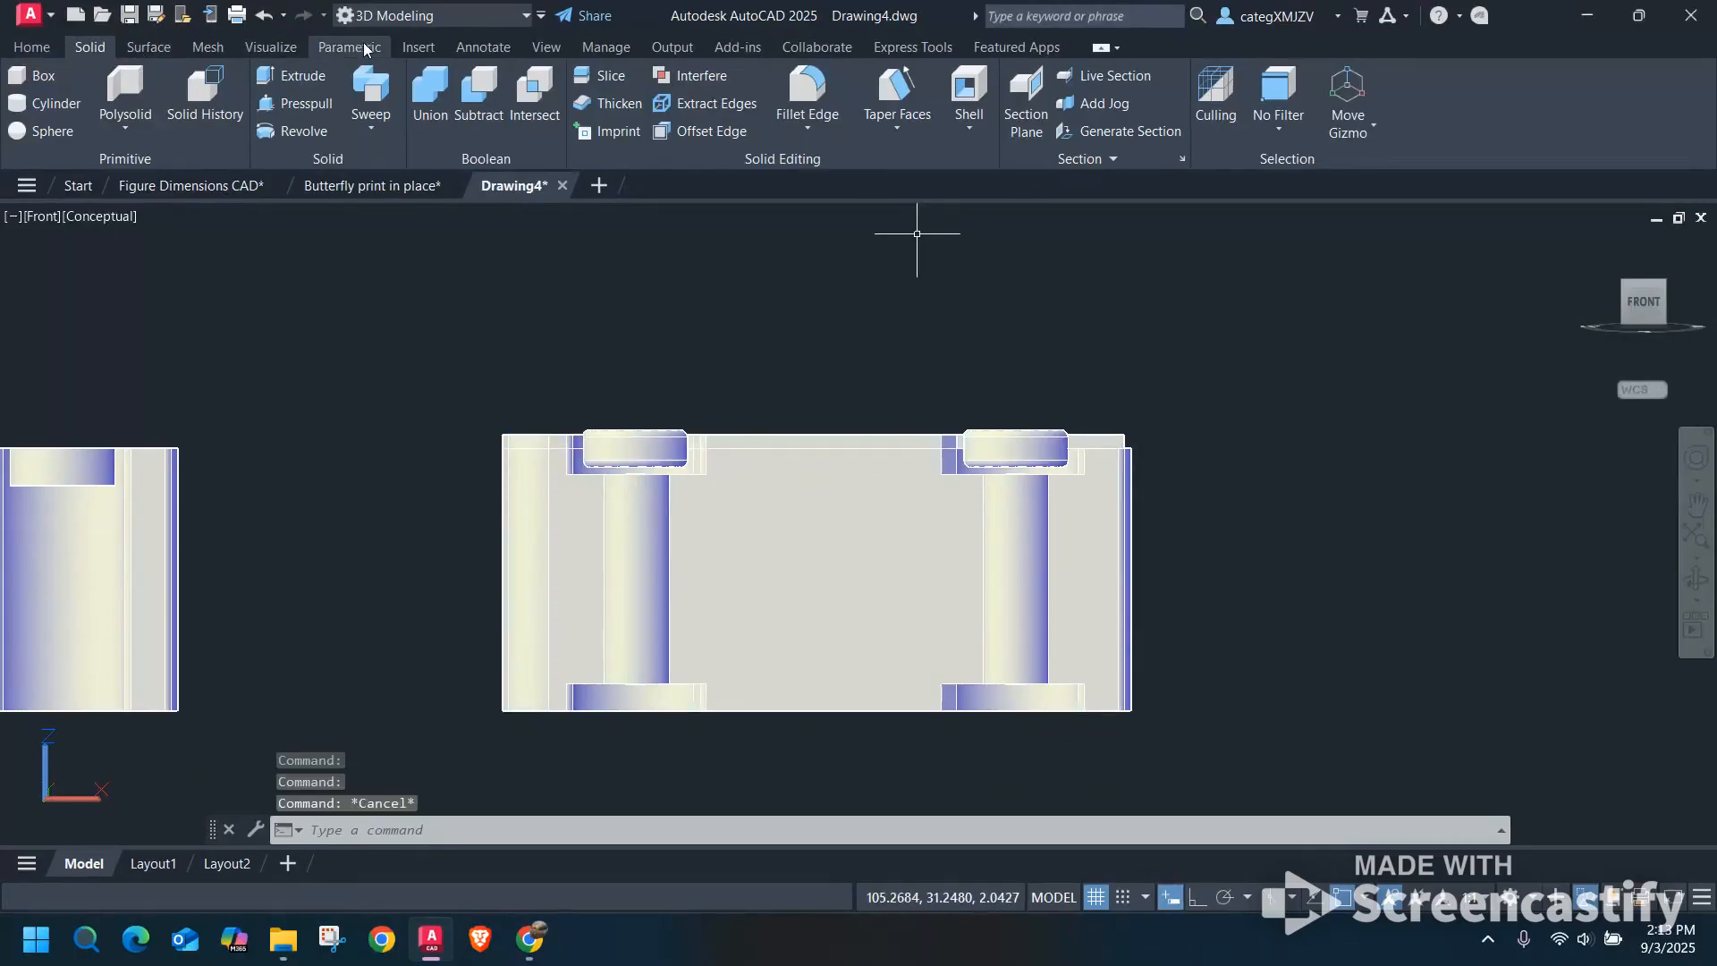
{"action": "left_click", "coordinate": [29, 48]}
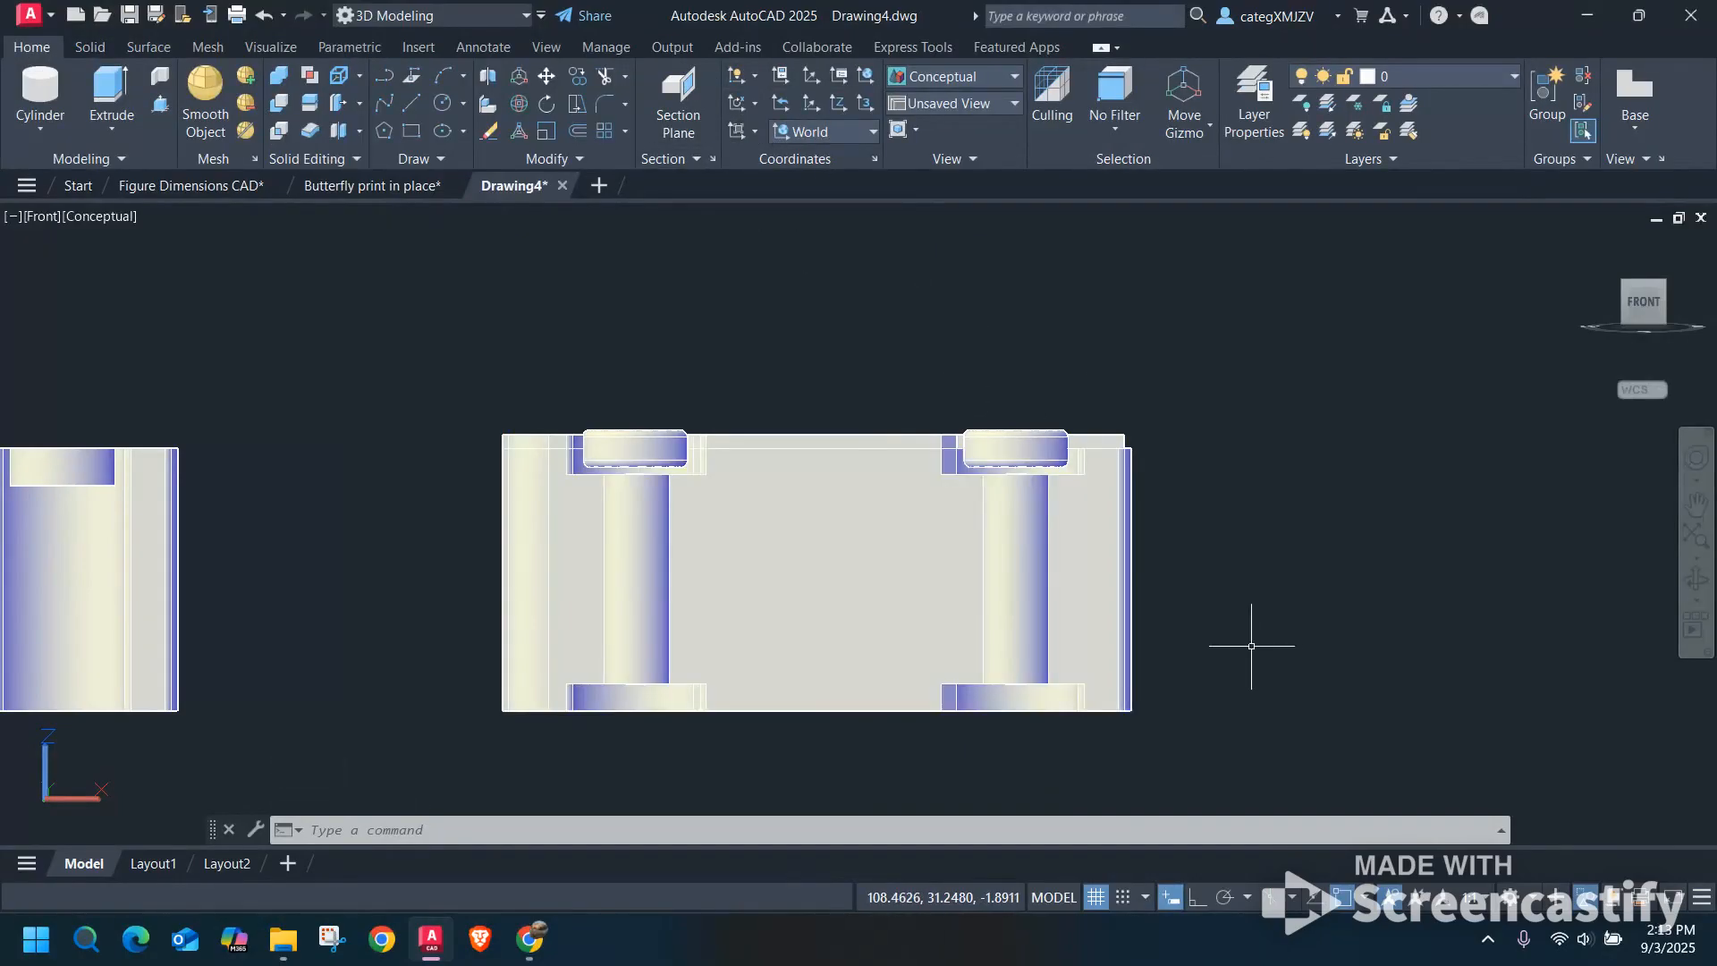
{"action": "left_click", "coordinate": [742, 134]}
{"action": "left_click", "coordinate": [738, 224]}
{"action": "middle_click_drag", "start_coordinate": [804, 399], "coordinate": [805, 346]}
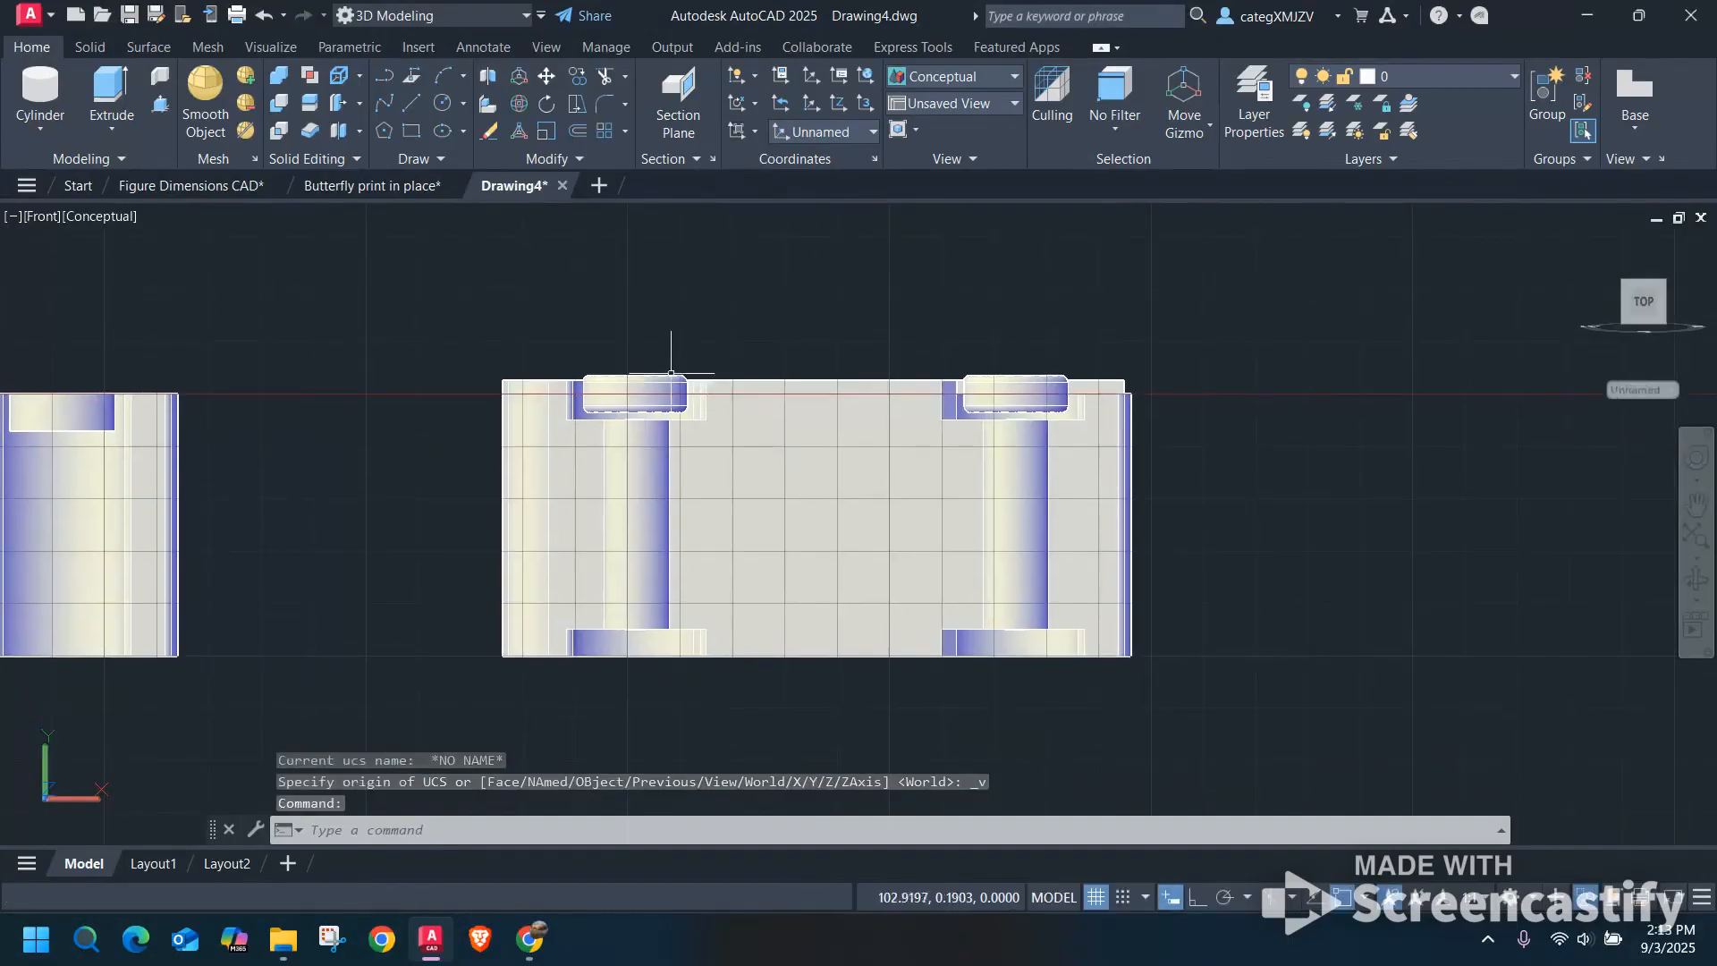
Mirror the last car's side panel and both wheels across the body's lengthwise centre line, keeping the source objects.
{"action": "left_click", "coordinate": [627, 382]}
{"action": "left_click", "coordinate": [945, 387]}
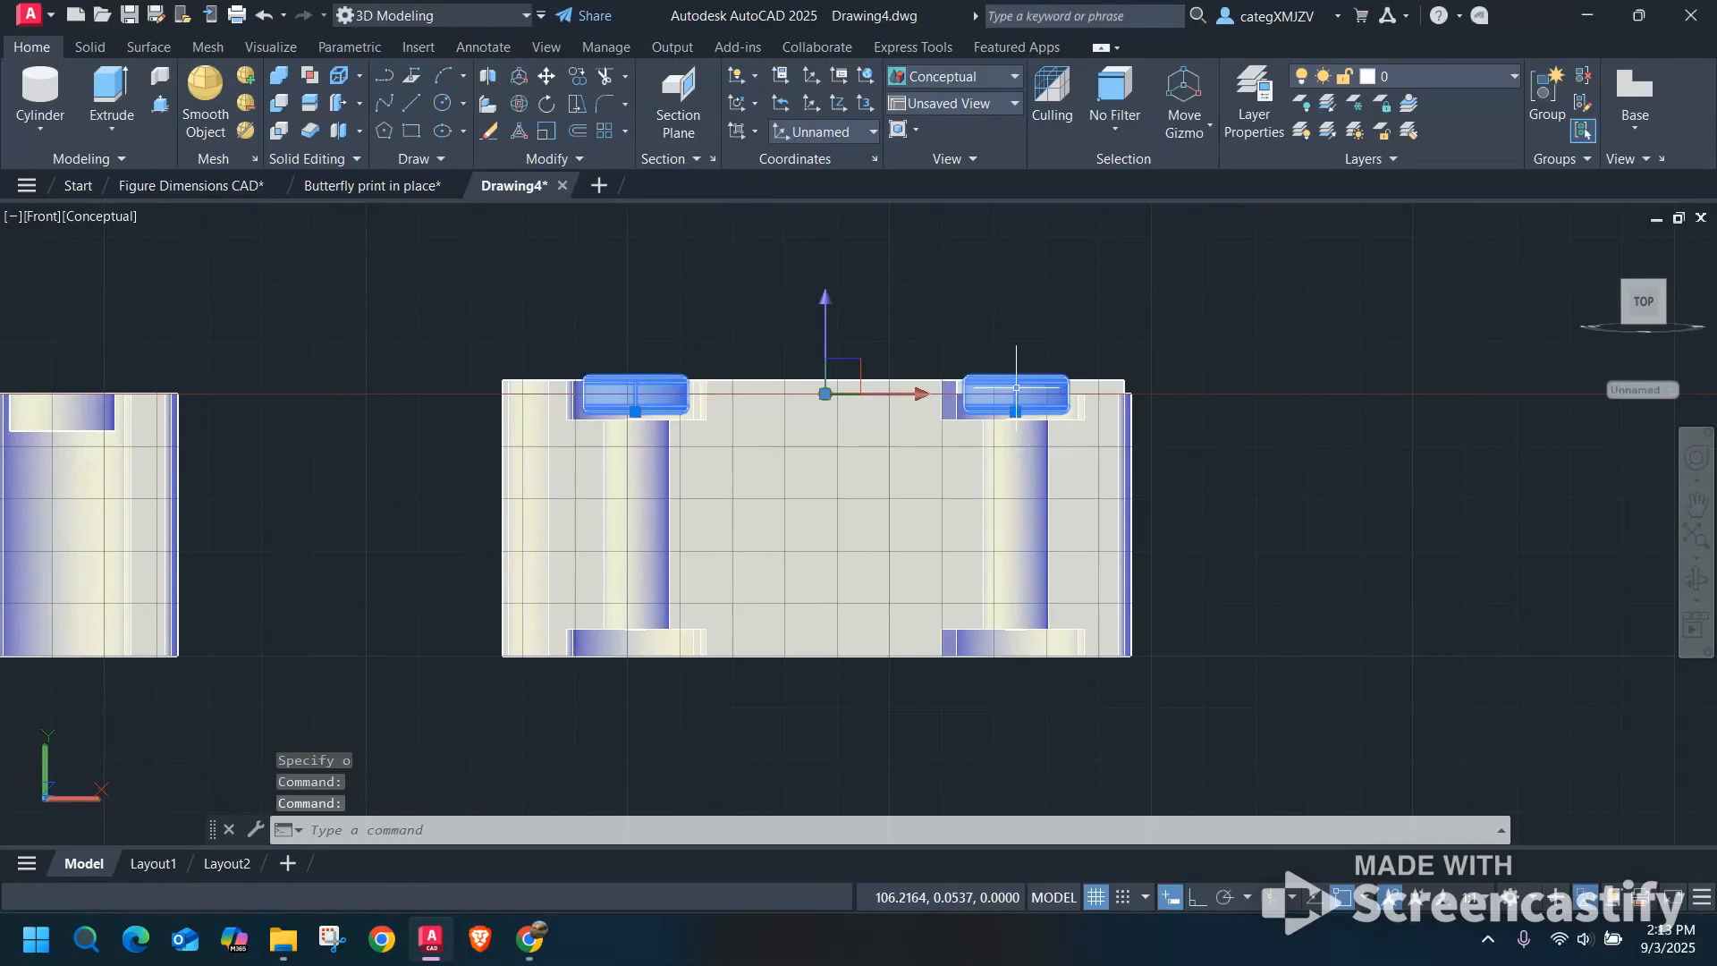
{"action": "left_click", "coordinate": [1108, 380]}
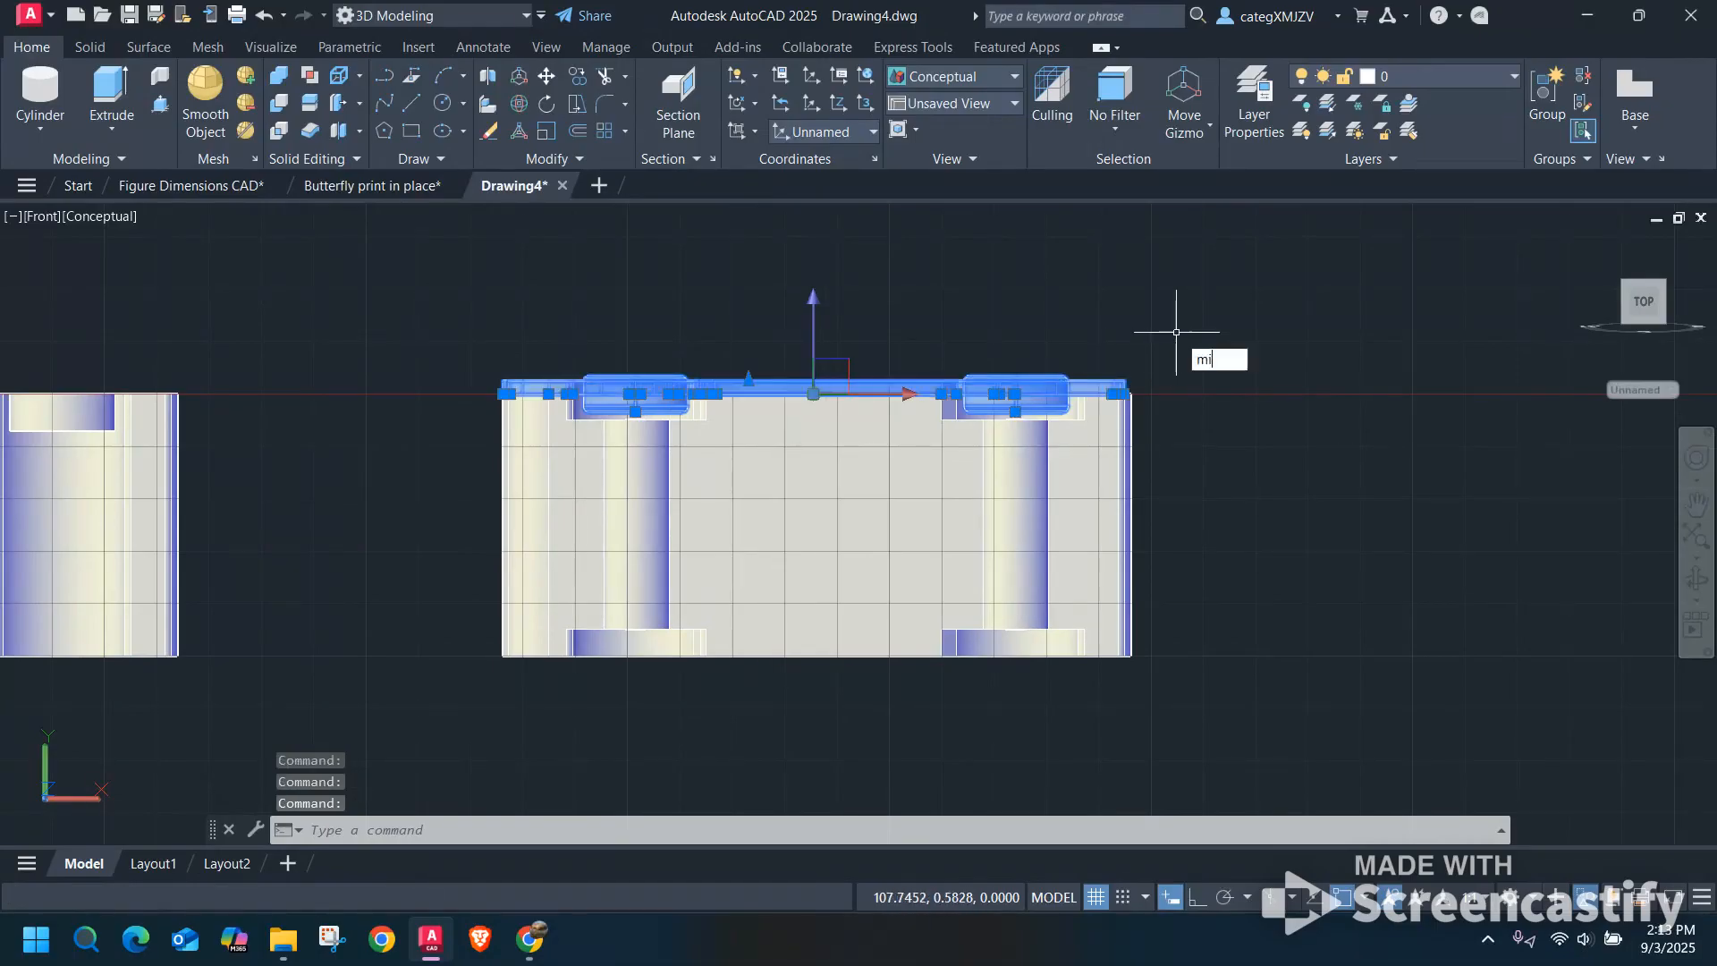
{"action": "key", "text": "Return"}
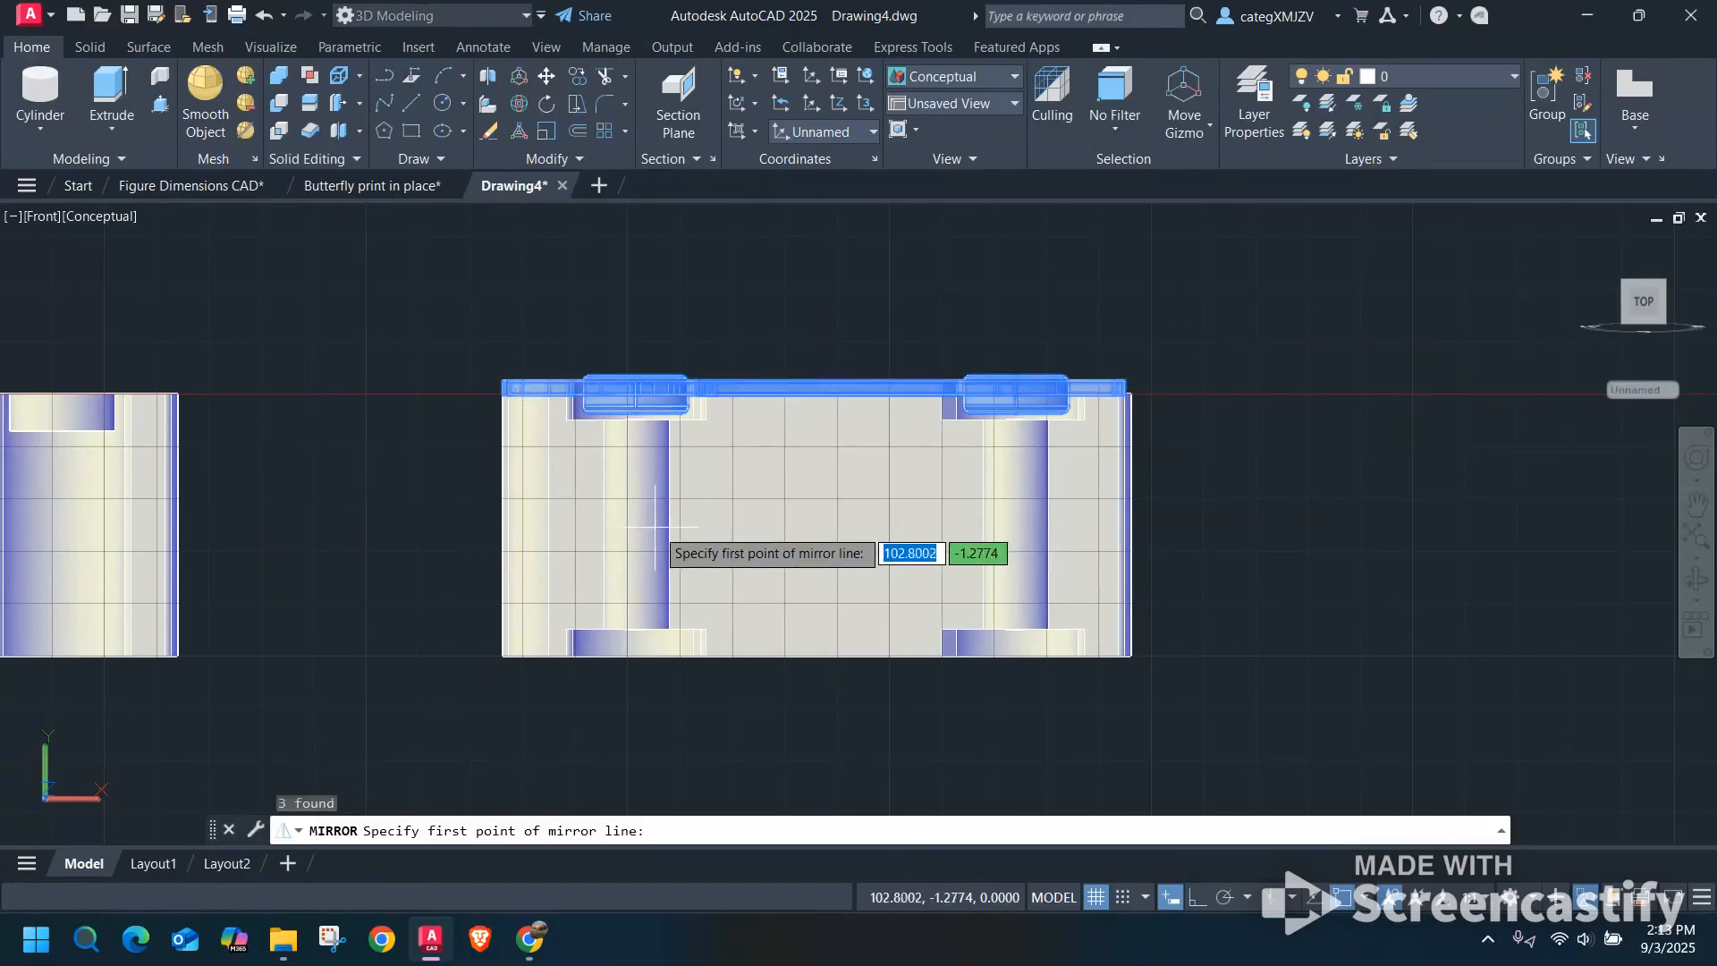
{"action": "left_click", "coordinate": [503, 526]}
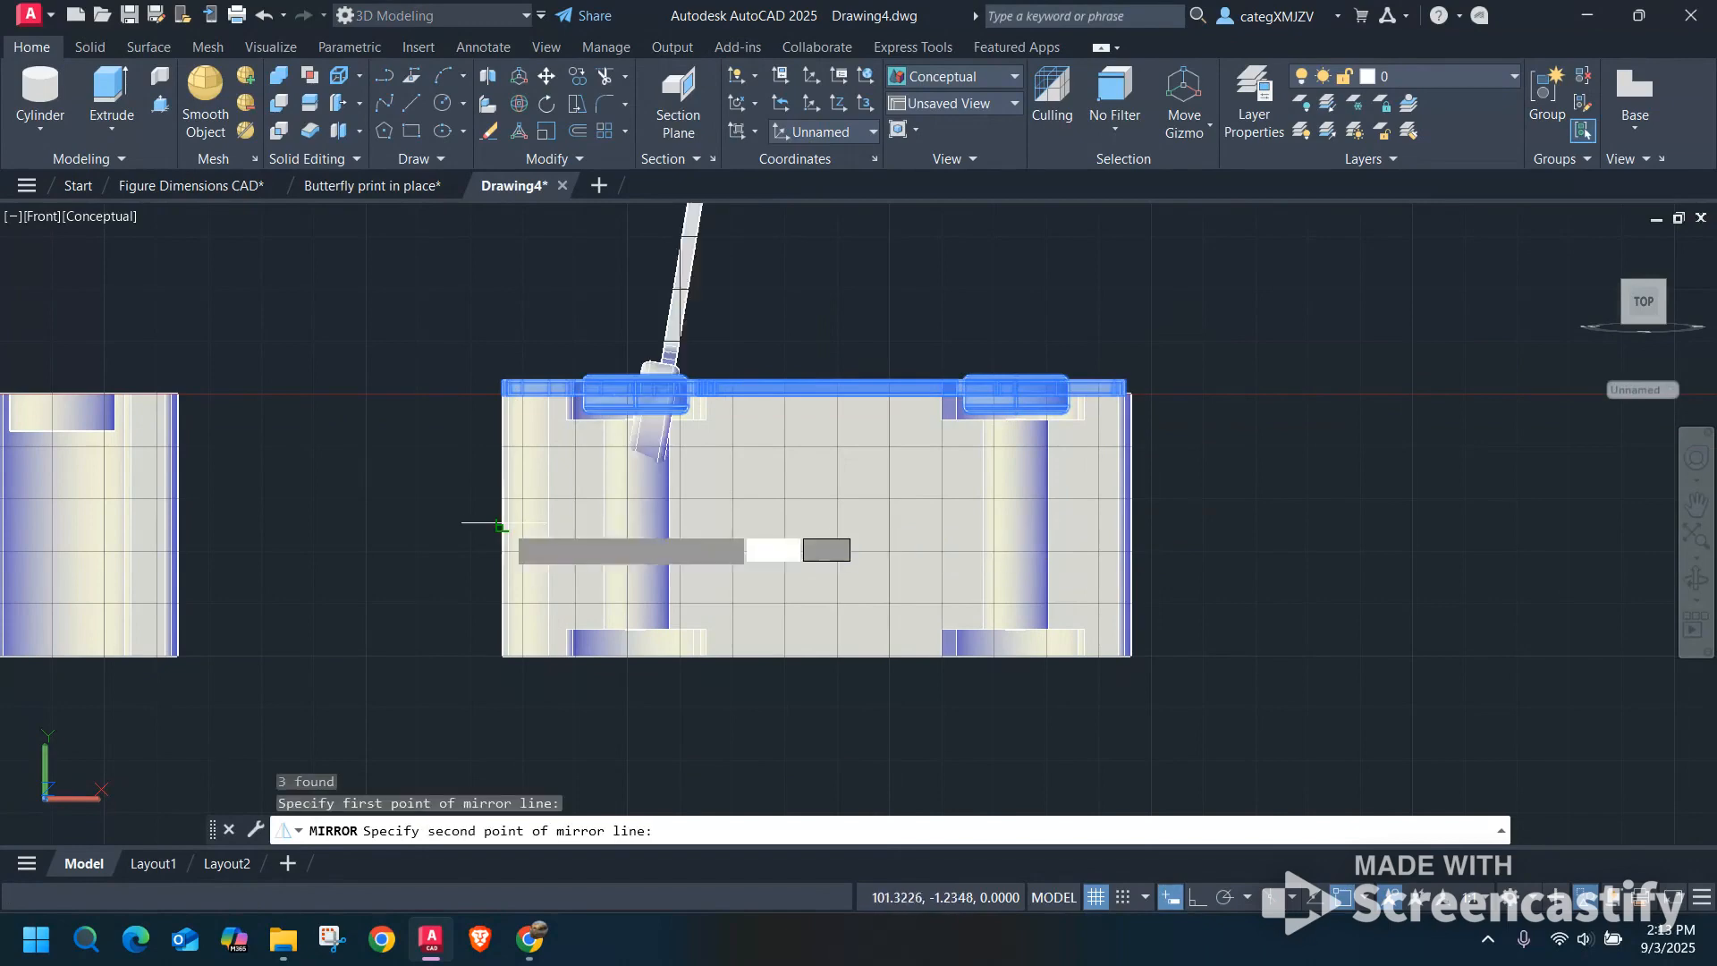
{"action": "left_click", "coordinate": [1198, 898]}
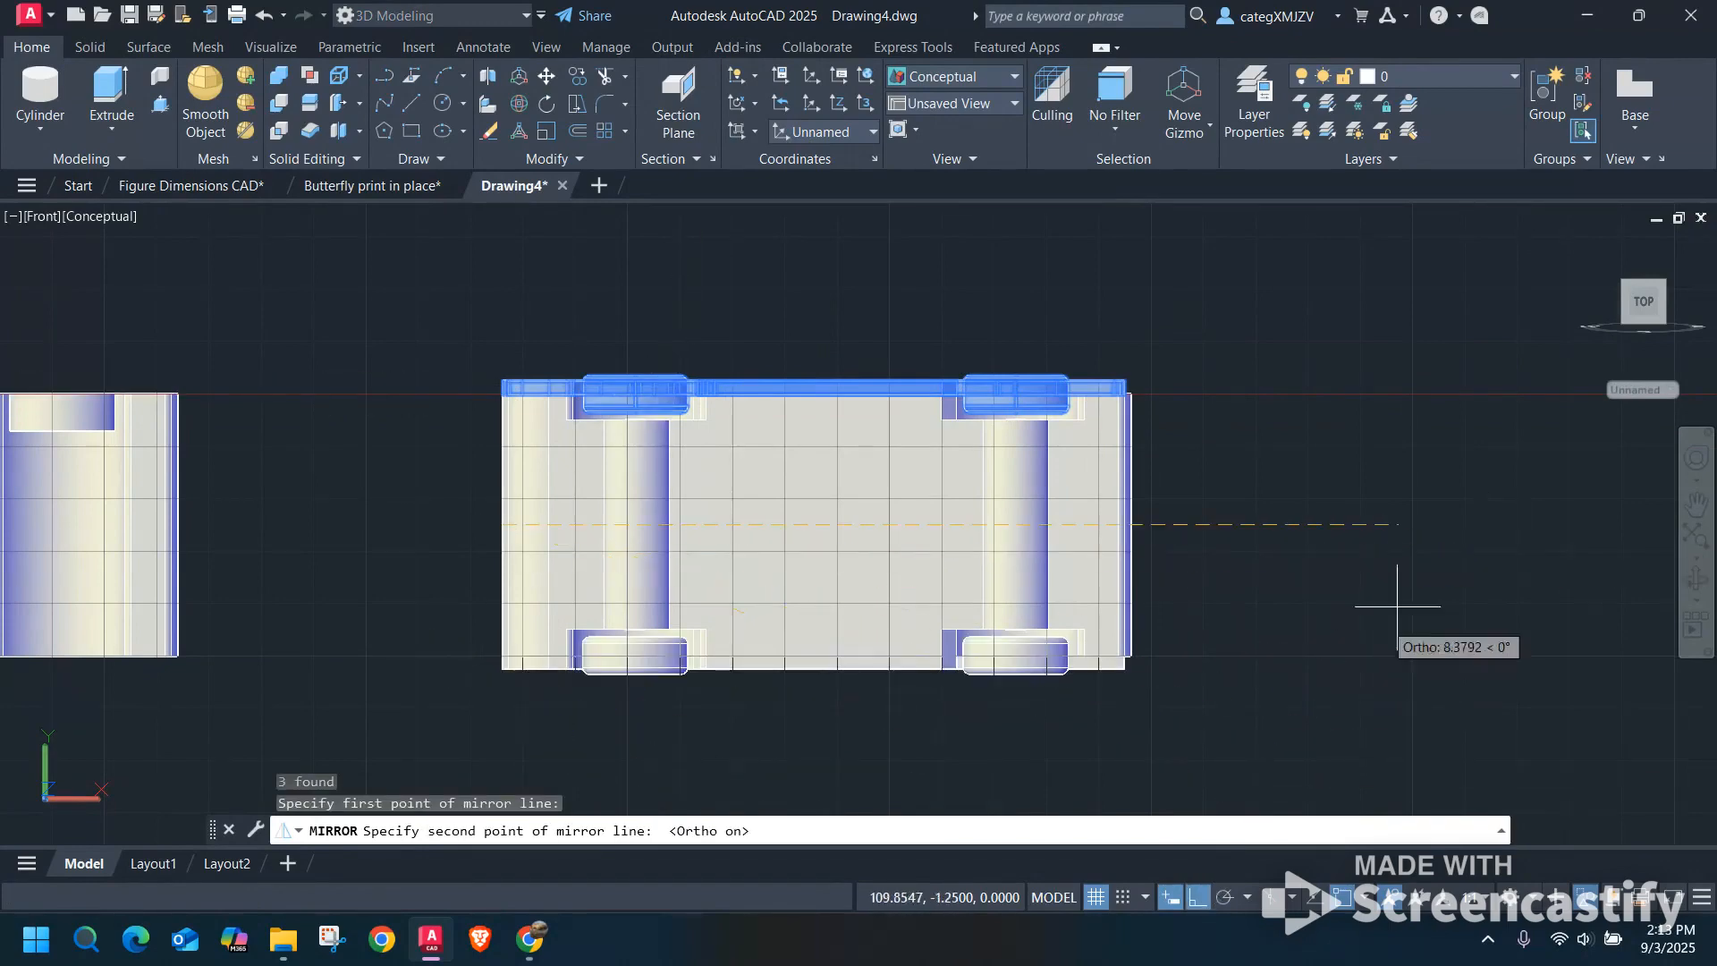
{"action": "left_click", "coordinate": [1463, 572]}
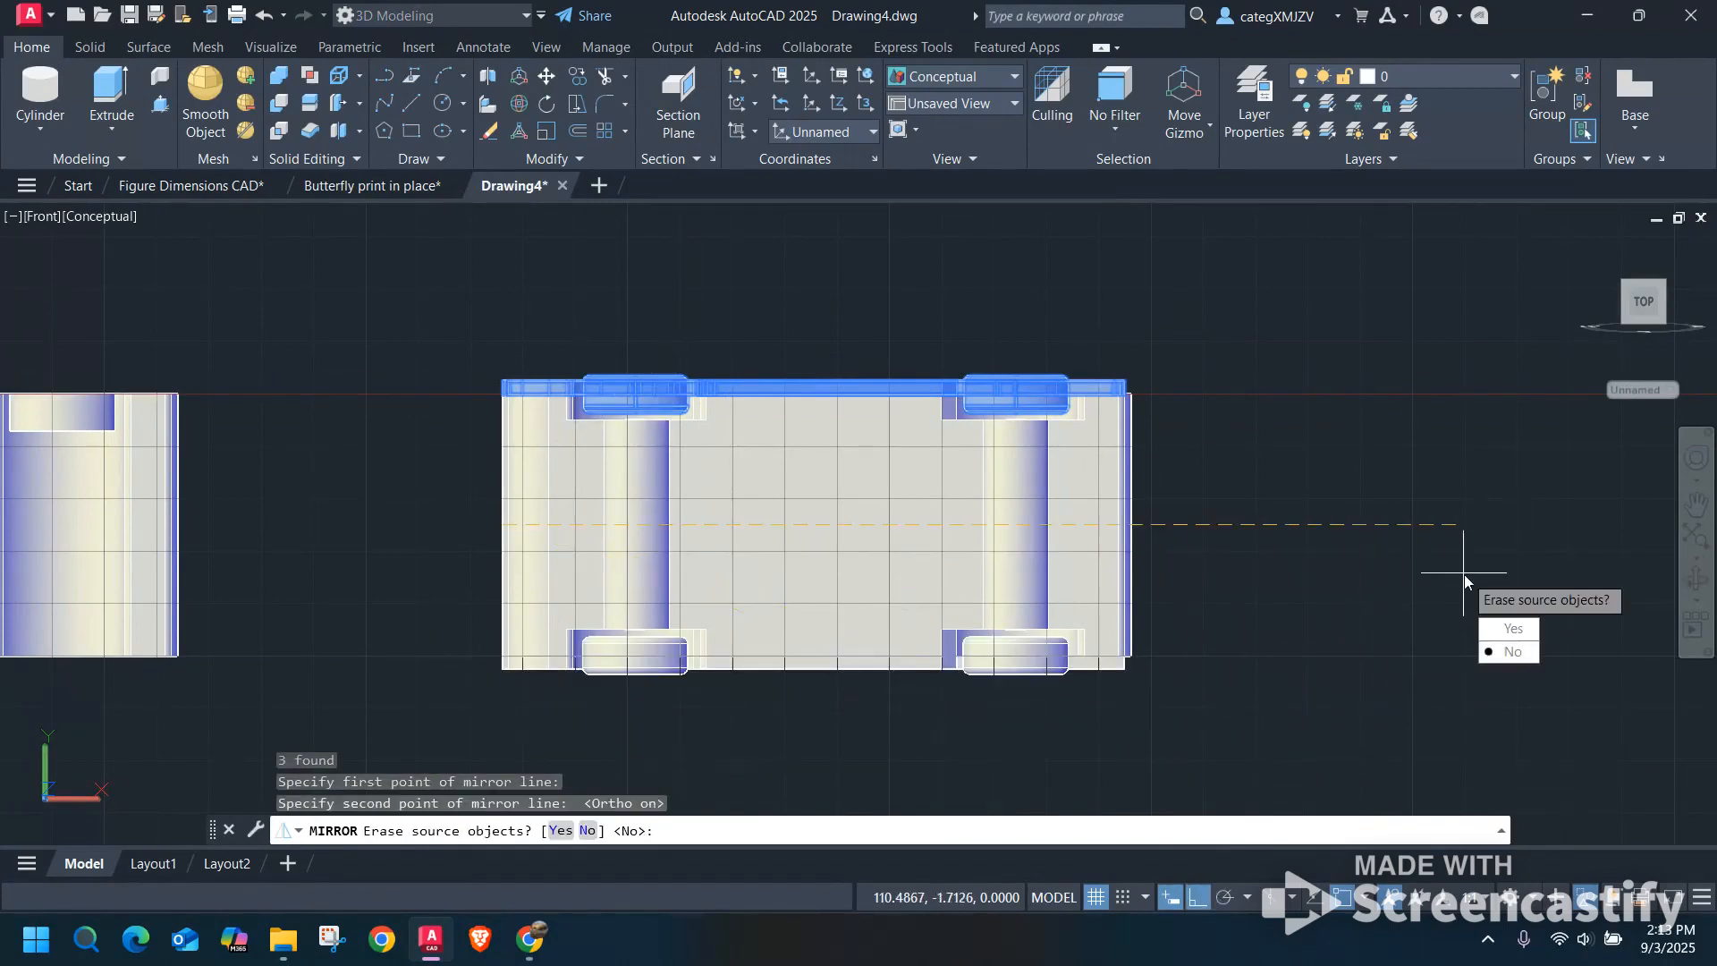
{"action": "left_click", "coordinate": [1512, 652]}
Examine the mirrored panel and wheels on the last car from several angles, then restore the straight side view.
{"action": "scroll", "coordinate": [1228, 416], "scroll_direction": "down", "scroll_amount": 4}
{"action": "middle_click_drag", "start_coordinate": [952, 330], "coordinate": [964, 575], "text": "shift"}
{"action": "scroll", "coordinate": [1109, 440], "scroll_direction": "up", "scroll_amount": 6}
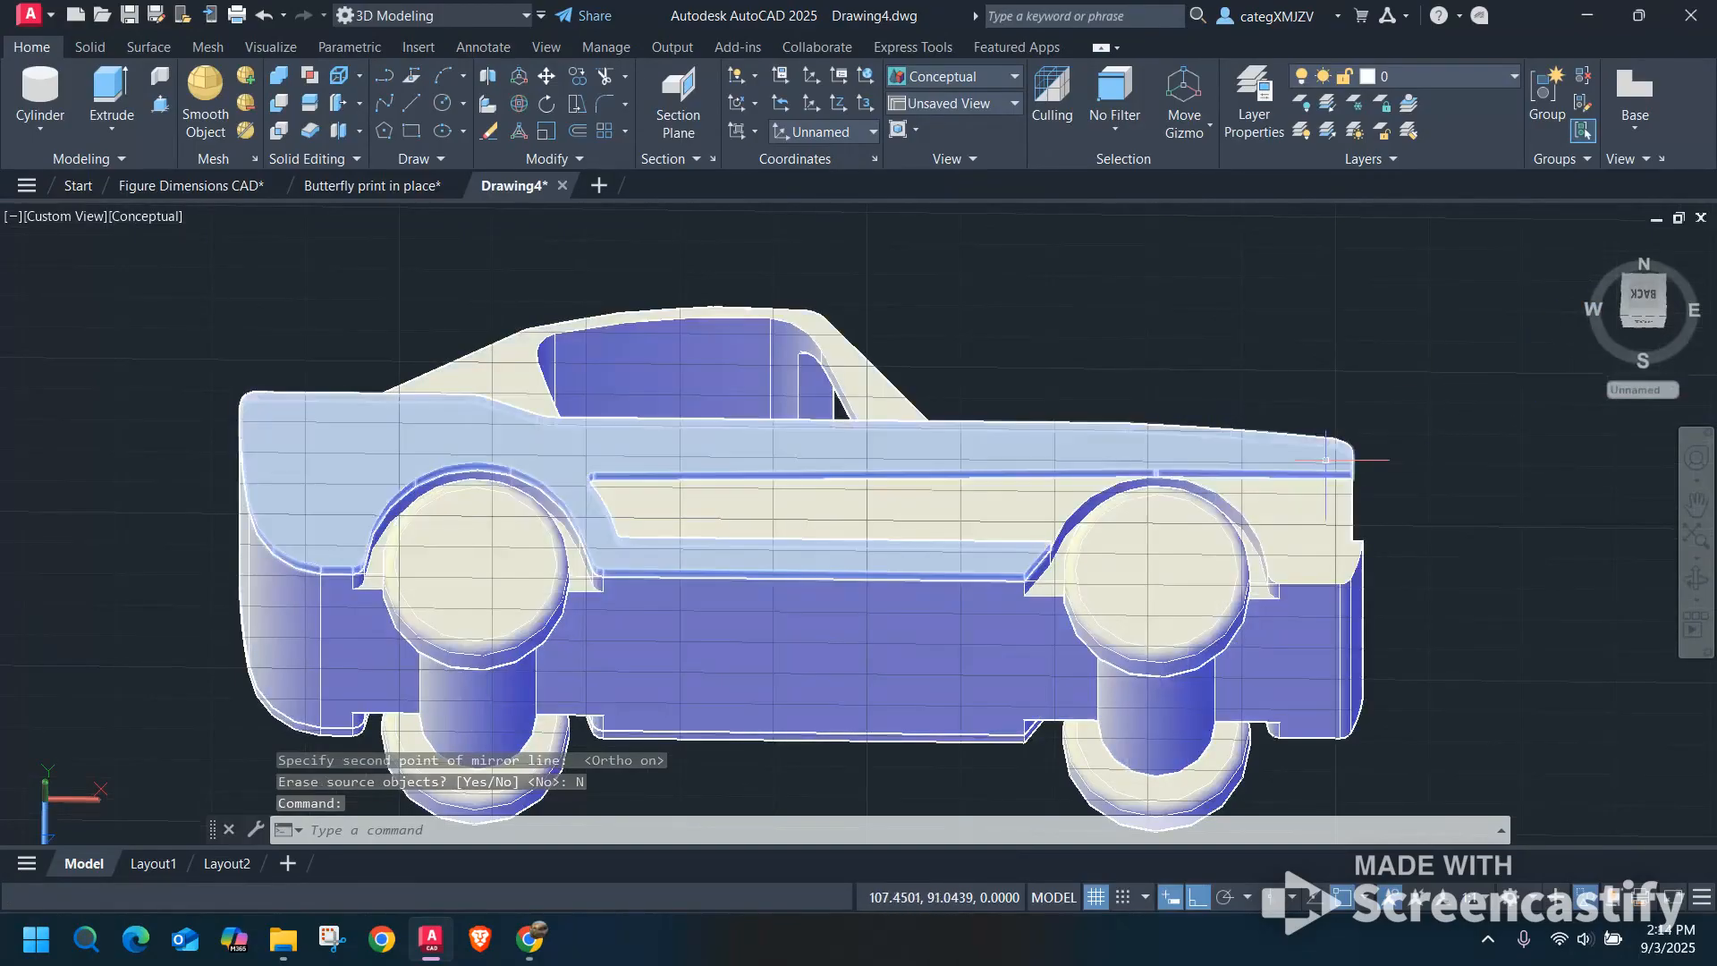
{"action": "scroll", "coordinate": [951, 521], "scroll_direction": "down", "scroll_amount": 4}
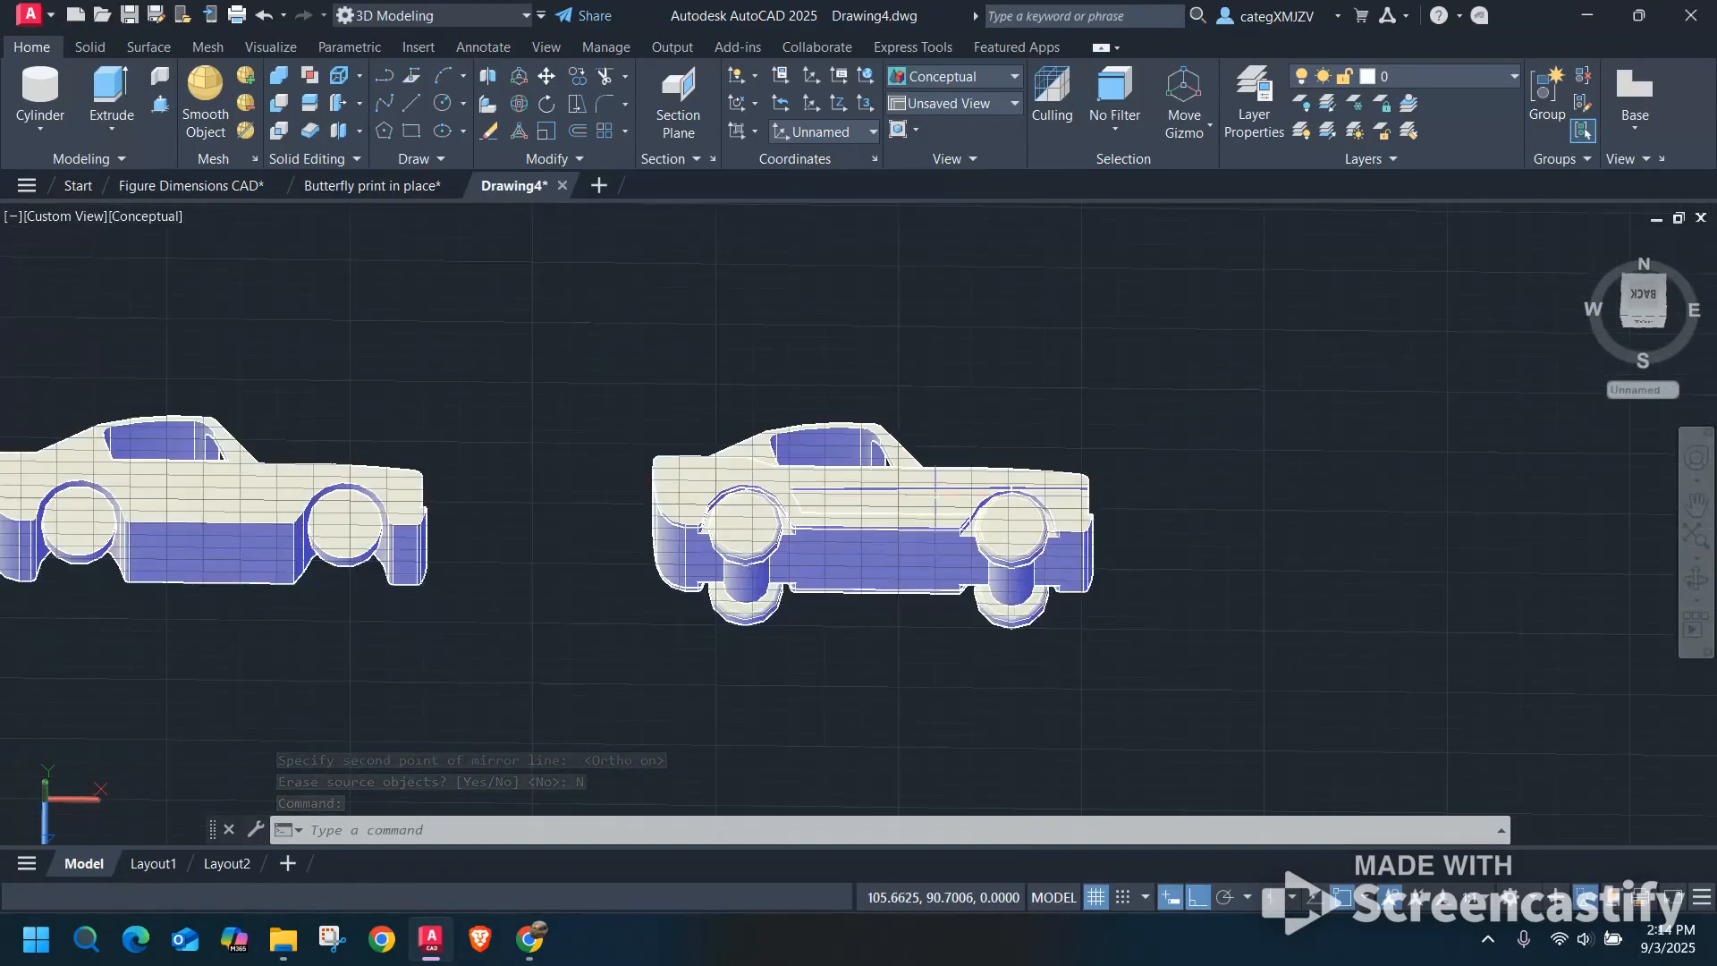
{"action": "middle_click_drag", "start_coordinate": [702, 500], "coordinate": [1119, 479], "text": "shift"}
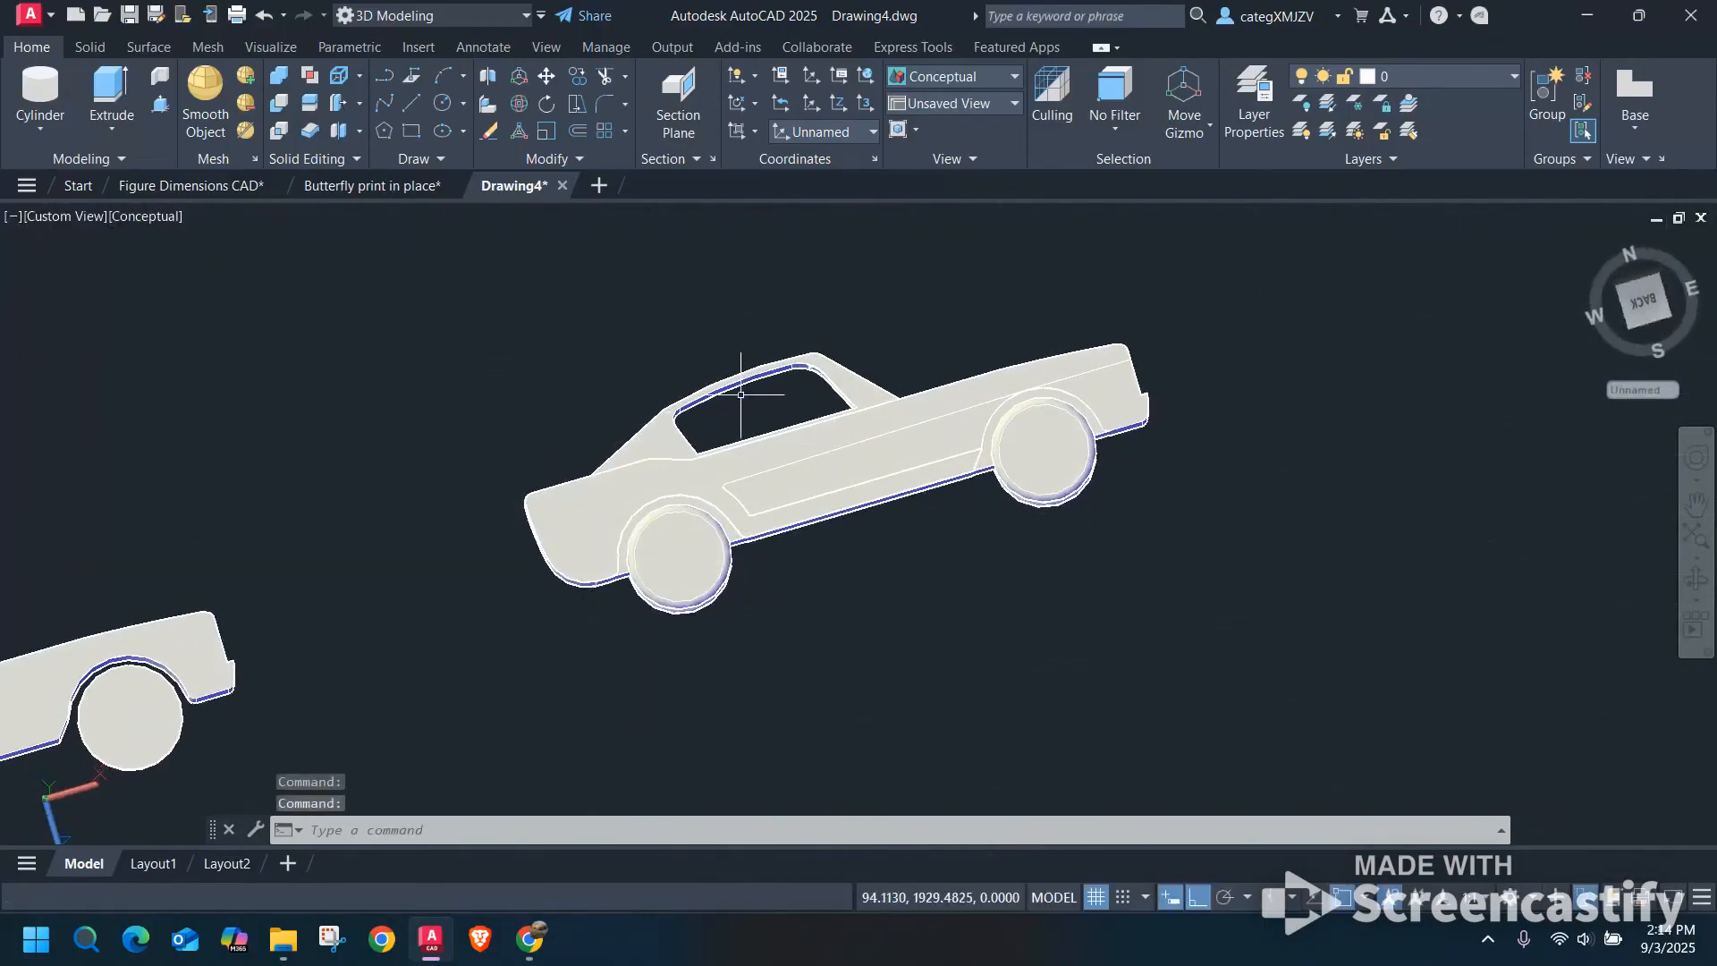
{"action": "scroll", "coordinate": [589, 568], "scroll_direction": "down", "scroll_amount": 3}
{"action": "key", "text": "ctrl+z"}
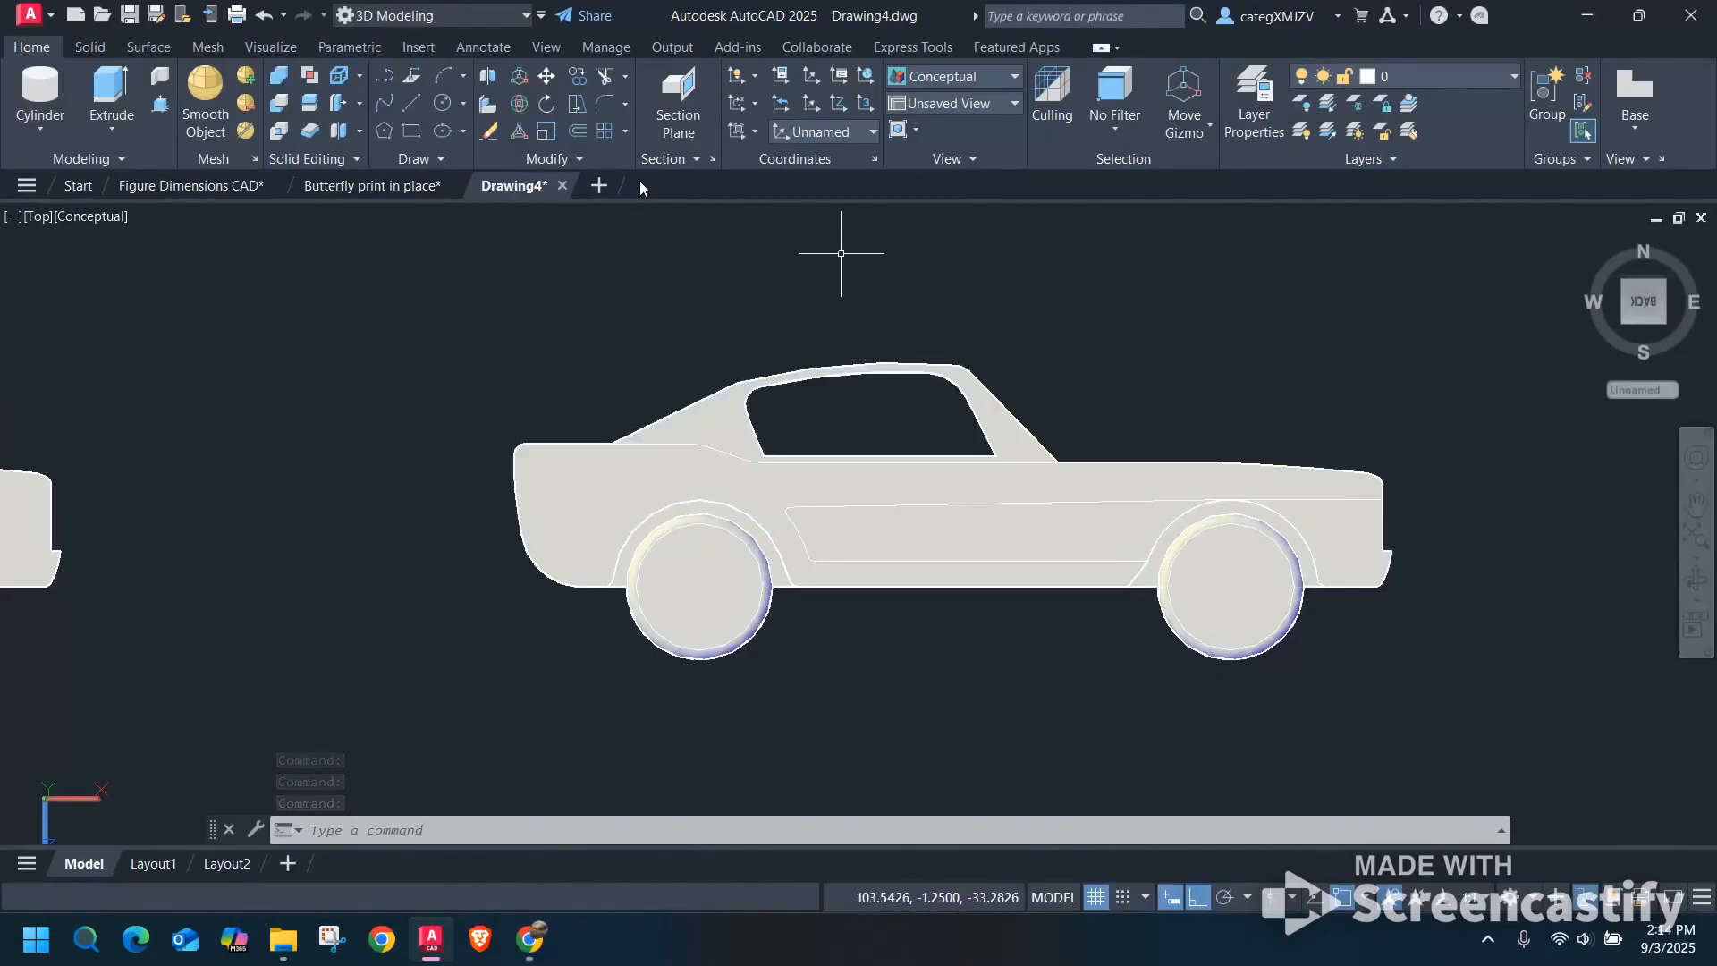
{"action": "left_click", "coordinate": [290, 81]}
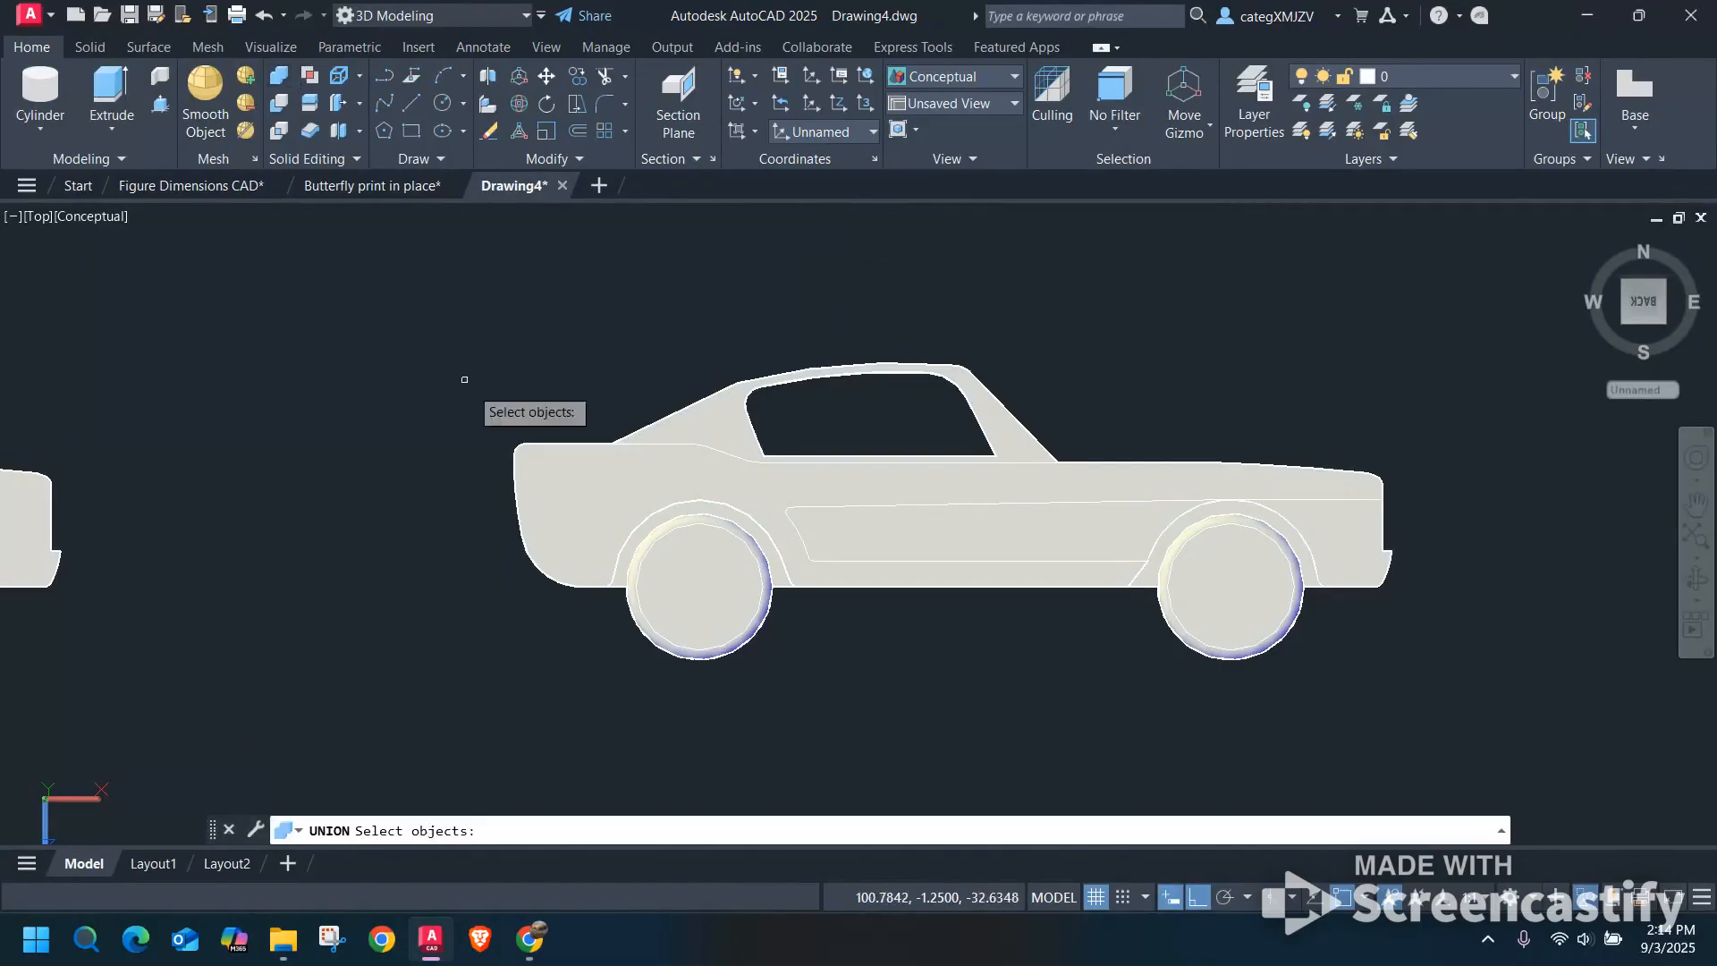
{"action": "left_click", "coordinate": [551, 470]}
{"action": "left_click", "coordinate": [699, 421]}
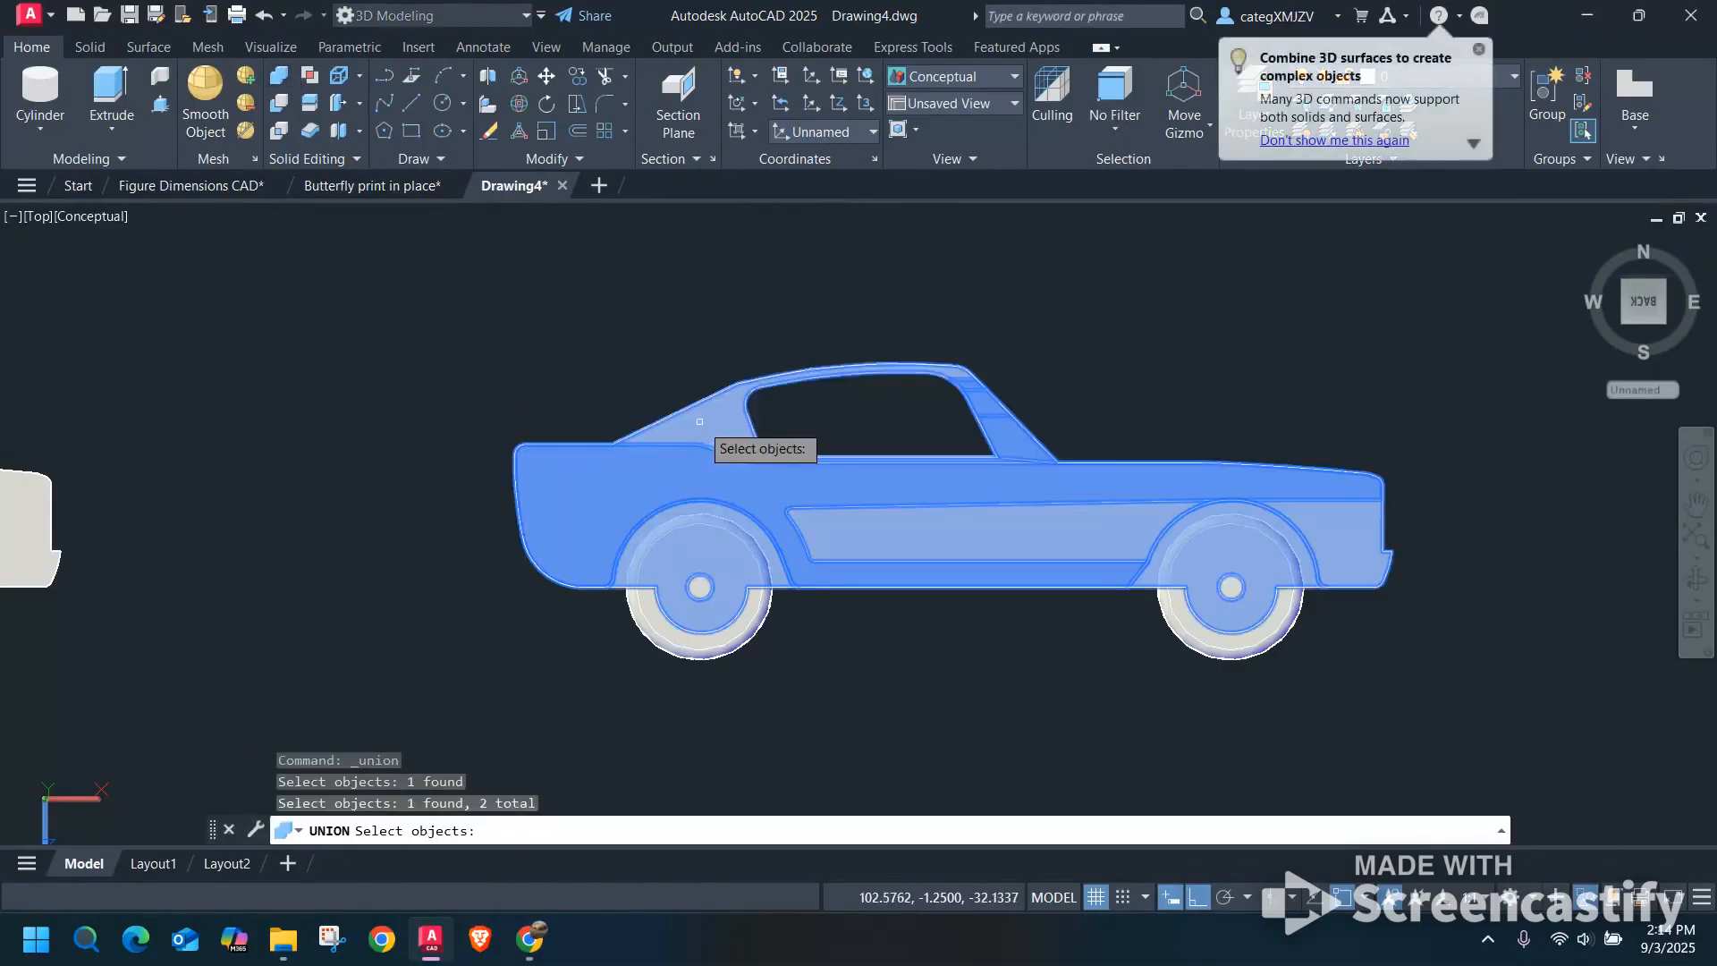
{"action": "key", "text": "Escape"}
Copy the complete last car, from its front wheel centre, horizontally to a free spot at the end of the row.
{"action": "scroll", "coordinate": [908, 394], "scroll_direction": "down", "scroll_amount": 2}
{"action": "left_click", "coordinate": [642, 344]}
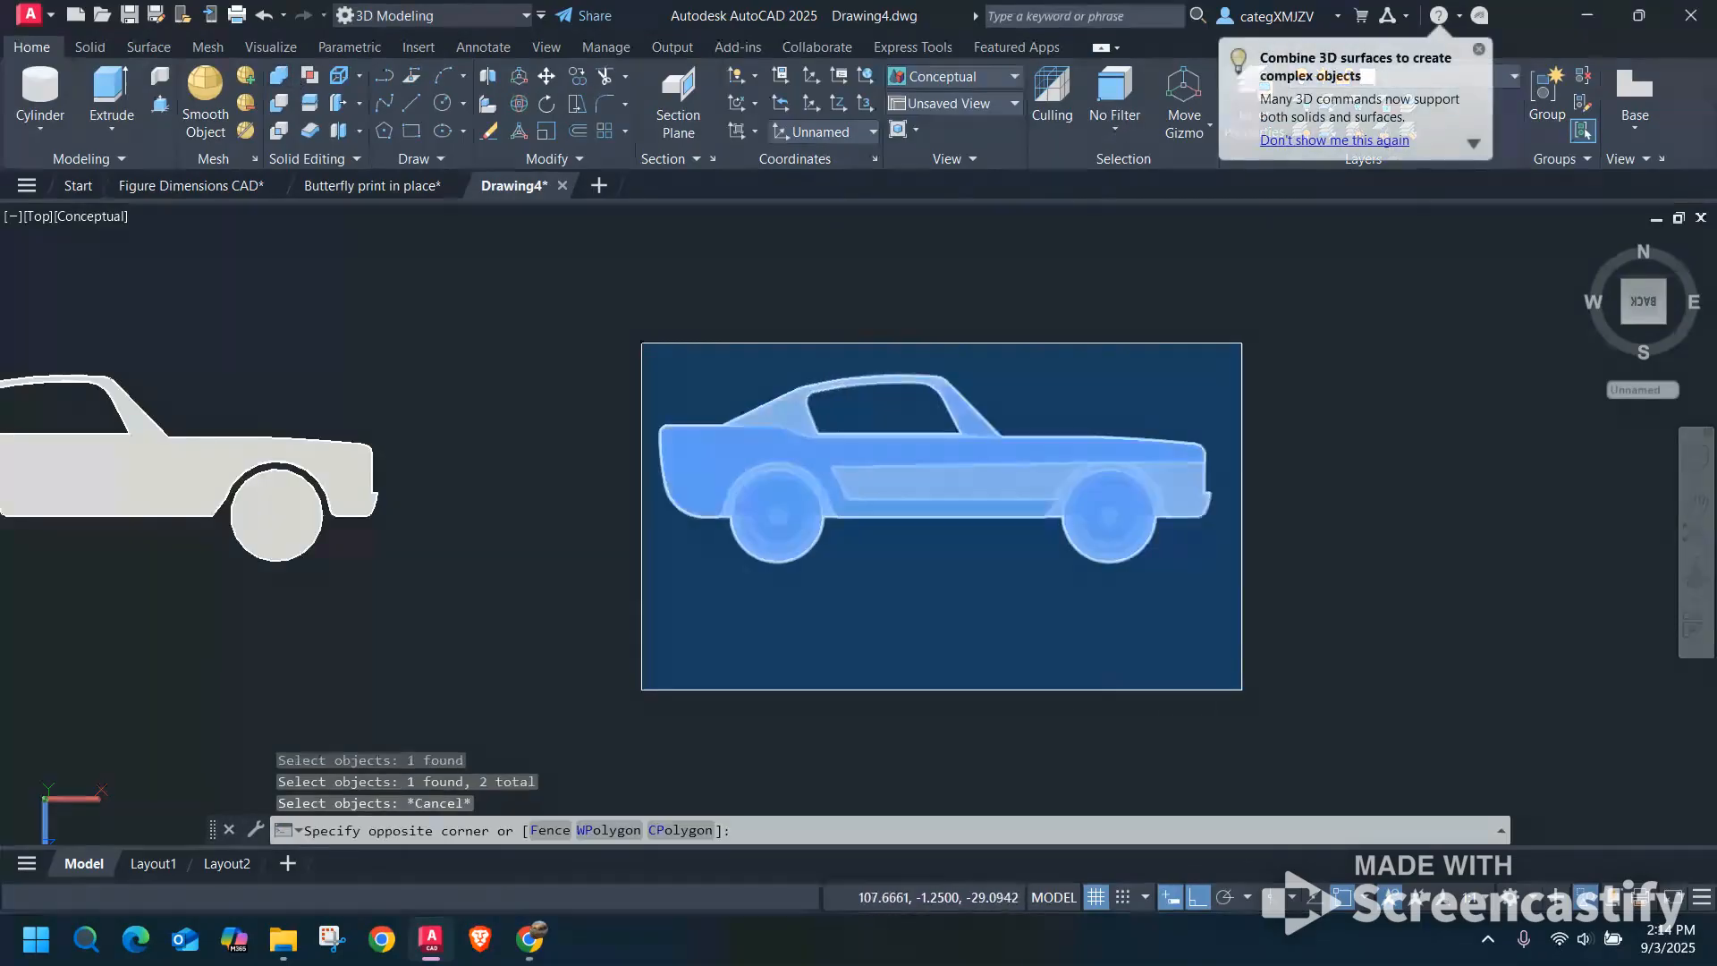
{"action": "left_click", "coordinate": [1241, 689]}
{"action": "key", "text": "Return"}
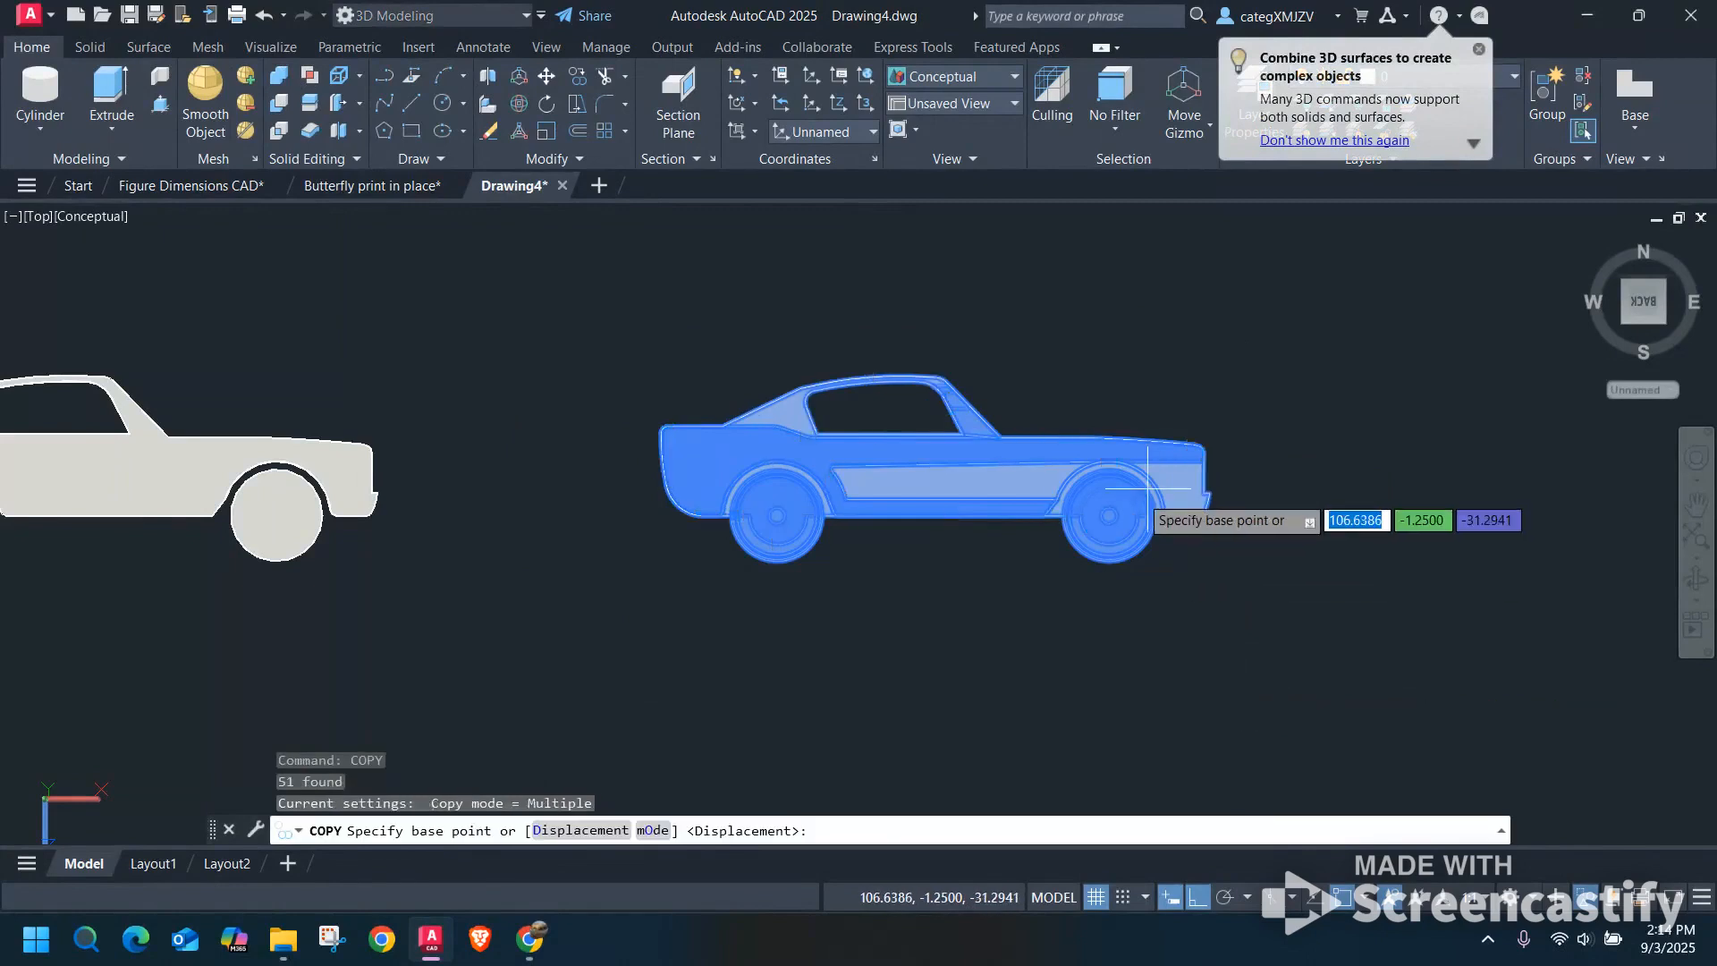
{"action": "left_click", "coordinate": [1109, 515]}
{"action": "scroll", "coordinate": [1321, 515], "scroll_direction": "down", "scroll_amount": 4}
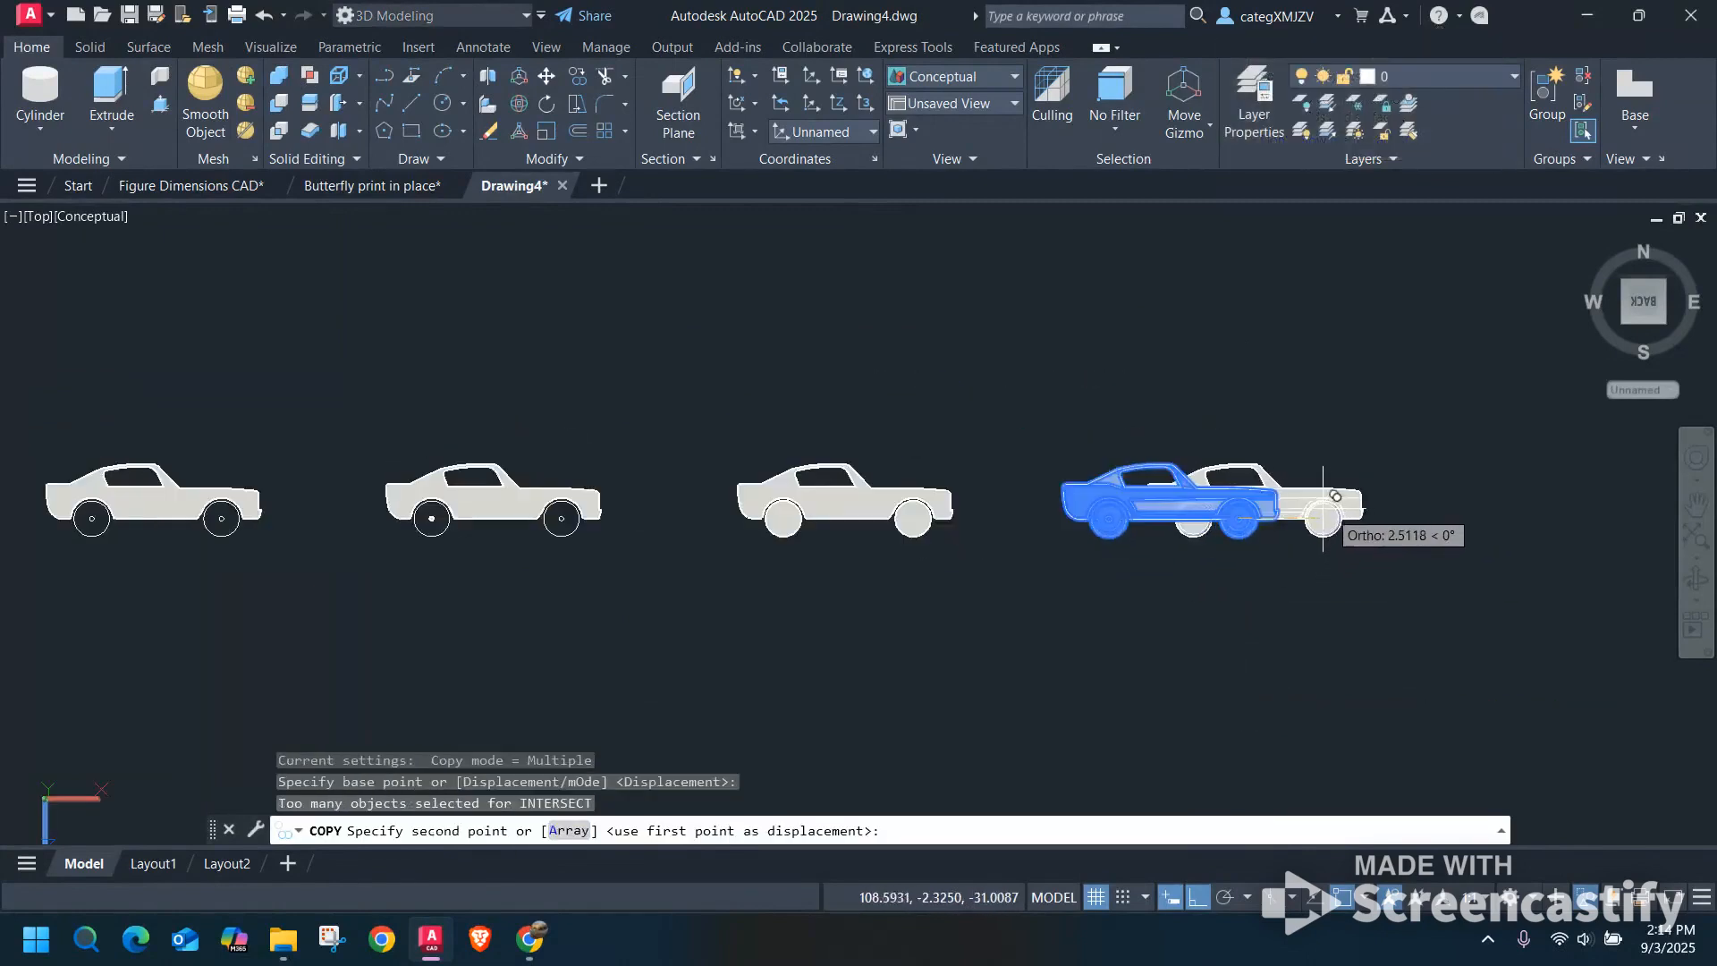
{"action": "middle_click_drag", "start_coordinate": [1323, 513], "coordinate": [859, 514]}
{"action": "left_click", "coordinate": [1198, 515]}
{"action": "key", "text": "Escape"}
{"action": "scroll", "coordinate": [1147, 481], "scroll_direction": "up", "scroll_amount": 4}
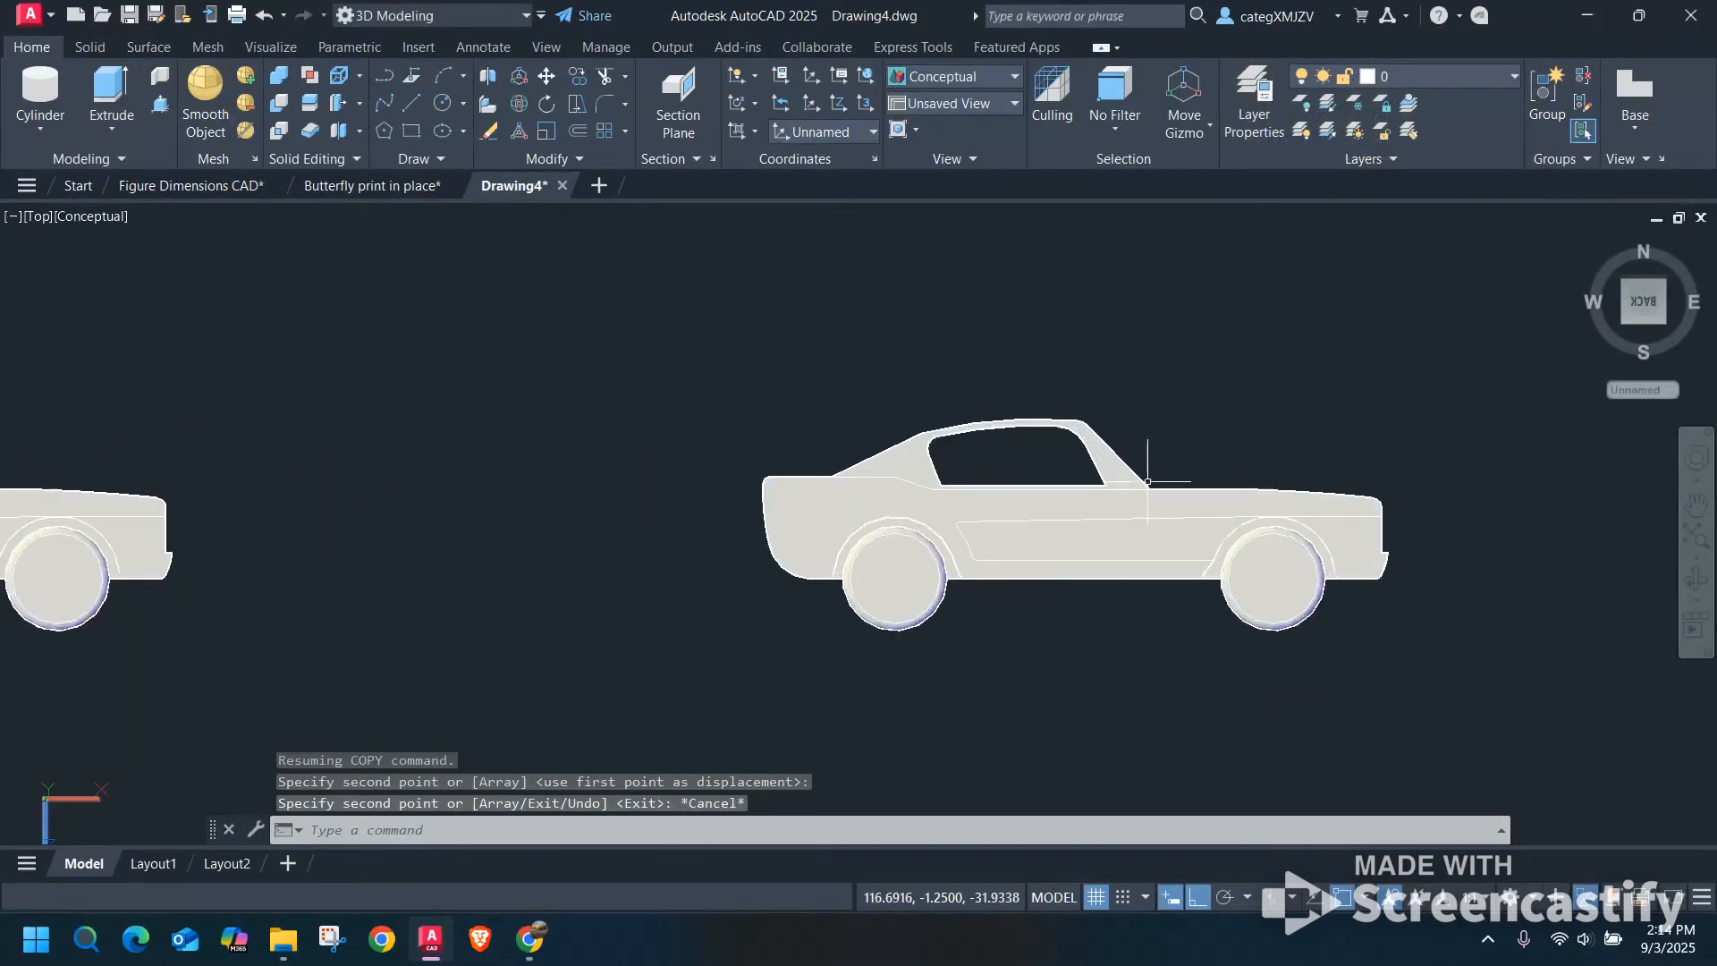
Union the new car copy's body with the side panels on both of its sides, leaving the wheels separate.
{"action": "middle_click_drag", "start_coordinate": [1169, 467], "coordinate": [1136, 427]}
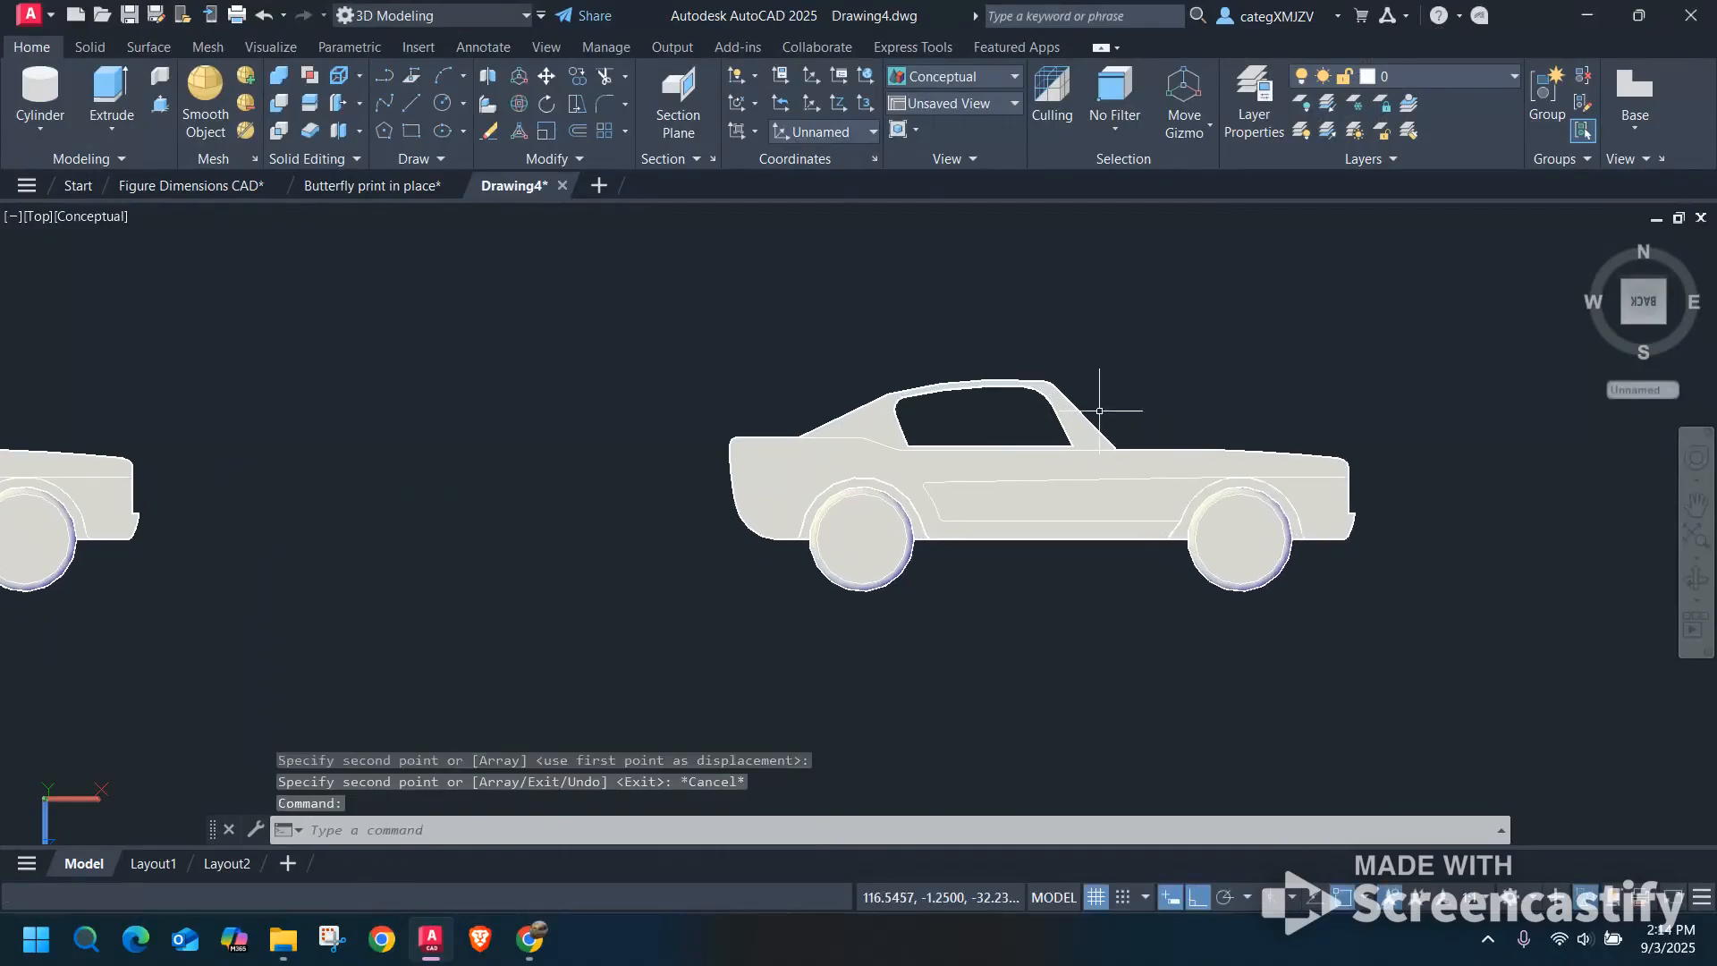
{"action": "left_click", "coordinate": [278, 76]}
{"action": "left_click", "coordinate": [792, 443]}
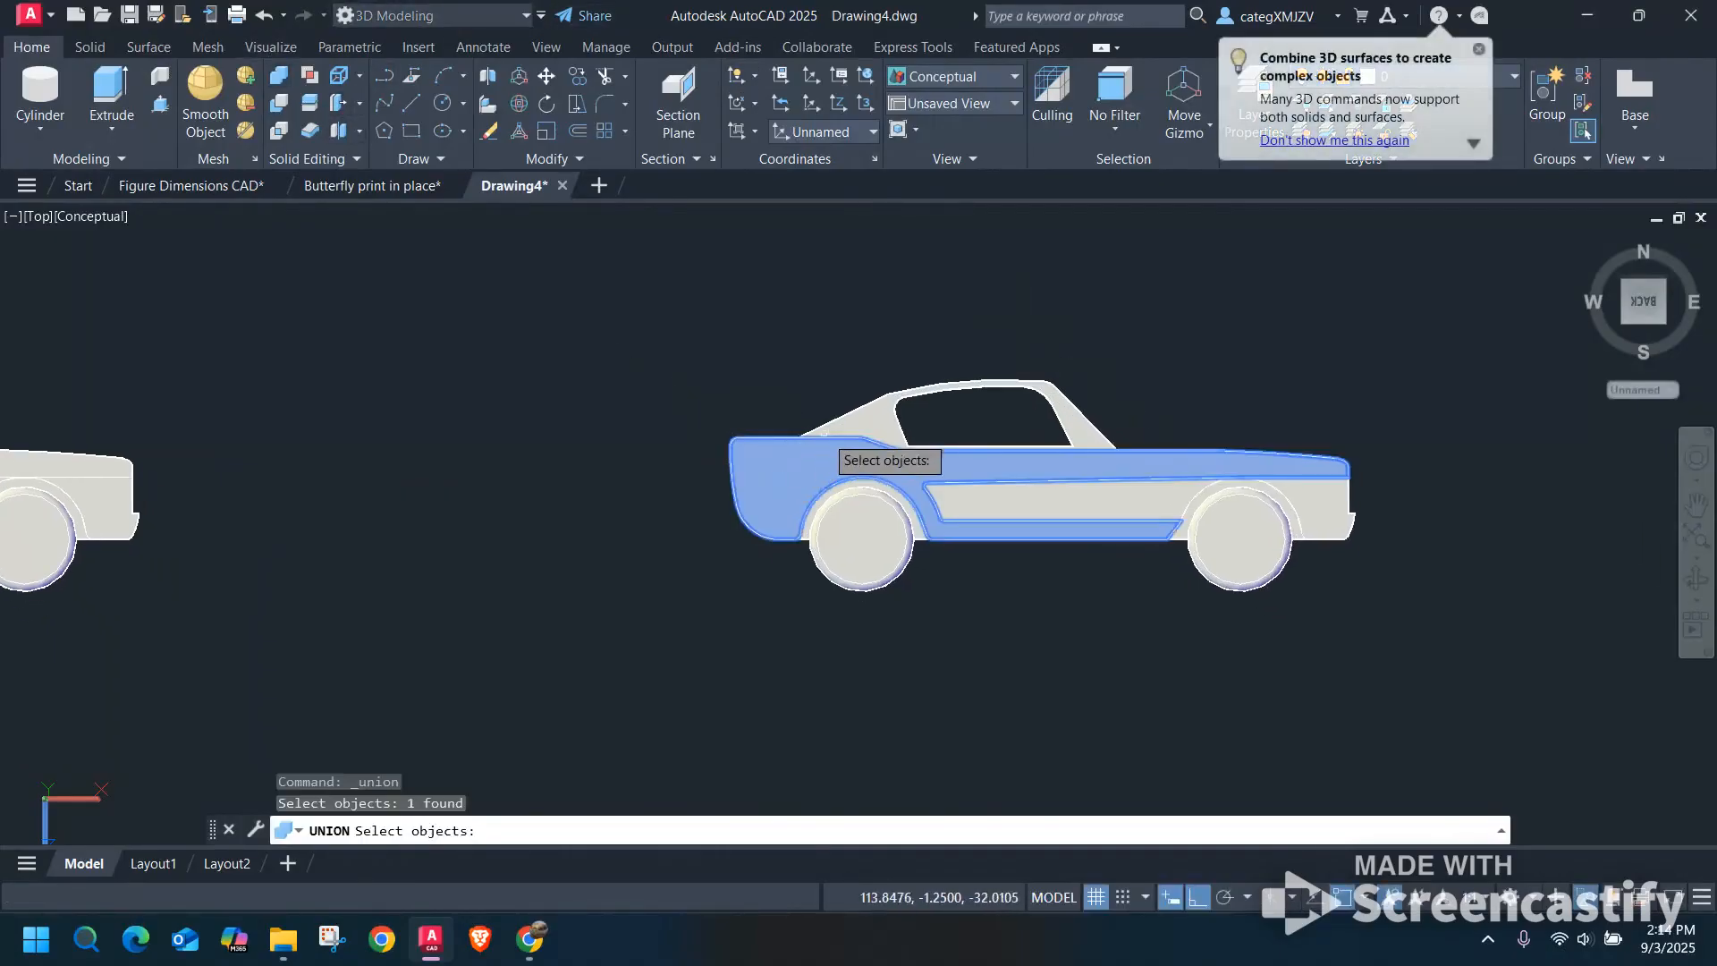
{"action": "left_click", "coordinate": [931, 383]}
{"action": "middle_click_drag", "start_coordinate": [1302, 376], "coordinate": [1088, 490], "text": "shift"}
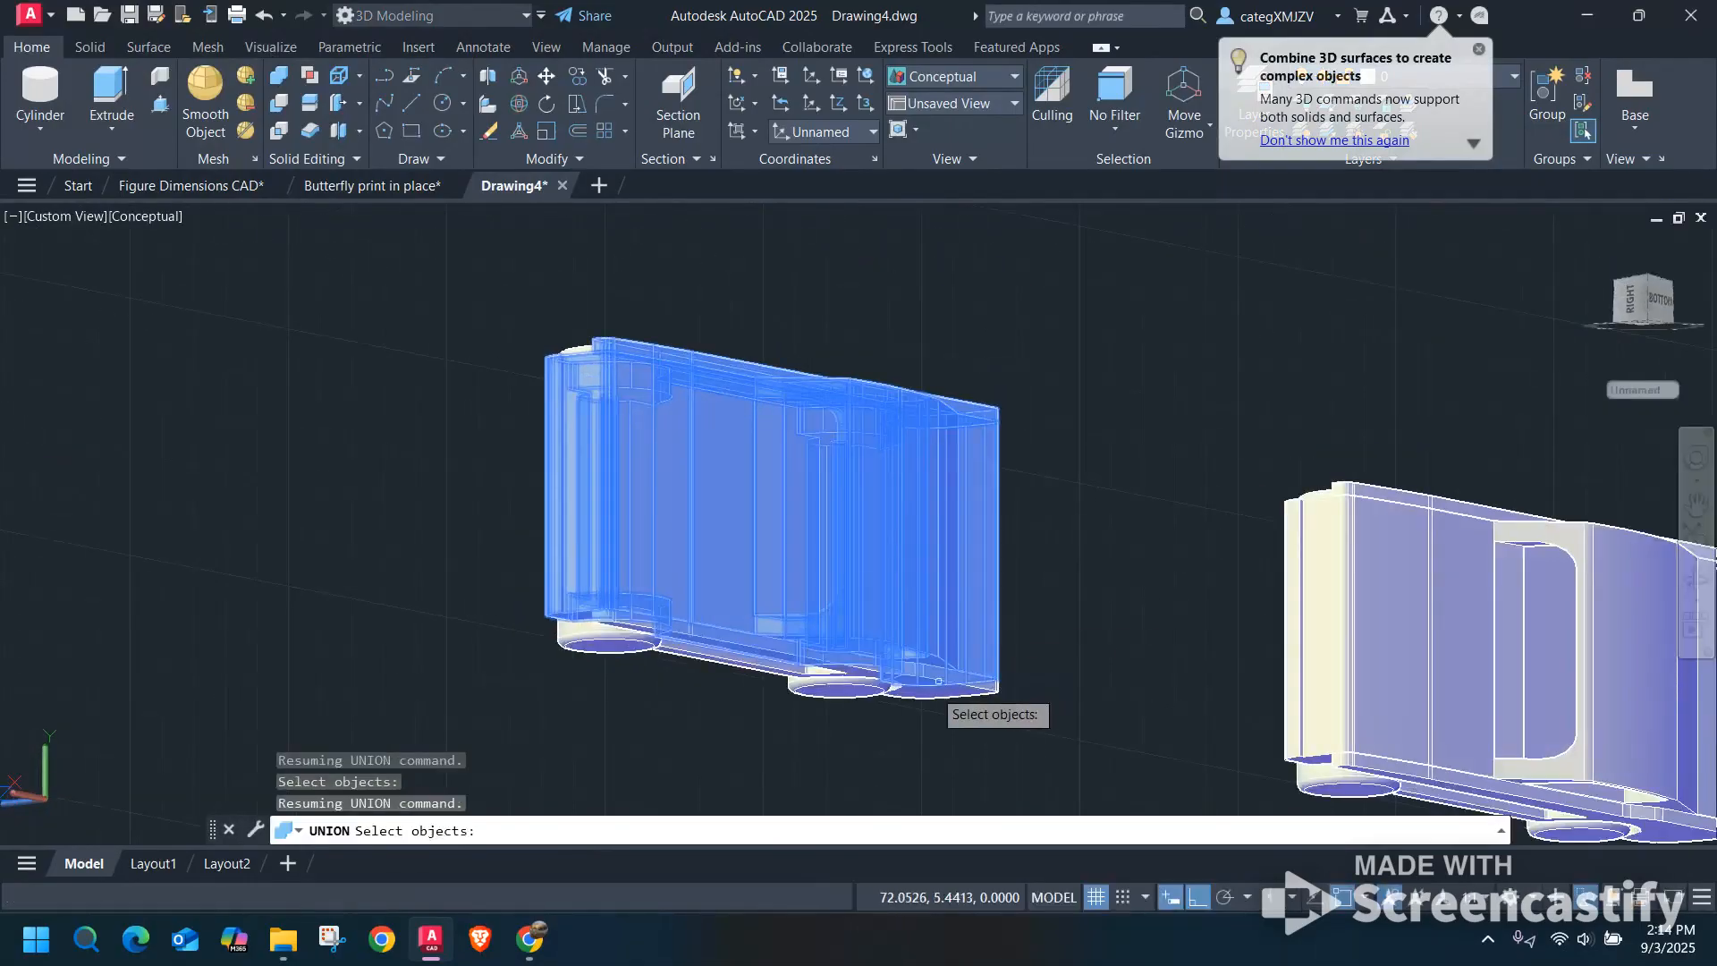
{"action": "left_click", "coordinate": [948, 694]}
{"action": "key", "text": "Return"}
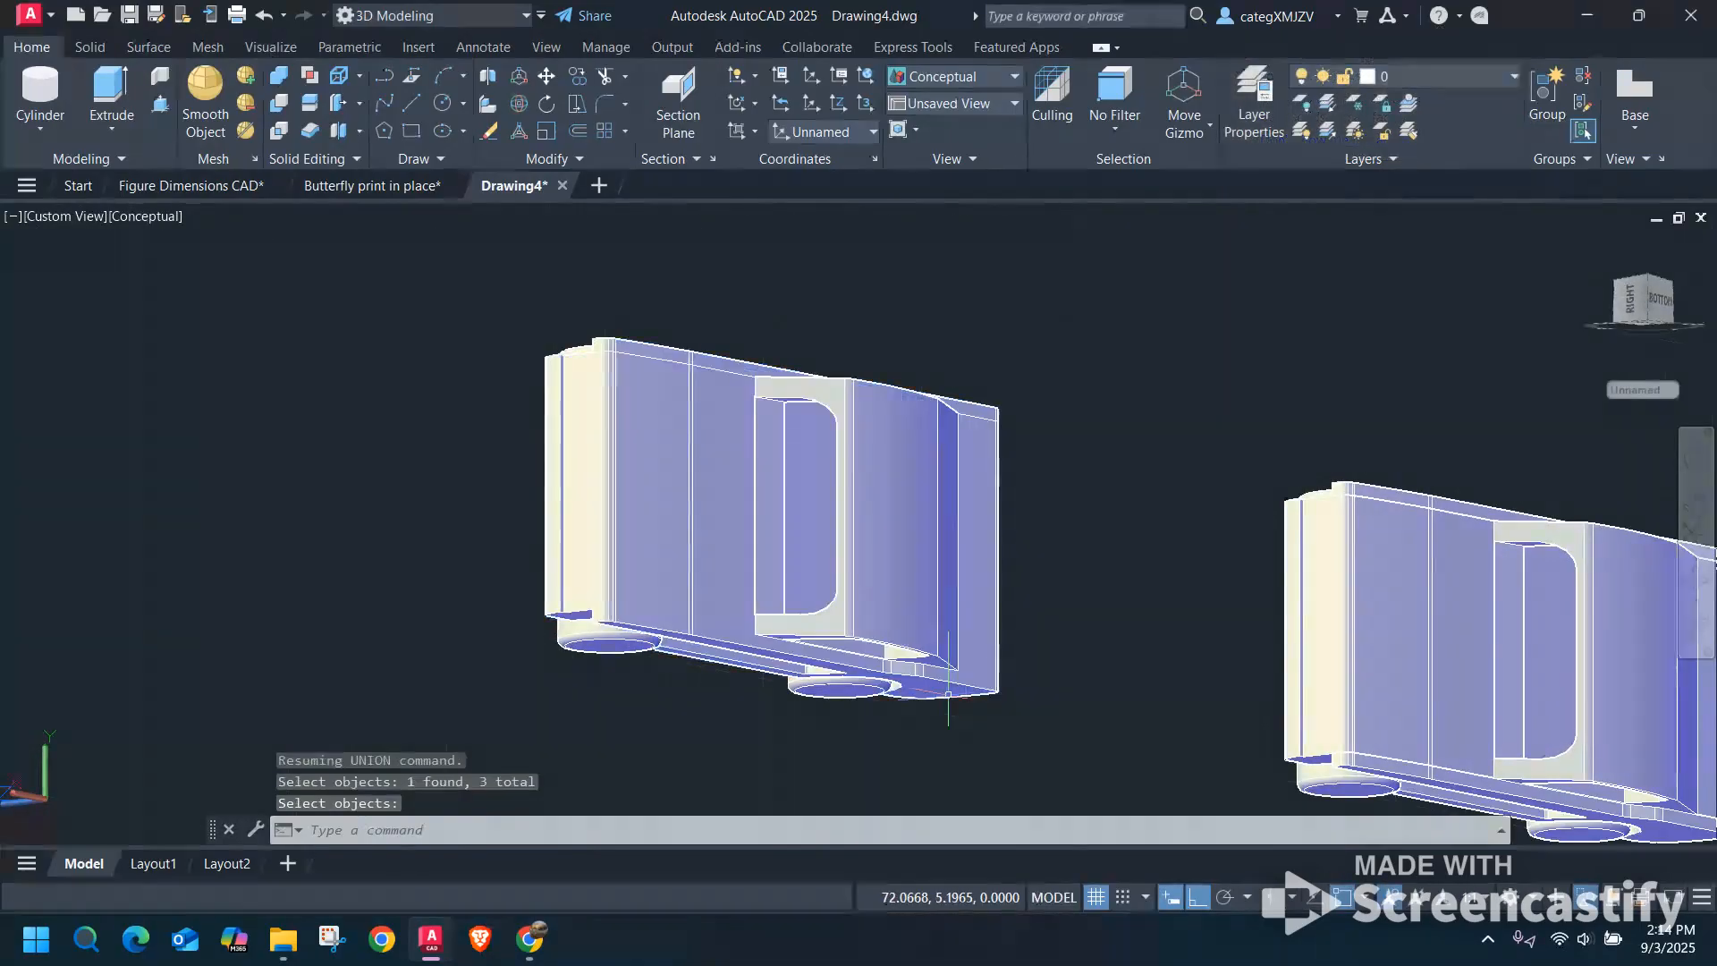
{"action": "key", "text": "Return"}
Check the united car from an angled view and set the visual style to X-ray.
{"action": "middle_click_drag", "start_coordinate": [520, 448], "coordinate": [1002, 483], "text": "shift"}
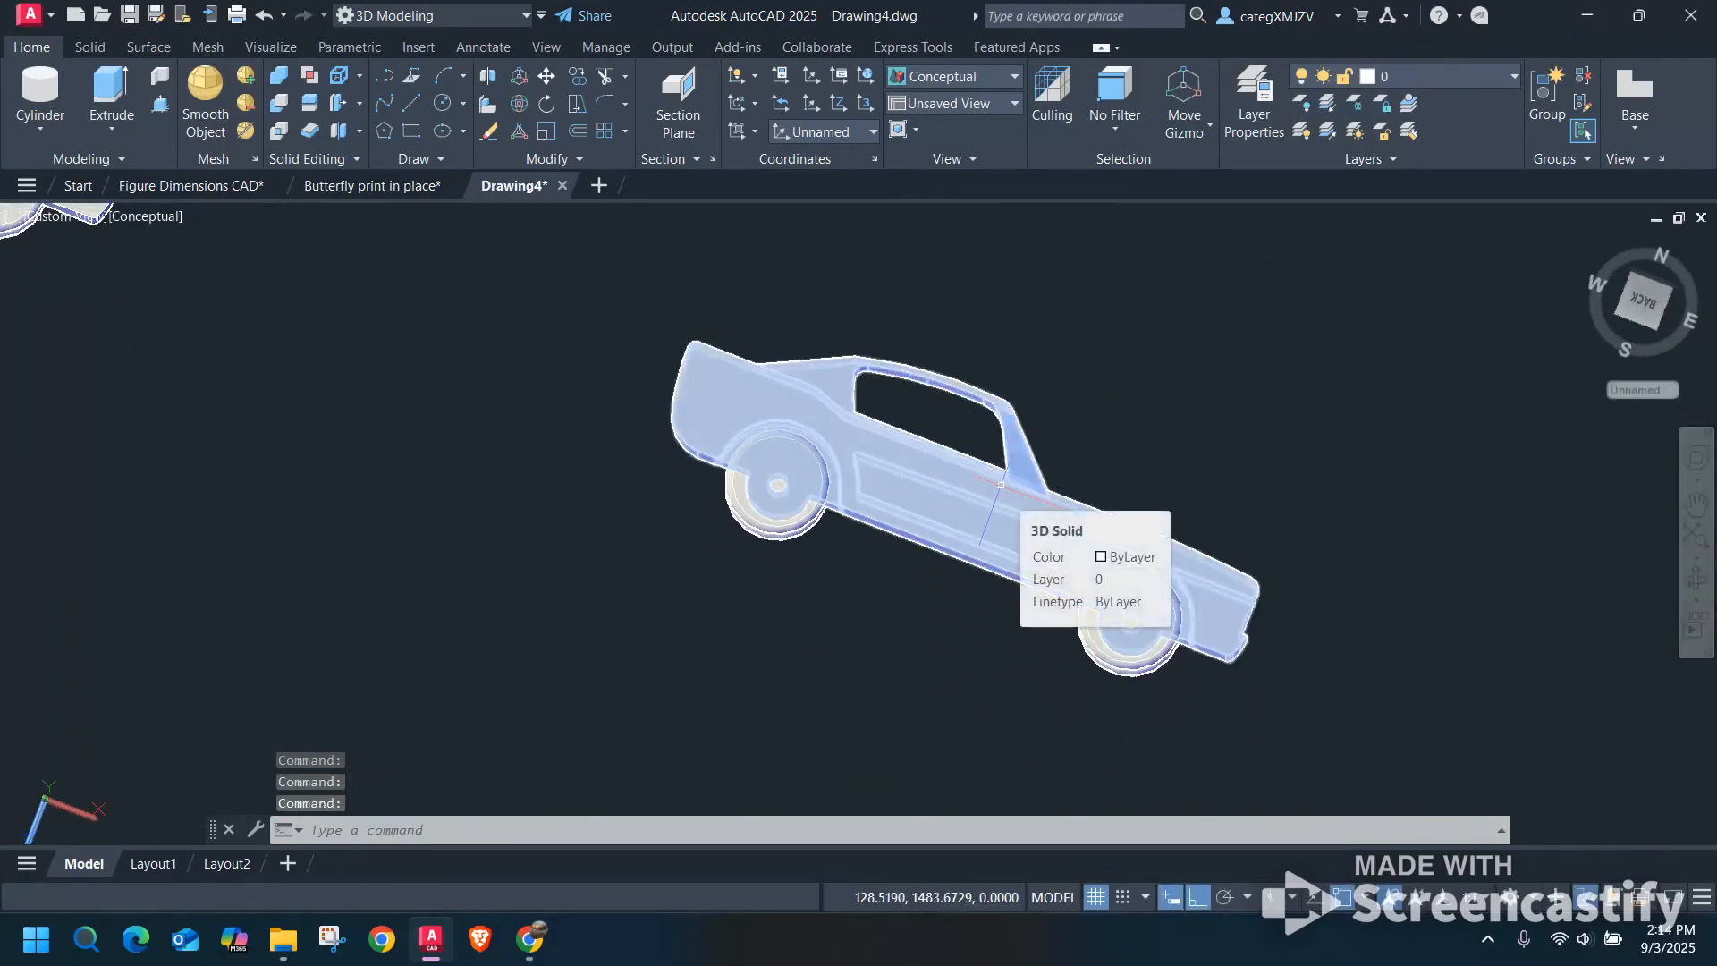
{"action": "scroll", "coordinate": [988, 497], "scroll_direction": "down", "scroll_amount": 2}
{"action": "middle_click_drag", "start_coordinate": [911, 589], "coordinate": [921, 554], "text": "shift"}
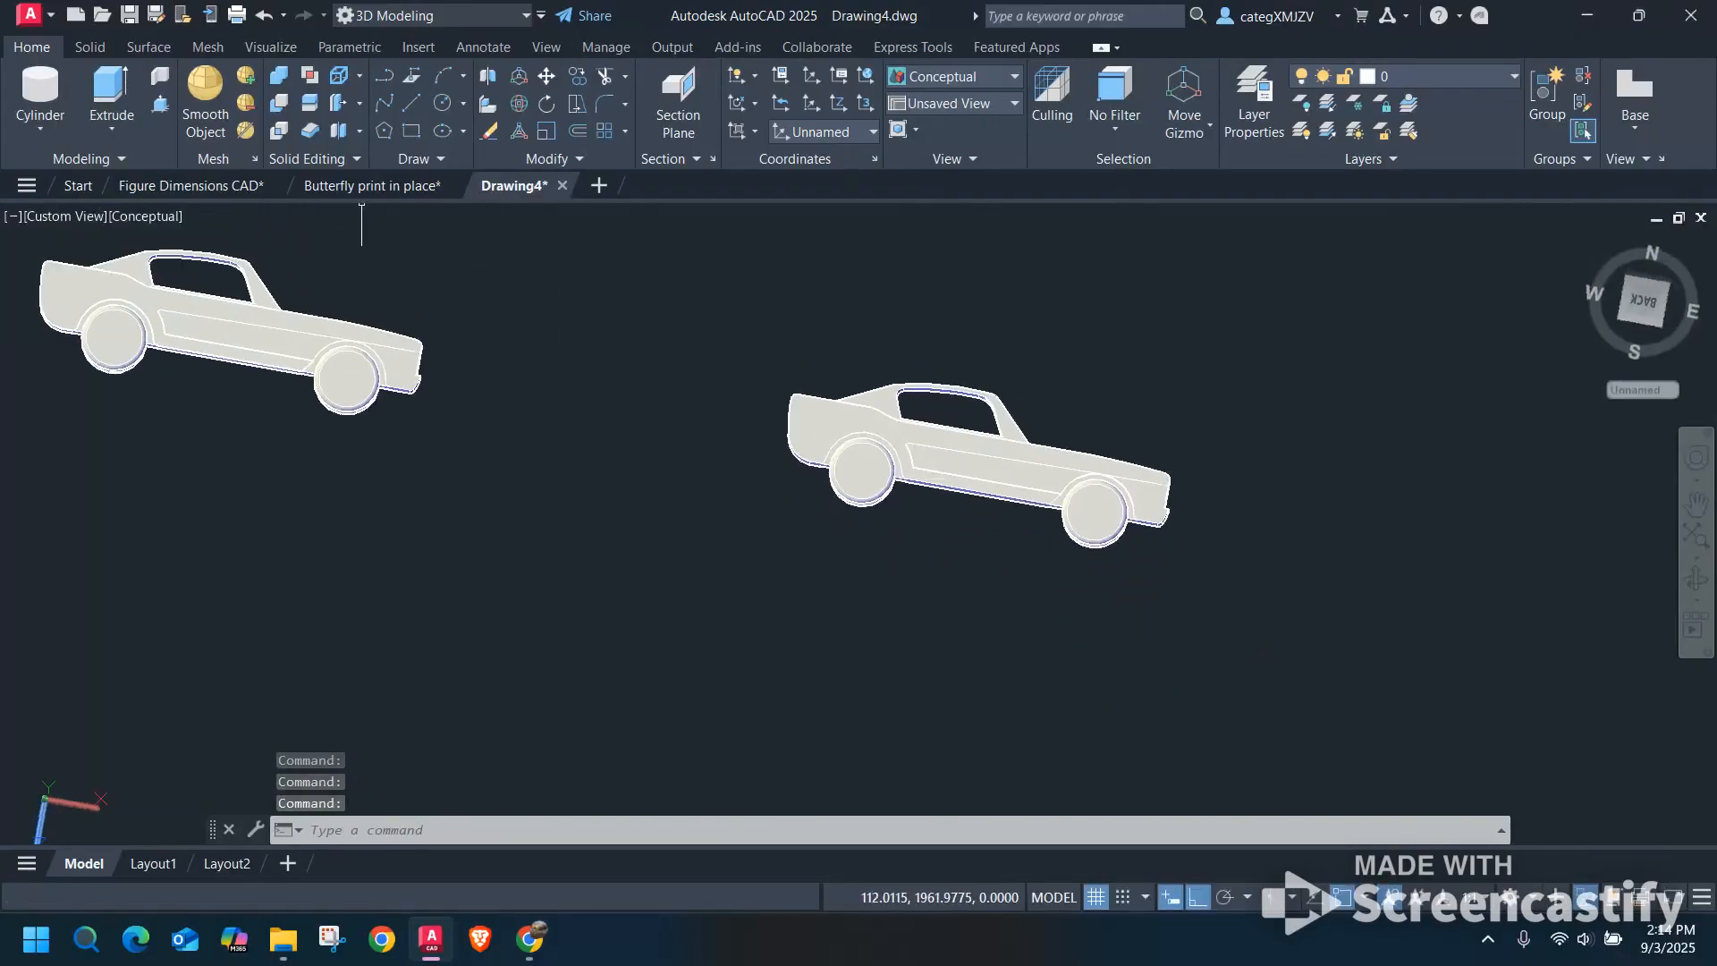
{"action": "left_click", "coordinate": [117, 217]}
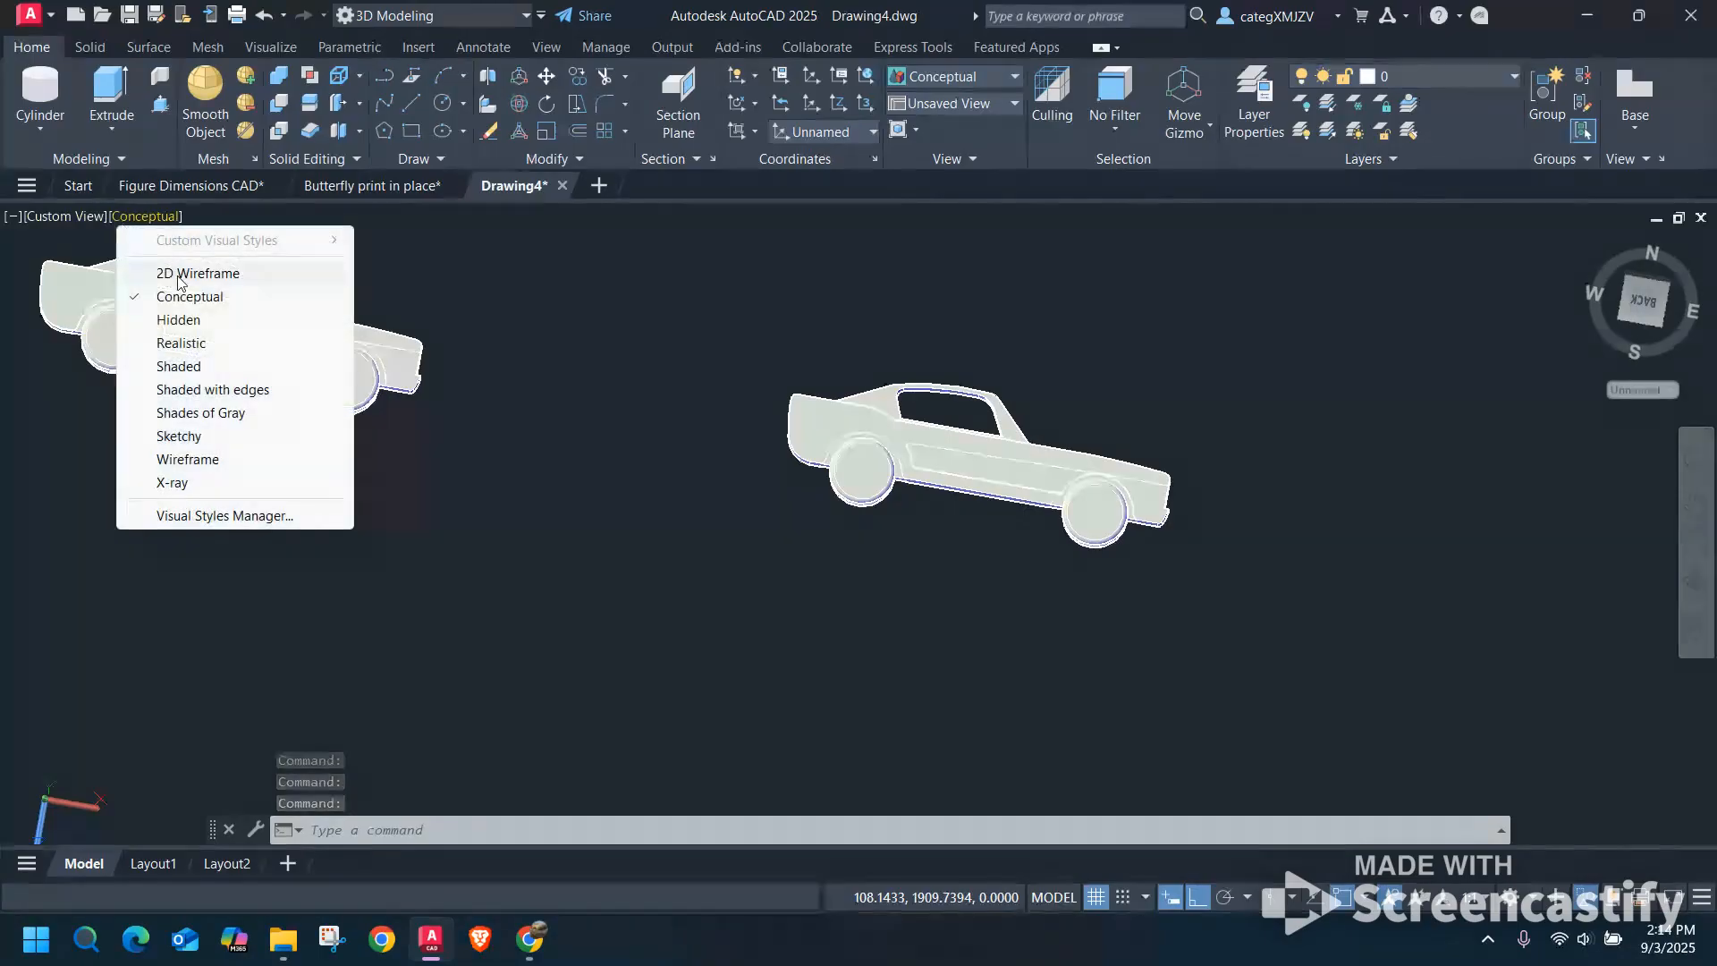
{"action": "left_click", "coordinate": [172, 482]}
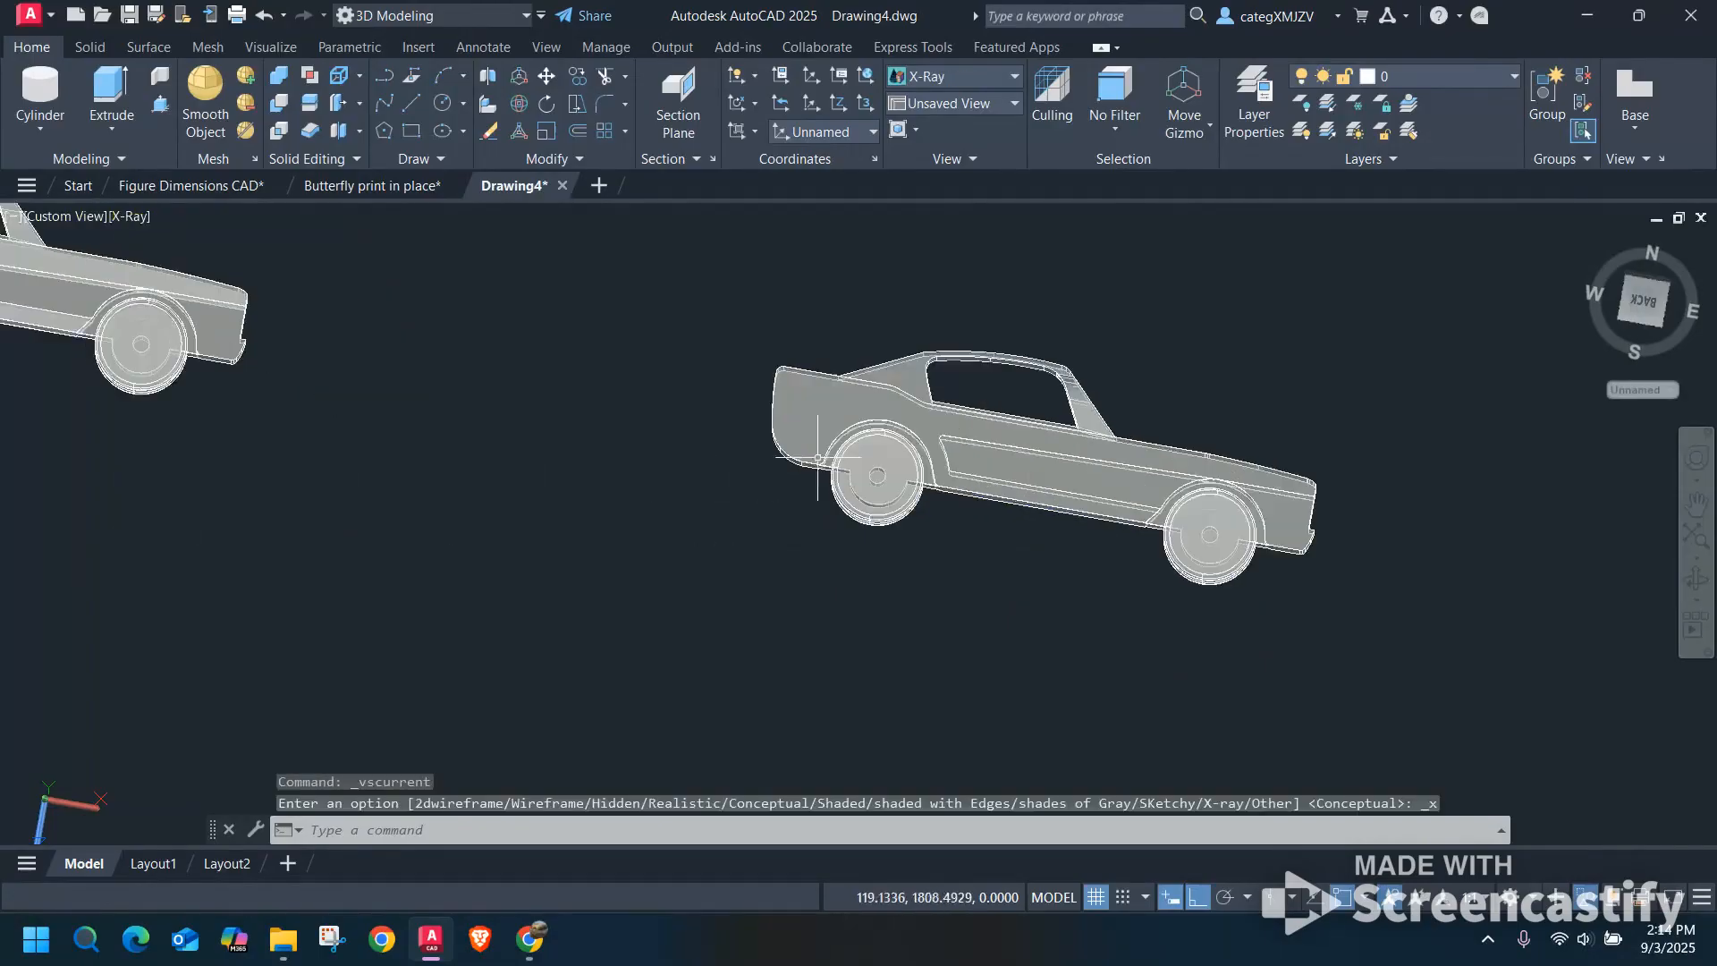
Copy the small solid cylinder from the second car's rear wheel centre to the rear wheel centre of the united car.
{"action": "scroll", "coordinate": [657, 456], "scroll_direction": "down", "scroll_amount": 2}
{"action": "middle_click_drag", "start_coordinate": [657, 456], "coordinate": [1092, 504]}
{"action": "middle_click_drag", "start_coordinate": [312, 437], "coordinate": [705, 605]}
{"action": "scroll", "coordinate": [509, 501], "scroll_direction": "up", "scroll_amount": 6}
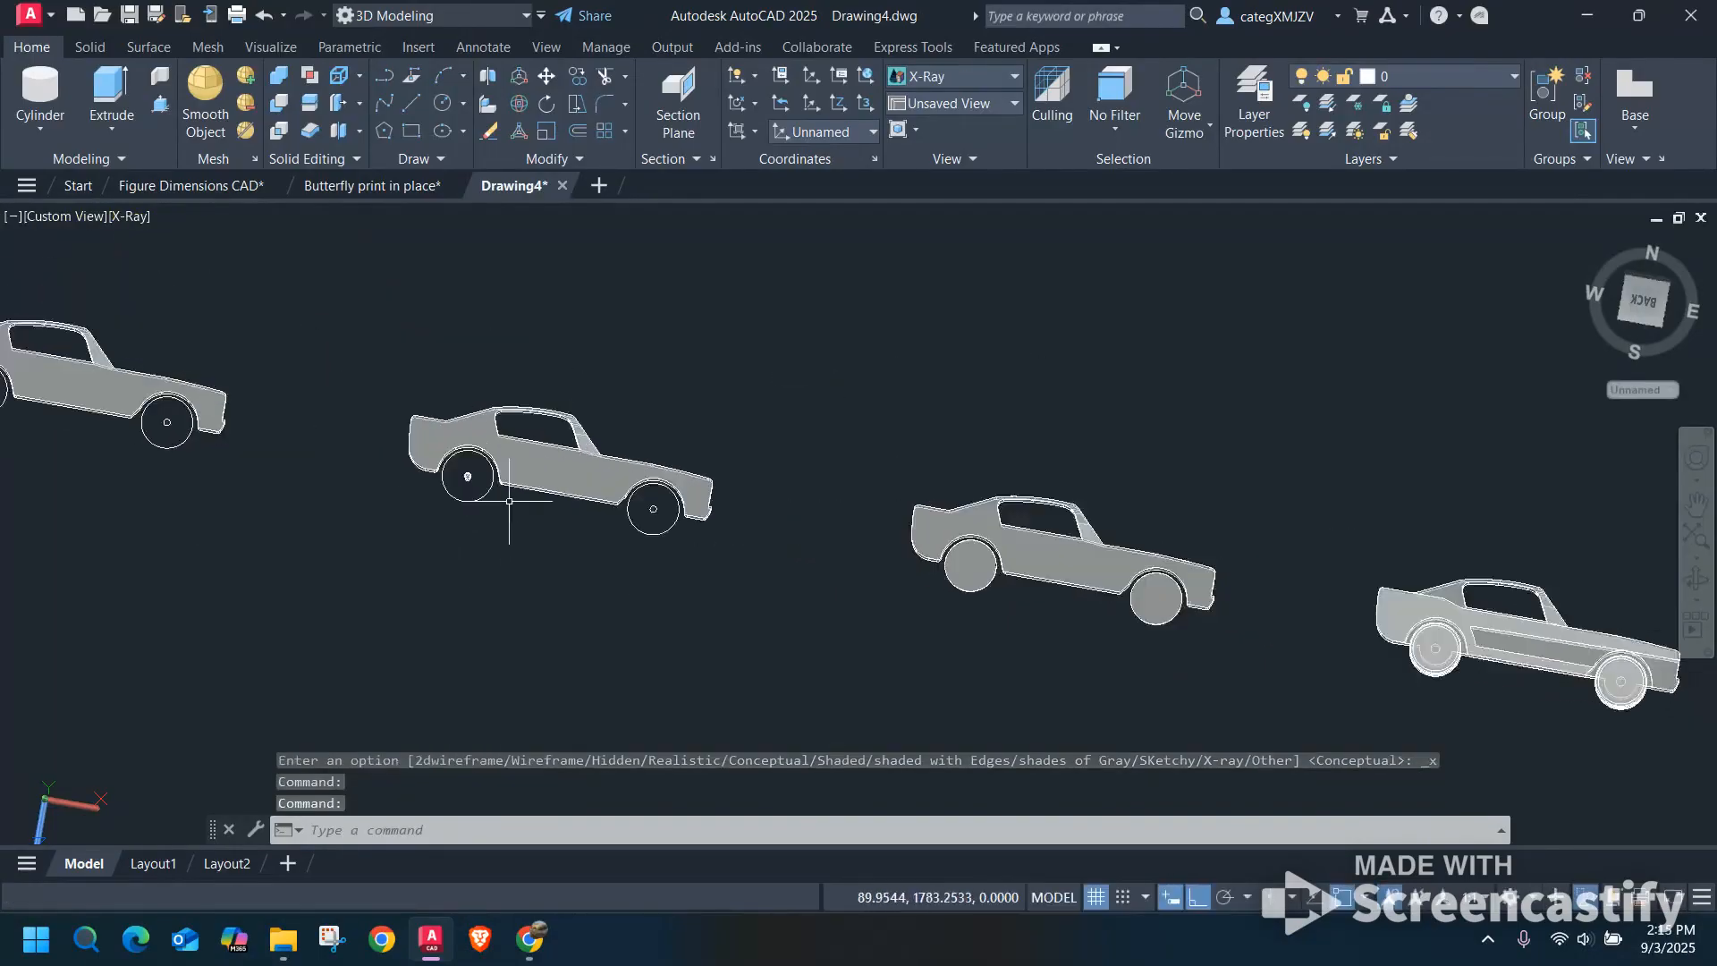
{"action": "left_click", "coordinate": [436, 483]}
{"action": "scroll", "coordinate": [388, 427], "scroll_direction": "up", "scroll_amount": 6}
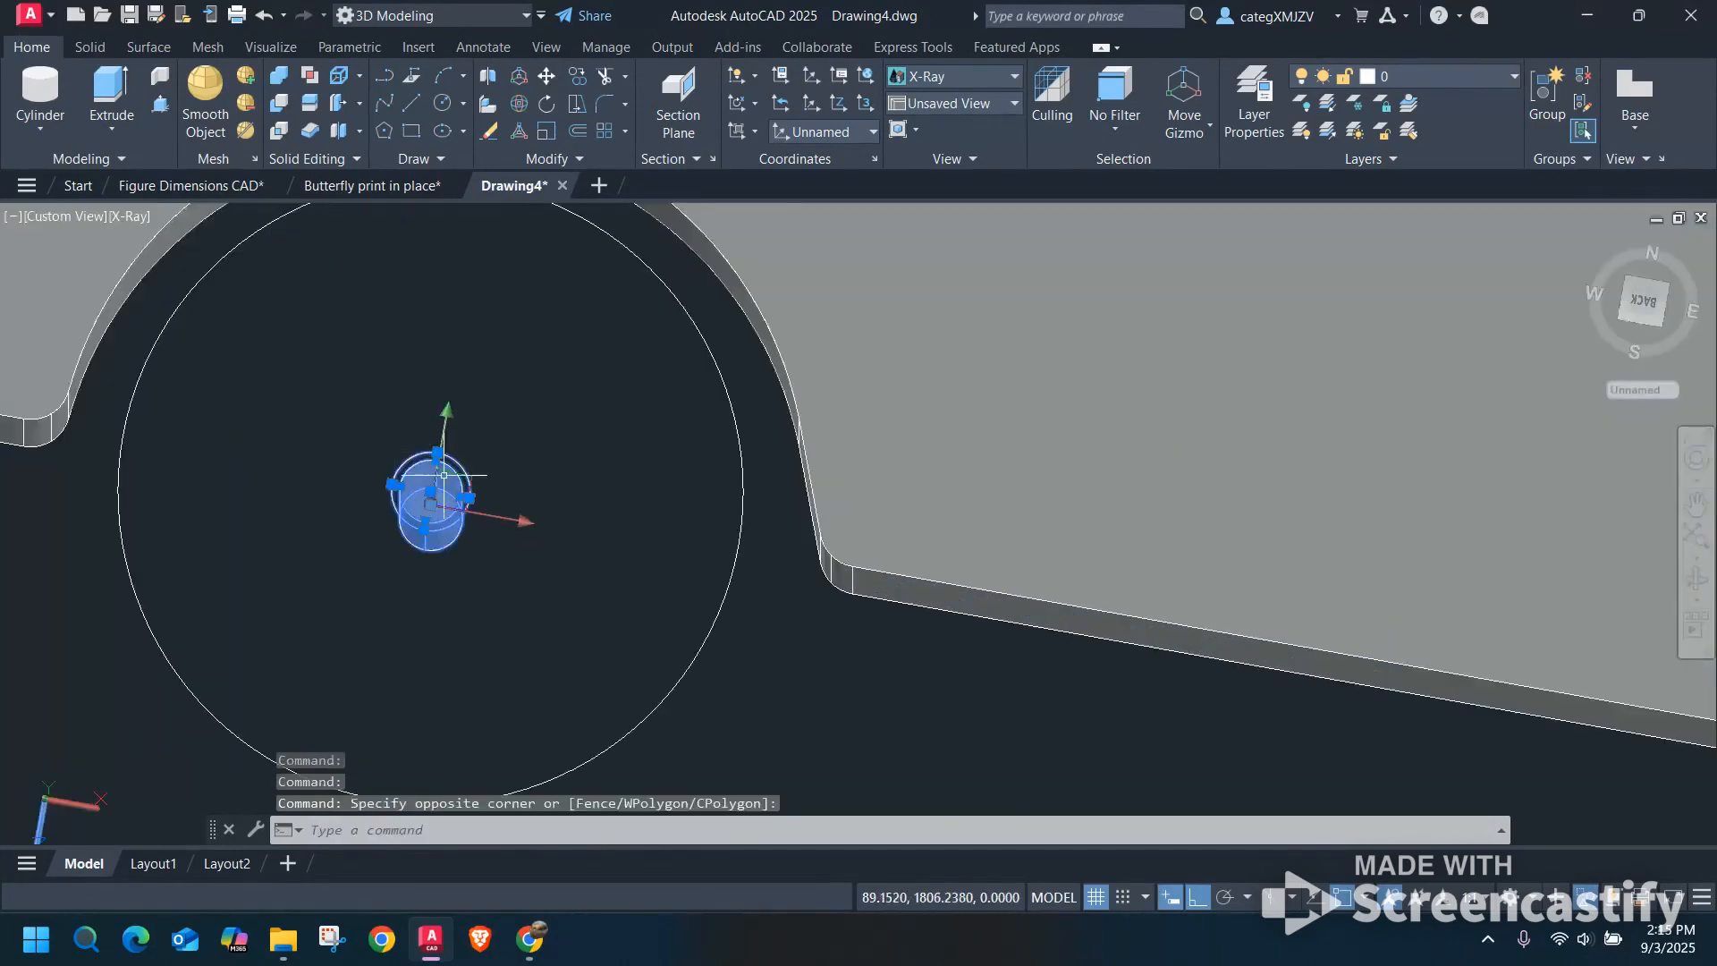
{"action": "key", "text": "Escape"}
{"action": "left_click", "coordinate": [460, 480]}
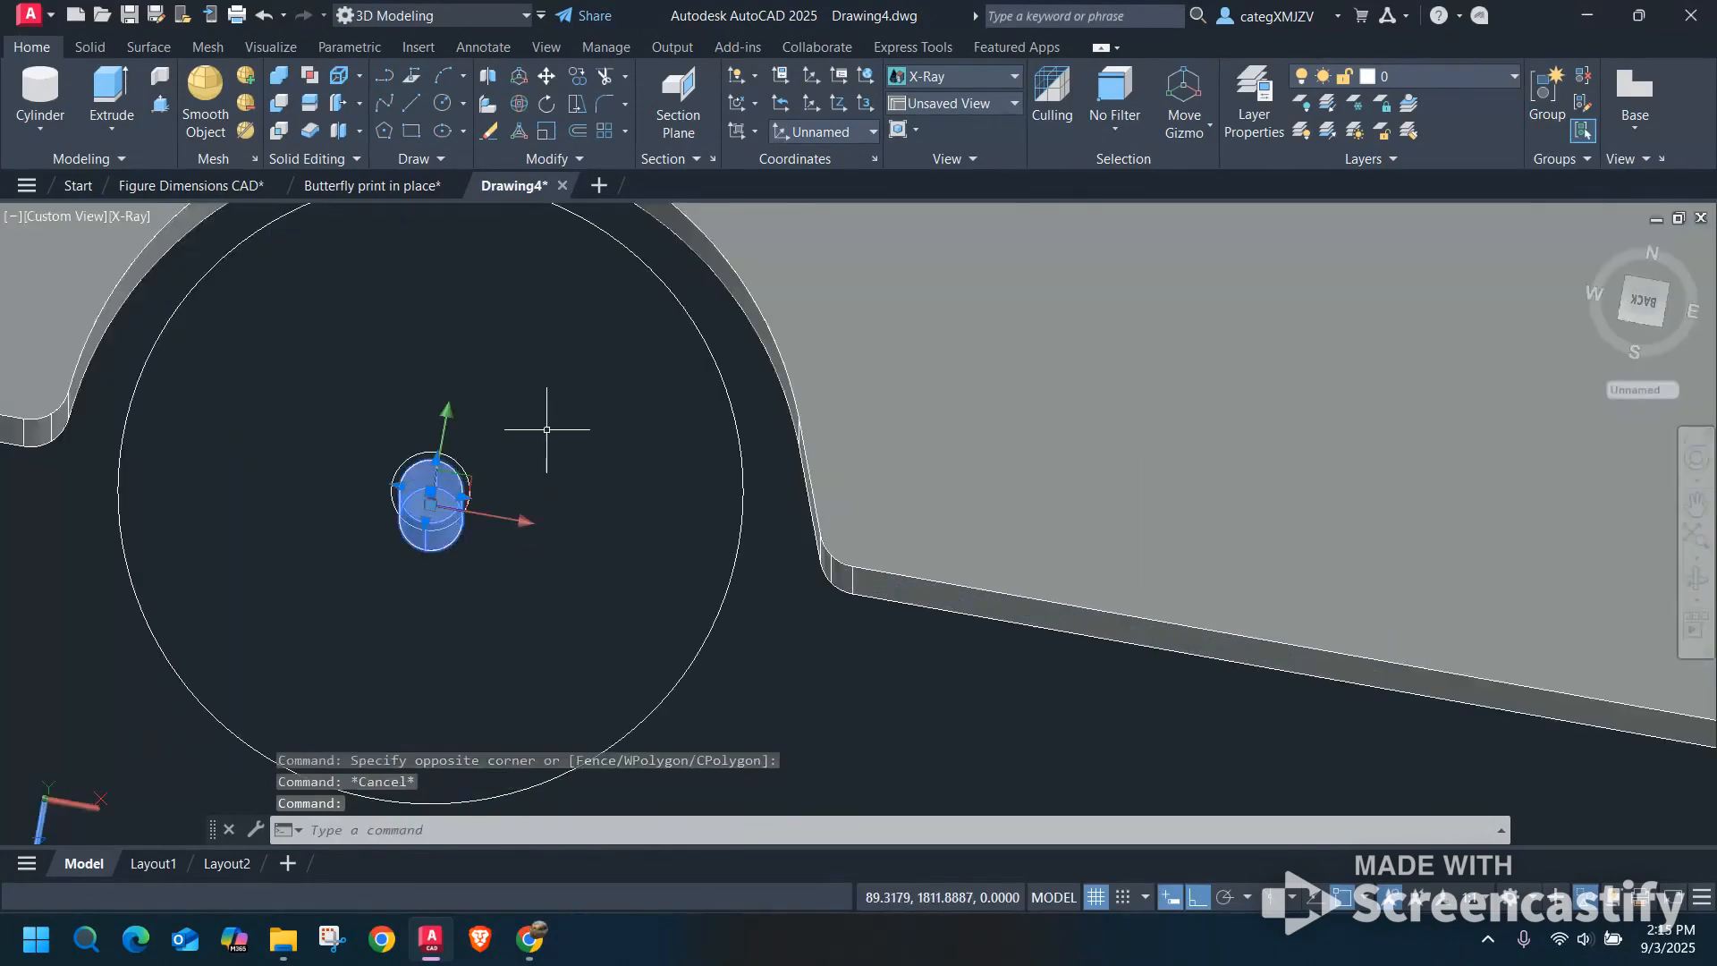
{"action": "type", "text": "co"}
{"action": "key", "text": "Return"}
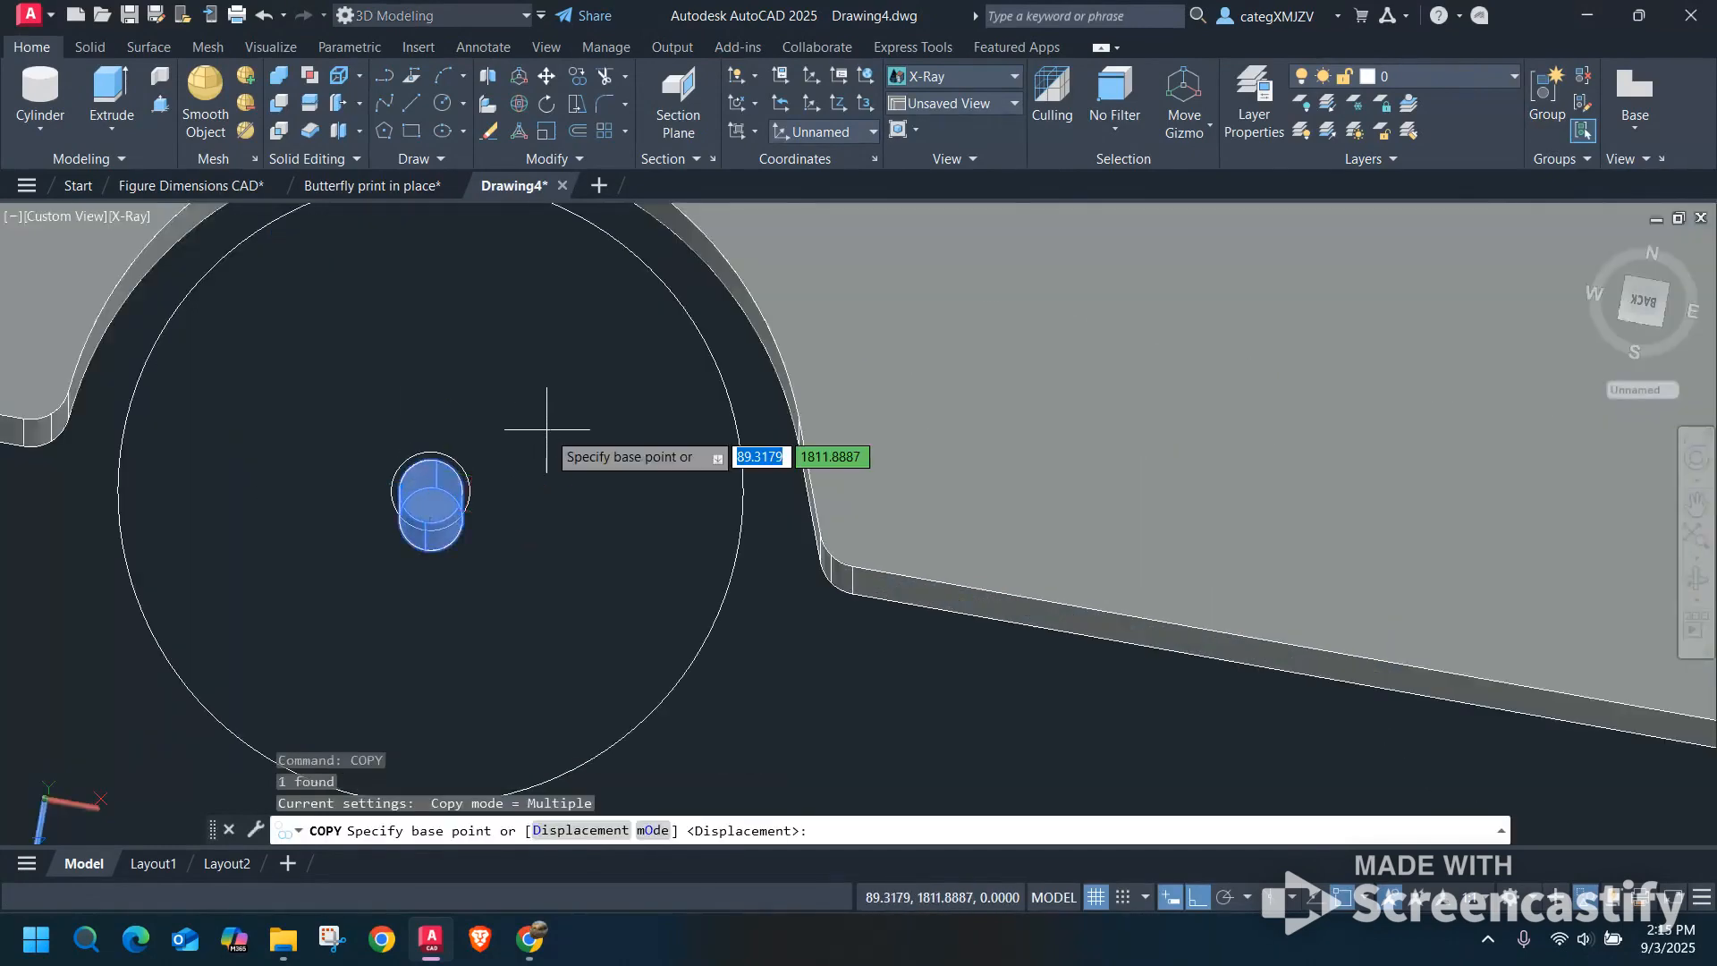
{"action": "left_click", "coordinate": [430, 491]}
{"action": "scroll", "coordinate": [529, 496], "scroll_direction": "down", "scroll_amount": 6}
{"action": "middle_click_drag", "start_coordinate": [1140, 684], "coordinate": [466, 467]}
{"action": "middle_click_drag", "start_coordinate": [1347, 521], "coordinate": [638, 354]}
{"action": "middle_click_drag", "start_coordinate": [1505, 577], "coordinate": [1155, 577]}
{"action": "scroll", "coordinate": [1021, 471], "scroll_direction": "down", "scroll_amount": 4}
{"action": "middle_click_drag", "start_coordinate": [1399, 555], "coordinate": [988, 514]}
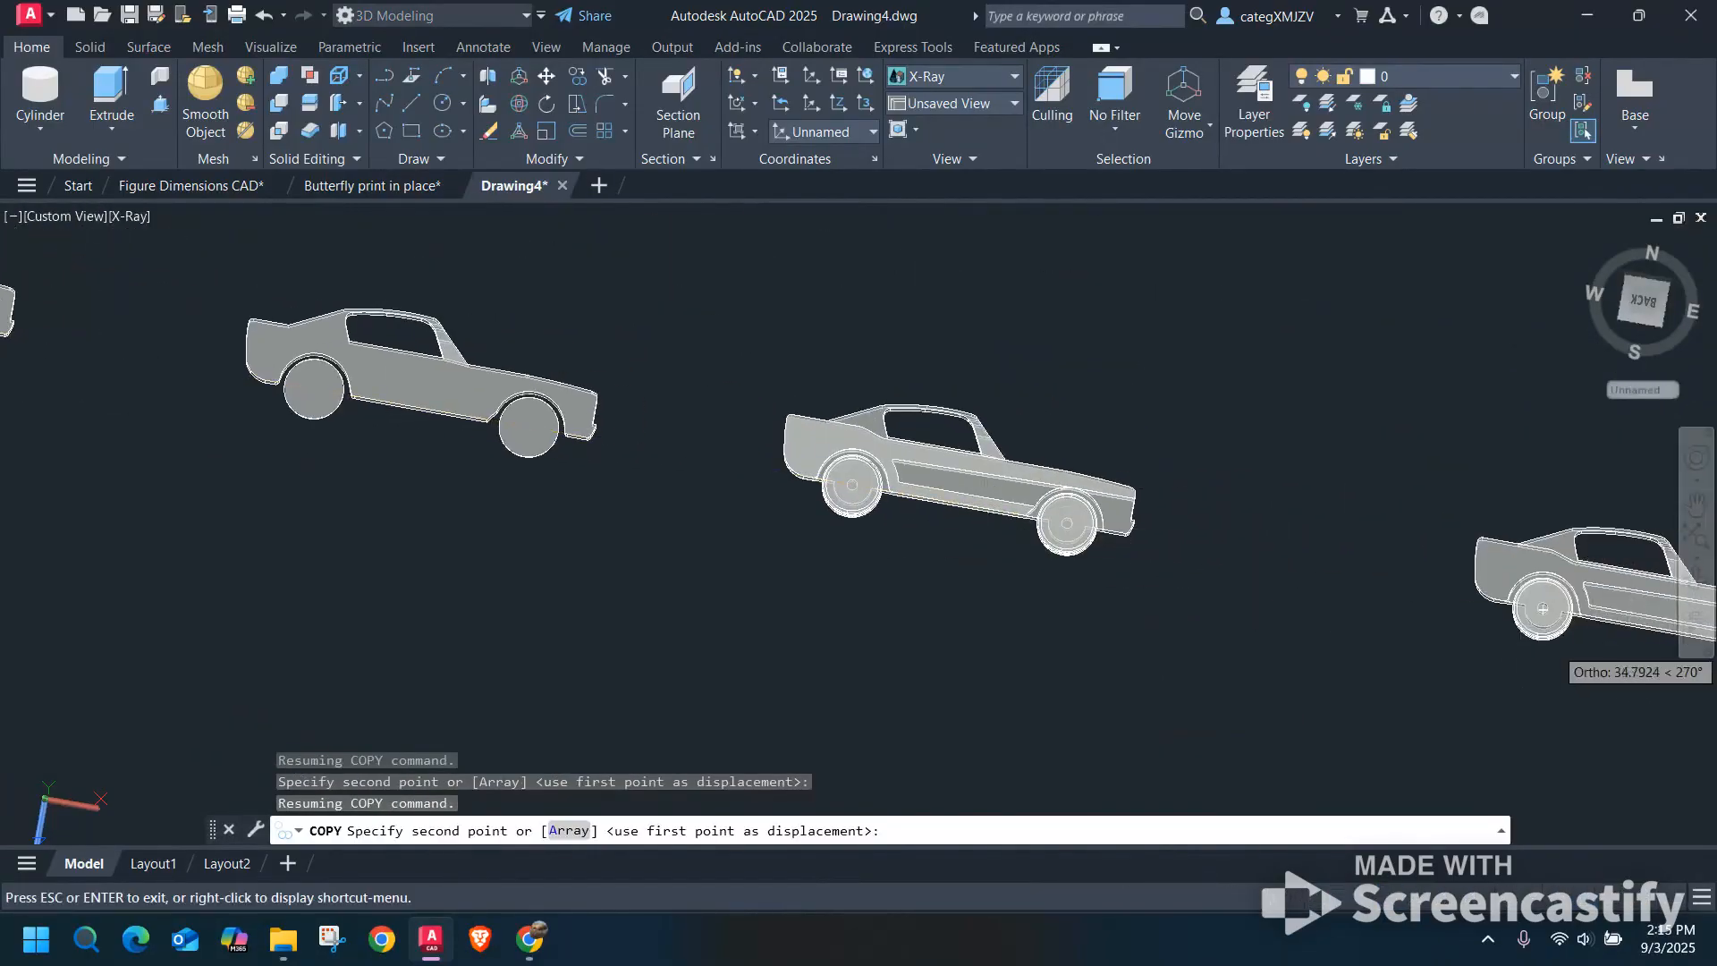
{"action": "middle_click_drag", "start_coordinate": [1543, 610], "coordinate": [1135, 507]}
{"action": "key", "text": "F12"}
{"action": "scroll", "coordinate": [1153, 488], "scroll_direction": "up", "scroll_amount": 8}
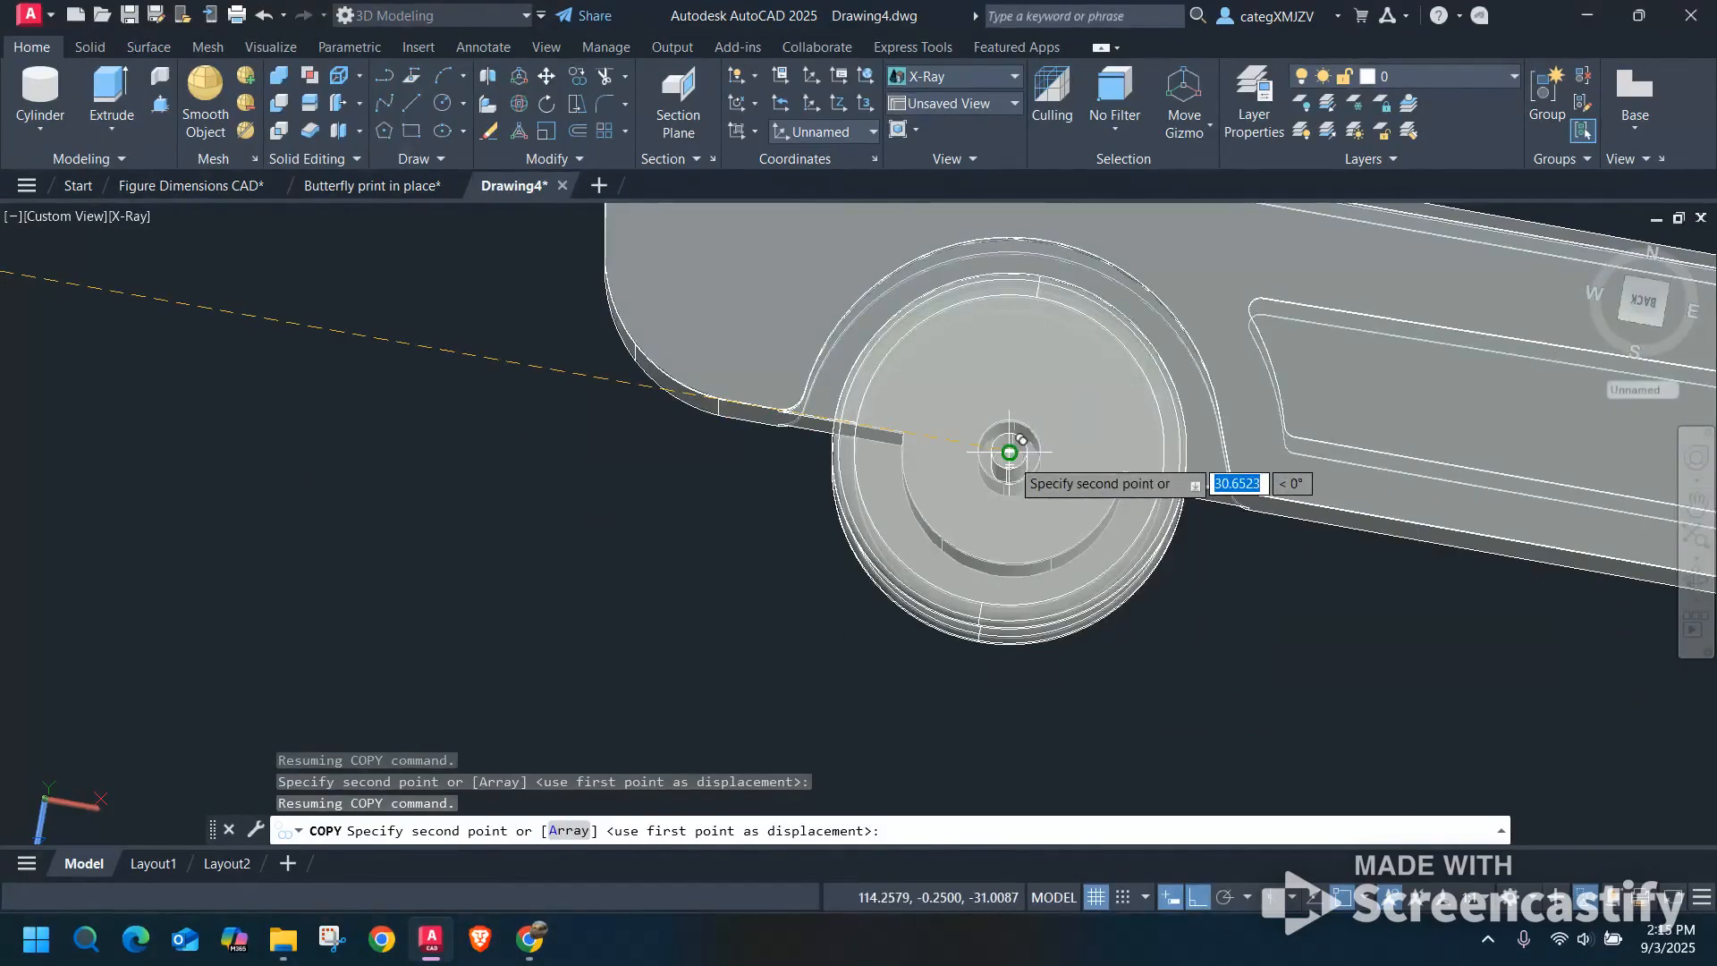
{"action": "left_click", "coordinate": [1009, 452]}
{"action": "key", "text": "Escape"}
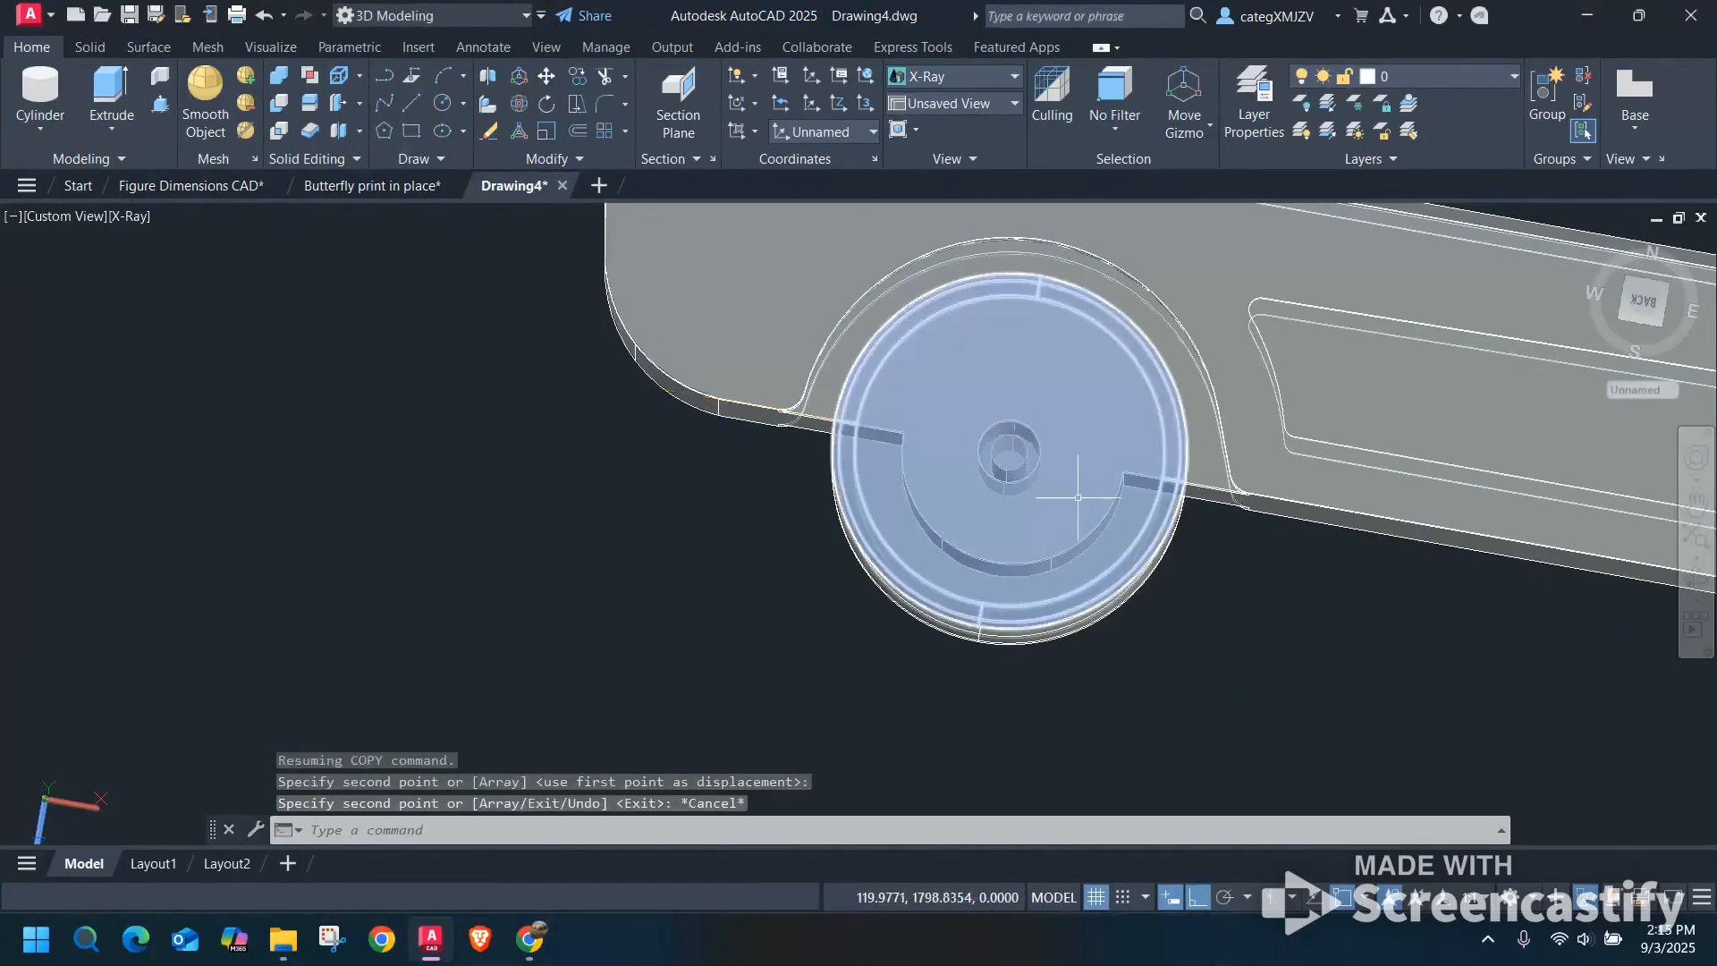
Switch to the 2D Wireframe visual style and copy the axle cylinder from the united car's rear wheel centre to its front wheel centre.
{"action": "left_click", "coordinate": [129, 217]}
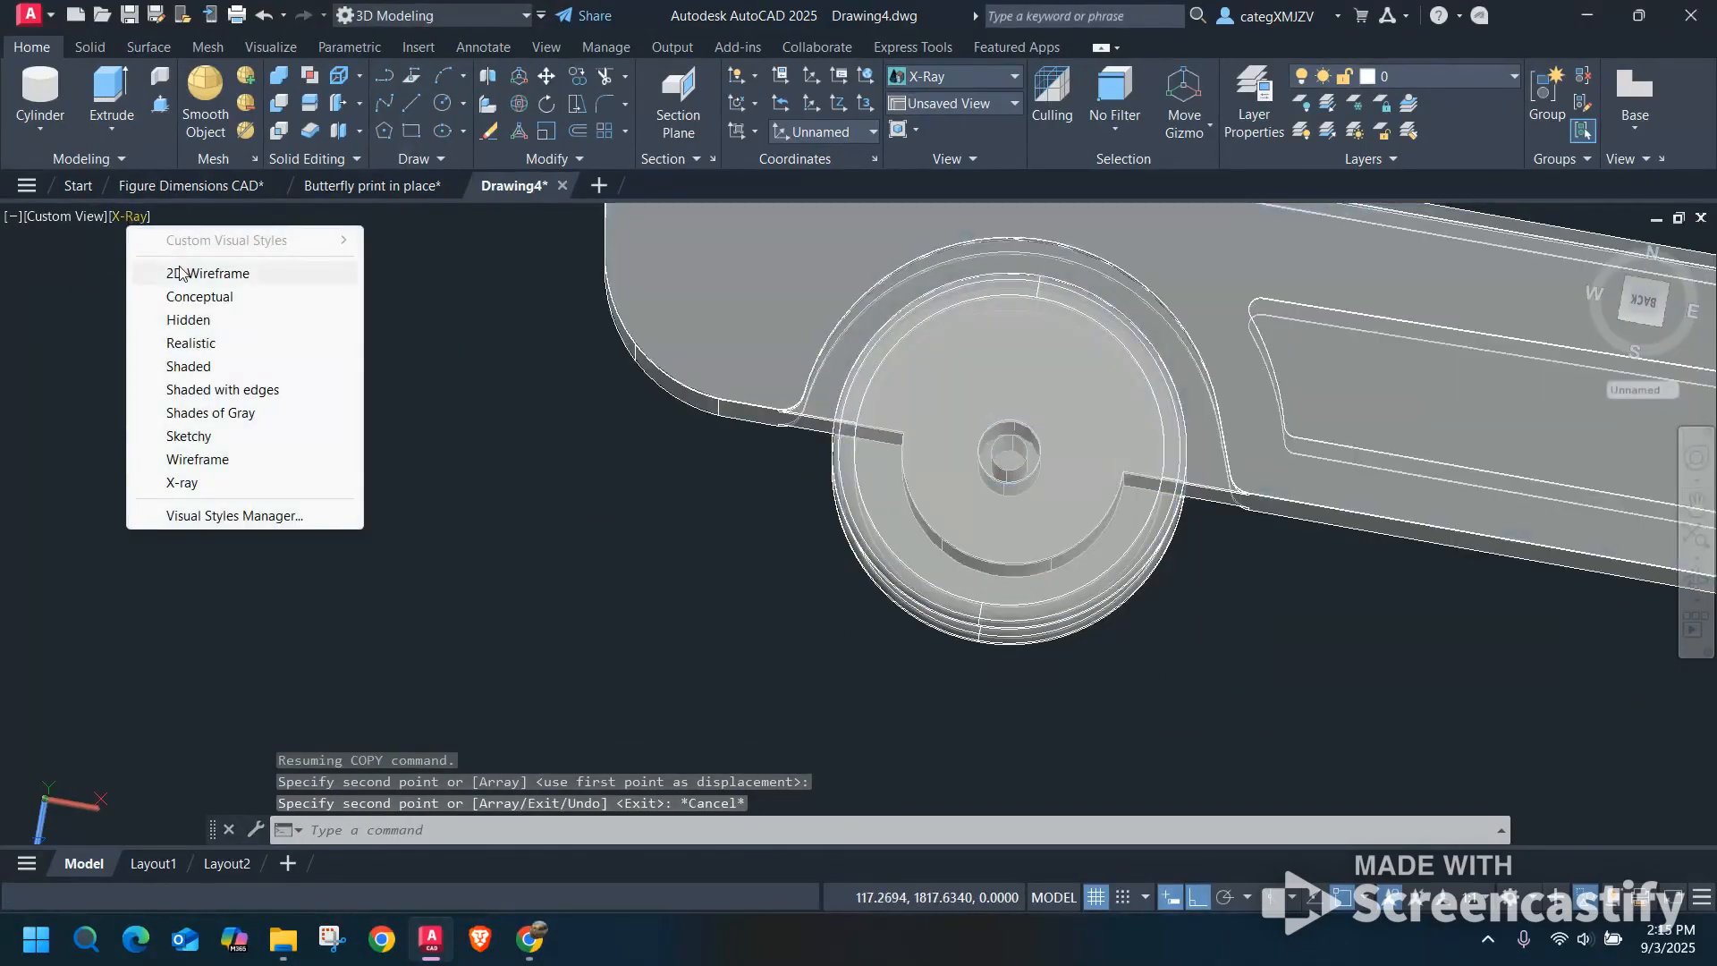
{"action": "left_click", "coordinate": [183, 274]}
{"action": "left_click", "coordinate": [1025, 442]}
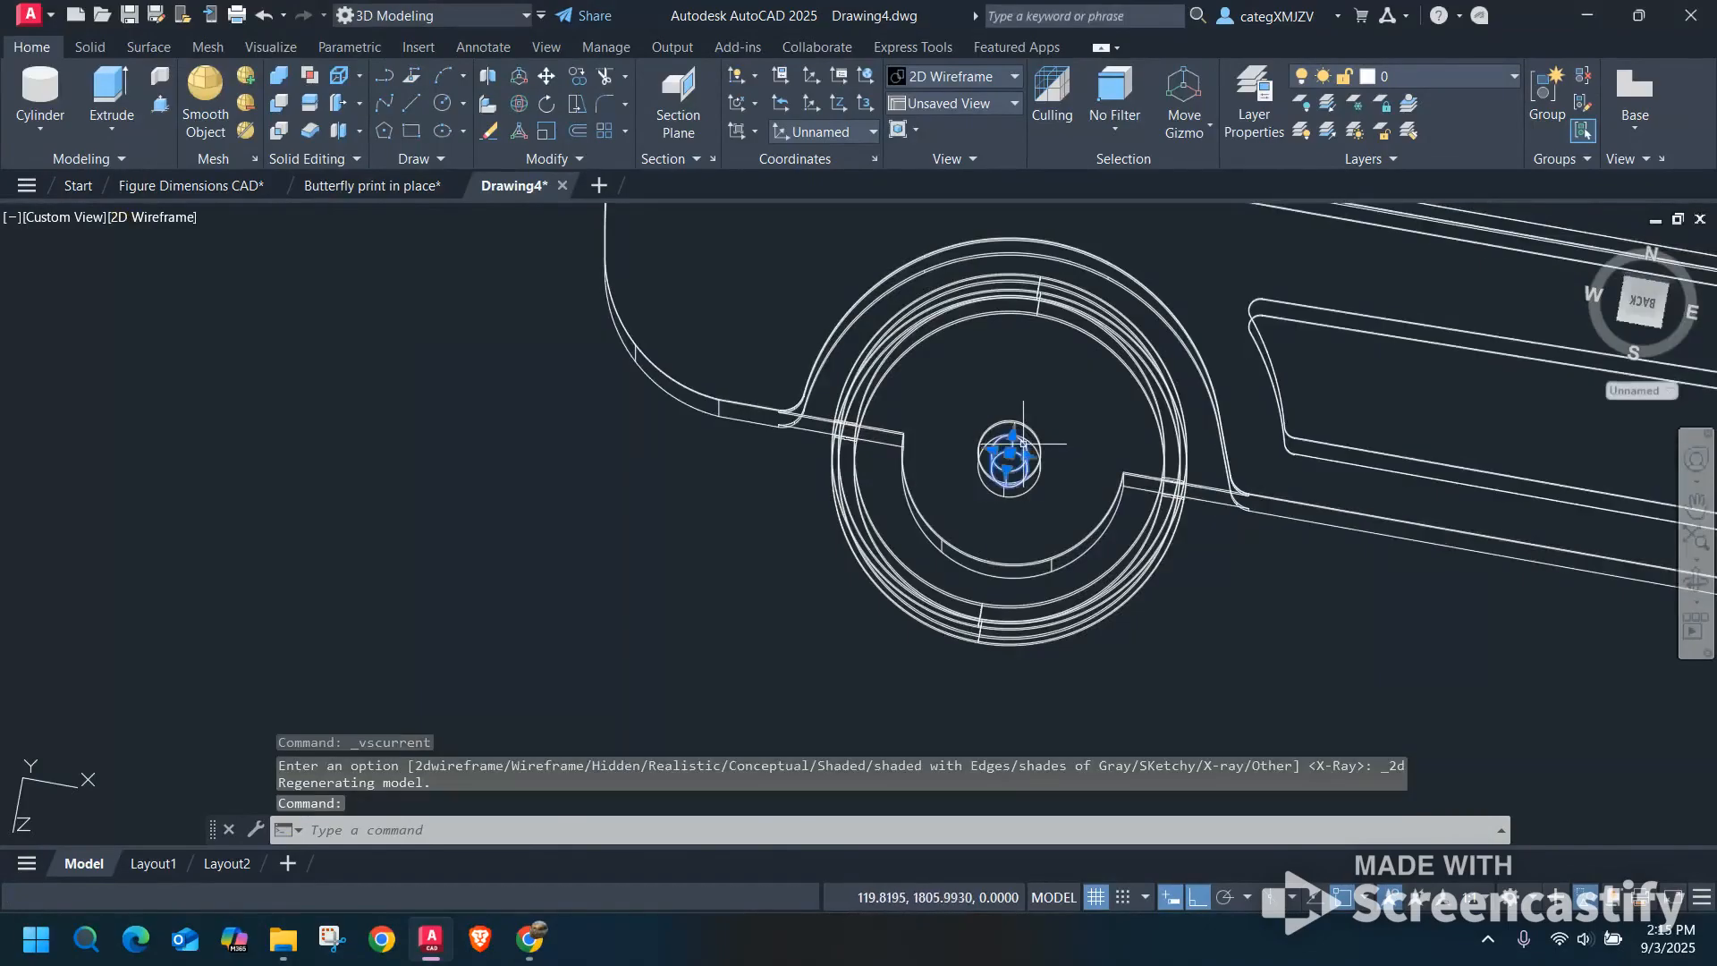
{"action": "key", "text": "Return"}
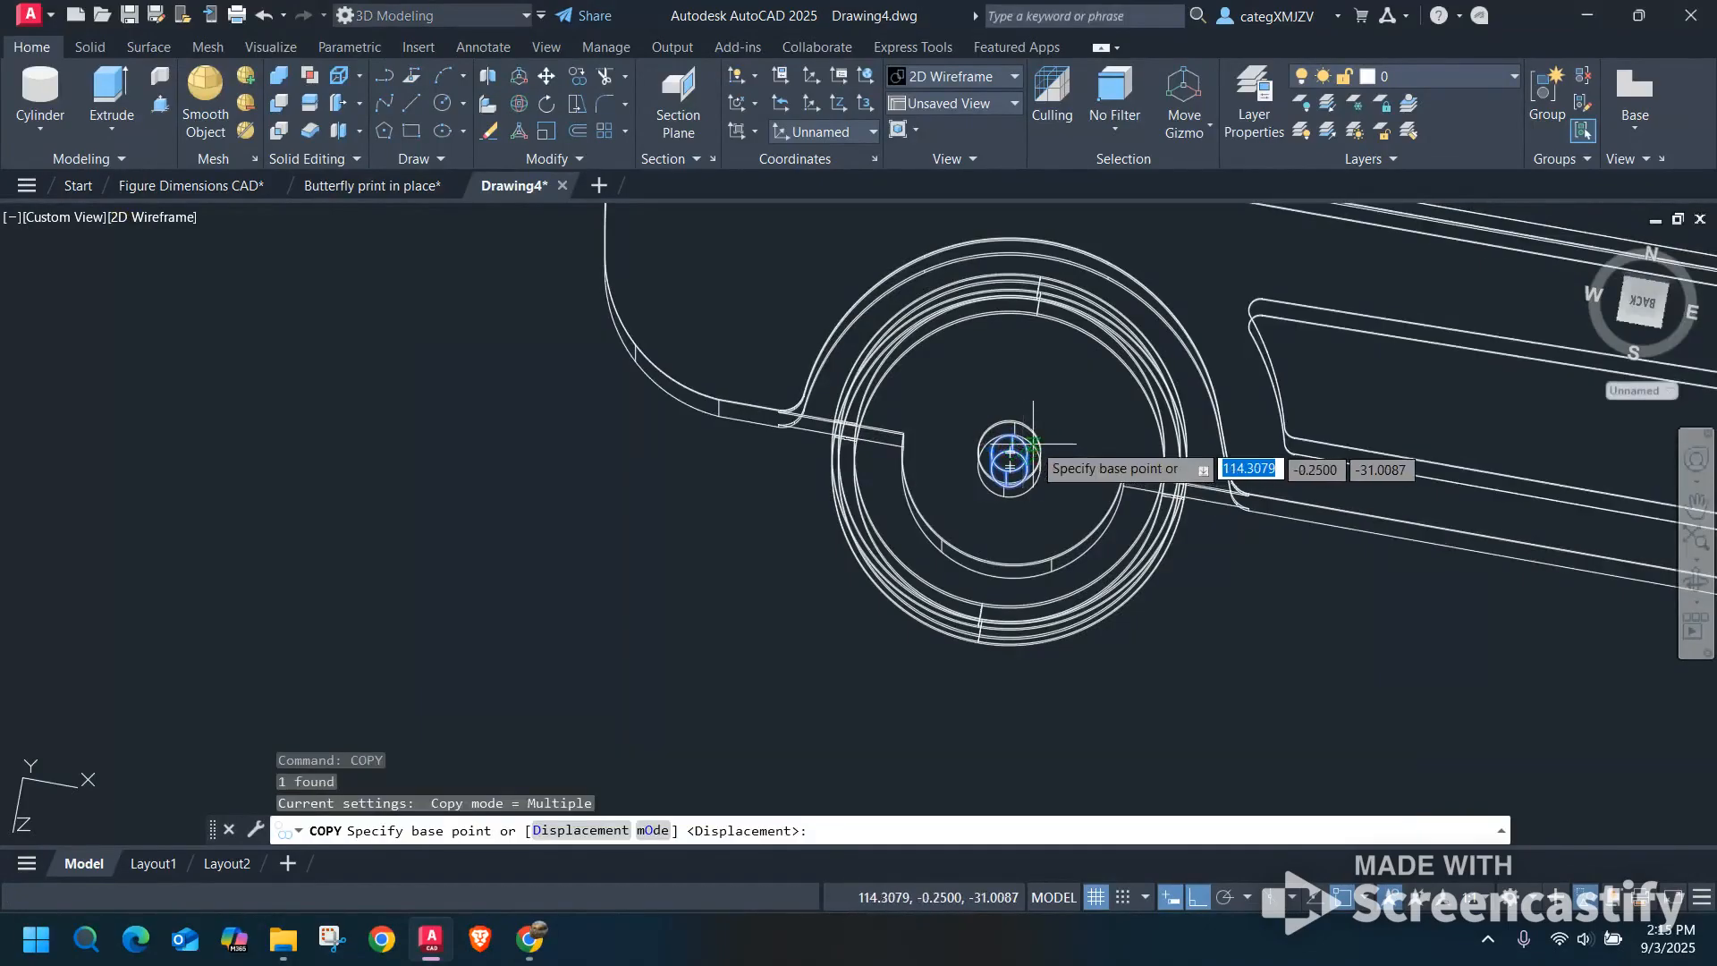
{"action": "scroll", "coordinate": [1015, 461], "scroll_direction": "up", "scroll_amount": 5}
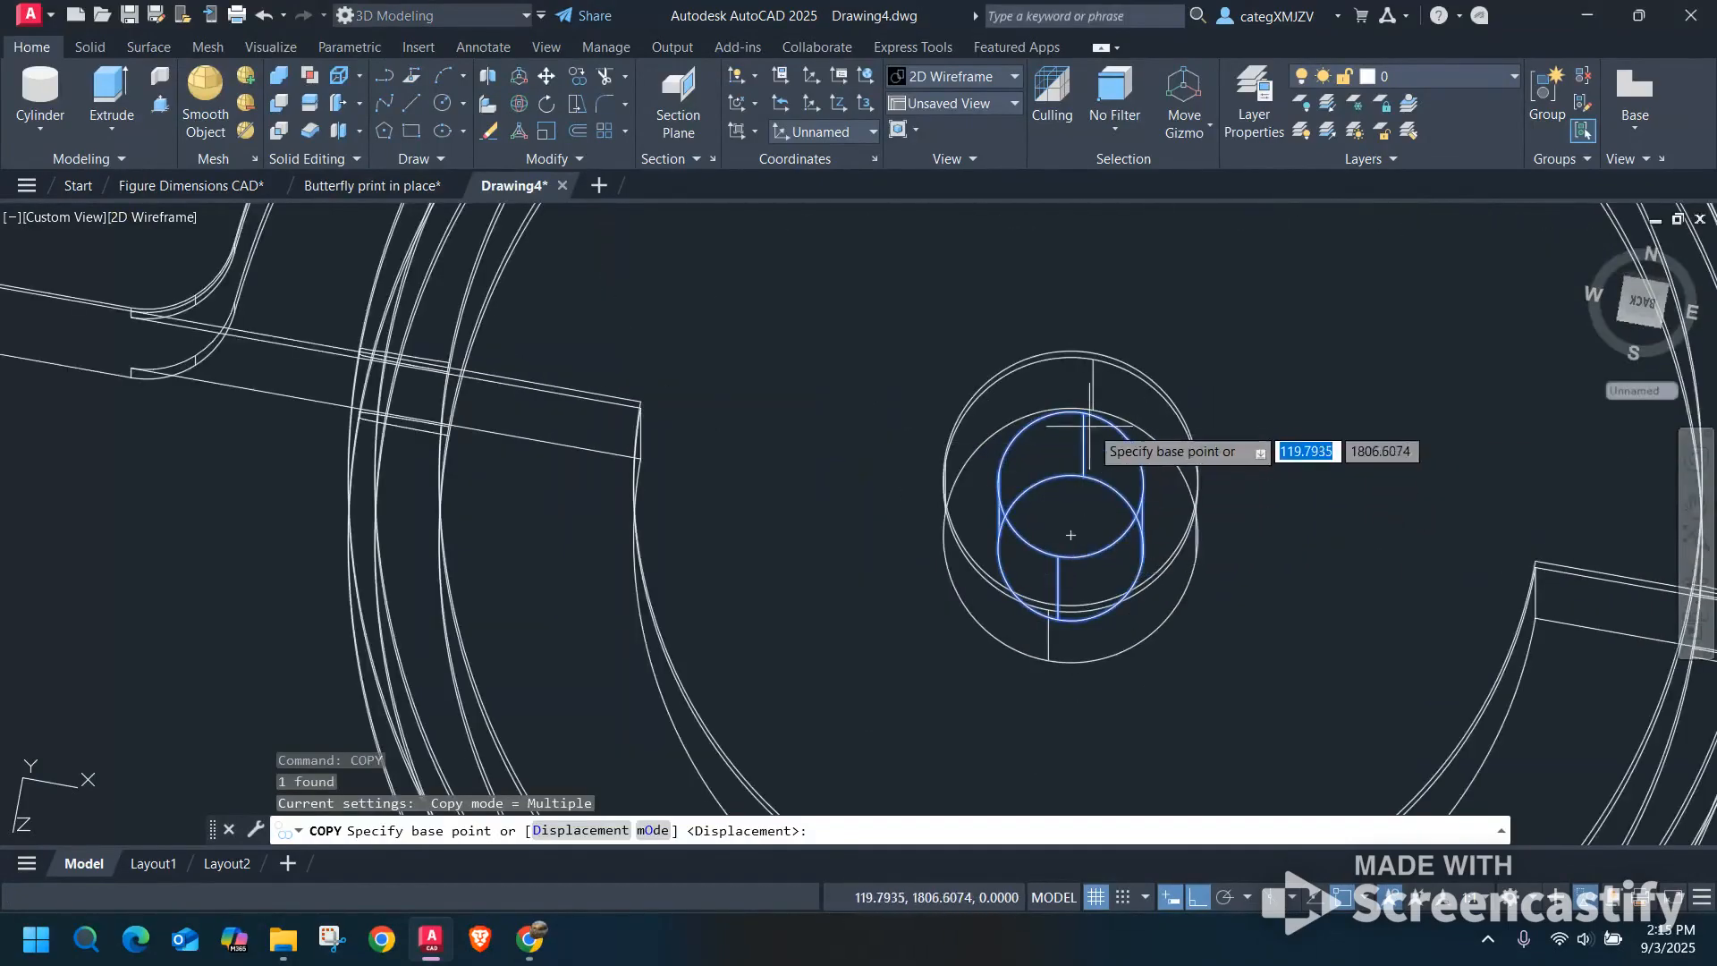
{"action": "left_click", "coordinate": [1070, 483]}
{"action": "scroll", "coordinate": [1087, 496], "scroll_direction": "down", "scroll_amount": 5}
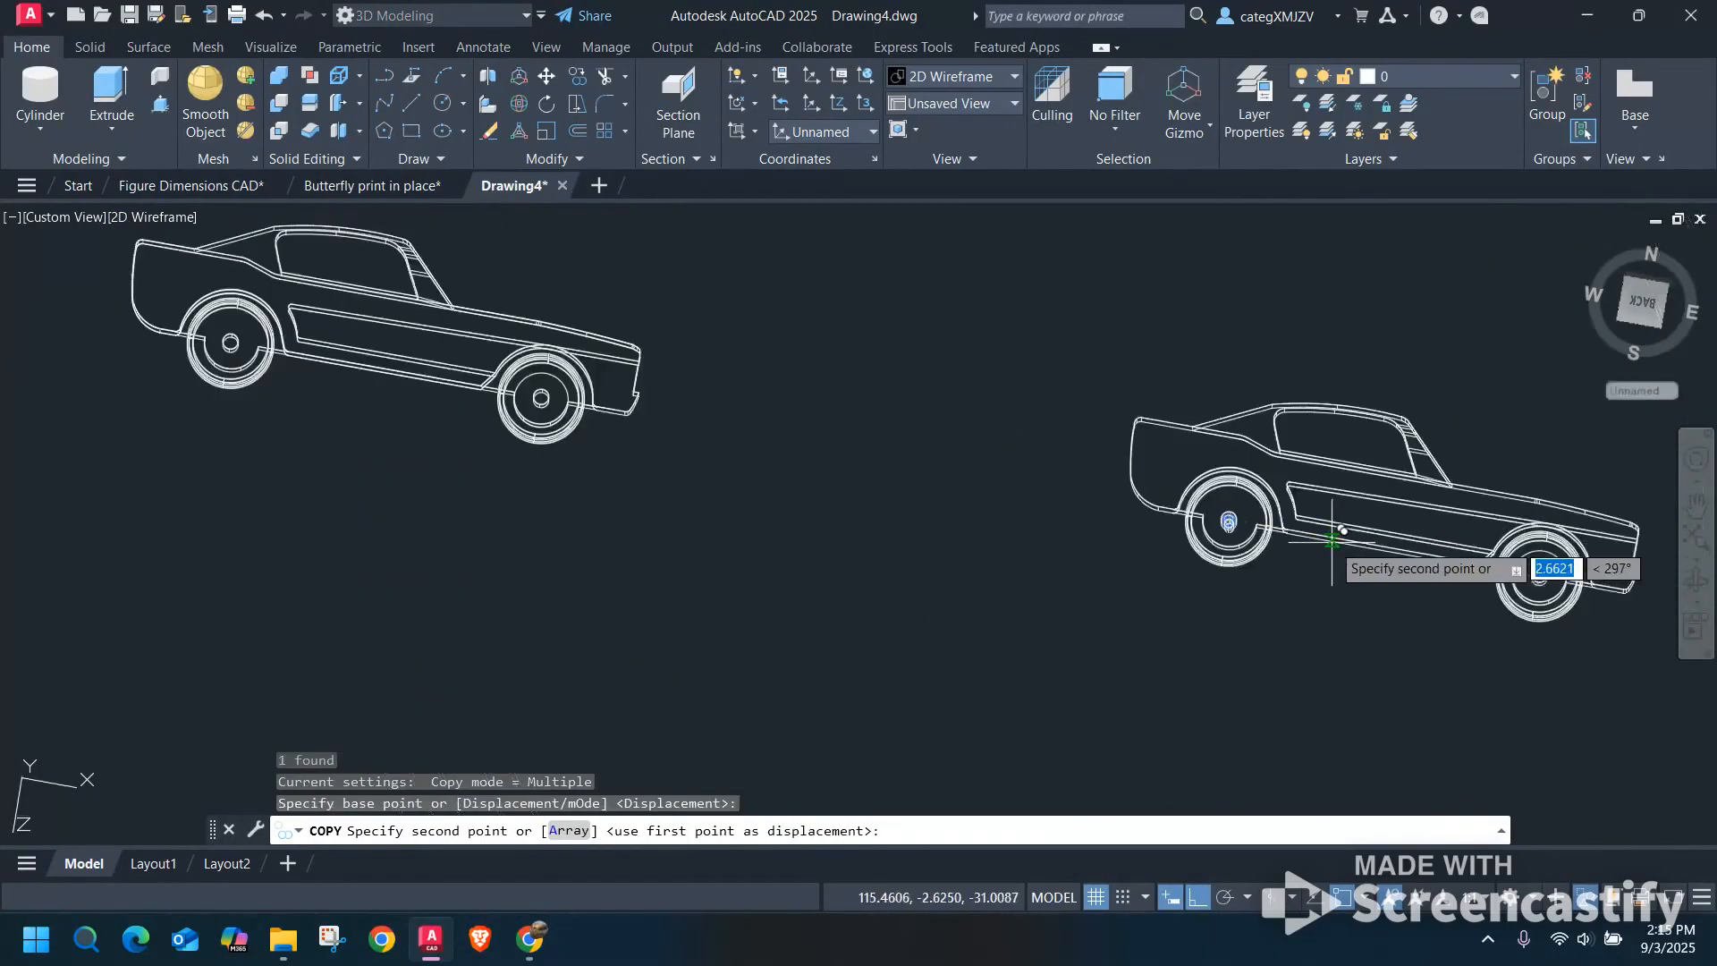
{"action": "scroll", "coordinate": [1270, 537], "scroll_direction": "up", "scroll_amount": 5}
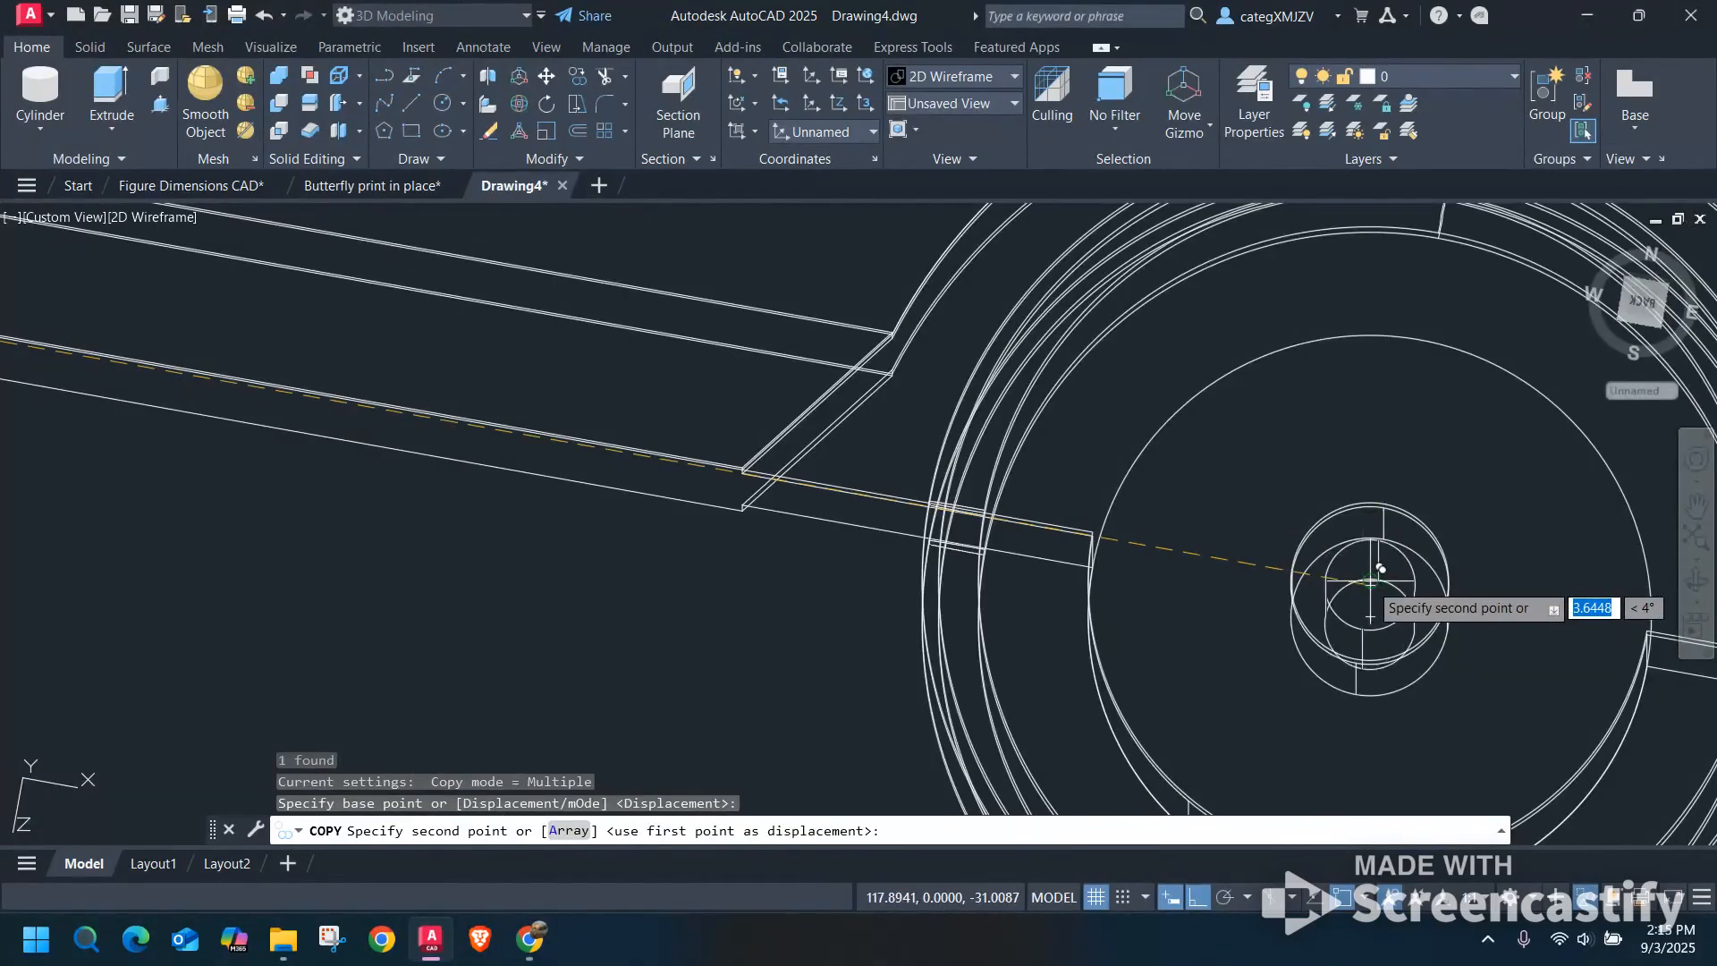
{"action": "left_click", "coordinate": [1370, 573]}
{"action": "key", "text": "Escape"}
{"action": "scroll", "coordinate": [1613, 355], "scroll_direction": "down", "scroll_amount": 3}
View the united car squarely from the side and set the visual style to X-ray.
{"action": "left_click", "coordinate": [1656, 288]}
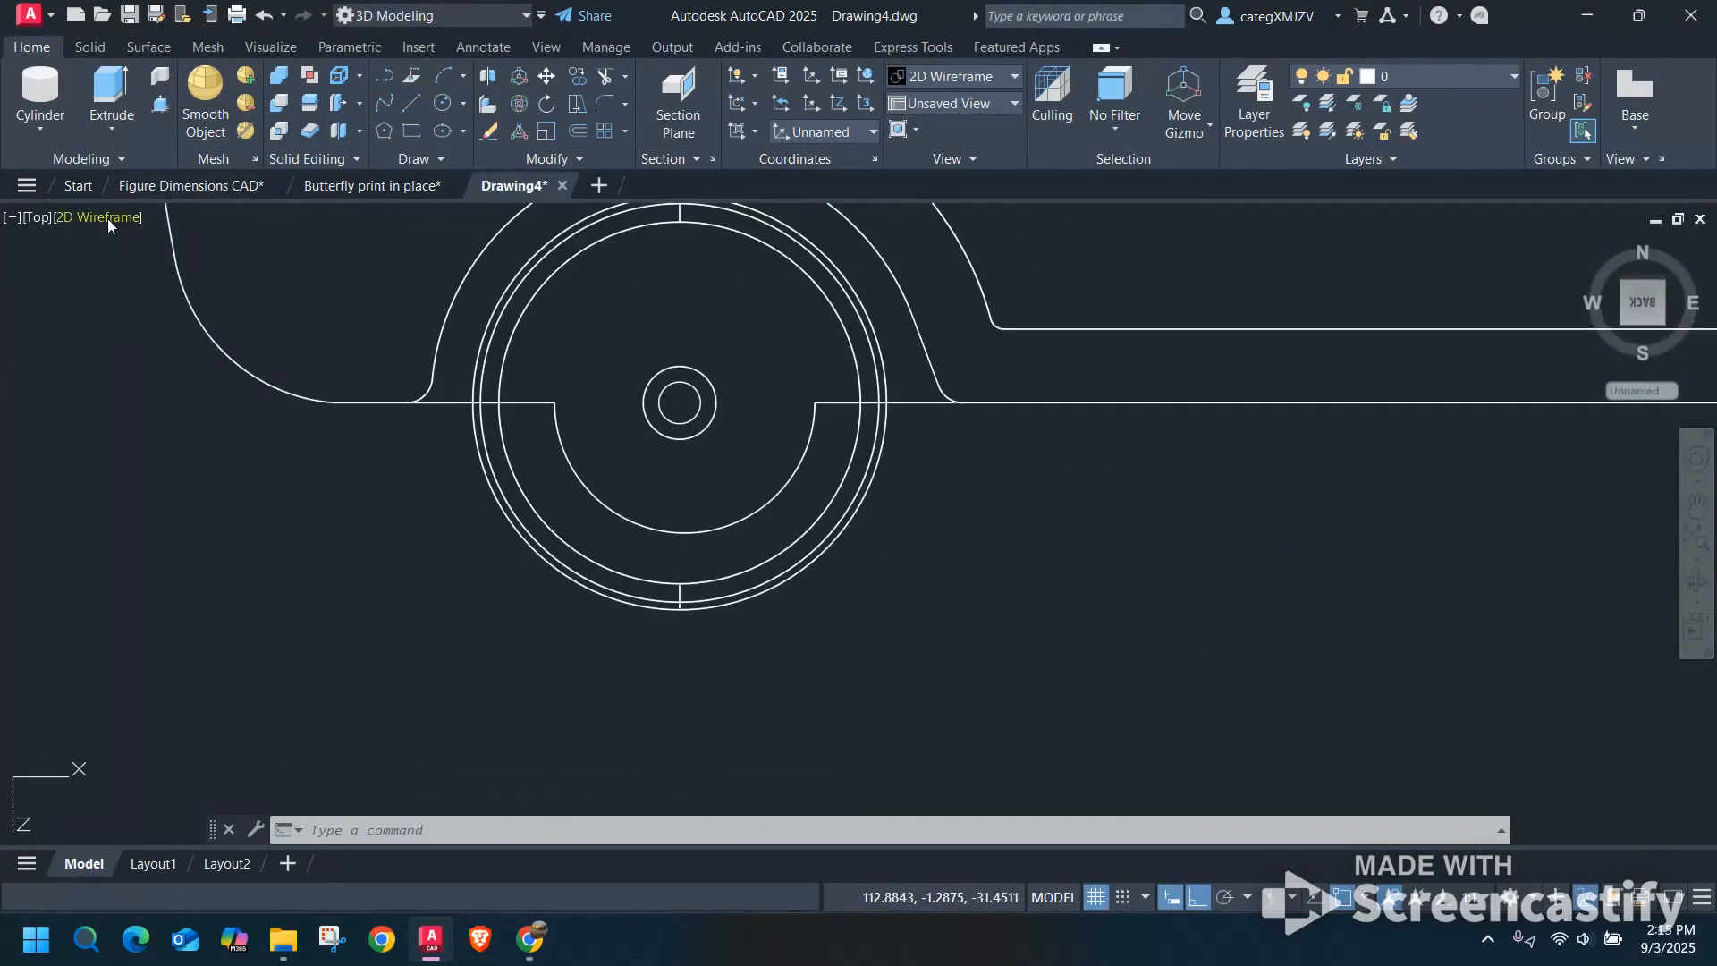
{"action": "left_click", "coordinate": [107, 218]}
{"action": "left_click", "coordinate": [201, 483]}
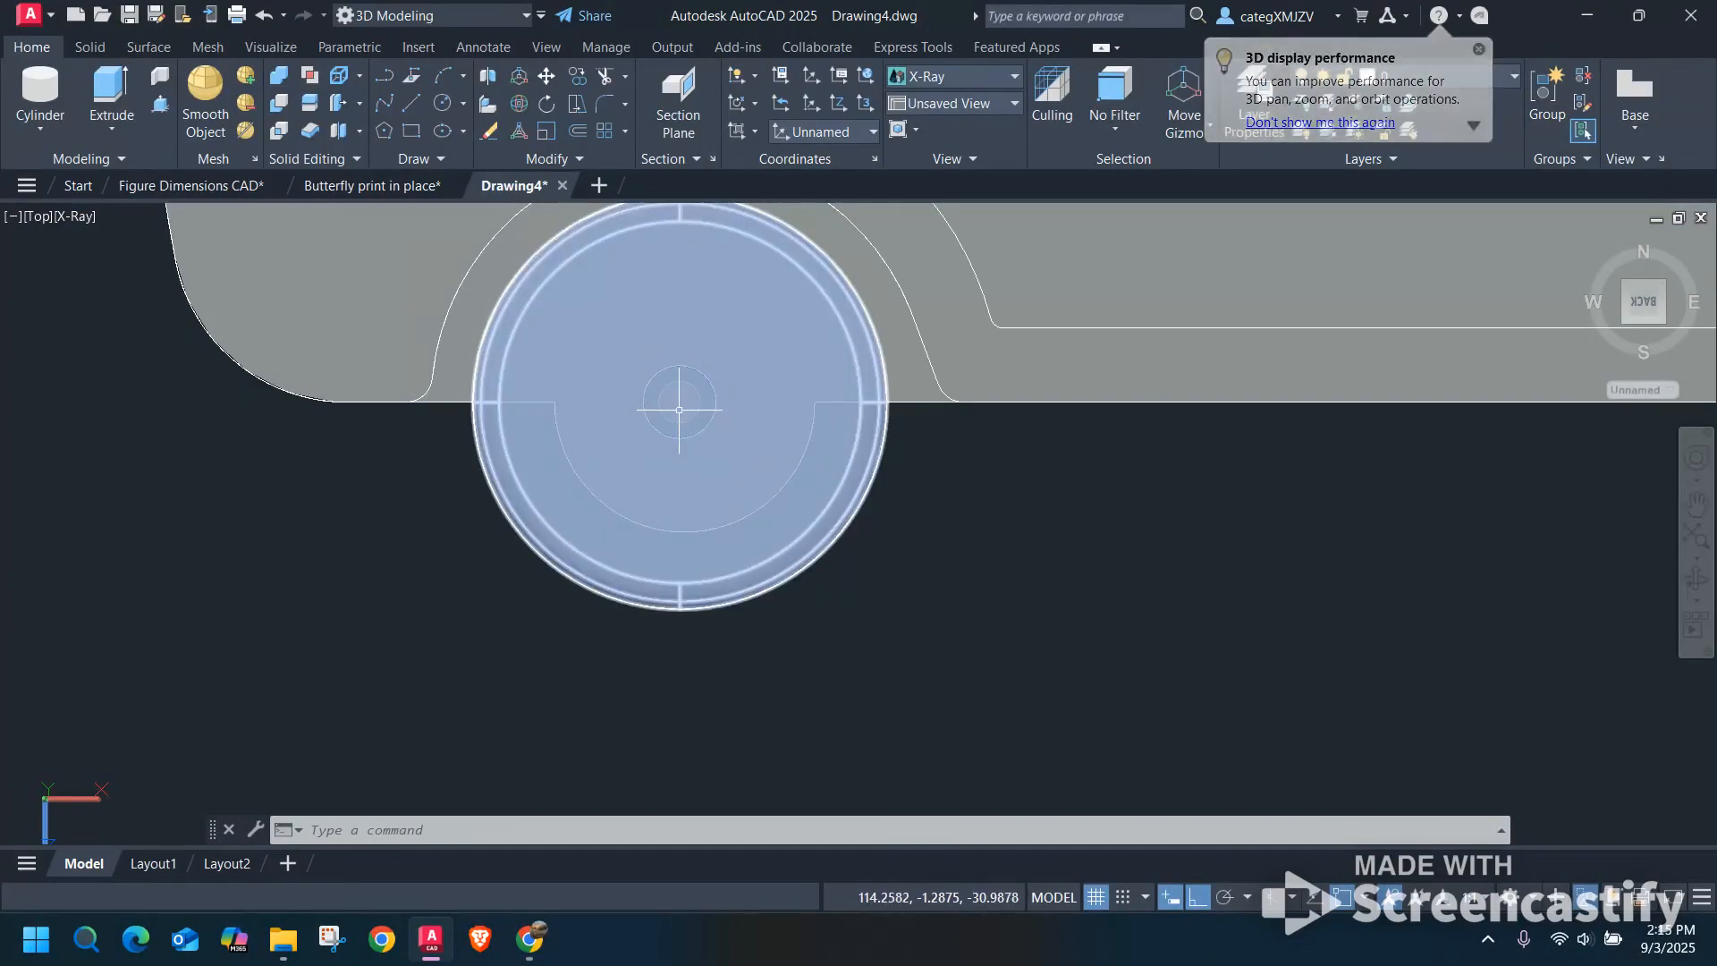
{"action": "scroll", "coordinate": [931, 453], "scroll_direction": "down", "scroll_amount": 4}
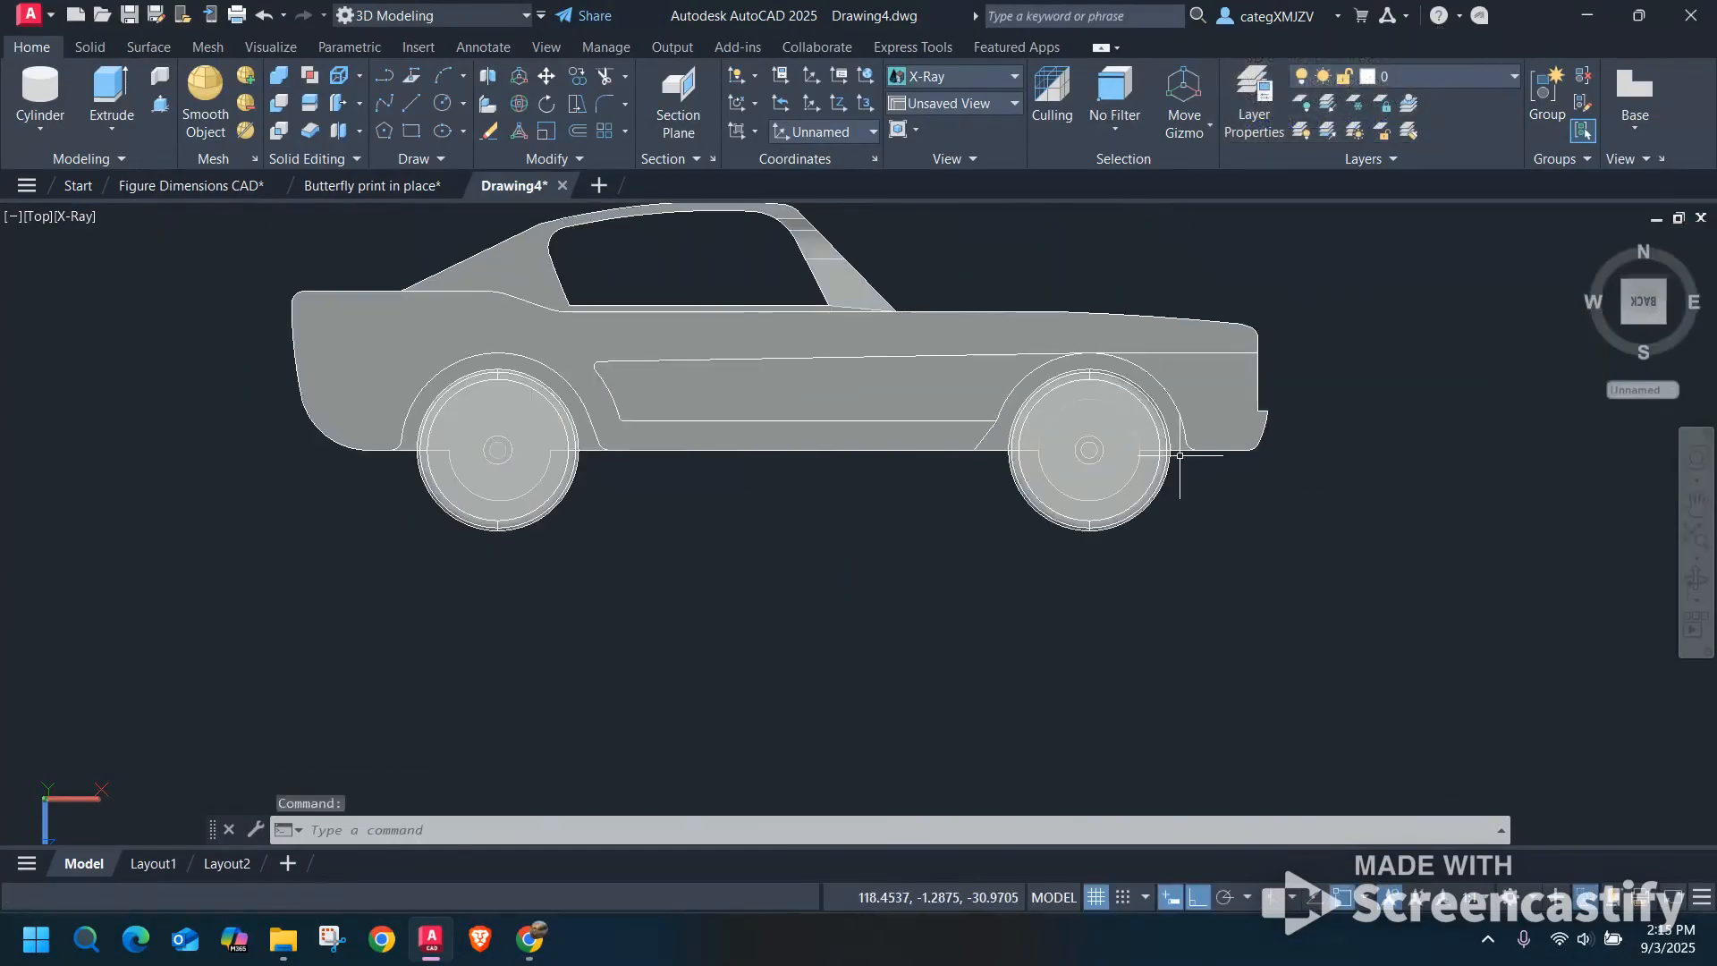
{"action": "scroll", "coordinate": [1173, 453], "scroll_direction": "up", "scroll_amount": 6}
{"action": "scroll", "coordinate": [1172, 454], "scroll_direction": "down", "scroll_amount": 5}
Run an interference check with the united car body as the first set and its front wheel as the second.
{"action": "key", "text": "Escape"}
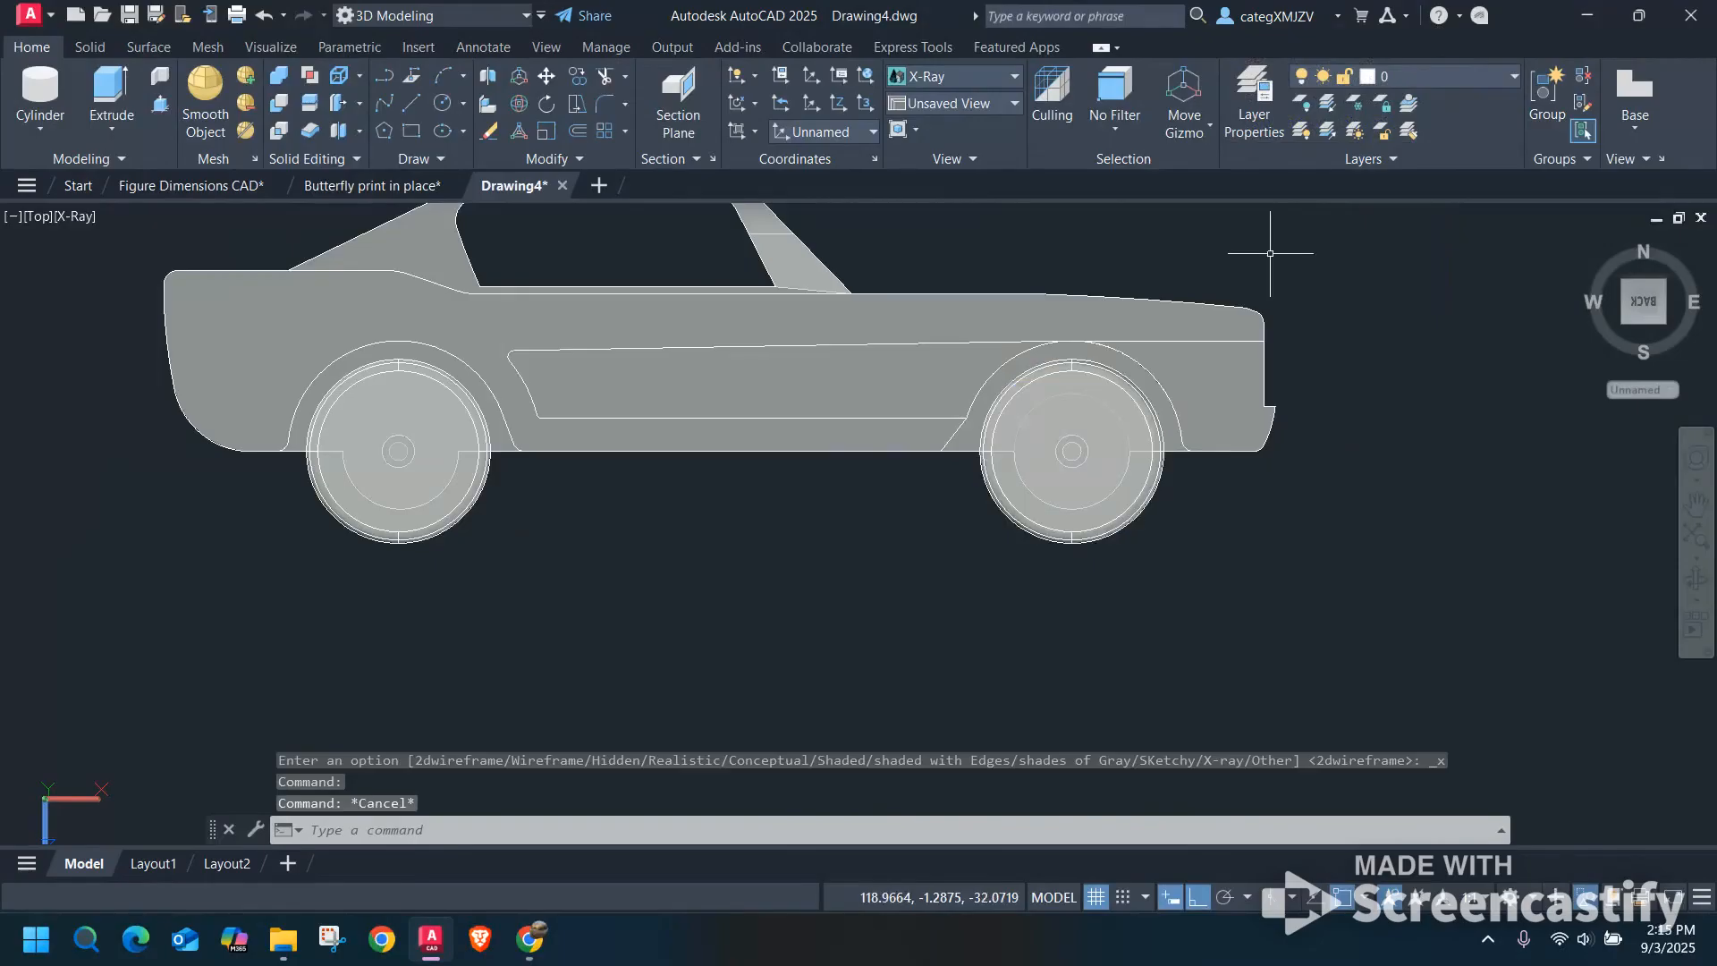
{"action": "type", "text": "infere"}
{"action": "key", "text": "BackSpace"}
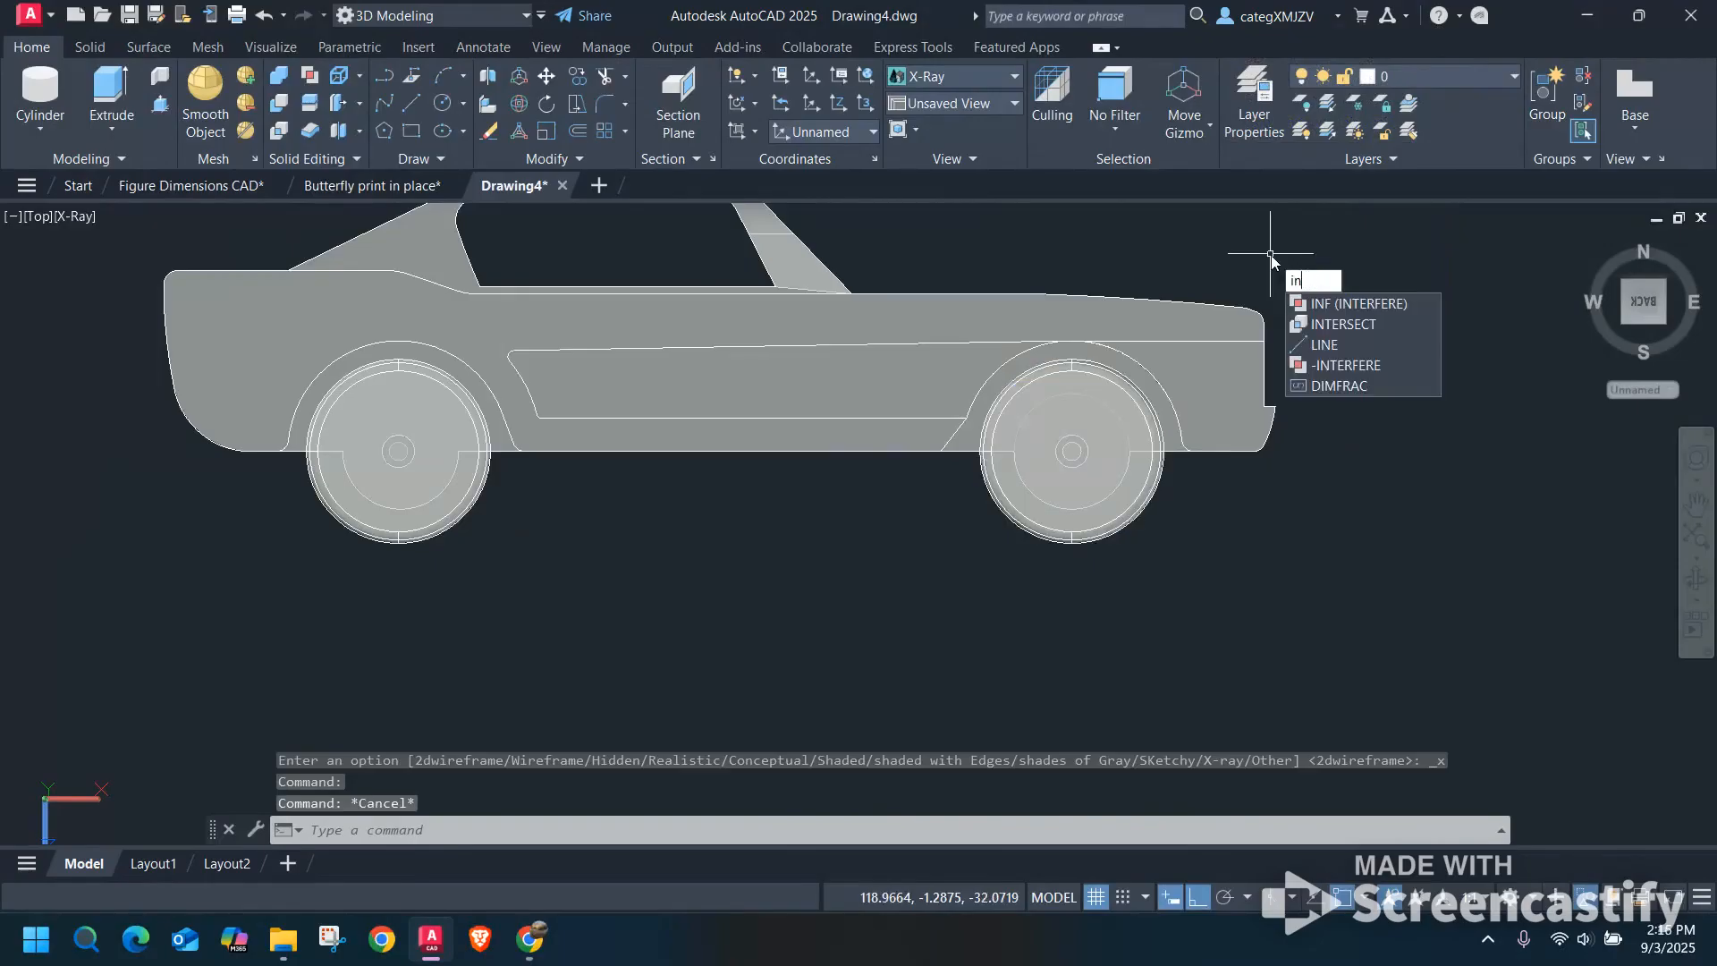
{"action": "type", "text": "ternere"}
{"action": "key", "text": "BackSpace"}
{"action": "type", "text": "fere"}
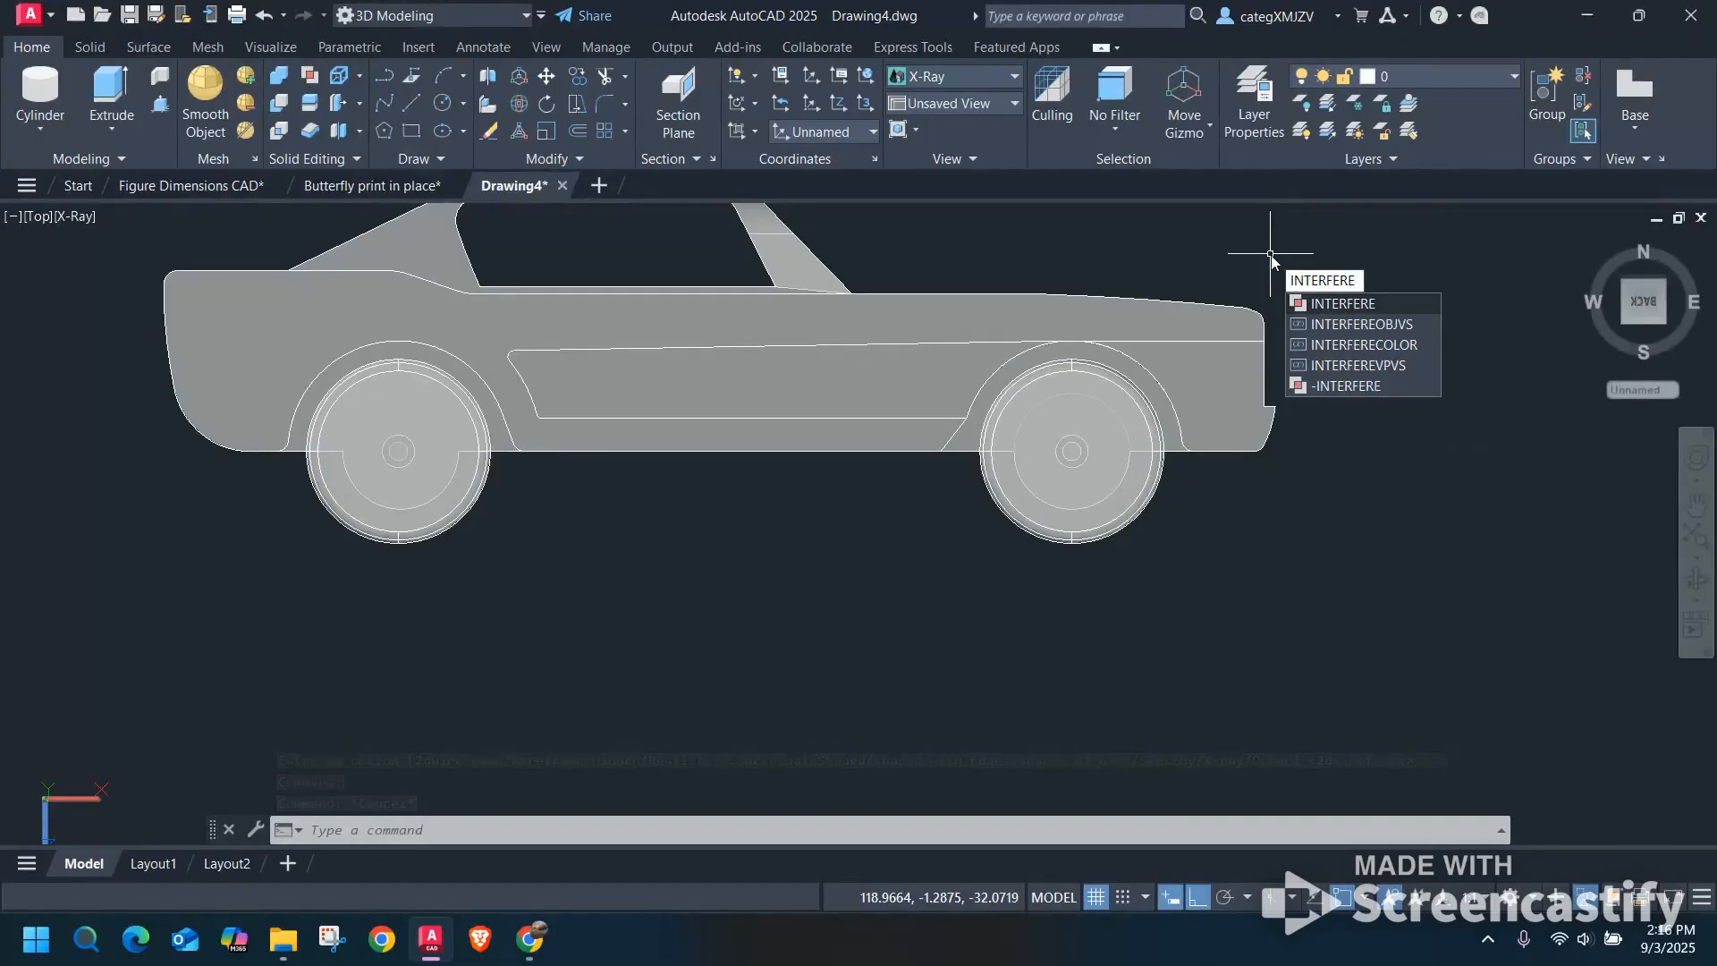
{"action": "left_click", "coordinate": [1356, 305]}
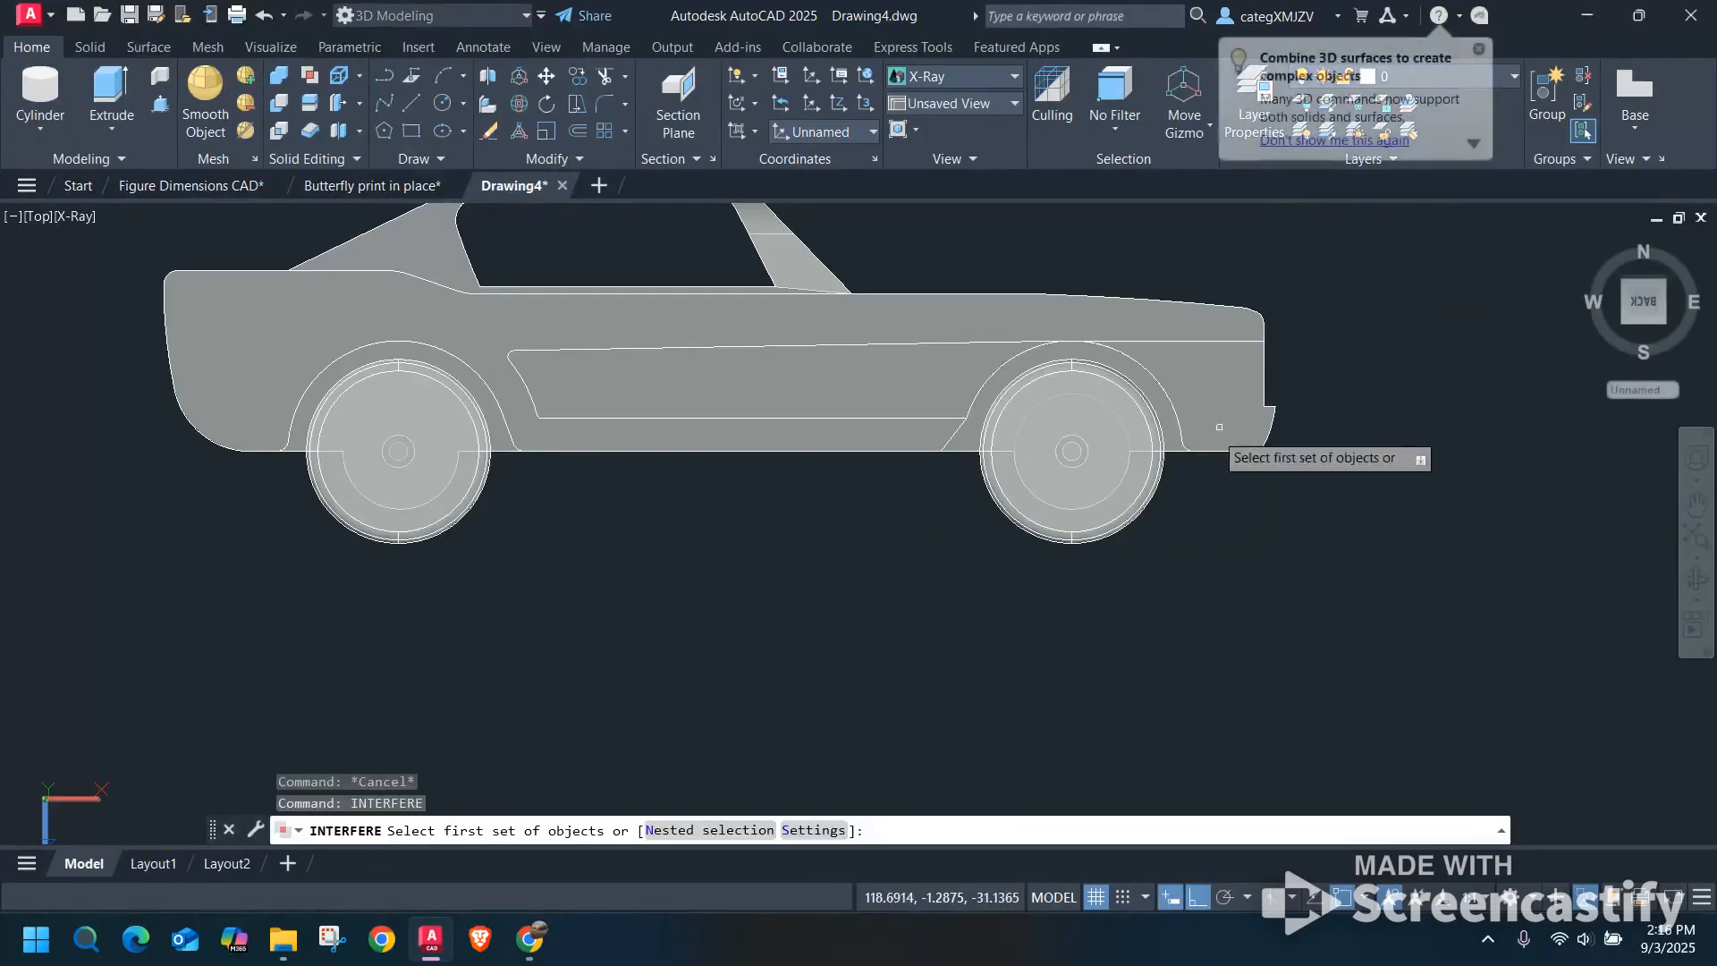
{"action": "right_click", "coordinate": [1350, 434]}
{"action": "left_click", "coordinate": [1369, 447]}
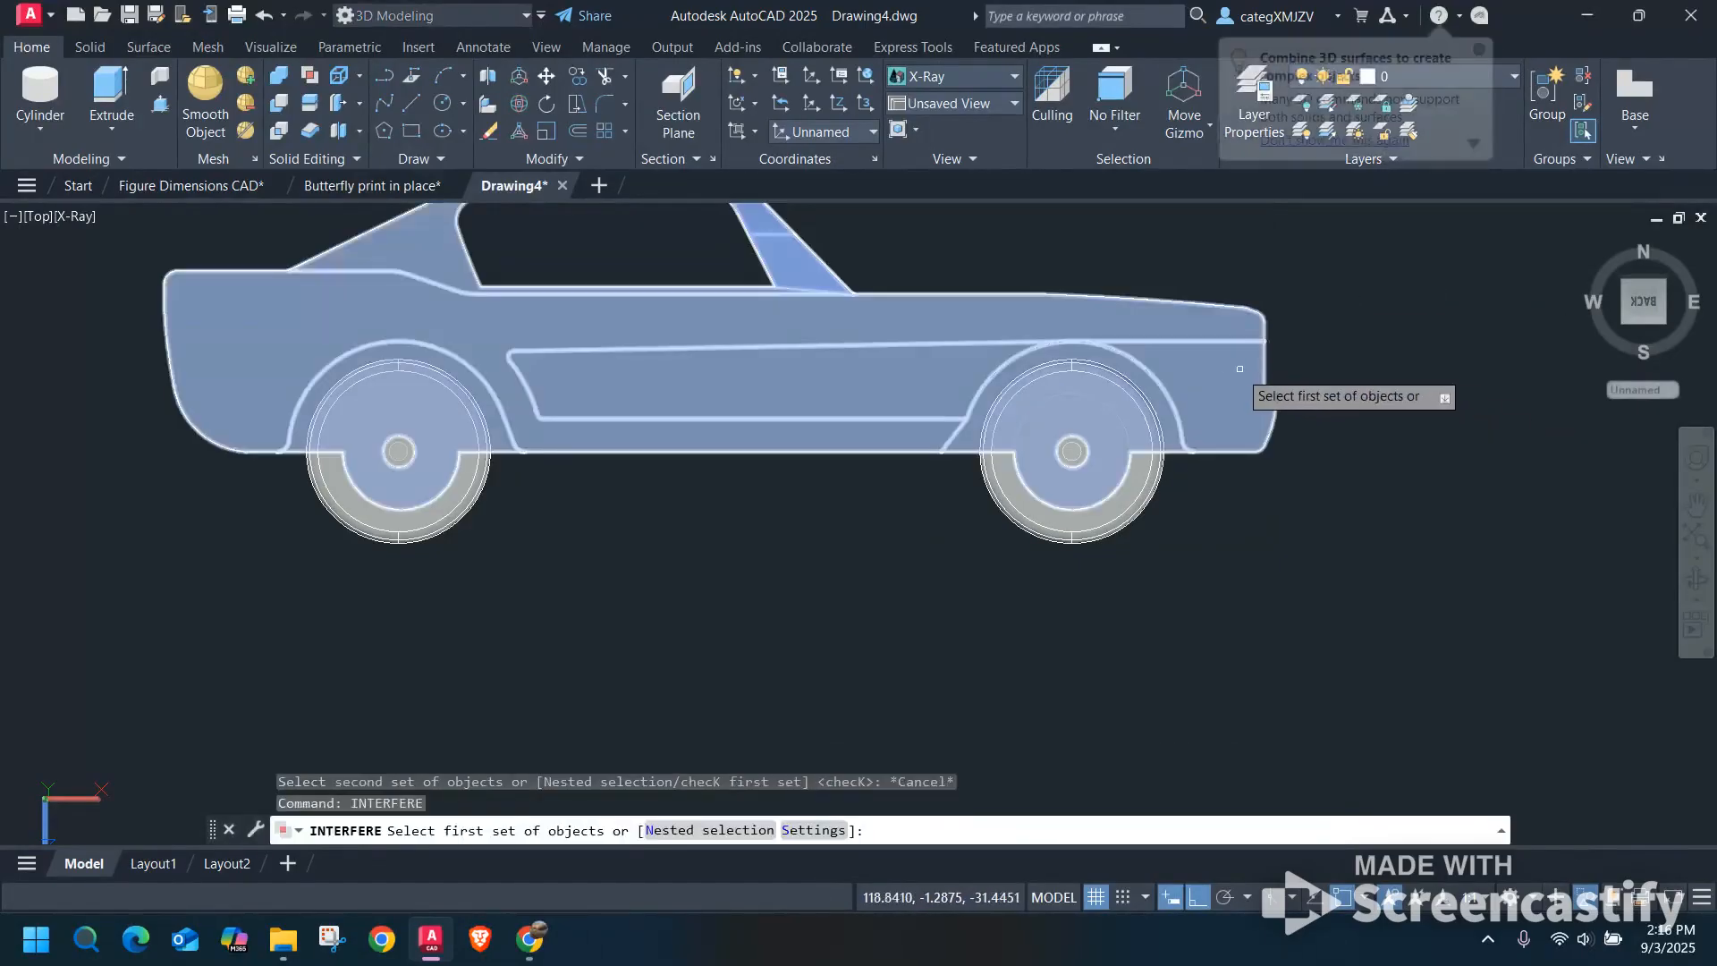
{"action": "left_click", "coordinate": [1239, 368]}
{"action": "key", "text": "Return"}
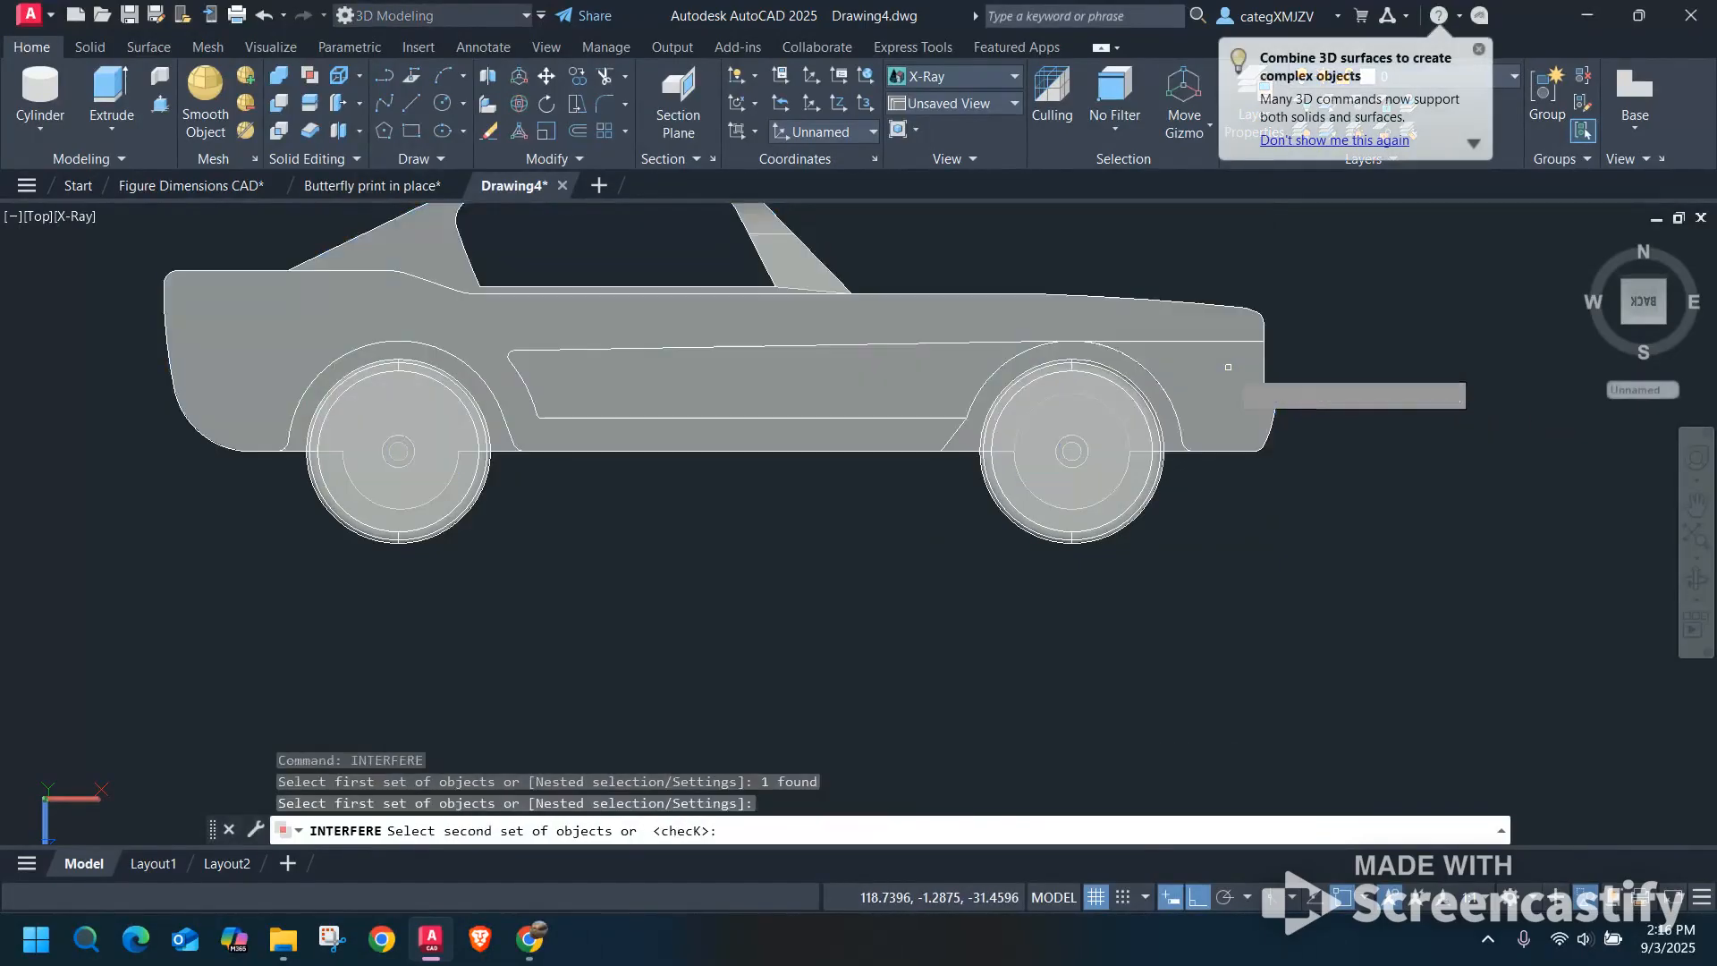
{"action": "left_click", "coordinate": [1125, 463]}
{"action": "key", "text": "Return"}
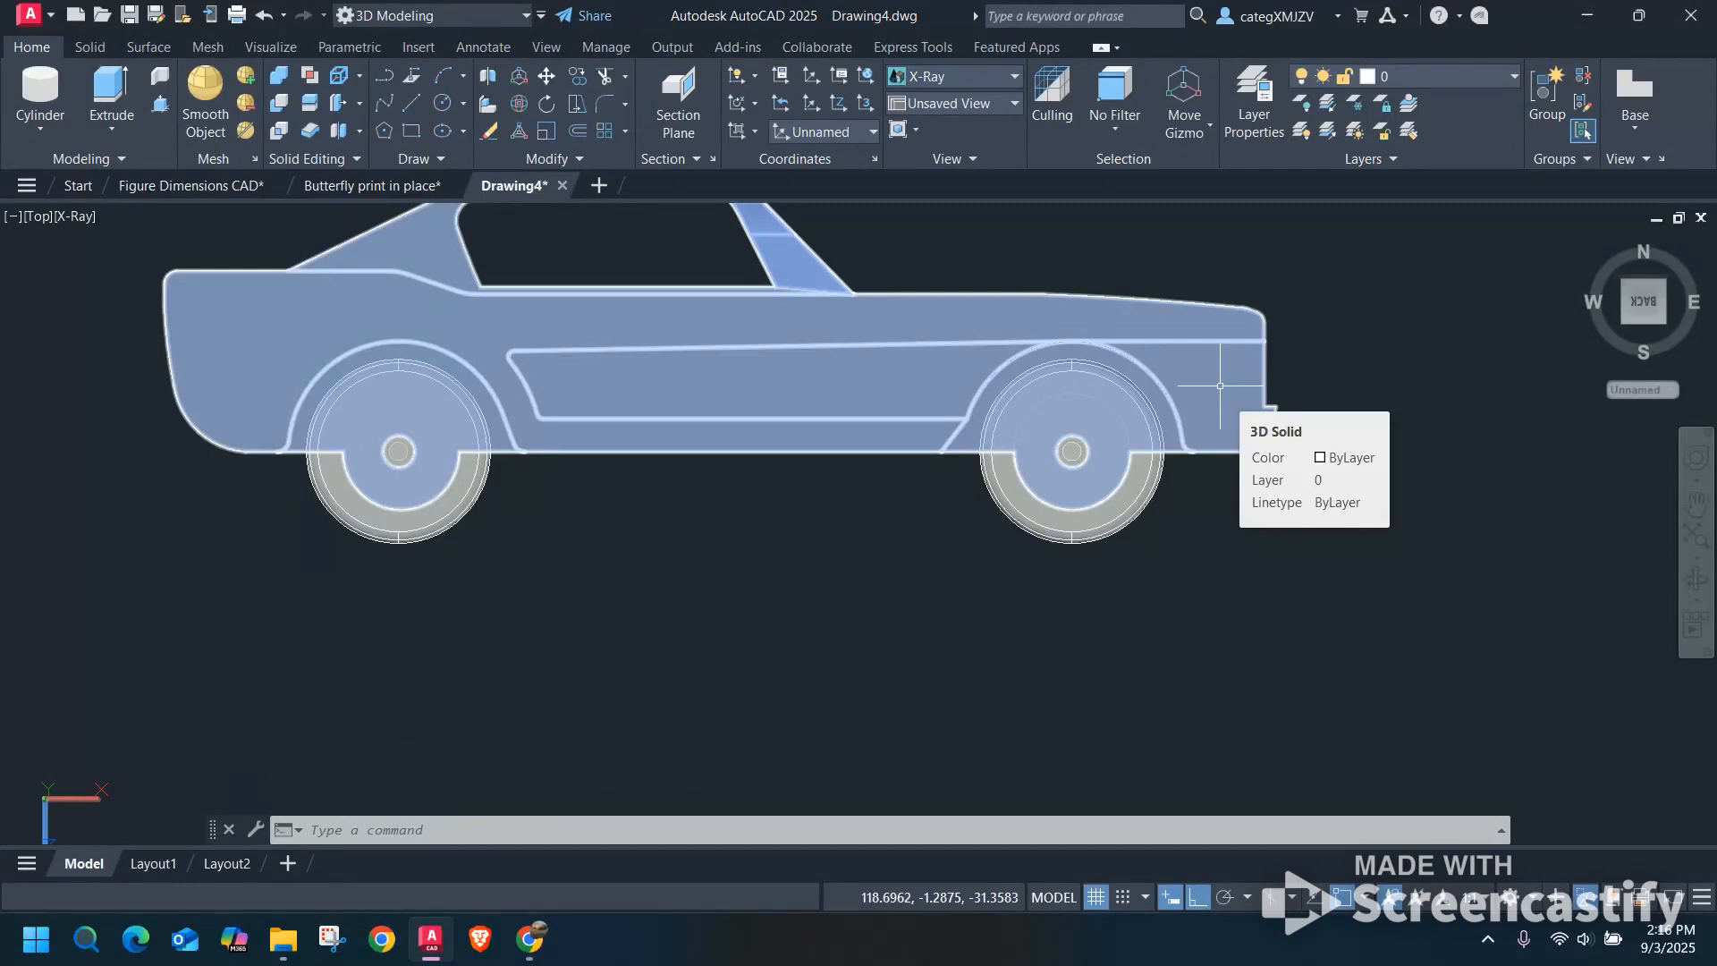
{"action": "key", "text": "Escape"}
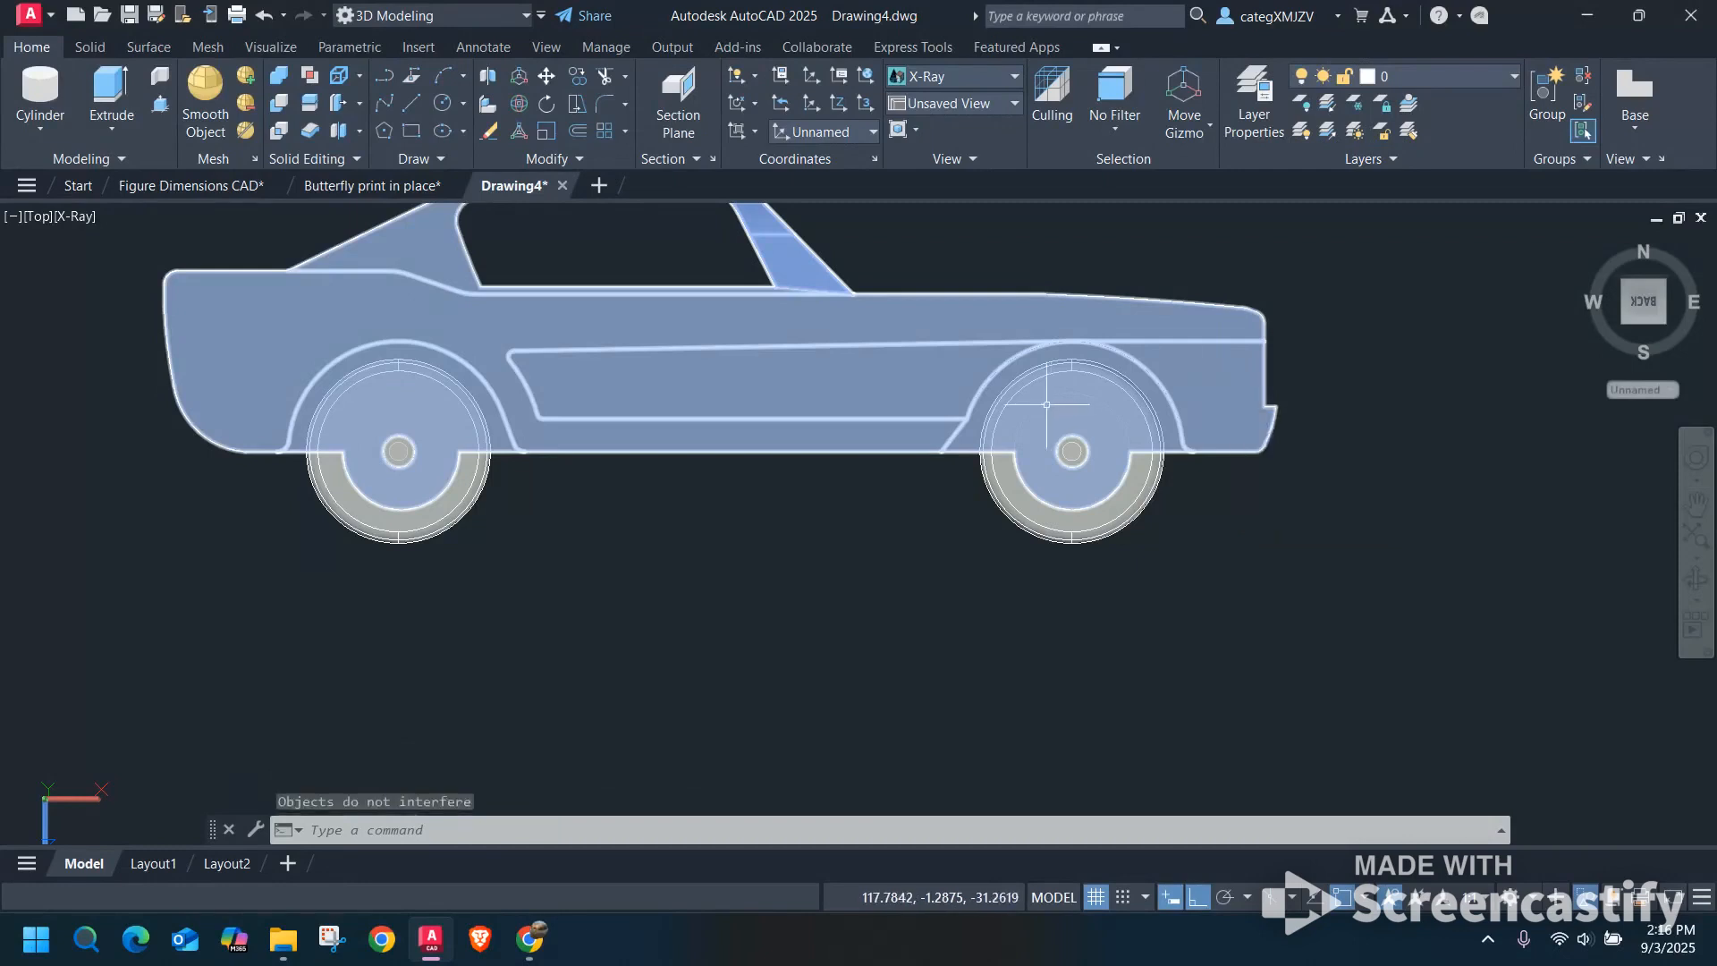
Hide the rear wheels on both sides of the car and examine the gap between the axle cylinder and its hole.
{"action": "left_click", "coordinate": [472, 469]}
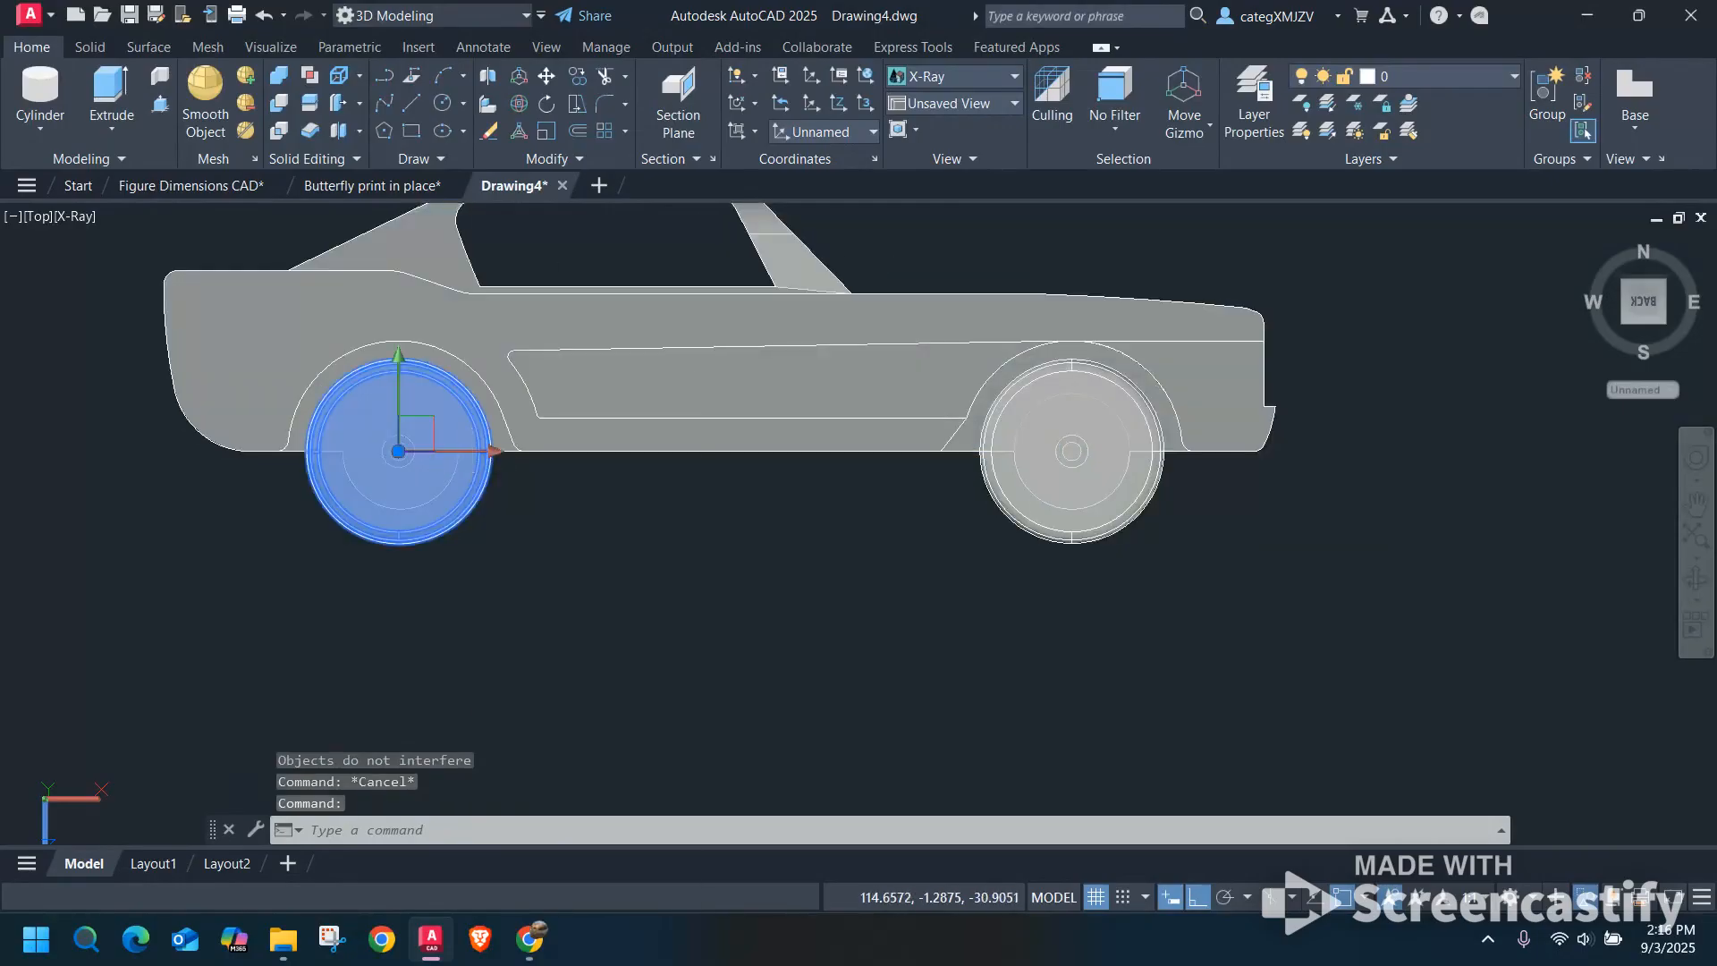
{"action": "right_click", "coordinate": [473, 469]}
{"action": "mouse_move", "coordinate": [541, 480]}
{"action": "left_click", "coordinate": [733, 495]}
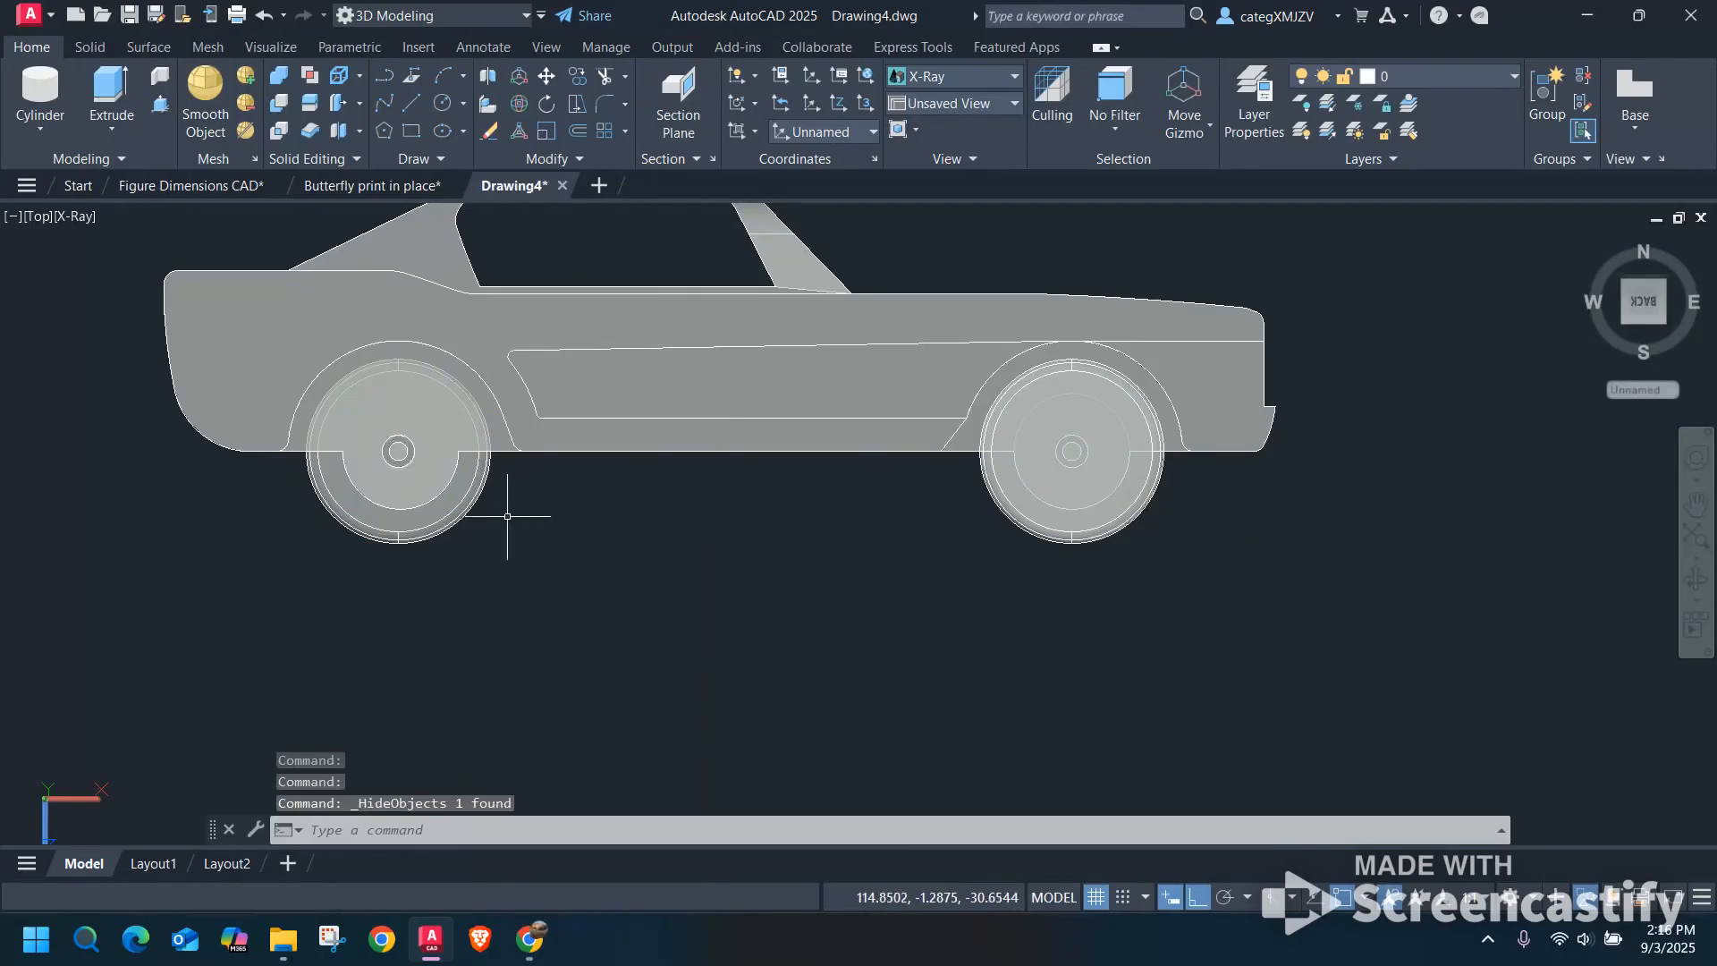
{"action": "left_click", "coordinate": [471, 469]}
{"action": "right_click", "coordinate": [471, 469]}
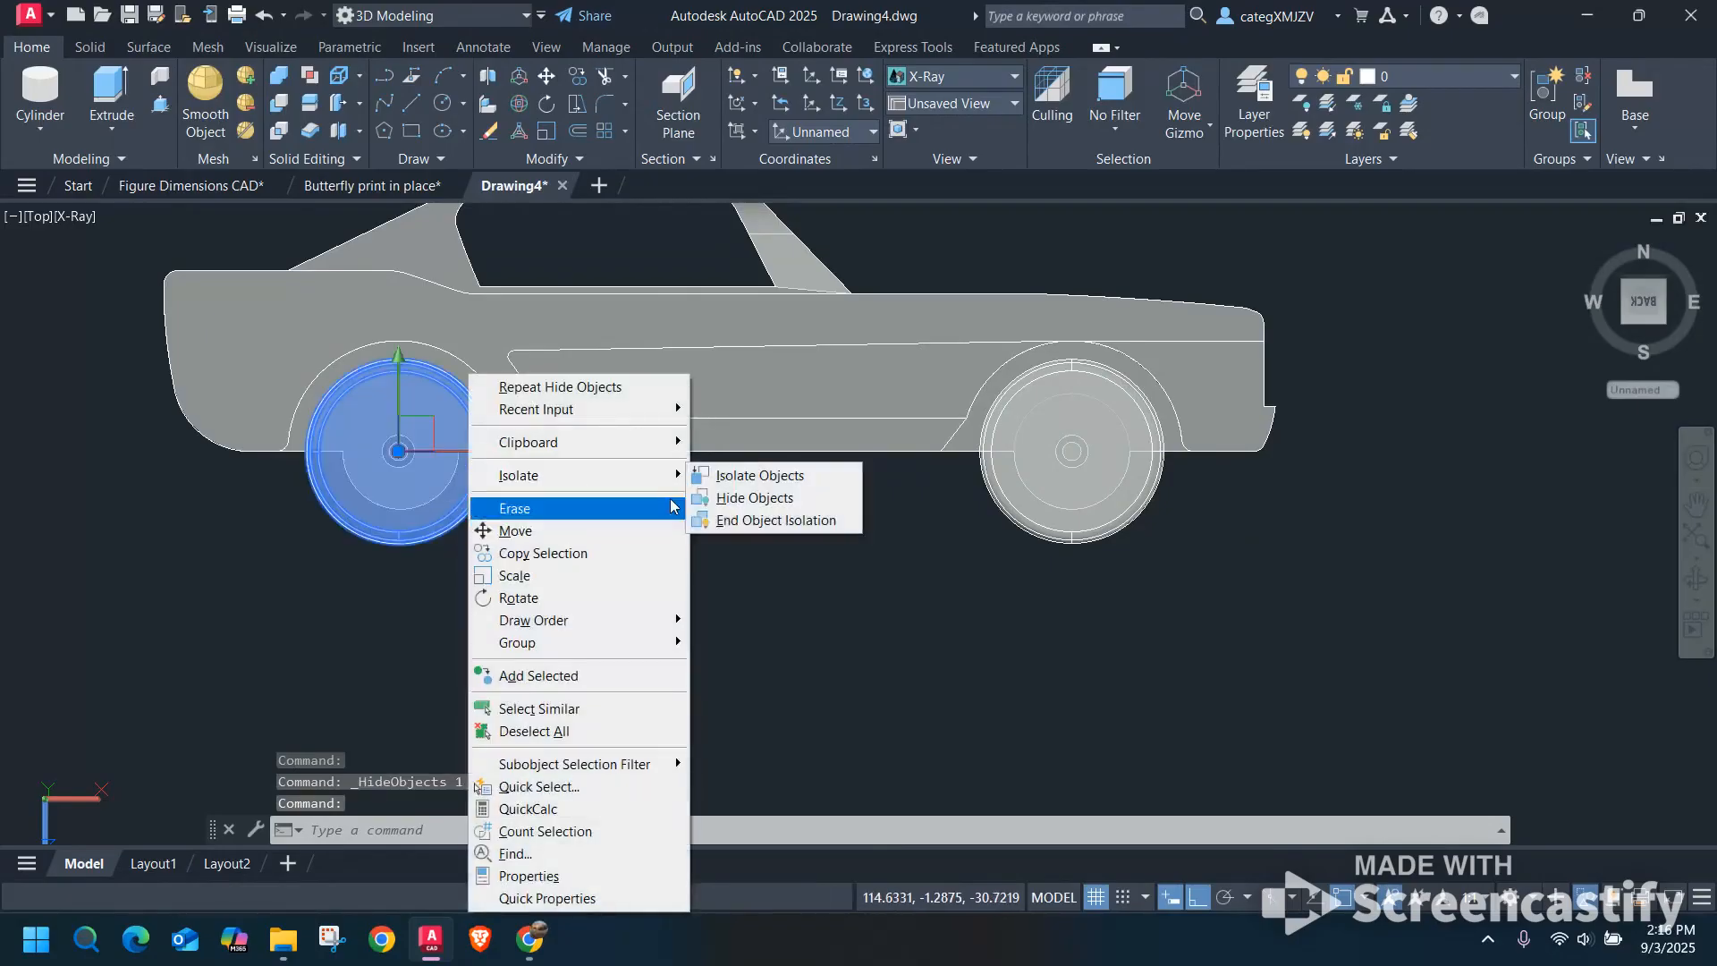
{"action": "left_click", "coordinate": [671, 506]}
{"action": "scroll", "coordinate": [399, 453], "scroll_direction": "up", "scroll_amount": 5}
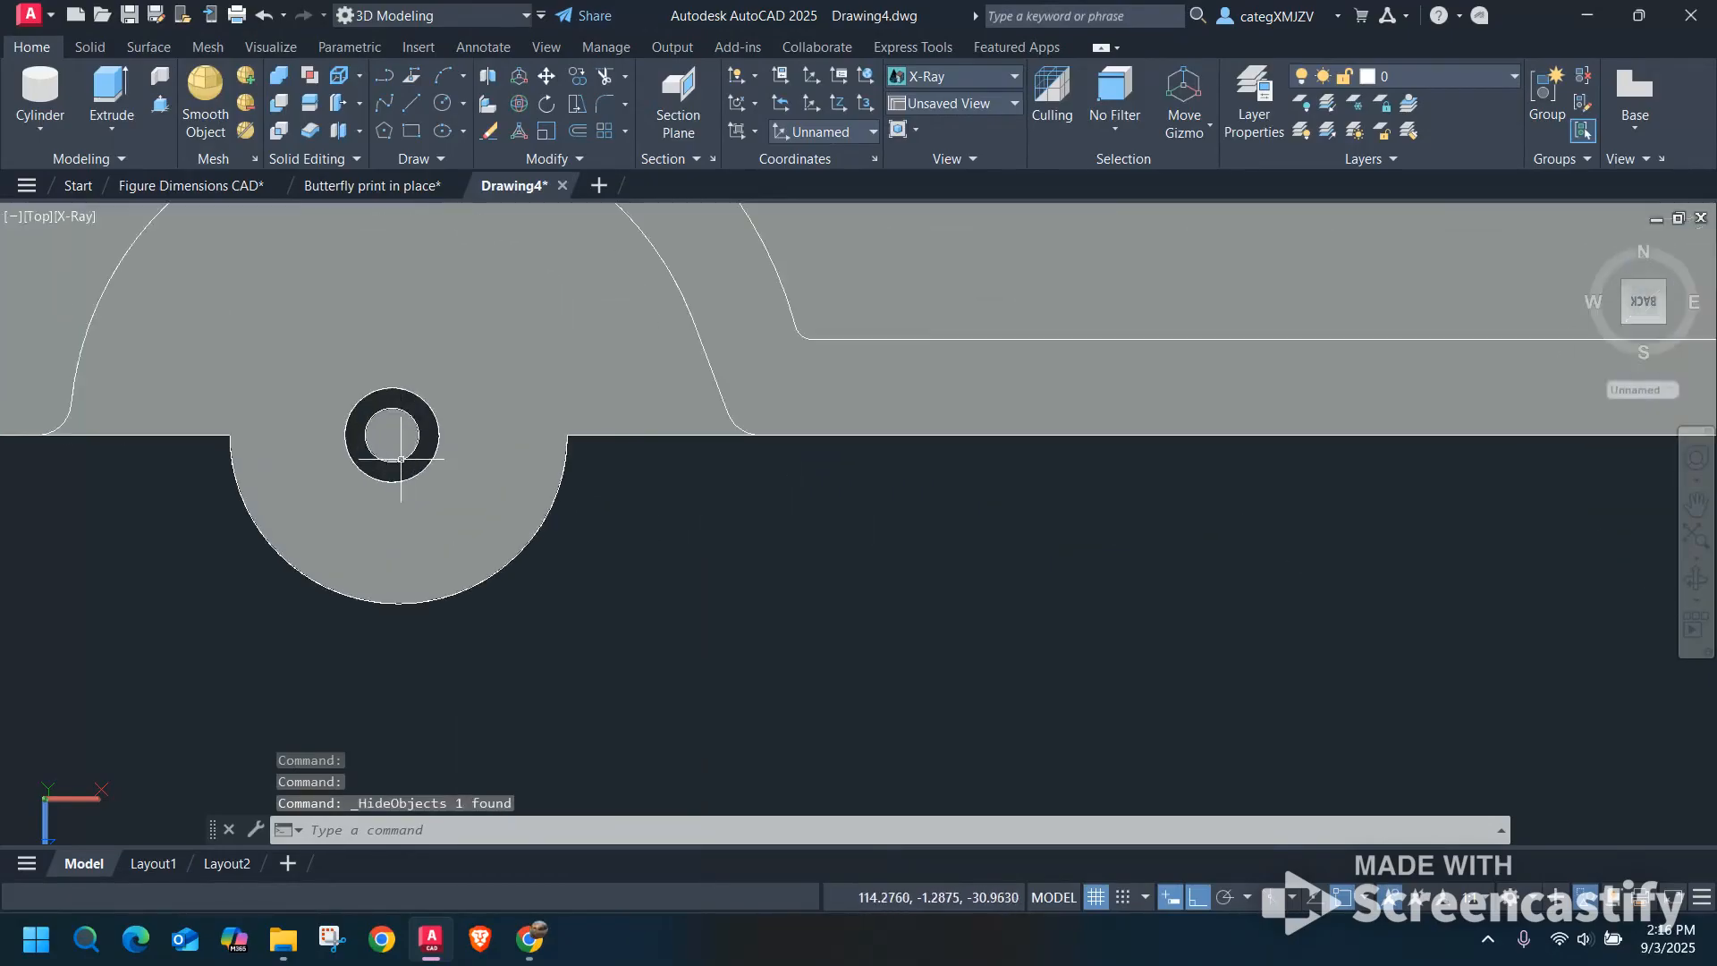
{"action": "scroll", "coordinate": [401, 459], "scroll_direction": "down", "scroll_amount": 5}
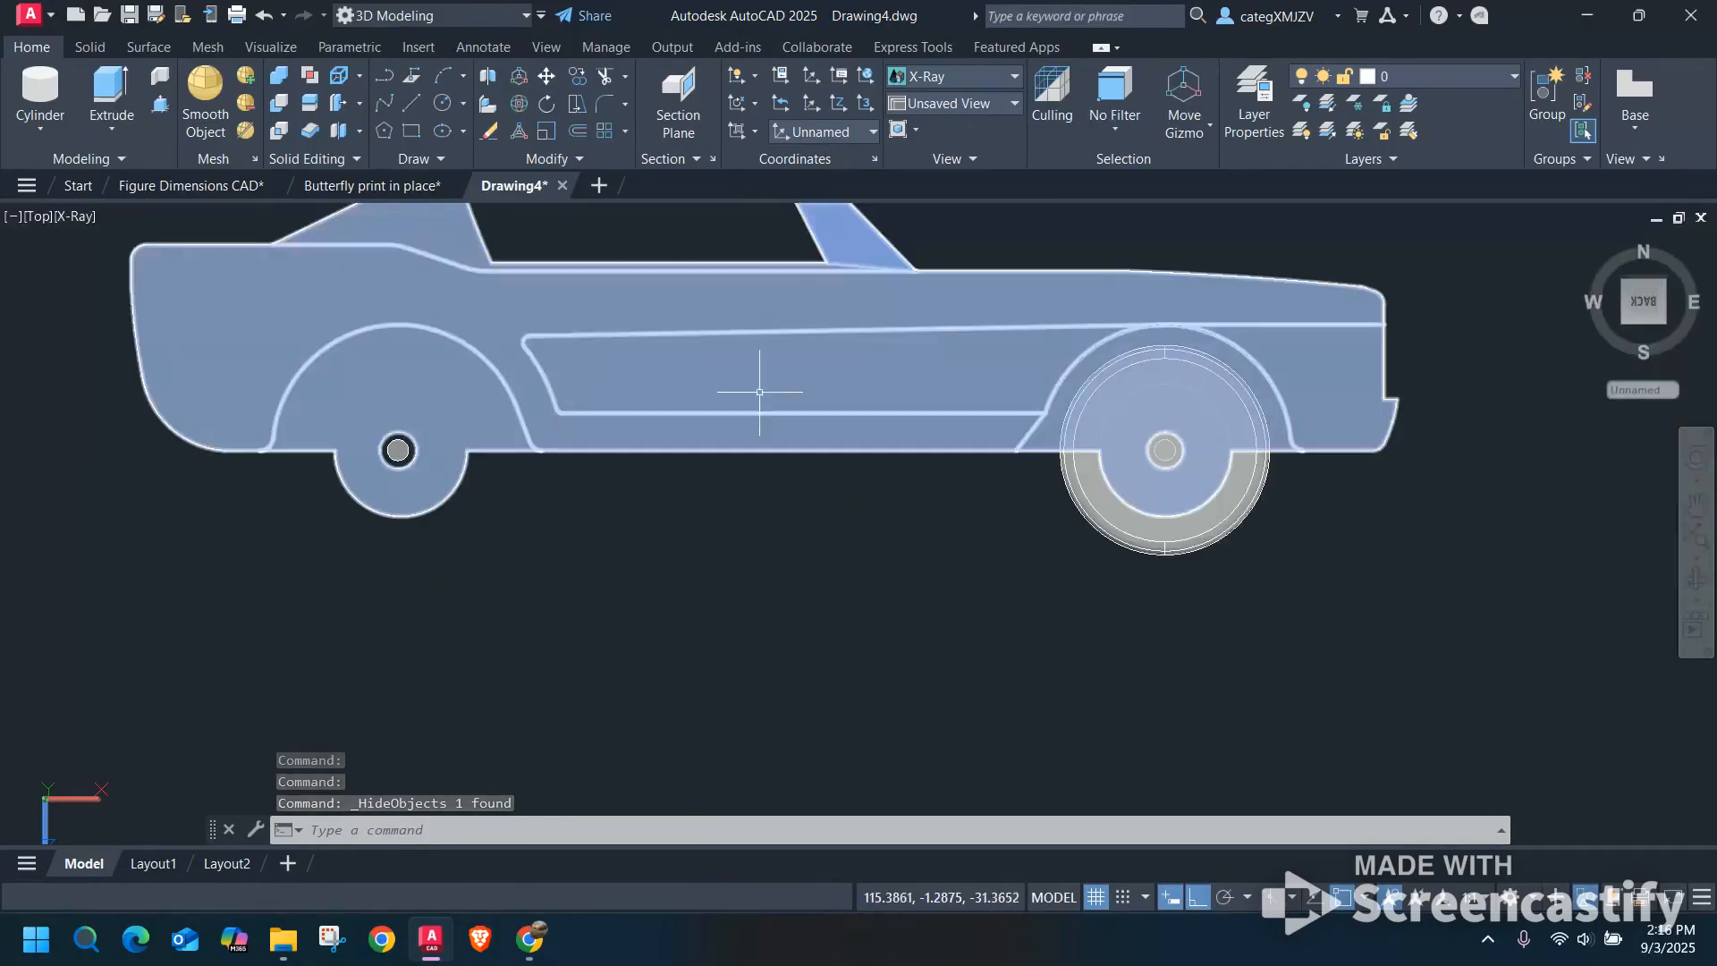
End the object isolation to show all hidden objects again.
{"action": "right_click", "coordinate": [597, 572]}
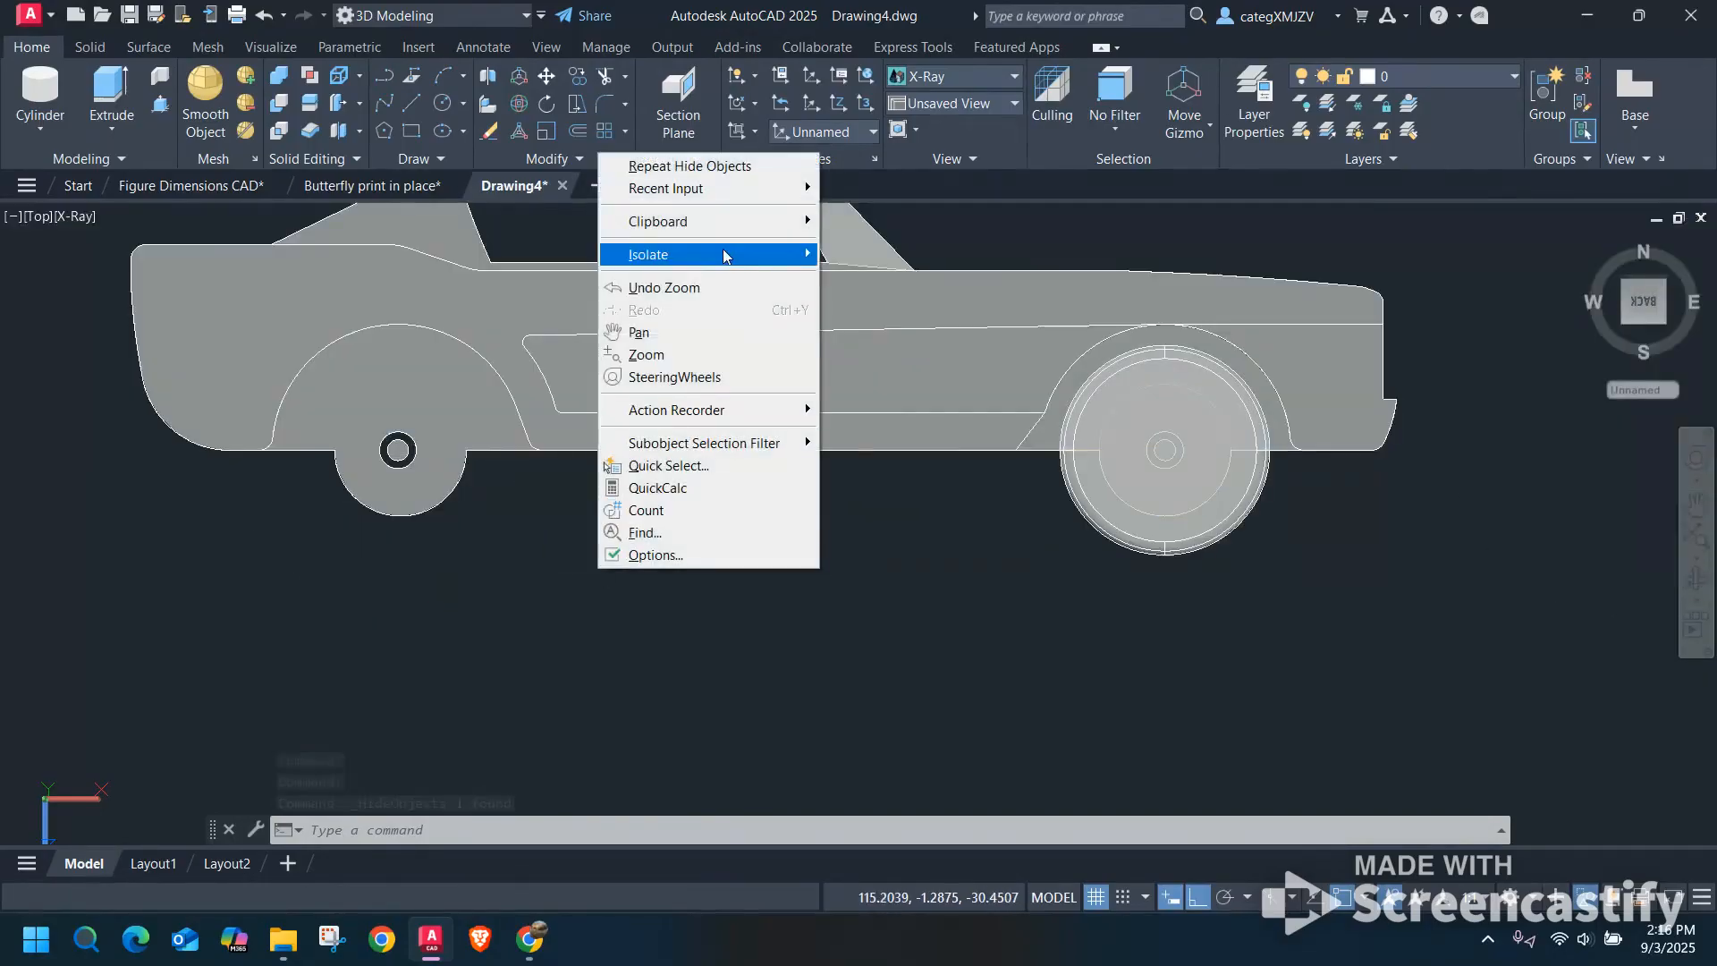
{"action": "mouse_move", "coordinate": [719, 258]}
{"action": "left_click", "coordinate": [904, 300]}
{"action": "key", "text": "Escape"}
{"action": "scroll", "coordinate": [800, 490], "scroll_direction": "down", "scroll_amount": 2}
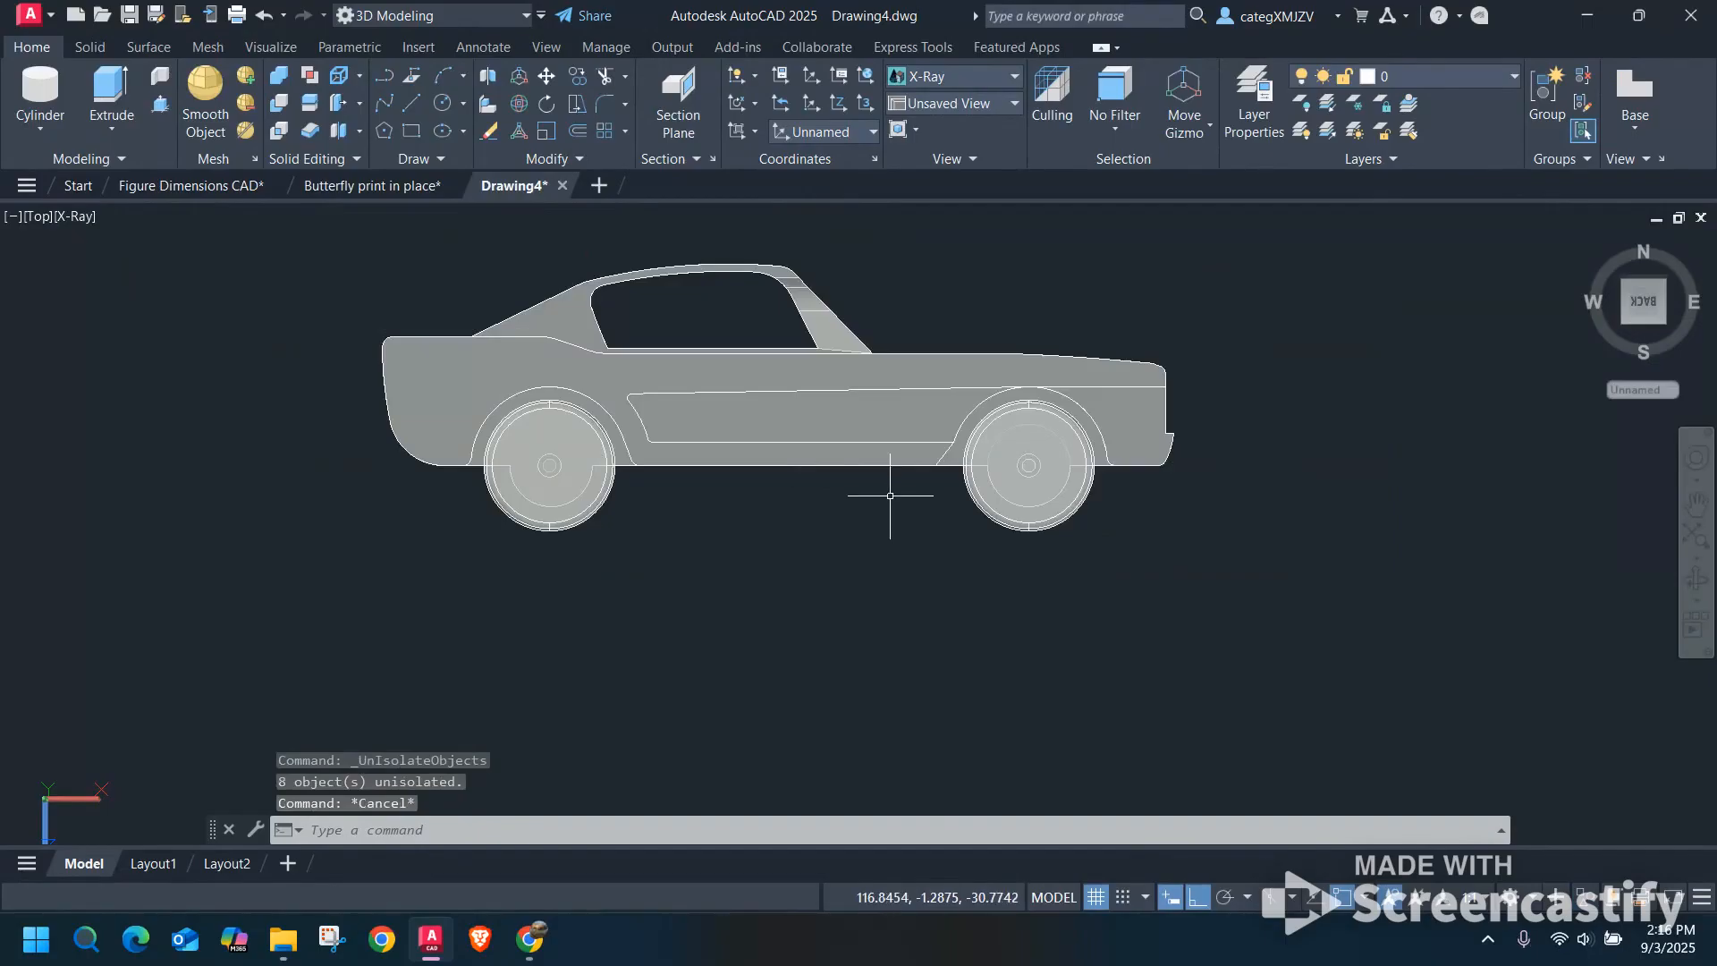
Export the united car body to the Desktop as a Lithography (*.stl) file named Car Body.
{"action": "middle_click_drag", "start_coordinate": [889, 483], "coordinate": [902, 573]}
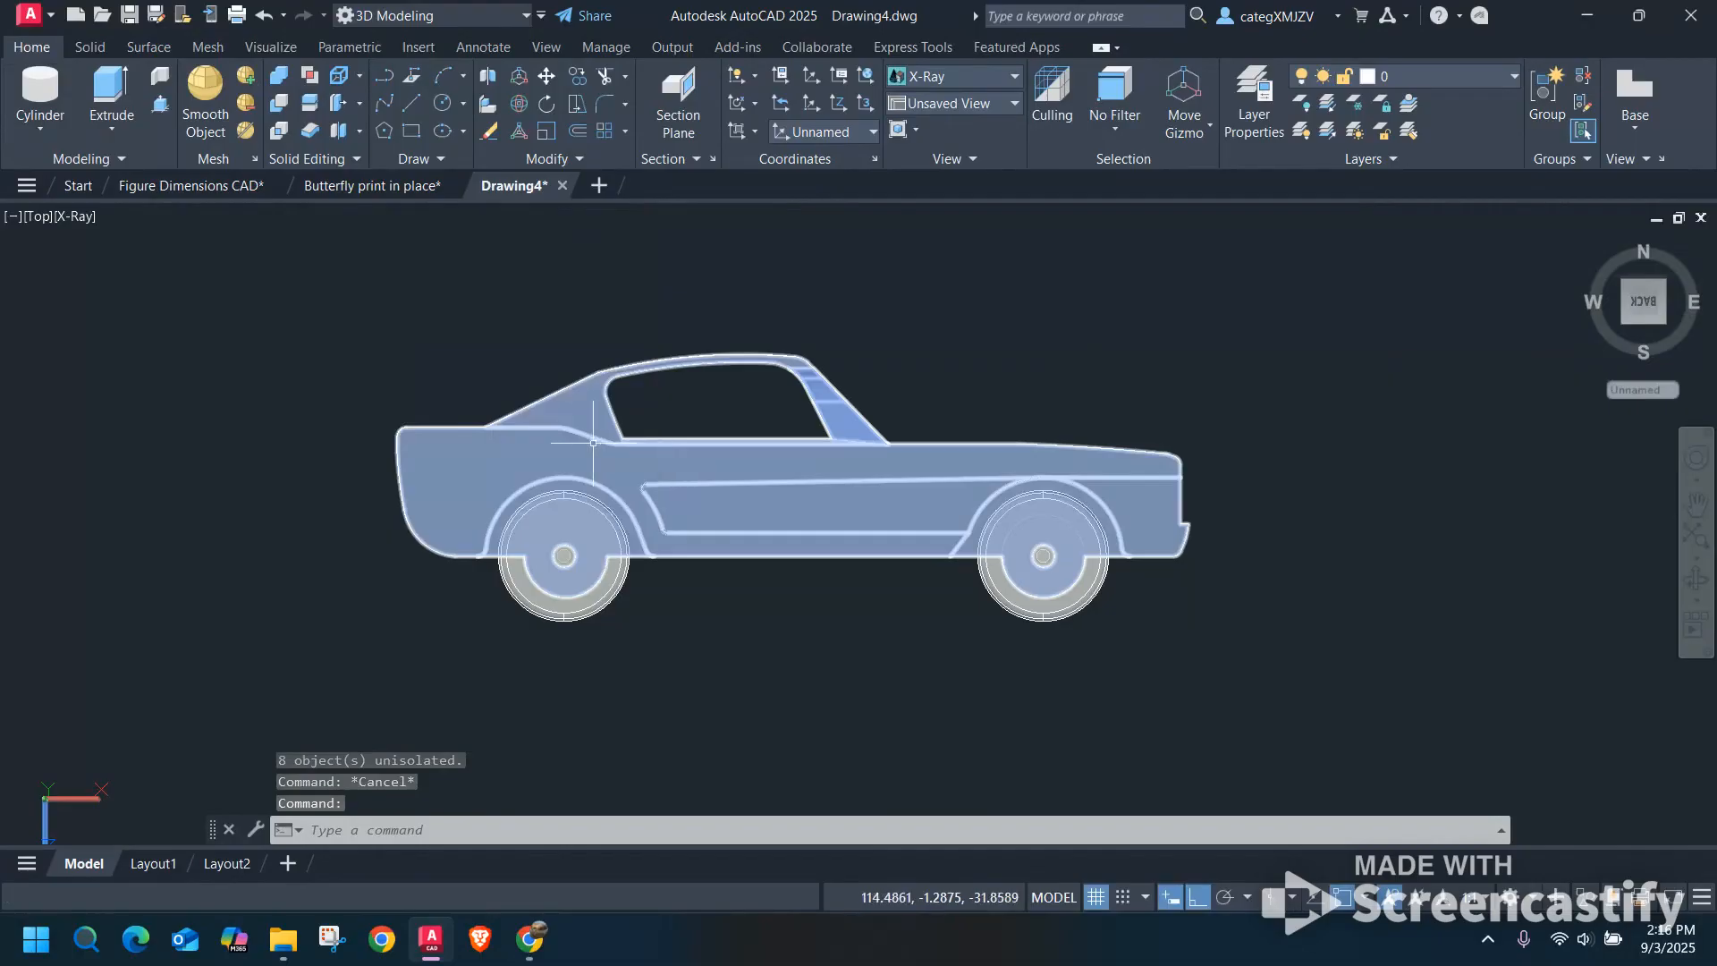
{"action": "left_click", "coordinate": [593, 442]}
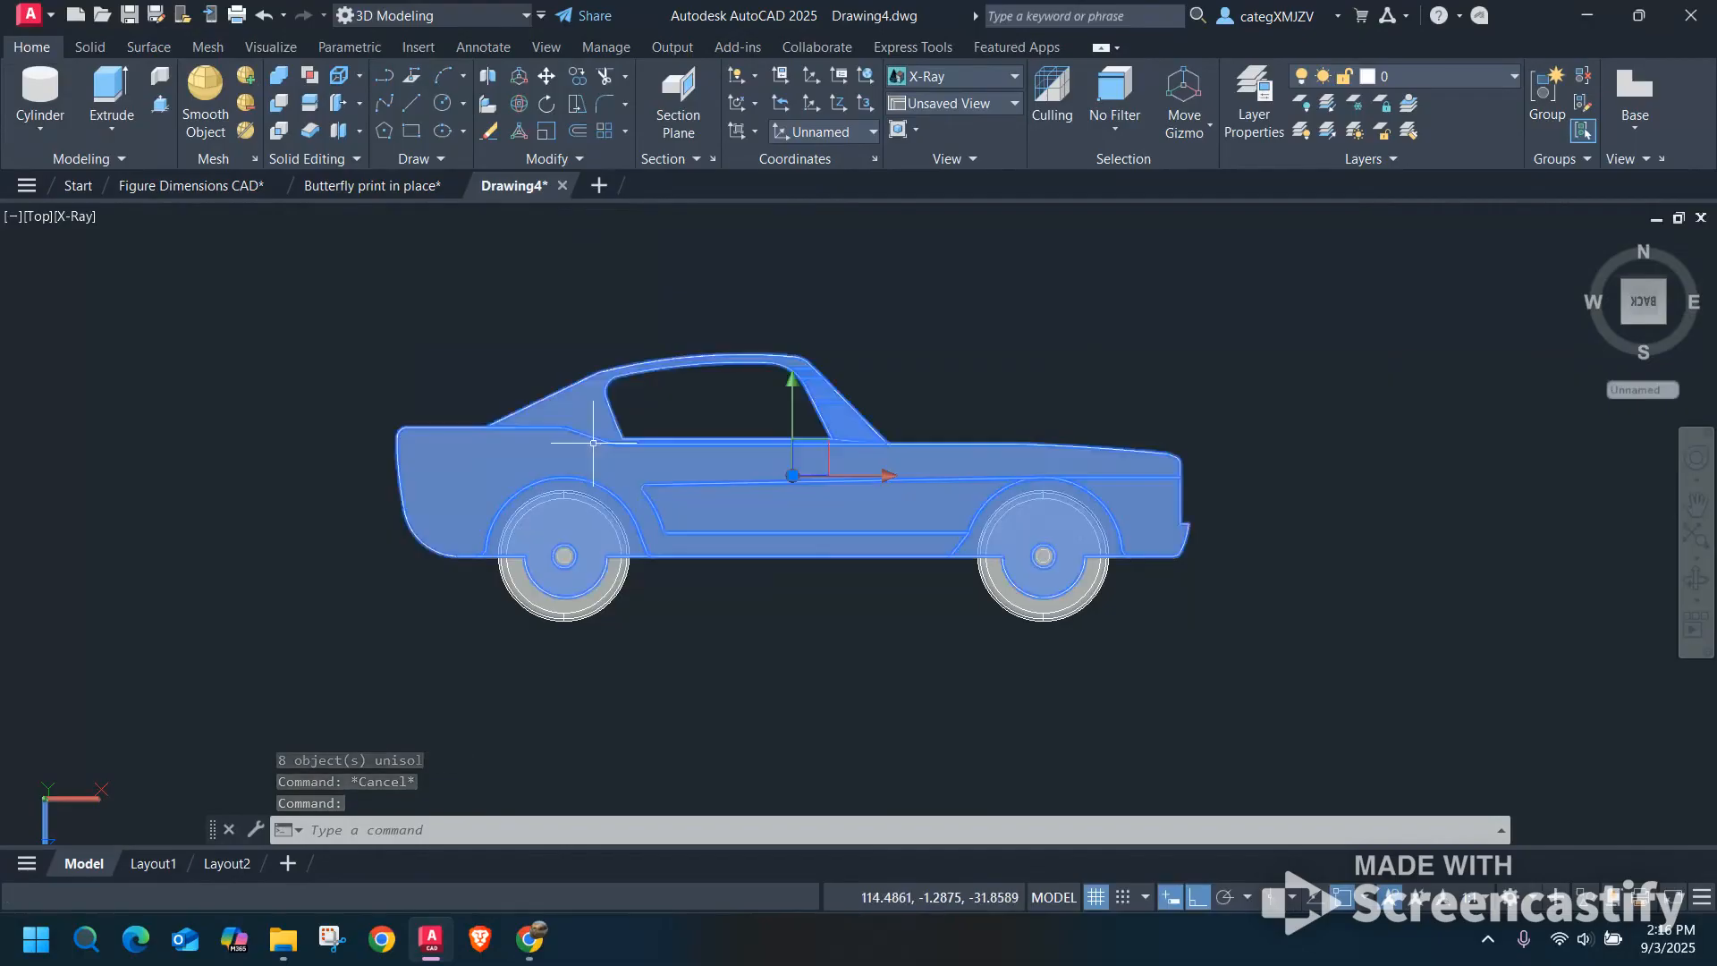
{"action": "left_click", "coordinate": [29, 15]}
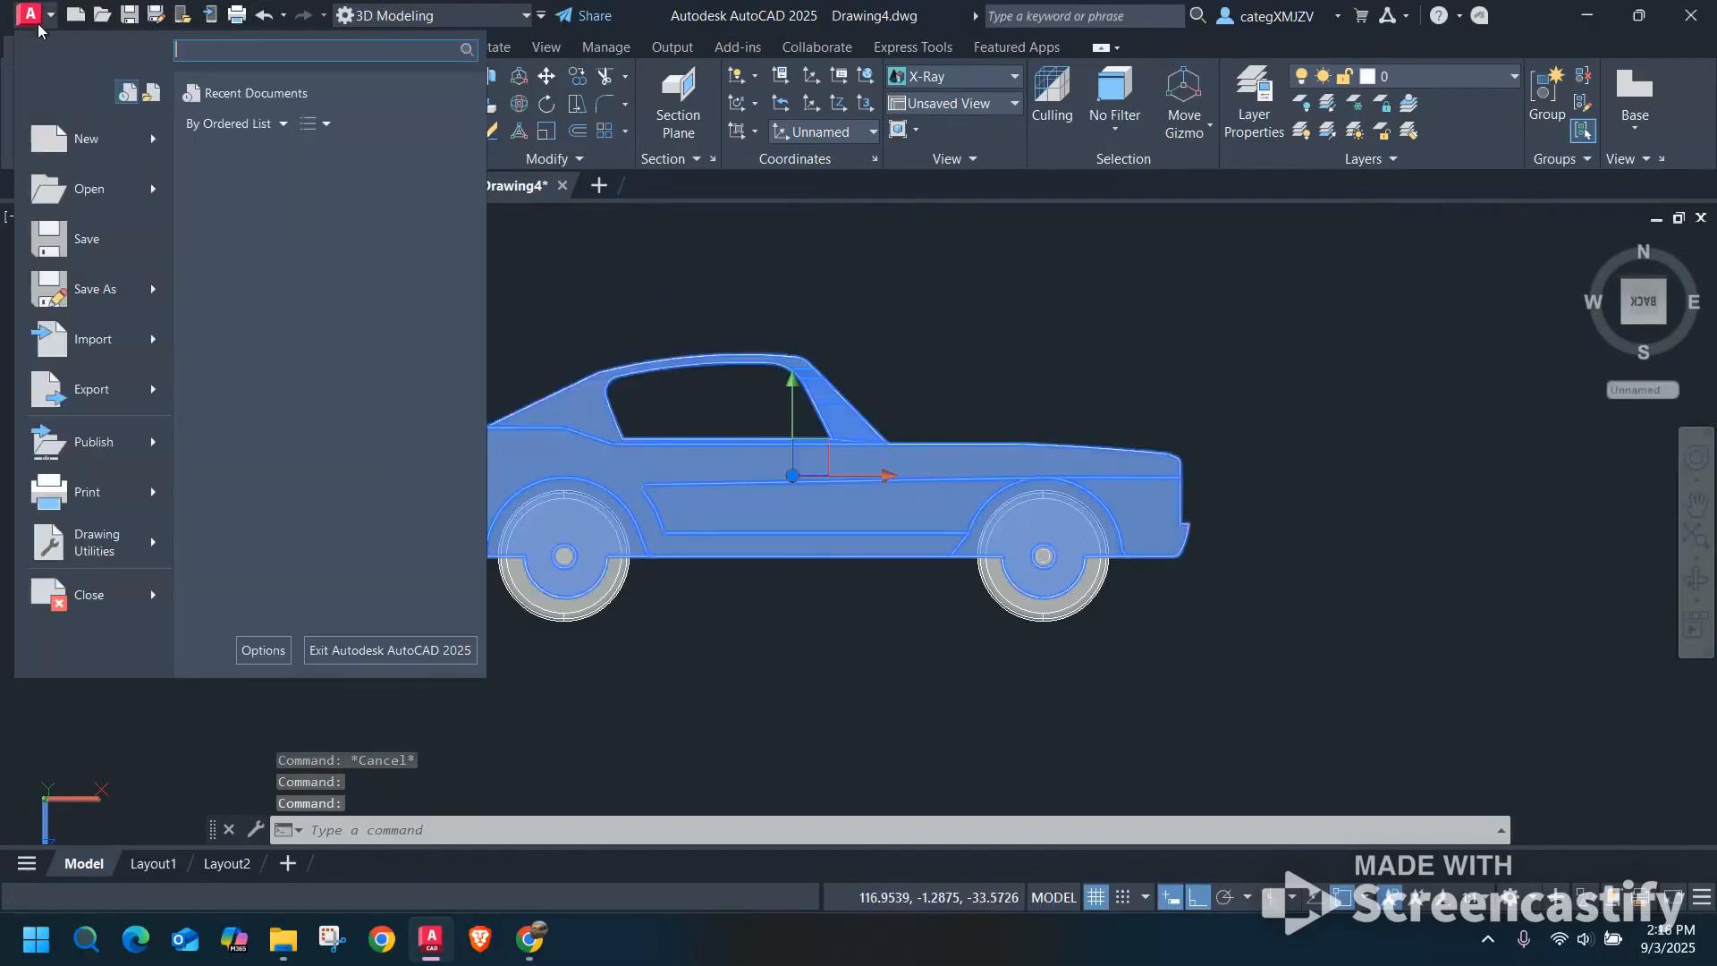
{"action": "mouse_move", "coordinate": [103, 398]}
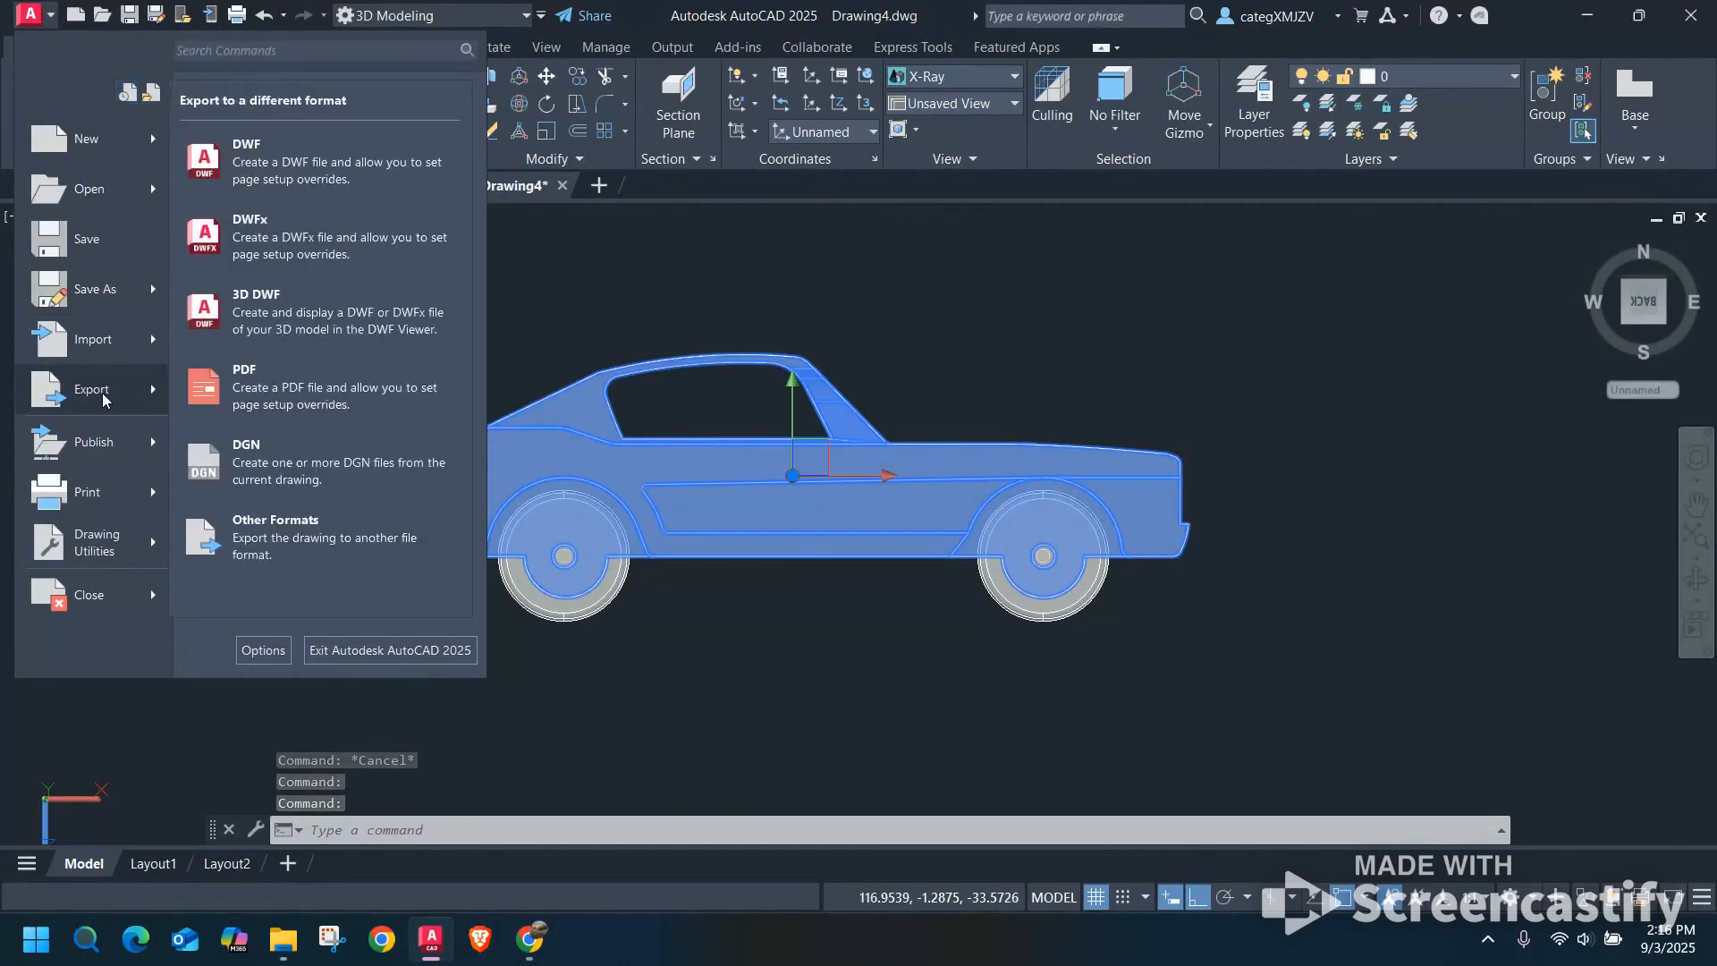
{"action": "left_click", "coordinate": [288, 534]}
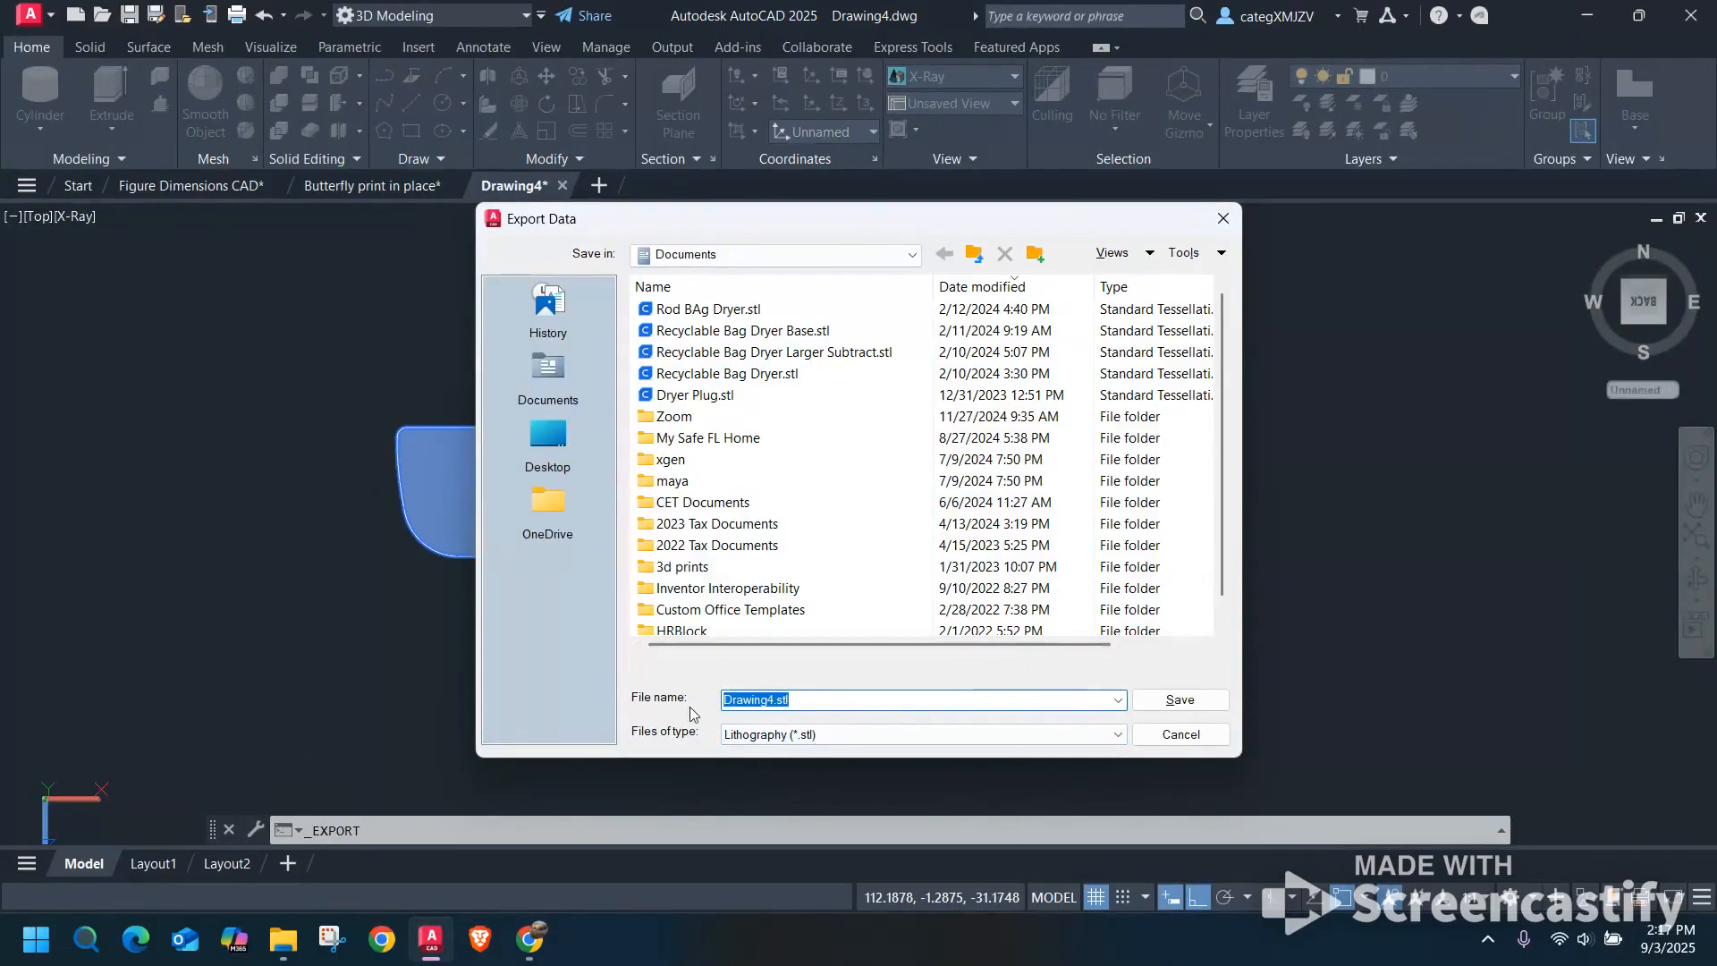
{"action": "type", "text": "Car Body"}
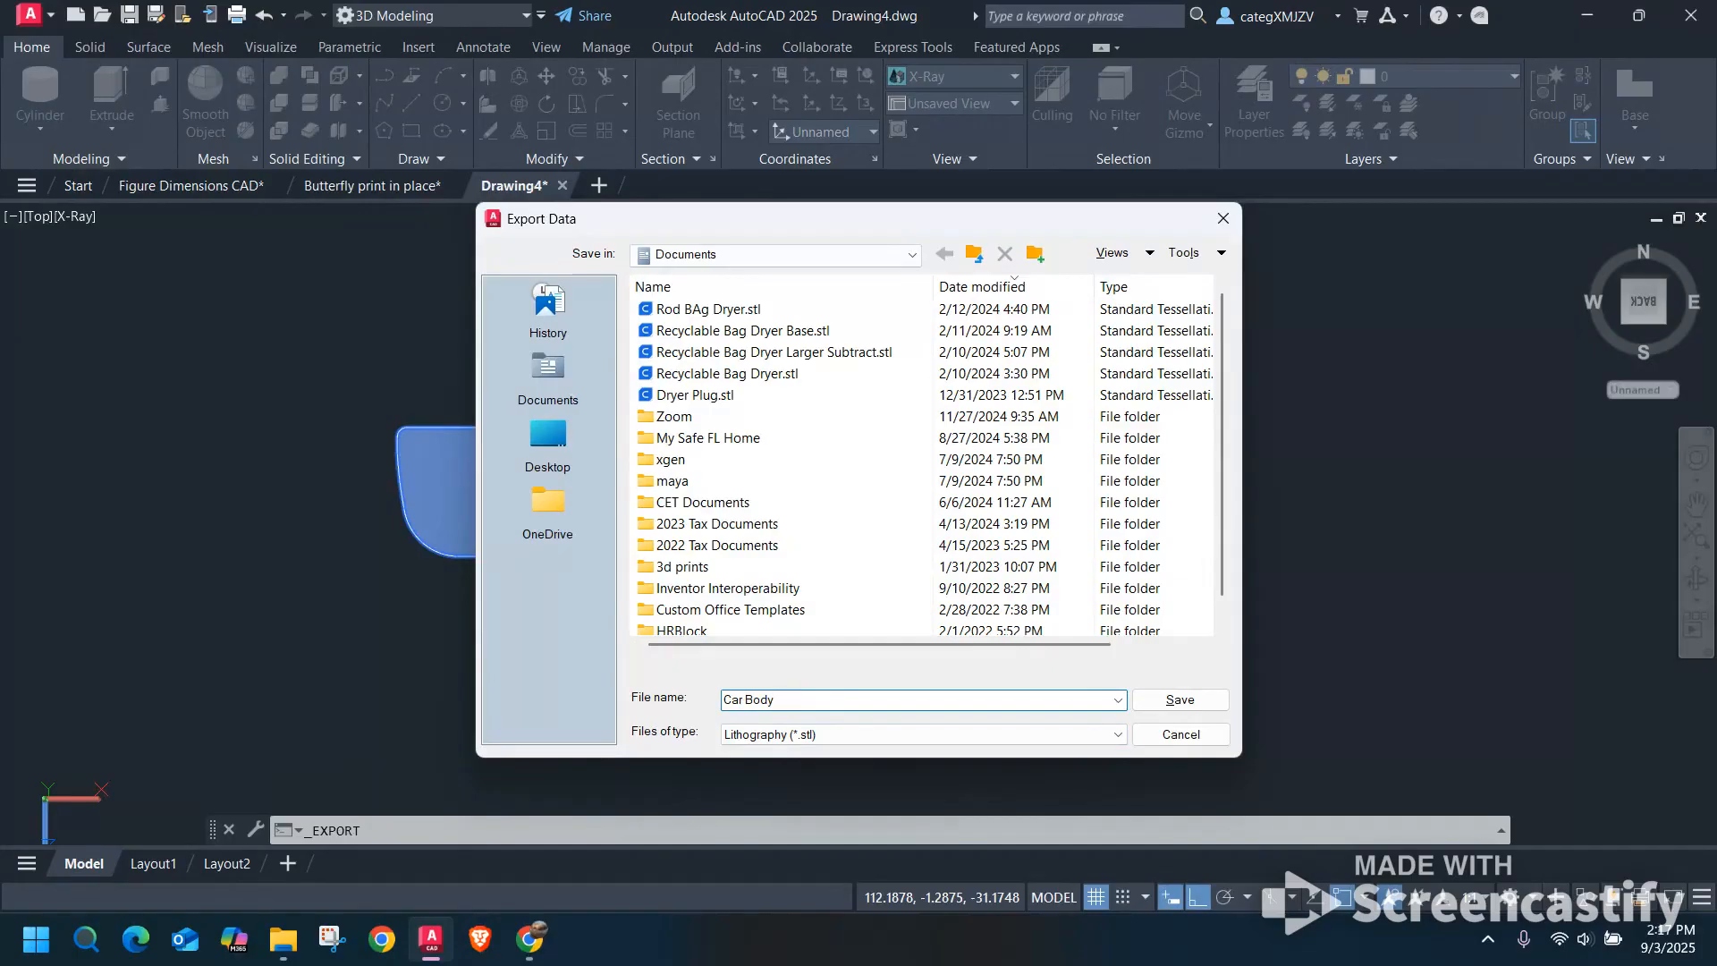
{"action": "left_click", "coordinate": [549, 439]}
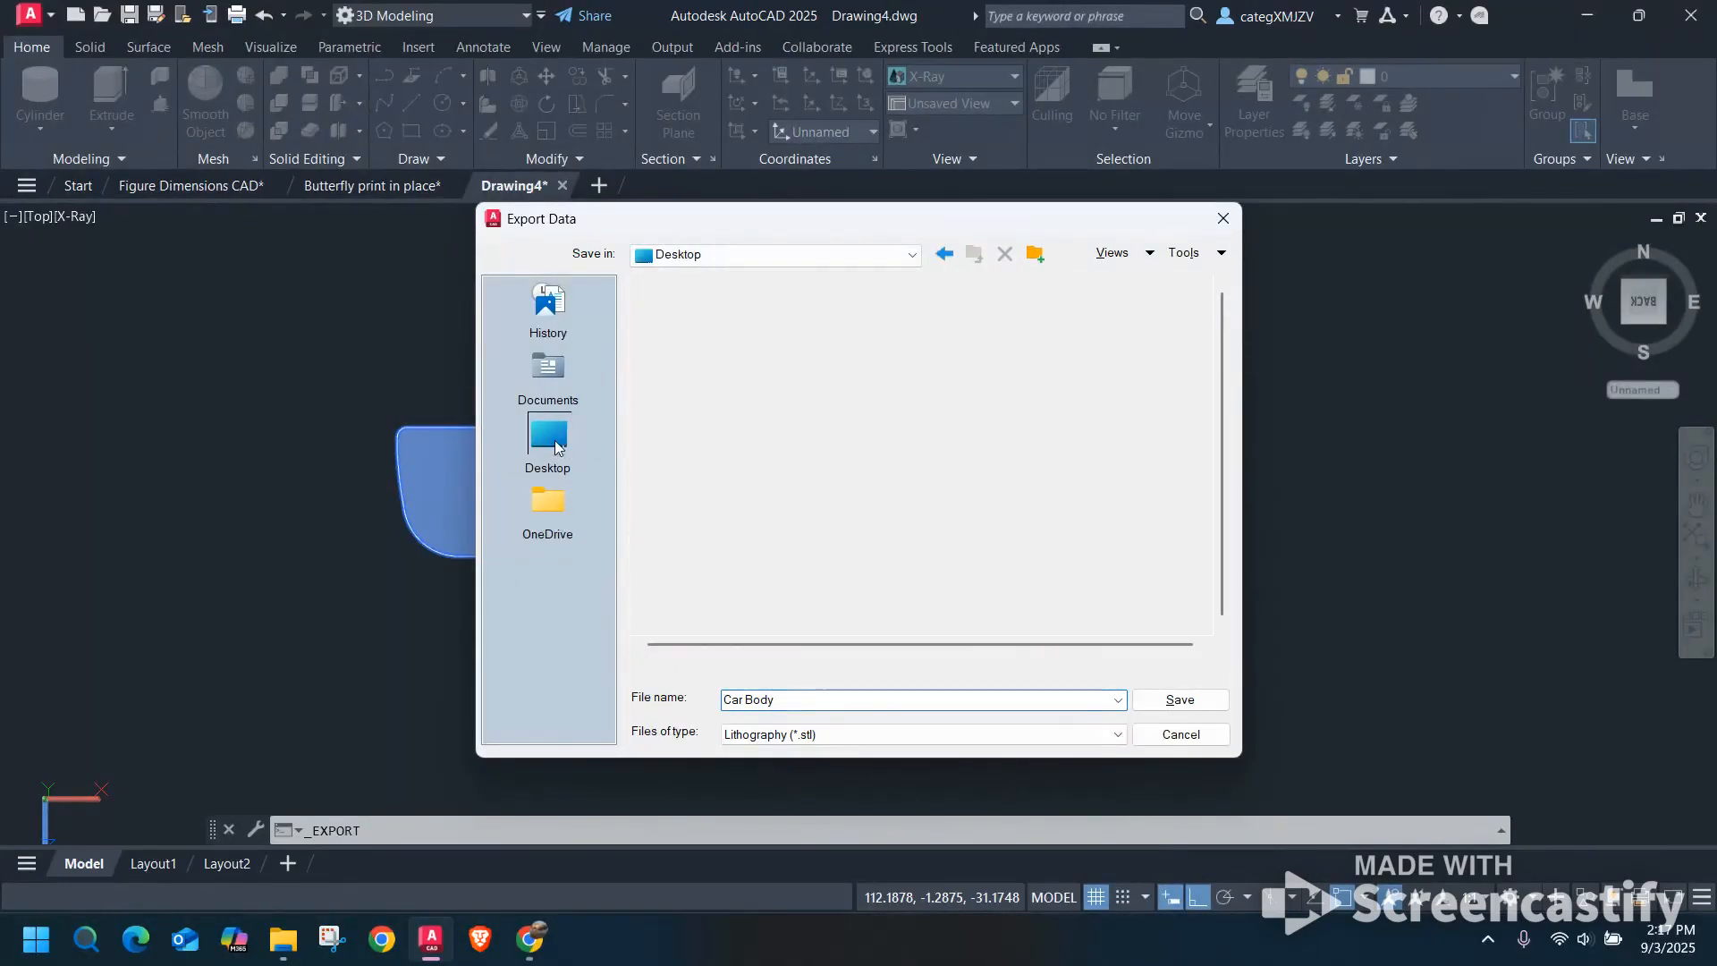
{"action": "left_click", "coordinate": [1165, 701]}
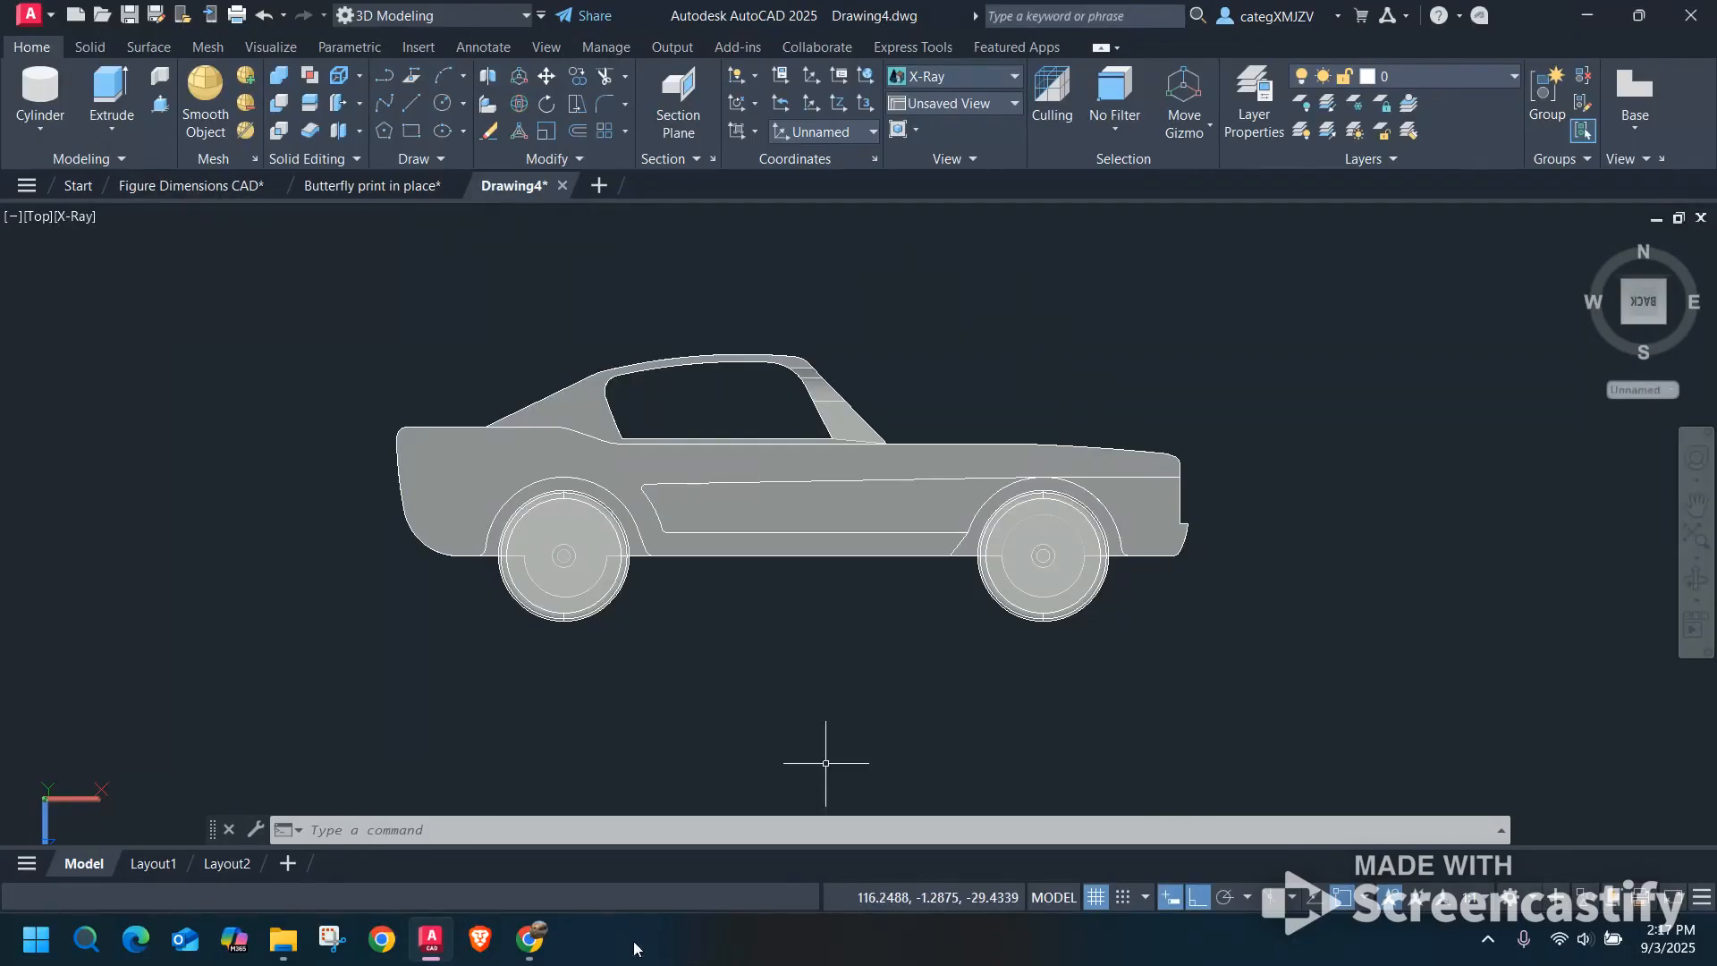
{"action": "mouse_move", "coordinate": [530, 939]}
{"action": "left_click", "coordinate": [599, 869]}
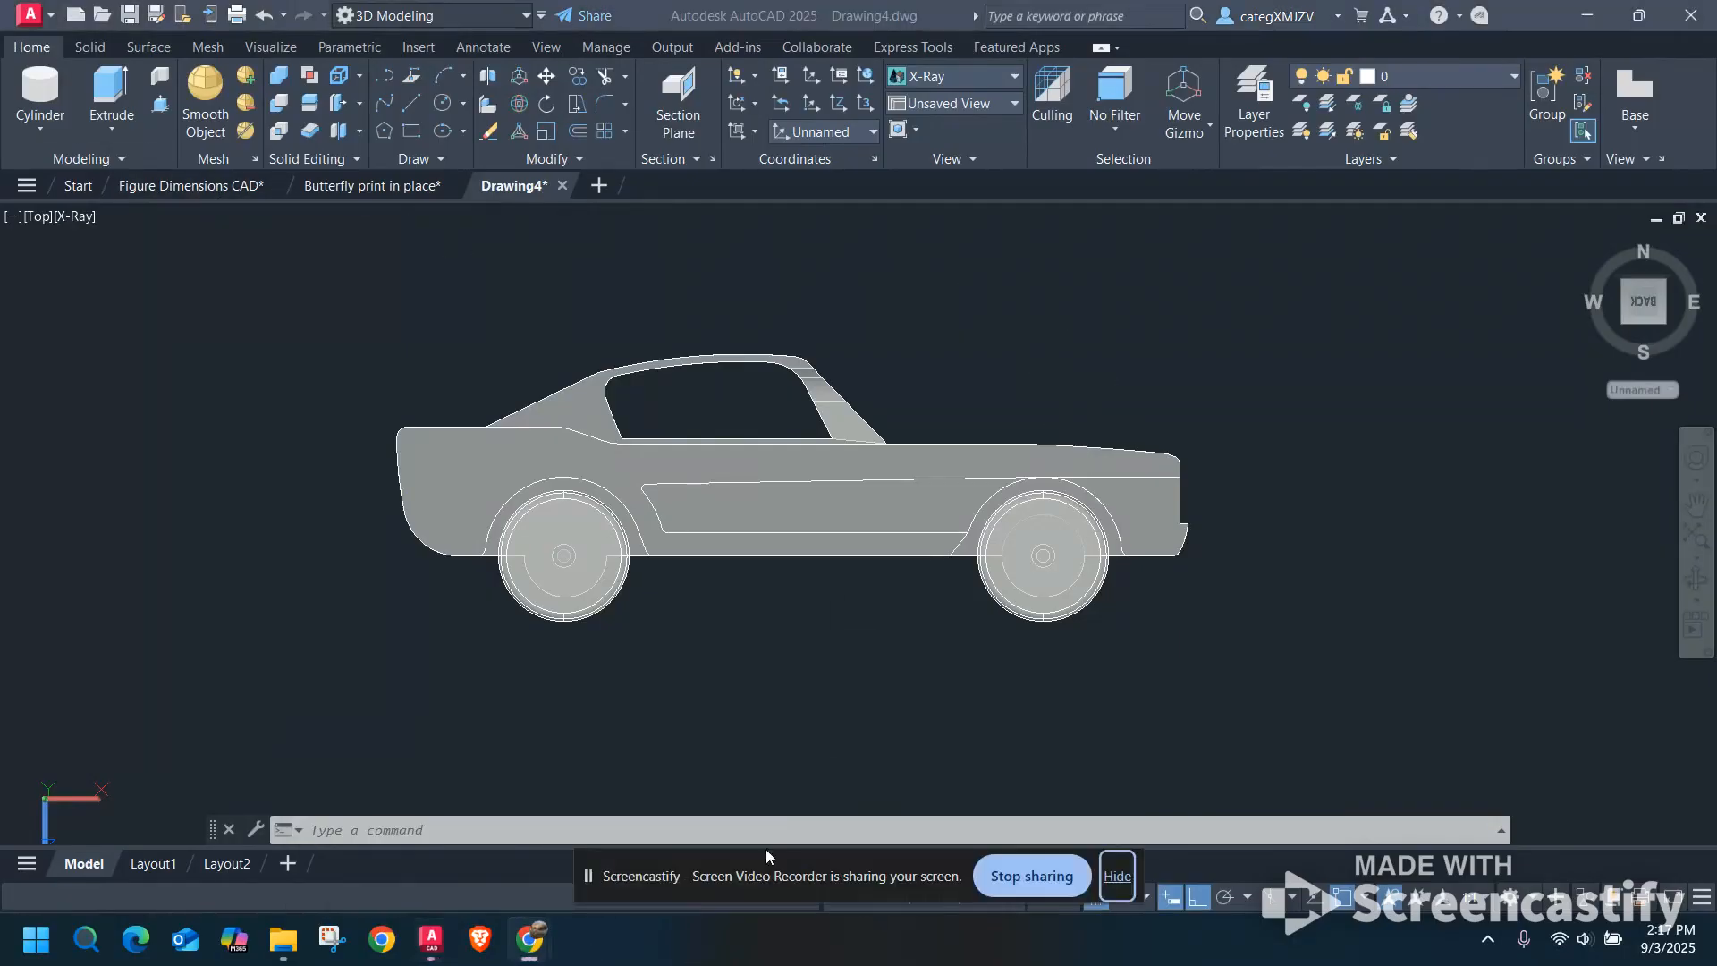